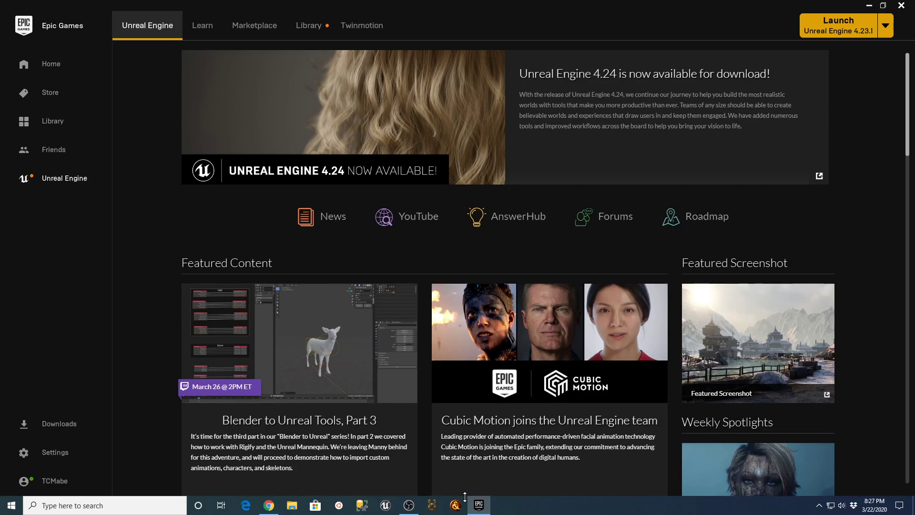
# Step: Check the installed engine versions in the launcher's Unreal Engine library and launch Unreal Engine 4.23.1
pyautogui.click(308, 25)
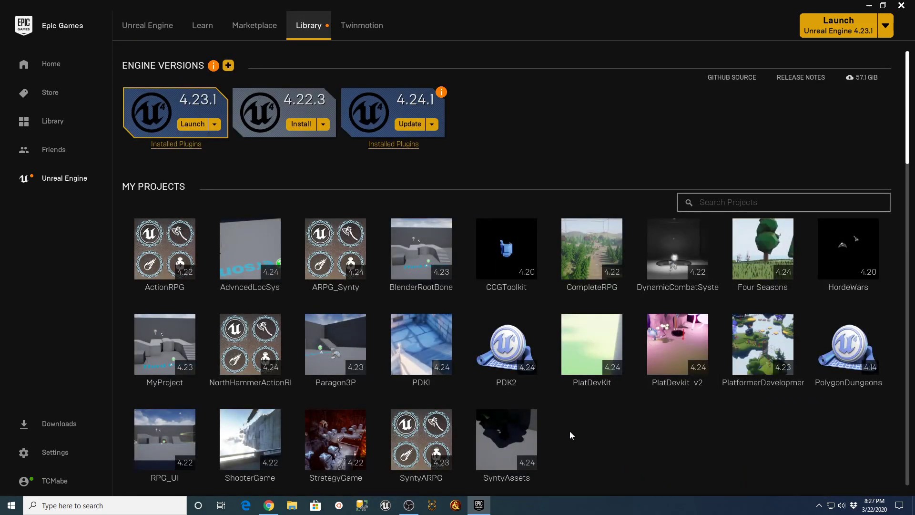
pyautogui.scroll(-2, 577, 446)
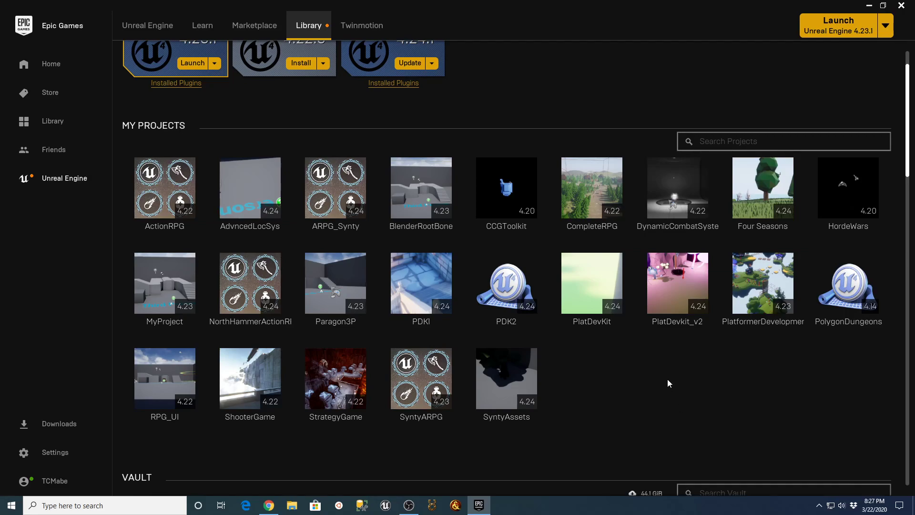
pyautogui.scroll(2, 663, 386)
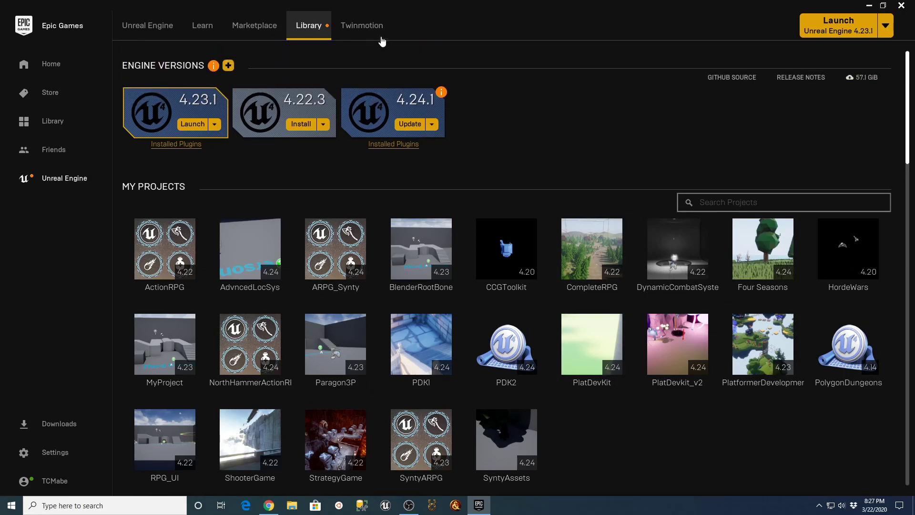
pyautogui.click(869, 5)
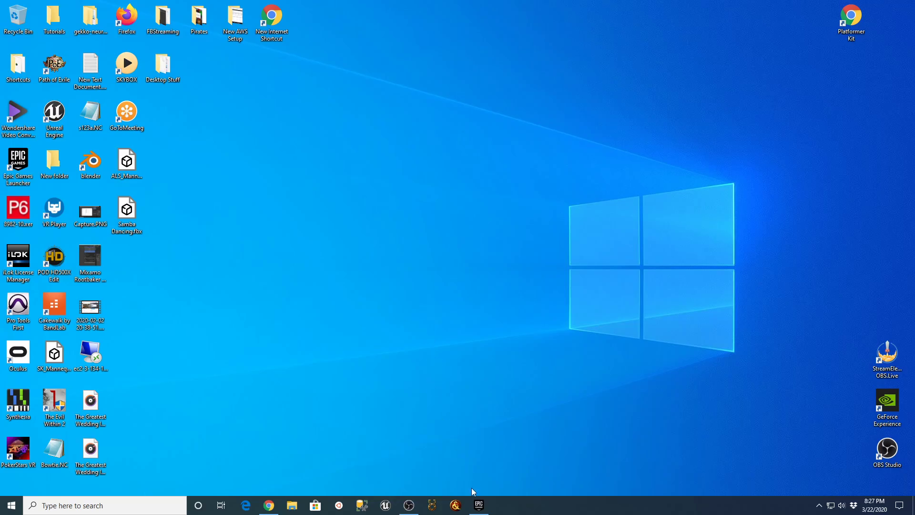
pyautogui.click(479, 505)
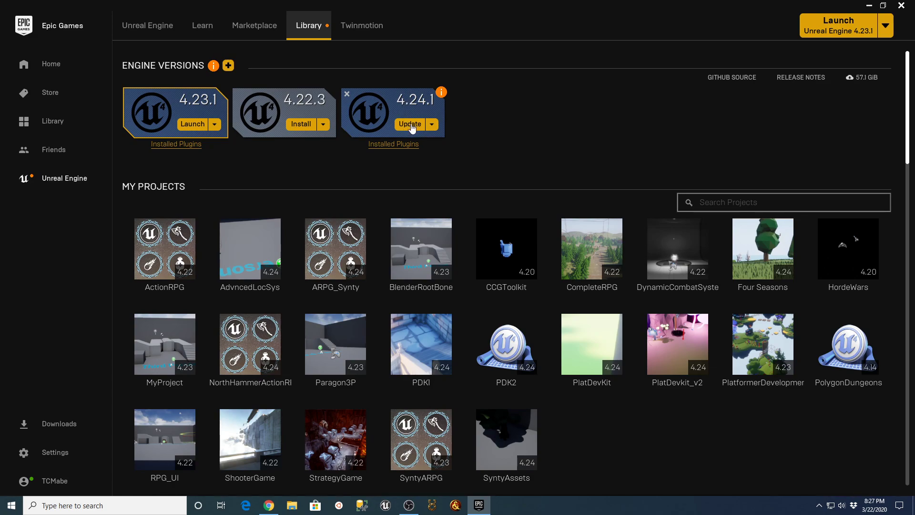
pyautogui.click(843, 31)
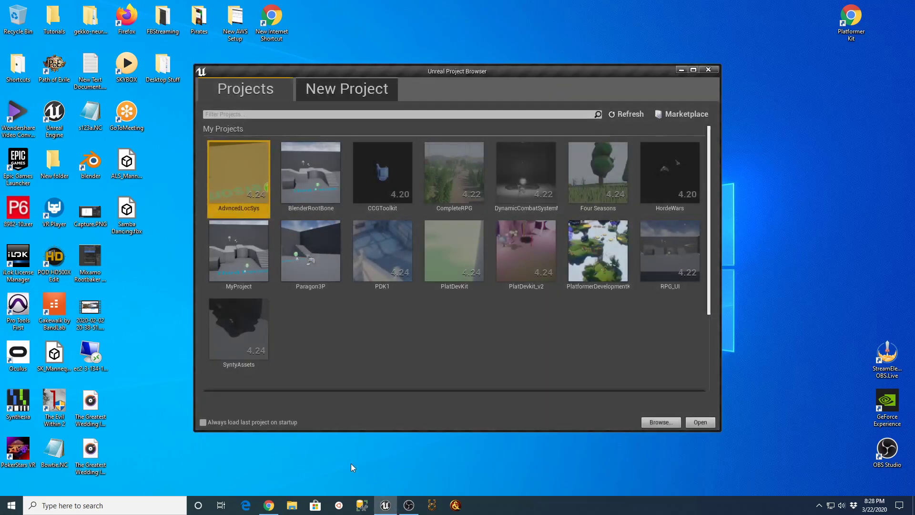
# Step: Start a new Blueprint project based on the Third Person template
pyautogui.click(364, 93)
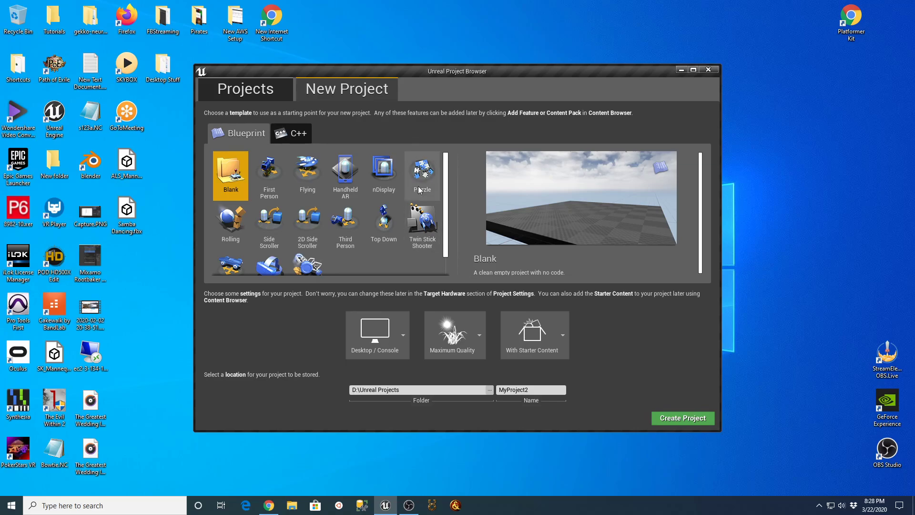
pyautogui.scroll(-2, 391, 216)
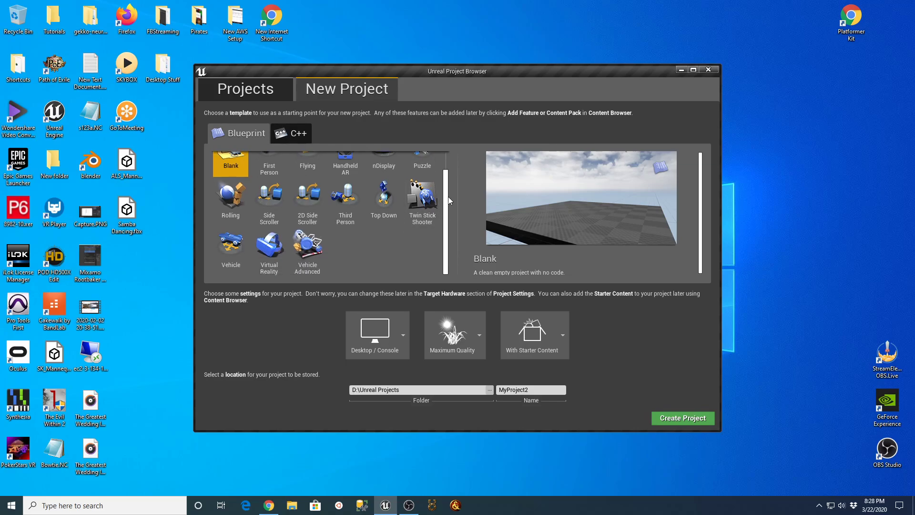
pyautogui.click(357, 209)
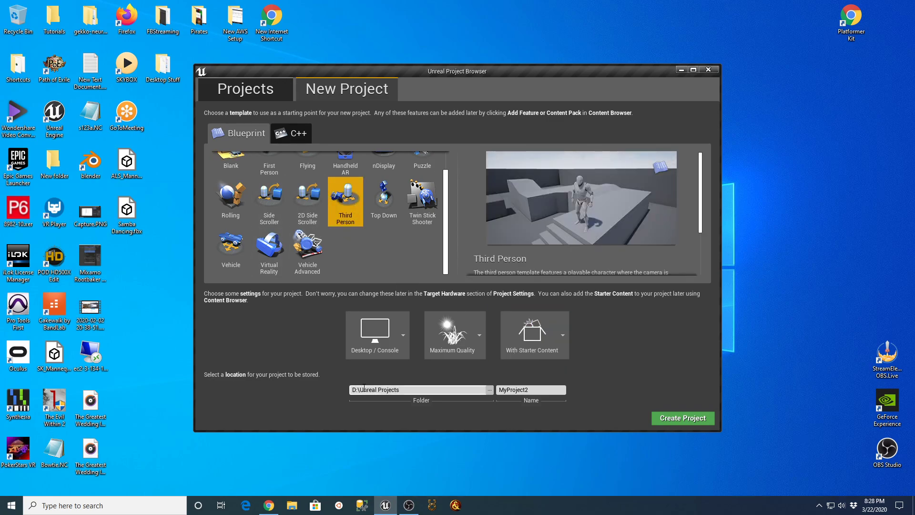
# Step: Name the project Synty_Retarget and create it in D:\Unreal Projects with starter content
pyautogui.click(523, 390)
pyautogui.write('Synty_re')
pyautogui.press('BackSpace')
pyautogui.press('BackSpace')
pyautogui.write('Retarget')
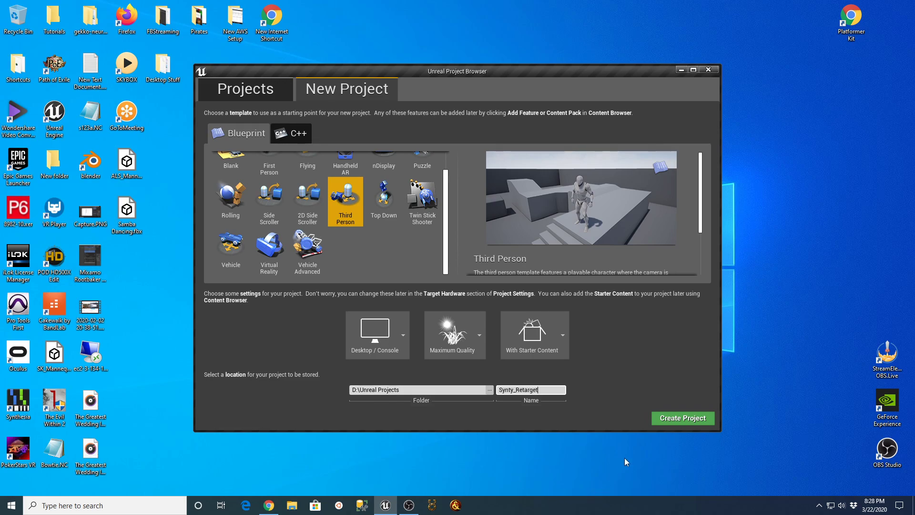
pyautogui.click(675, 421)
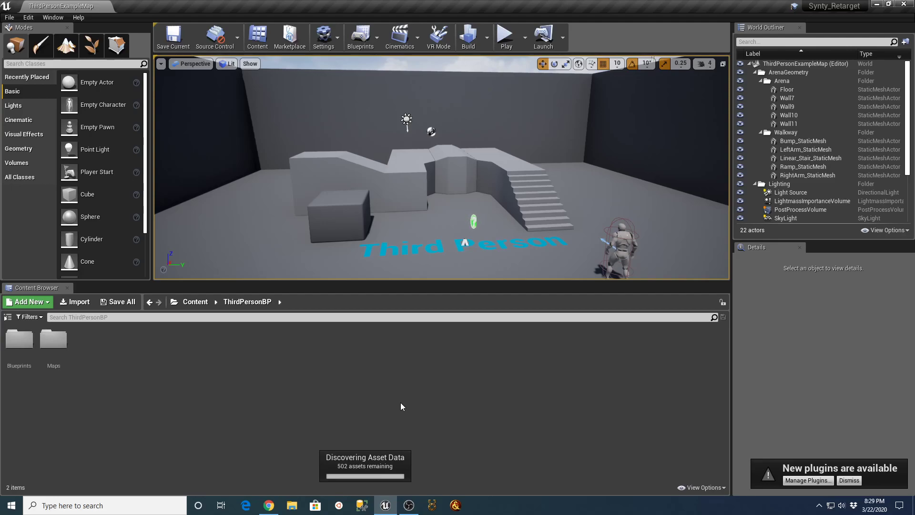
# Step: Dismiss the new plugins notice and display the root Content folder with the Content Browser's folder tree shown
pyautogui.click(849, 480)
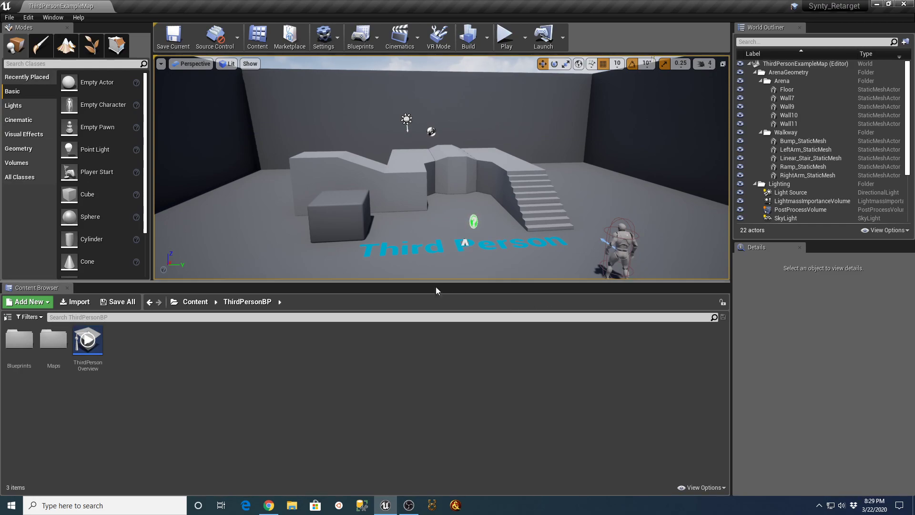
pyautogui.click(8, 318)
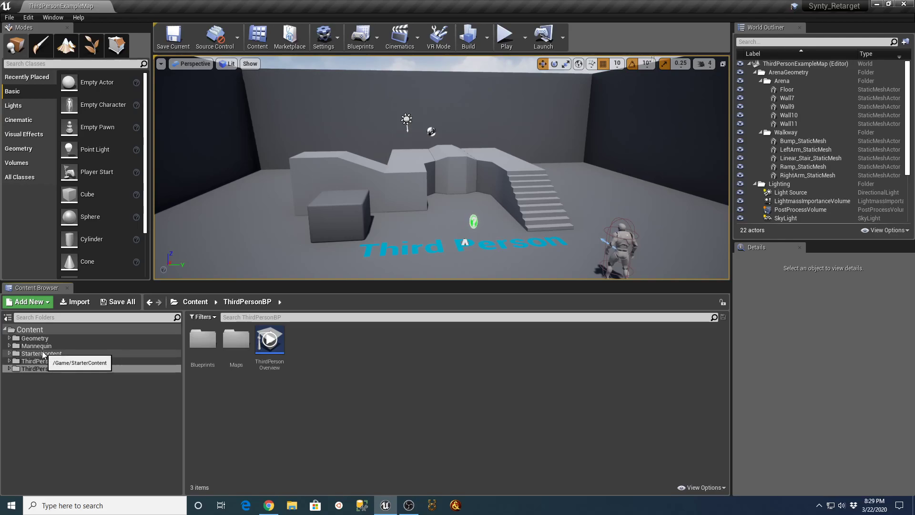
pyautogui.click(10, 348)
pyautogui.click(9, 347)
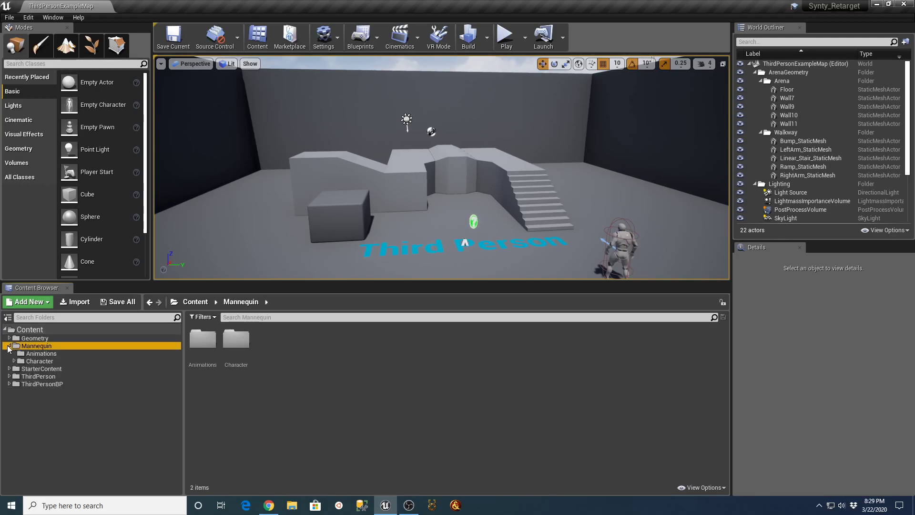
pyautogui.click(19, 355)
pyautogui.click(9, 346)
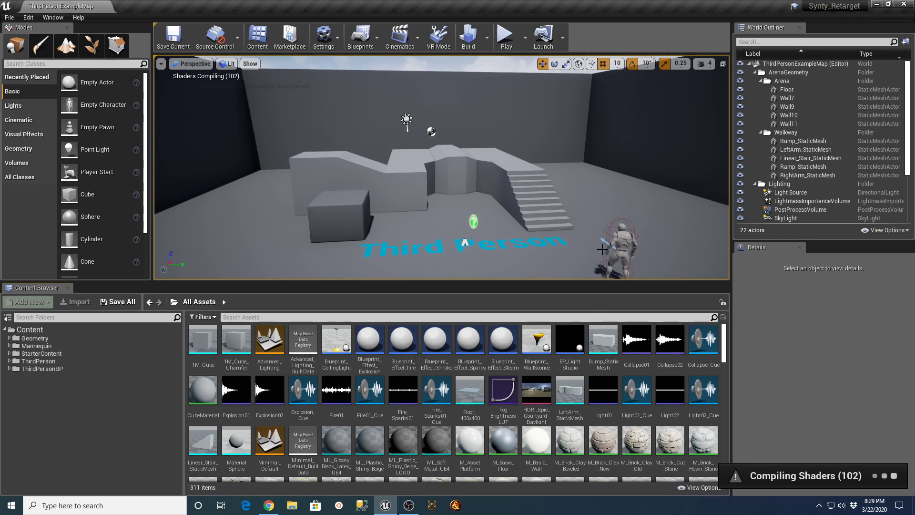
pyautogui.click(18, 330)
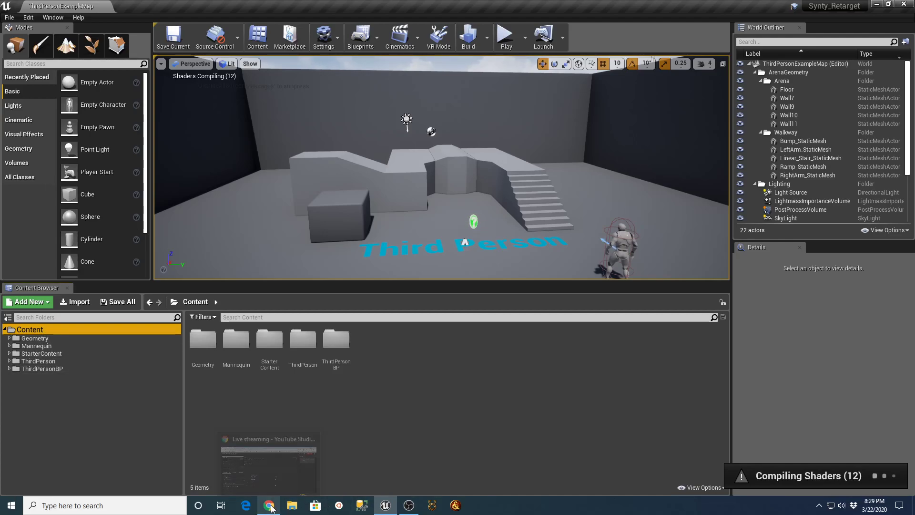
# Step: Switch to File Explorer and look inside the PolygonDungeons_Unreal folder on the 3TB (D:) drive
pyautogui.click(292, 505)
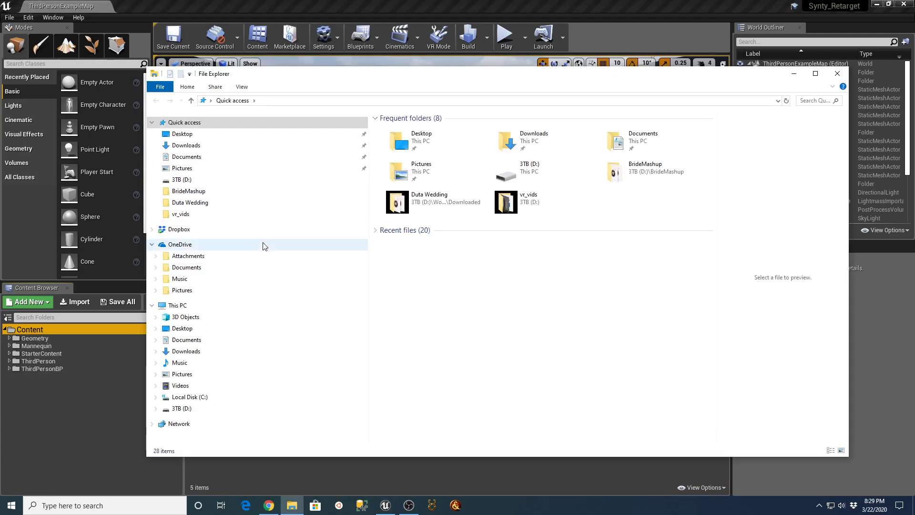
pyautogui.click(180, 408)
pyautogui.scroll(-5, 506, 302)
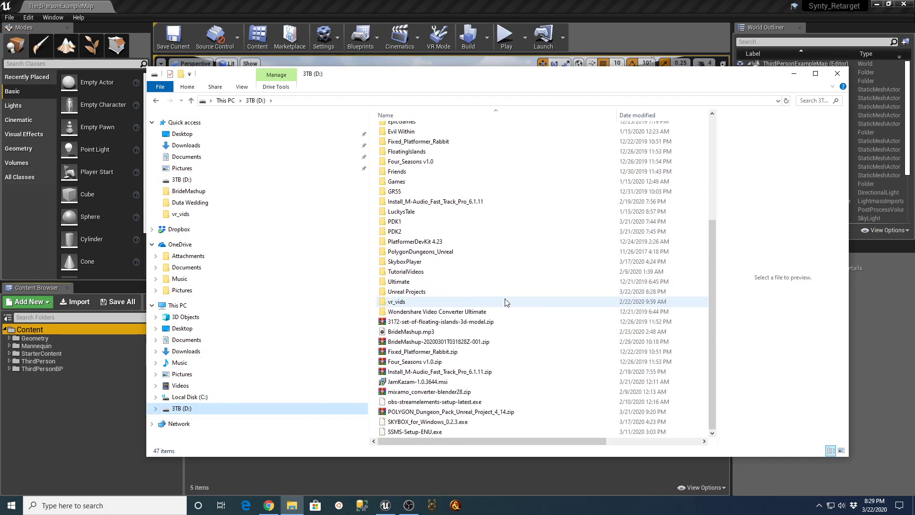
pyautogui.scroll(1, 451, 215)
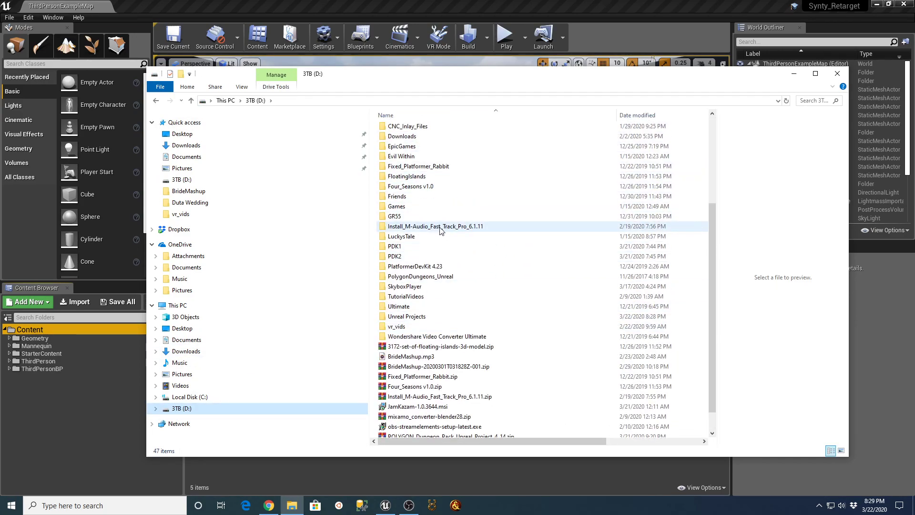
pyautogui.doubleClick(421, 276)
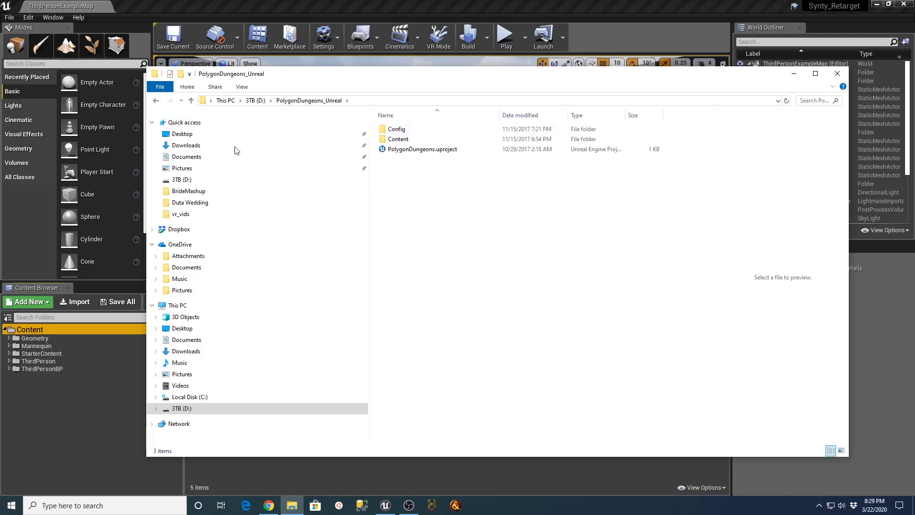
# Step: Switch to Chrome and open Google Drive in a new browser tab
pyautogui.click(269, 505)
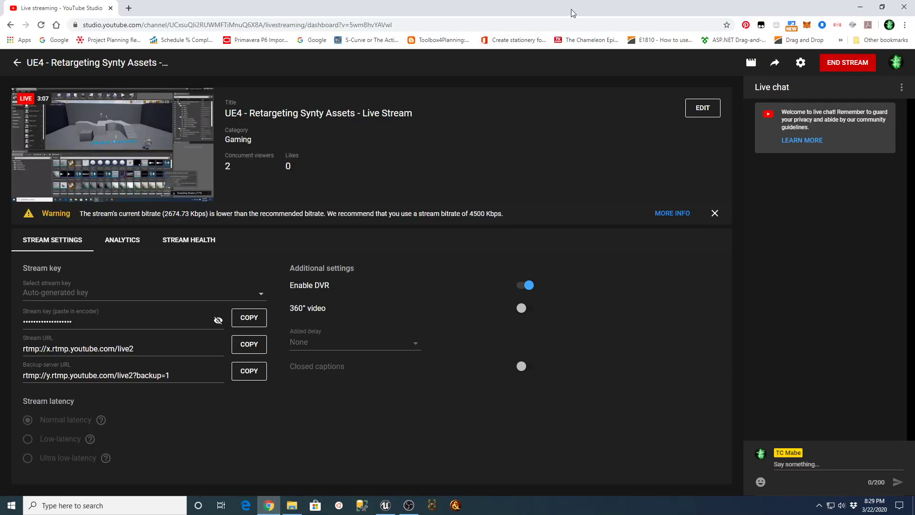
pyautogui.click(292, 506)
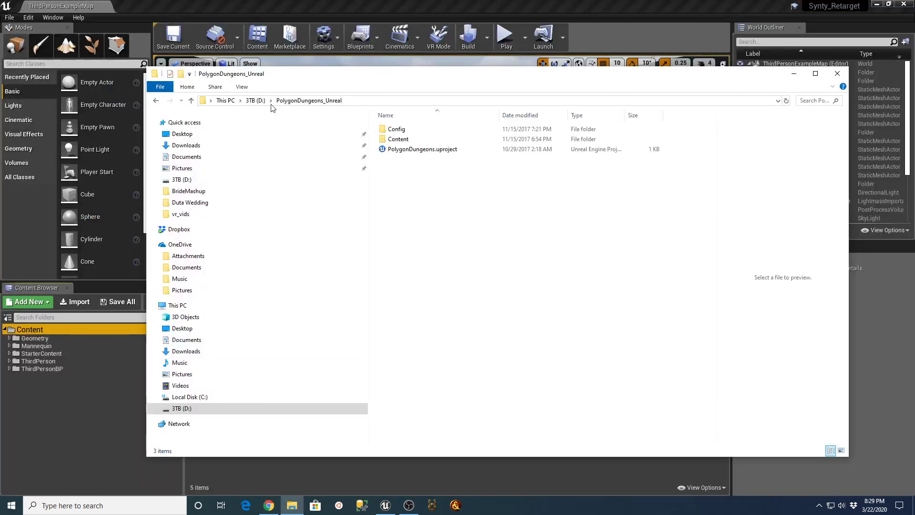
pyautogui.click(274, 508)
pyautogui.click(127, 8)
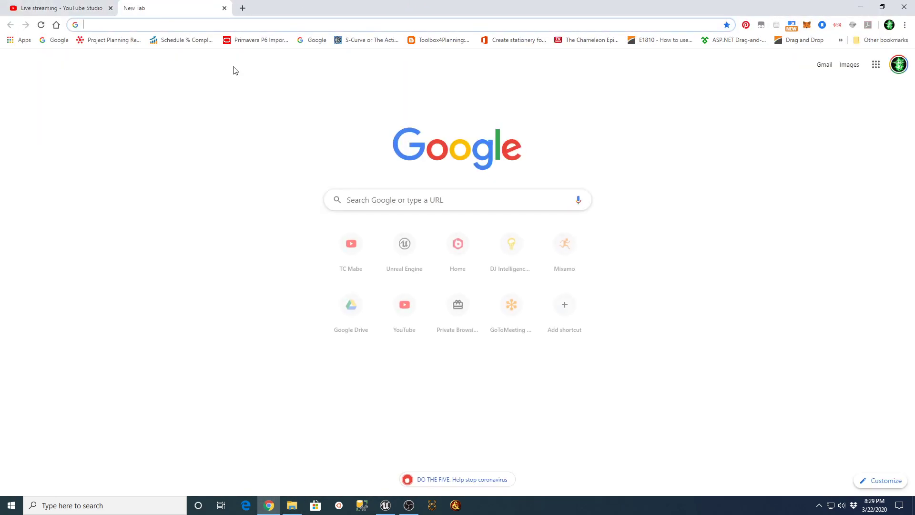
pyautogui.click(342, 314)
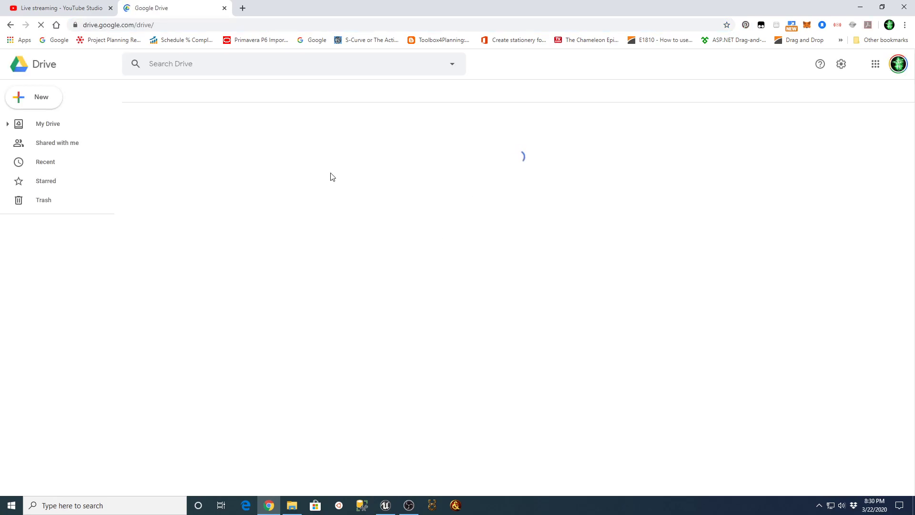
# Step: Sort My Drive by name and open the Polygon folder inside the Synty folder
pyautogui.scroll(-3, 260, 260)
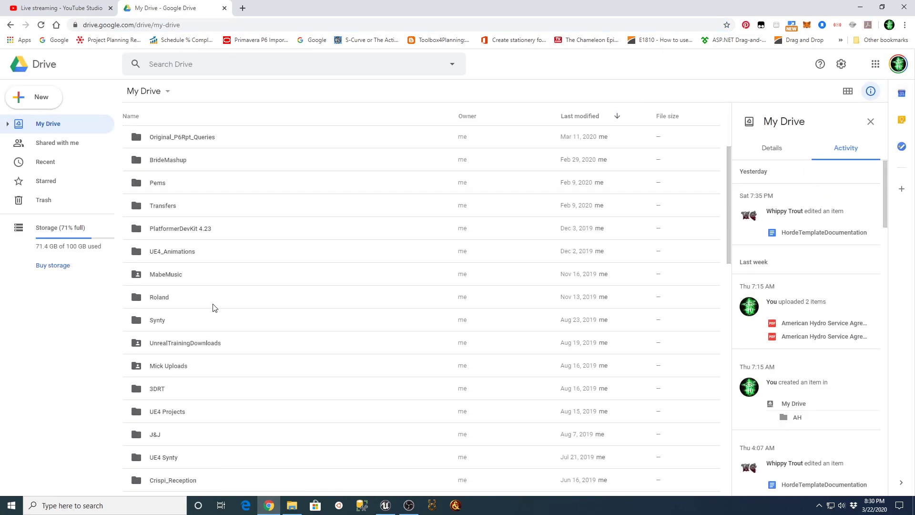
pyautogui.scroll(-4, 214, 308)
pyautogui.scroll(-3, 221, 305)
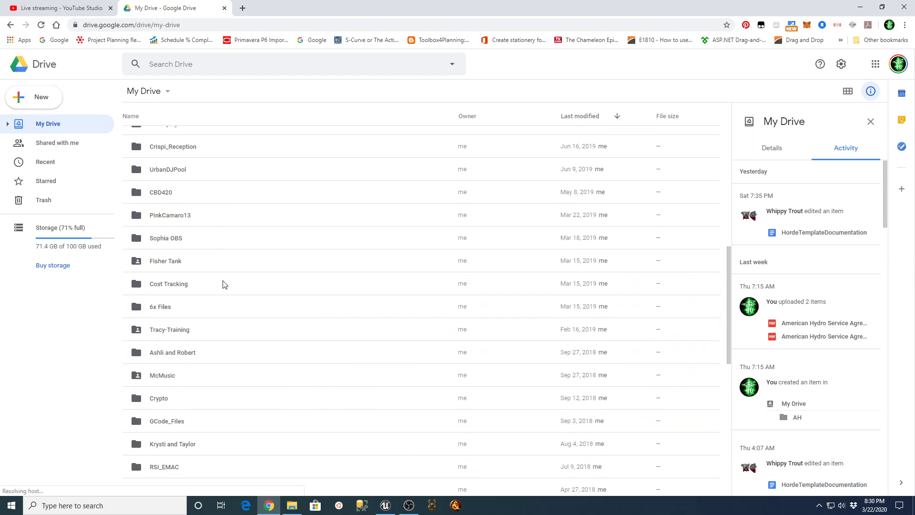
pyautogui.scroll(1, 216, 300)
pyautogui.scroll(-8, 214, 297)
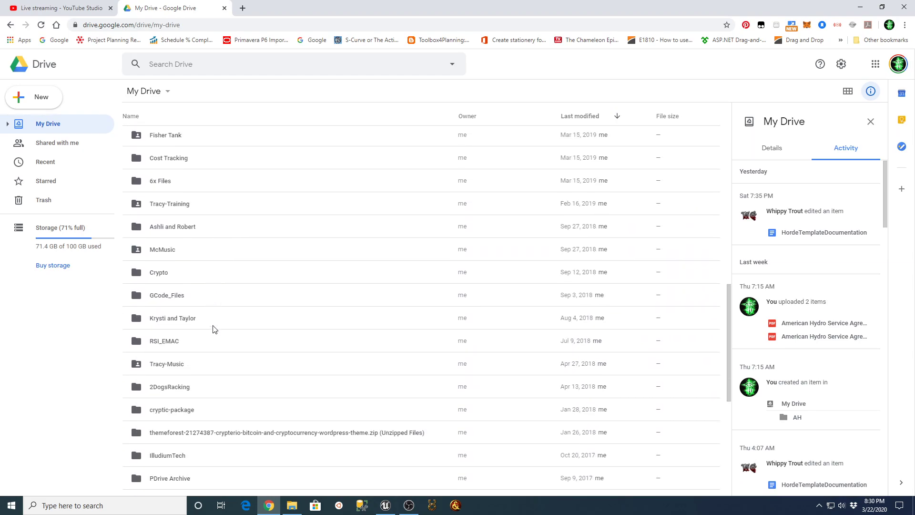
pyautogui.scroll(9, 210, 333)
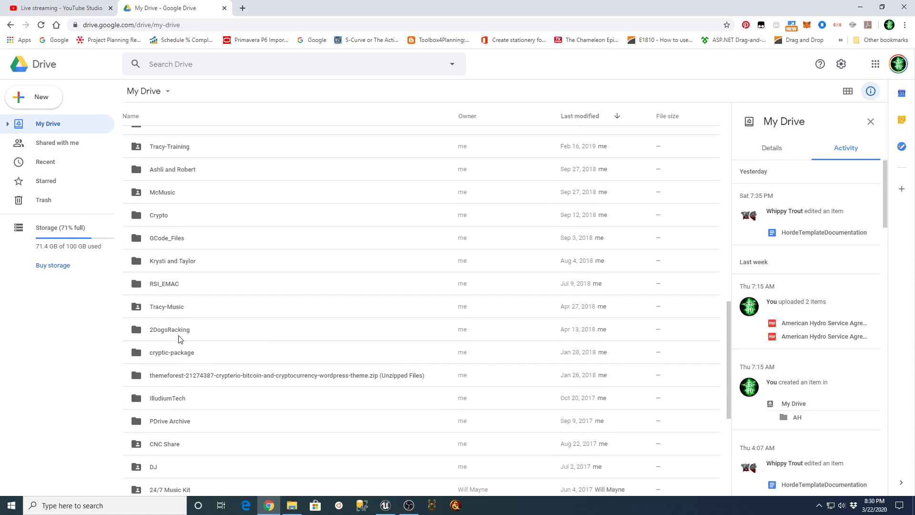
pyautogui.click(130, 119)
pyautogui.scroll(-8, 228, 314)
pyautogui.scroll(-5, 219, 329)
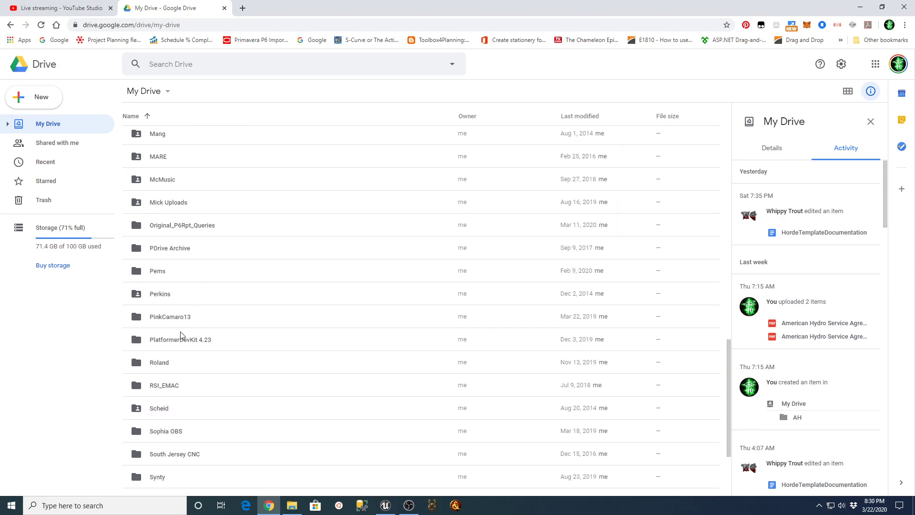
pyautogui.scroll(-2, 214, 315)
pyautogui.doubleClick(163, 380)
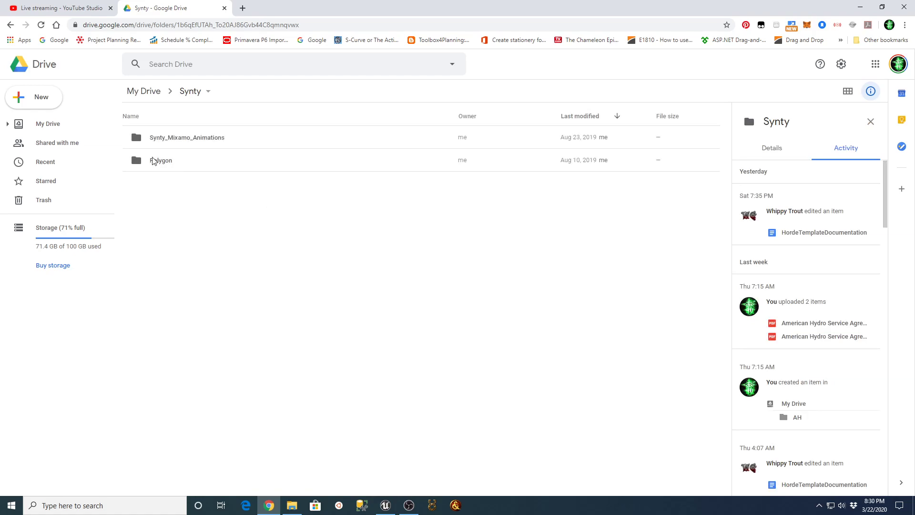
pyautogui.doubleClick(155, 161)
# Step: Download POLYGON_FantasyCharacters_Pack.zip from the Polygon folder despite the virus scan notice, saving it to the 3TB (D:) drive
pyautogui.scroll(-3, 399, 260)
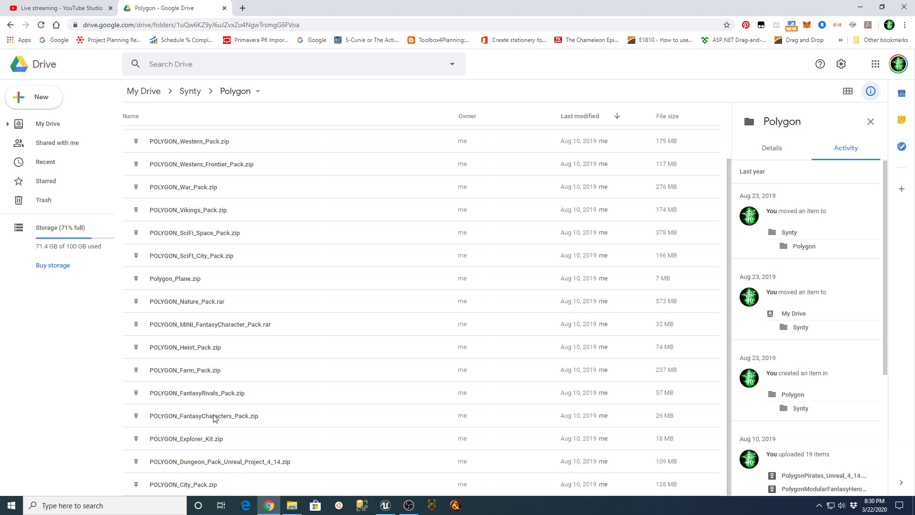
pyautogui.rightClick(189, 422)
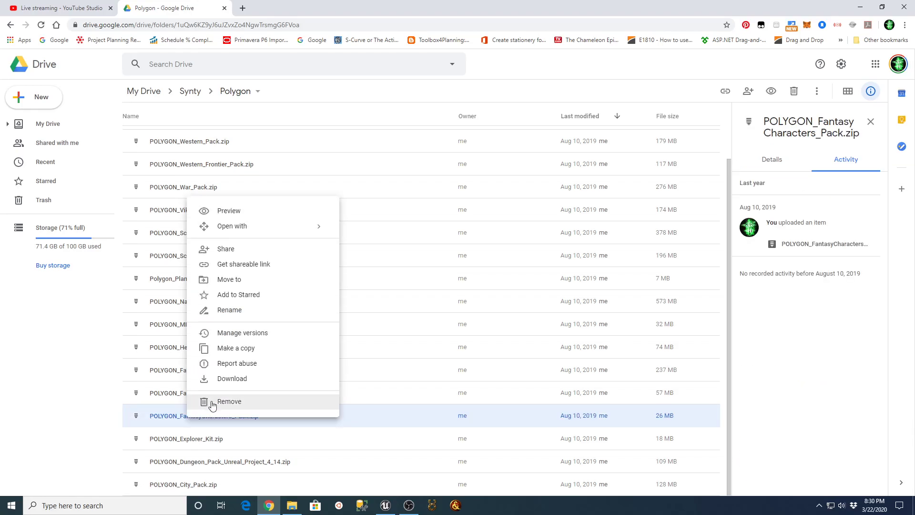
pyautogui.click(223, 383)
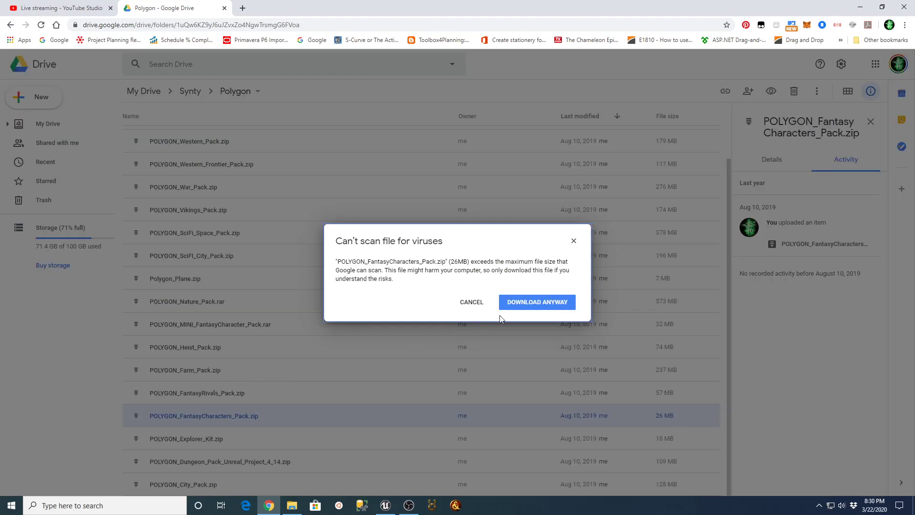
pyautogui.click(544, 303)
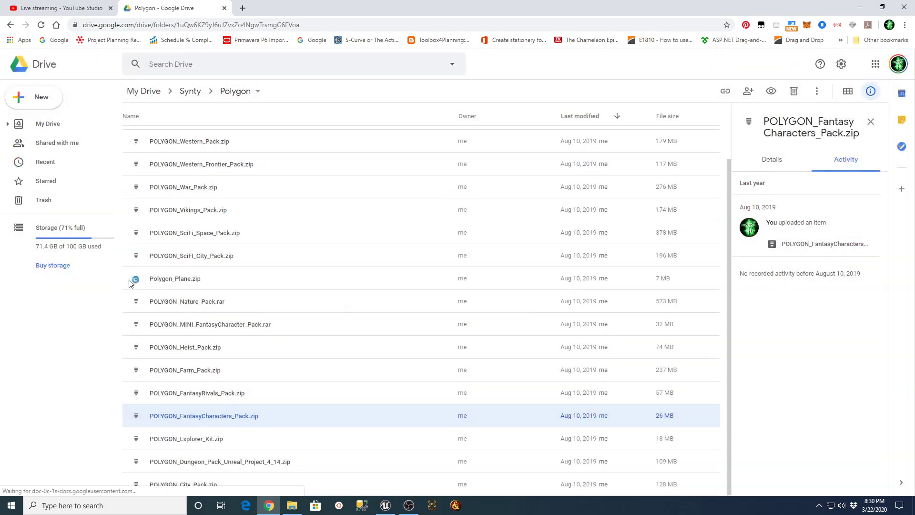
pyautogui.click(85, 331)
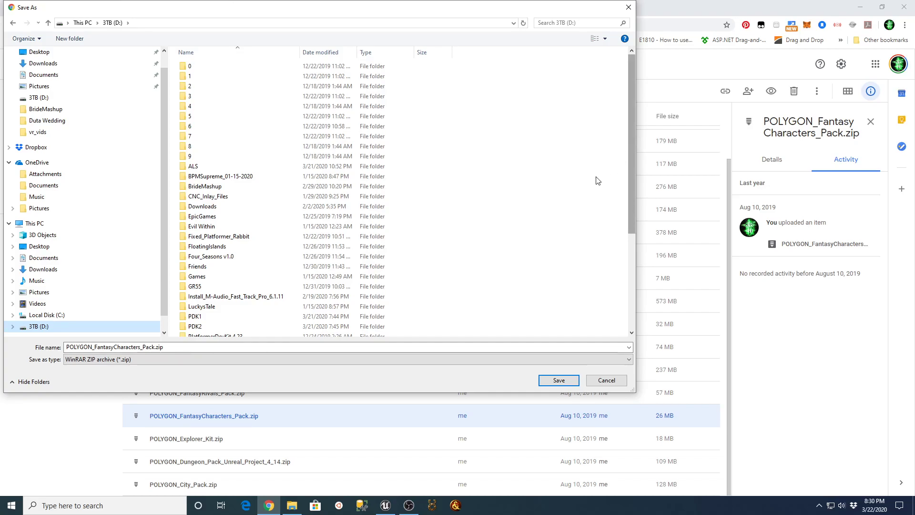
pyautogui.click(90, 351)
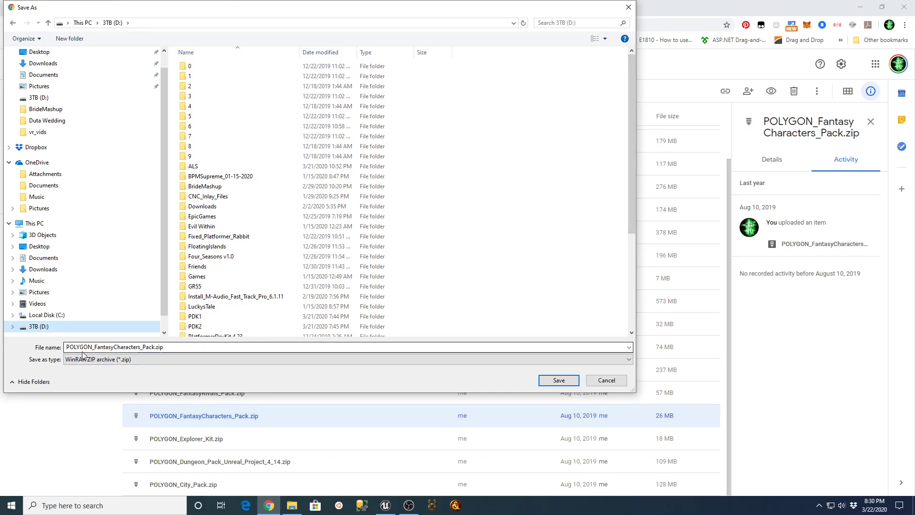
pyautogui.click(555, 381)
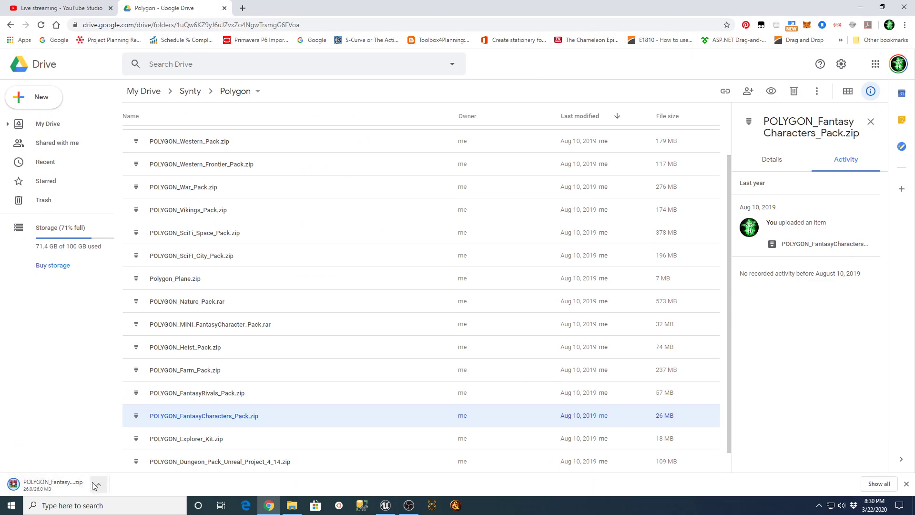
# Step: Show the downloaded POLYGON_FantasyCharacters_Pack.zip in its folder in File Explorer
pyautogui.click(99, 485)
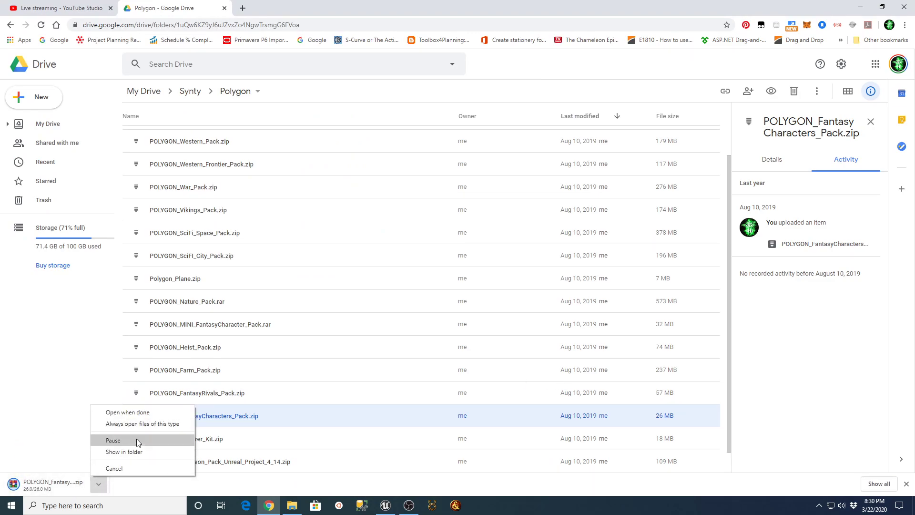
pyautogui.click(126, 451)
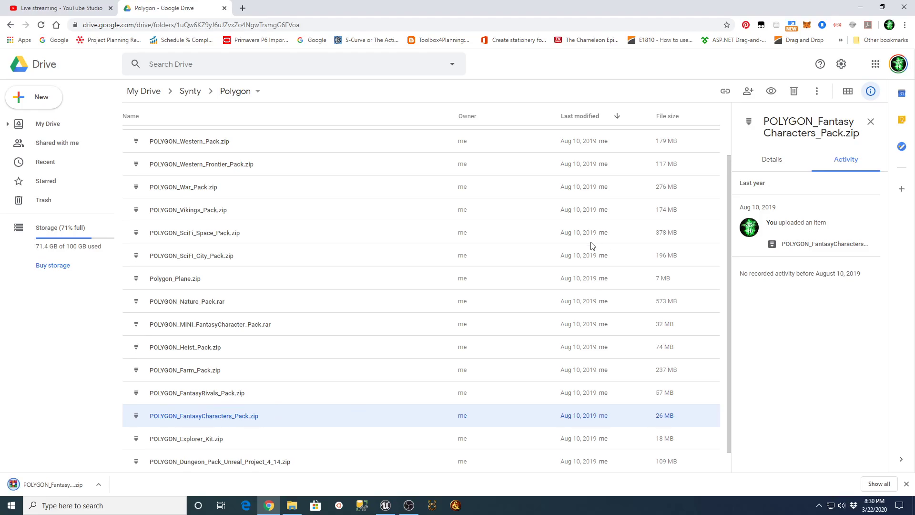
pyautogui.scroll(-1, 426, 291)
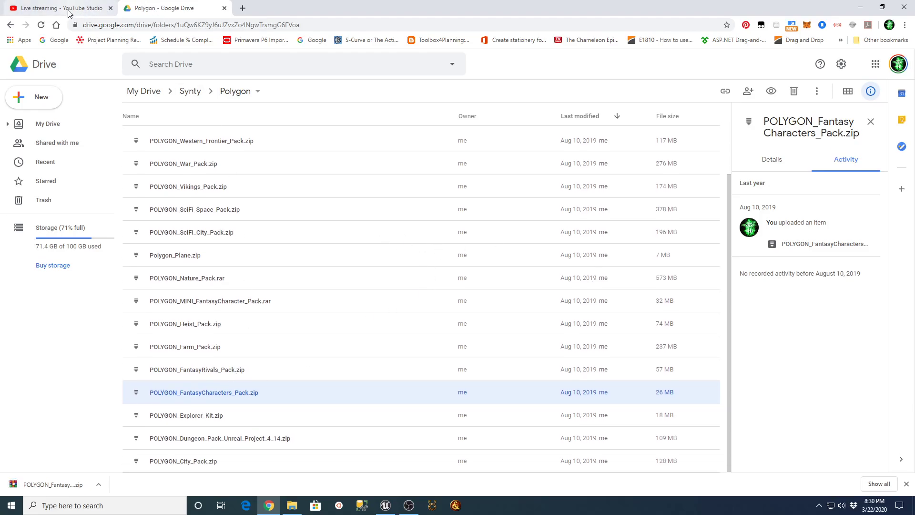
pyautogui.click(98, 484)
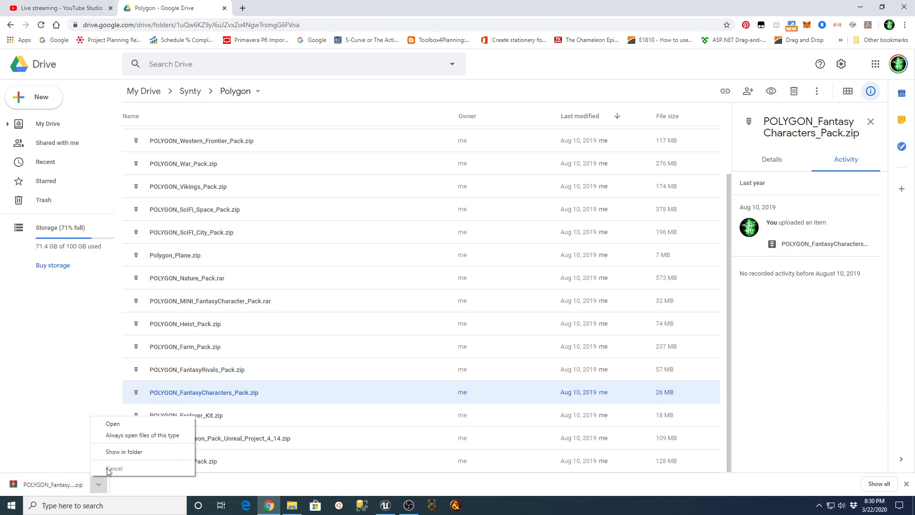
pyautogui.click(122, 451)
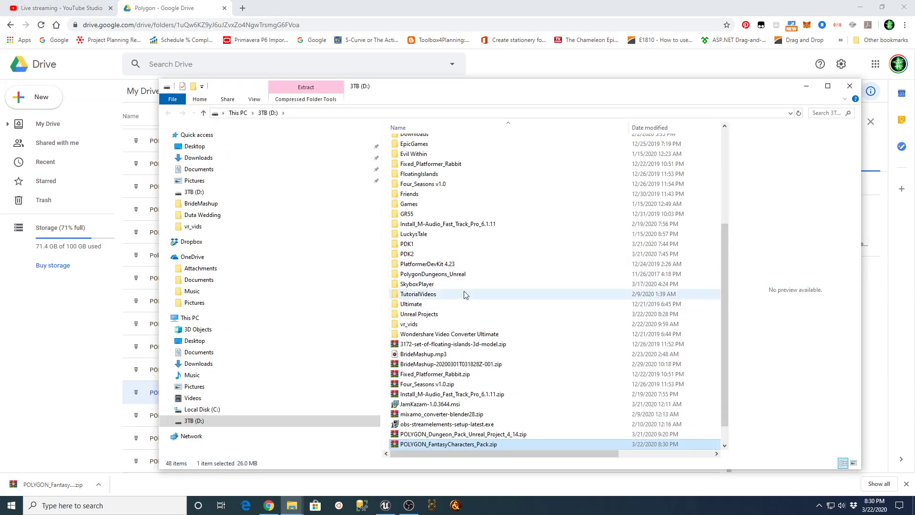
# Step: Extract POLYGON_FantasyCharacters_Pack.zip to a folder of the same name and open that folder
pyautogui.rightClick(458, 428)
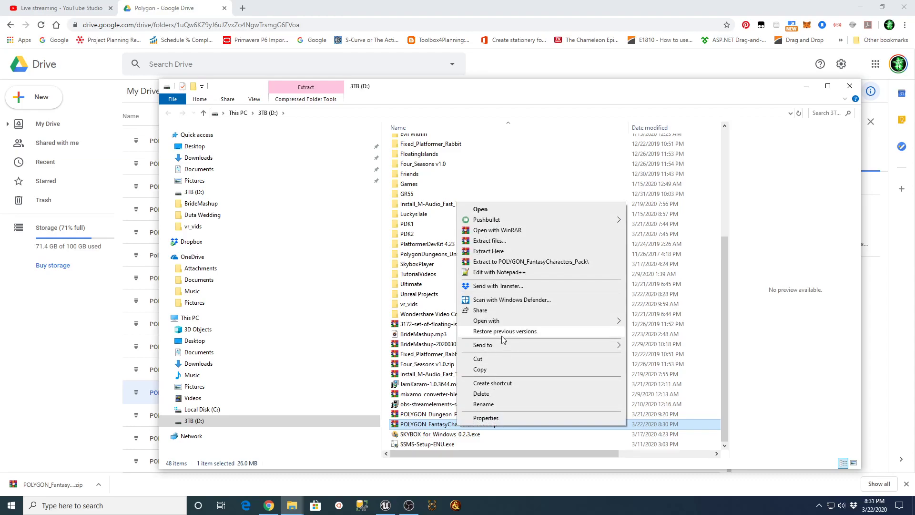
pyautogui.click(493, 264)
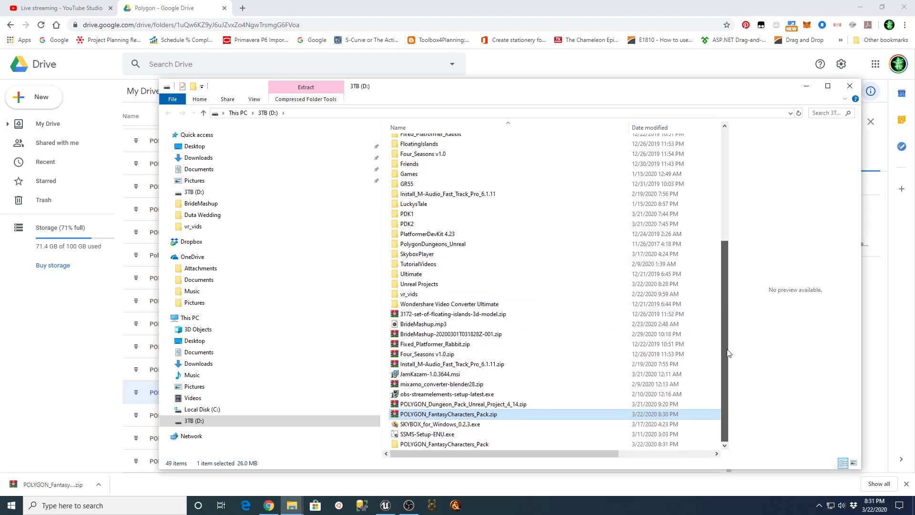
pyautogui.doubleClick(436, 439)
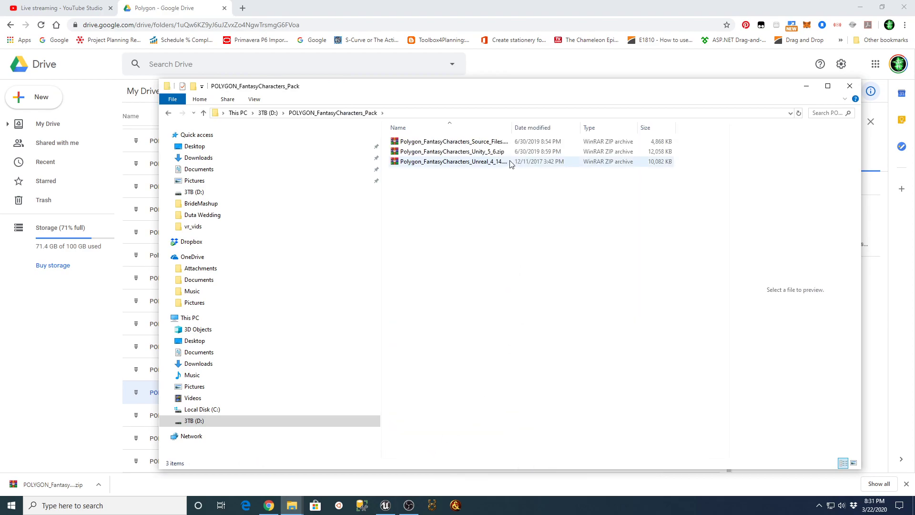
# Step: Widen the Name column and extract Polygon_FantasyCharacters_Unreal_4_14.zip to its own folder
pyautogui.moveTo(512, 127); pyautogui.dragTo(601, 128)
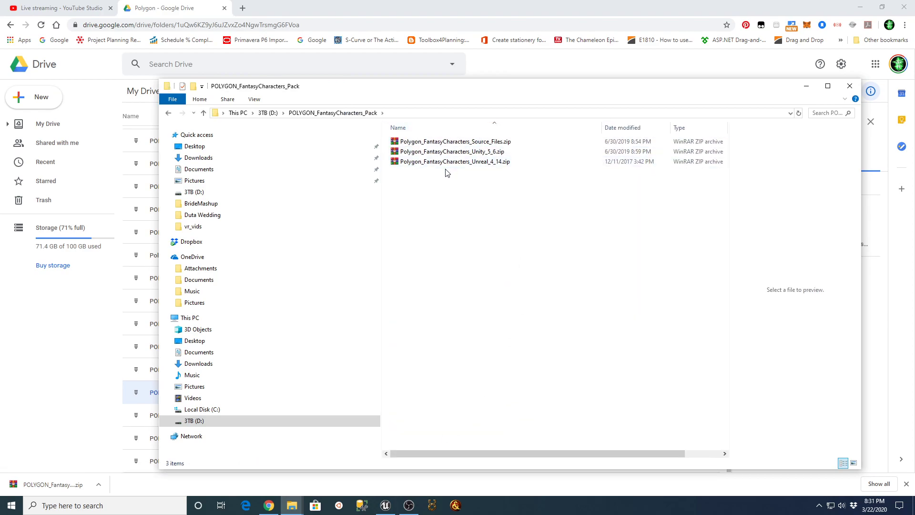
pyautogui.click(492, 167)
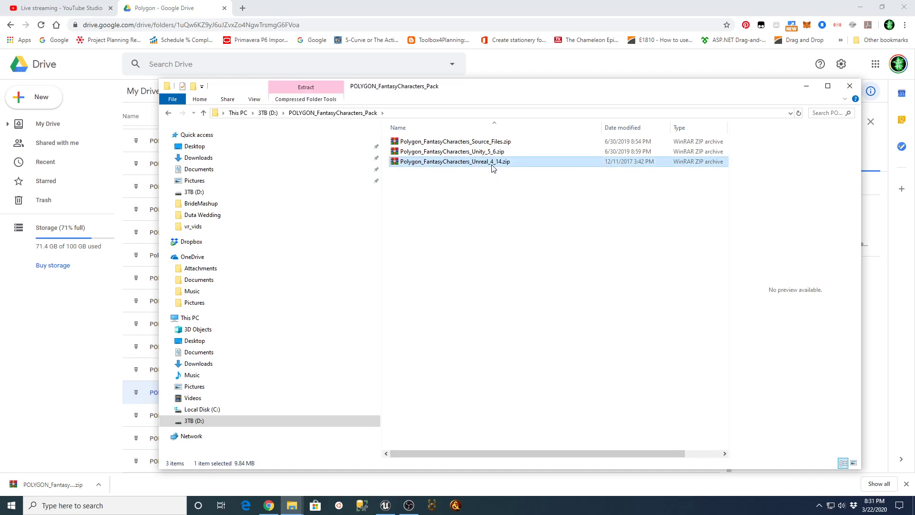
pyautogui.rightClick(492, 168)
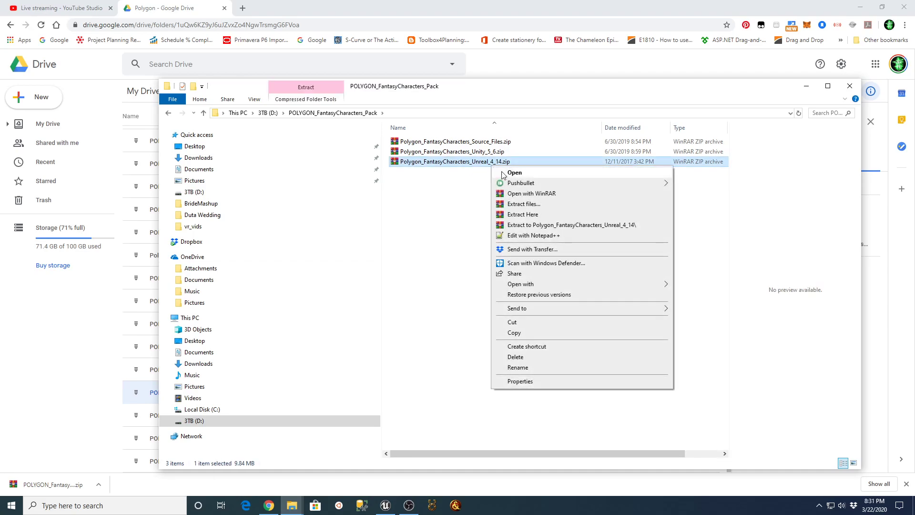
pyautogui.click(533, 229)
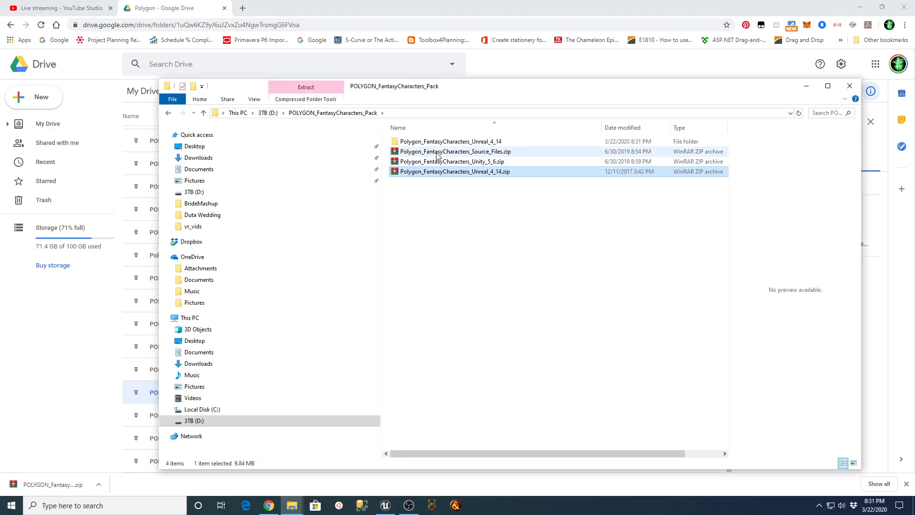
# Step: Copy the PolygonFantasyCharacters folder from the Content folder of the extracted Polygon_FantasyCharacters_Unreal_4_14 project
pyautogui.doubleClick(433, 143)
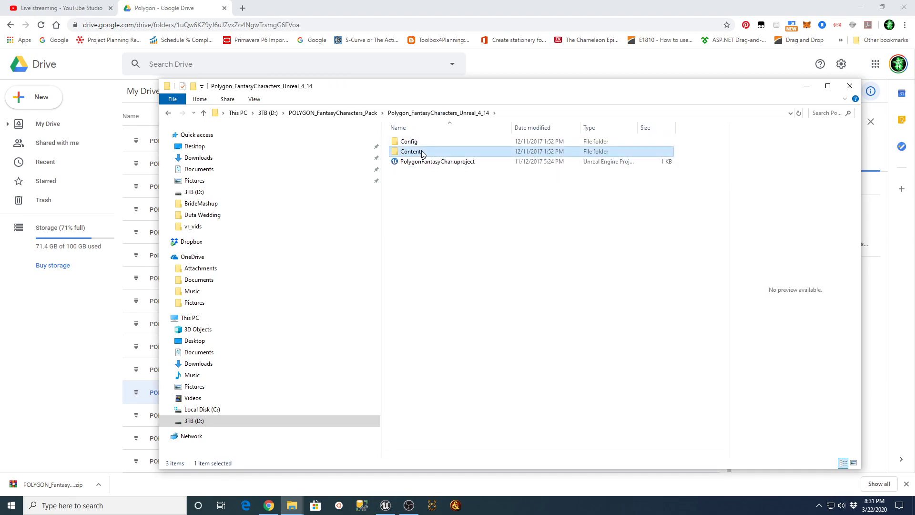
pyautogui.doubleClick(412, 153)
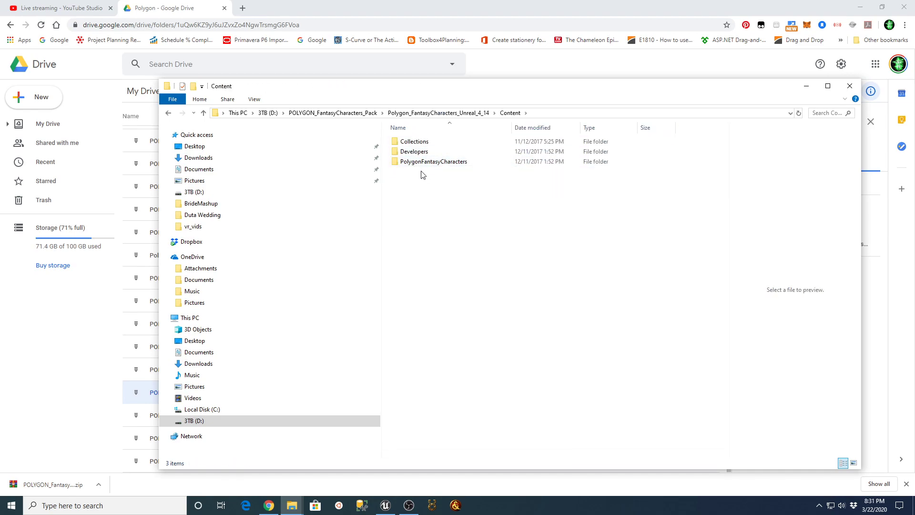
pyautogui.click(420, 165)
pyautogui.doubleClick(425, 163)
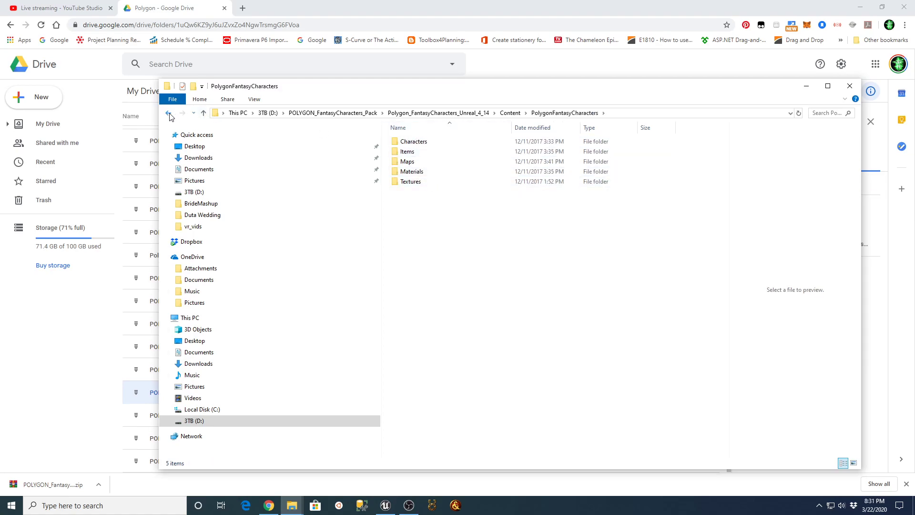
pyautogui.click(170, 114)
pyautogui.rightClick(420, 165)
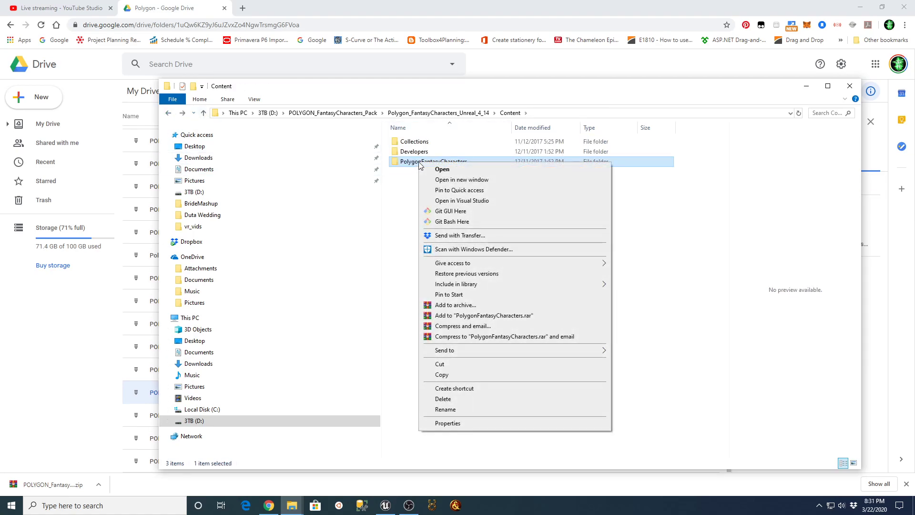
pyautogui.click(460, 376)
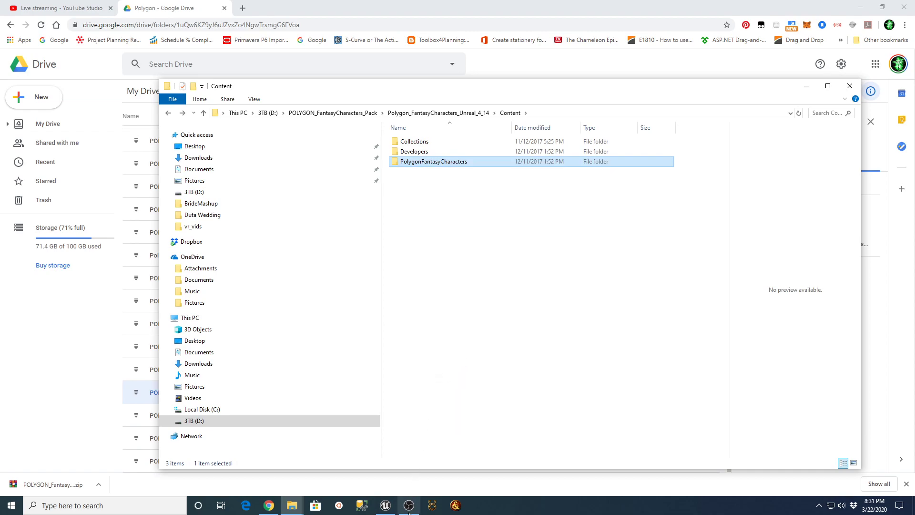
# Step: Switch to Unreal Editor, show the Mannequin folder in File Explorer, and go up to the Synty_Retarget project's Content folder
pyautogui.click(383, 510)
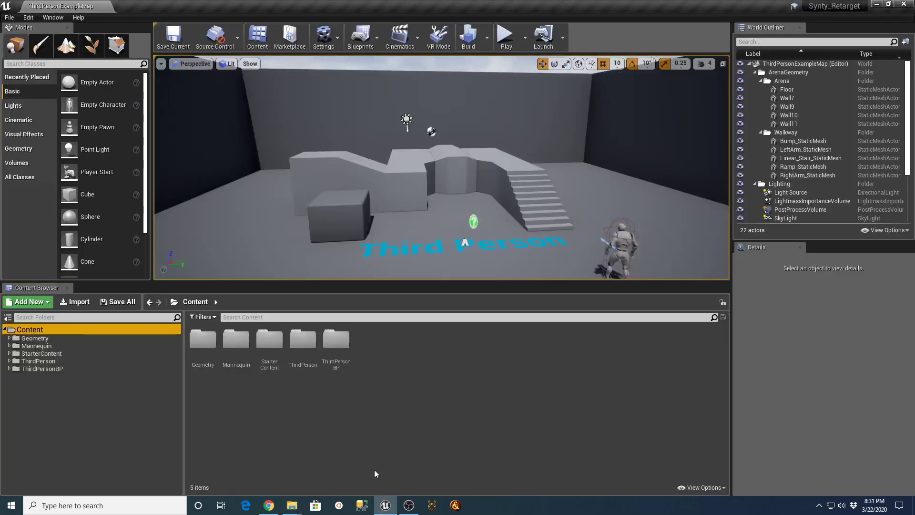
pyautogui.click(37, 345)
pyautogui.rightClick(38, 345)
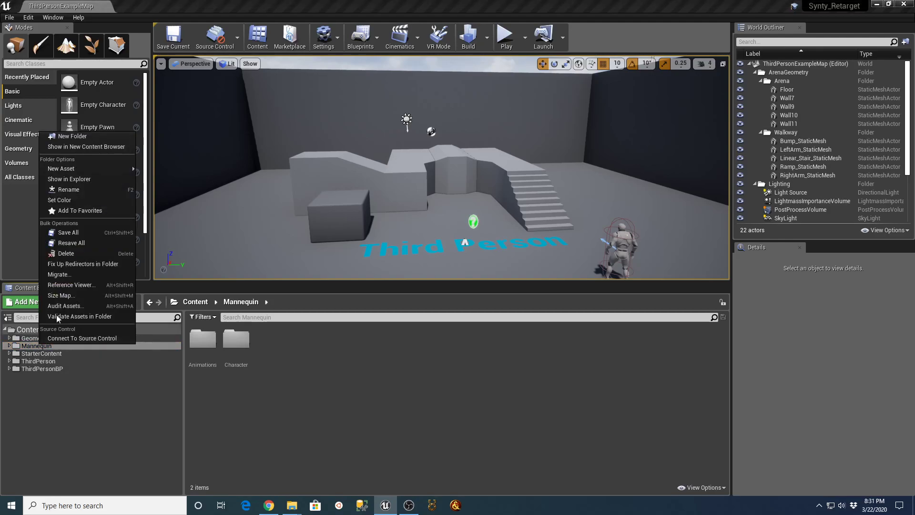
pyautogui.moveTo(82, 174)
pyautogui.click(95, 183)
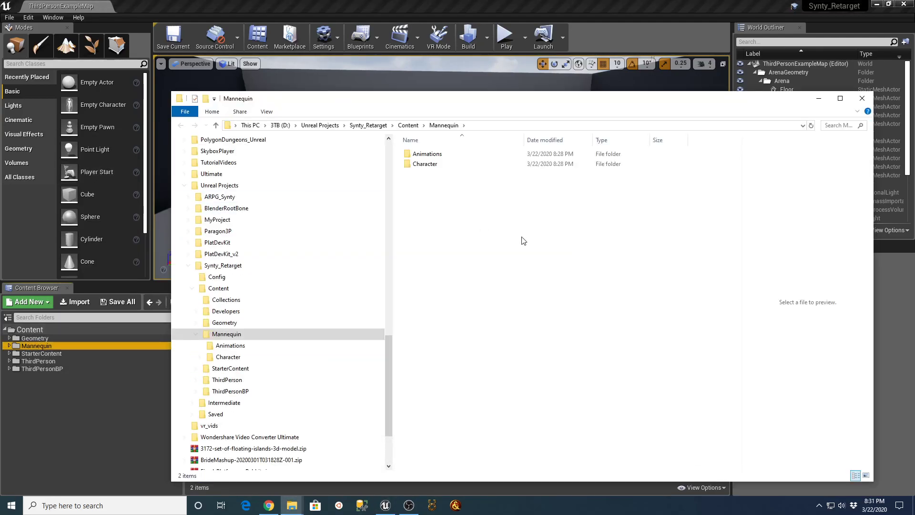
pyautogui.click(407, 126)
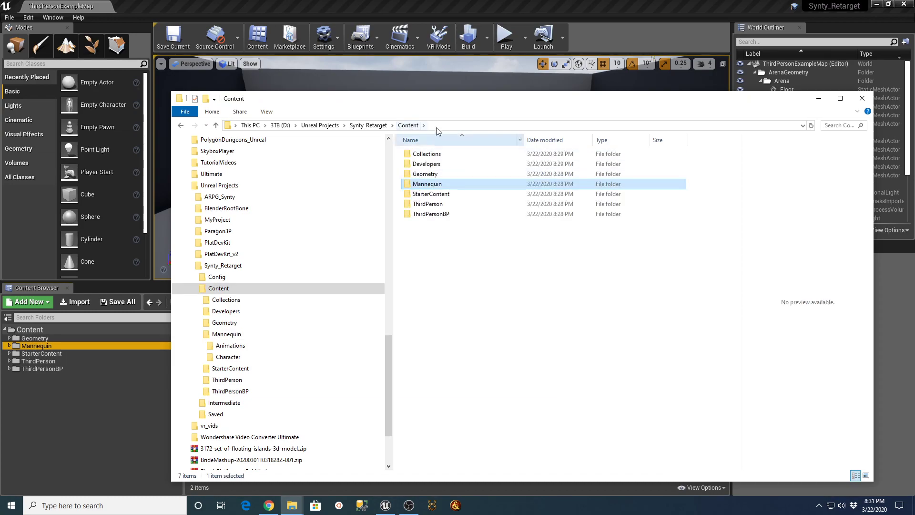
# Step: Paste the PolygonFantasyCharacters folder into the Synty_Retarget Content folder and close the File Explorer window
pyautogui.click(449, 264)
pyautogui.rightClick(449, 265)
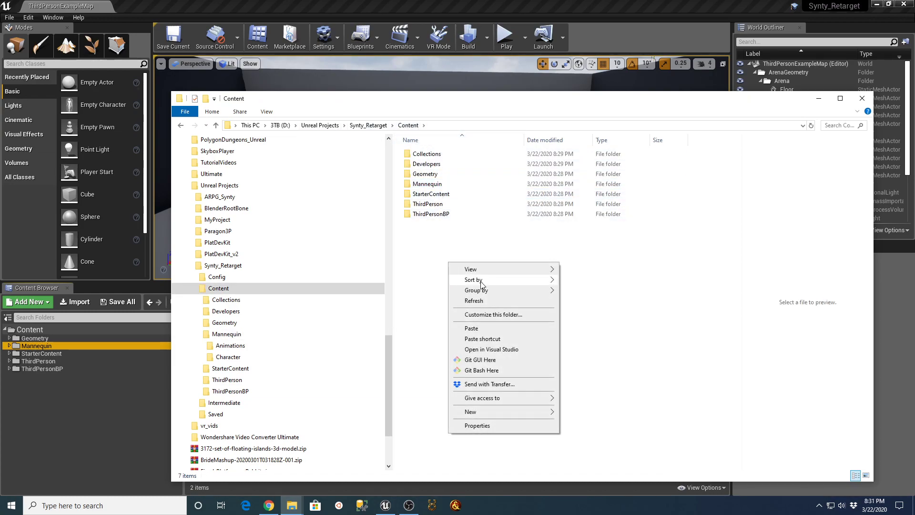
pyautogui.click(491, 329)
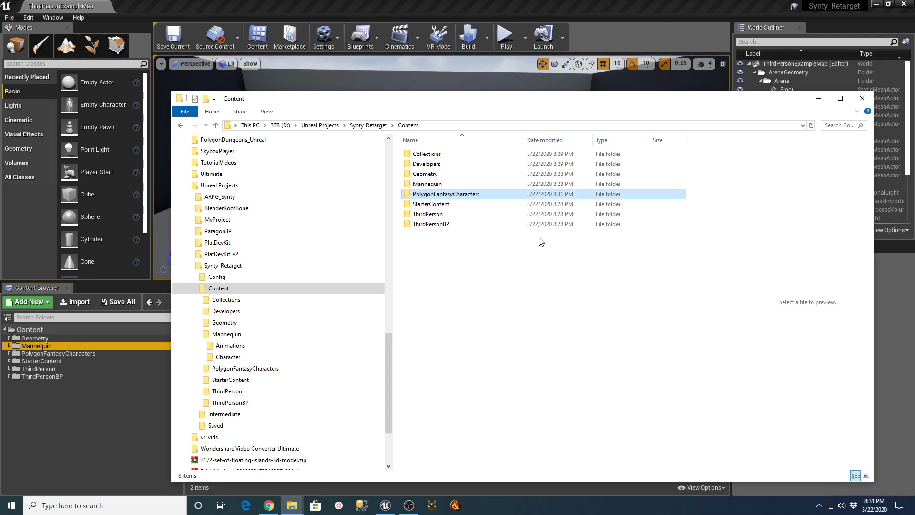
pyautogui.click(862, 99)
# Step: Open the SK_Character_Fantasy_Skeleton asset from the Characters folder inside PolygonFantasyCharacters in the Content Browser
pyautogui.doubleClick(71, 353)
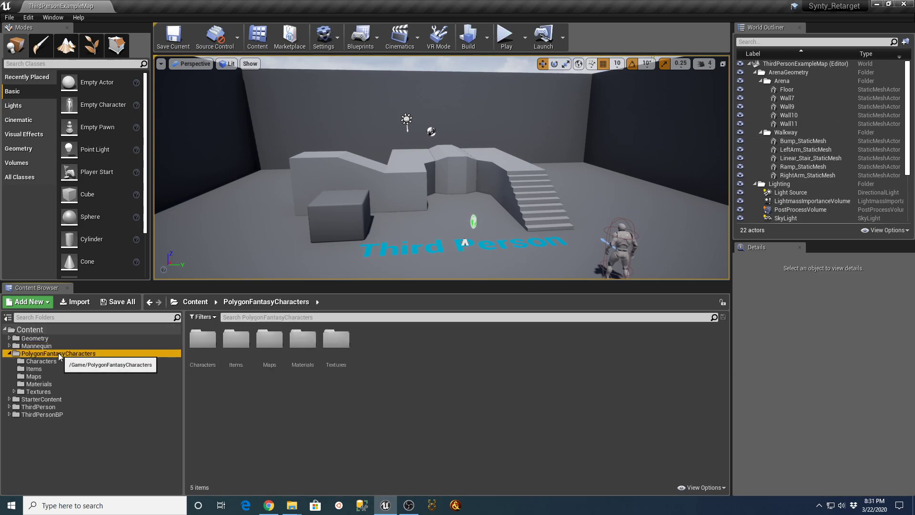
pyautogui.click(29, 361)
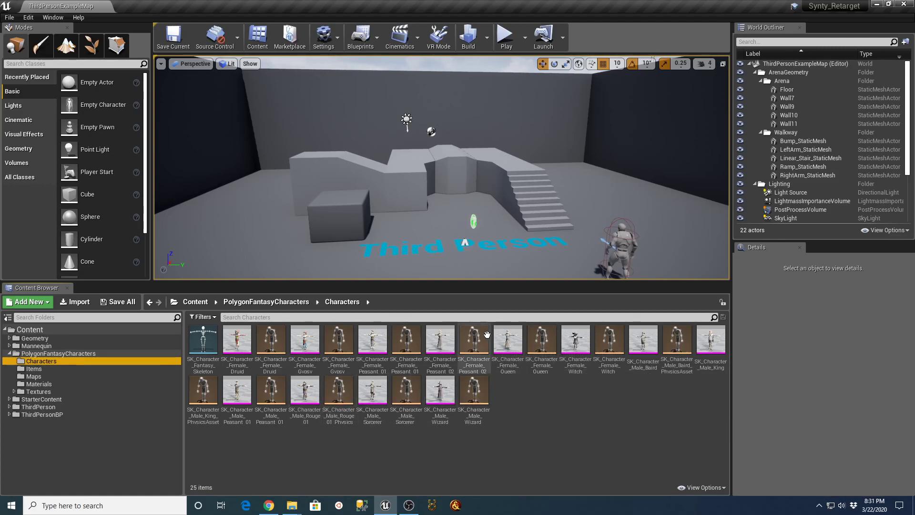
pyautogui.moveTo(460, 291); pyautogui.dragTo(460, 313)
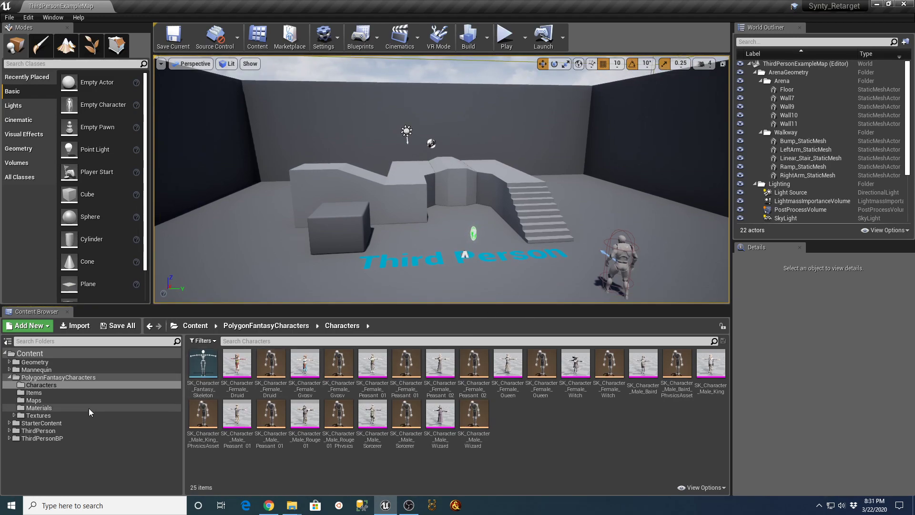
pyautogui.click(205, 362)
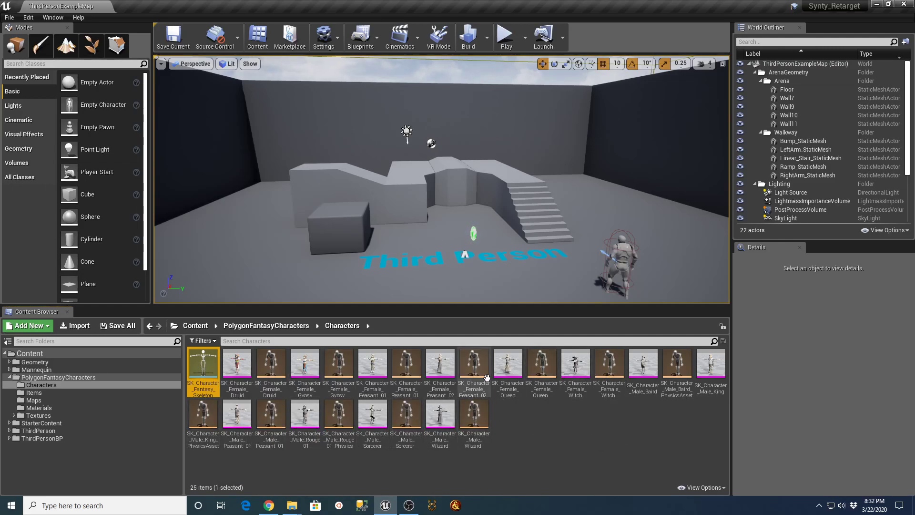
pyautogui.doubleClick(204, 365)
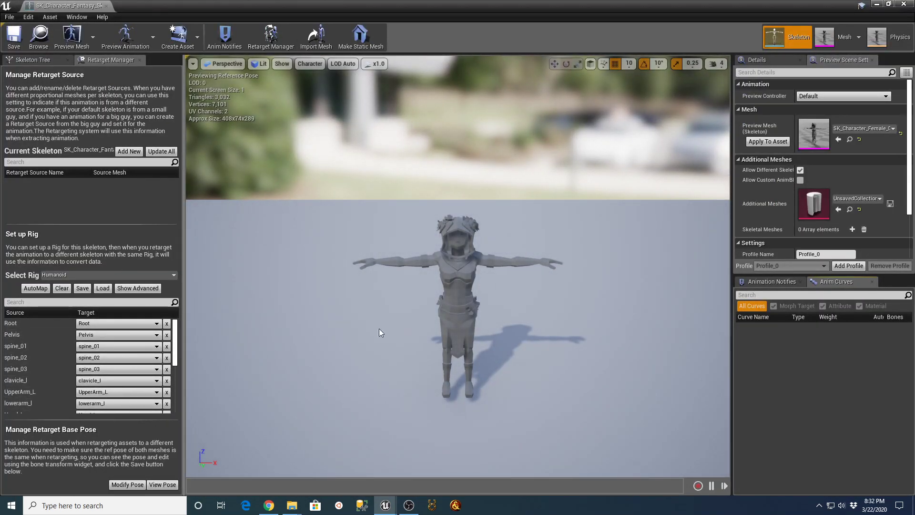
# Step: Apply the selected preview mesh to the fantasy character skeleton asset and close the skeleton editor
pyautogui.click(761, 142)
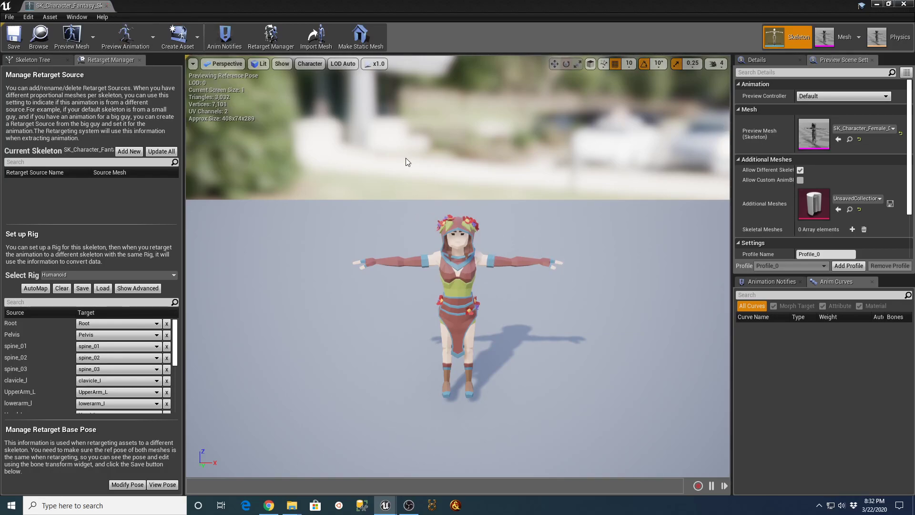
pyautogui.click(106, 6)
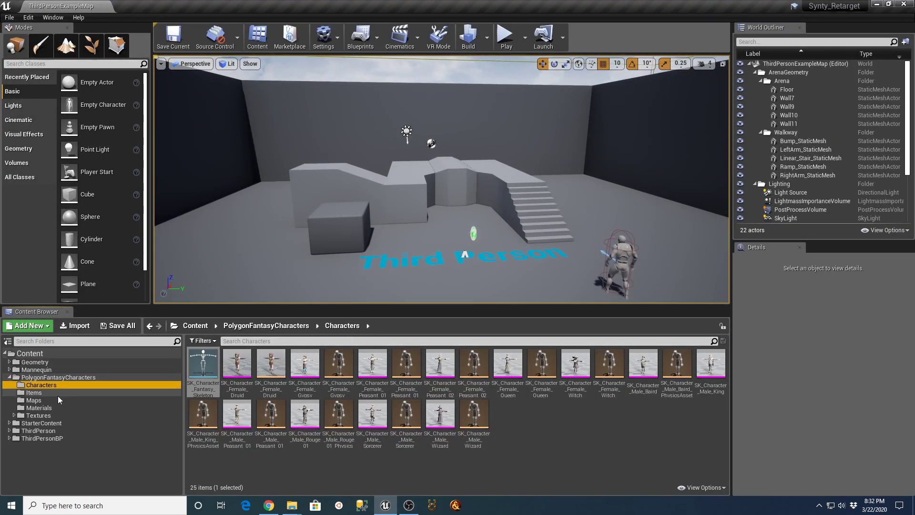
# Step: Look through the Mannequin folder's Animations and Character subfolders in the Content Browser, keeping the folder tree collapsed
pyautogui.click(10, 377)
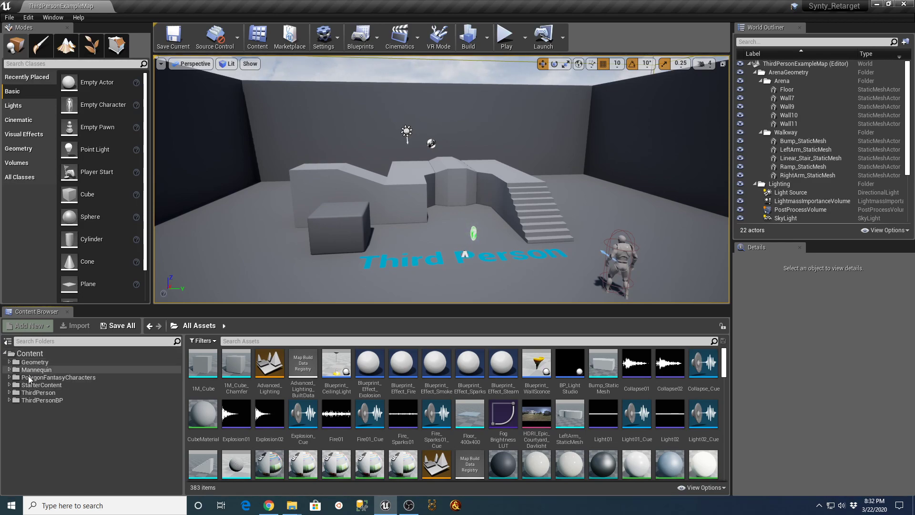
pyautogui.click(9, 370)
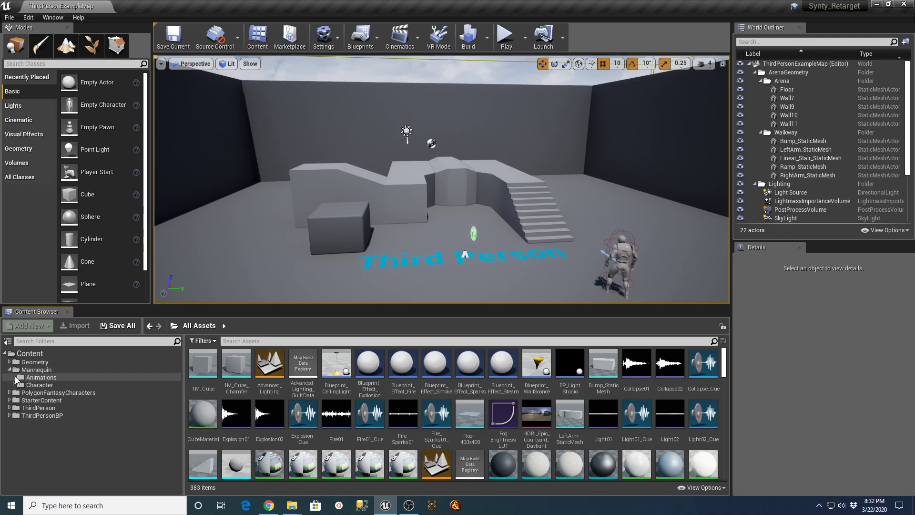
pyautogui.click(38, 377)
pyautogui.click(15, 384)
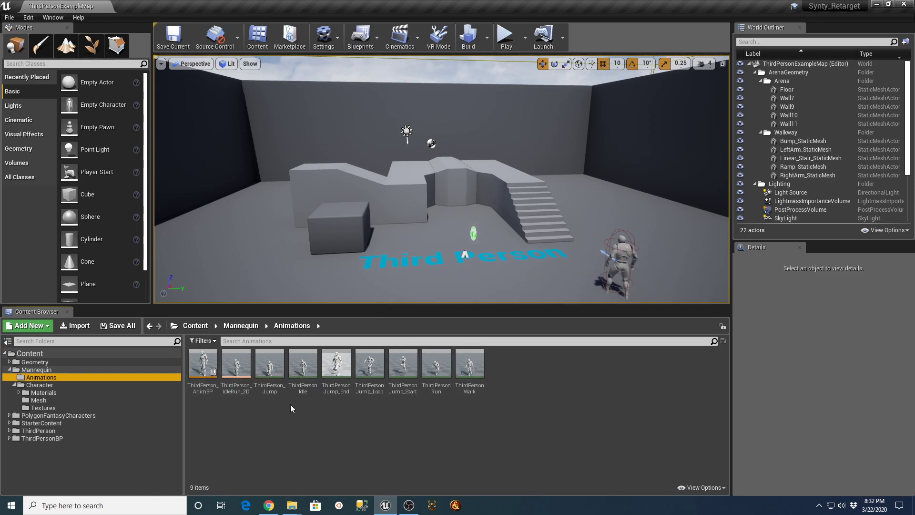
pyautogui.click(15, 384)
pyautogui.click(10, 370)
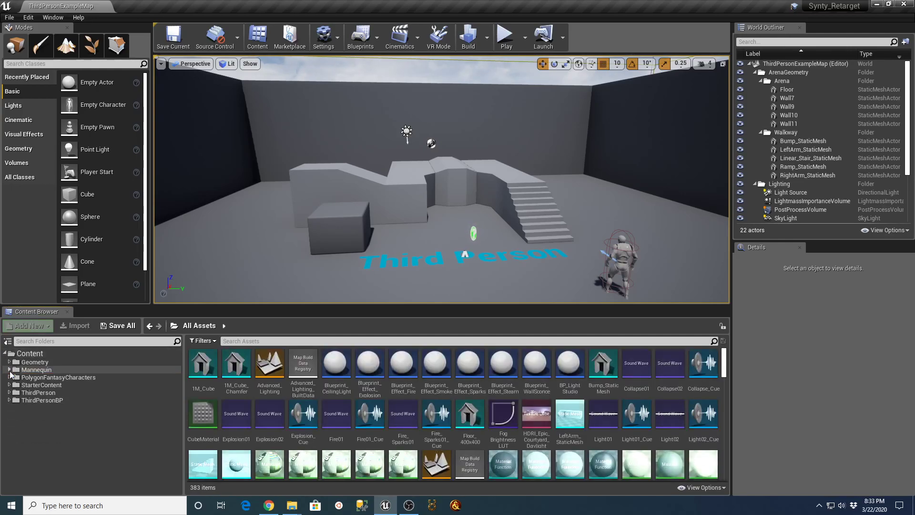
# Step: Create a new folder named Animations inside PolygonFantasyCharacters
pyautogui.click(9, 377)
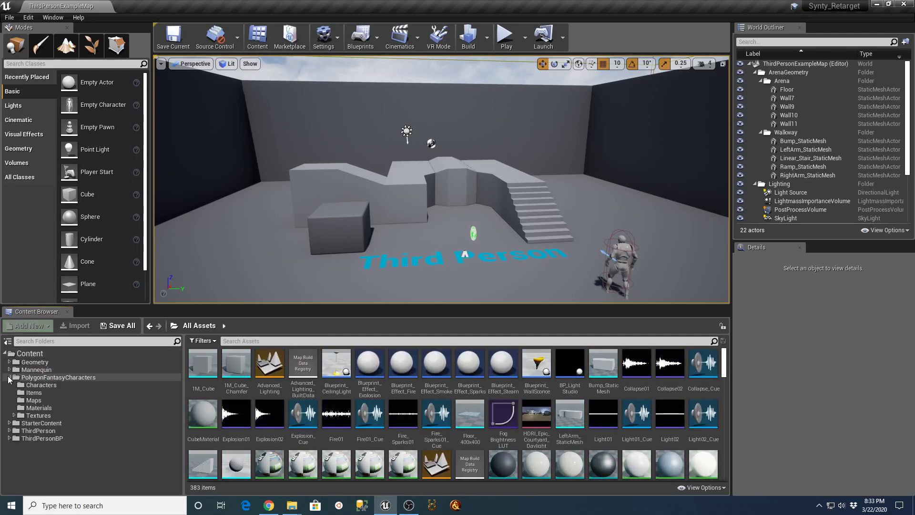
pyautogui.click(46, 381)
pyautogui.rightClick(46, 382)
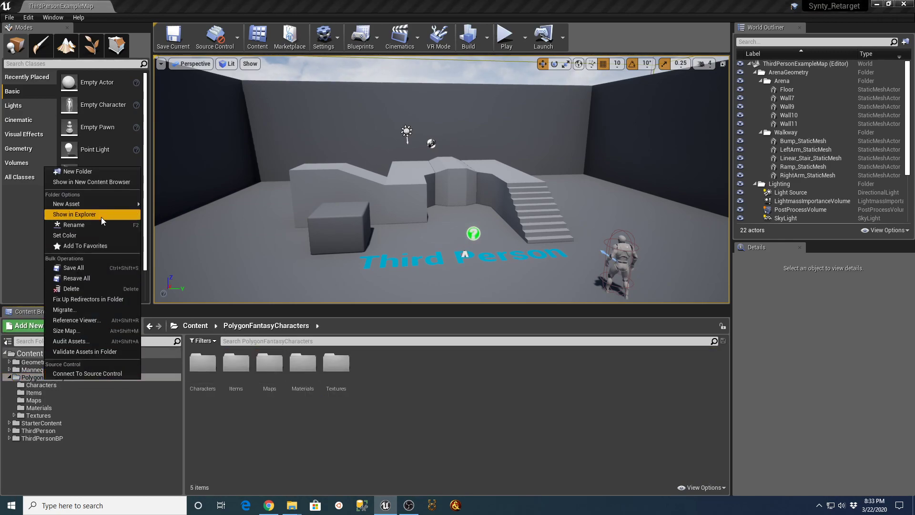
pyautogui.click(77, 171)
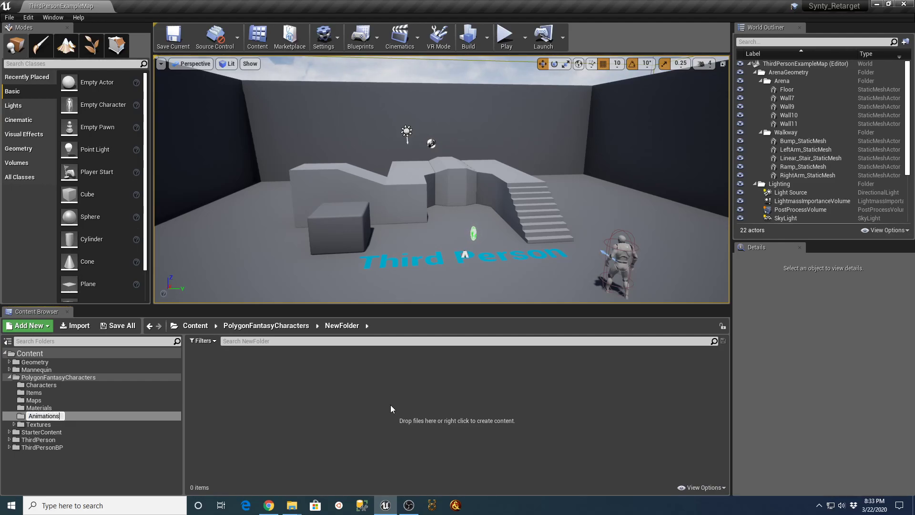
pyautogui.press('Return')
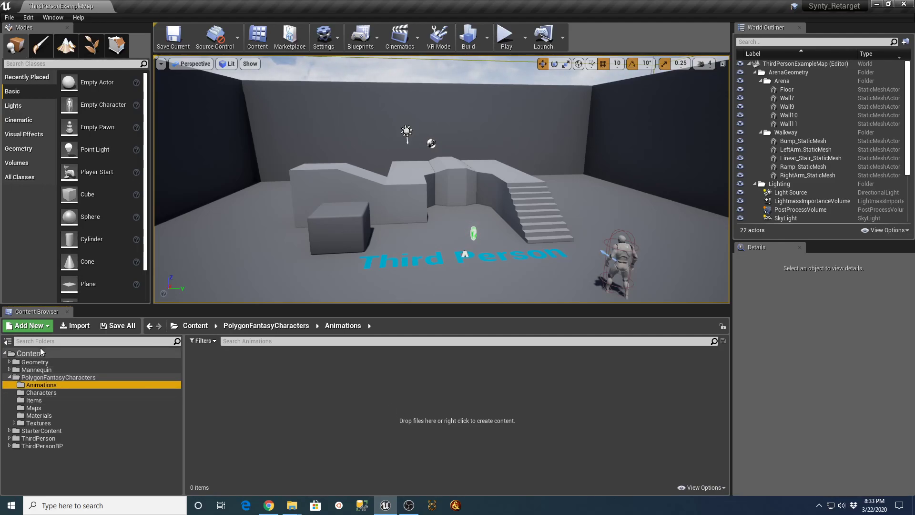
# Step: Open ThirdPerson_AnimBP from Mannequin's Animations folder and examine the Idle/Run state inside its Default state machine
pyautogui.click(9, 369)
pyautogui.click(38, 377)
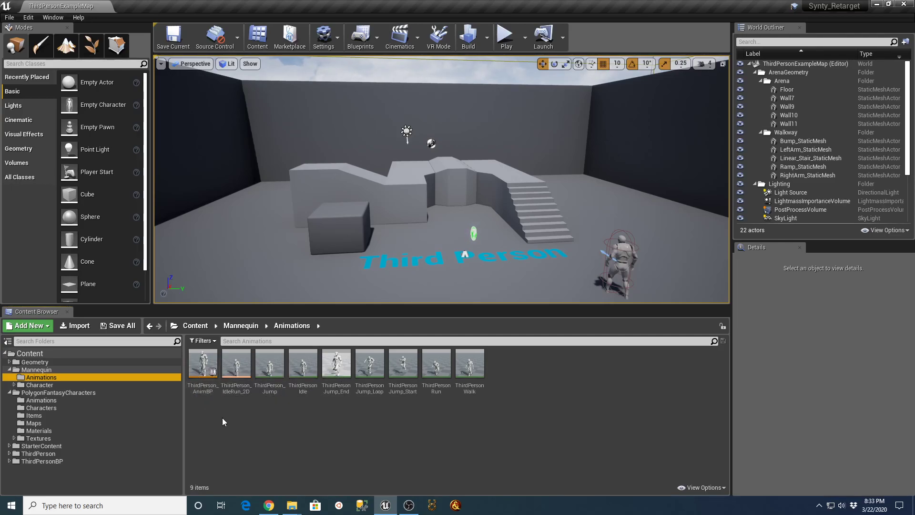
pyautogui.doubleClick(201, 368)
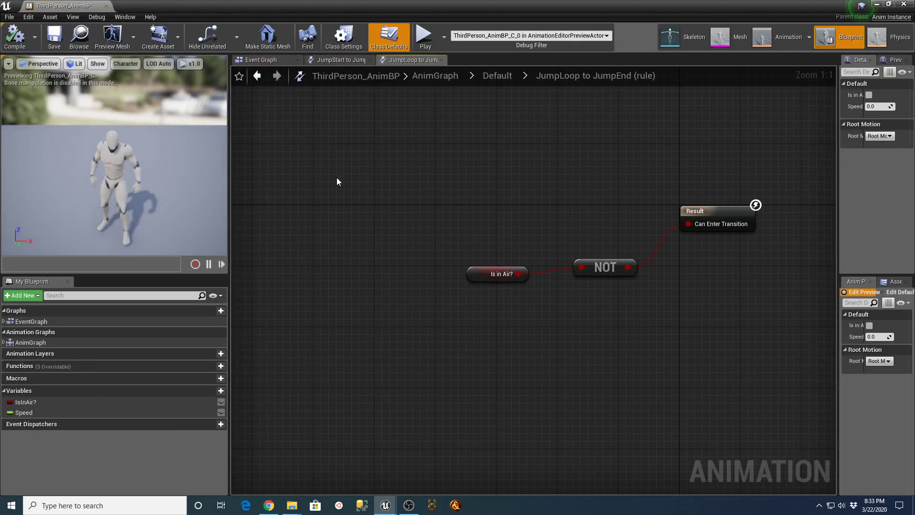
pyautogui.click(416, 76)
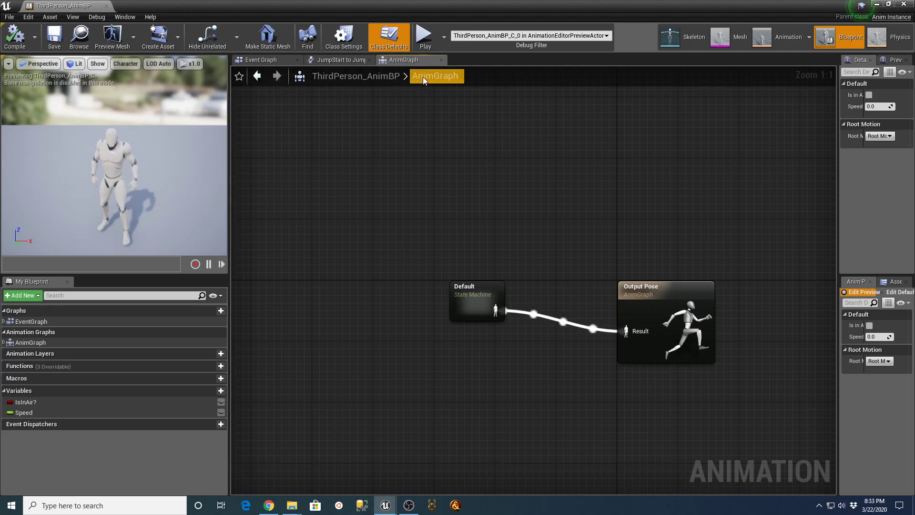
pyautogui.scroll(-1, 433, 200)
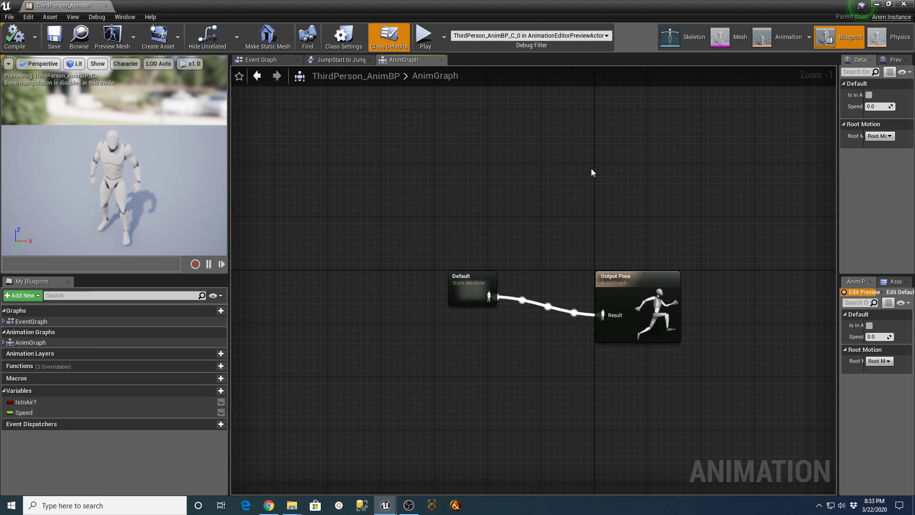
pyautogui.doubleClick(466, 281)
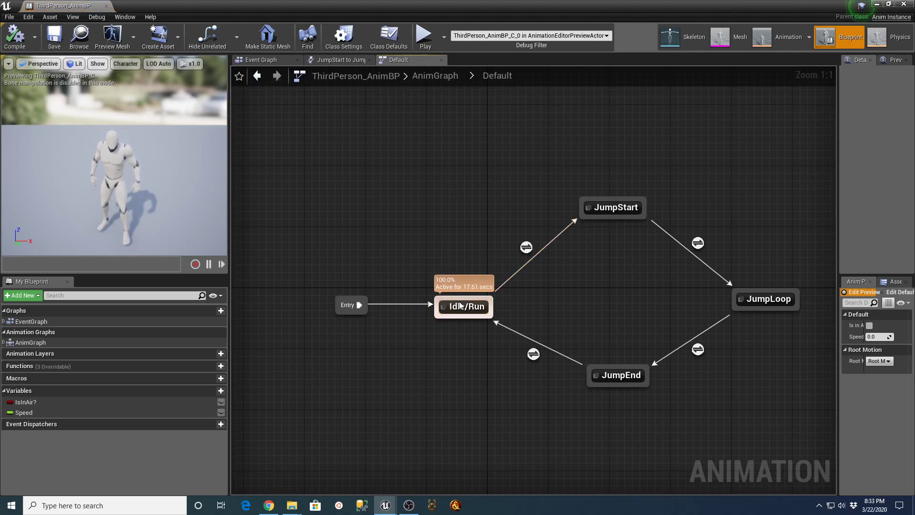
pyautogui.doubleClick(444, 306)
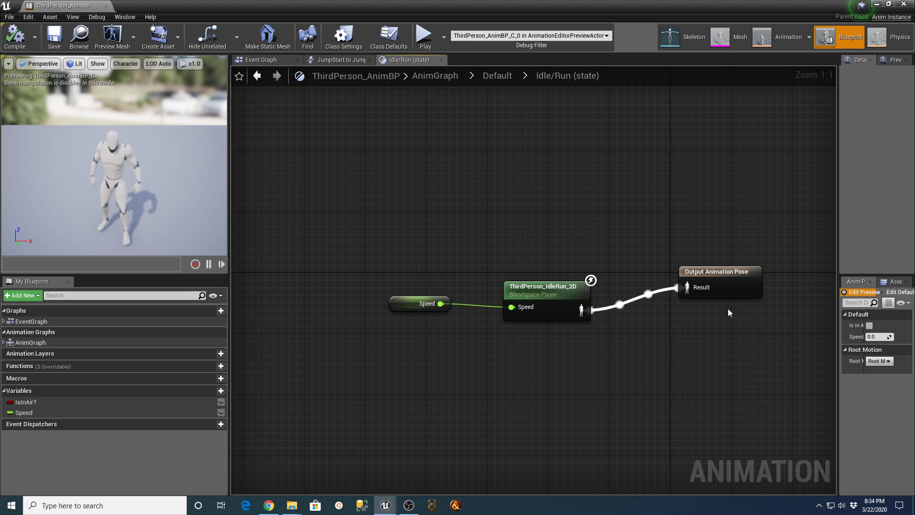
# Step: Close all open graphs of ThirdPerson_AnimBP and its animation blueprint editor
pyautogui.click(441, 60)
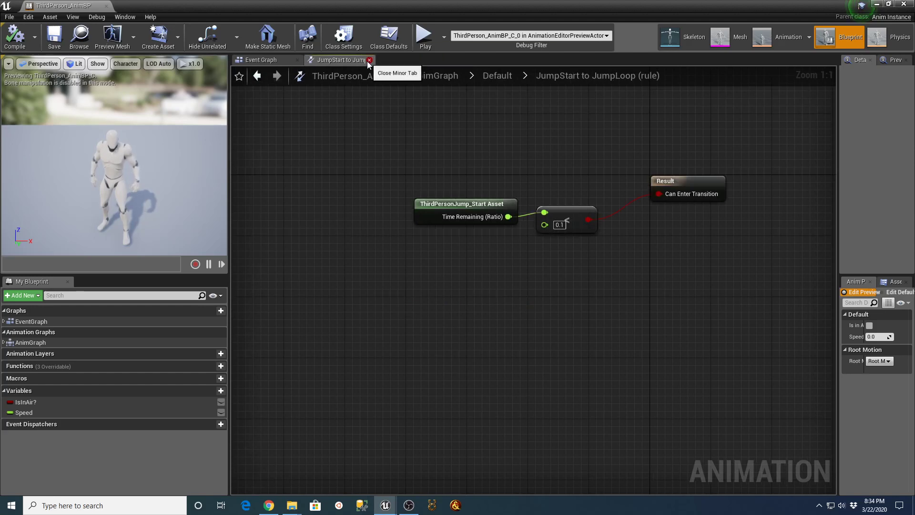
pyautogui.click(370, 60)
pyautogui.click(297, 60)
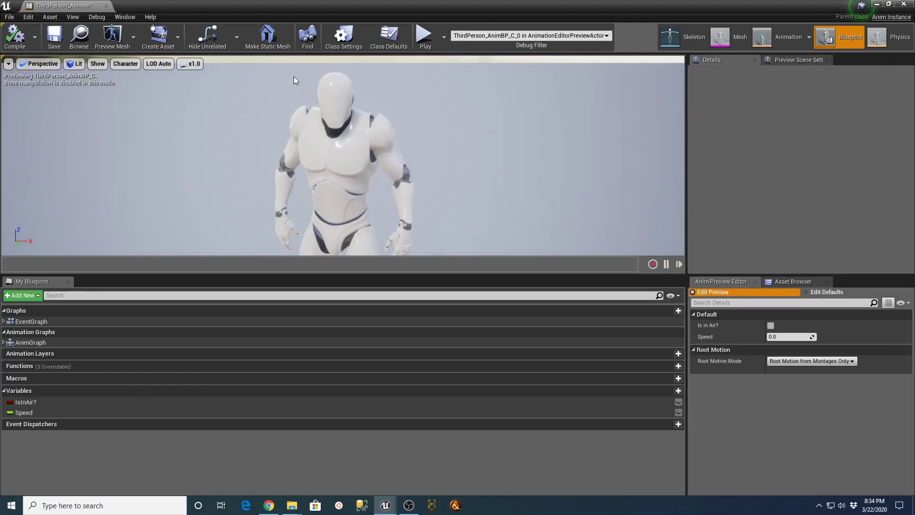
pyautogui.click(105, 5)
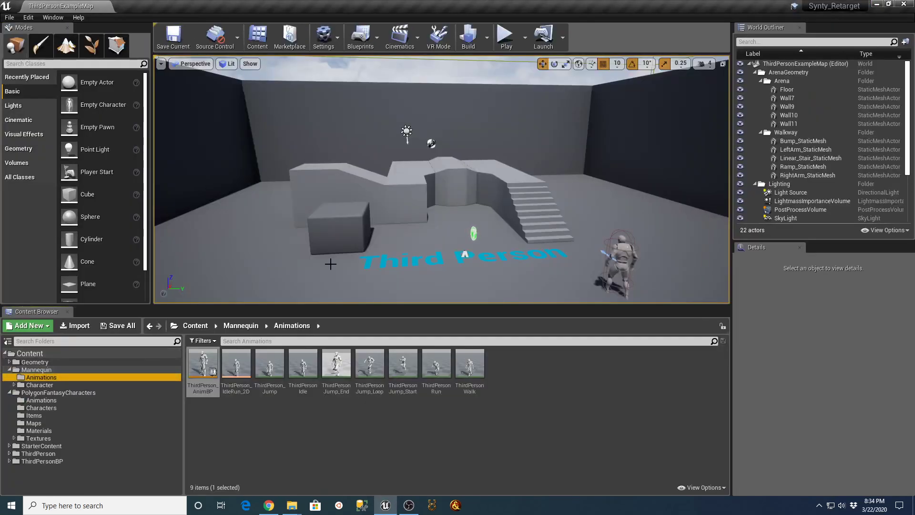
# Step: Duplicate ThirdPerson_AnimBP in the Mannequin Animations folder and name the copy Synty_AnimBP
pyautogui.rightClick(202, 388)
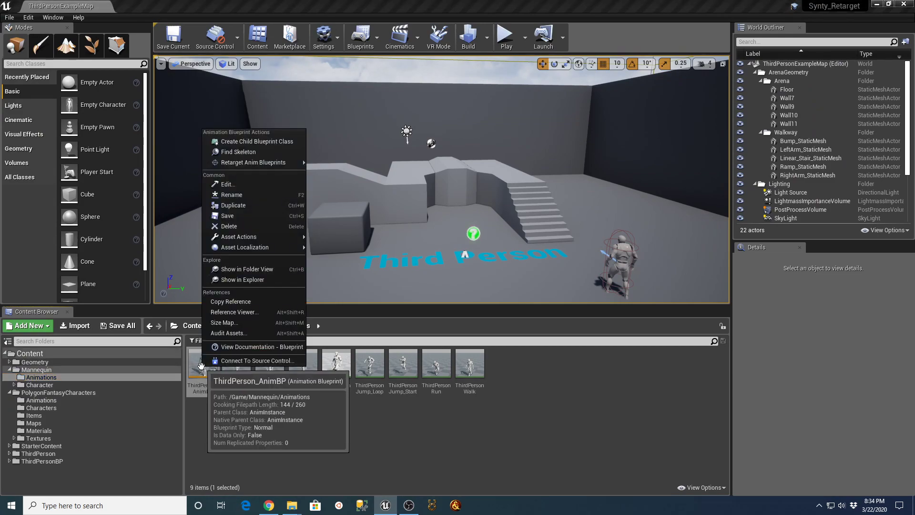
pyautogui.click(246, 205)
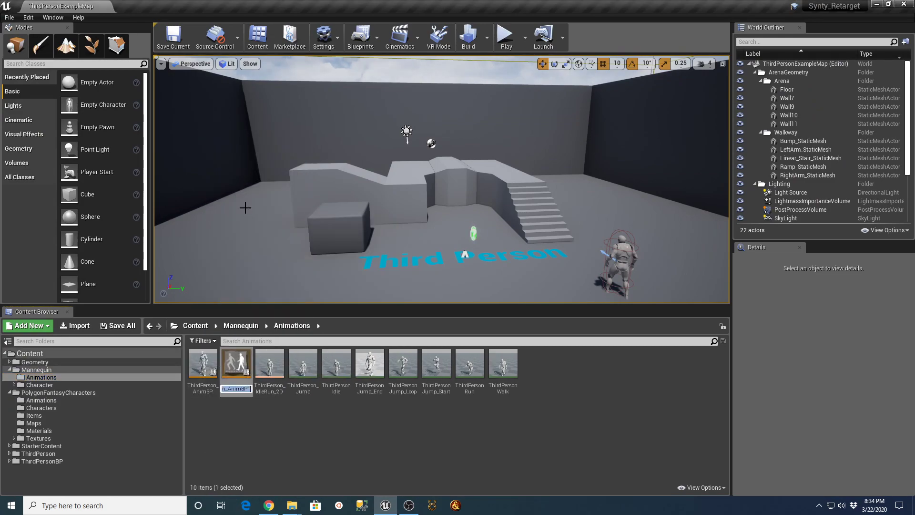
pyautogui.write('Synty')
pyautogui.write('_Anim')
pyautogui.write('BP')
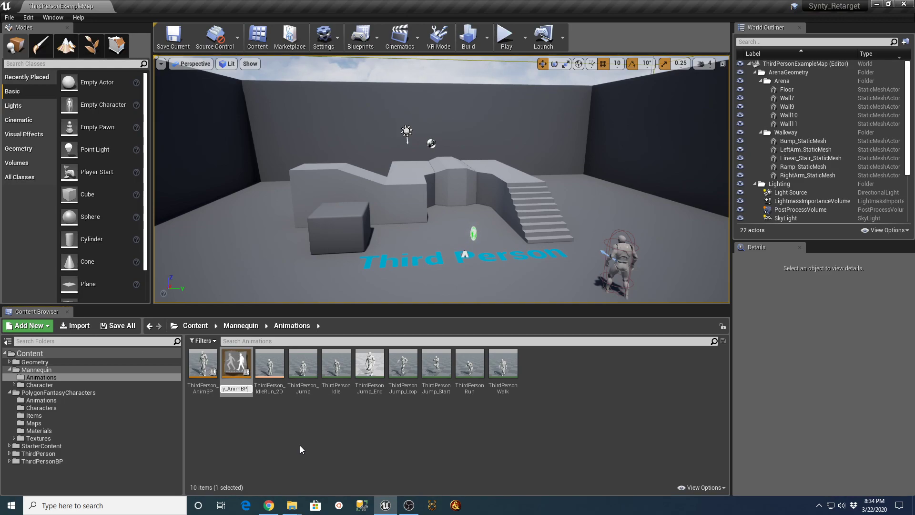
pyautogui.press('Return')
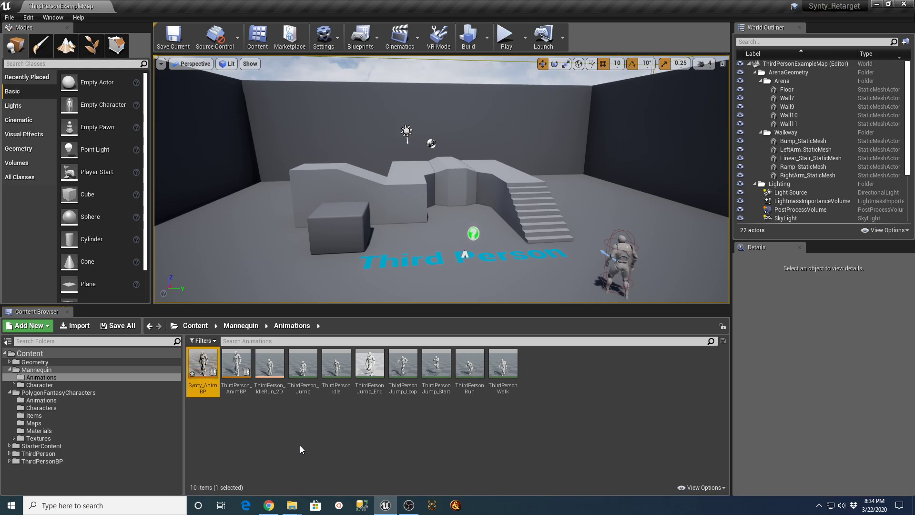
# Step: Move Synty_AnimBP into the Animations folder of PolygonFantasyCharacters and open that folder
pyautogui.rightClick(202, 355)
pyautogui.moveTo(225, 236)
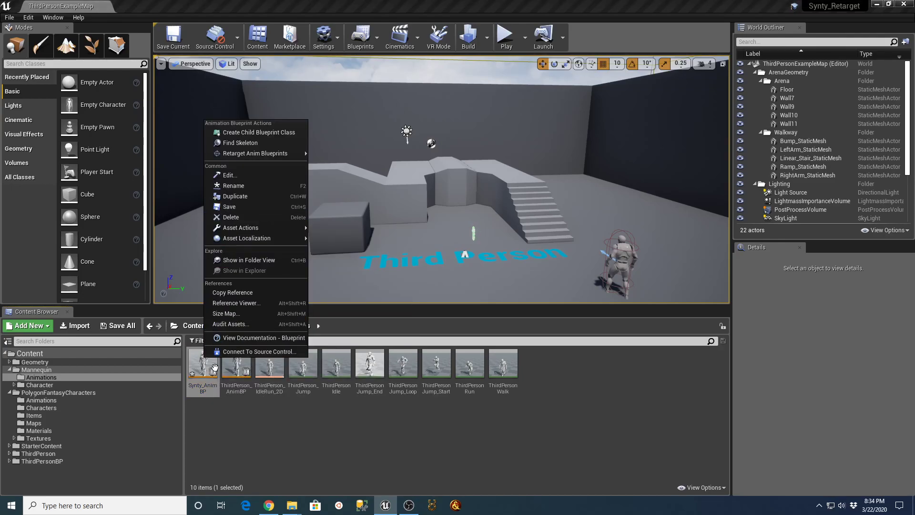
pyautogui.click(199, 367)
pyautogui.moveTo(199, 367); pyautogui.dragTo(54, 400)
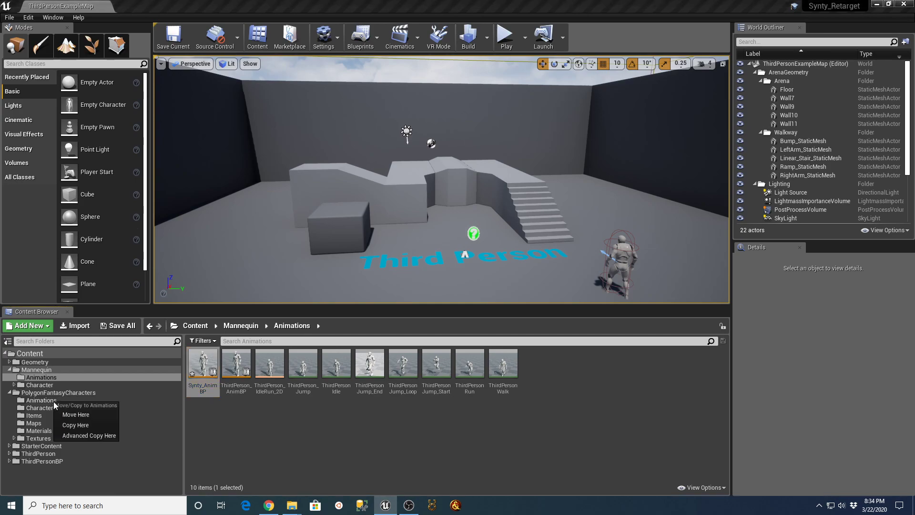
pyautogui.click(84, 412)
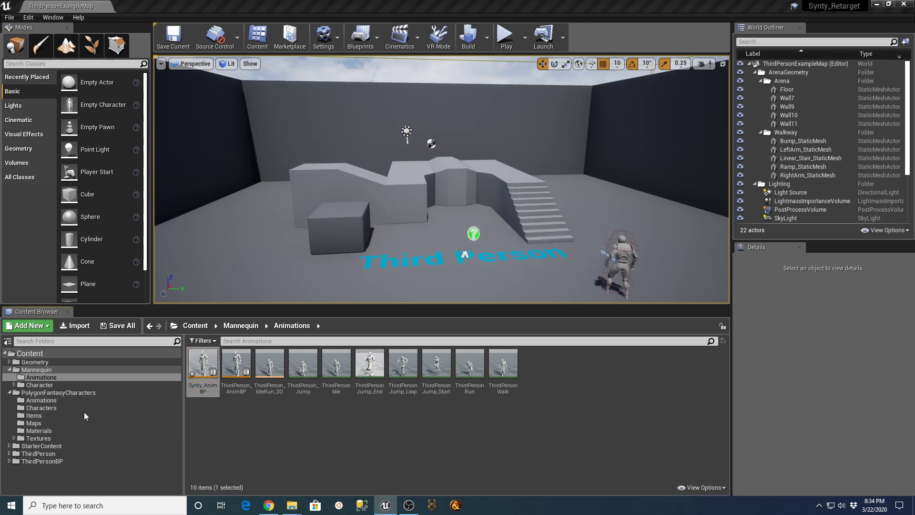
pyautogui.click(44, 400)
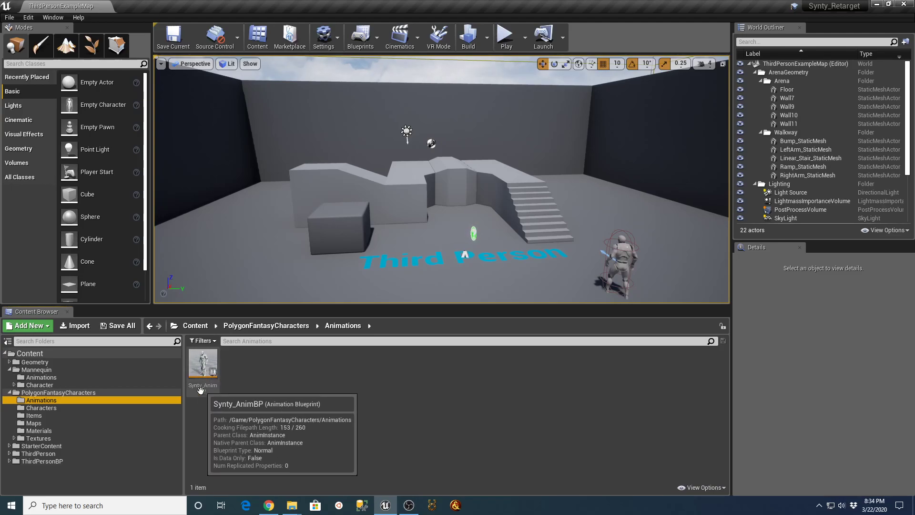
# Step: View the SK_Character_Male_Rouge_01 skeletal mesh from PolygonFantasyCharacters' Characters folder from several angles and close its editor
pyautogui.click(34, 407)
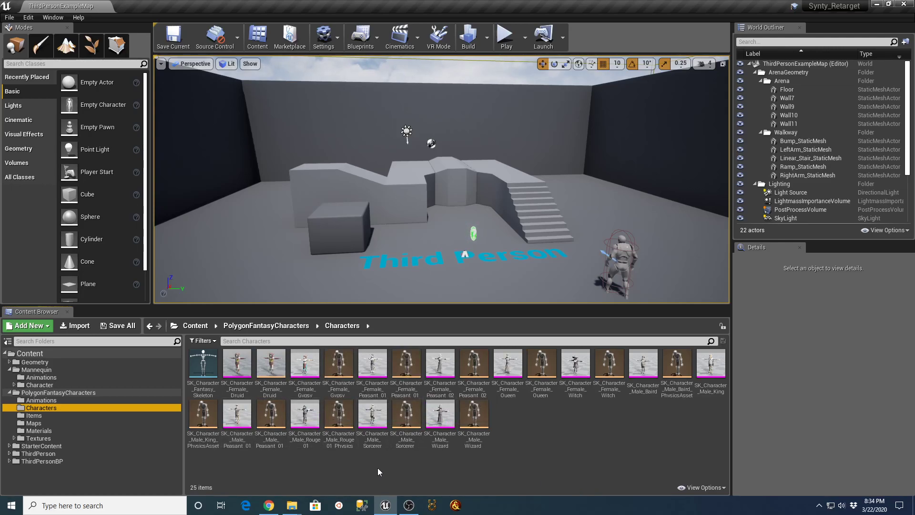
pyautogui.click(312, 412)
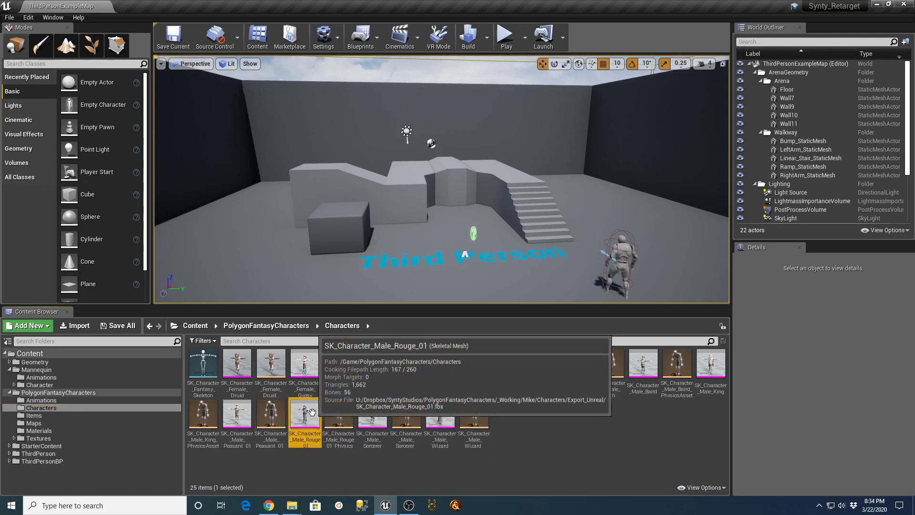
pyautogui.doubleClick(311, 412)
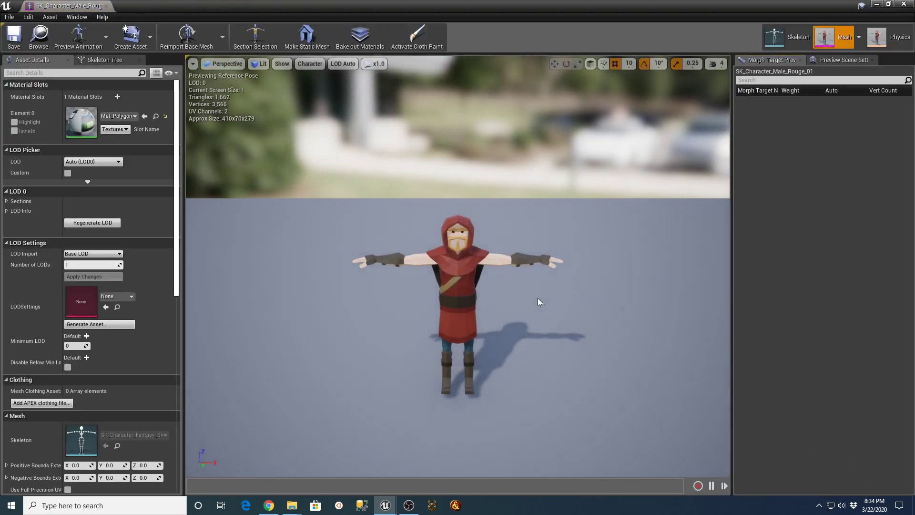
pyautogui.keyDown('ctrl'); pyautogui.moveTo(542, 302); pyautogui.dragTo(577, 300, button='right'); pyautogui.keyUp('ctrl')
pyautogui.keyDown('ctrl'); pyautogui.click(580, 298); pyautogui.keyUp('ctrl')
pyautogui.keyDown('alt'); pyautogui.moveTo(638, 290); pyautogui.dragTo(262, 295); pyautogui.keyUp('alt')
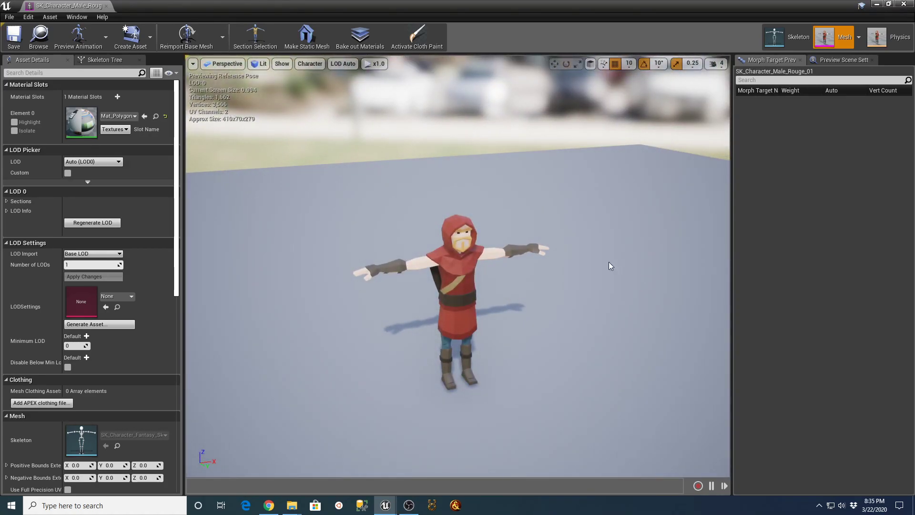
pyautogui.click(107, 6)
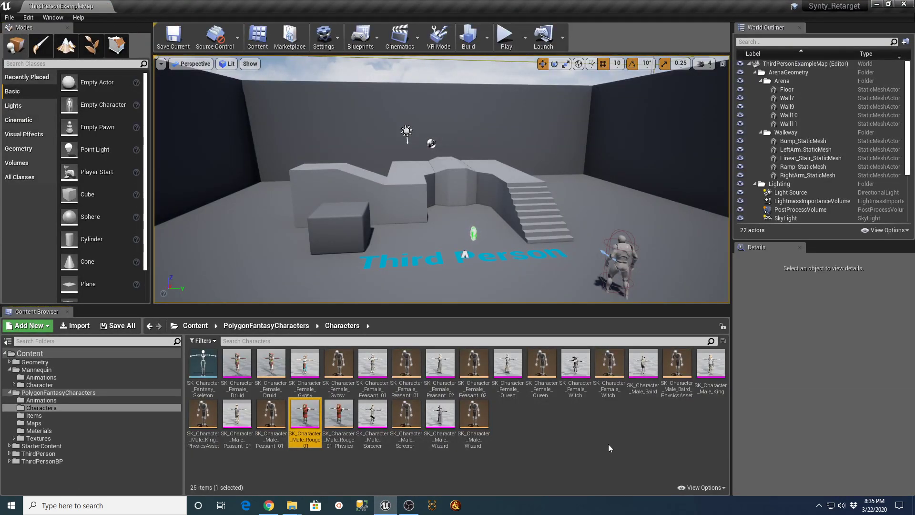
# Step: Look at the SK_Character_Male_Baird skeletal mesh and its physics asset, closing each editor after viewing
pyautogui.doubleClick(643, 372)
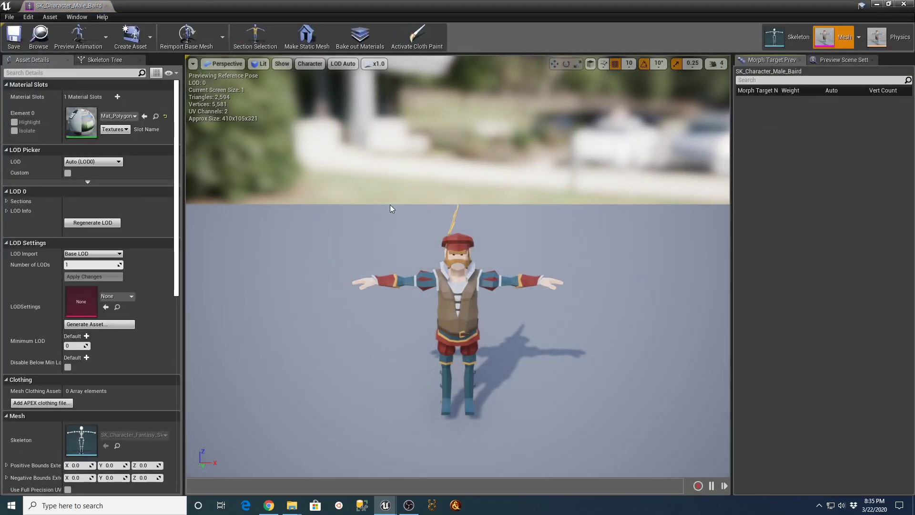
pyautogui.click(107, 5)
pyautogui.doubleClick(682, 367)
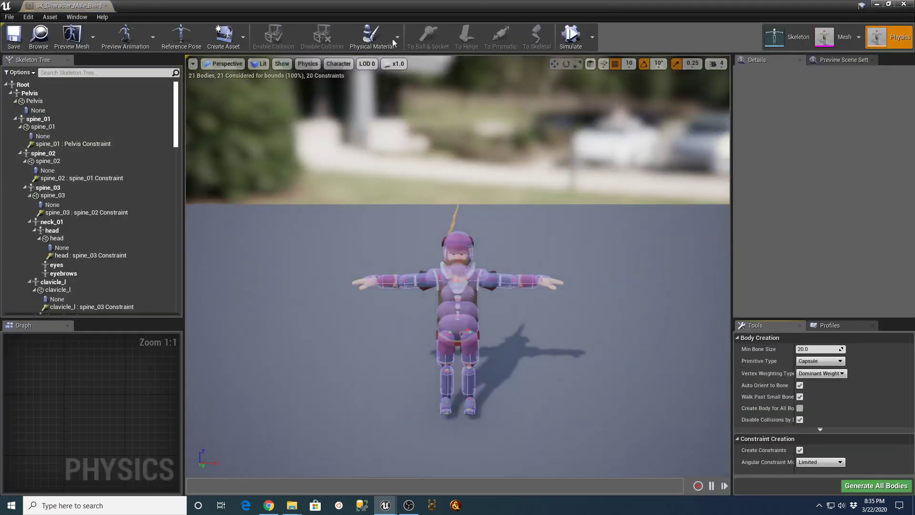
pyautogui.click(106, 6)
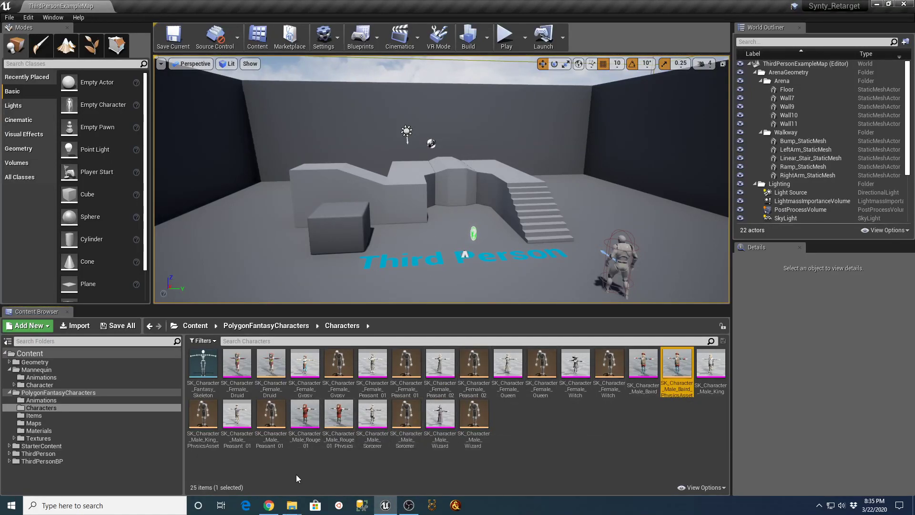
# Step: View the SK_Character_Male_Wizard skeletal mesh and close its editor
pyautogui.doubleClick(440, 413)
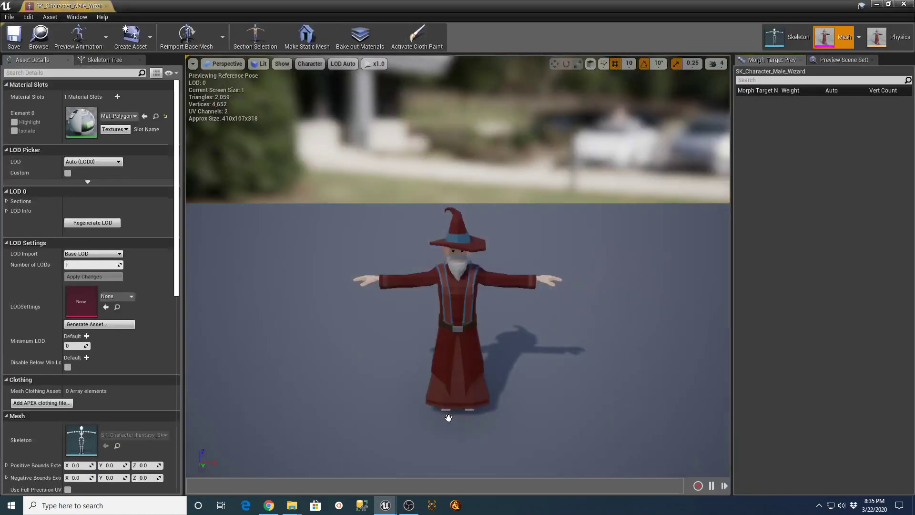
pyautogui.click(106, 6)
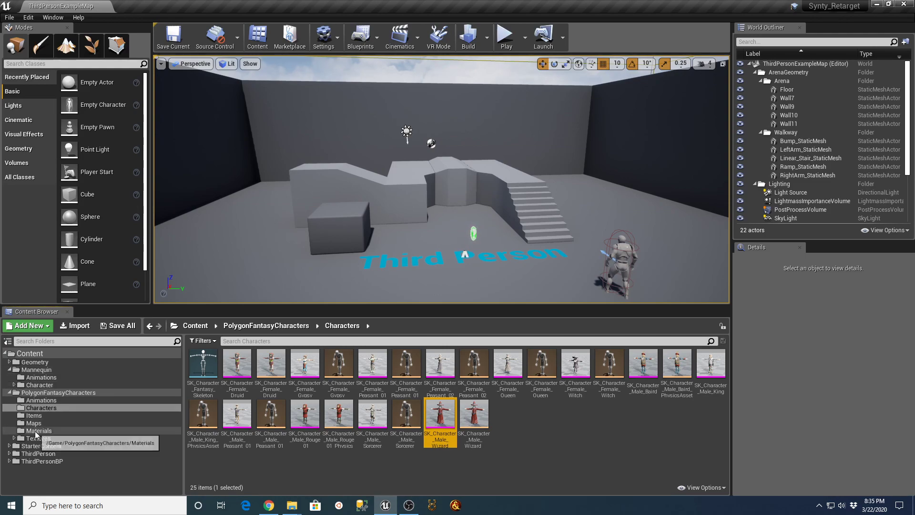
# Step: Open Synty_AnimBP from PolygonFantasyCharacters' Animations folder, examine its Event Graph and Default state machine, and close it
pyautogui.click(43, 400)
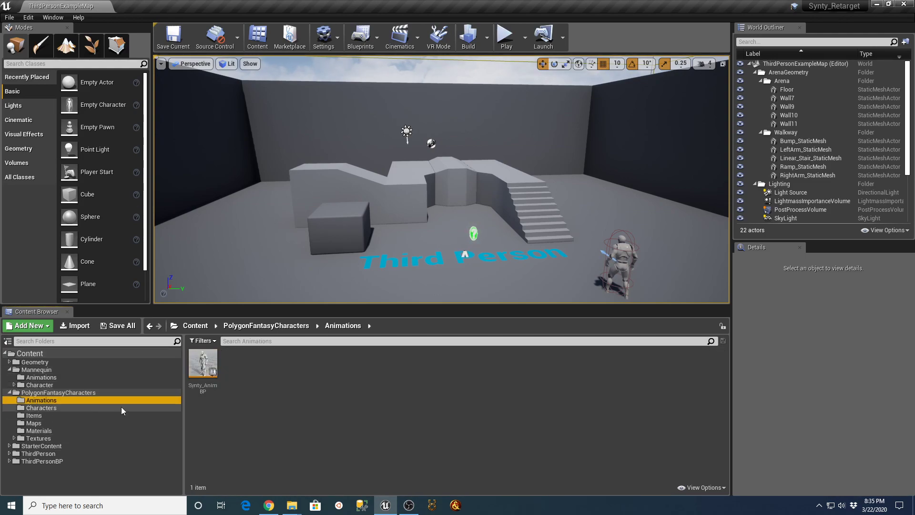
pyautogui.doubleClick(215, 366)
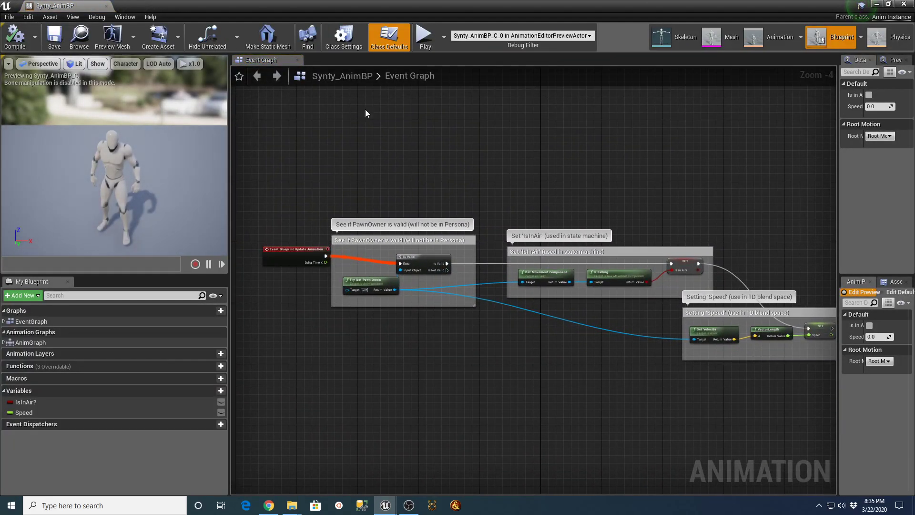
pyautogui.click(3, 342)
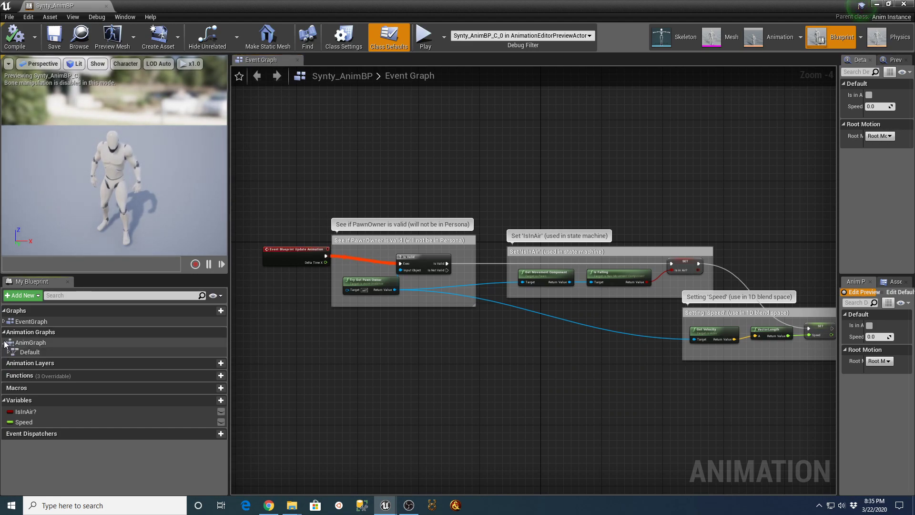
pyautogui.click(28, 352)
pyautogui.doubleClick(34, 354)
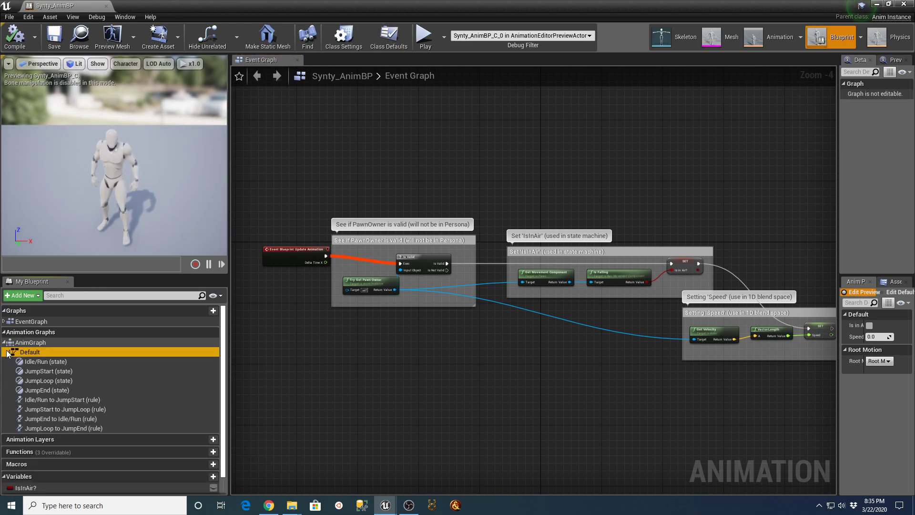
pyautogui.doubleClick(35, 355)
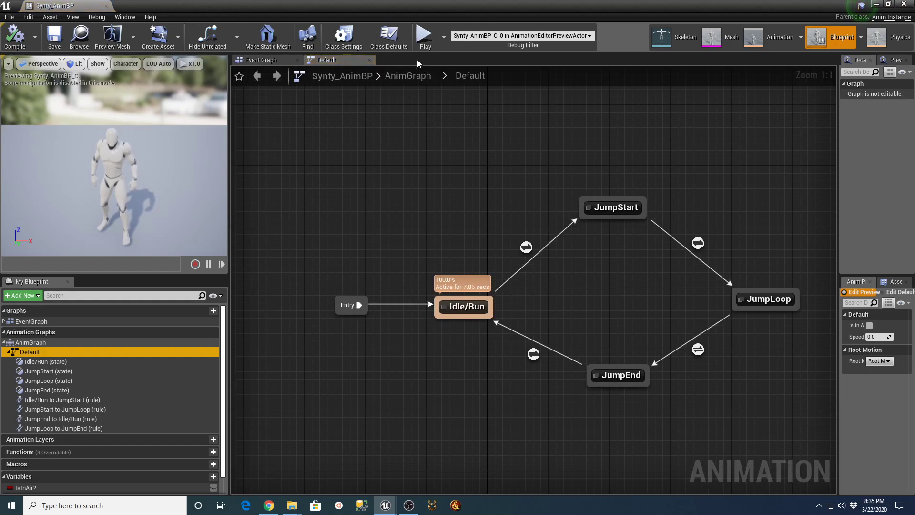
pyautogui.click(267, 62)
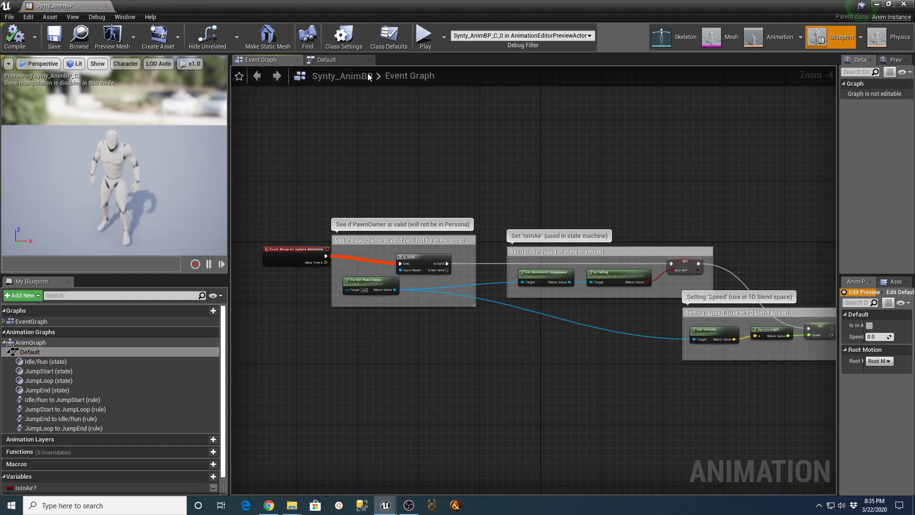
pyautogui.click(342, 64)
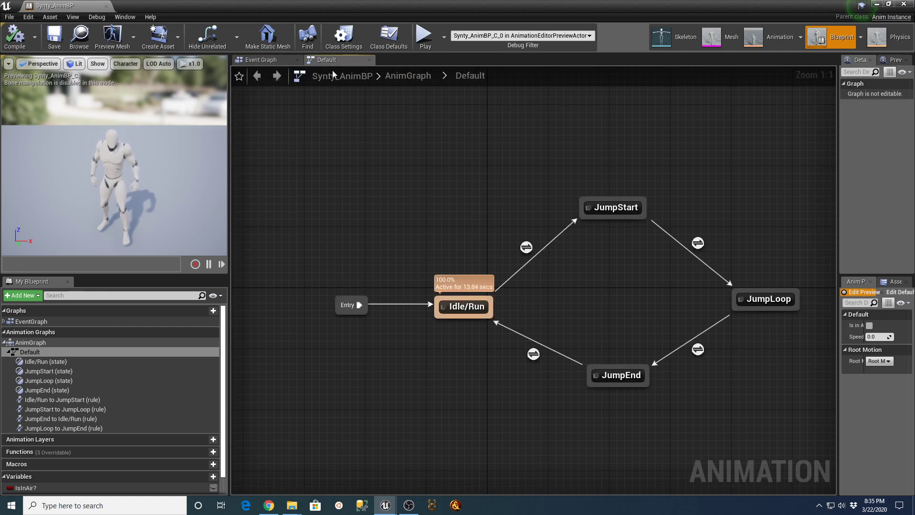
pyautogui.click(106, 6)
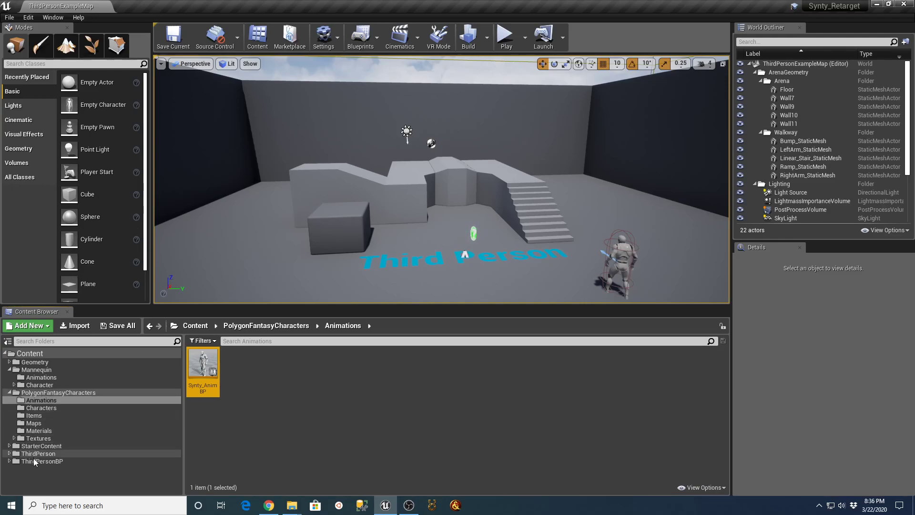
# Step: Open the ThirdPersonCharacter blueprint from ThirdPersonBP's Blueprints folder and set its Mesh component's skeletal mesh to SK_Character_Male_King
pyautogui.click(13, 461)
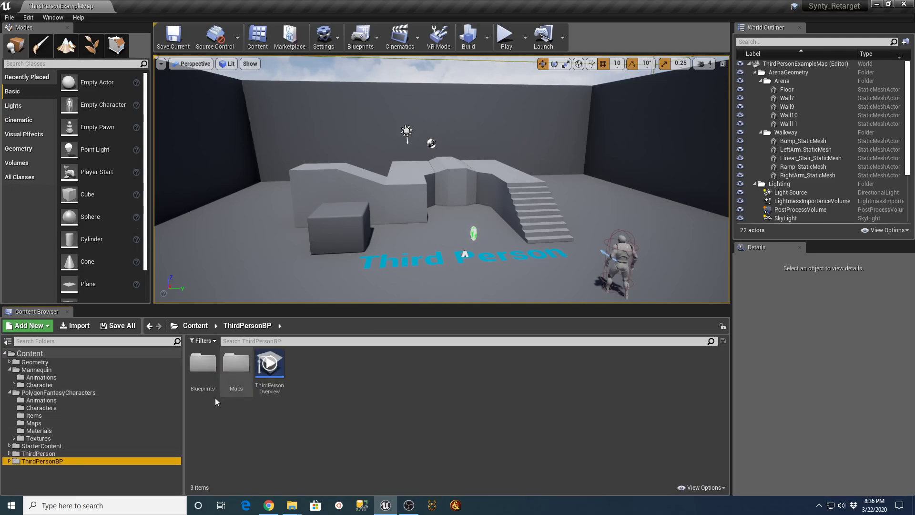
pyautogui.doubleClick(202, 365)
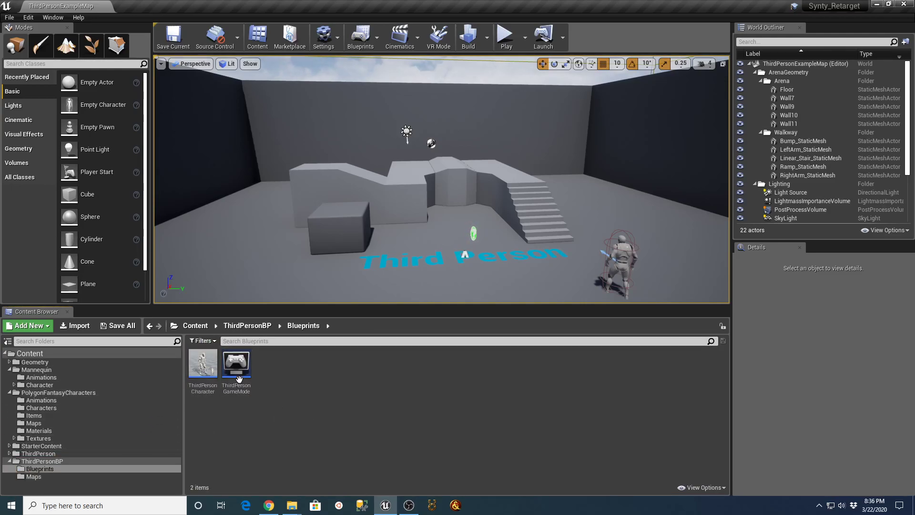
pyautogui.doubleClick(201, 364)
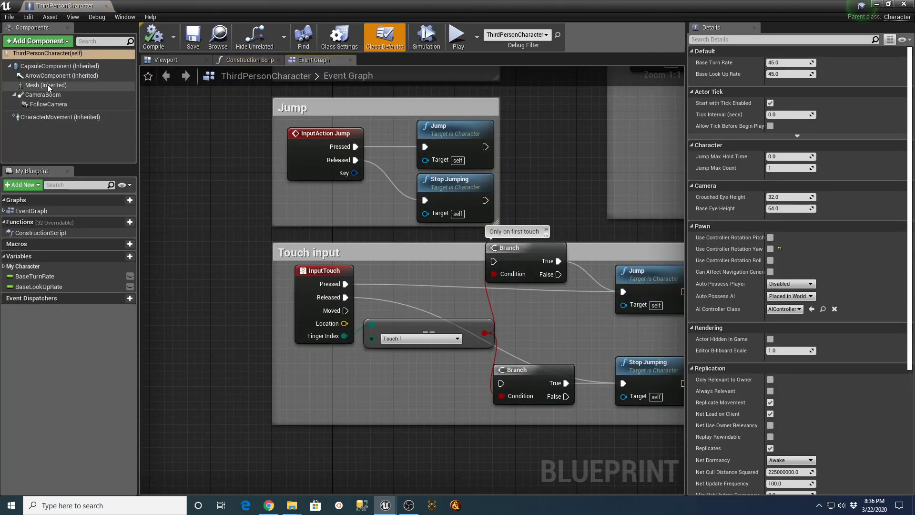
pyautogui.click(72, 86)
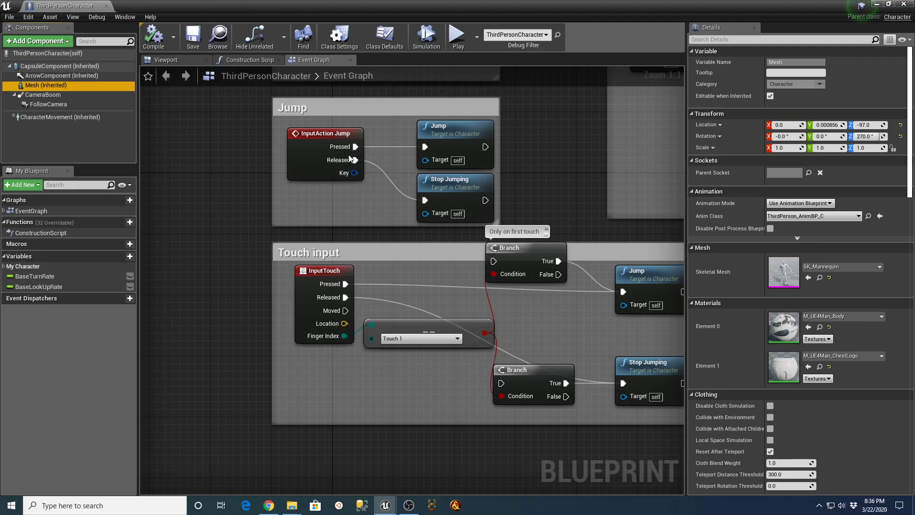
pyautogui.click(174, 60)
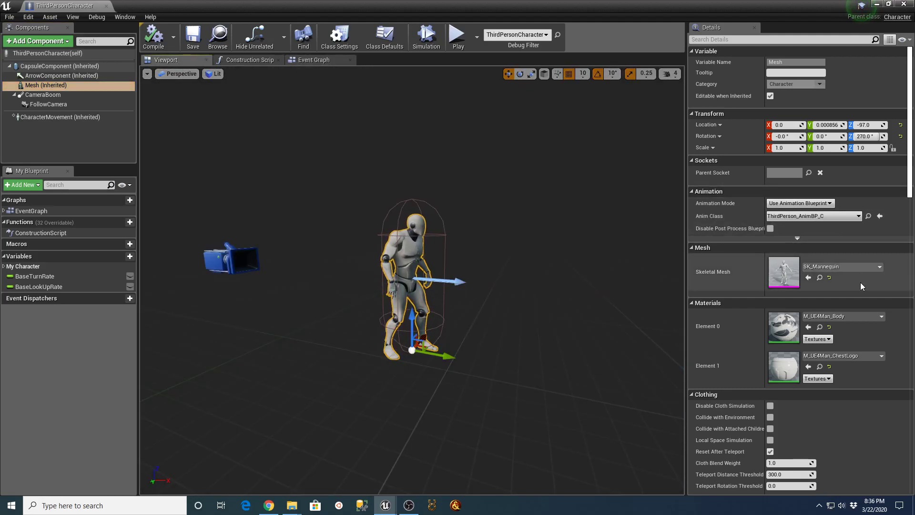
pyautogui.click(879, 267)
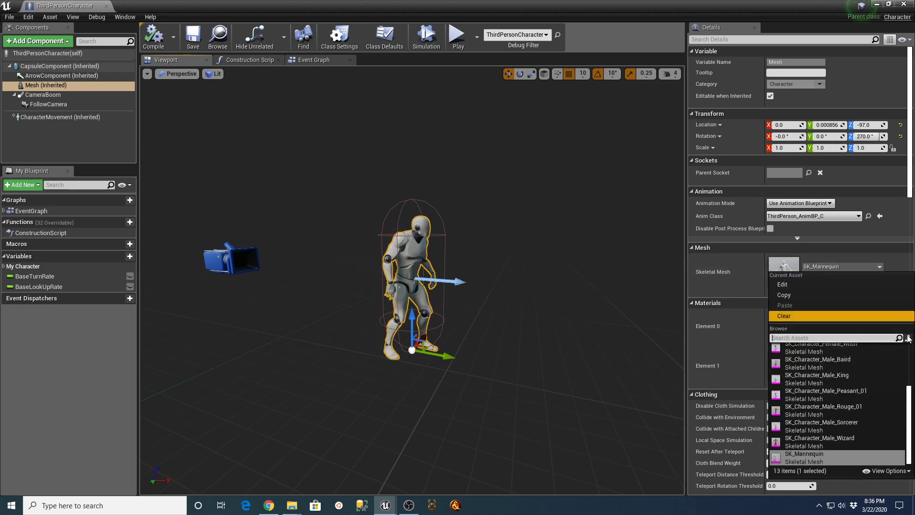
pyautogui.click(846, 377)
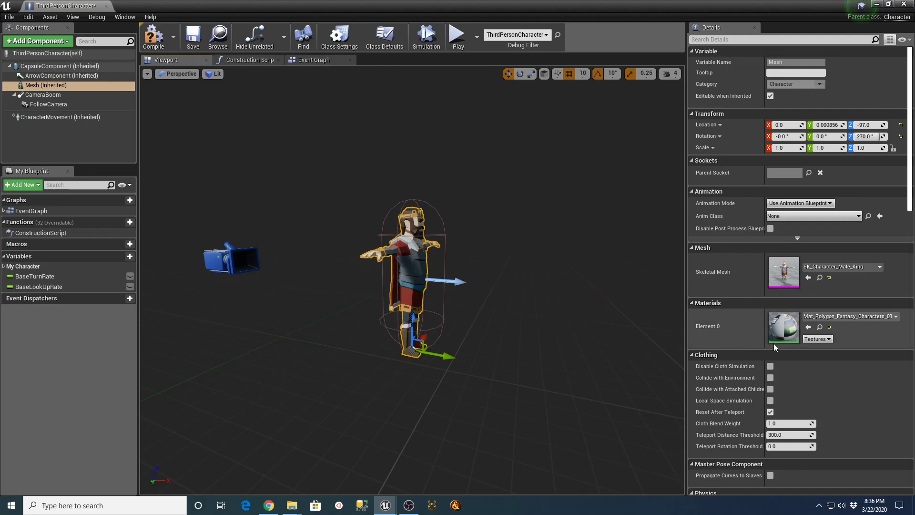
# Step: Set the Mesh component's Anim Class to Synty_AnimBP, then compile, save and close the ThirdPersonCharacter blueprint
pyautogui.click(858, 216)
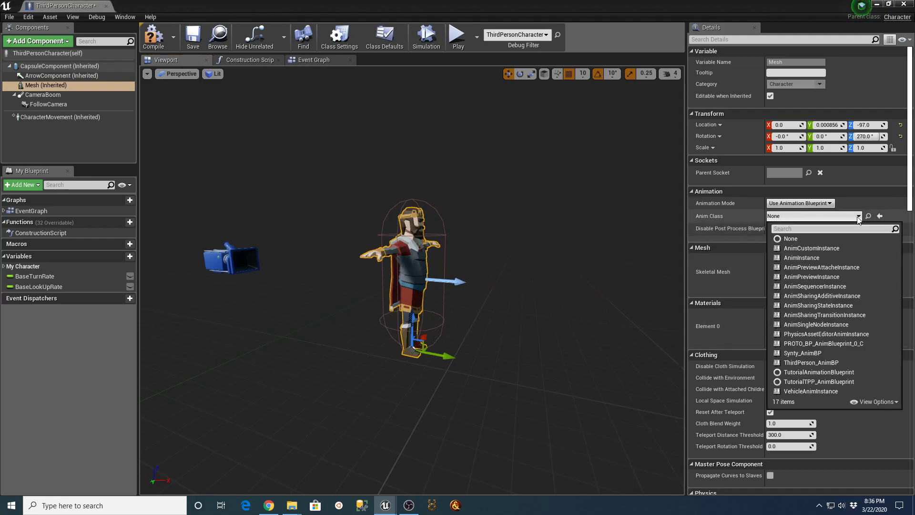
pyautogui.click(810, 353)
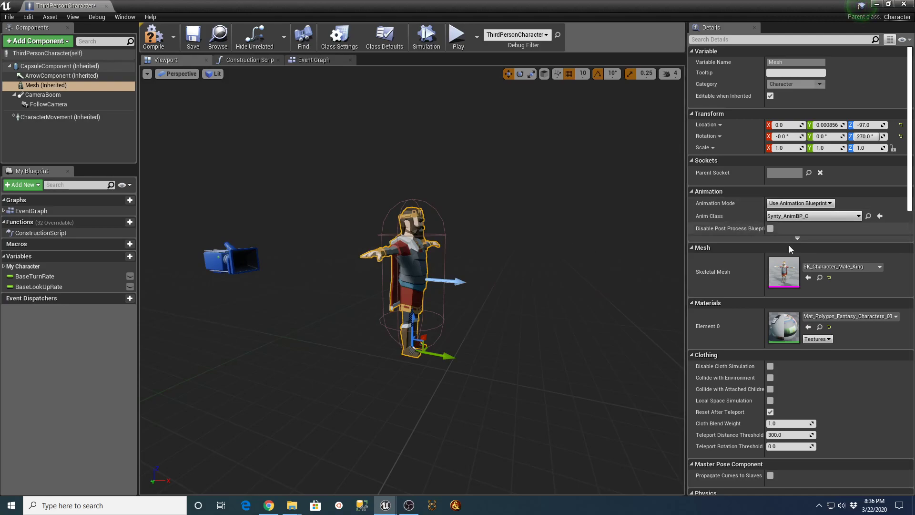
pyautogui.click(154, 39)
pyautogui.click(193, 35)
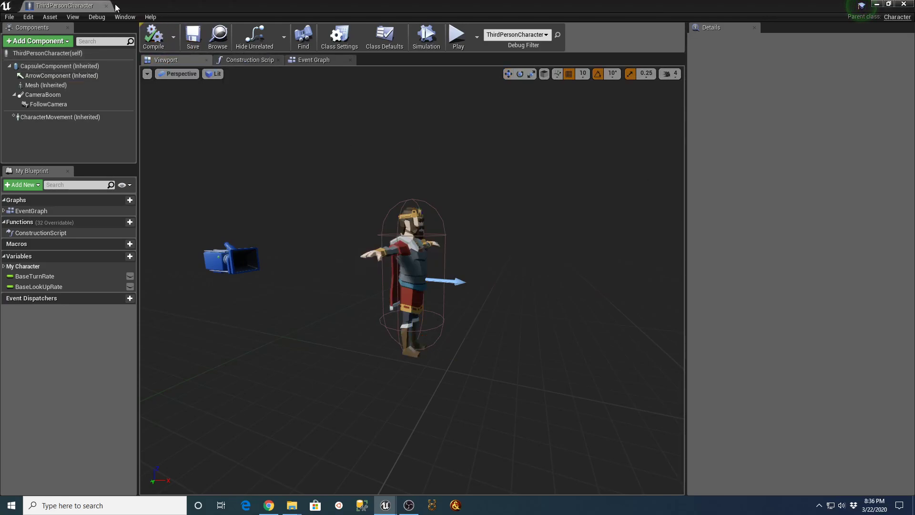
pyautogui.click(107, 6)
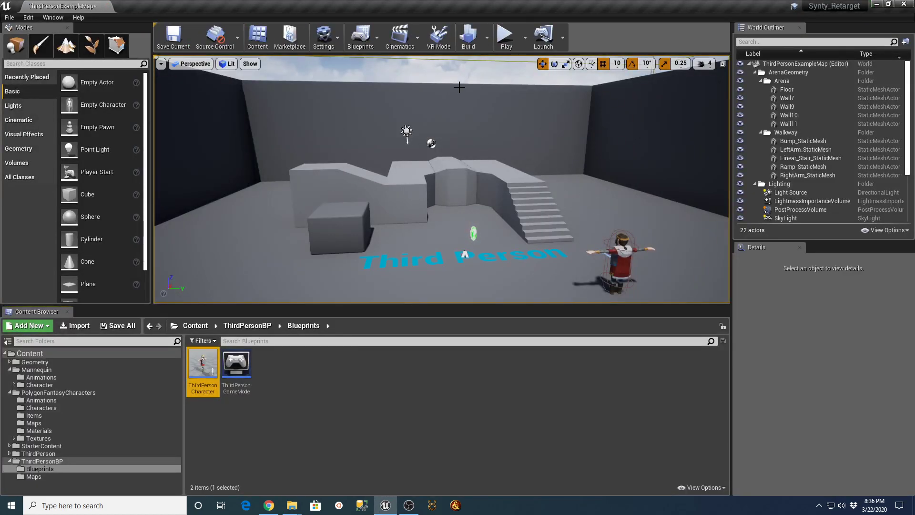
# Step: Play the level, run the king character around in all directions to check its animation, and stop the play session
pyautogui.click(506, 37)
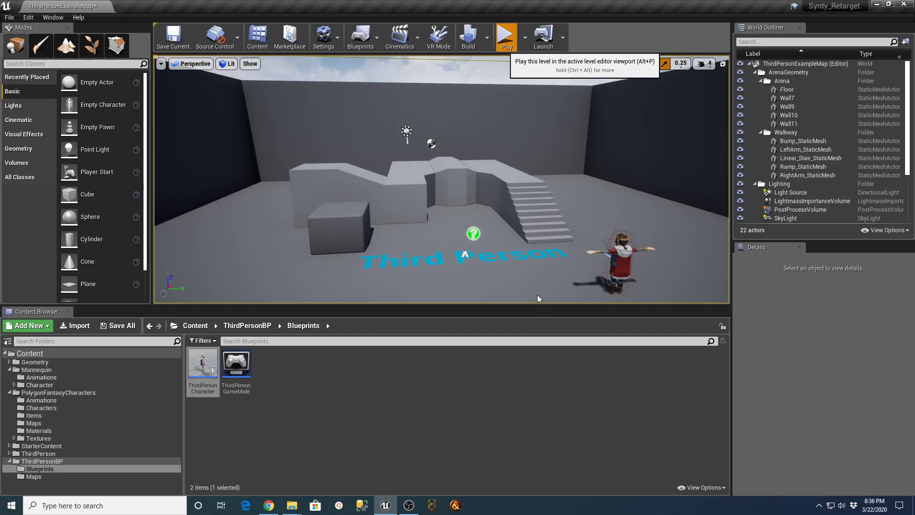
pyautogui.hotkey('alt', 'p')
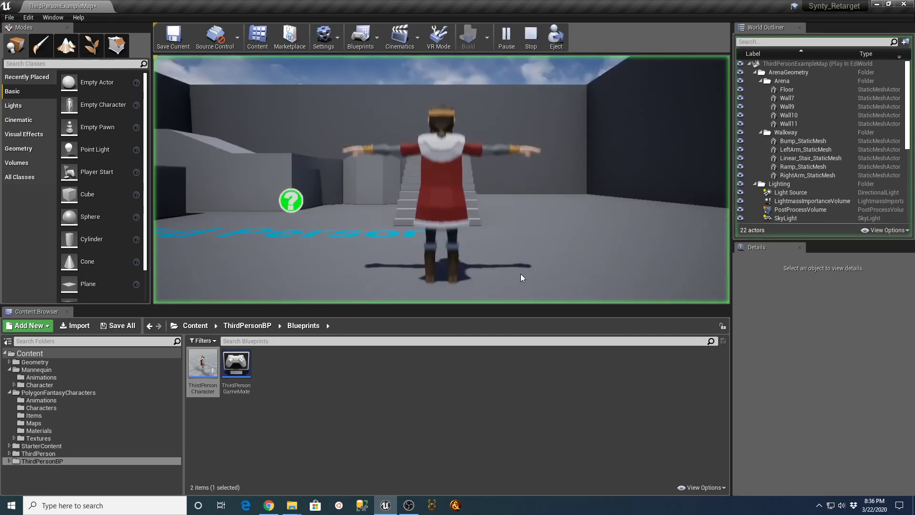
pyautogui.press('w')
pyautogui.press('a')
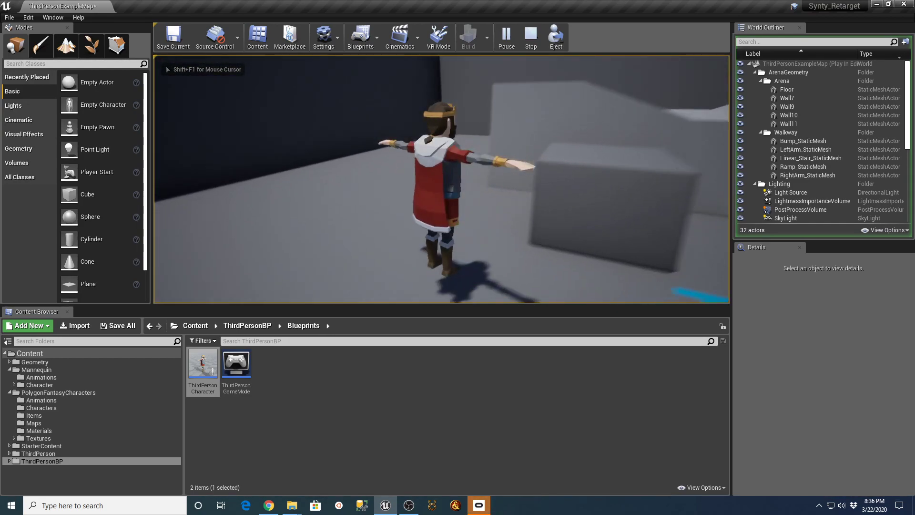
pyautogui.press('s')
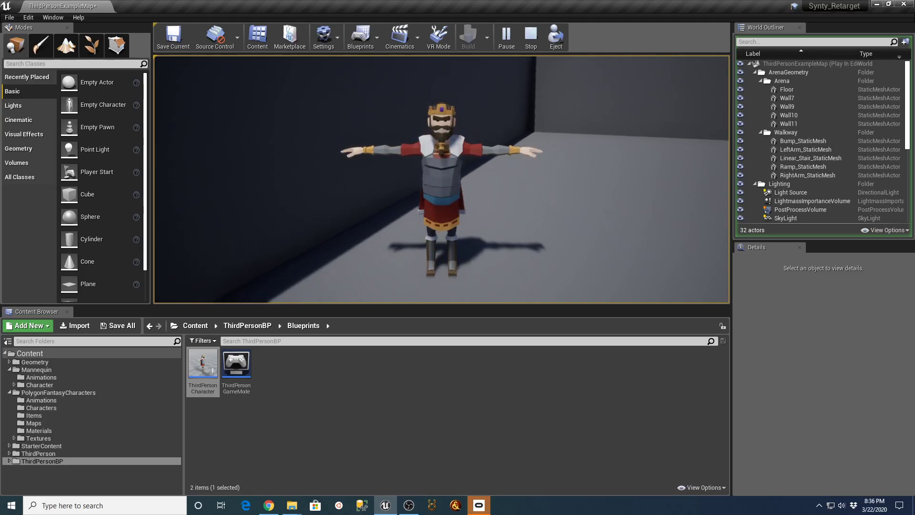
pyautogui.press('d')
pyautogui.press('w')
pyautogui.press('s')
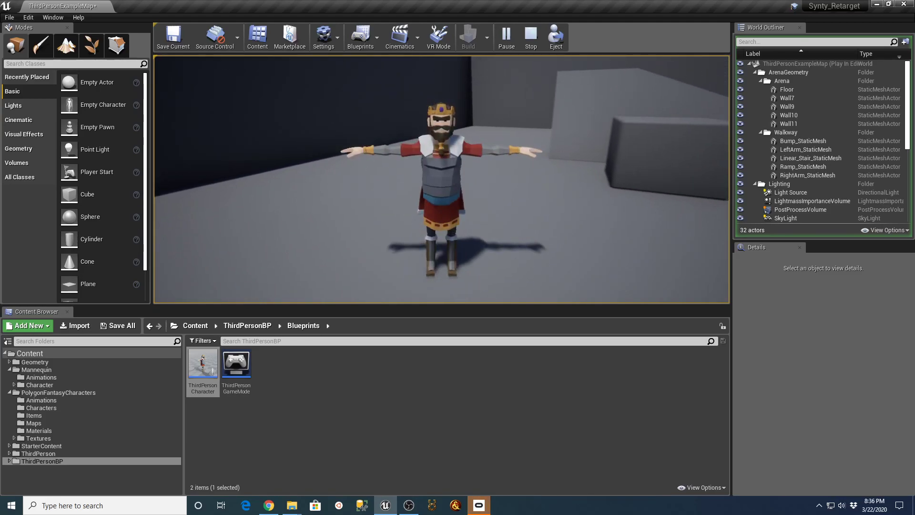
pyautogui.press('a')
pyautogui.press('w')
pyautogui.press('d')
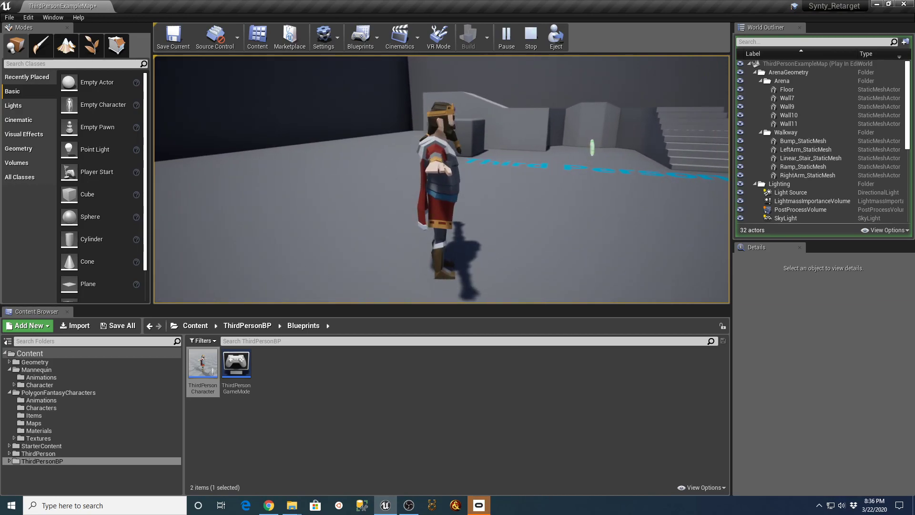
pyautogui.press('s')
pyautogui.press('w')
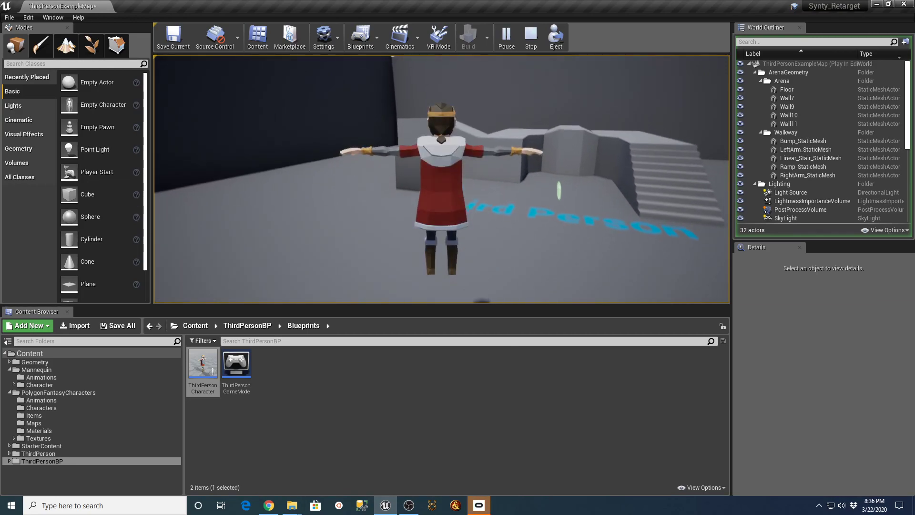
pyautogui.press('d')
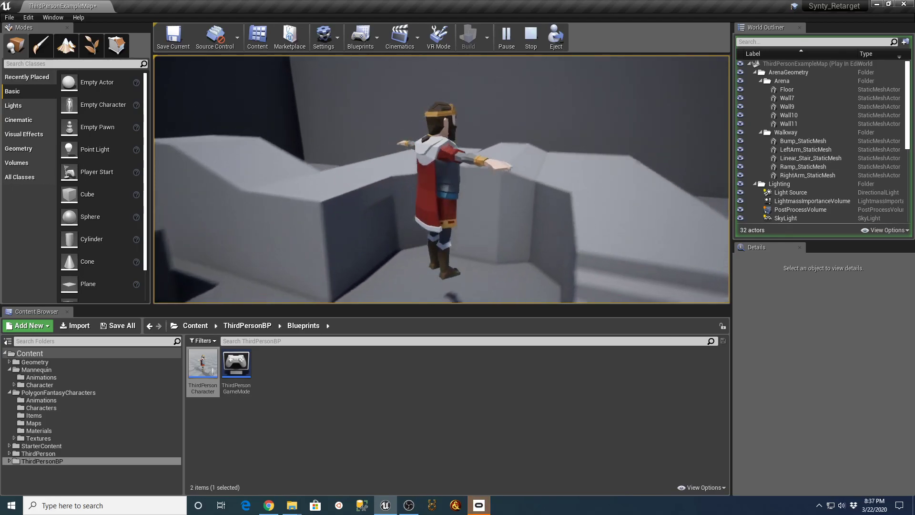
pyautogui.press('s')
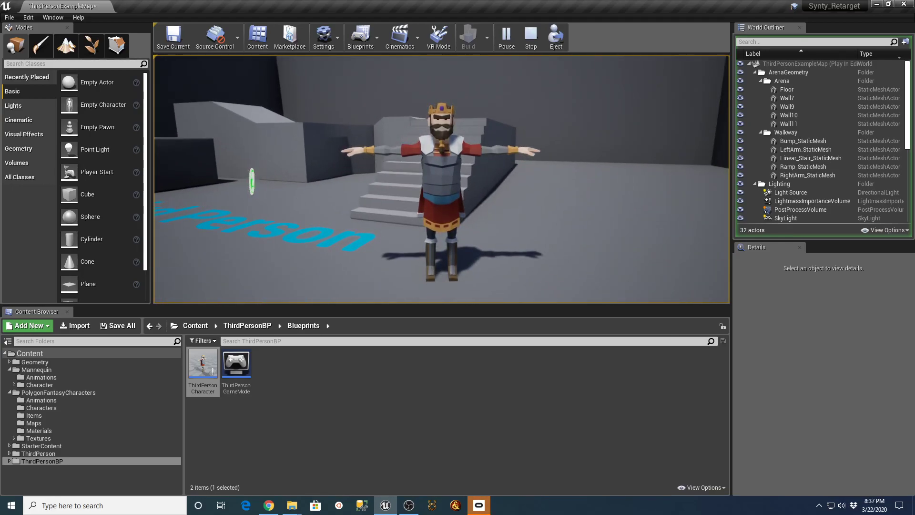
pyautogui.press('Escape')
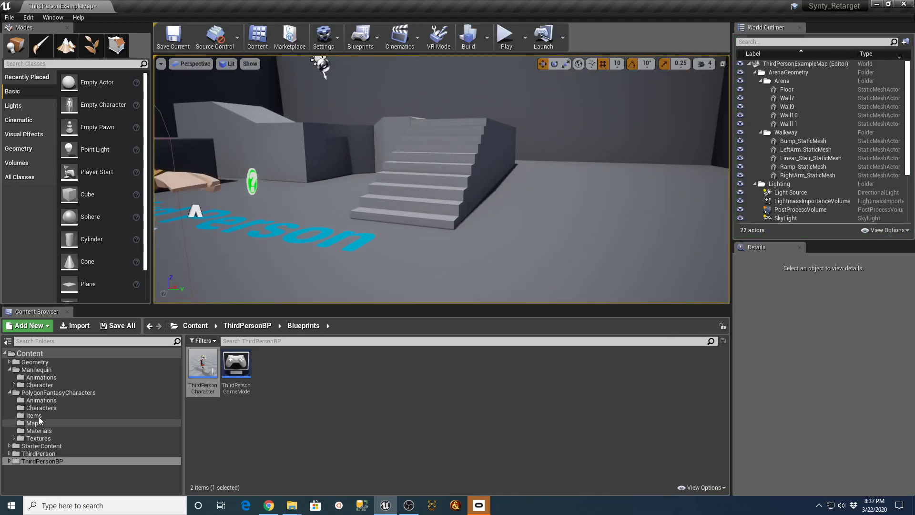
# Step: Reopen Synty_AnimBP from PolygonFantasyCharacters' Animations folder to show its whole Default state machine
pyautogui.click(34, 400)
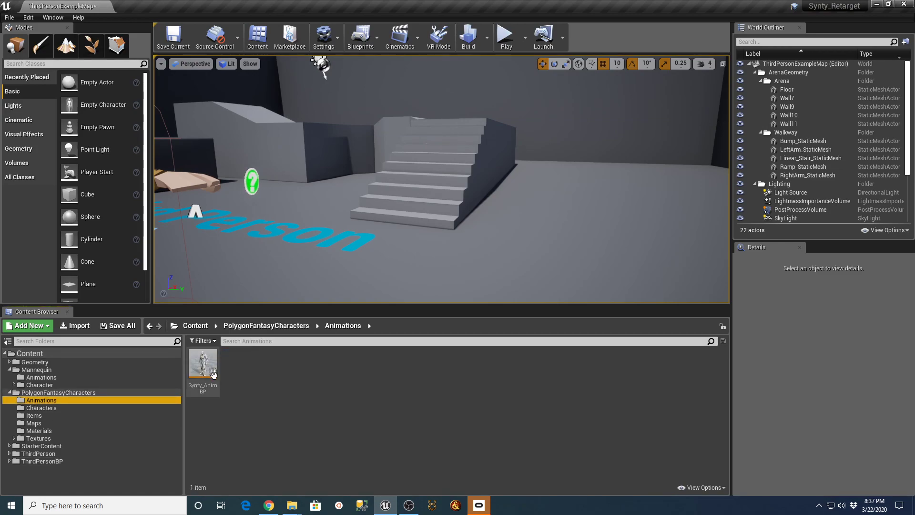
pyautogui.doubleClick(203, 364)
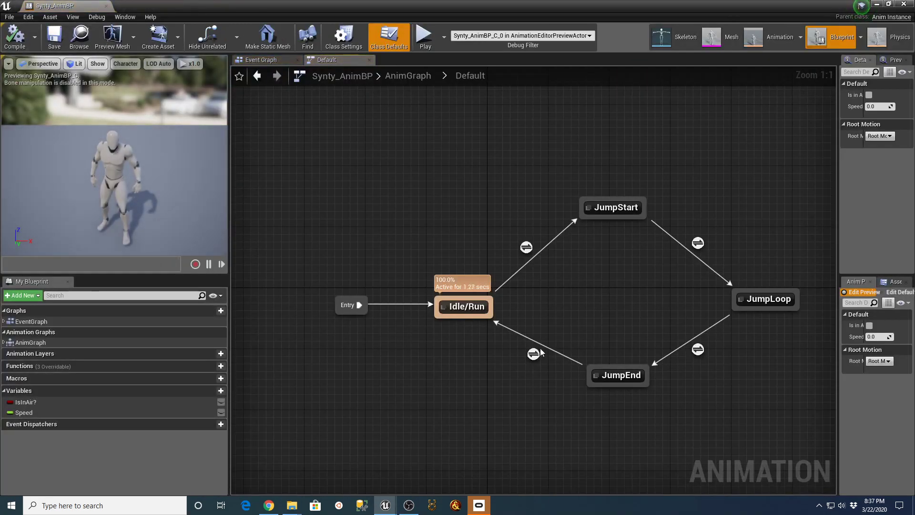
pyautogui.scroll(-2, 381, 213)
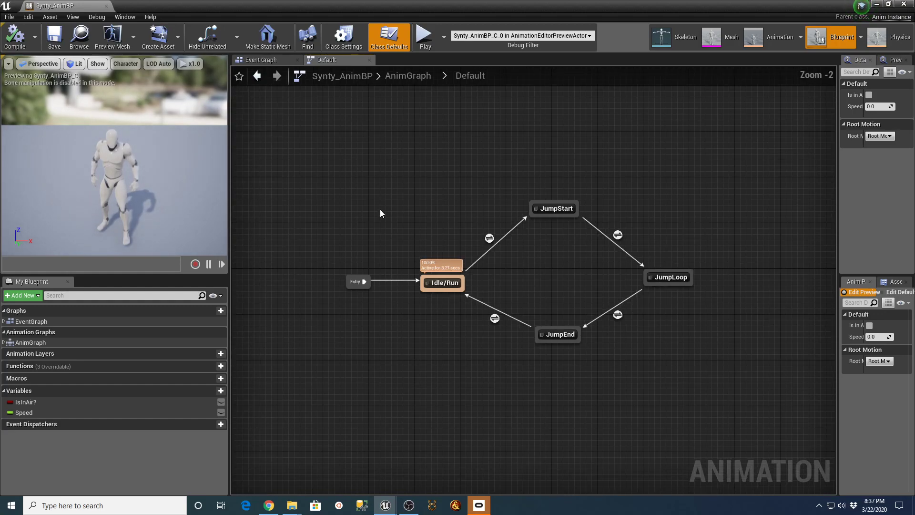
pyautogui.moveTo(458, 342); pyautogui.dragTo(377, 317, button='right')
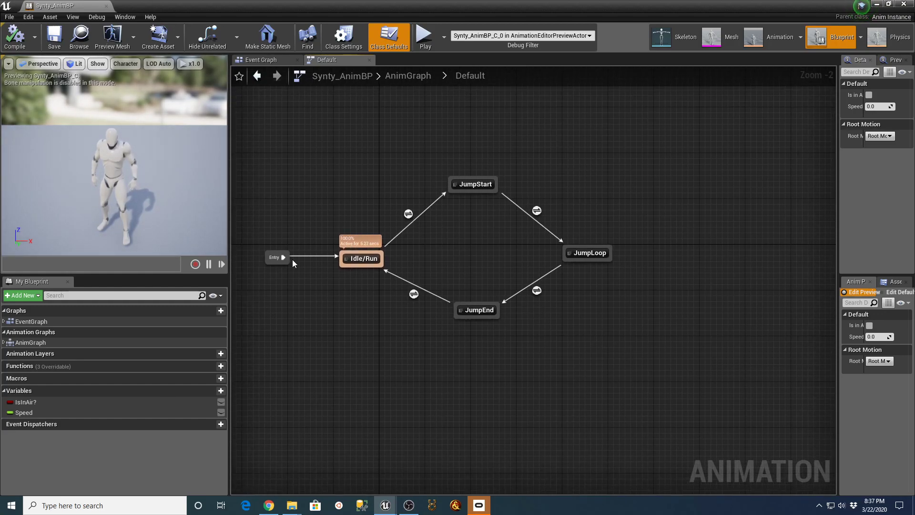
# Step: Inspect the blend space player inside the Idle/Run state of Synty_AnimBP, and close the animation blueprint
pyautogui.doubleClick(355, 257)
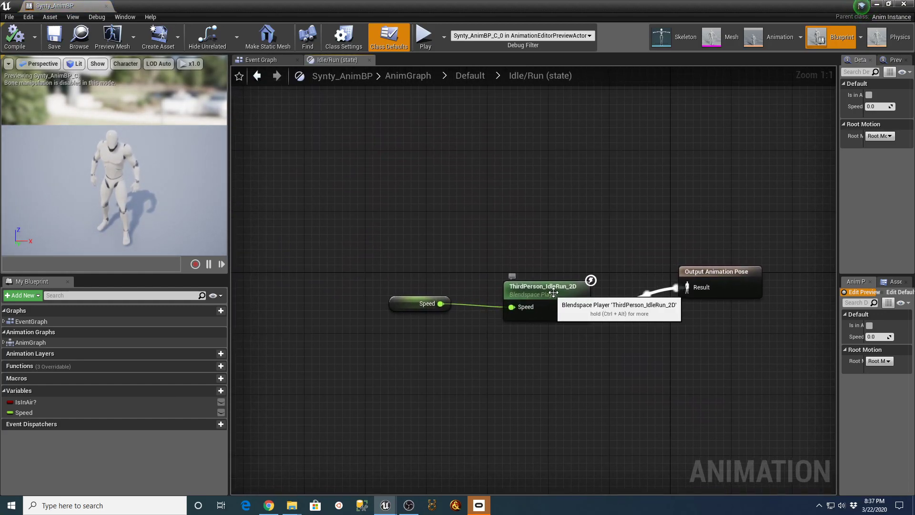
pyautogui.moveTo(567, 353); pyautogui.dragTo(499, 307, button='right')
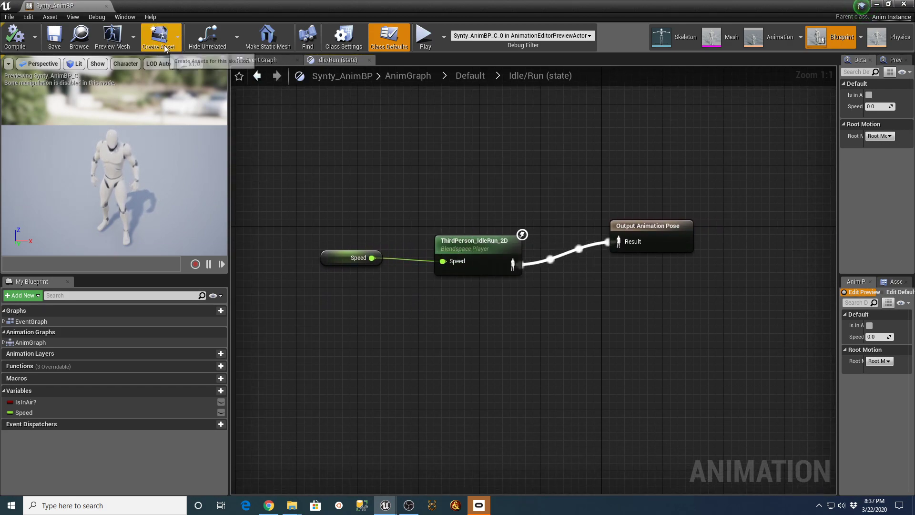
pyautogui.click(106, 6)
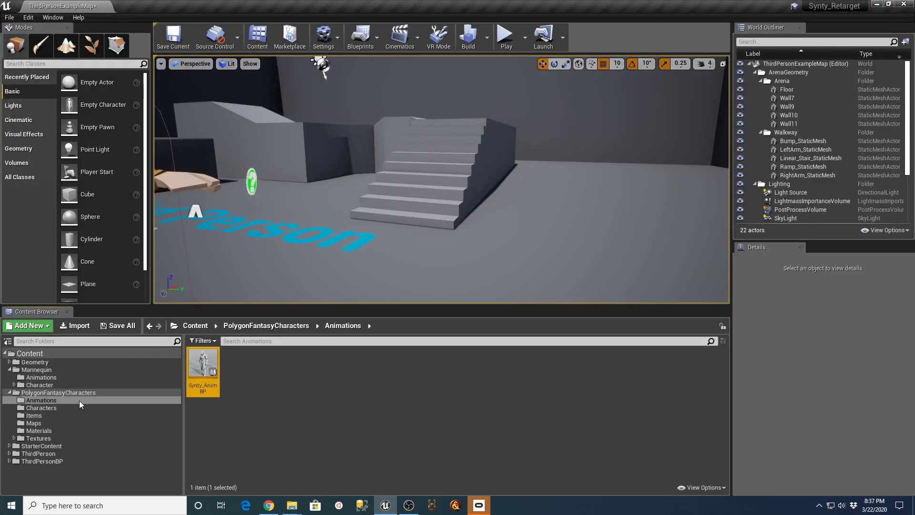
# Step: Examine the sample points of the ThirdPerson_IdleRun_2D blend space from Mannequin's Animations folder, and close its editor
pyautogui.click(42, 377)
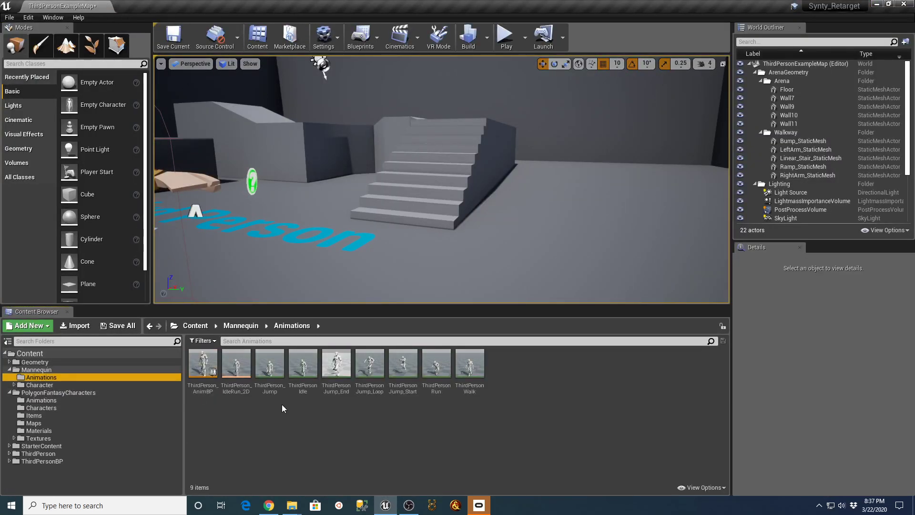
pyautogui.click(235, 364)
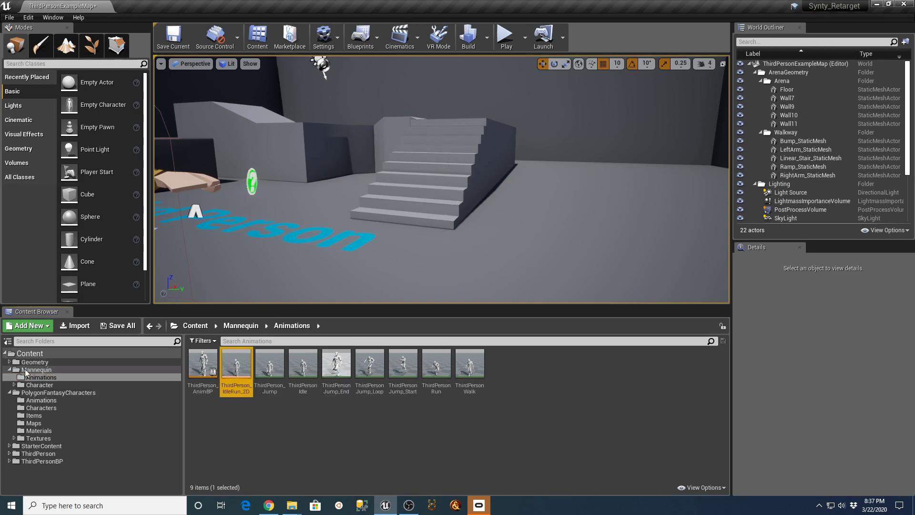
pyautogui.click(42, 401)
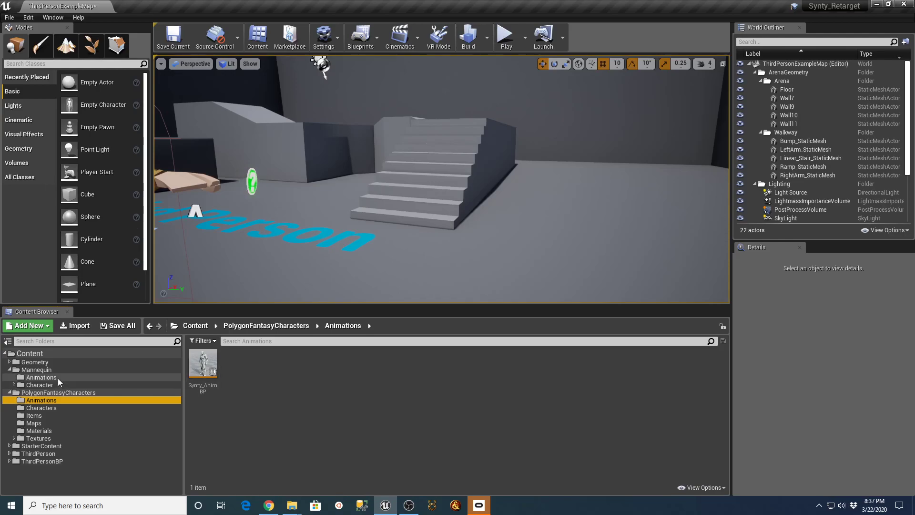
pyautogui.rightClick(257, 390)
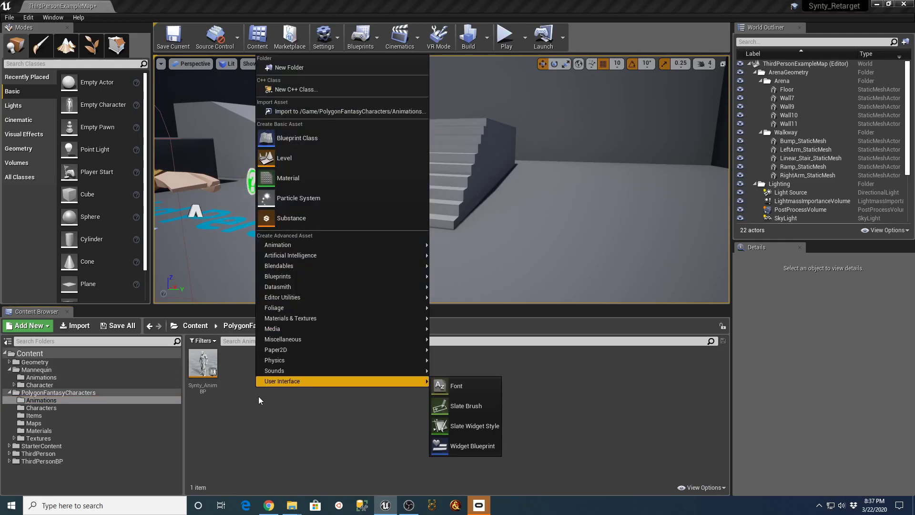
pyautogui.moveTo(305, 245)
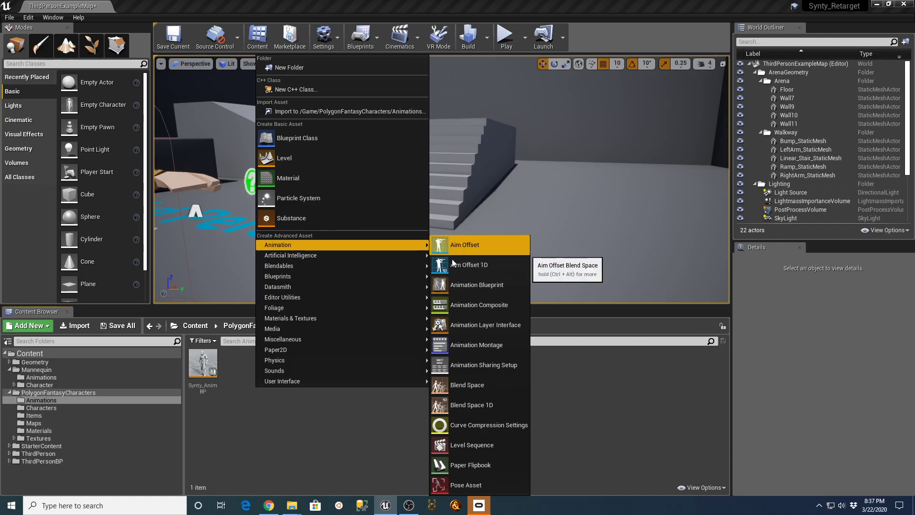
pyautogui.click(52, 377)
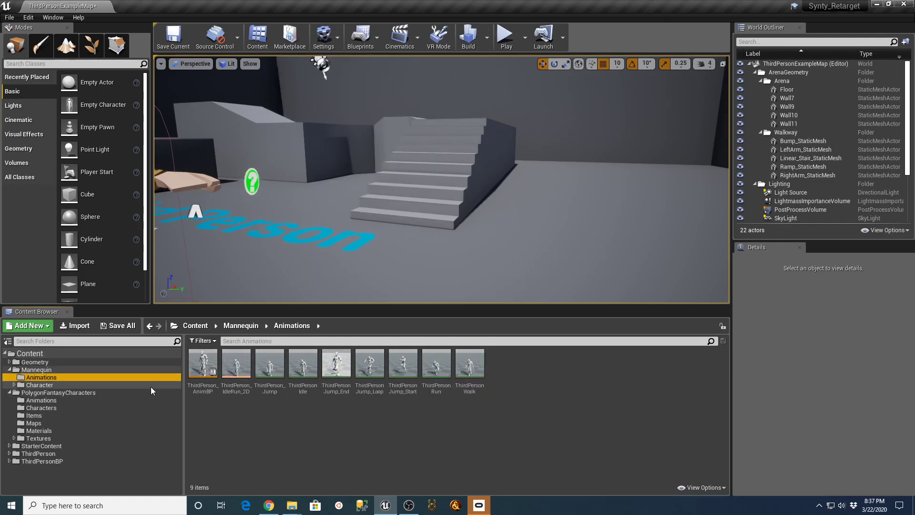
pyautogui.doubleClick(236, 364)
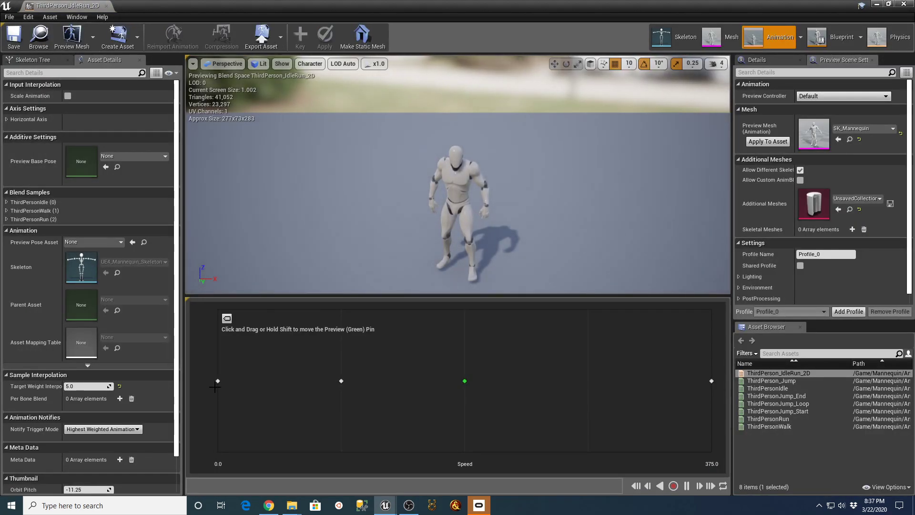
pyautogui.click(106, 5)
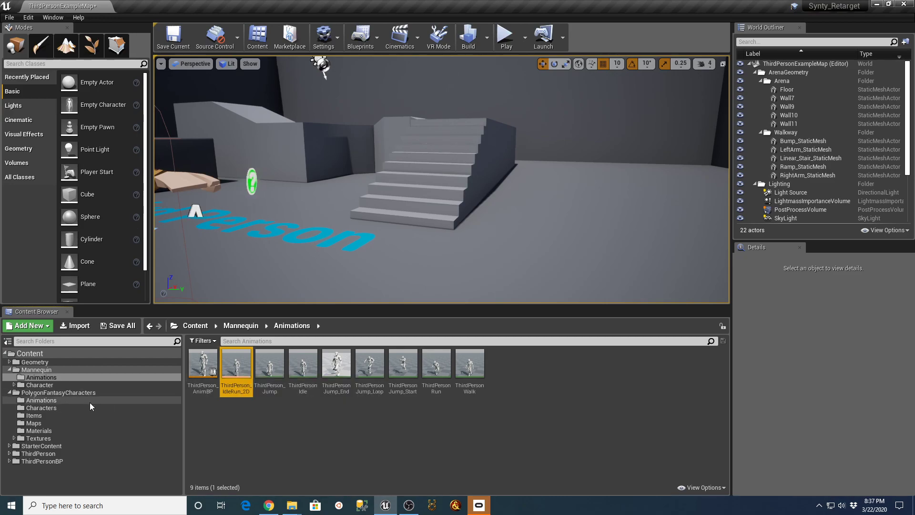
pyautogui.click(42, 400)
pyautogui.rightClick(270, 380)
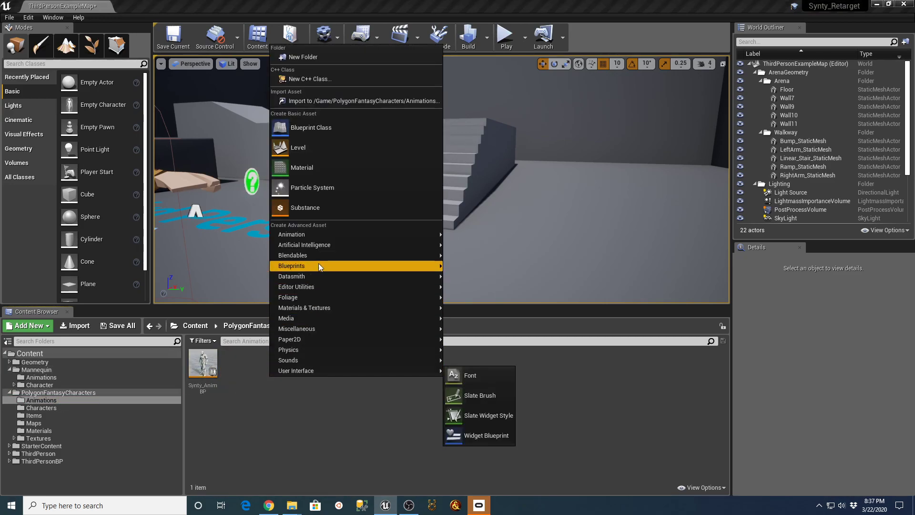
pyautogui.click(233, 428)
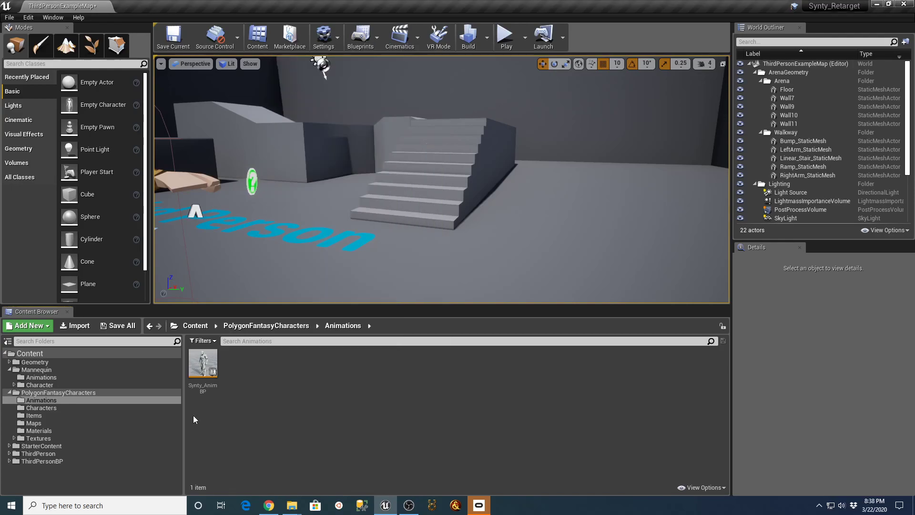
pyautogui.click(38, 408)
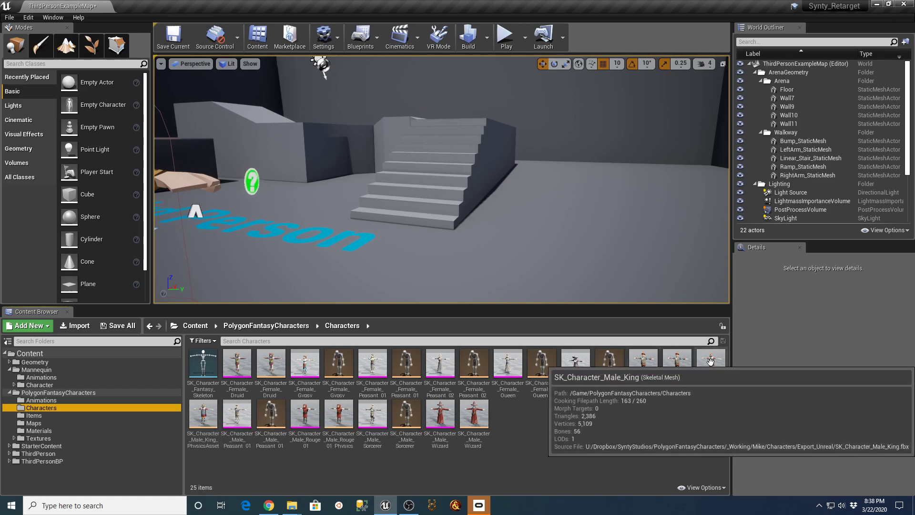
pyautogui.click(710, 361)
pyautogui.rightClick(710, 362)
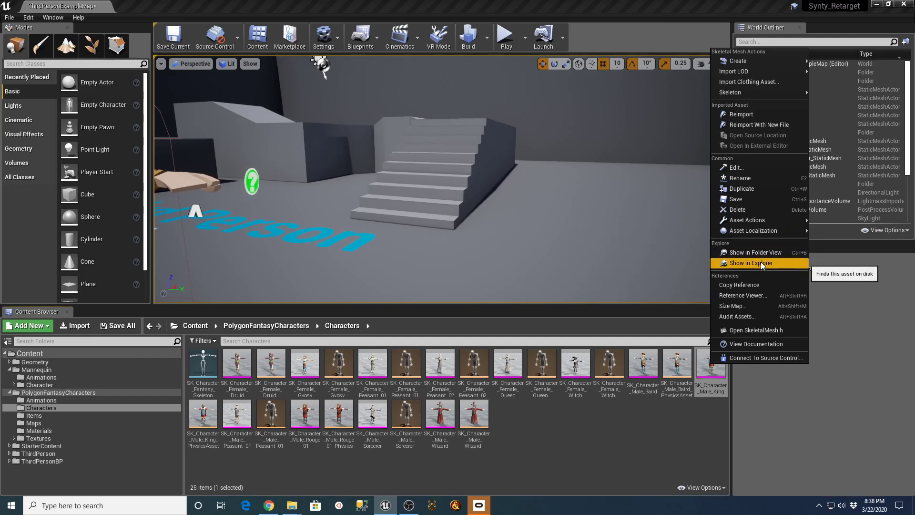
pyautogui.moveTo(755, 224)
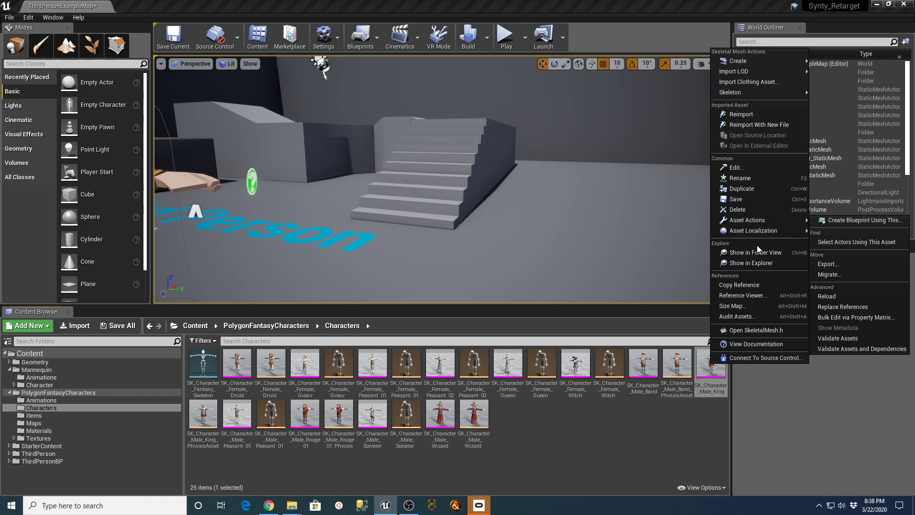
pyautogui.click(620, 434)
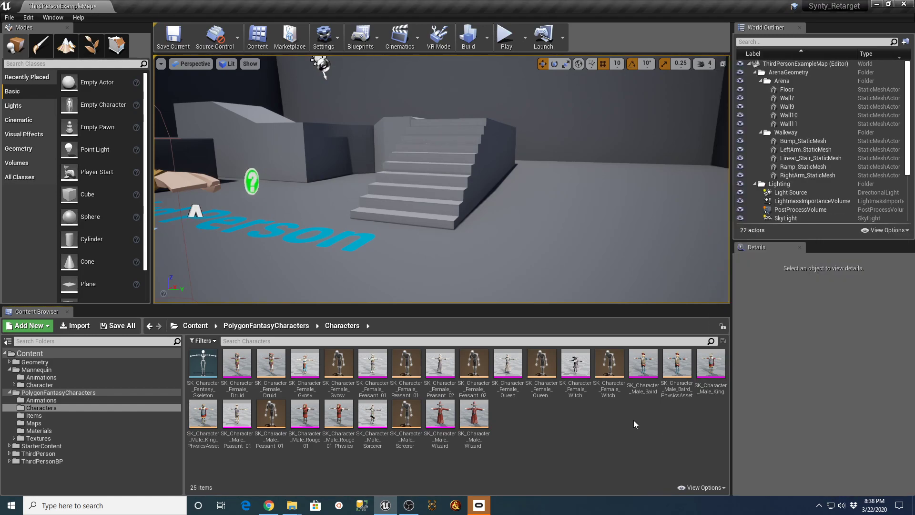
# Step: Create a Blend Space 1D named Synty_Blendspace2D in PolygonFantasyCharacters' Animations folder, using SK_Character_Fantasy_Skeleton
pyautogui.click(48, 401)
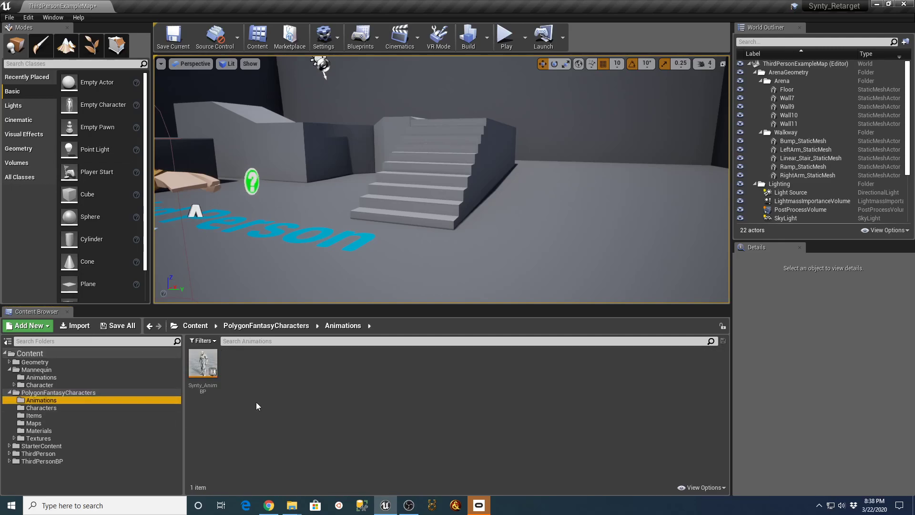
pyautogui.rightClick(285, 370)
pyautogui.moveTo(335, 224)
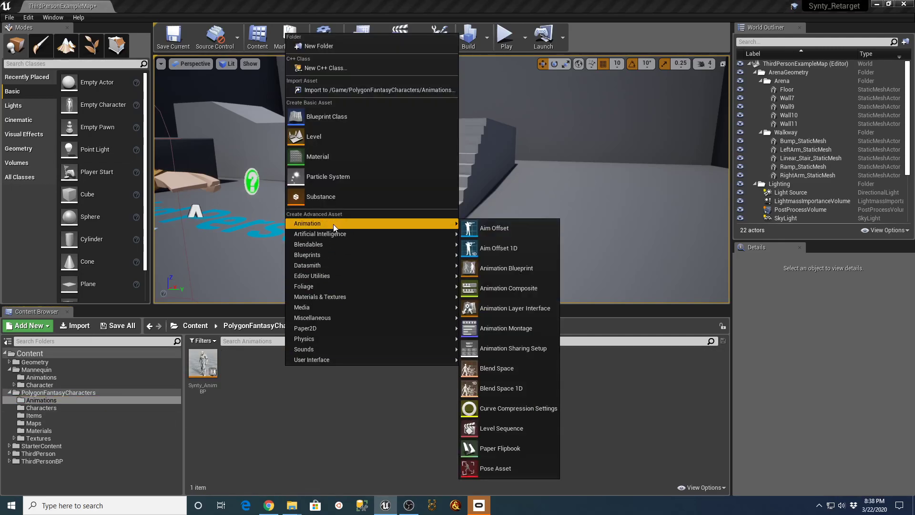
pyautogui.click(501, 389)
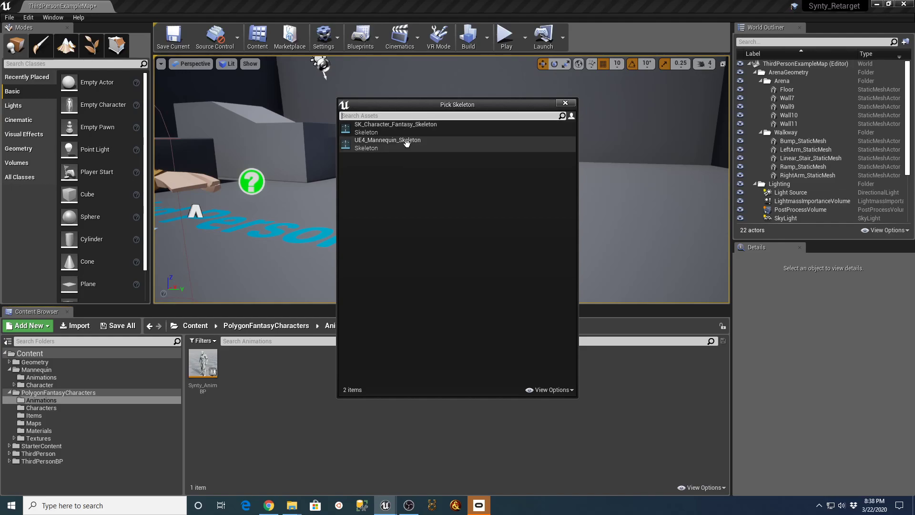
pyautogui.click(369, 127)
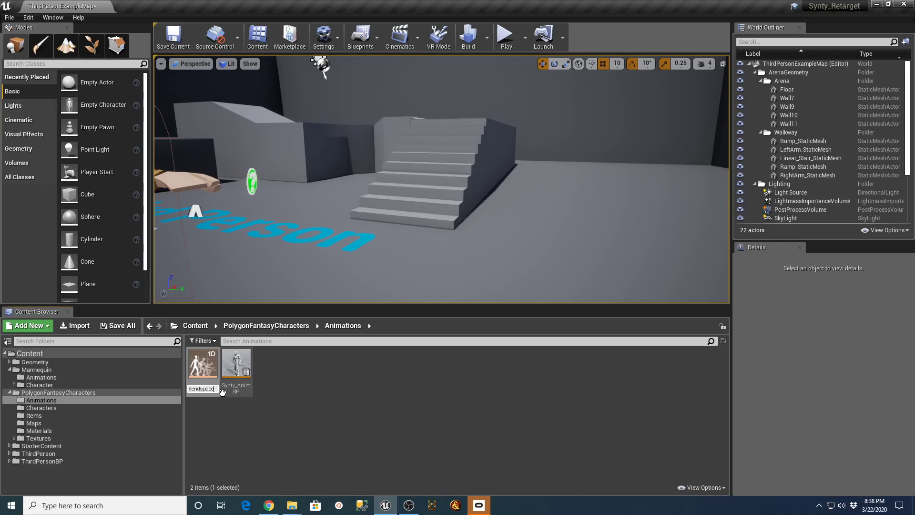
pyautogui.write('@d')
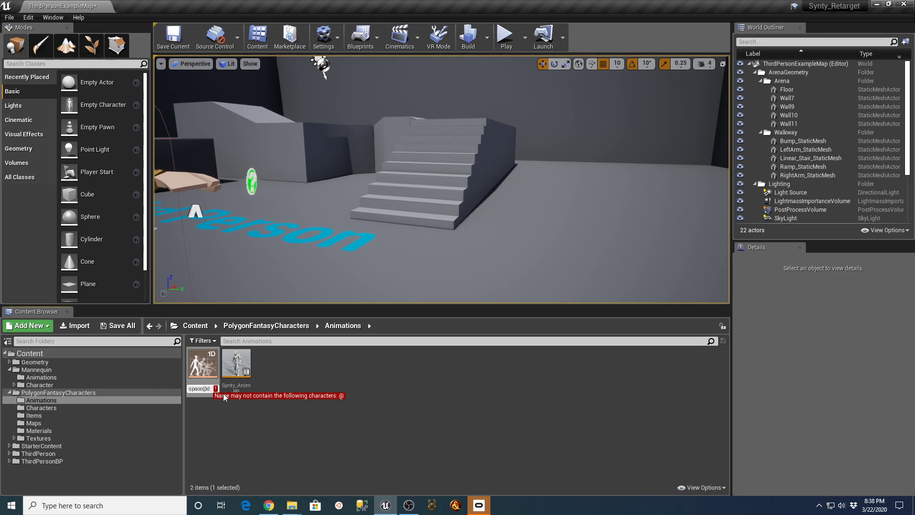
pyautogui.press('BackSpace')
pyautogui.press('BackSpace')
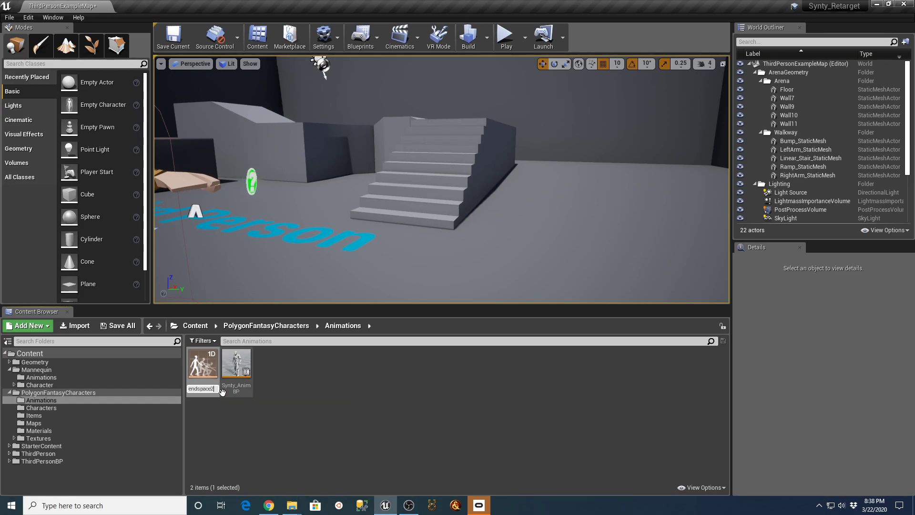
pyautogui.press('Return')
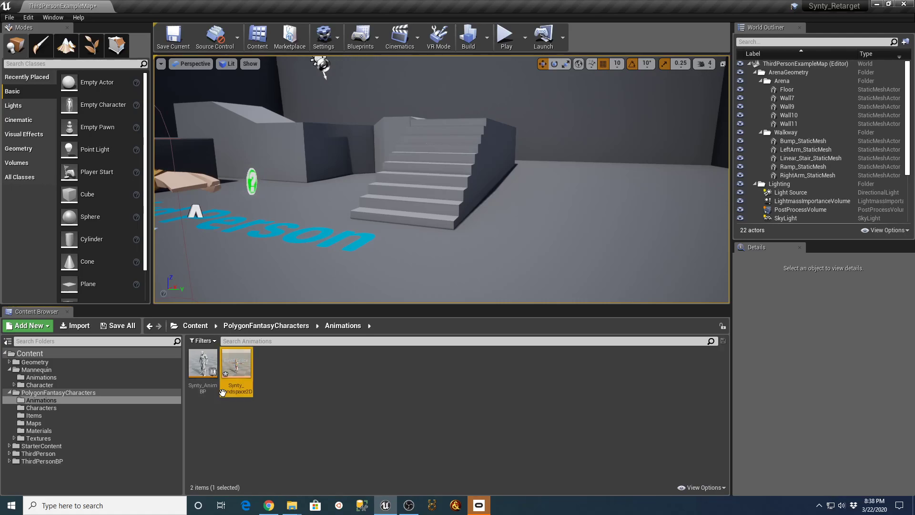
# Step: Open Synty_Blendspace2D, set its preview mesh to SK_Character_Male_King and apply that mesh to the asset
pyautogui.doubleClick(236, 367)
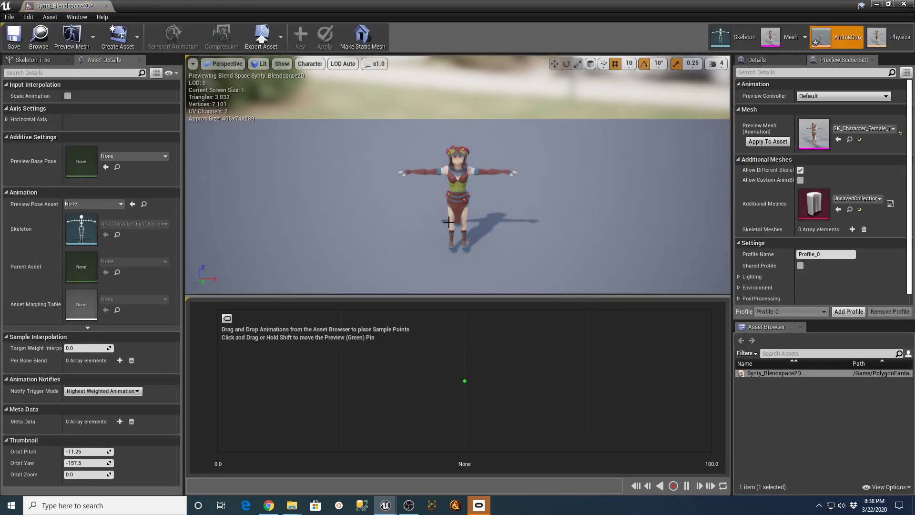
pyautogui.click(93, 36)
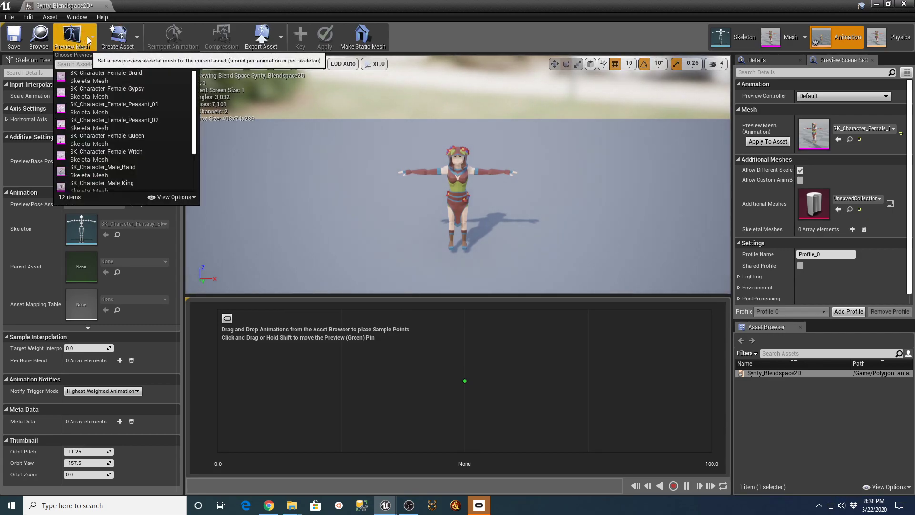
pyautogui.click(140, 187)
pyautogui.click(762, 142)
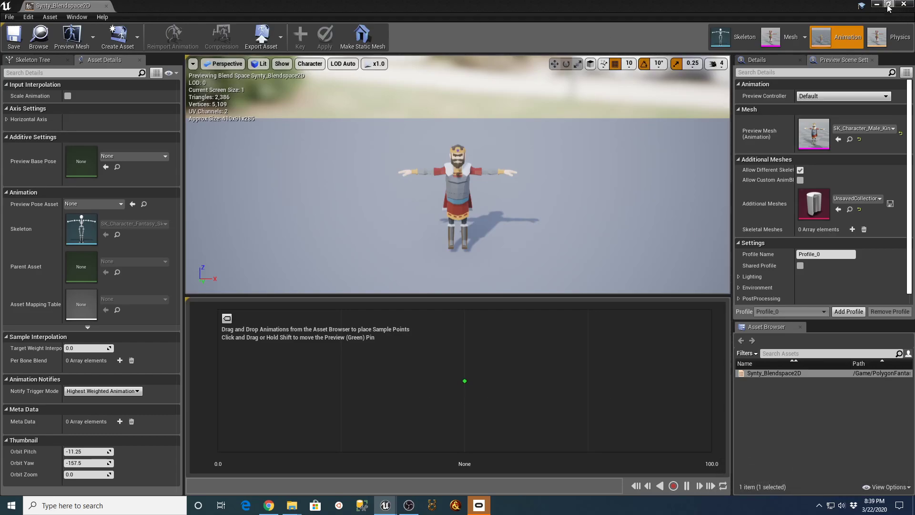
# Step: Minimize the Unreal Editor windows, switch to Chrome, search for mixamo and open the Mixamo website
pyautogui.click(878, 4)
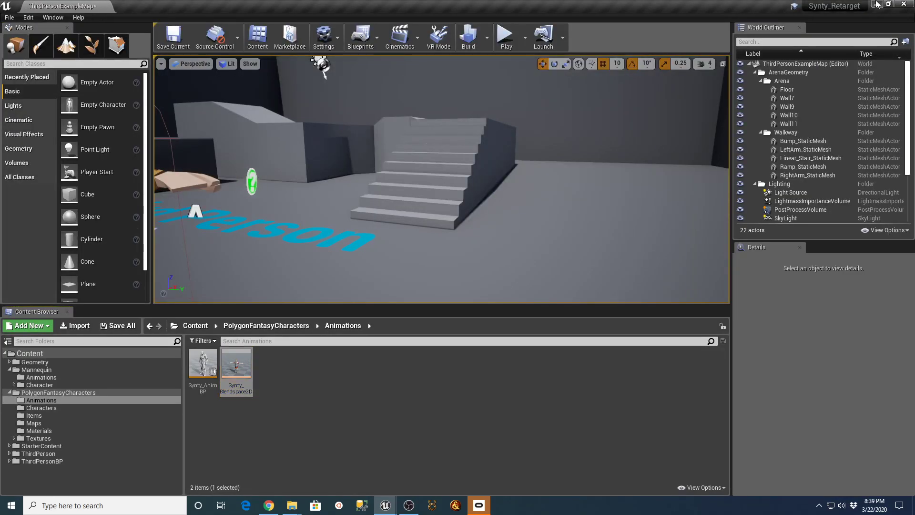
pyautogui.click(878, 4)
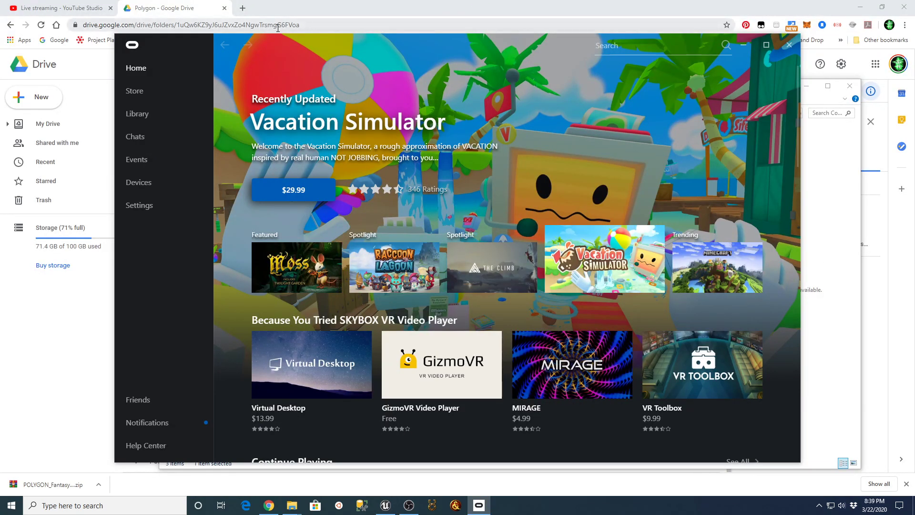
pyautogui.click(313, 24)
pyautogui.write('mixamo')
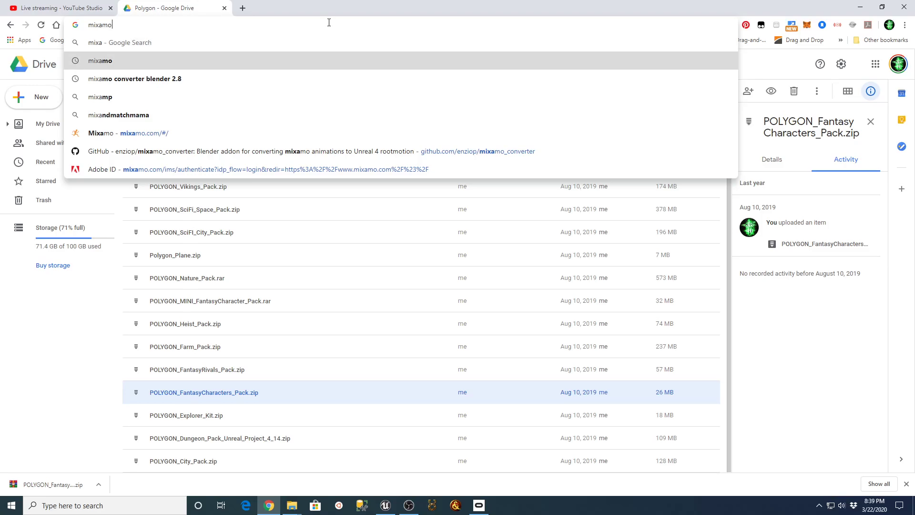
pyautogui.press('Return')
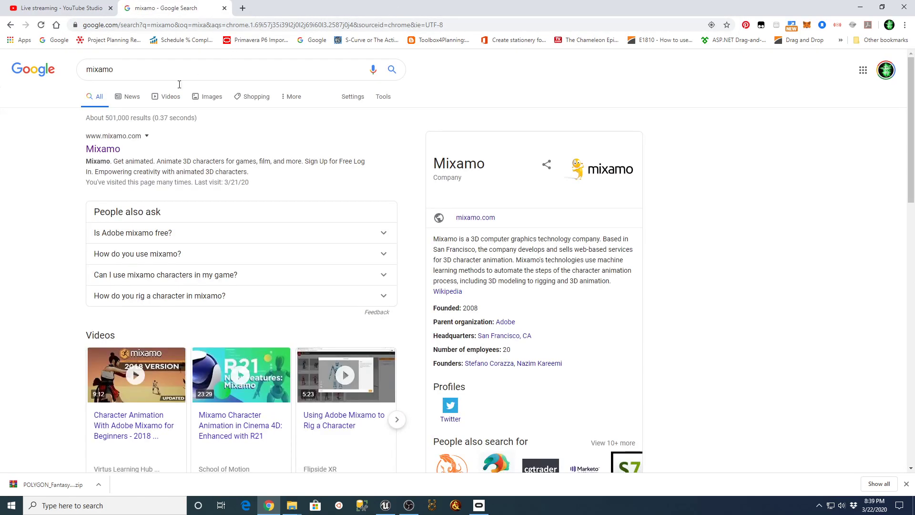
pyautogui.click(112, 151)
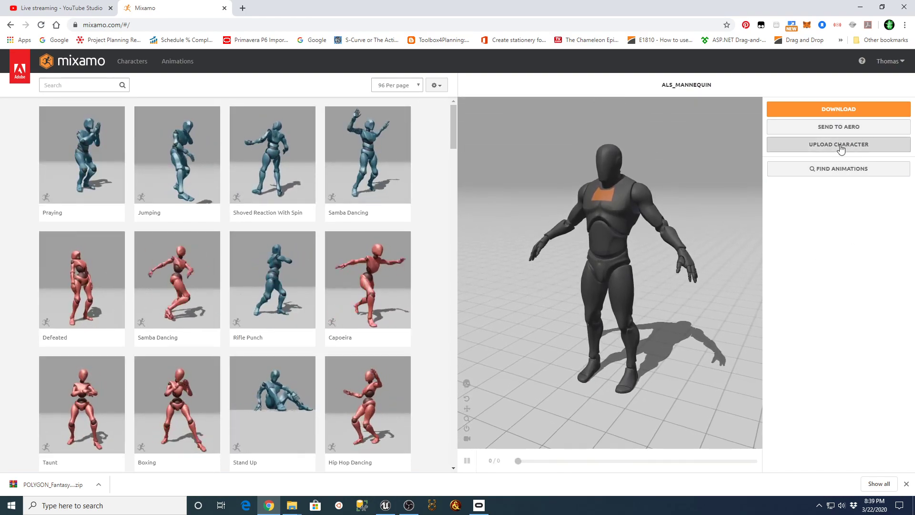
# Step: Start the upload of a new character in Mixamo
pyautogui.click(840, 146)
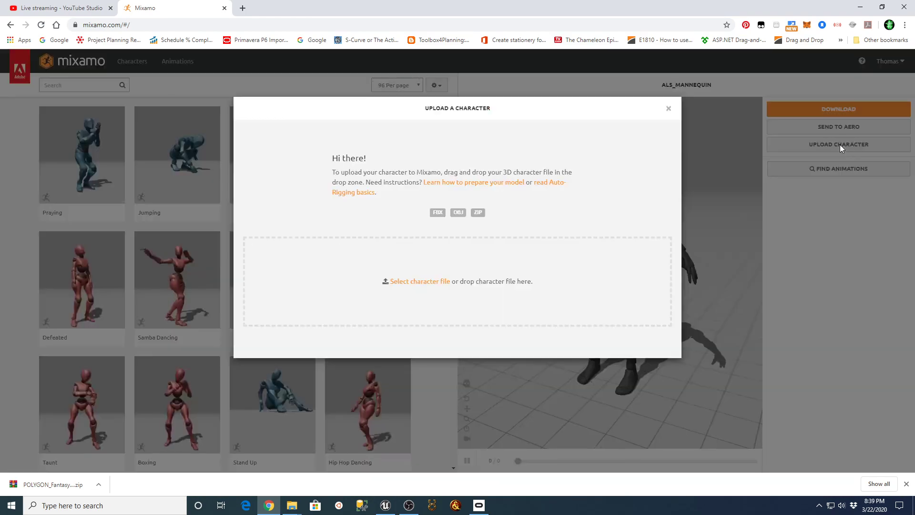
pyautogui.click(417, 280)
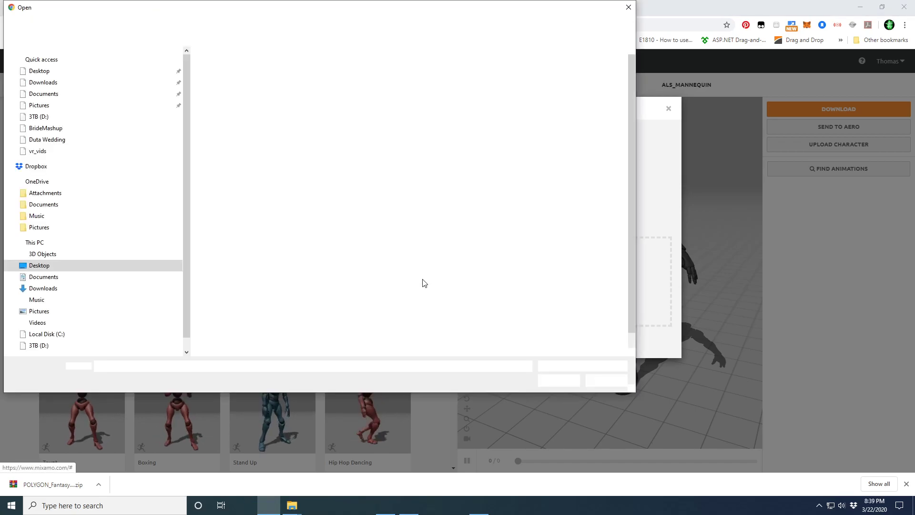
pyautogui.click(42, 347)
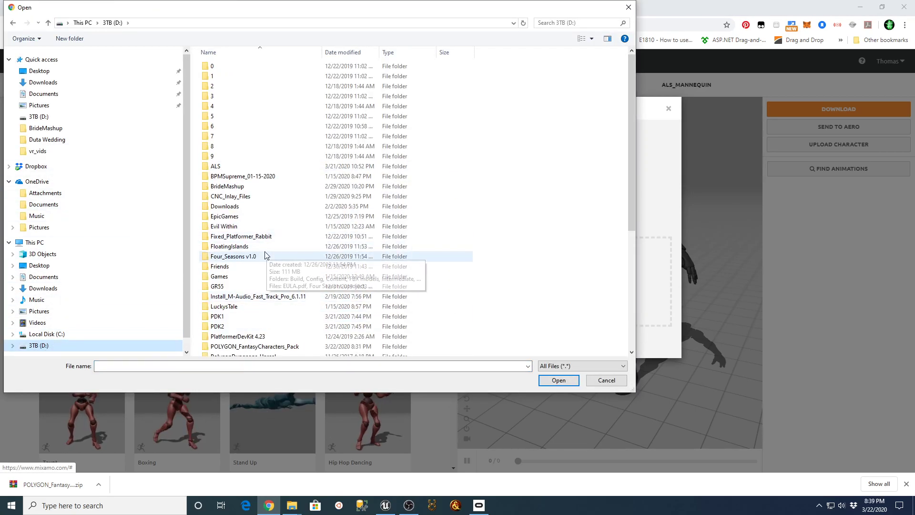
pyautogui.scroll(-3, 262, 267)
pyautogui.doubleClick(253, 262)
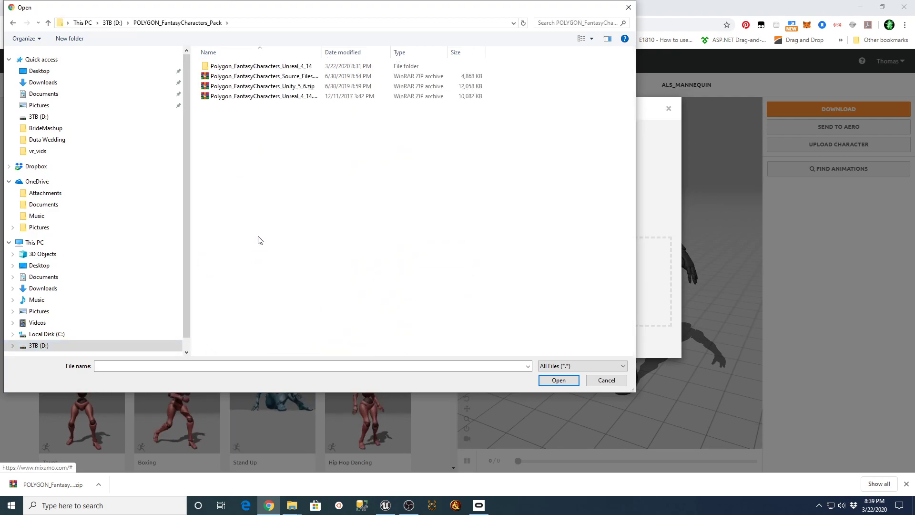
pyautogui.moveTo(322, 52); pyautogui.dragTo(401, 52)
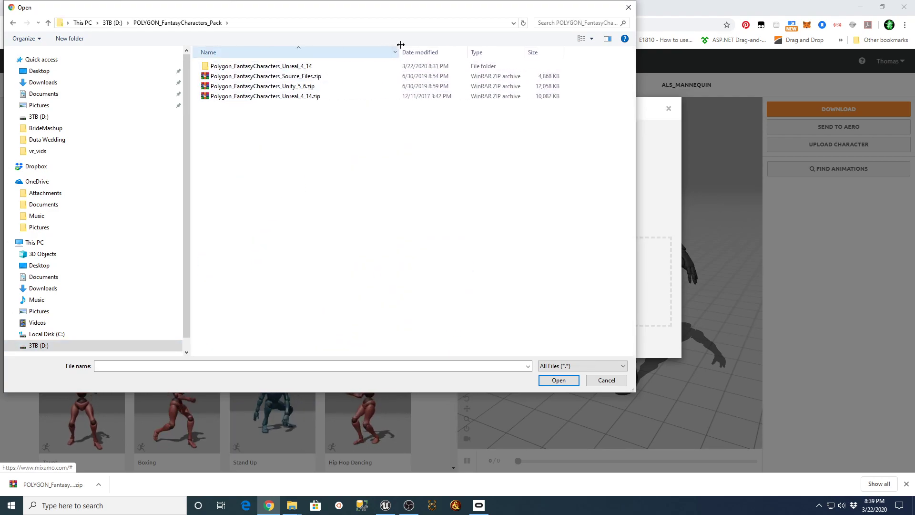
pyautogui.doubleClick(275, 68)
pyautogui.doubleClick(220, 76)
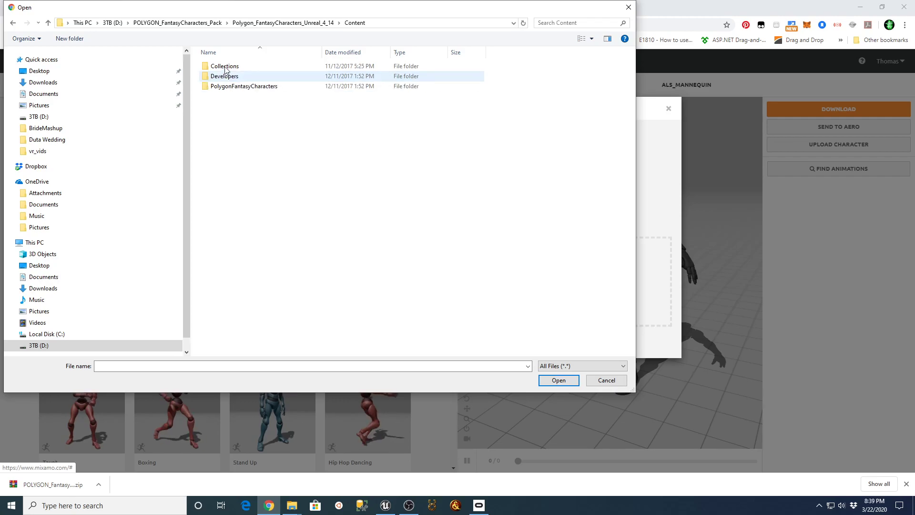
pyautogui.doubleClick(220, 87)
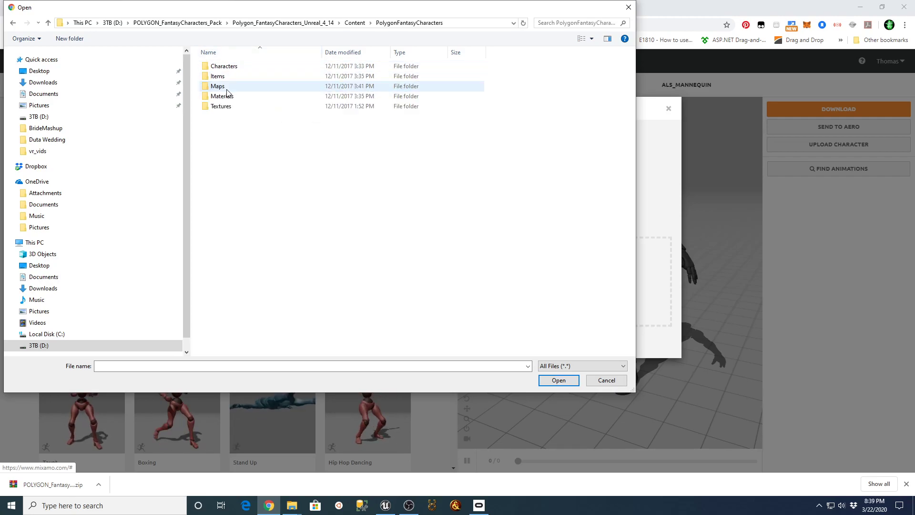
pyautogui.doubleClick(218, 66)
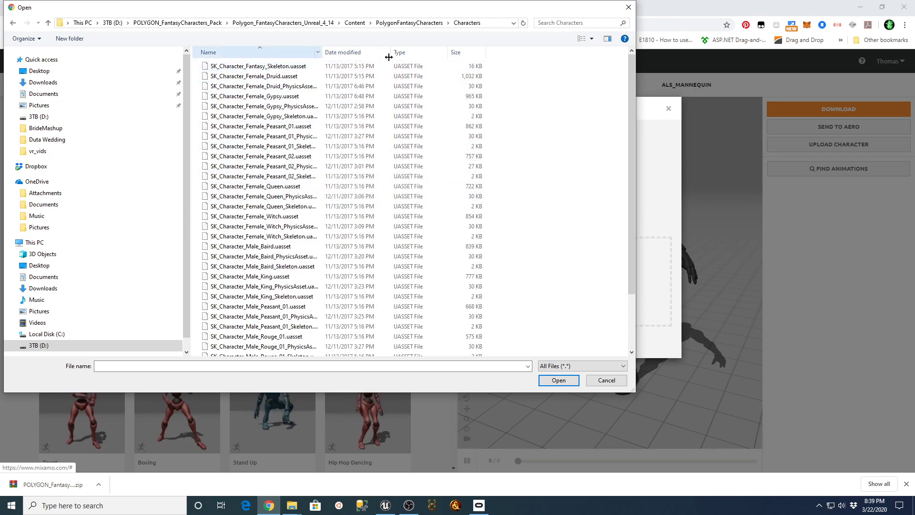
pyautogui.moveTo(384, 57); pyautogui.dragTo(390, 57)
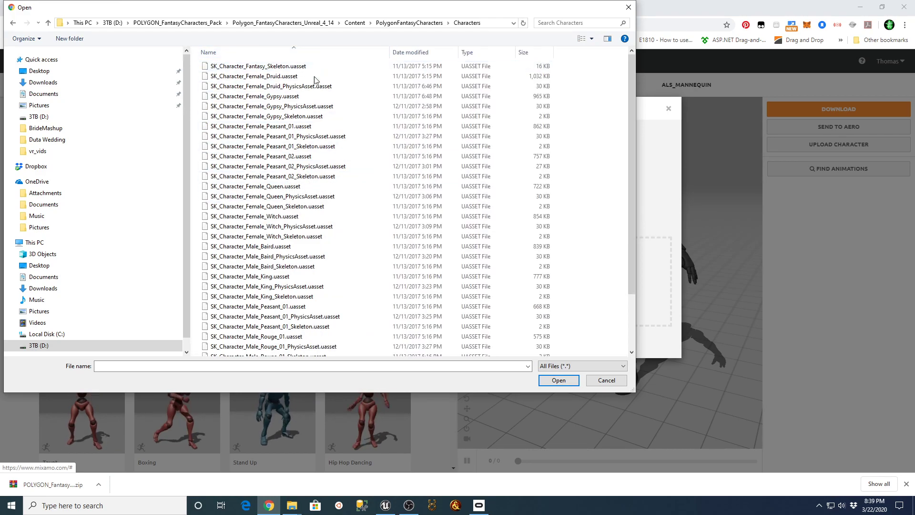
pyautogui.click(606, 381)
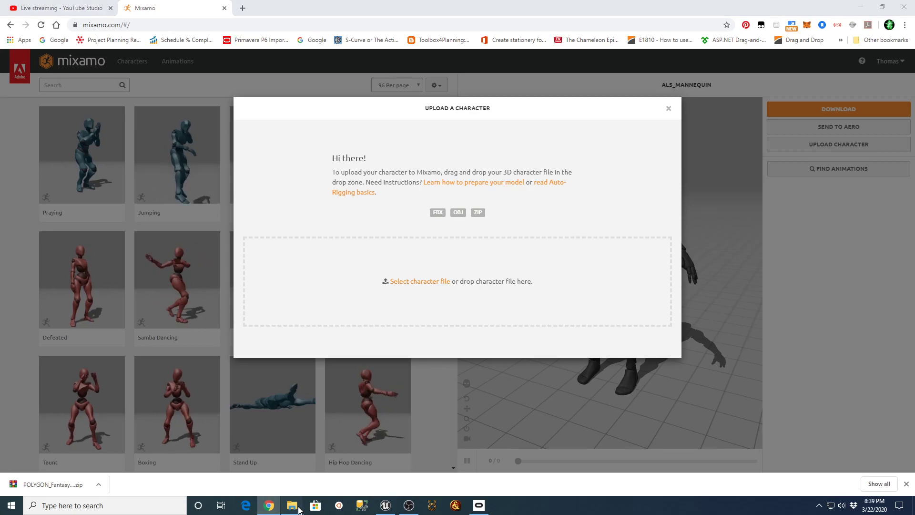
# Step: Switch to File Explorer and extract Polygon_FantasyCharacters_Source_Files.zip in POLYGON_FantasyCharacters_Pack to a folder of the same name
pyautogui.moveTo(293, 506)
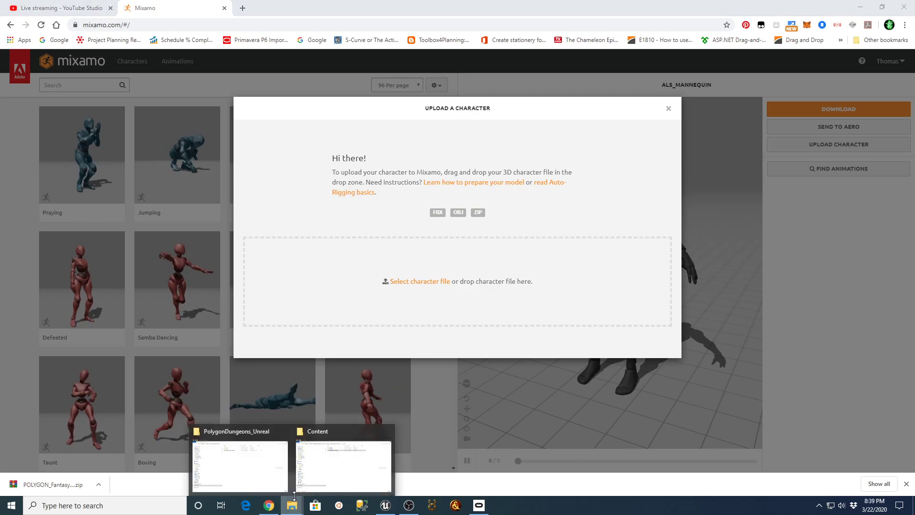
pyautogui.click(312, 459)
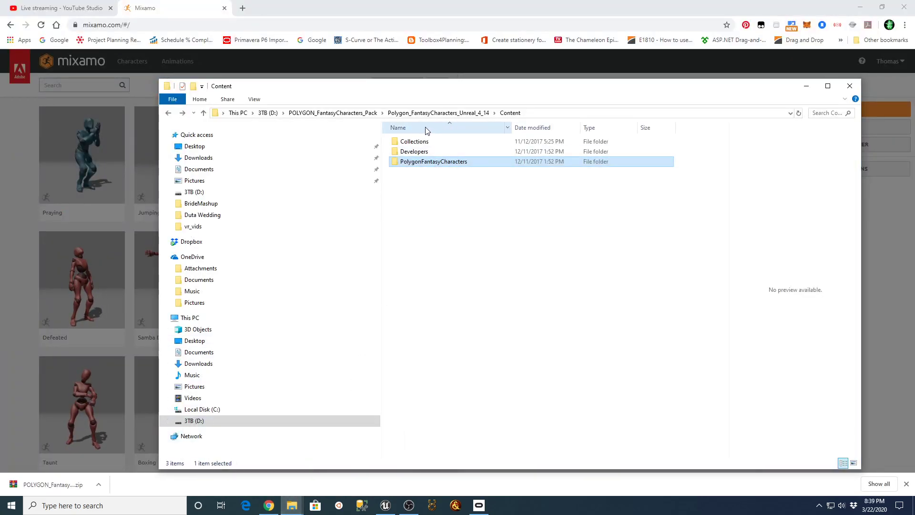
pyautogui.click(424, 113)
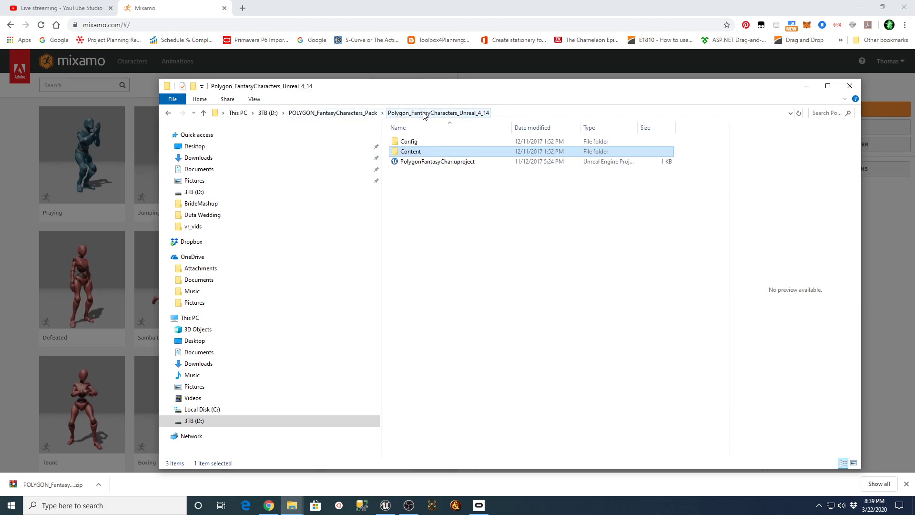
pyautogui.click(333, 113)
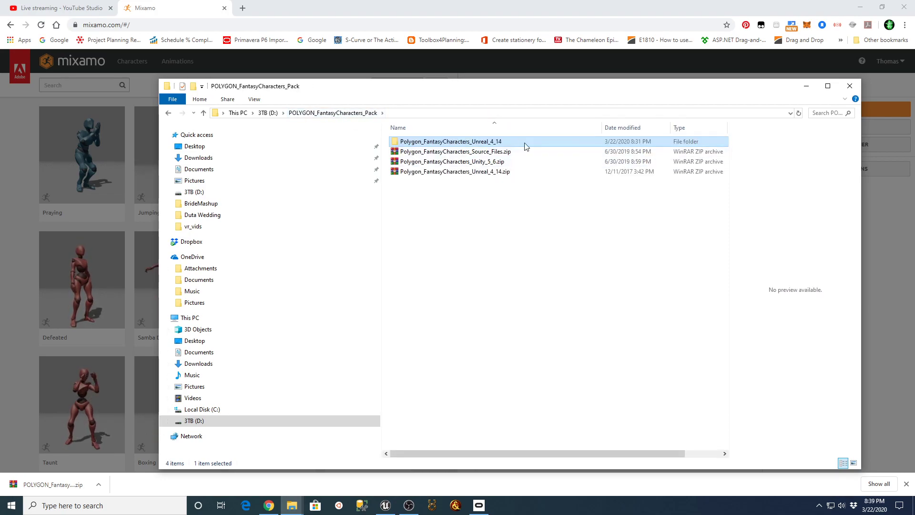
pyautogui.click(453, 153)
pyautogui.rightClick(461, 155)
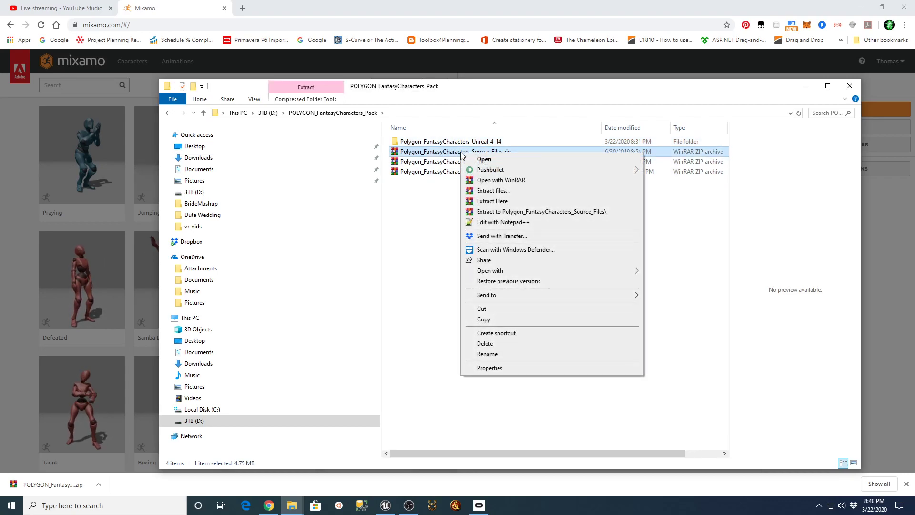
pyautogui.click(510, 212)
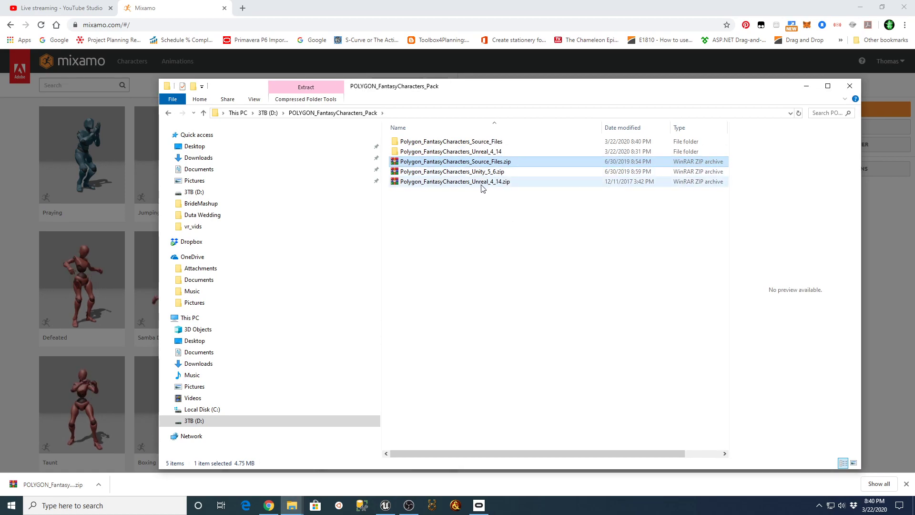
# Step: Open the Characters folder inside the extracted Source_Files folder, locate SK_Character_Male_King.fbx and copy the folder's path
pyautogui.doubleClick(469, 142)
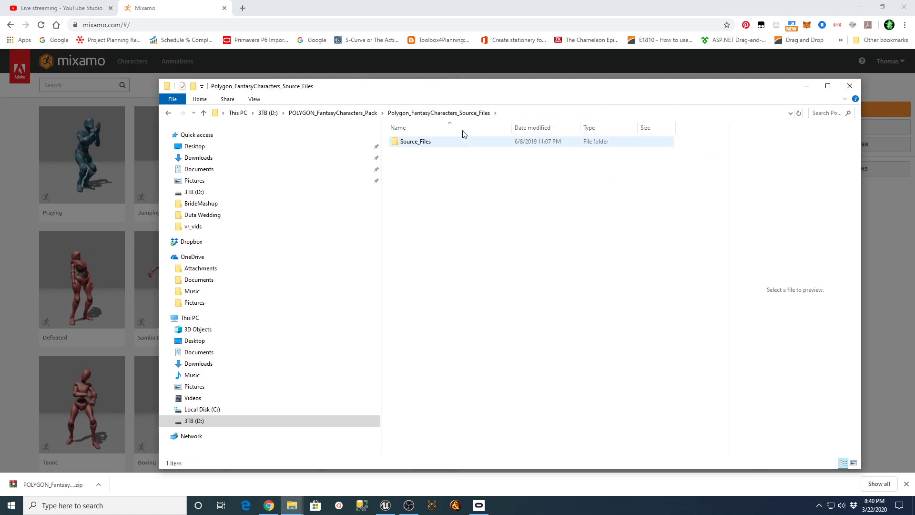
pyautogui.doubleClick(413, 141)
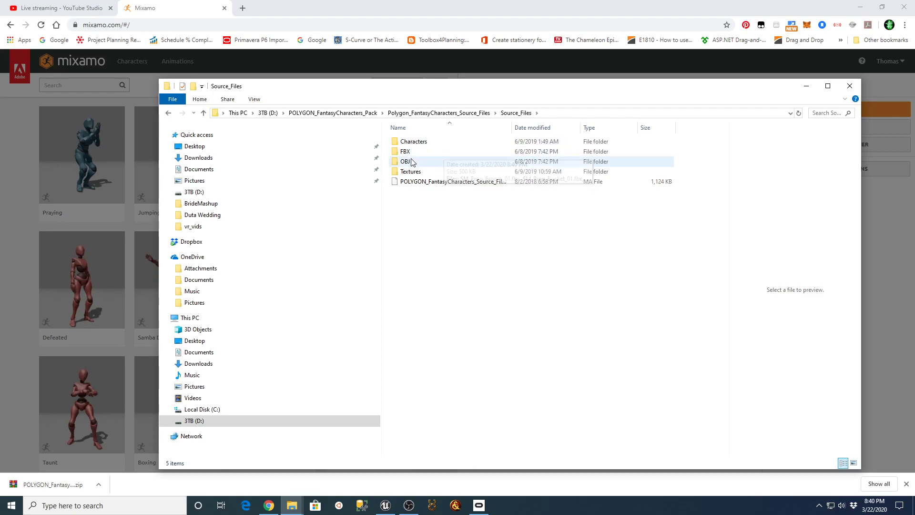
pyautogui.doubleClick(431, 151)
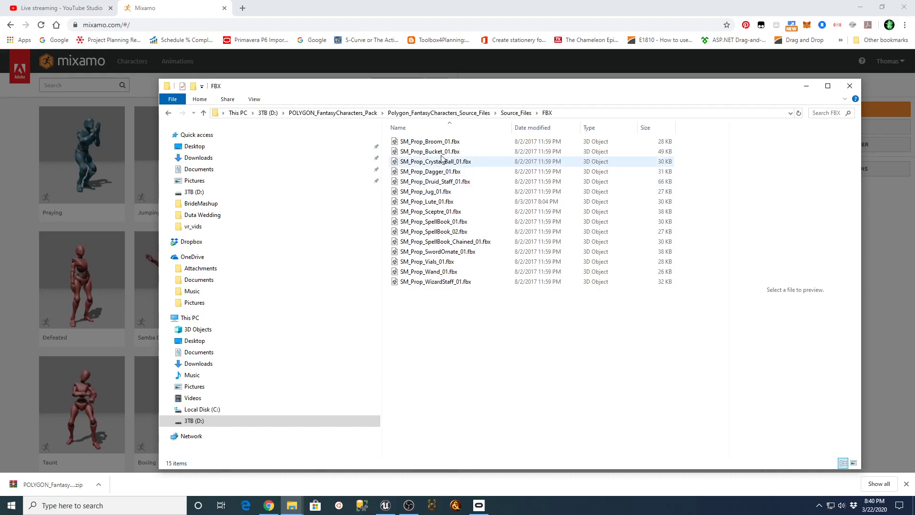
pyautogui.click(516, 113)
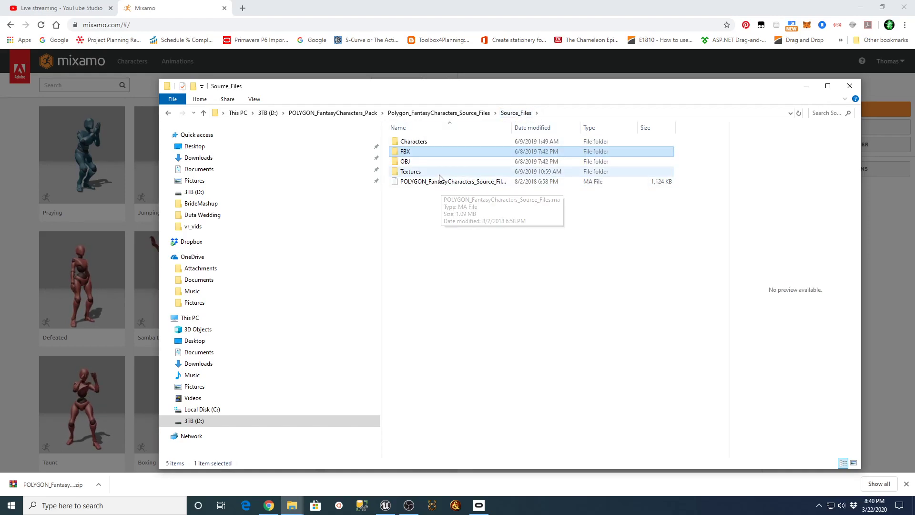
pyautogui.doubleClick(410, 143)
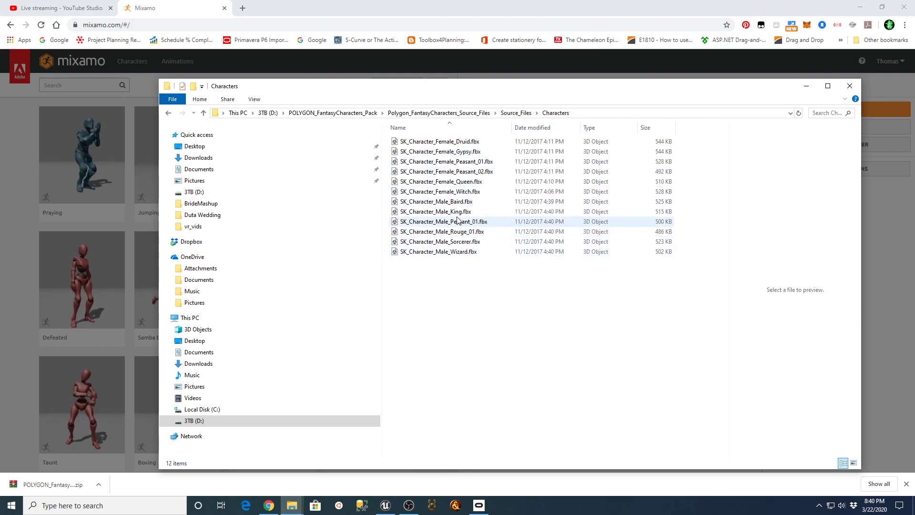
pyautogui.click(426, 214)
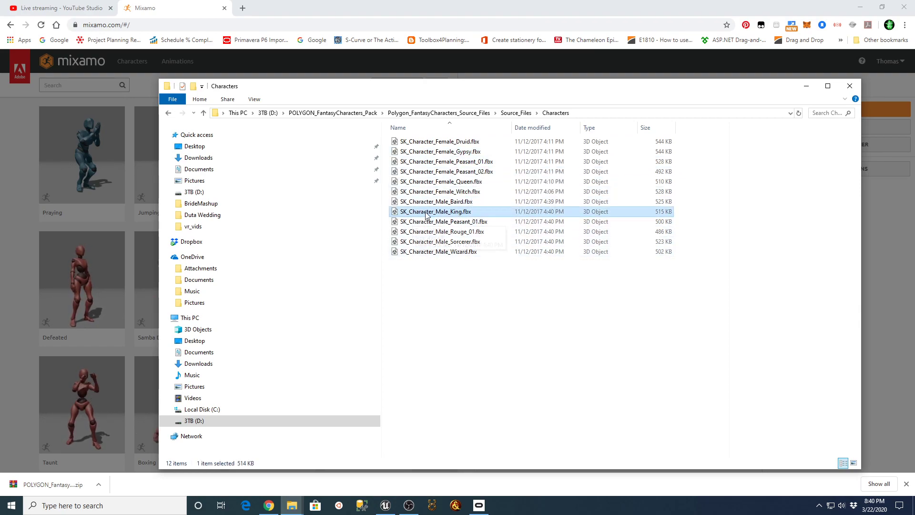
pyautogui.click(604, 113)
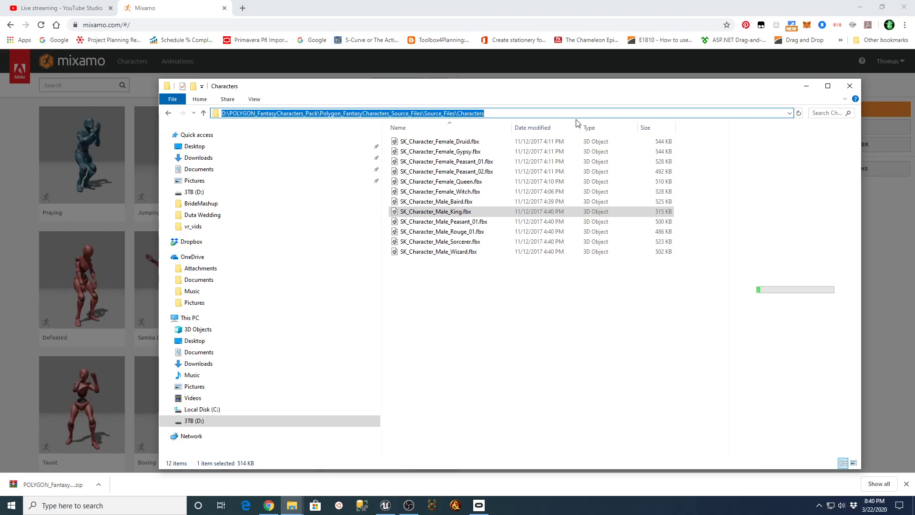
# Step: Switch to Chrome, upload SK_Character_Male_King.fbx from the copied folder path to Mixamo and accept it as the new character
pyautogui.click(301, 500)
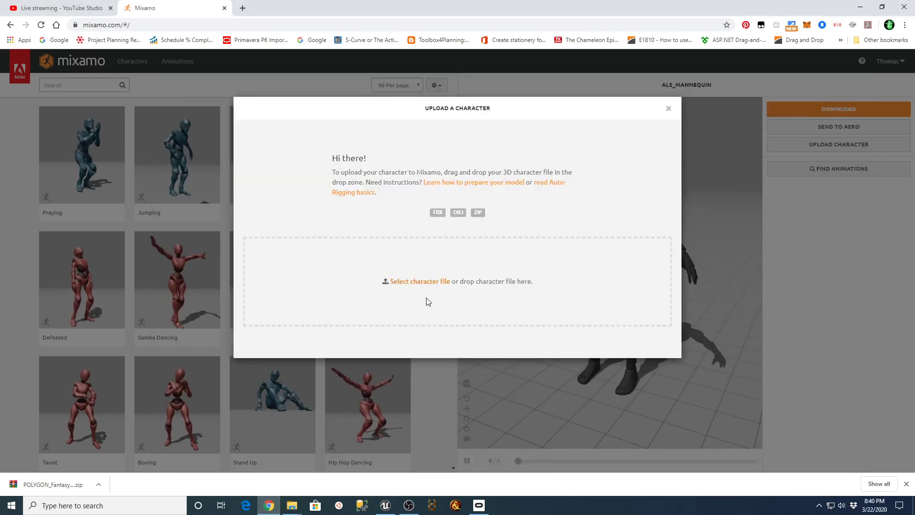
pyautogui.click(409, 282)
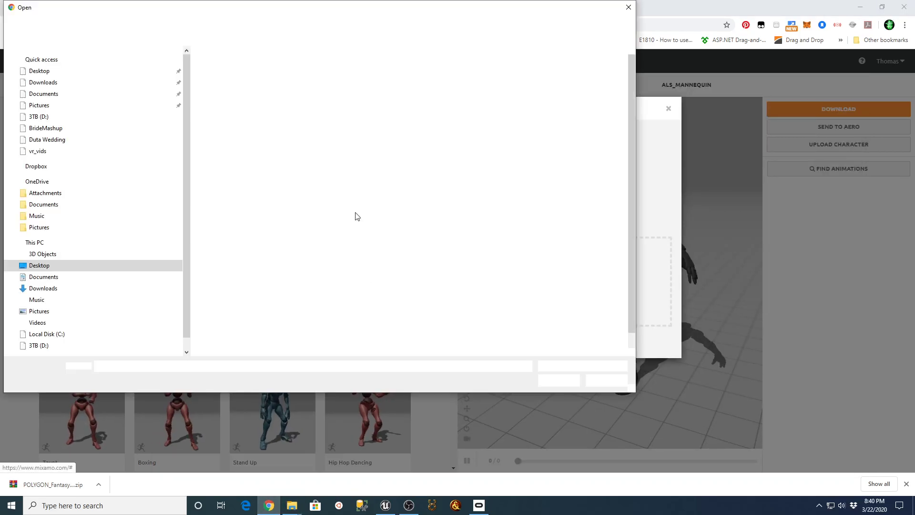
pyautogui.click(173, 23)
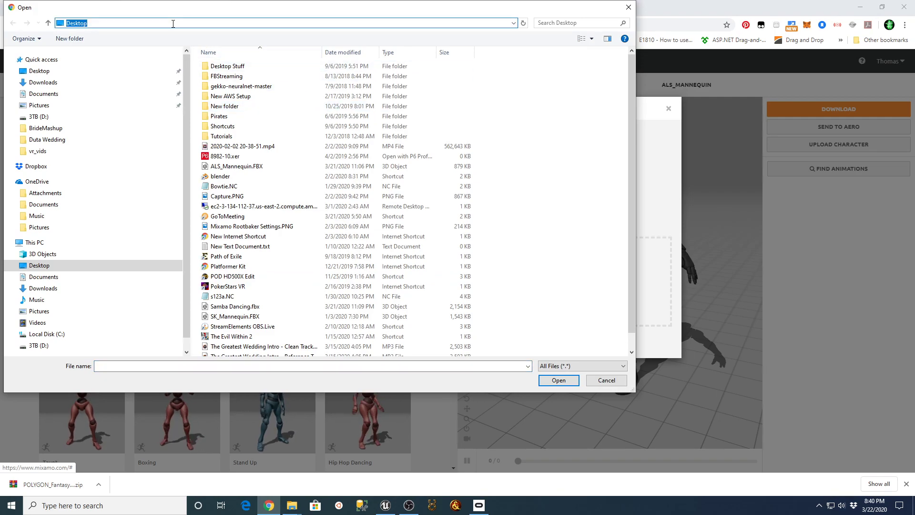
pyautogui.press('Return')
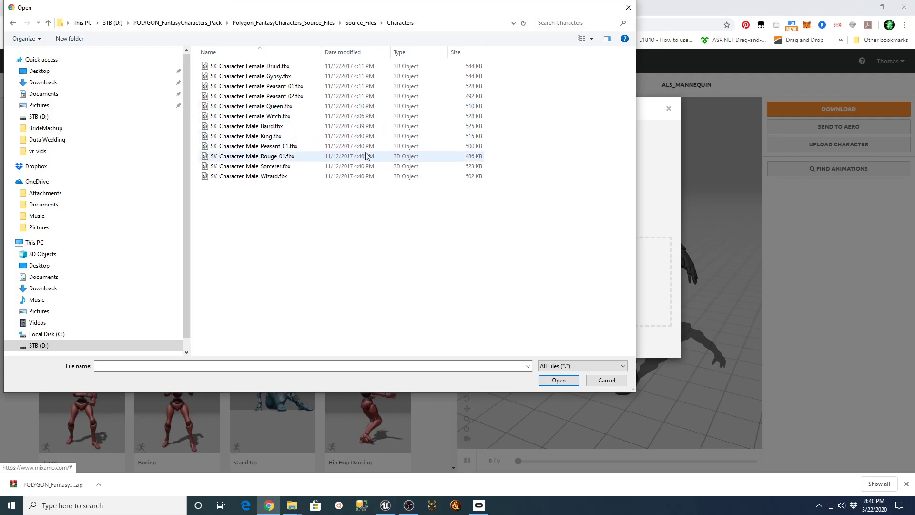
pyautogui.click(276, 137)
pyautogui.doubleClick(274, 137)
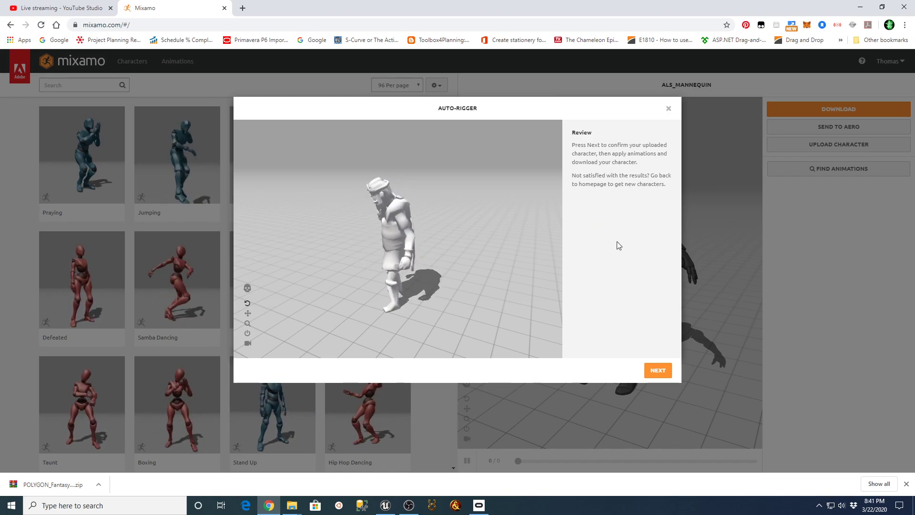
pyautogui.click(659, 370)
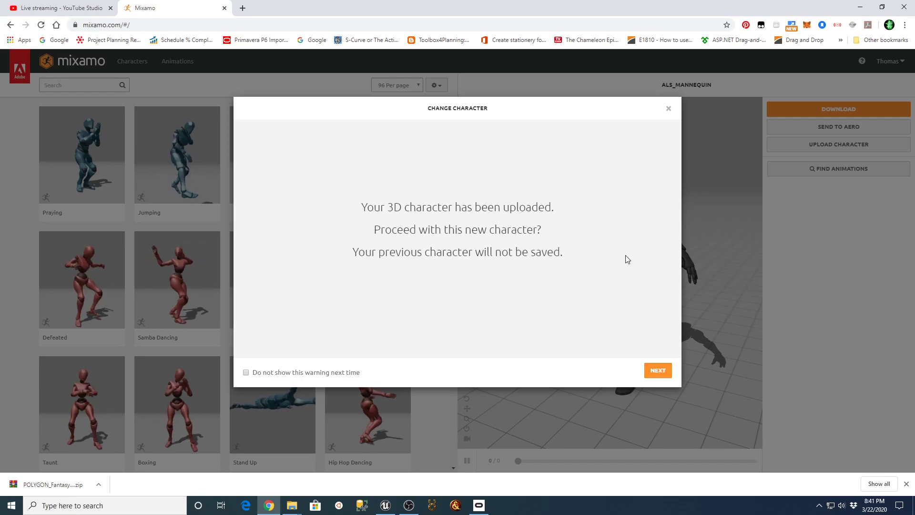
pyautogui.click(653, 372)
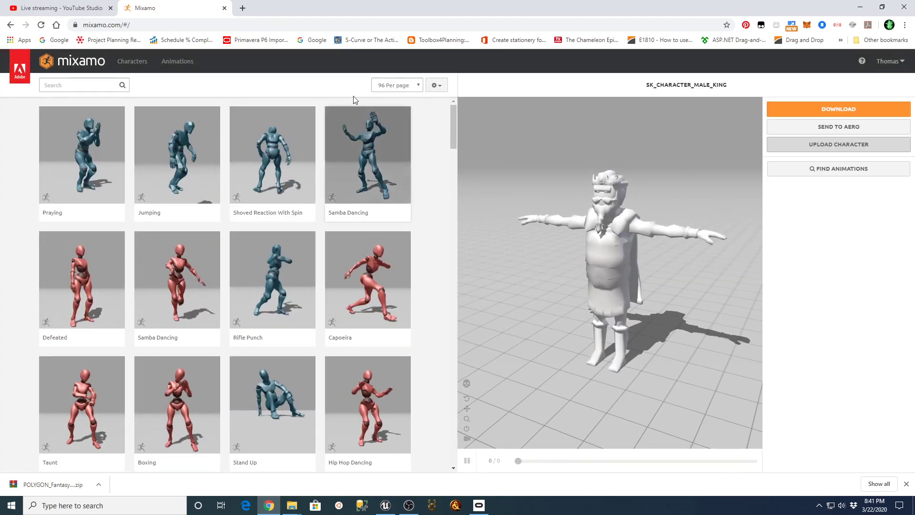
# Step: Switch to Unreal Editor, open ThirdPerson_IdleRun_2D from Mannequin's Animations folder and examine which animations its sample points use
pyautogui.click(83, 88)
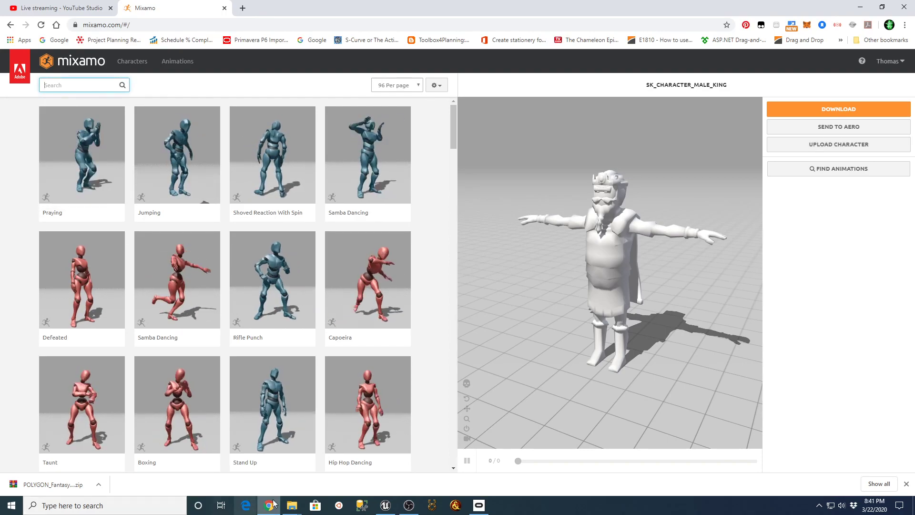
pyautogui.click(386, 505)
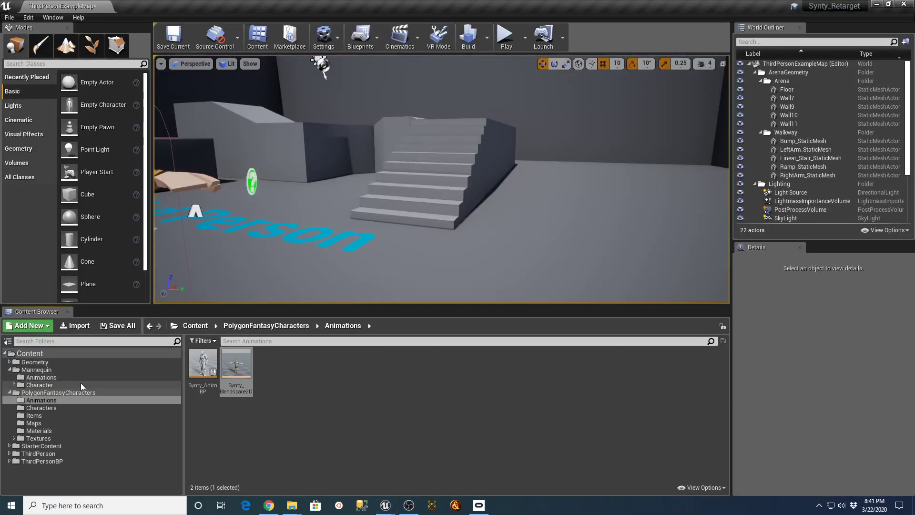
pyautogui.click(41, 377)
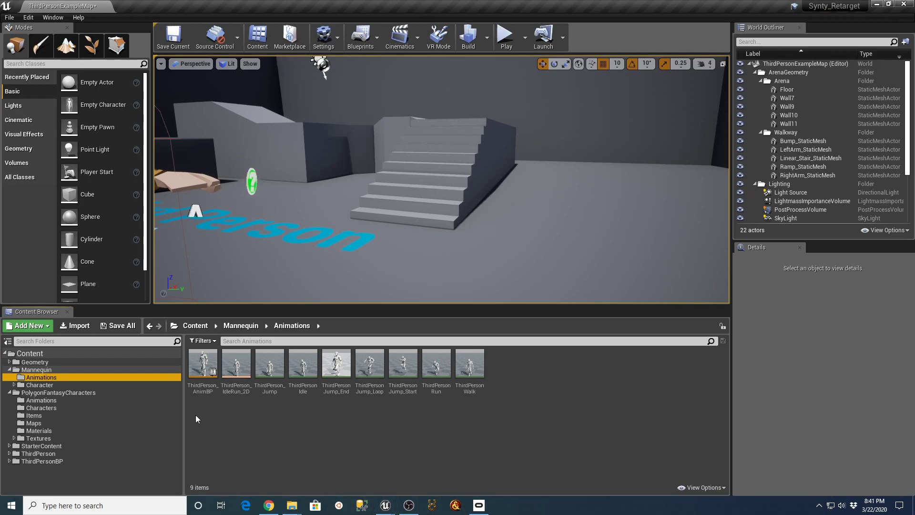
pyautogui.doubleClick(236, 363)
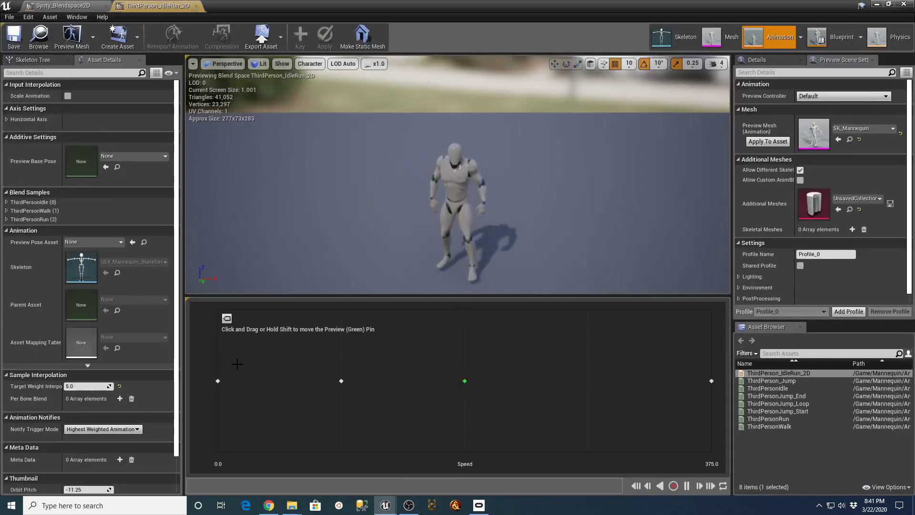
pyautogui.moveTo(339, 380)
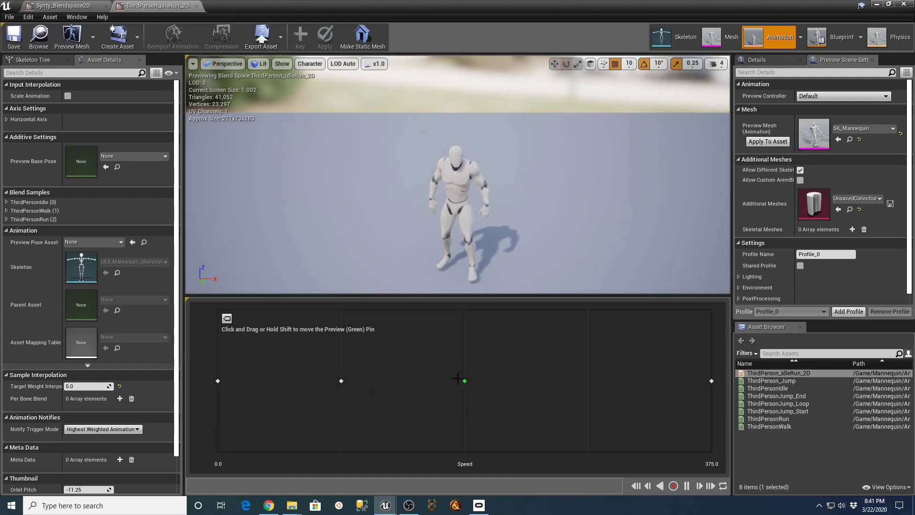
# Step: Switch to Chrome and search Mixamo's animations for idle
pyautogui.moveTo(464, 381)
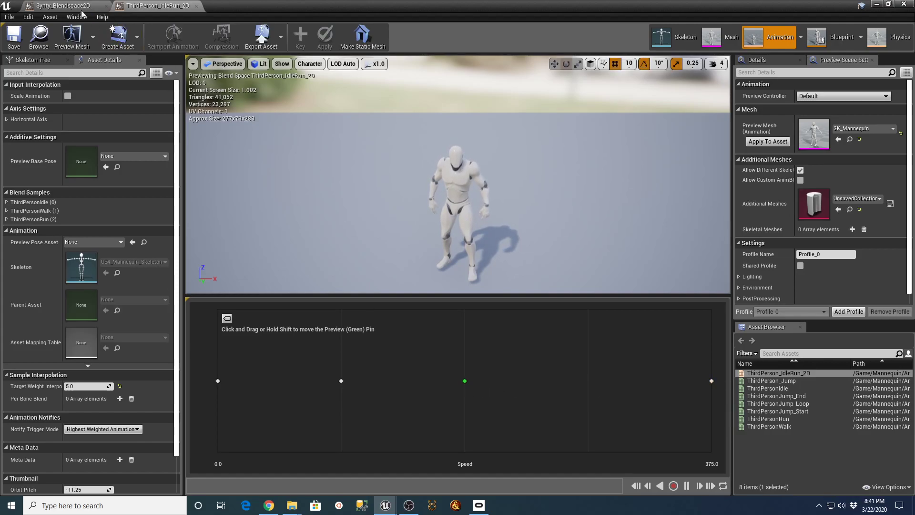
pyautogui.click(269, 505)
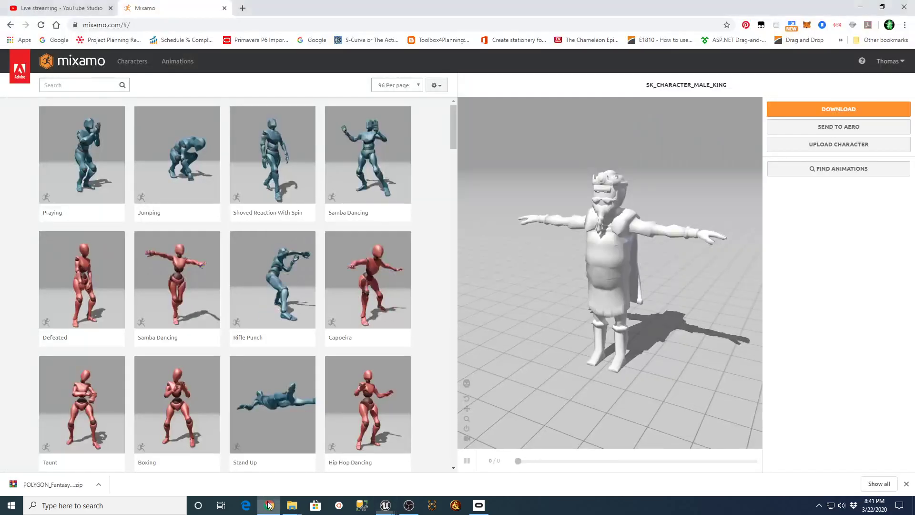
pyautogui.click(82, 89)
pyautogui.click(83, 89)
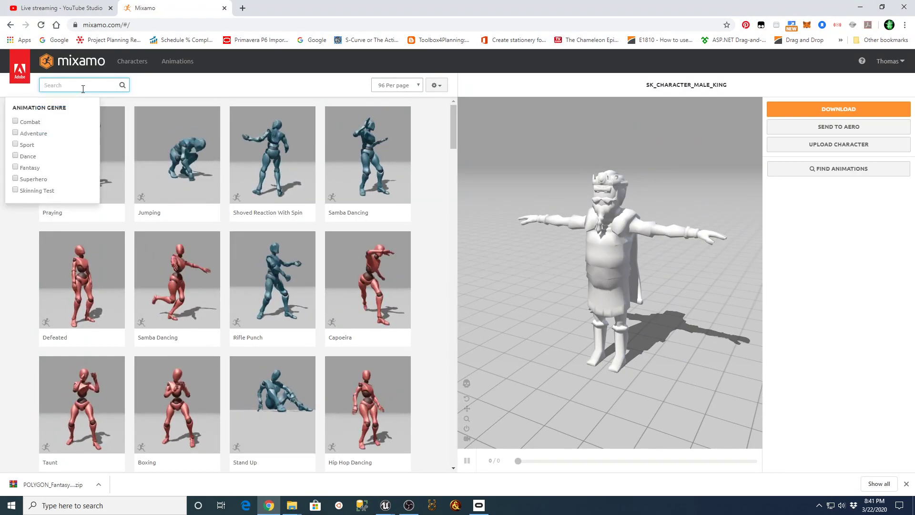
pyautogui.write('idle')
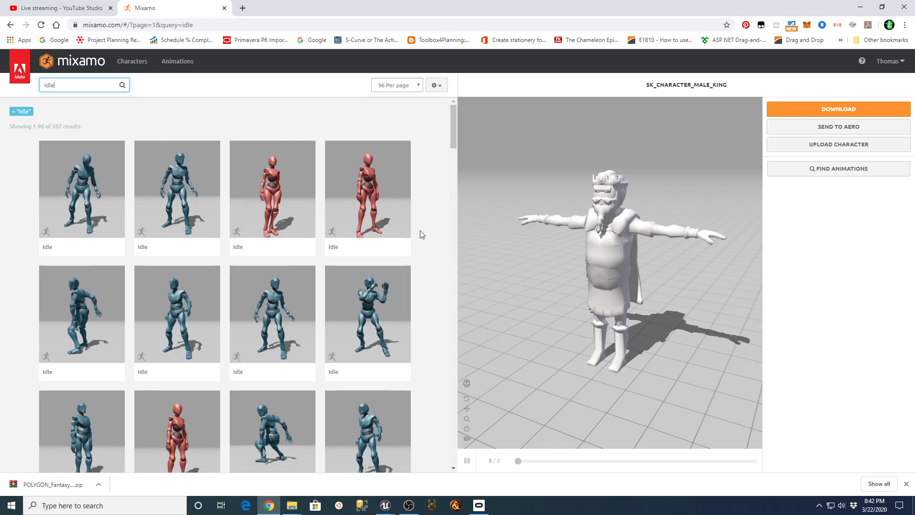
# Step: Browse the idle results and apply the second Idle animation in the first row to the King character
pyautogui.moveTo(456, 127); pyautogui.dragTo(468, 184)
pyautogui.scroll(-3, 402, 301)
pyautogui.scroll(-2, 401, 305)
pyautogui.scroll(-3, 362, 312)
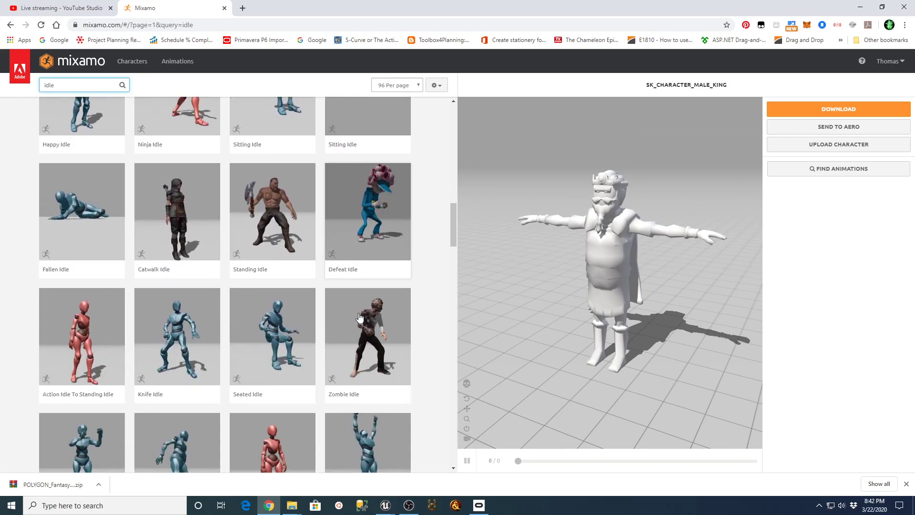
pyautogui.scroll(-3, 357, 318)
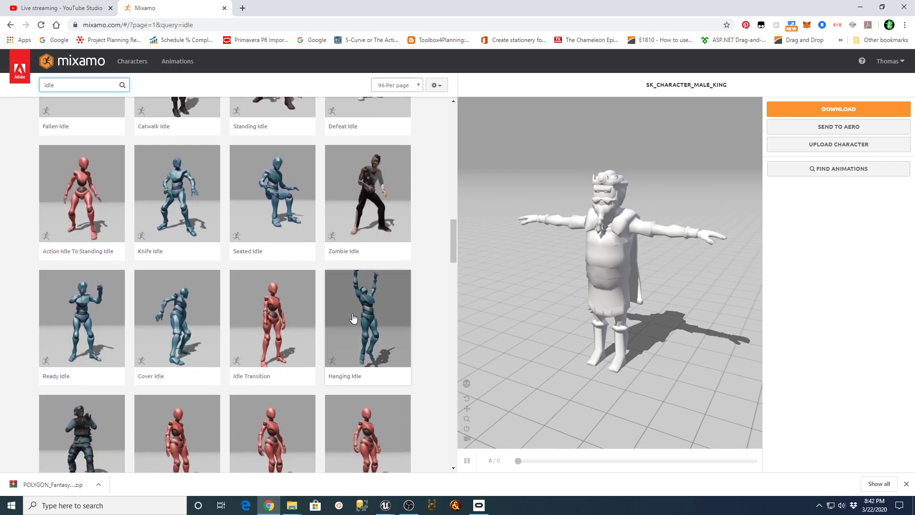
pyautogui.scroll(-1, 345, 317)
pyautogui.scroll(-3, 338, 314)
pyautogui.scroll(10, 323, 315)
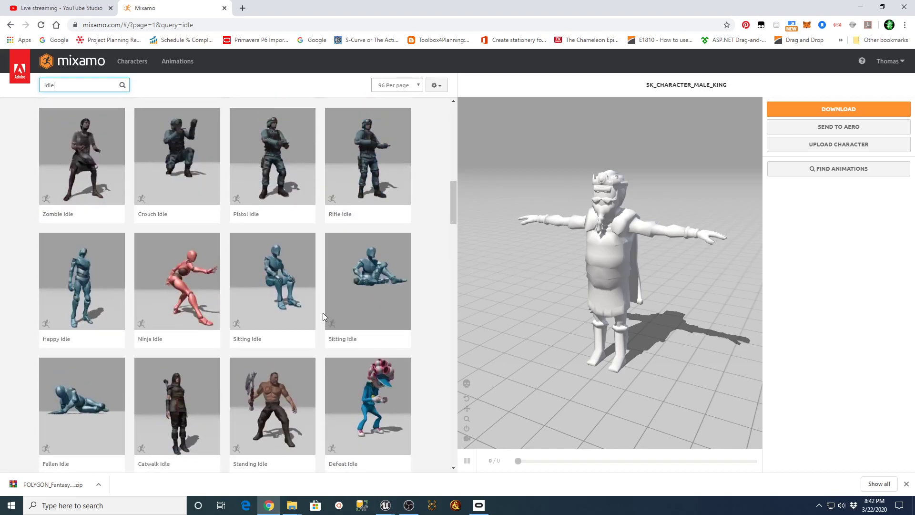
pyautogui.scroll(10, 322, 313)
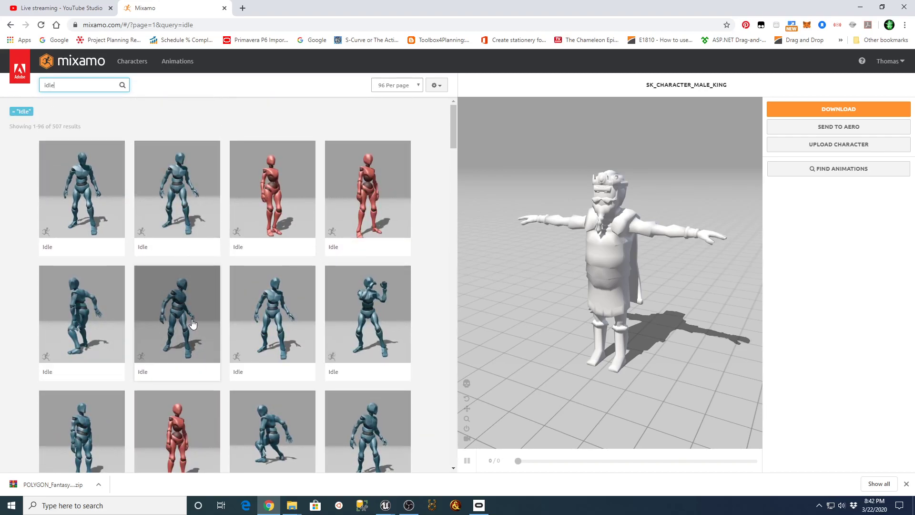
pyautogui.click(171, 204)
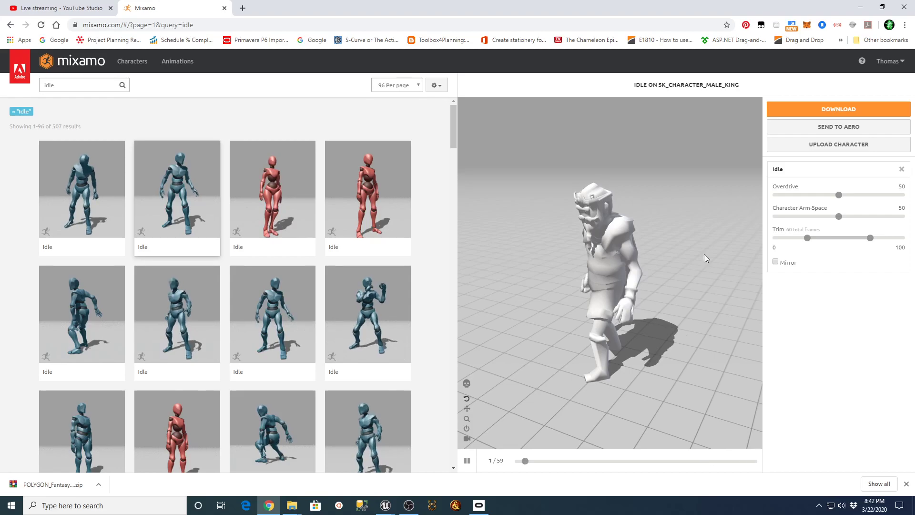
# Step: Download the Idle animation as FBX with skin at 30 fps, saving it as King_Idle.fbx in a new Mixamo_Synty_Male_King folder on 3TB (D:)
pyautogui.click(823, 110)
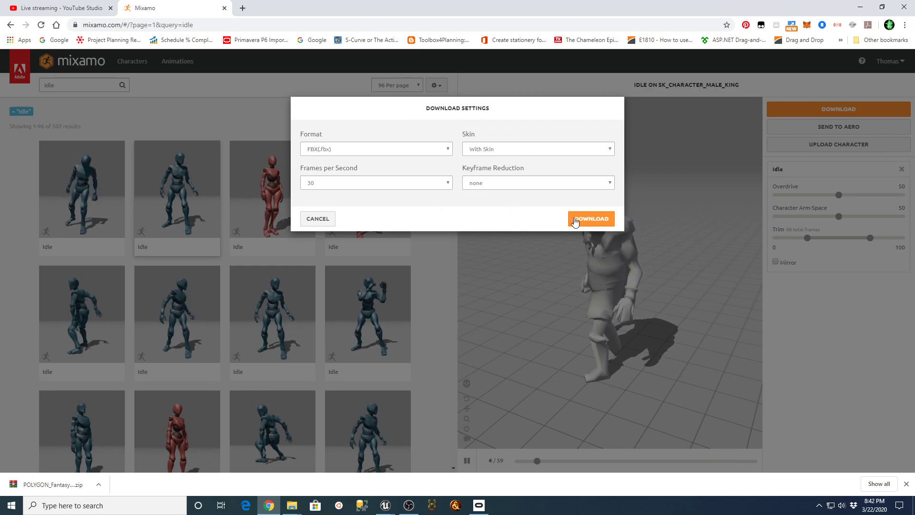
pyautogui.click(606, 220)
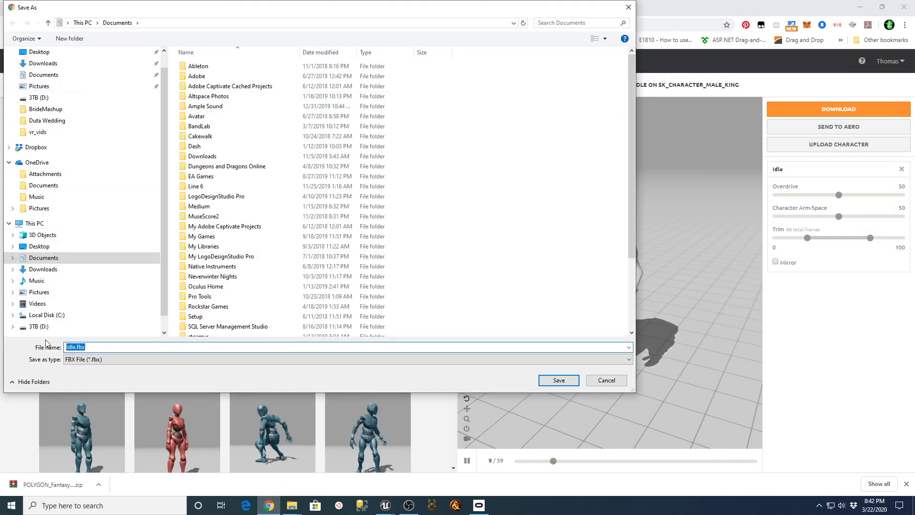
pyautogui.click(41, 326)
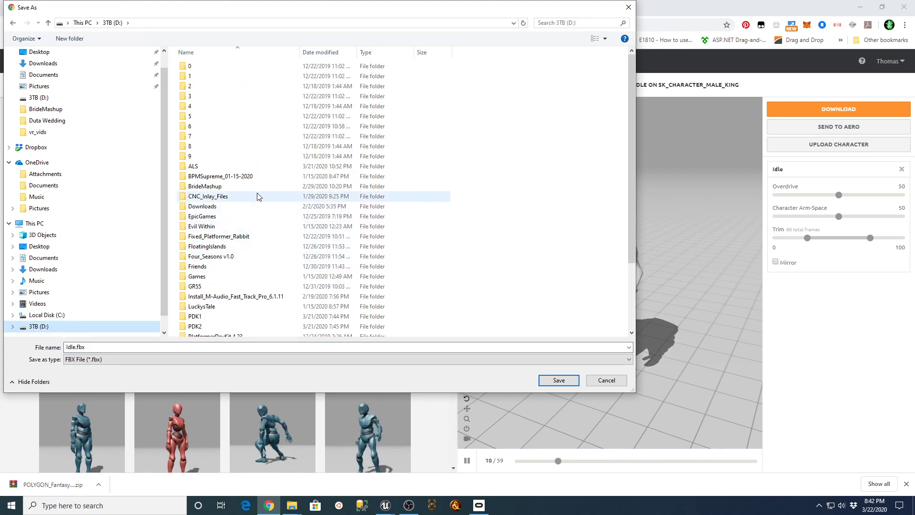
pyautogui.click(62, 40)
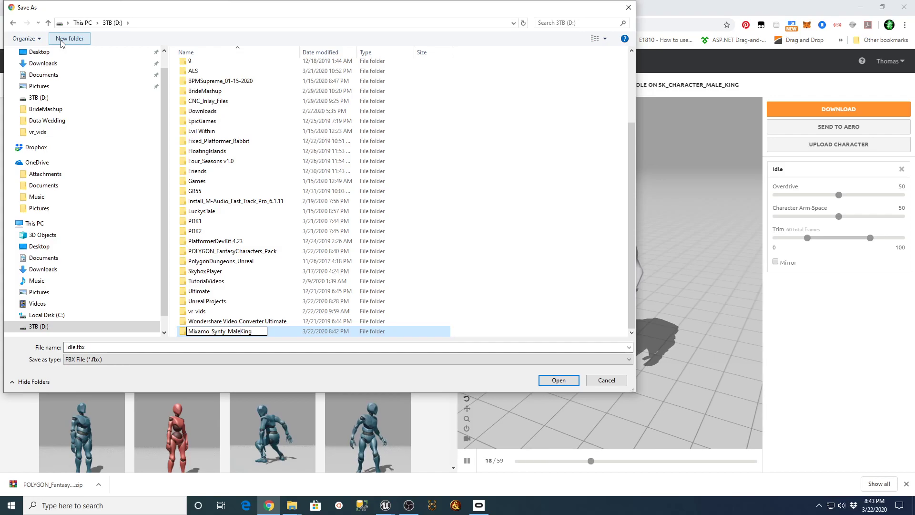
pyautogui.press('Return')
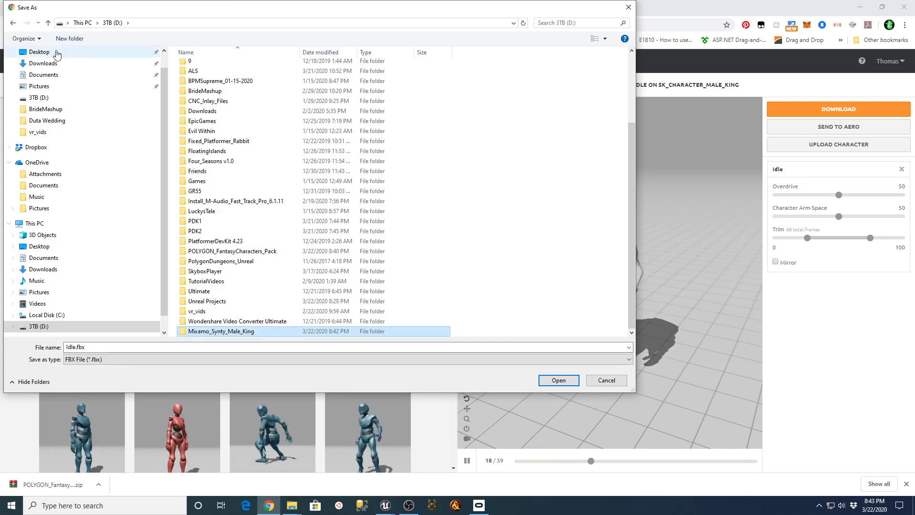
pyautogui.press('Return')
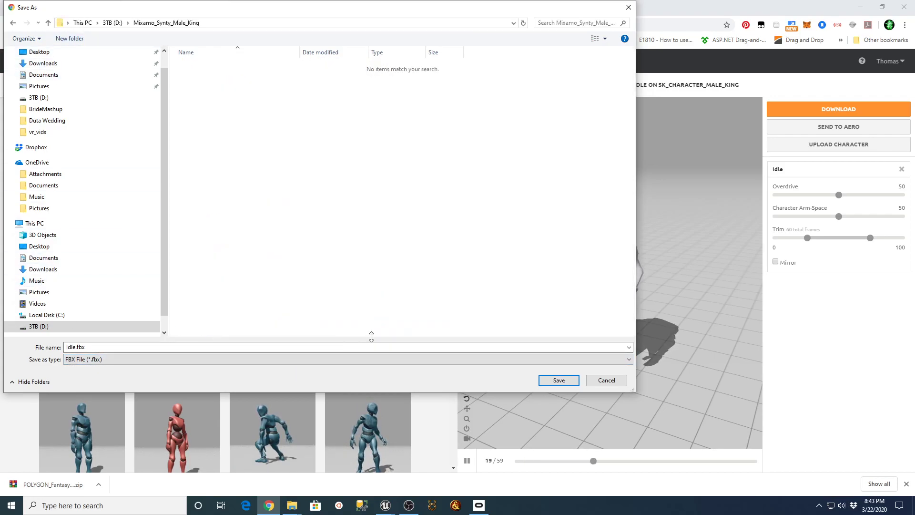
pyautogui.doubleClick(71, 347)
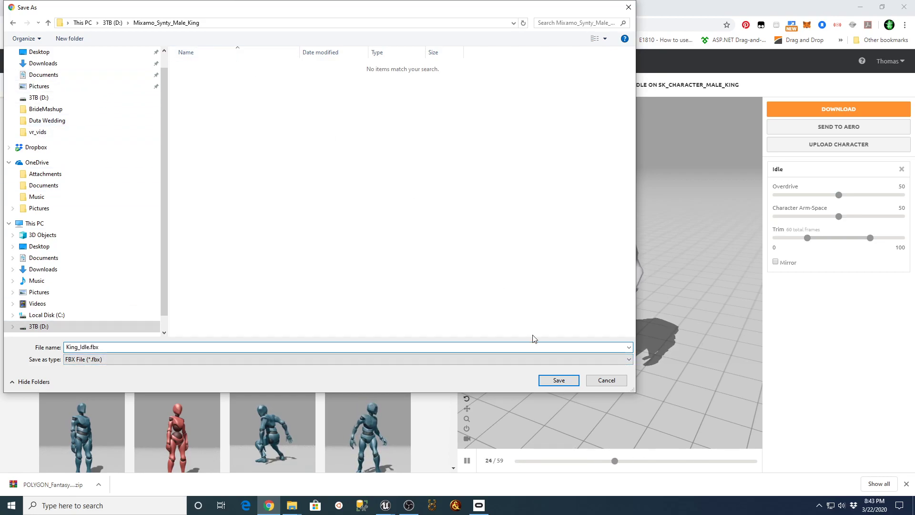
pyautogui.click(558, 381)
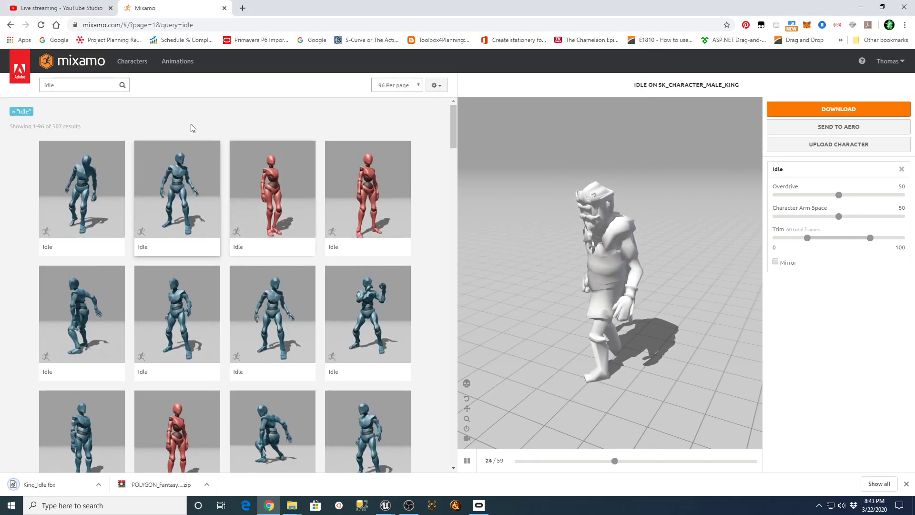
# Step: Search the animations for walk, apply the Walking animation described as Walking With A Swagger, and make it play In Place
pyautogui.click(66, 90)
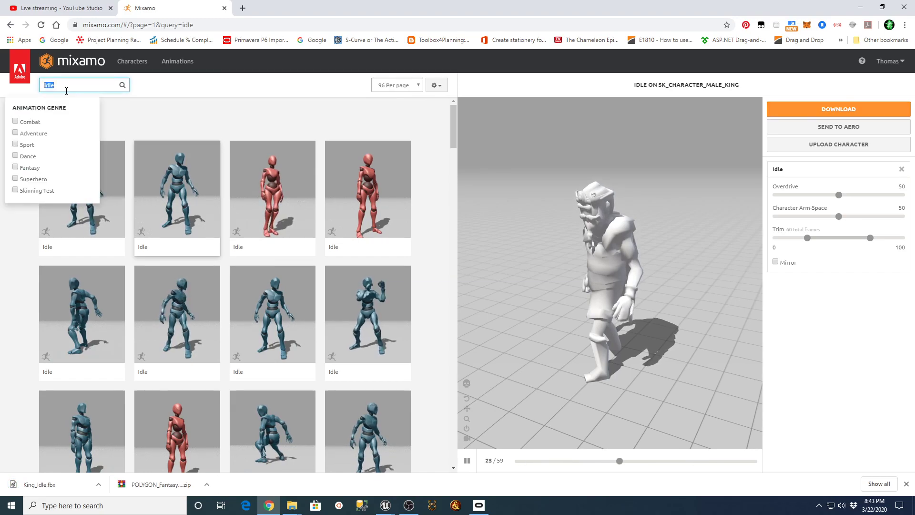
pyautogui.write('walk')
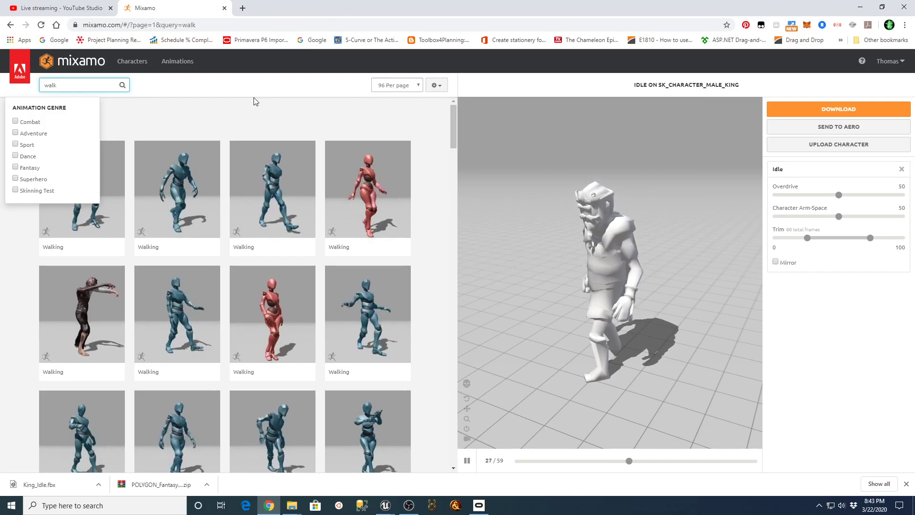
pyautogui.click(259, 86)
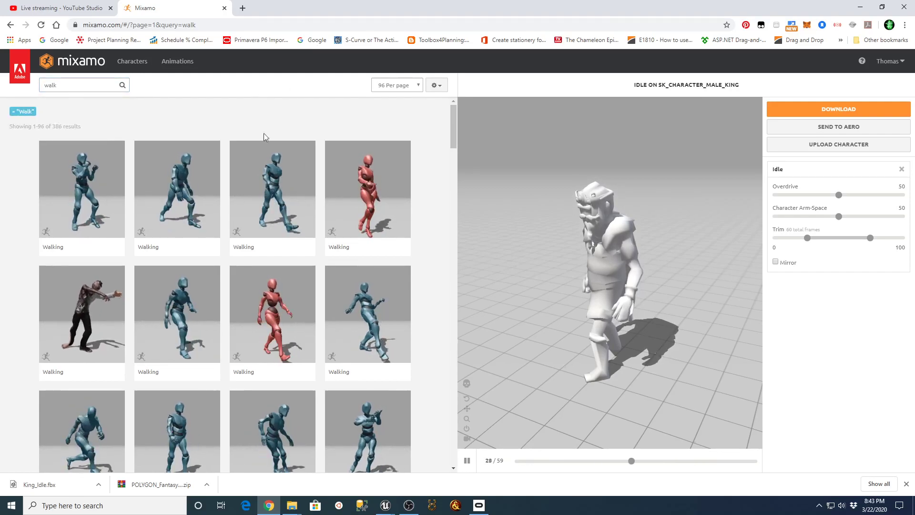
pyautogui.click(291, 244)
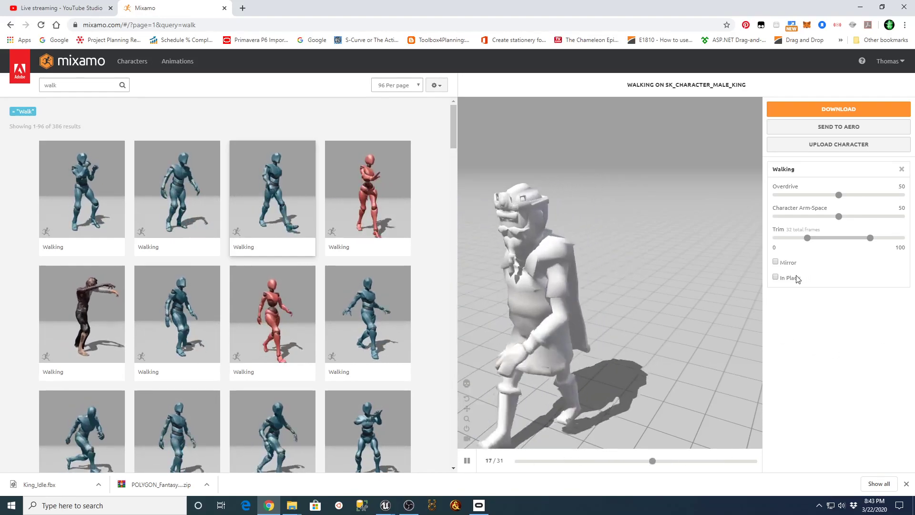
pyautogui.click(776, 277)
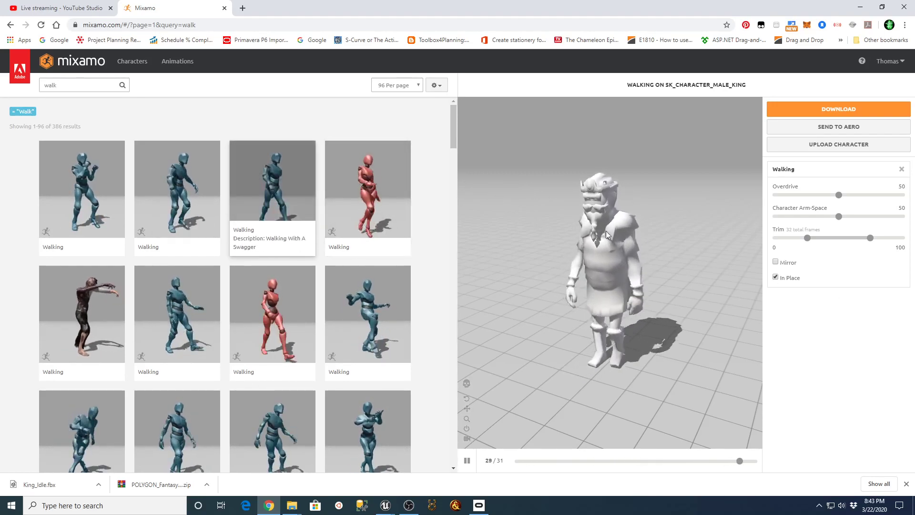
# Step: Download the Walking animation as FBX with skin at 30 fps, saving it as King_Walking.fbx in D:'s Mixamo_Synty_Male_King folder
pyautogui.click(824, 111)
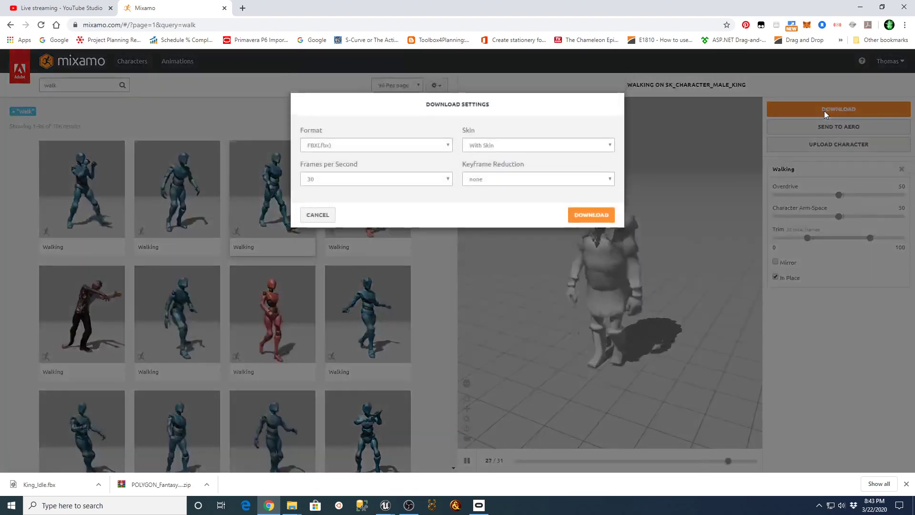
pyautogui.click(590, 220)
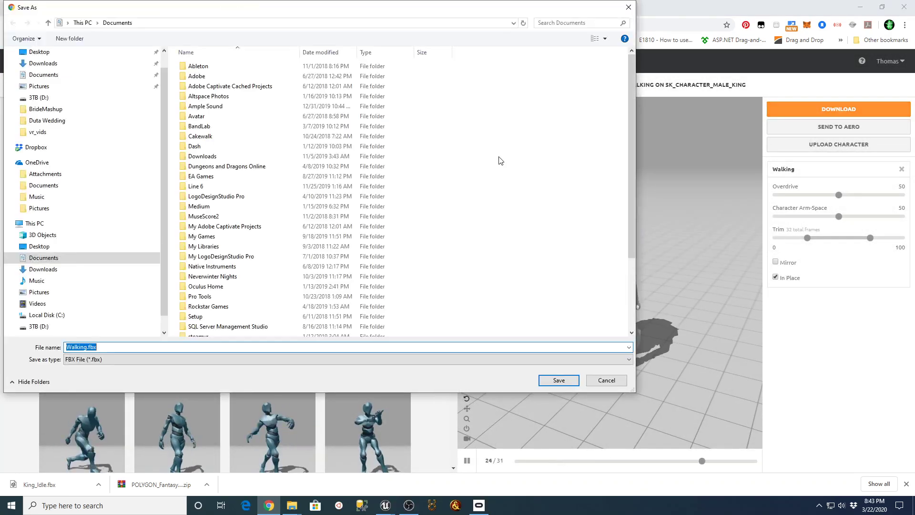
pyautogui.click(33, 326)
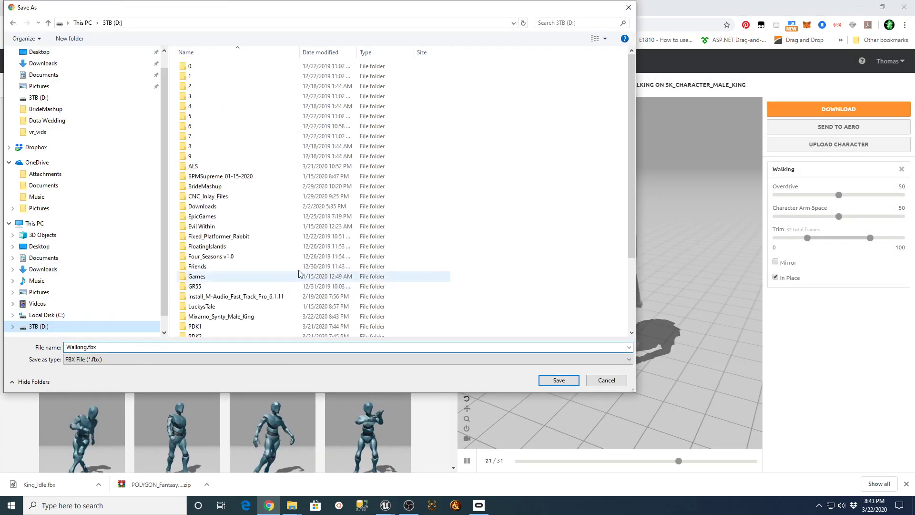
pyautogui.scroll(-1, 309, 282)
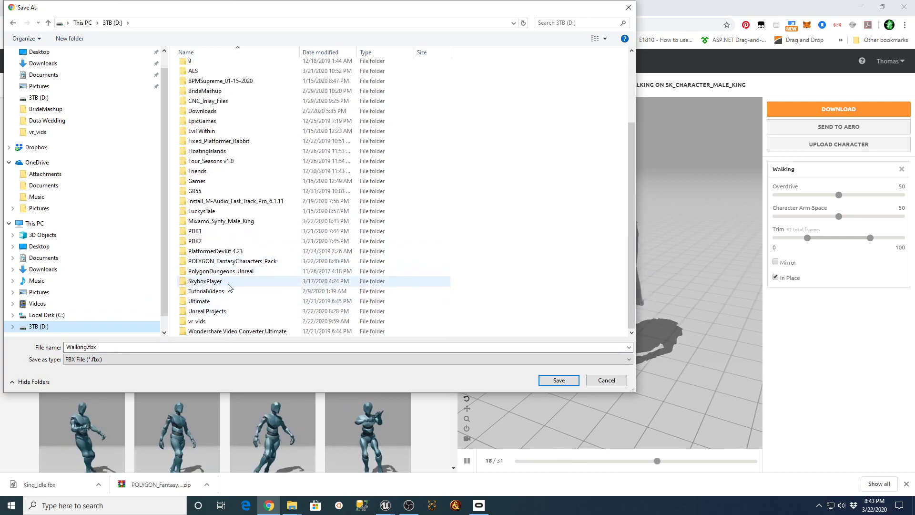
pyautogui.doubleClick(223, 231)
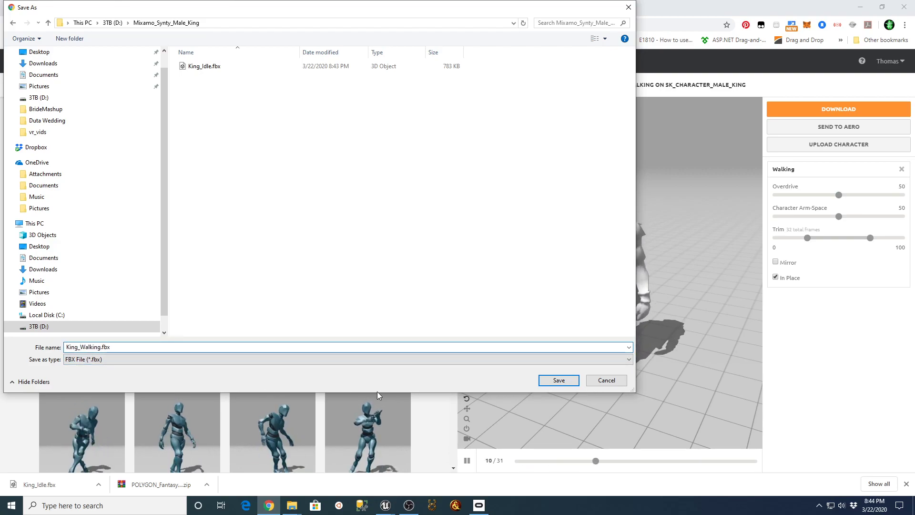
pyautogui.click(559, 381)
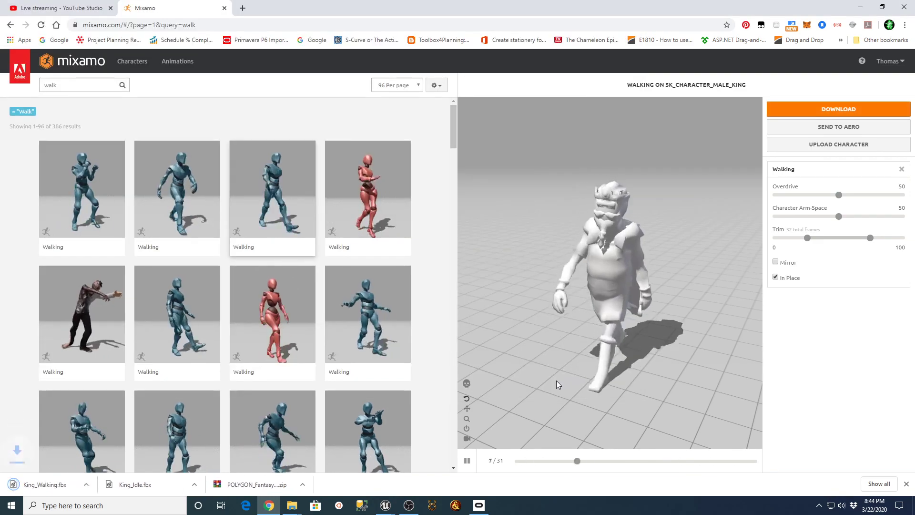
# Step: Search the animations for Run, apply the fourth result, Running, to the King and make it play In Place
pyautogui.click(64, 86)
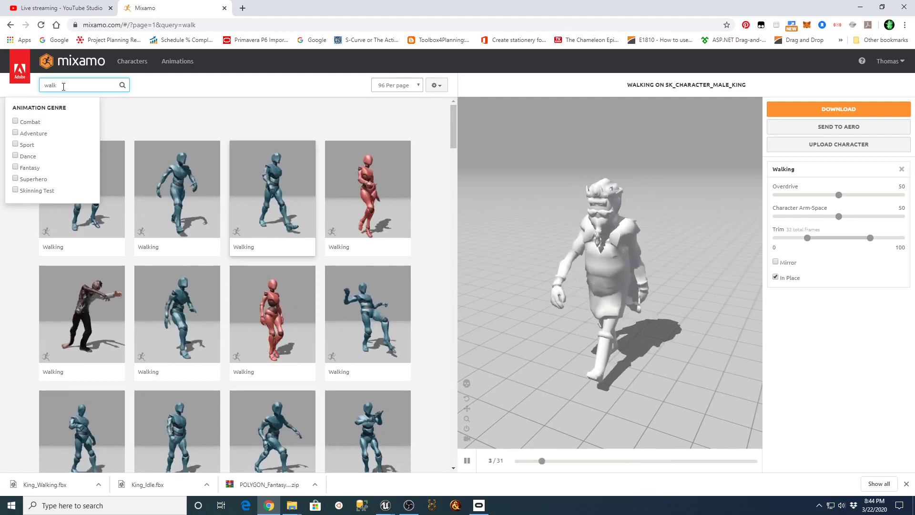
pyautogui.press('BackSpace')
pyautogui.press('BackSpace')
pyautogui.press('BackSpace')
pyautogui.press('BackSpace')
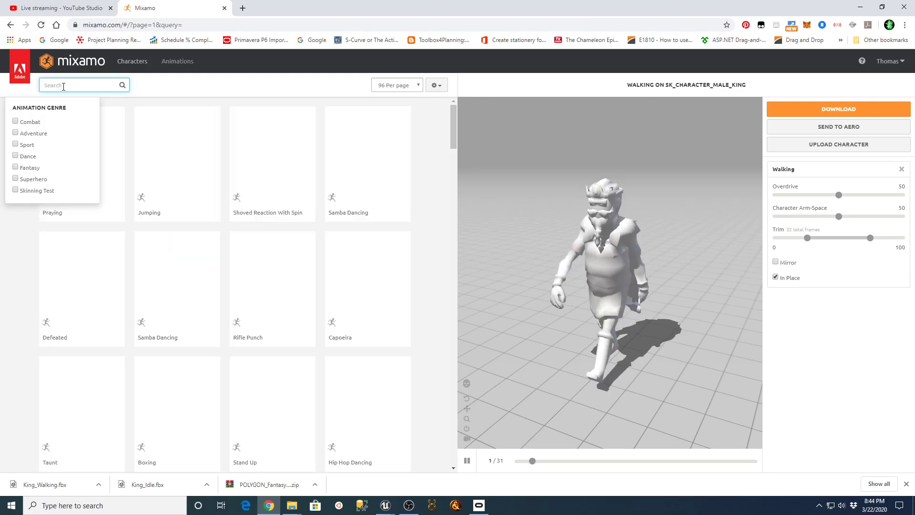
pyautogui.write('Run')
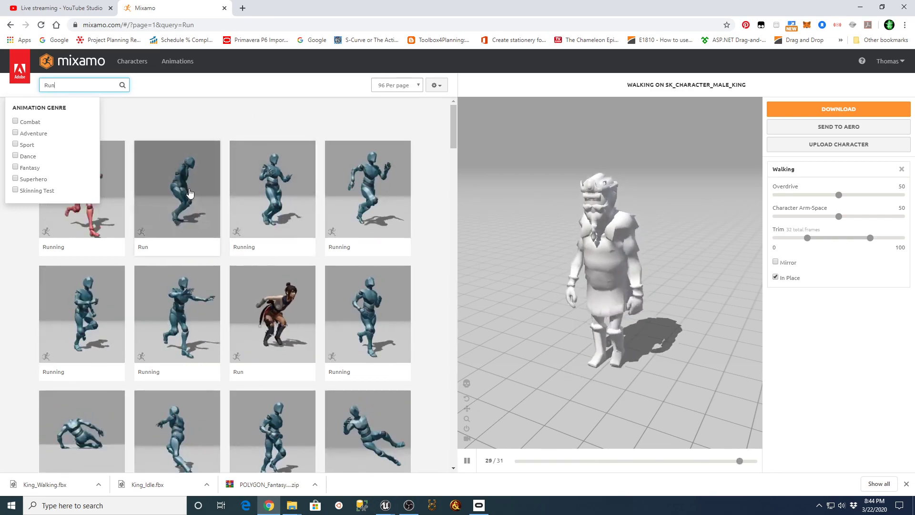
pyautogui.click(266, 186)
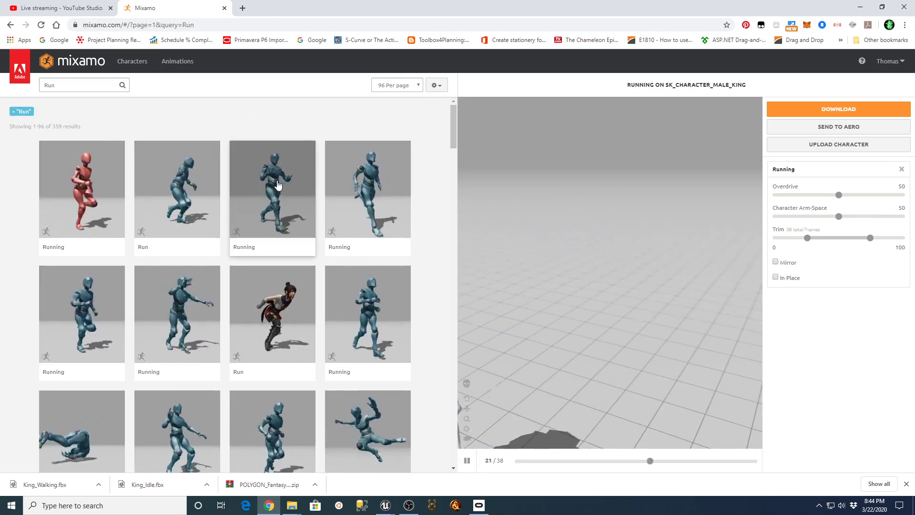
pyautogui.click(362, 186)
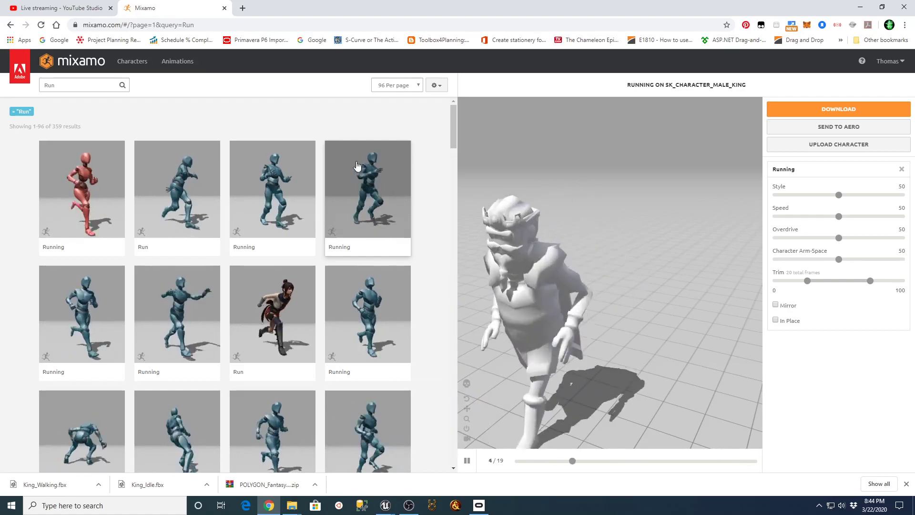
pyautogui.click(776, 320)
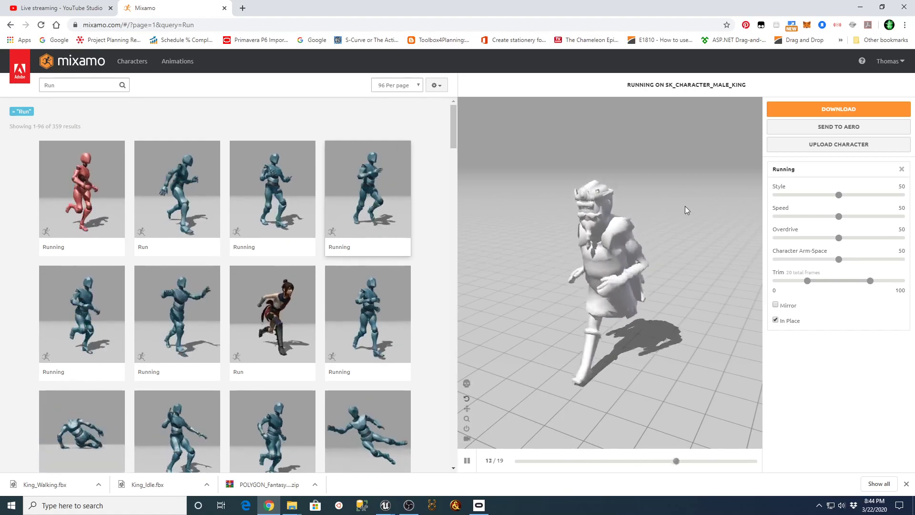
# Step: Download the Running animation as FBX with skin at 30 fps, saving it as King_Running.fbx in D:'s Mixamo_Synty_Male_King folder
pyautogui.click(855, 113)
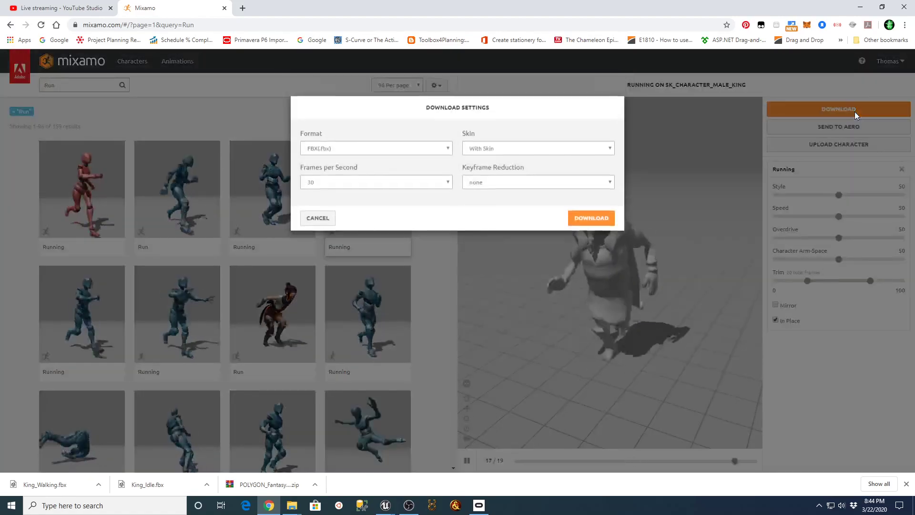
pyautogui.click(610, 221)
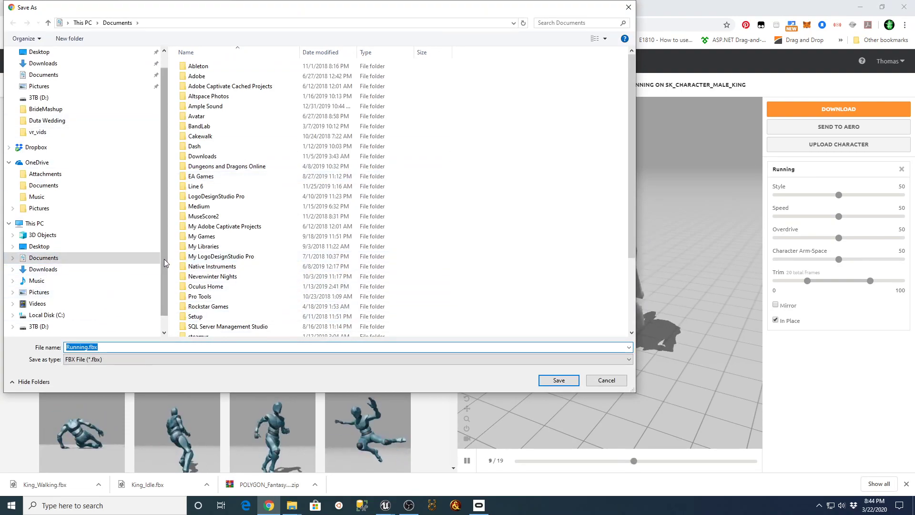
pyautogui.scroll(-1, 154, 326)
pyautogui.click(47, 306)
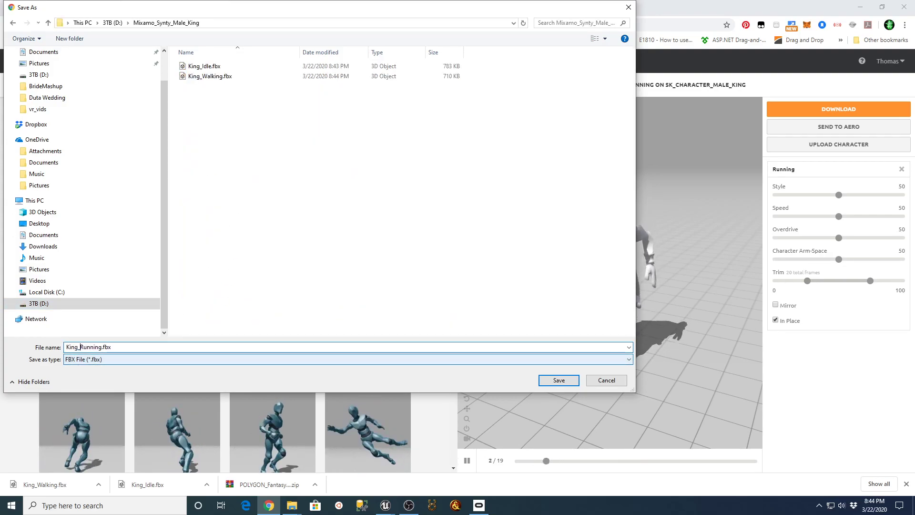
pyautogui.press('Return')
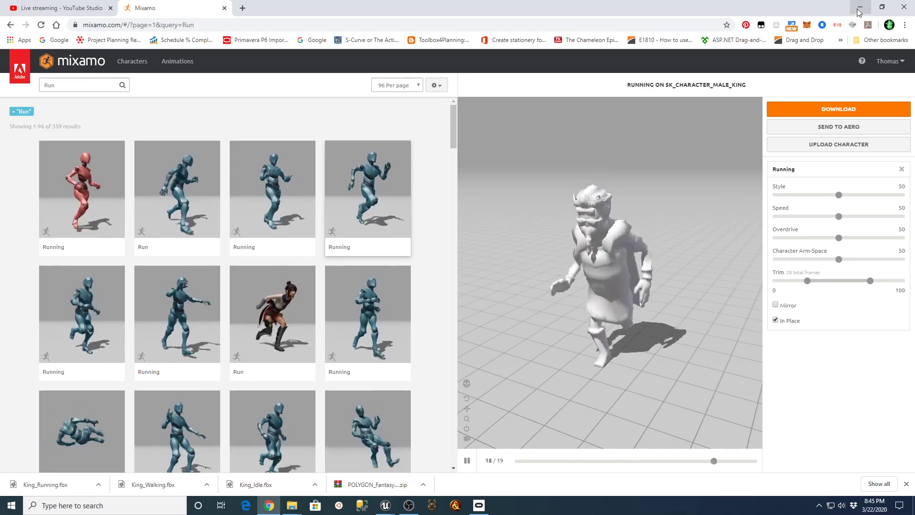
# Step: Switch to Unreal Editor, close the ThirdPerson_IdleRun_2D and Synty_Blendspace2D editors, and open the PolygonFantasyCharacters Animations folder
pyautogui.click(467, 462)
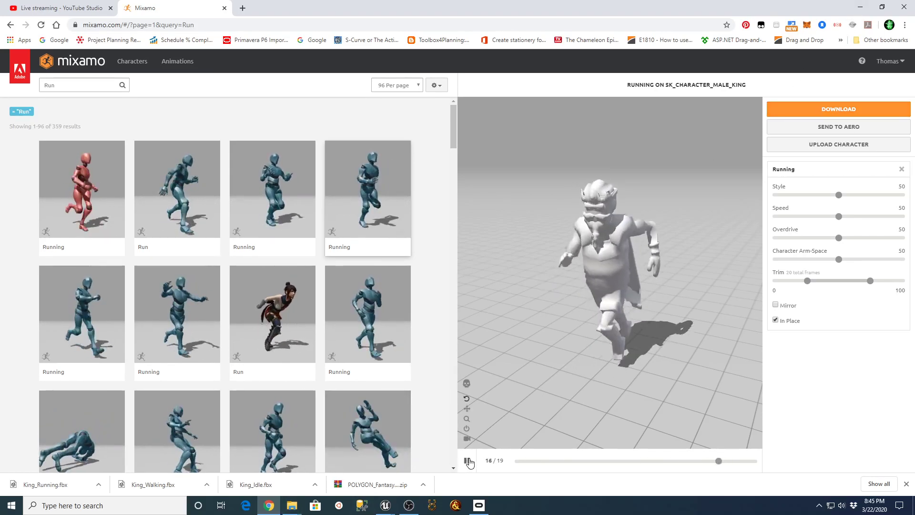
pyautogui.click(859, 6)
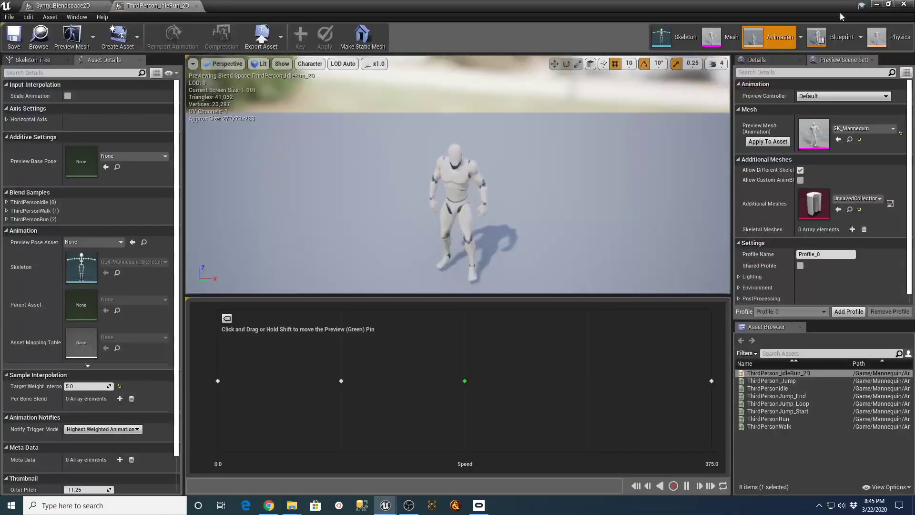
pyautogui.click(196, 7)
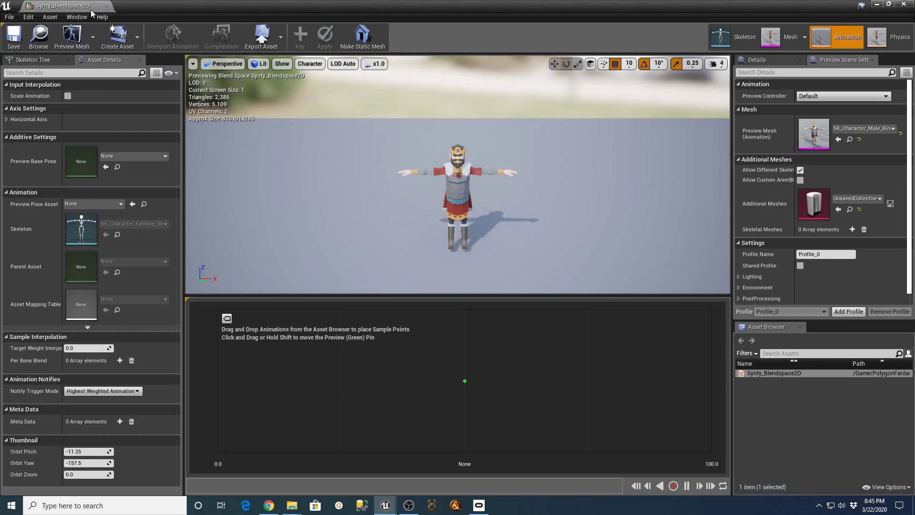
pyautogui.click(107, 7)
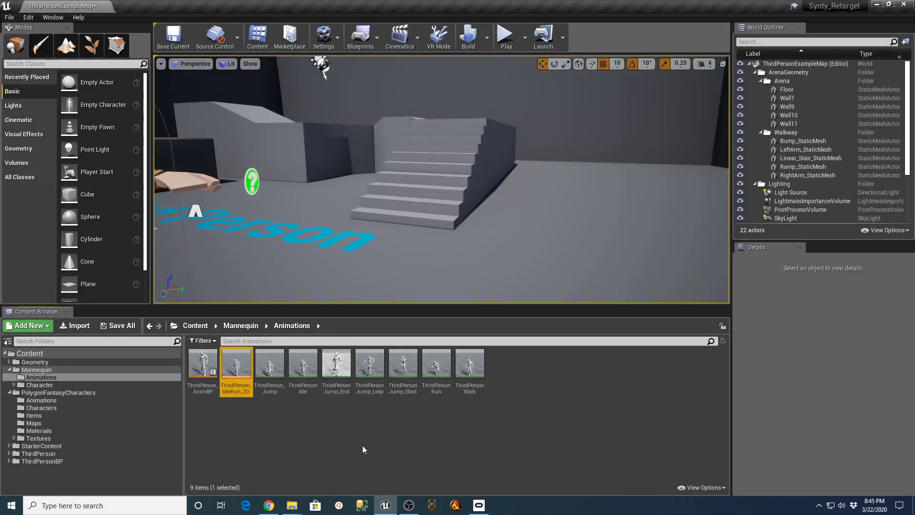
pyautogui.click(38, 400)
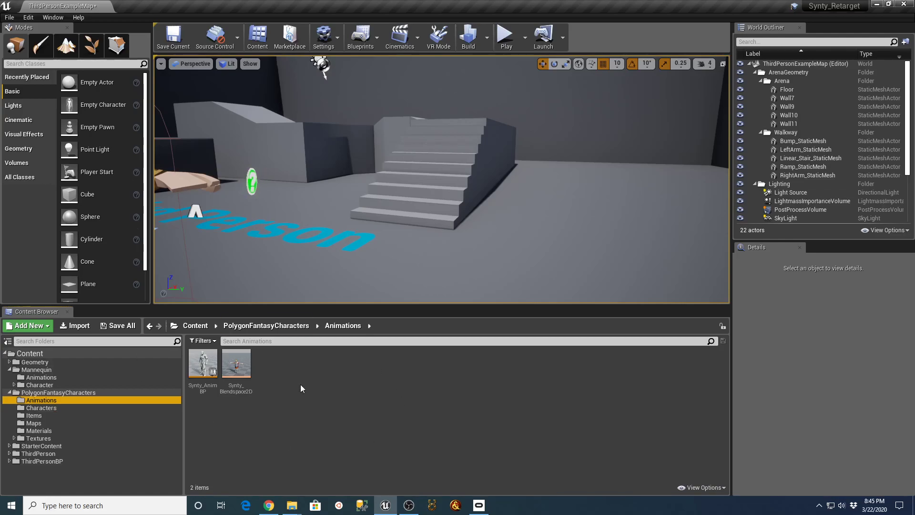
# Step: Switch to File Explorer, open Mixamo_Synty_Male_King on 3TB (D:), and narrow the window to uncover Unreal's Animations folder
pyautogui.click(292, 505)
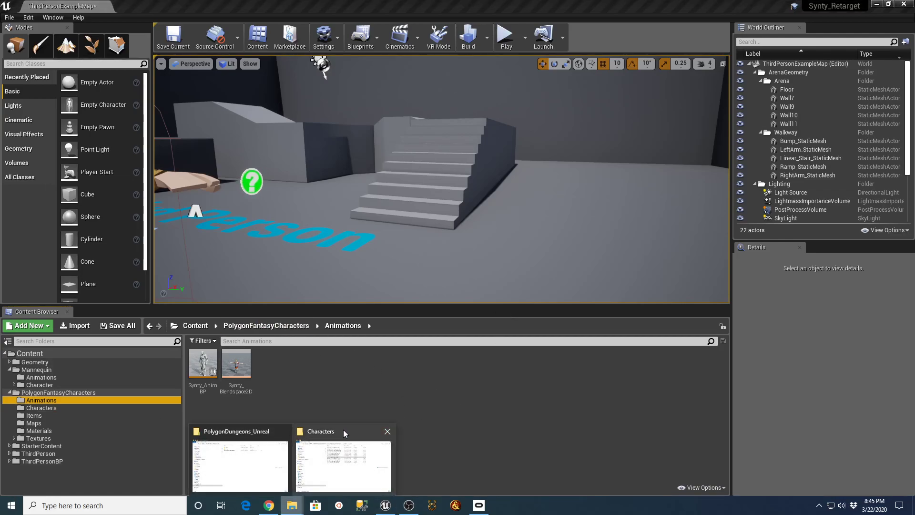
pyautogui.click(362, 429)
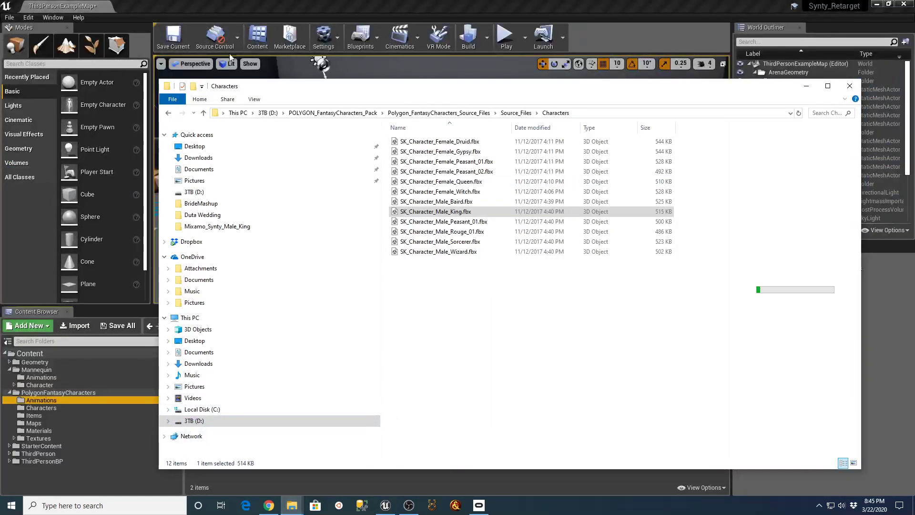
pyautogui.click(194, 421)
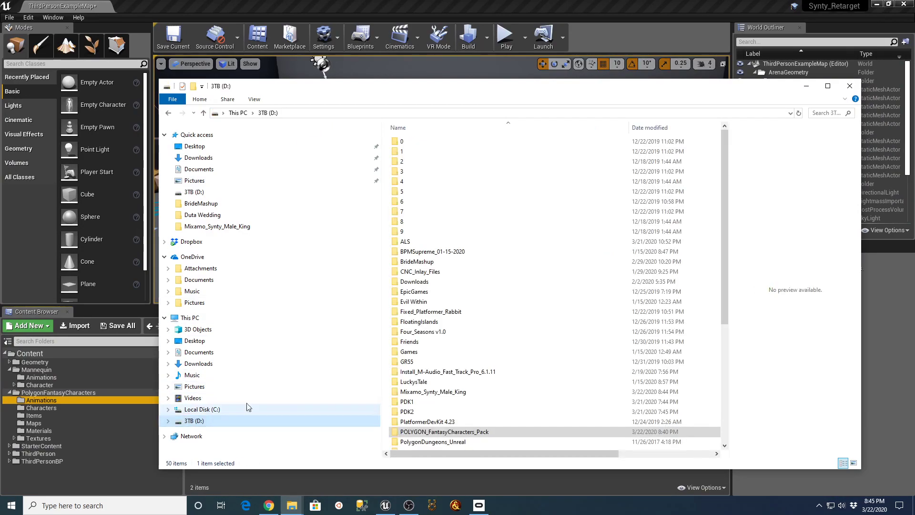
pyautogui.click(433, 392)
pyautogui.doubleClick(433, 396)
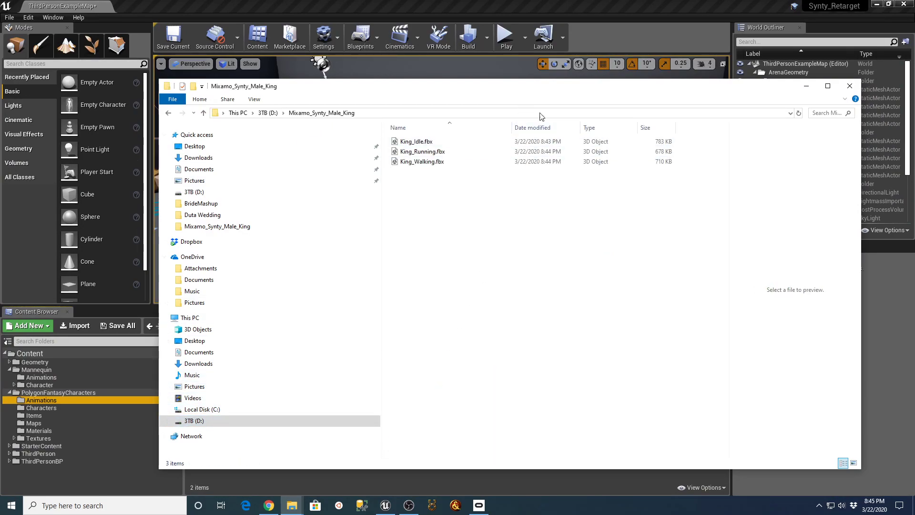
pyautogui.moveTo(157, 242); pyautogui.dragTo(415, 169)
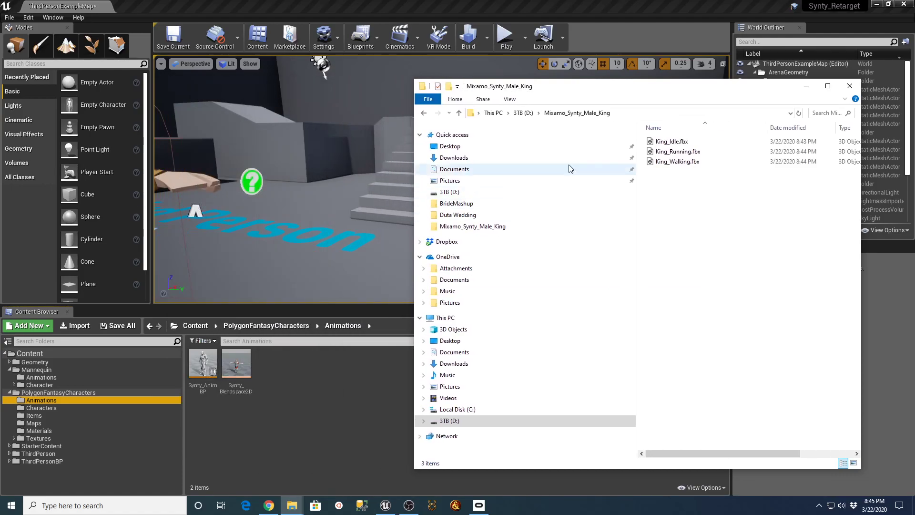
# Step: Import King_Idle, King_Running and King_Walking into the Animations folder with meshes and animations, using SK_Character_Fantasy_Skeleton for all
pyautogui.keyDown('shift'); pyautogui.click(677, 162); pyautogui.keyUp('shift')
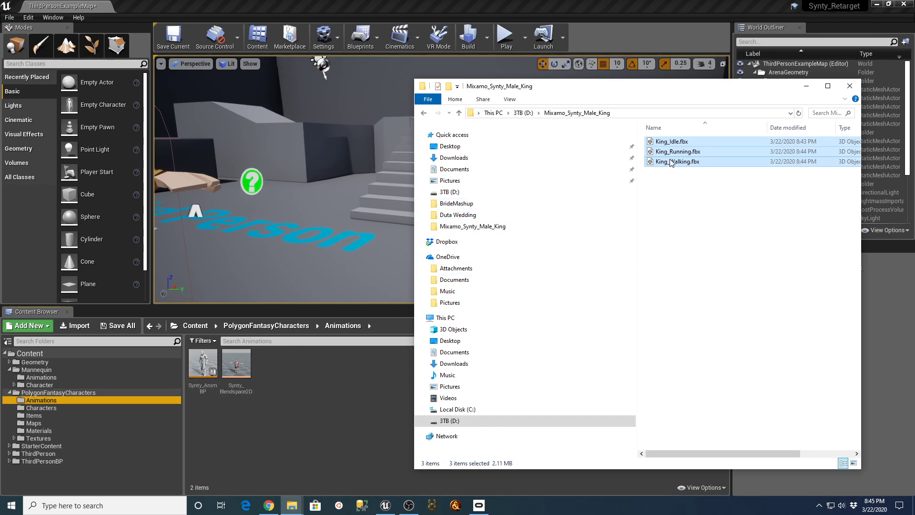
pyautogui.moveTo(693, 245); pyautogui.dragTo(360, 417)
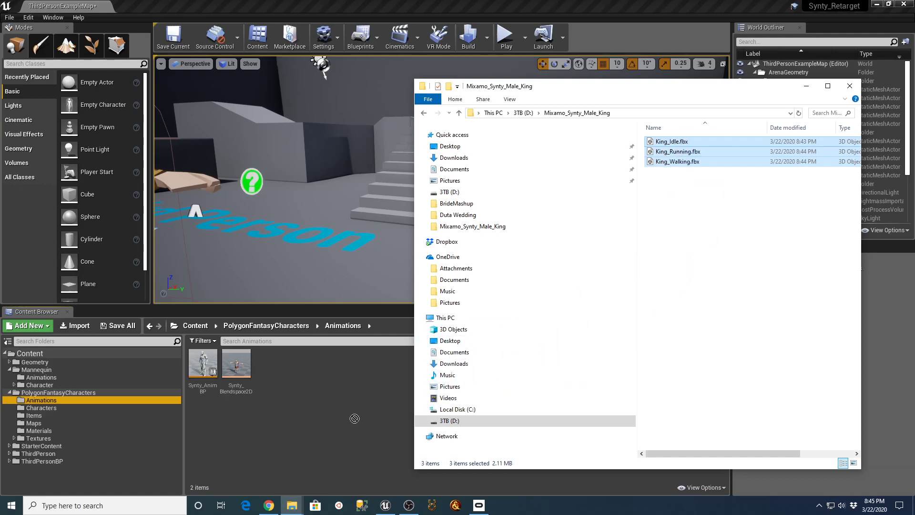
pyautogui.moveTo(280, 423); pyautogui.dragTo(279, 422)
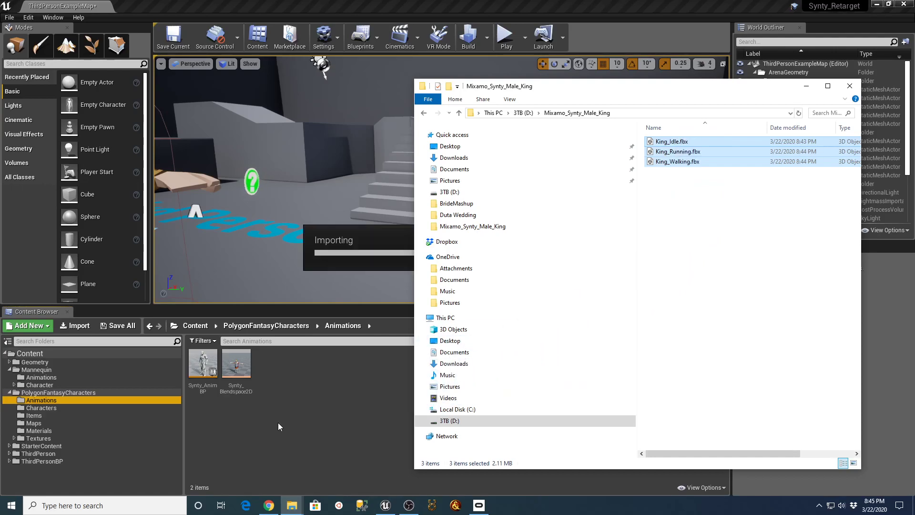
pyautogui.click(807, 86)
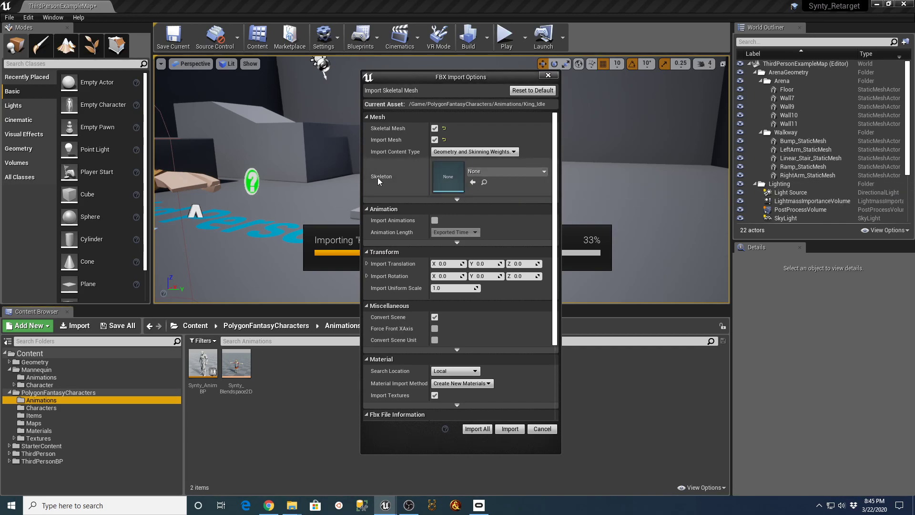
pyautogui.click(507, 171)
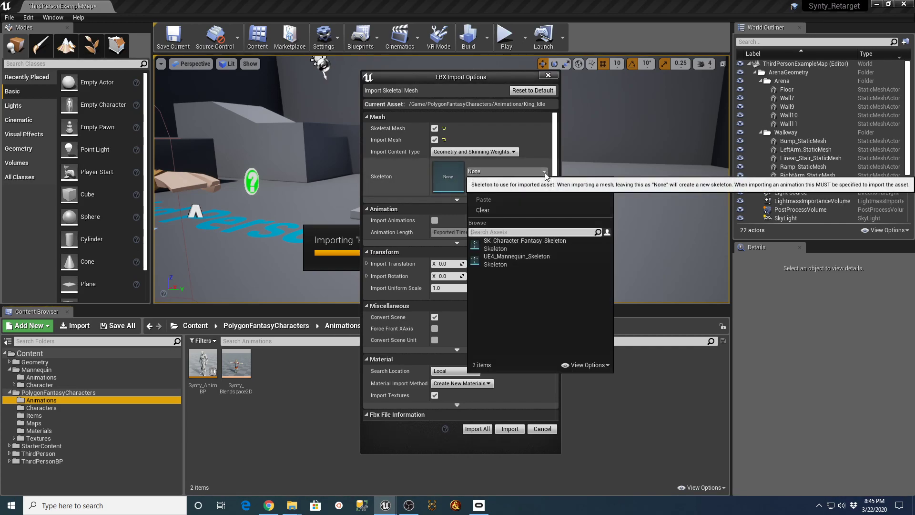
pyautogui.click(511, 248)
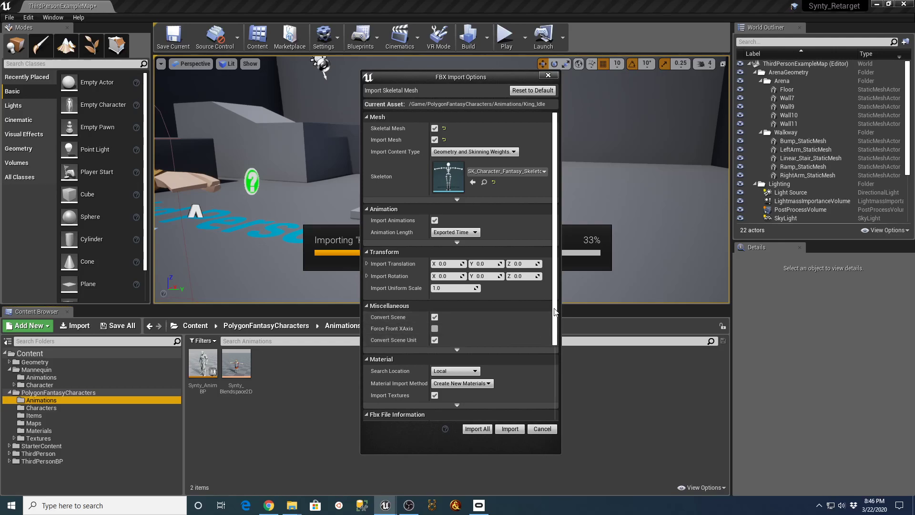
pyautogui.moveTo(556, 307); pyautogui.dragTo(557, 236)
pyautogui.click(478, 429)
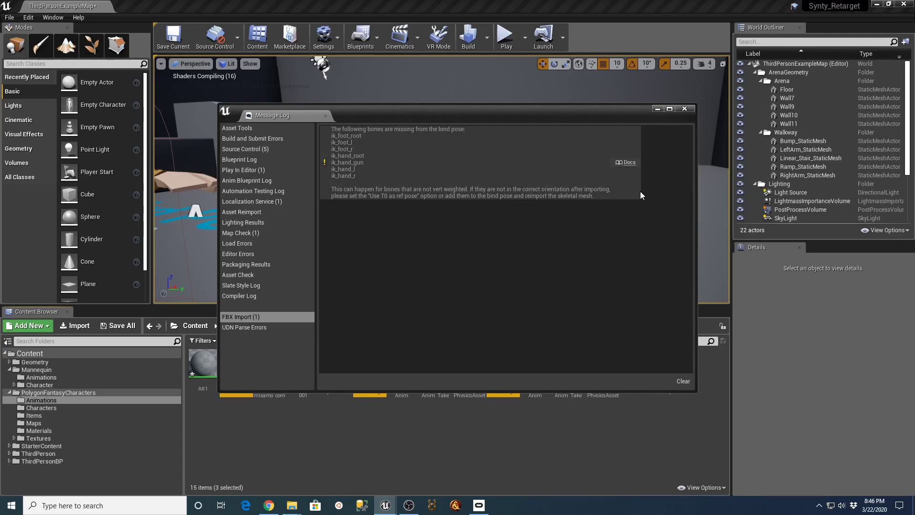
pyautogui.click(689, 109)
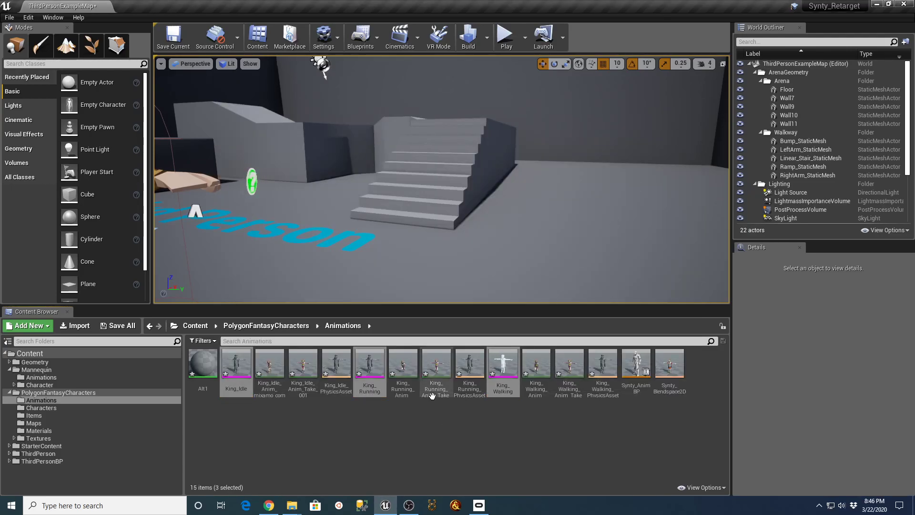
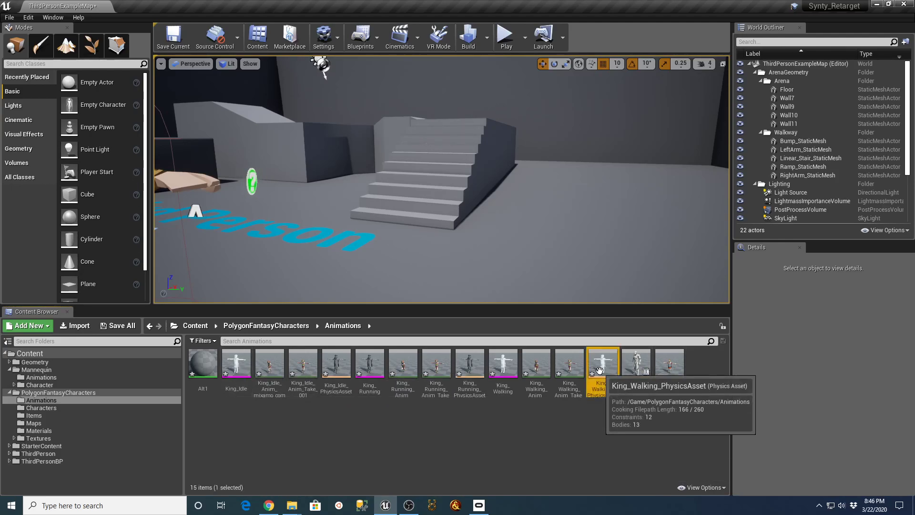
# Step: Force delete all the newly imported King assets and the Alt1 material, keeping Synty_AnimBP and Synty_Blendspace2D
pyautogui.click(602, 366)
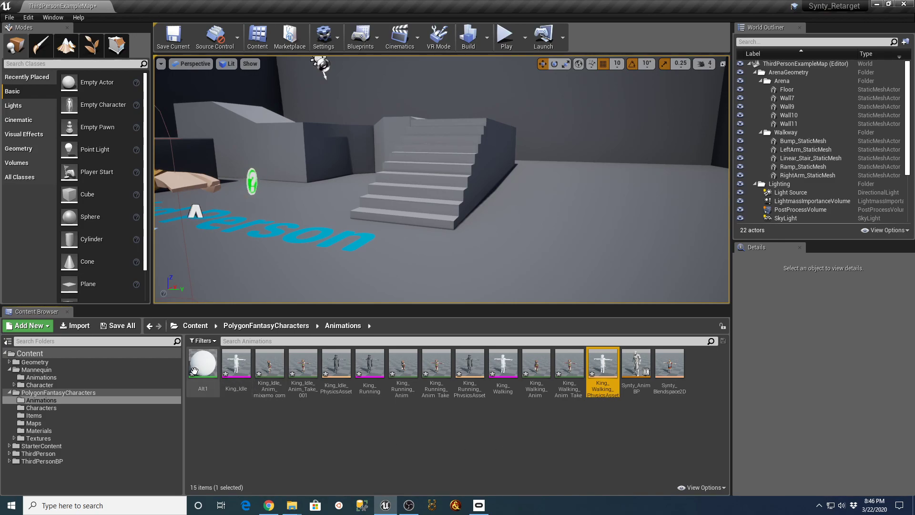
pyautogui.keyDown('shift'); pyautogui.click(203, 365); pyautogui.keyUp('shift')
pyautogui.press('Delete')
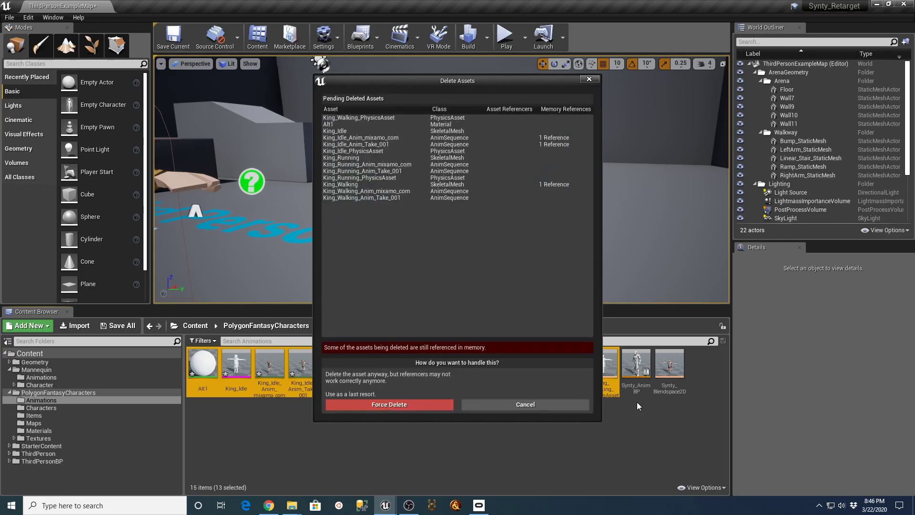
pyautogui.click(389, 404)
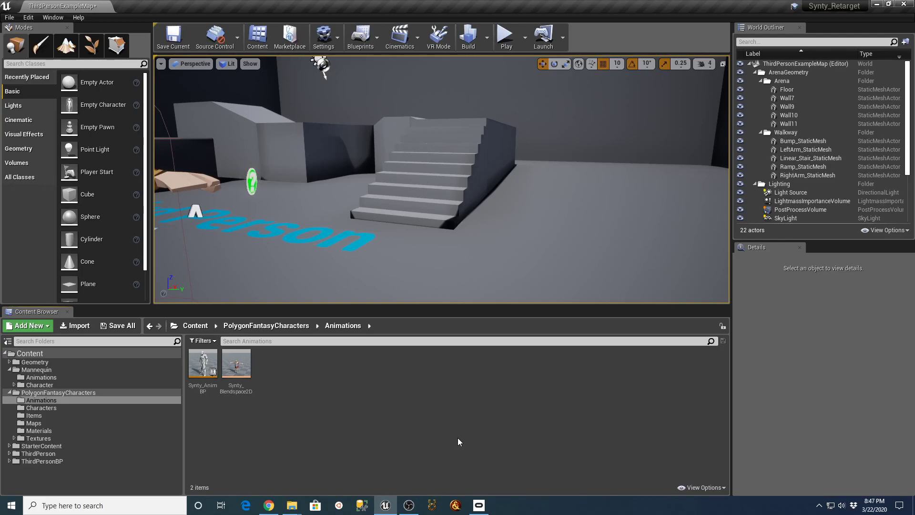
# Step: Start importing King_Idle.fbx, King_Running.fbx and King_Walking.fbx from Mixamo_Synty_Male_King into the Animations folder again
pyautogui.moveTo(294, 509)
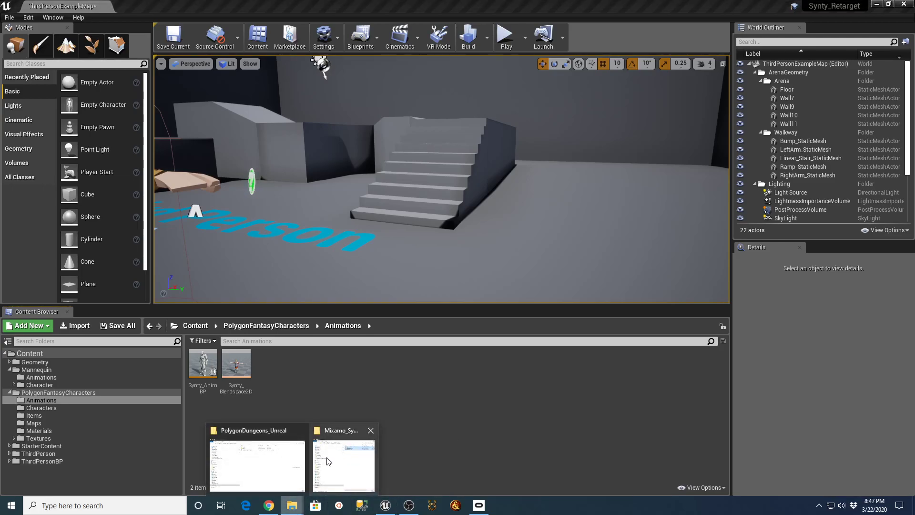
pyautogui.click(339, 449)
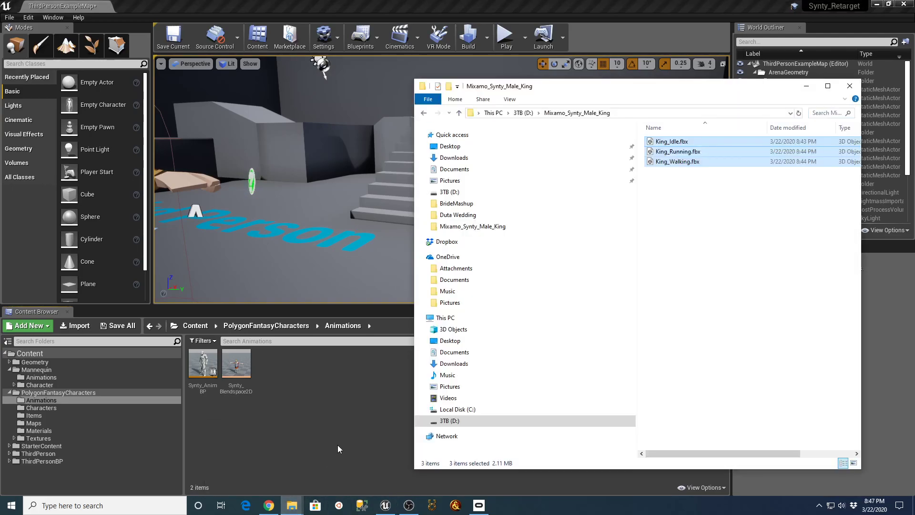
pyautogui.click(679, 143)
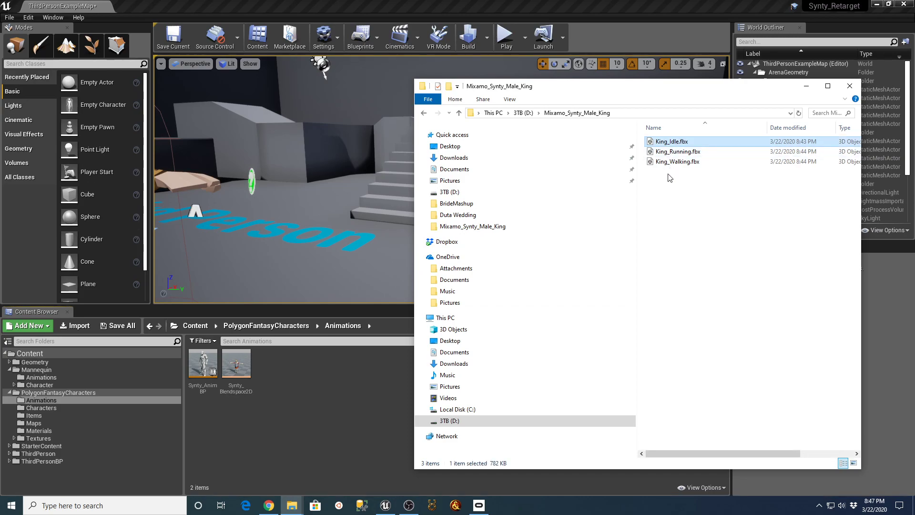
pyautogui.keyDown('shift'); pyautogui.click(671, 163); pyautogui.keyUp('shift')
pyautogui.moveTo(678, 144); pyautogui.dragTo(346, 365)
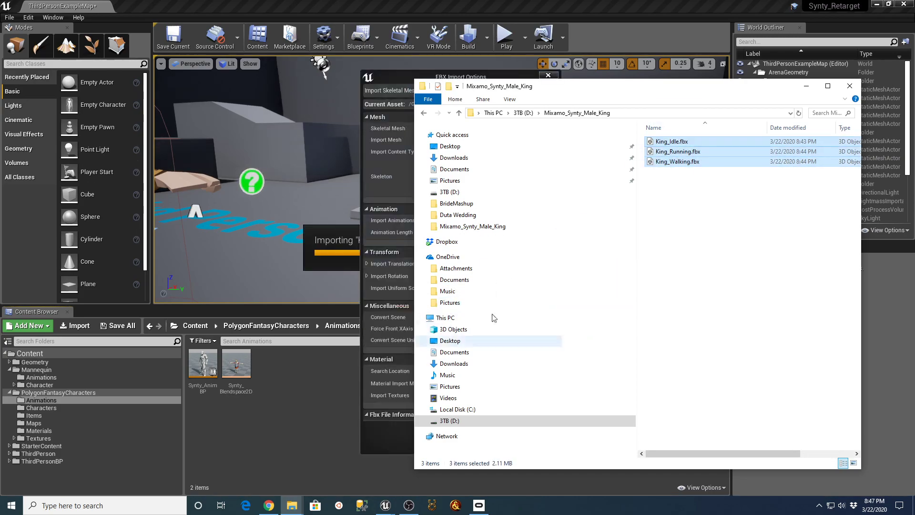
pyautogui.click(815, 88)
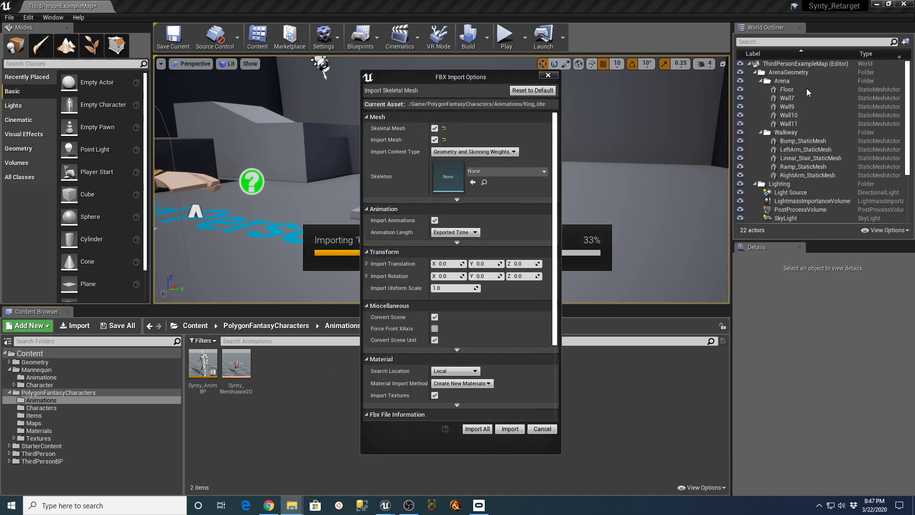
# Step: Import all three King files as animations only, with Import Mesh disabled and SK_Character_Fantasy_Skeleton as the skeleton
pyautogui.click(543, 172)
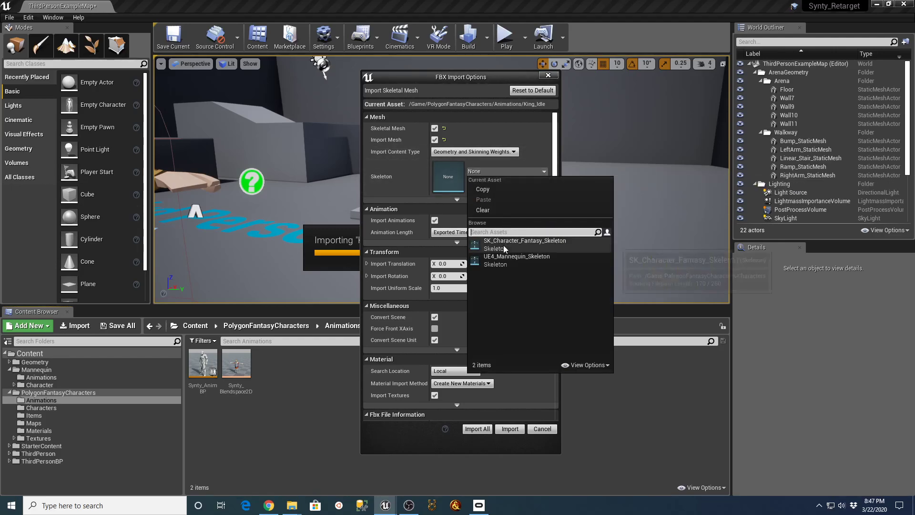
pyautogui.click(520, 237)
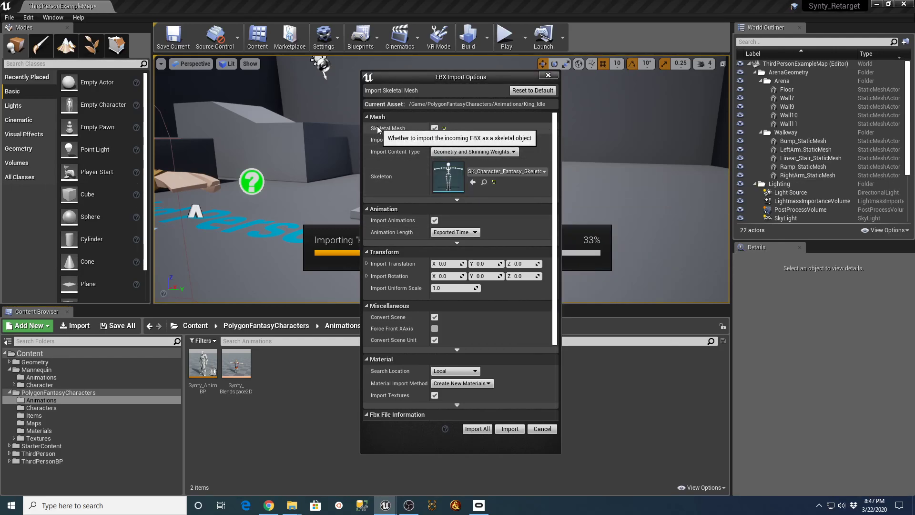
pyautogui.click(436, 128)
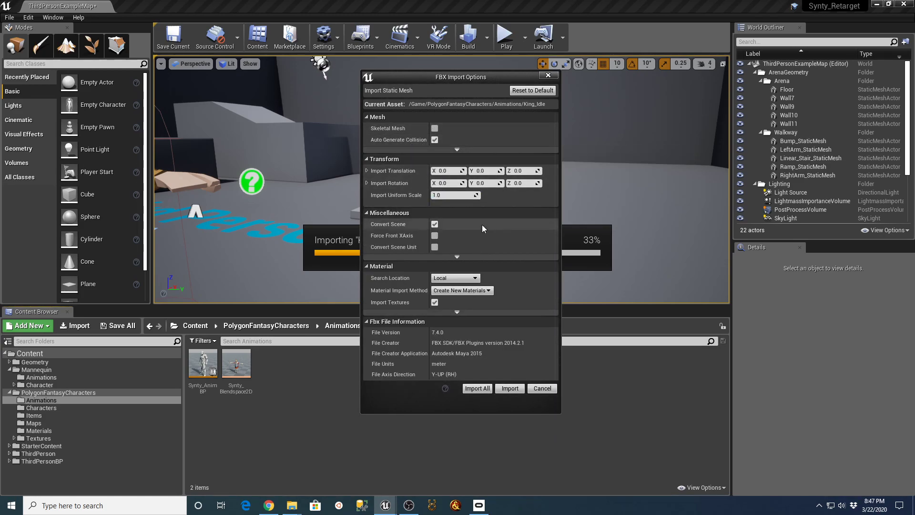
pyautogui.click(435, 129)
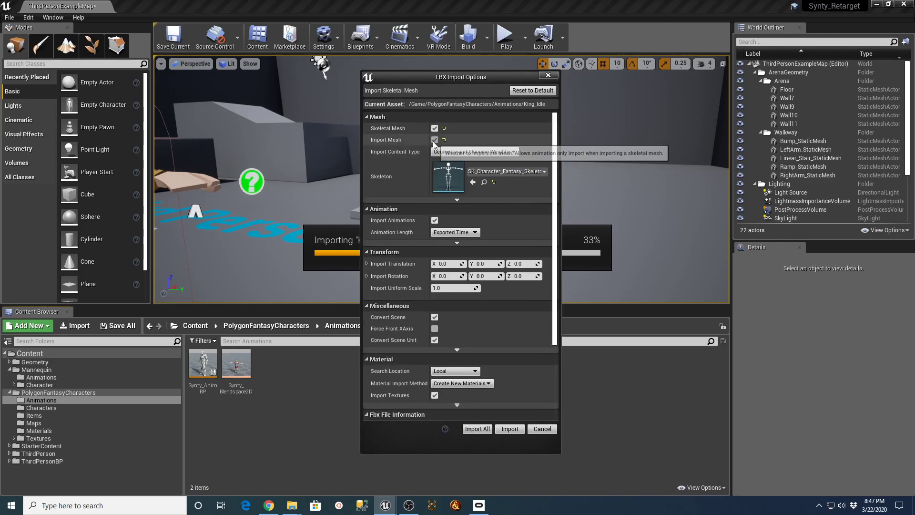
pyautogui.click(435, 140)
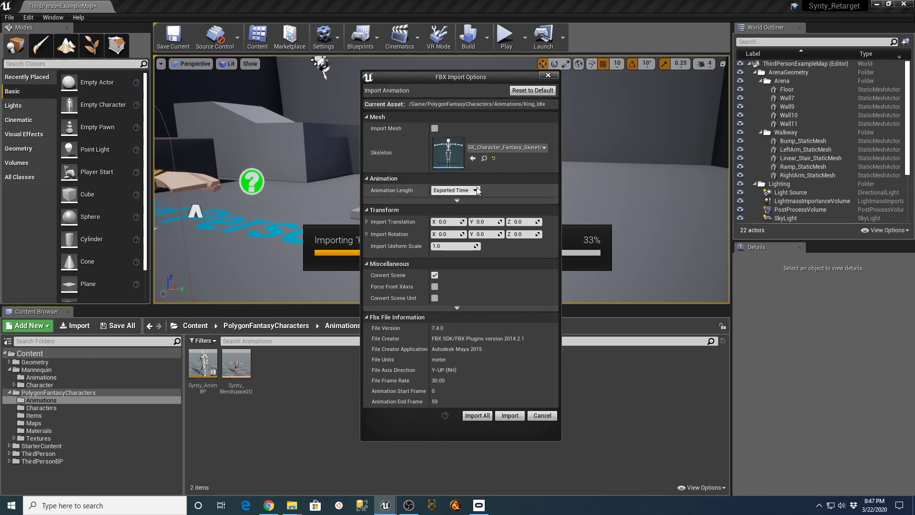
pyautogui.click(435, 129)
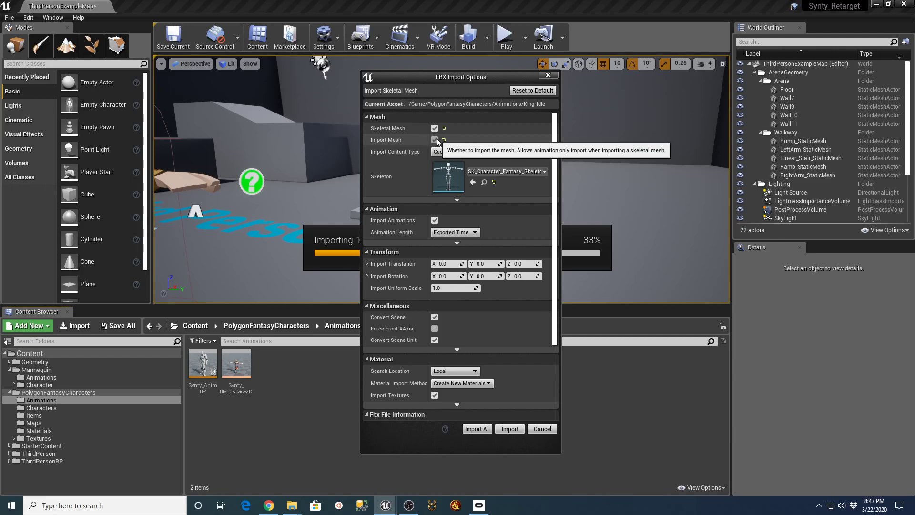
pyautogui.click(434, 128)
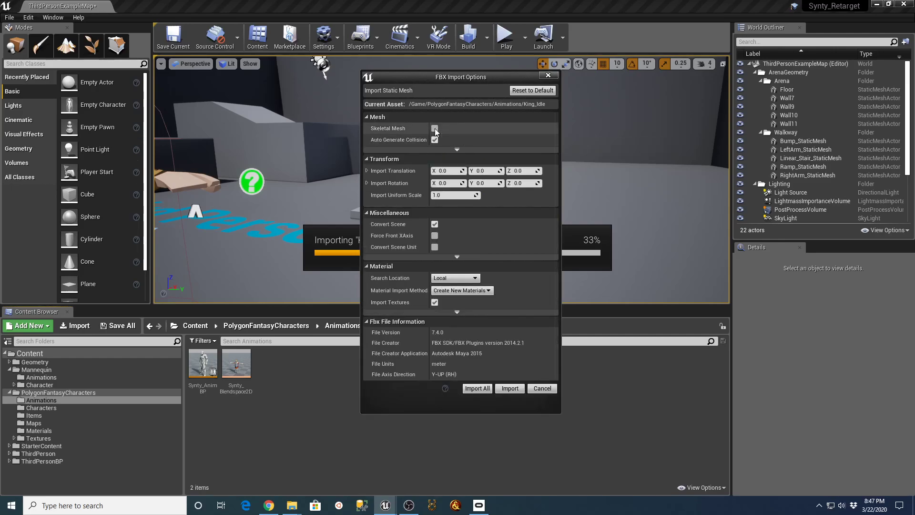
pyautogui.click(435, 129)
pyautogui.click(434, 141)
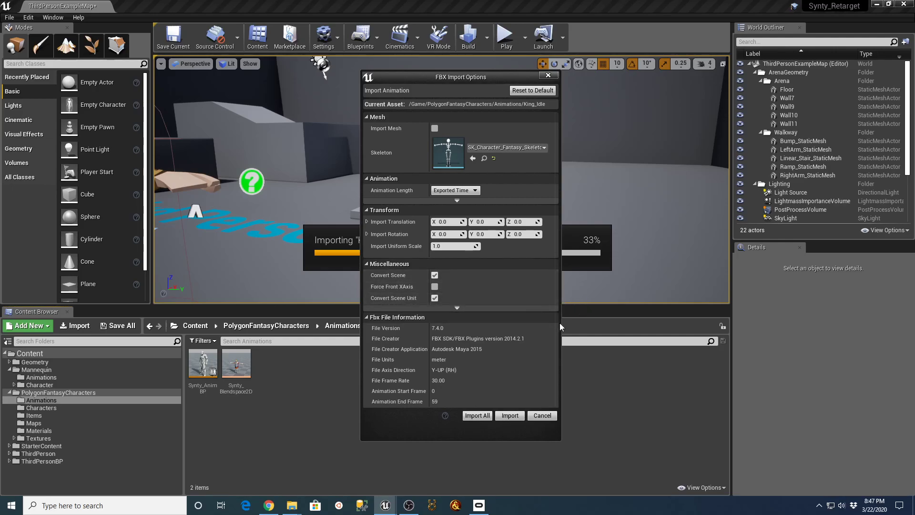
pyautogui.click(476, 416)
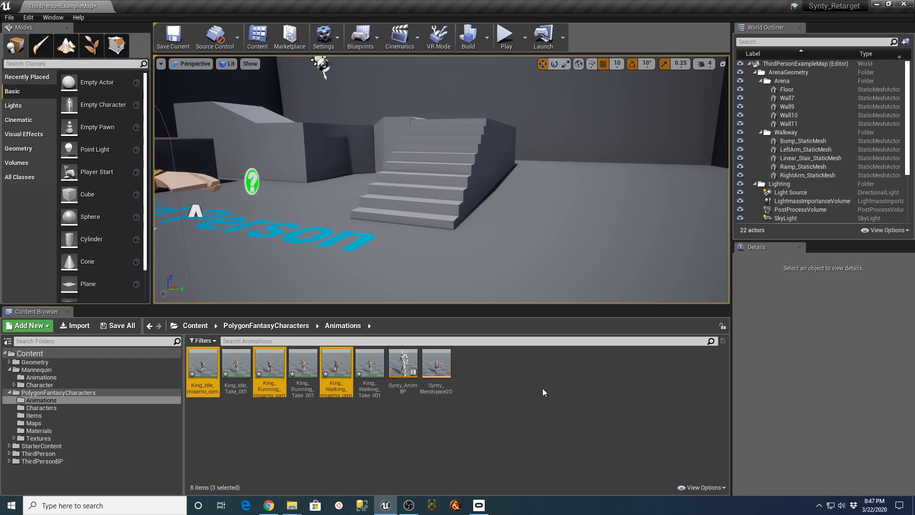
# Step: Apply SK_Character_Male_King as the preview mesh of the King_Idle_mixamo_com animation, then save and close the asset
pyautogui.click(443, 426)
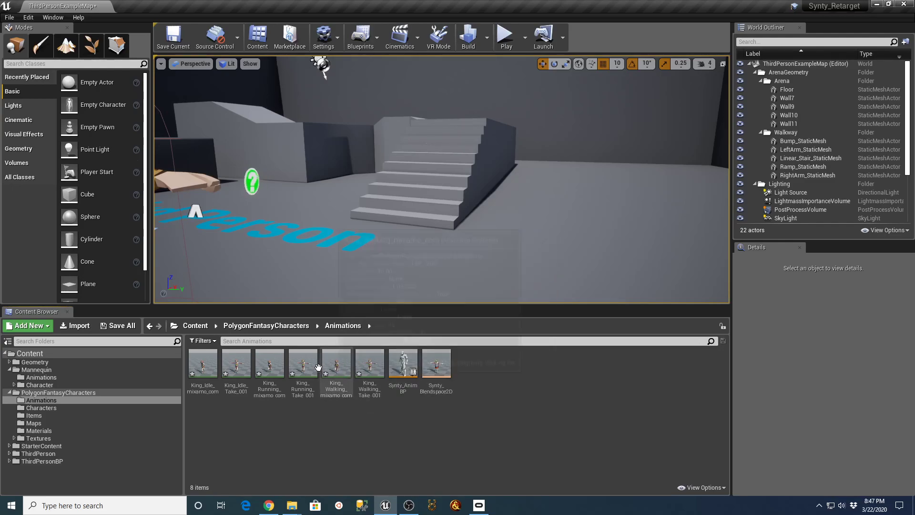
pyautogui.doubleClick(205, 367)
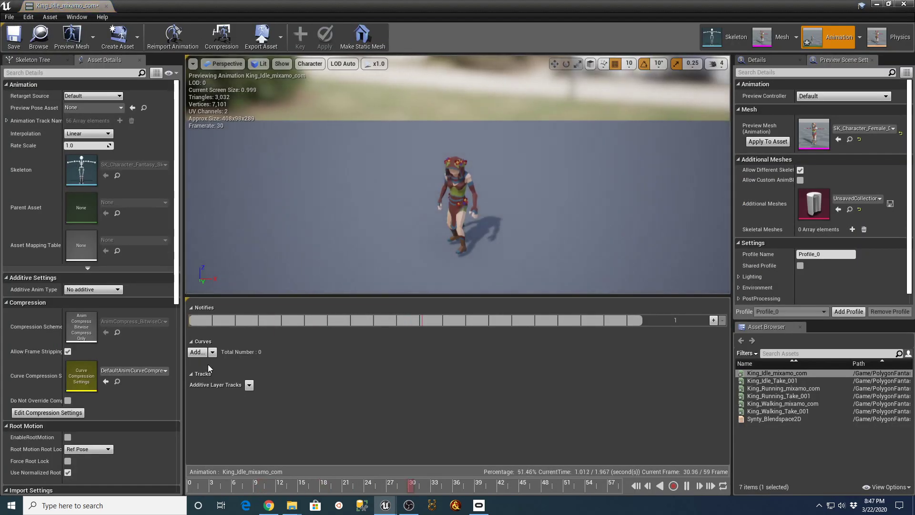
pyautogui.click(86, 40)
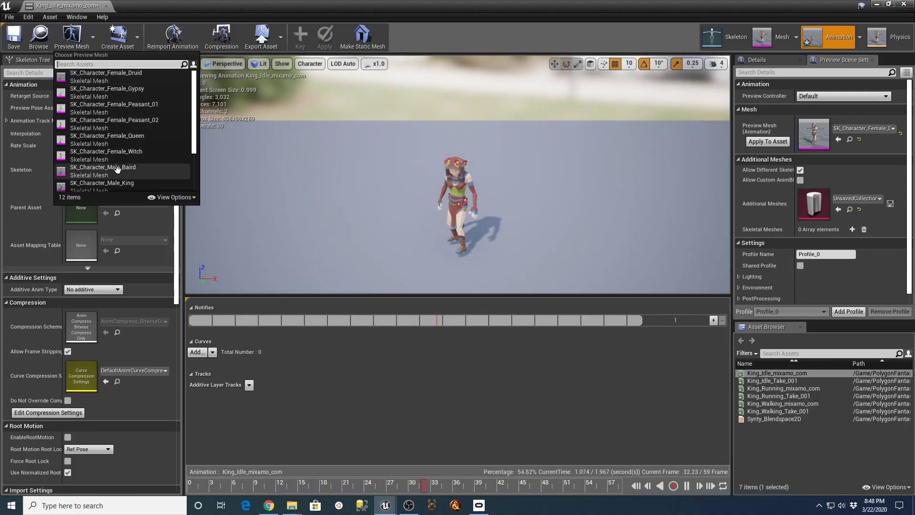
pyautogui.click(132, 189)
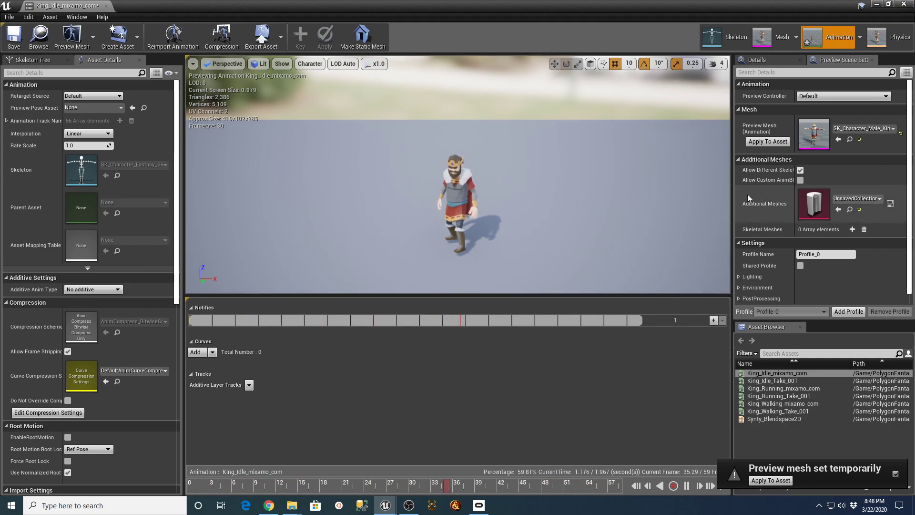
pyautogui.click(766, 141)
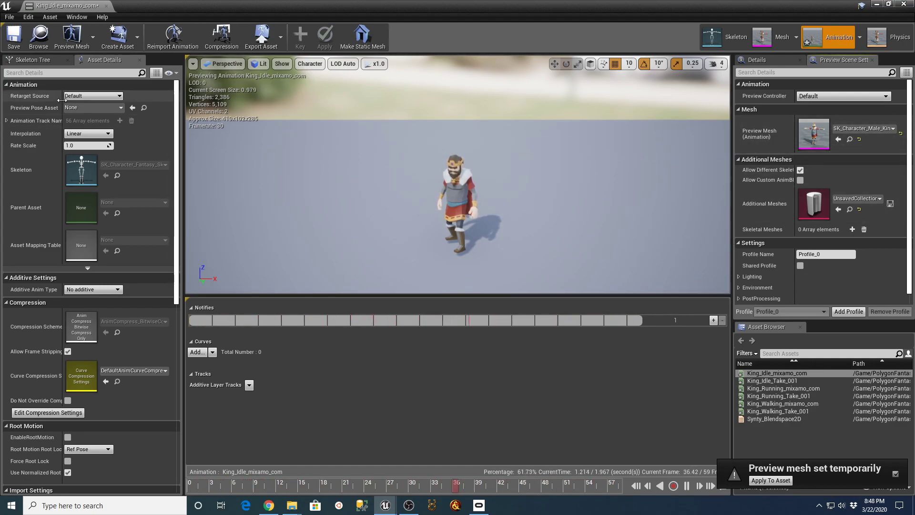
pyautogui.click(14, 36)
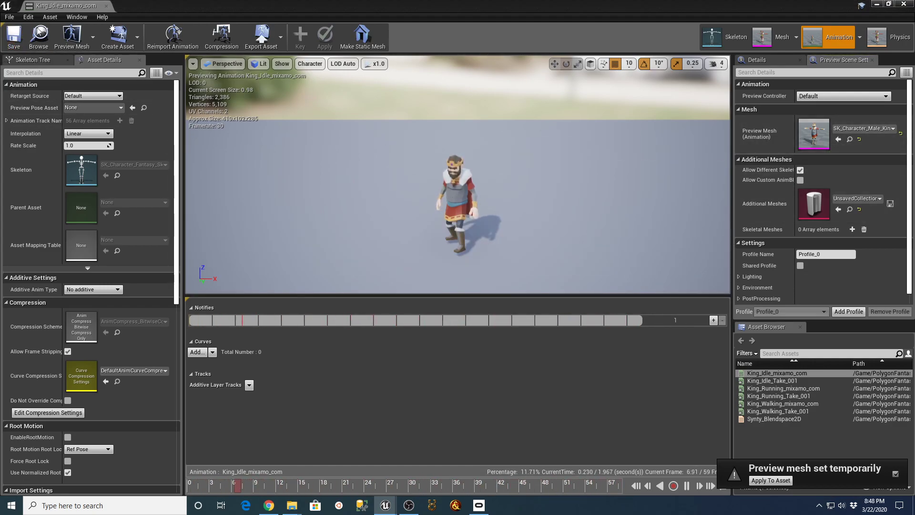
pyautogui.click(106, 5)
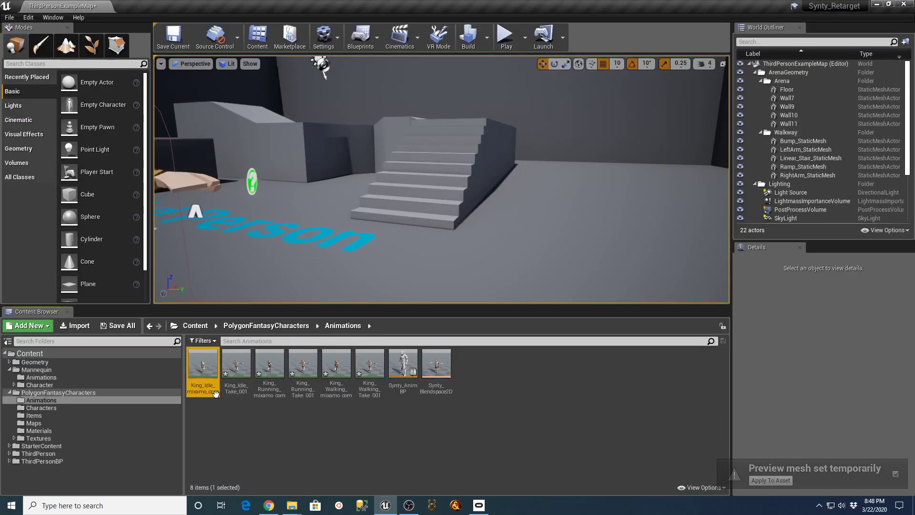
# Step: Check the King_Idle_Take_001 animation and force delete King_Idle_Take_001, King_Running_Take_001 and King_Walking_Take_001 from the Animations folder
pyautogui.doubleClick(237, 370)
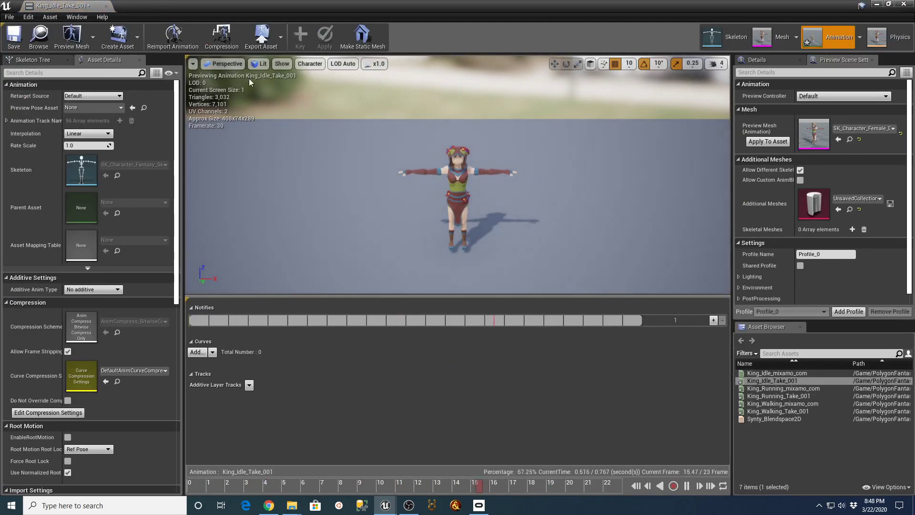
pyautogui.click(106, 7)
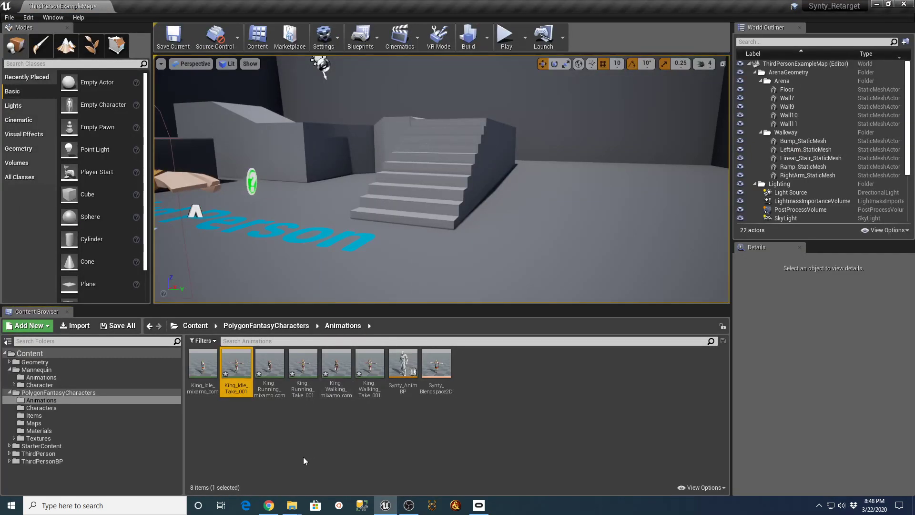
pyautogui.press('Delete')
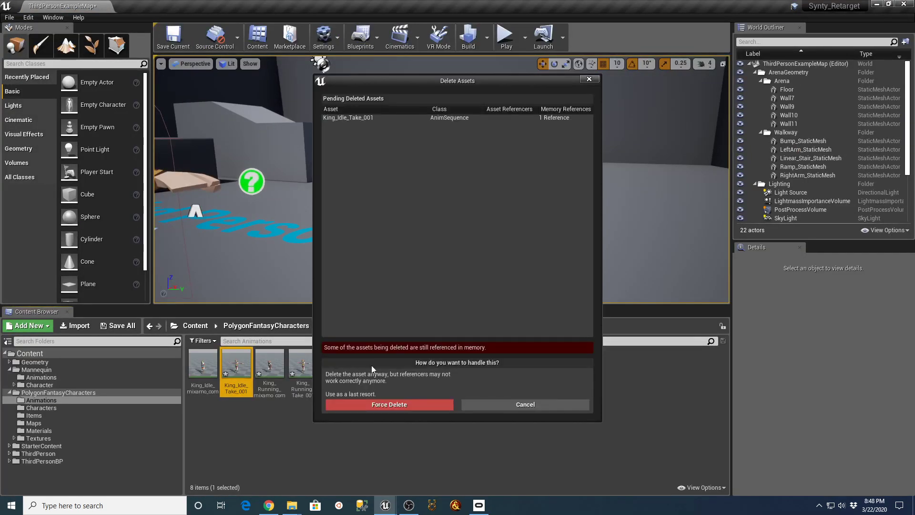
pyautogui.click(413, 404)
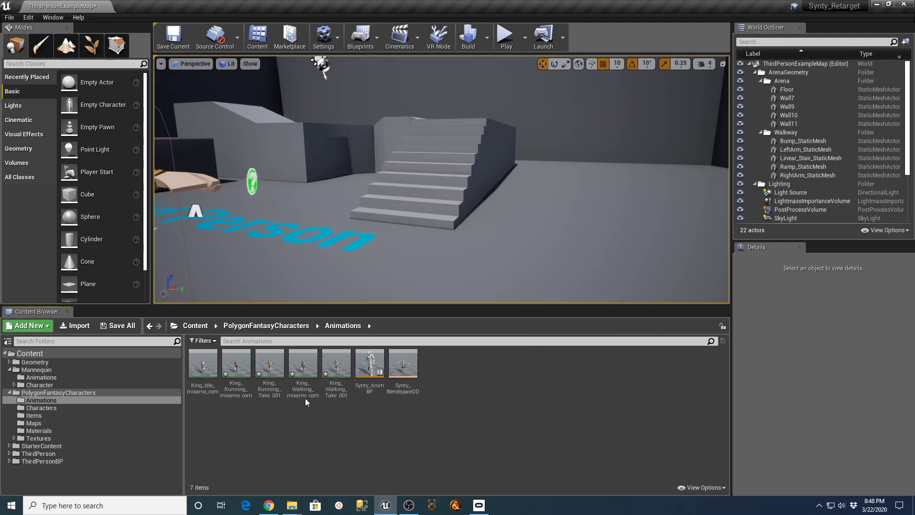
pyautogui.click(269, 369)
pyautogui.press('Delete')
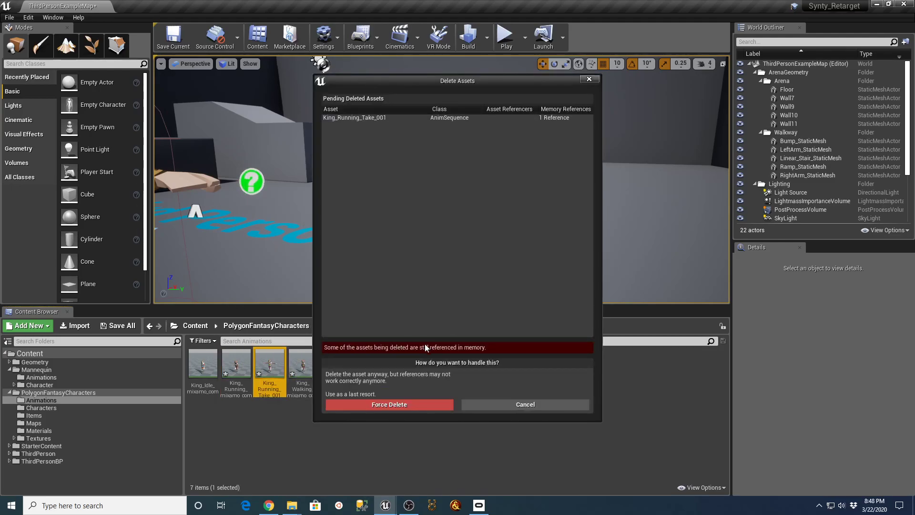
pyautogui.click(409, 404)
pyautogui.click(301, 378)
pyautogui.press('Delete')
pyautogui.click(382, 404)
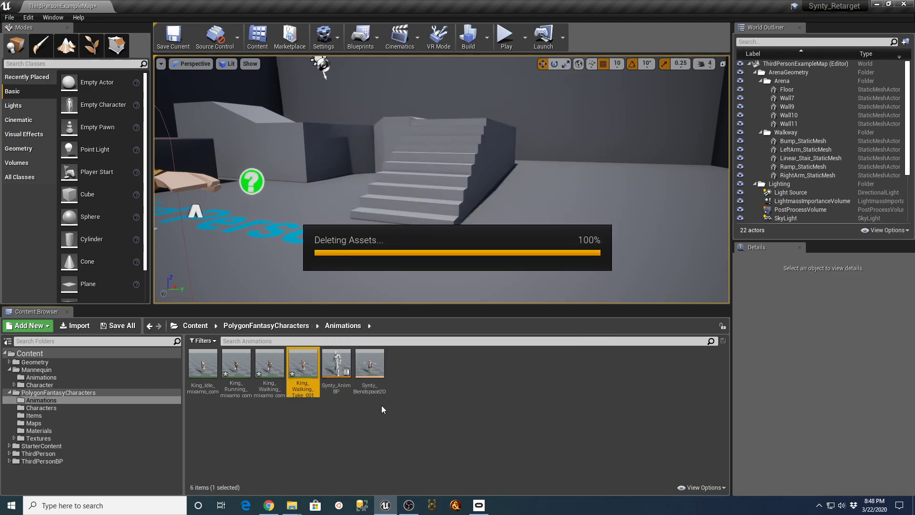
# Step: Apply SK_Character_Male_King as the preview mesh of the King_Running_mixamo_com animation and close its editor
pyautogui.doubleClick(236, 363)
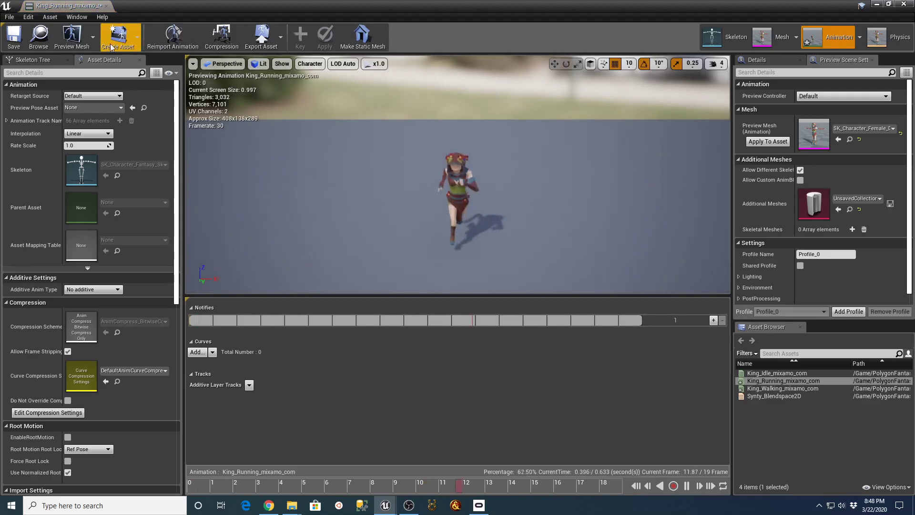
pyautogui.click(92, 38)
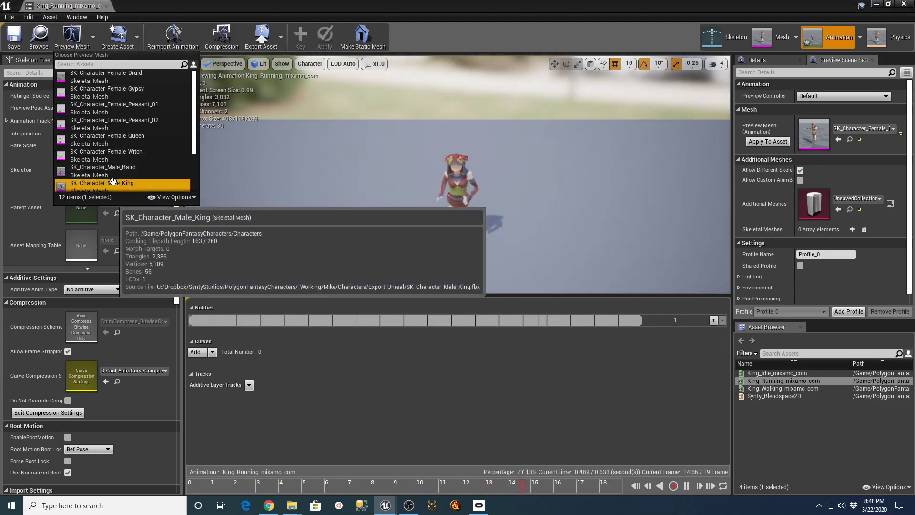
pyautogui.click(112, 182)
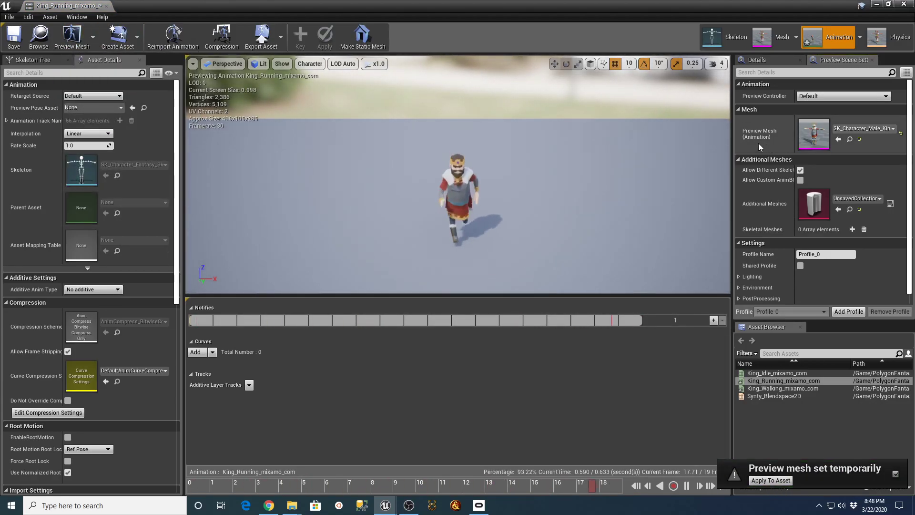
pyautogui.click(107, 6)
# Step: Apply SK_Character_Male_King as the preview mesh of King_Walking_mixamo_com, save the animation and close its editor
pyautogui.doubleClick(270, 365)
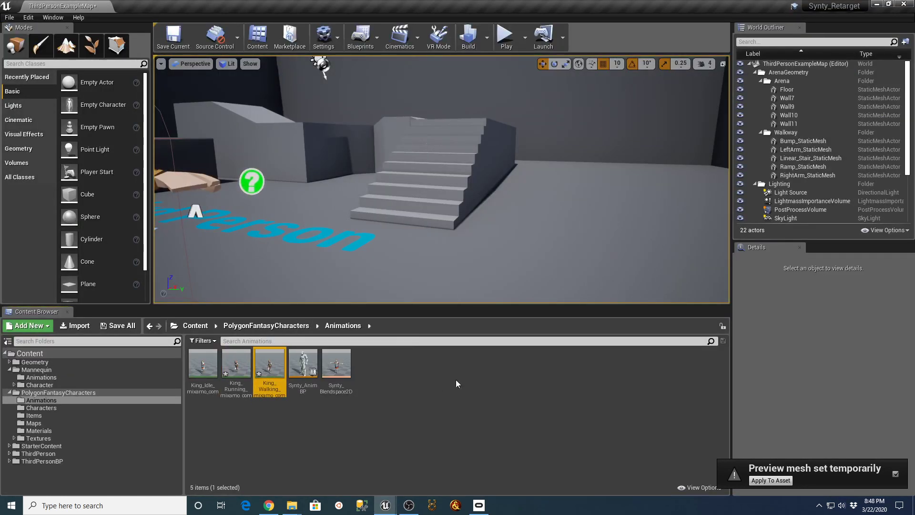
pyautogui.click(93, 37)
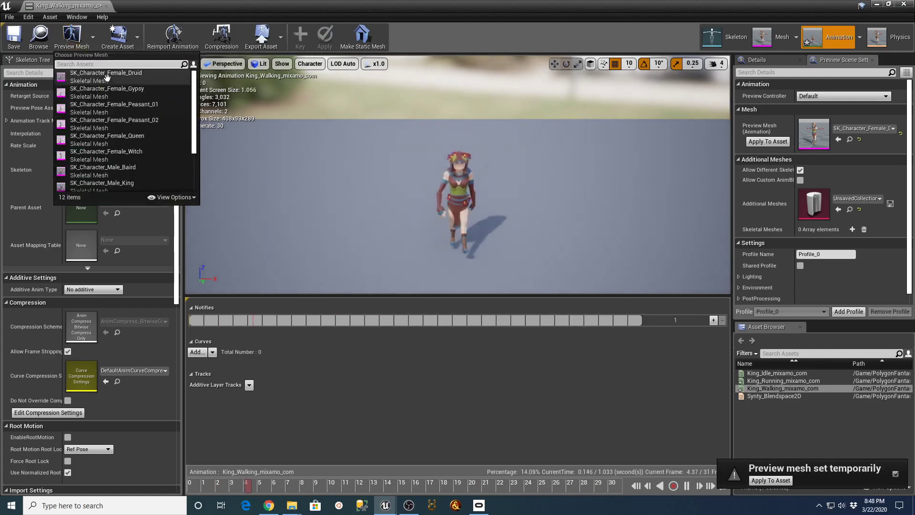
pyautogui.click(111, 181)
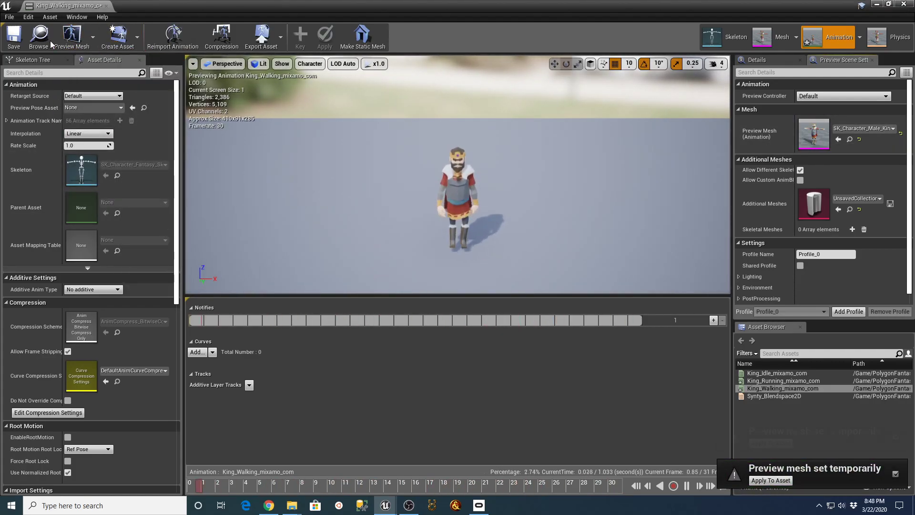
pyautogui.click(12, 42)
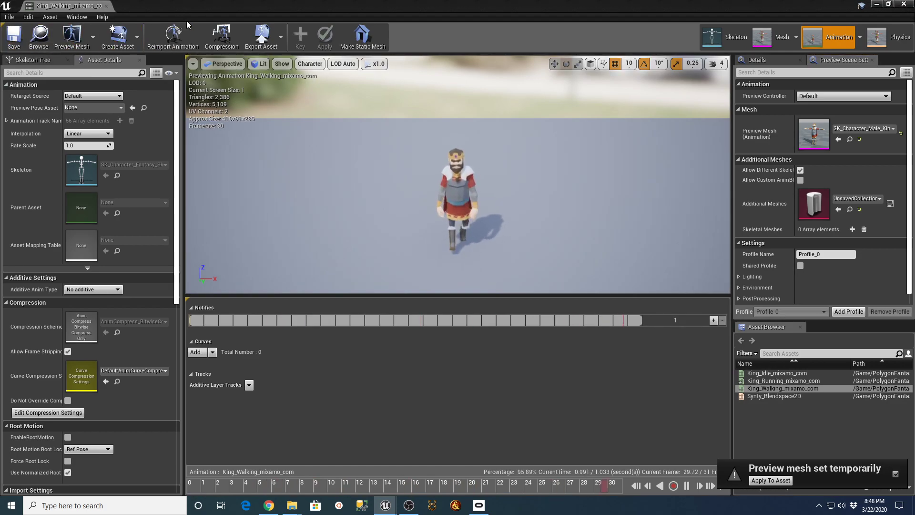
pyautogui.click(106, 6)
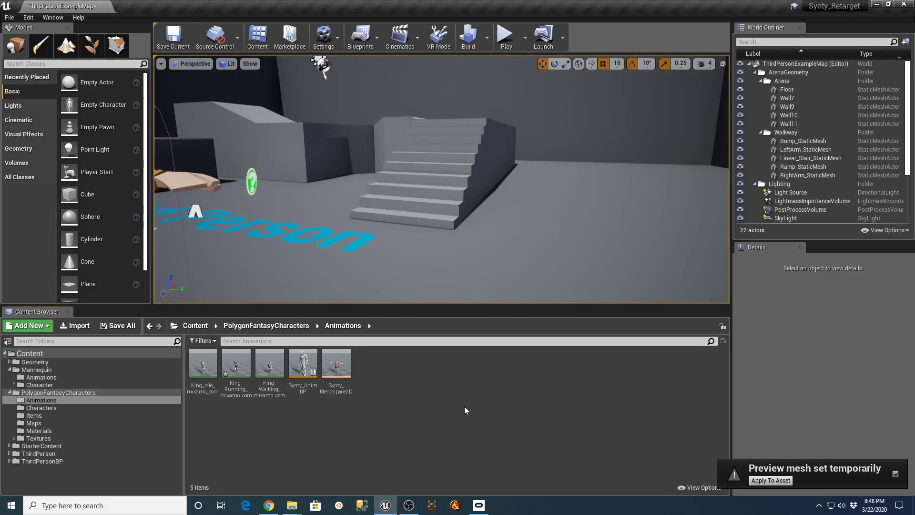
# Step: In Synty_Blendspace2D, place King_Idle at 0, King_Walking on the first quarter grid line and King_Running at 100, and move the preview pin to 0
pyautogui.doubleClick(336, 364)
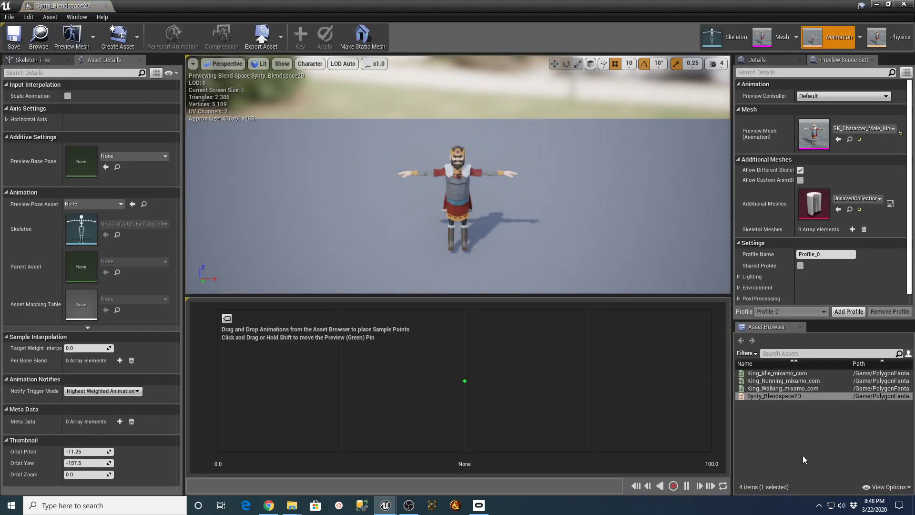
pyautogui.moveTo(782, 373); pyautogui.dragTo(230, 381)
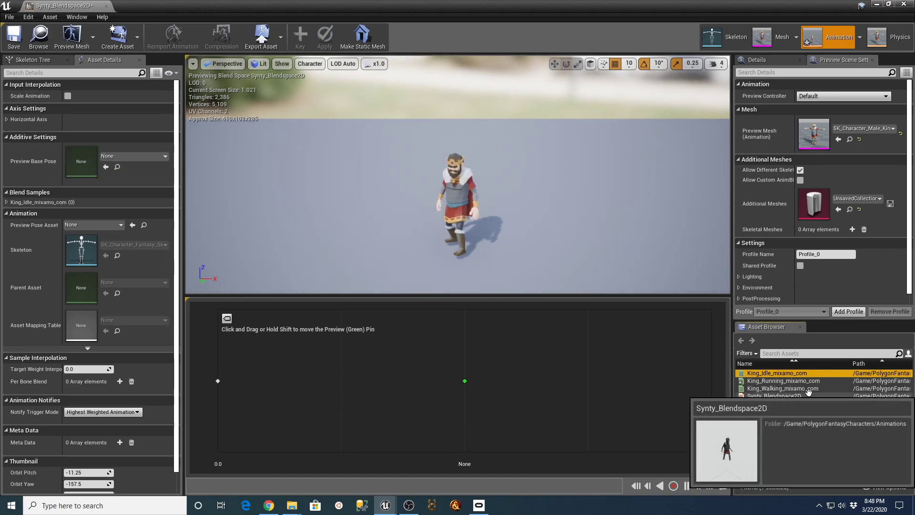
pyautogui.moveTo(787, 388); pyautogui.dragTo(361, 382)
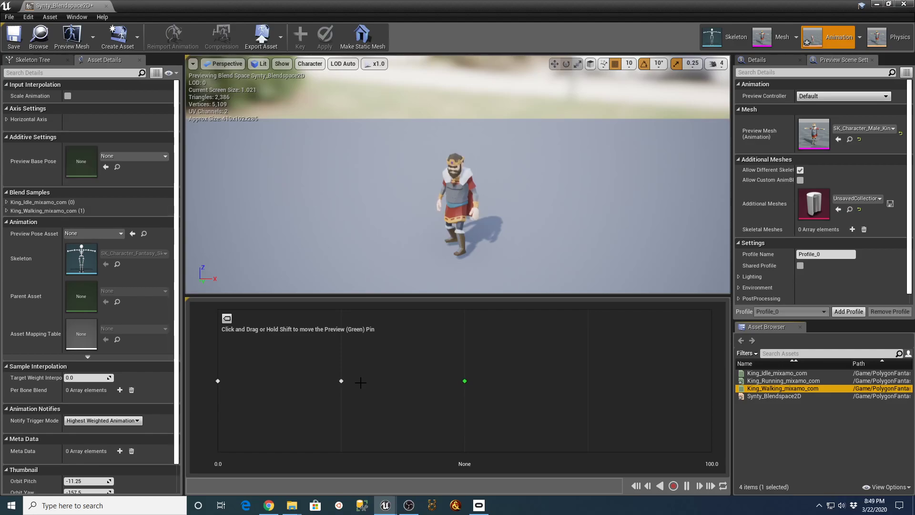
pyautogui.click(769, 381)
pyautogui.moveTo(769, 381); pyautogui.dragTo(710, 384)
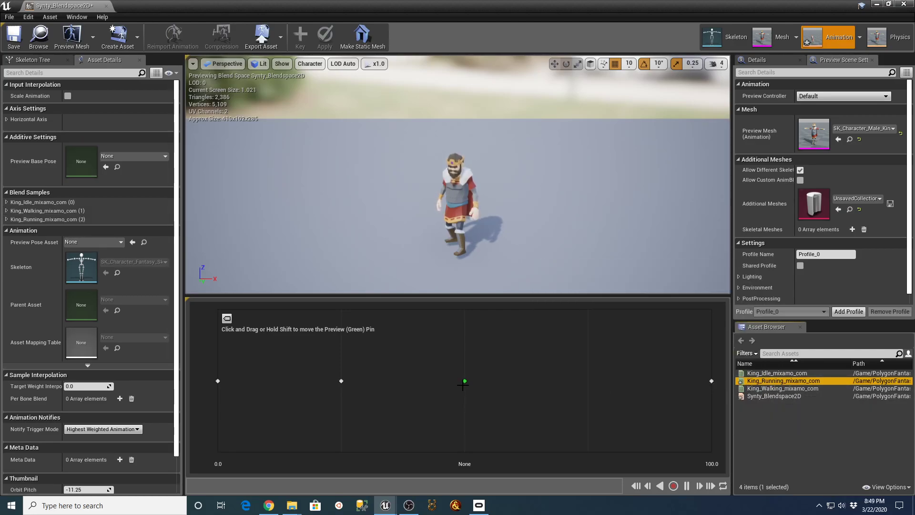
pyautogui.moveTo(462, 386); pyautogui.dragTo(194, 391)
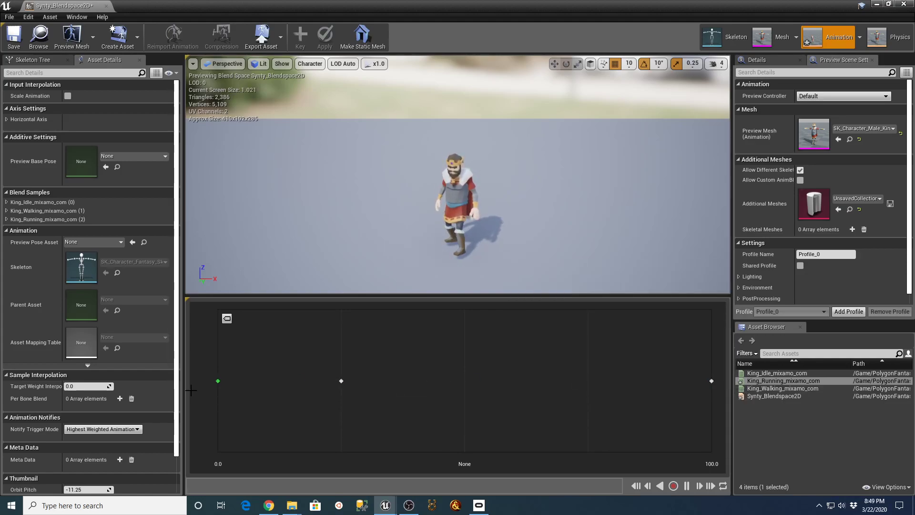
# Step: Save and close Synty_Blendspace2D and open the Synty_AnimBP animation blueprint from the Animations folder
pyautogui.click(14, 36)
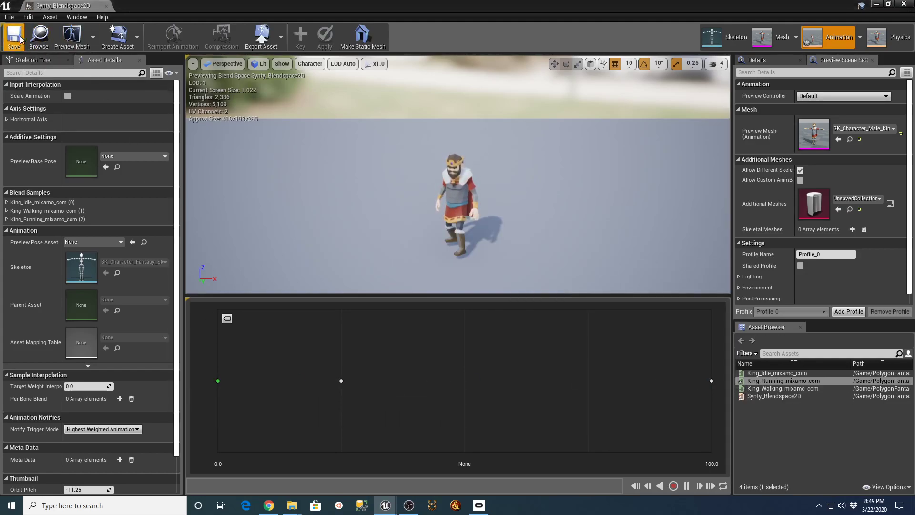
pyautogui.click(107, 6)
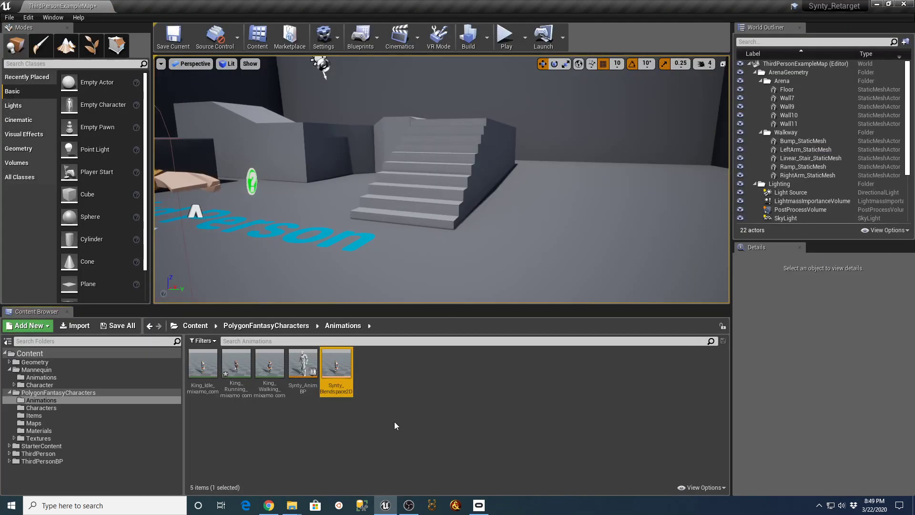
pyautogui.click(303, 365)
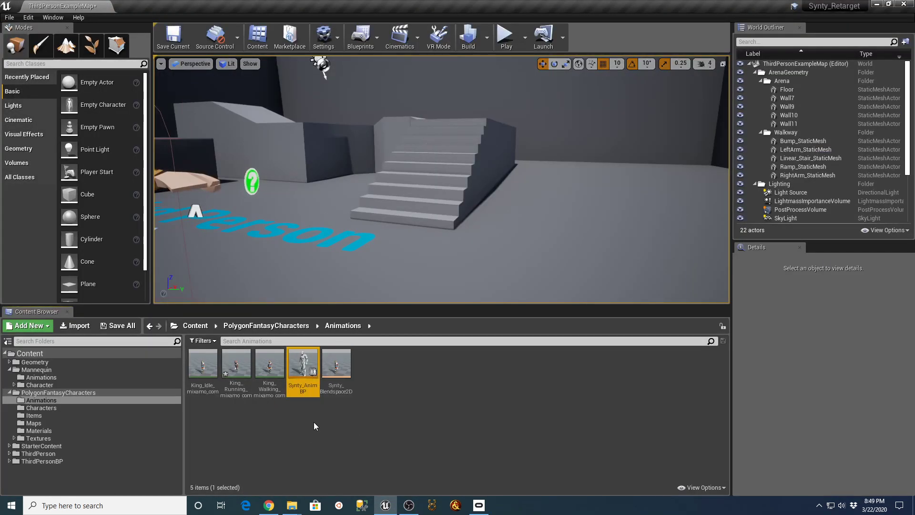
pyautogui.doubleClick(300, 369)
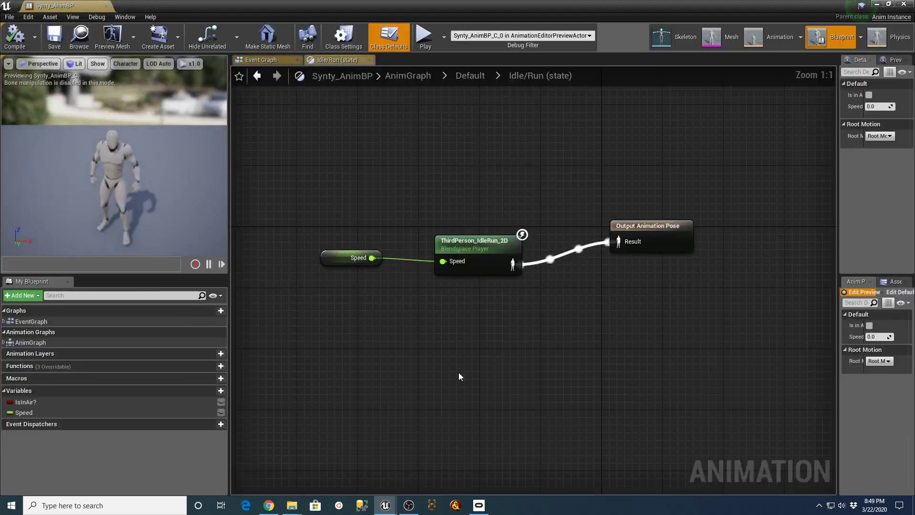
# Step: Add a Synty_Blendspace2D player to the Idle/Run state and wire it between Speed and the Output Animation Pose result
pyautogui.rightClick(442, 325)
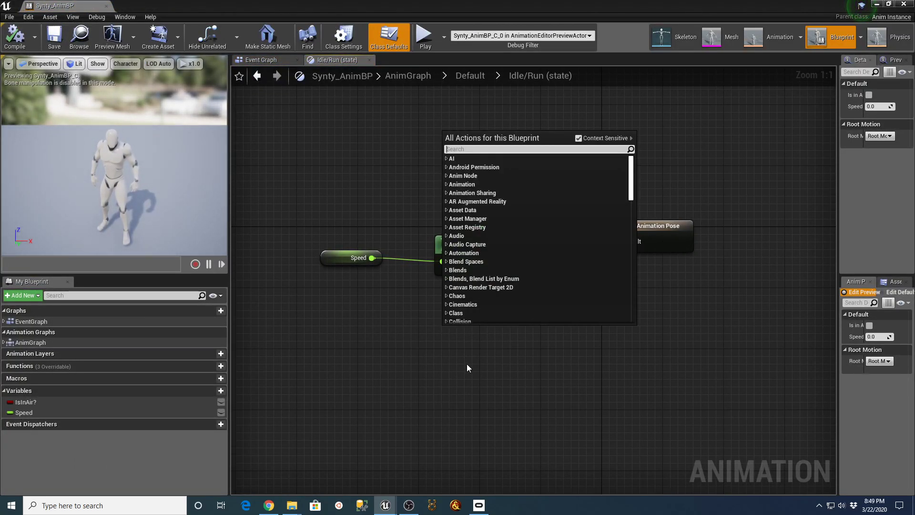
pyautogui.write('synty')
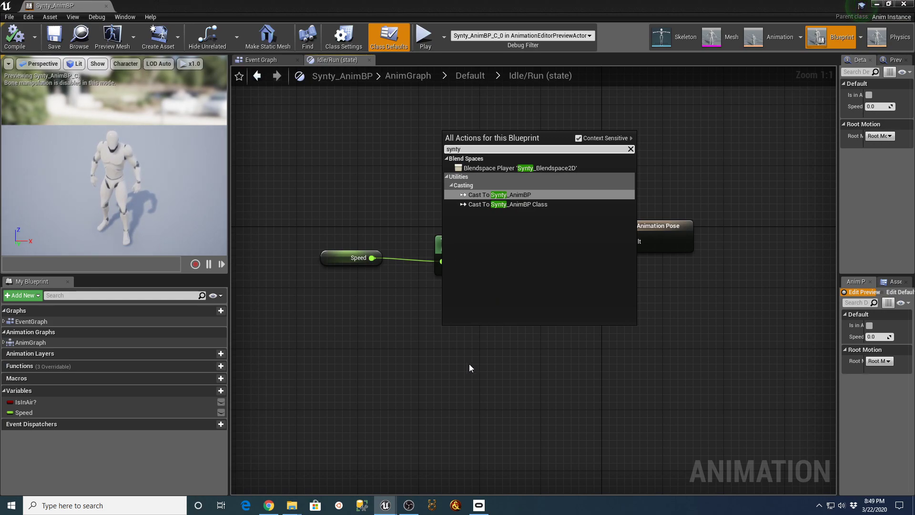
pyautogui.click(518, 168)
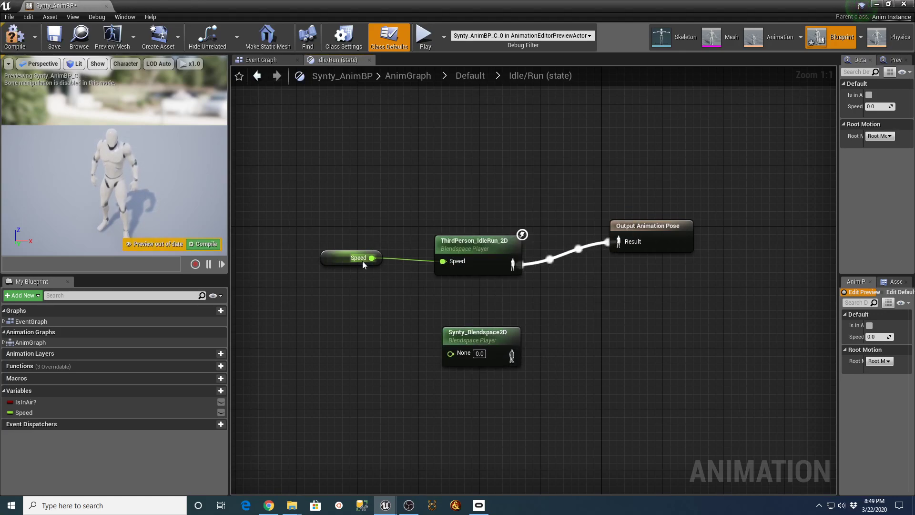
pyautogui.moveTo(373, 258); pyautogui.dragTo(453, 360)
pyautogui.moveTo(560, 285); pyautogui.dragTo(623, 242)
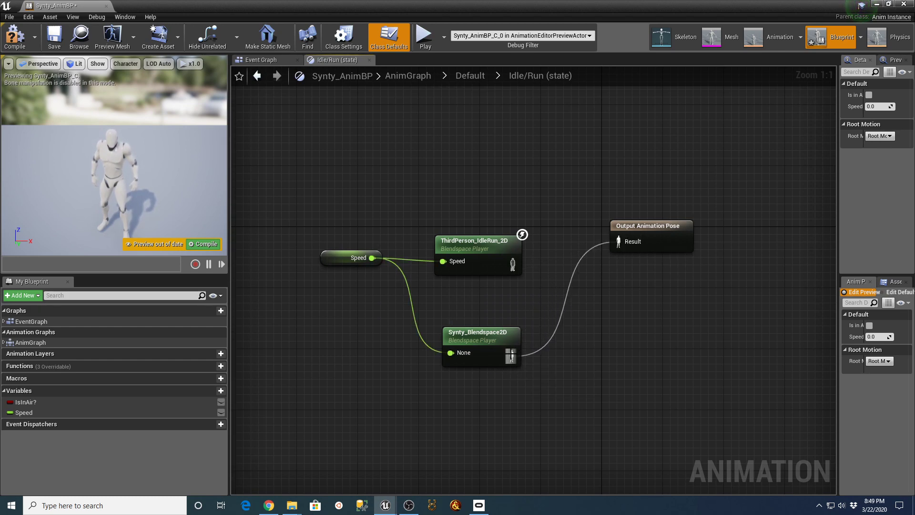
# Step: Delete the ThirdPerson_IdleRun_2D player, move the Synty_Blendspace2D node up into its place and compile Synty_AnimBP
pyautogui.click(476, 243)
pyautogui.press('Delete')
pyautogui.moveTo(482, 334); pyautogui.dragTo(474, 265)
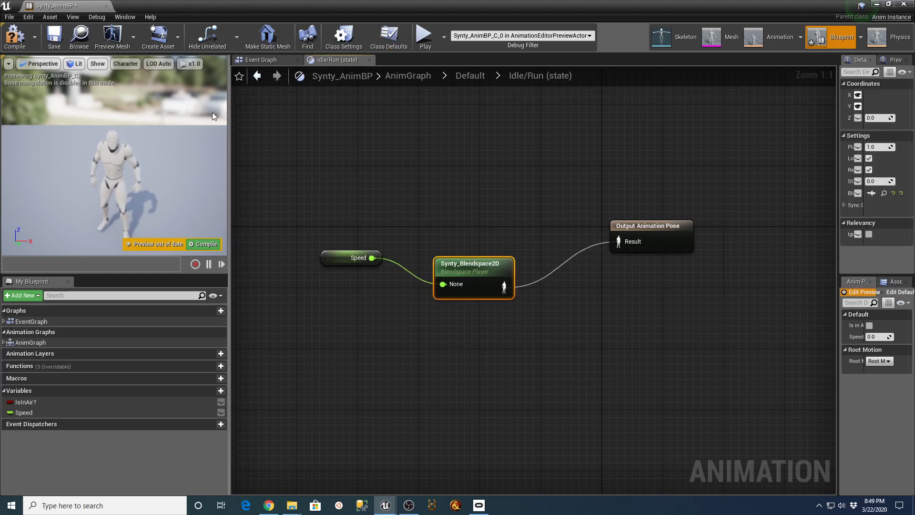
pyautogui.click(15, 36)
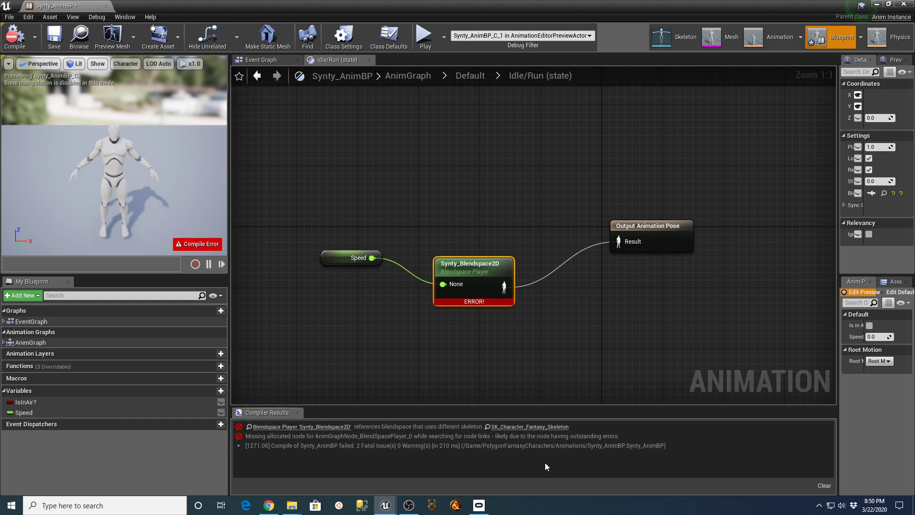
# Step: Inspect the SK_Character_Fantasy_Skeleton referenced in the compiler error and the samples in Synty_Blendspace2D, closing each editor
pyautogui.click(534, 428)
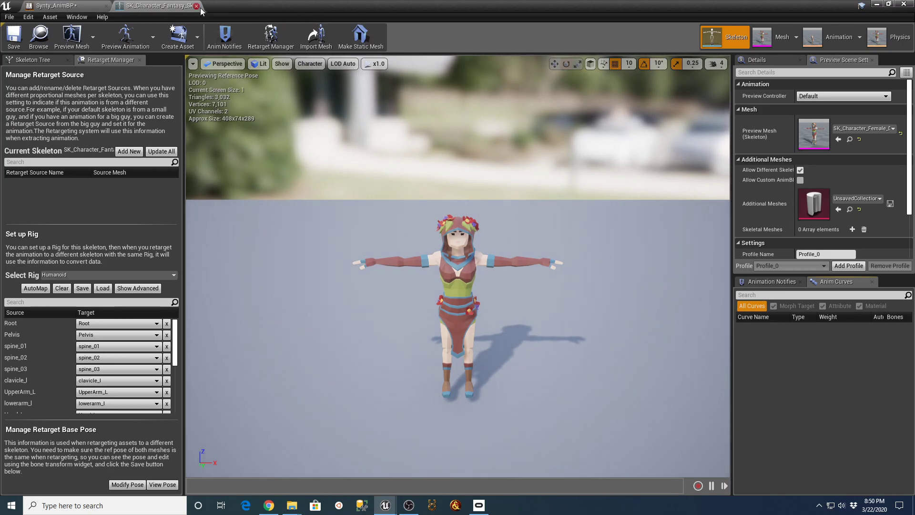
pyautogui.click(196, 6)
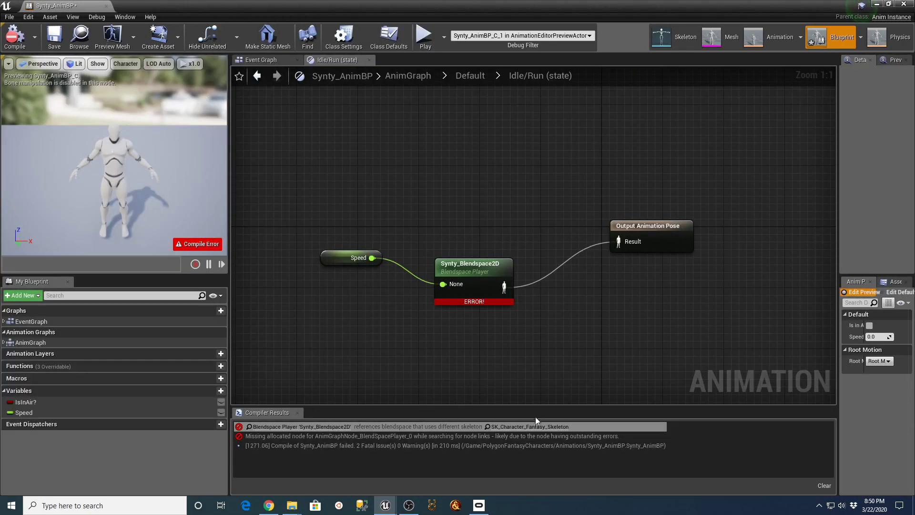
pyautogui.doubleClick(485, 264)
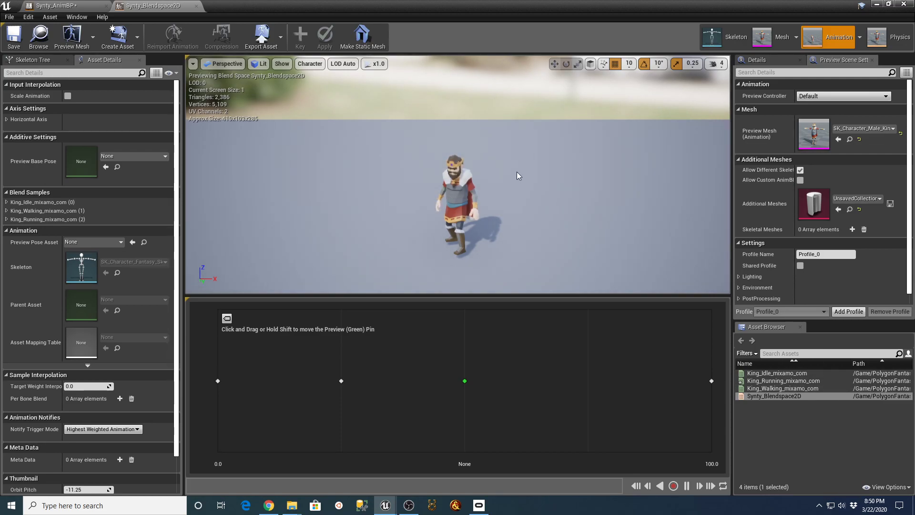
pyautogui.moveTo(342, 381)
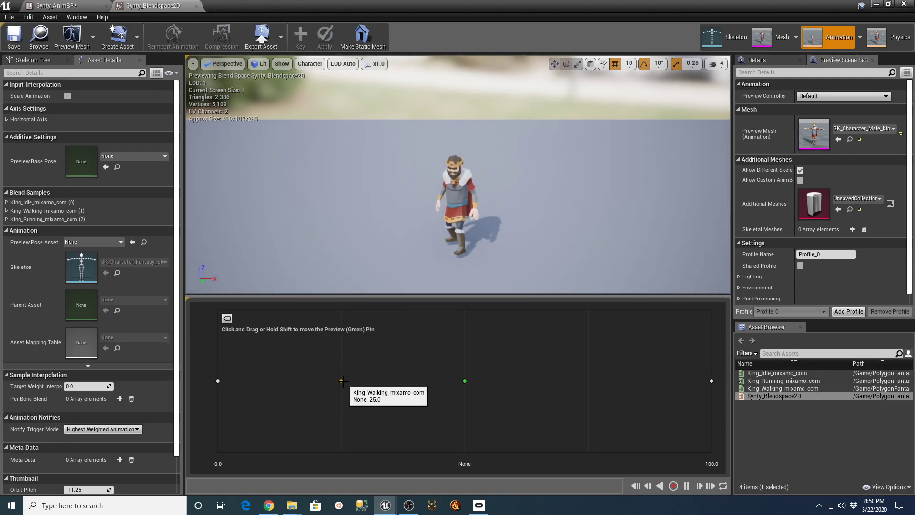
pyautogui.click(195, 5)
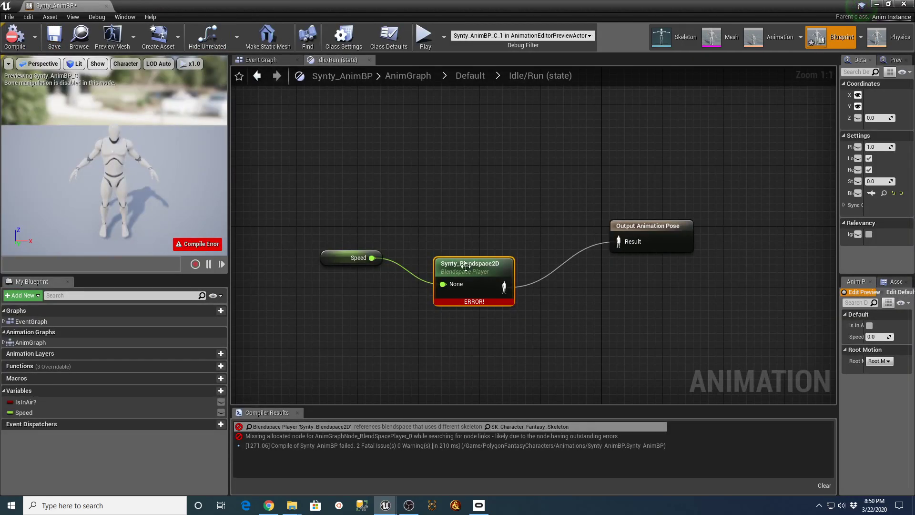
pyautogui.doubleClick(479, 266)
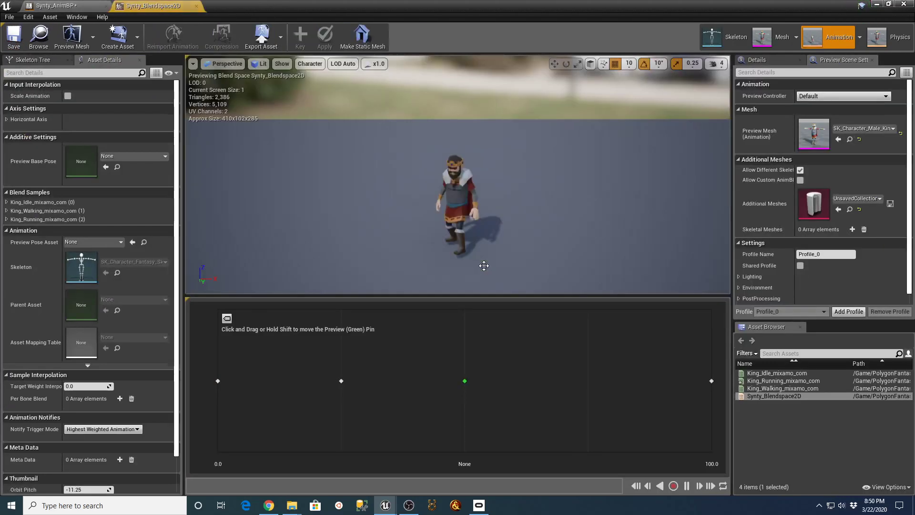
pyautogui.click(196, 6)
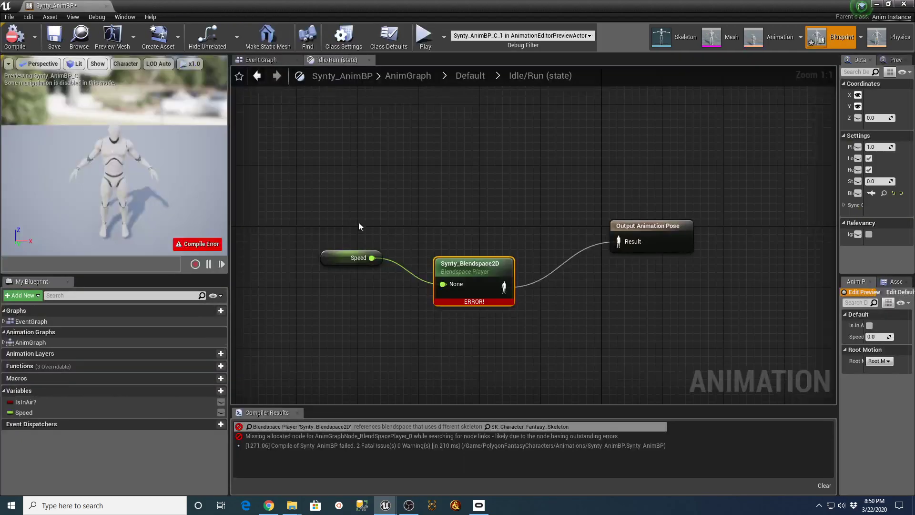
# Step: Check the Speed variable, the available preview meshes and the Output Animation Pose node, and close Synty_AnimBP
pyautogui.click(338, 260)
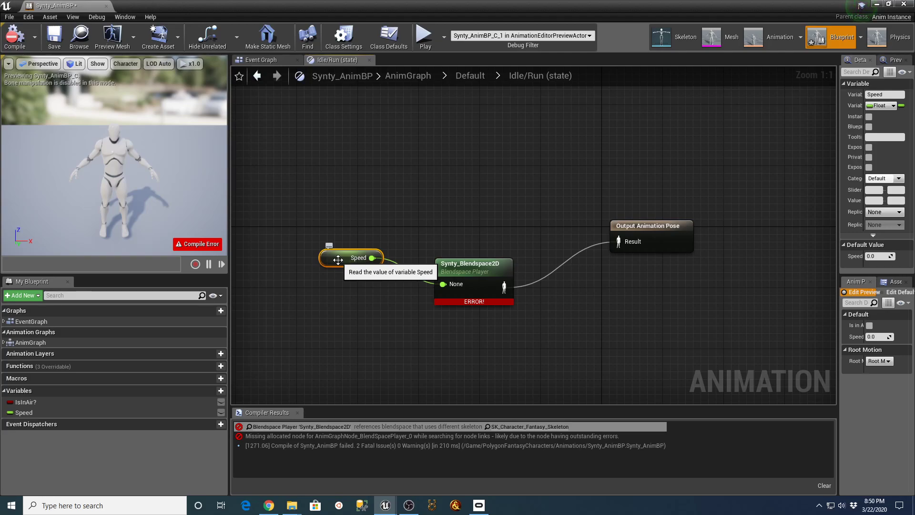
pyautogui.click(124, 32)
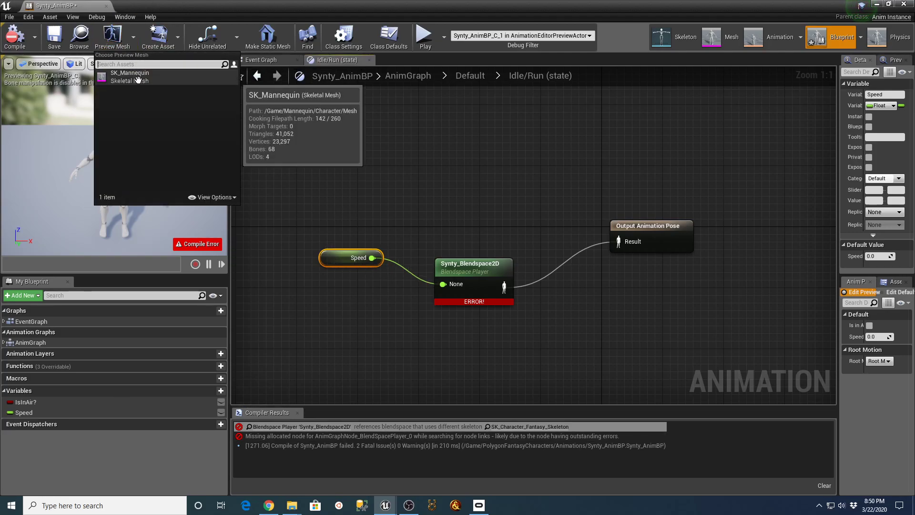
pyautogui.click(44, 134)
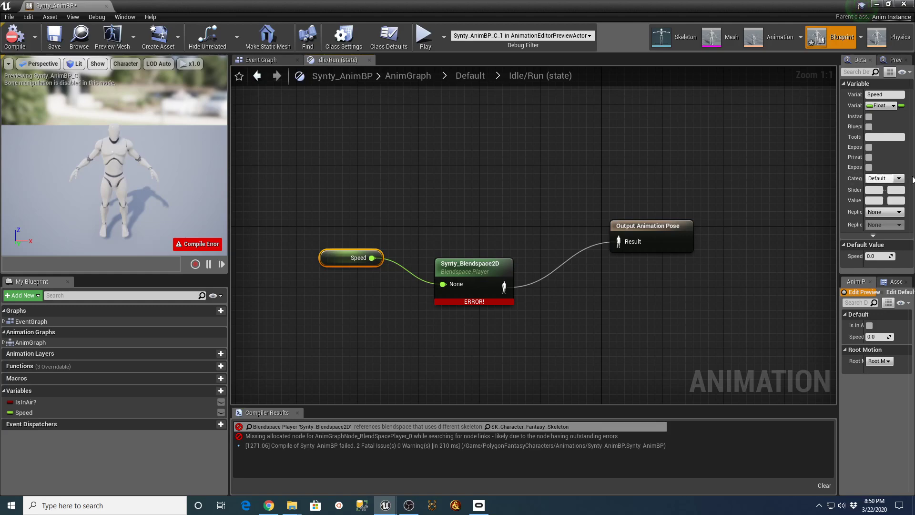
pyautogui.moveTo(838, 186); pyautogui.dragTo(727, 190)
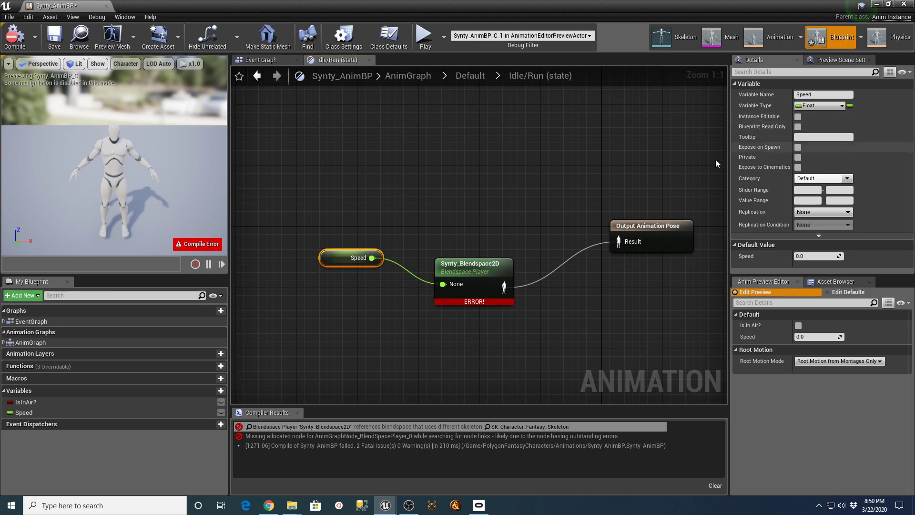
pyautogui.click(655, 228)
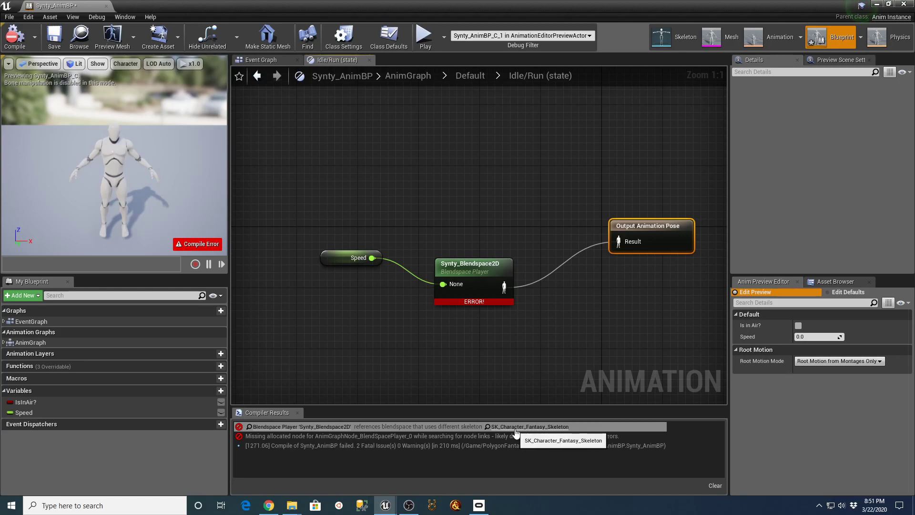
pyautogui.click(106, 5)
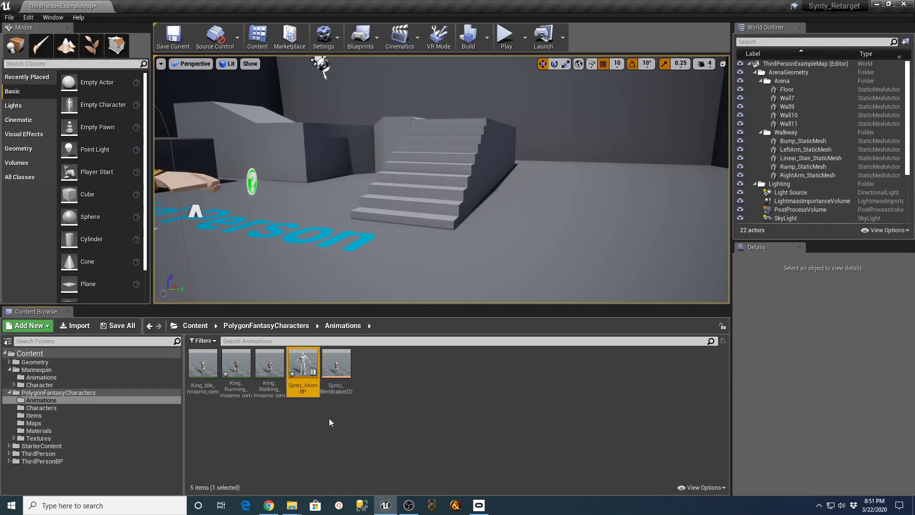
# Step: Check the retargeting options offered for the Synty_AnimBP asset and dismiss them without retargeting
pyautogui.rightClick(301, 367)
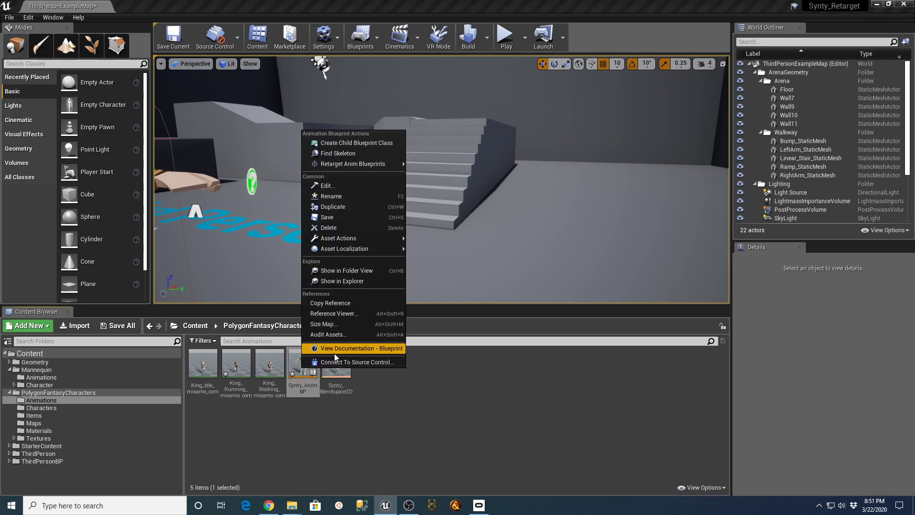
pyautogui.moveTo(367, 167)
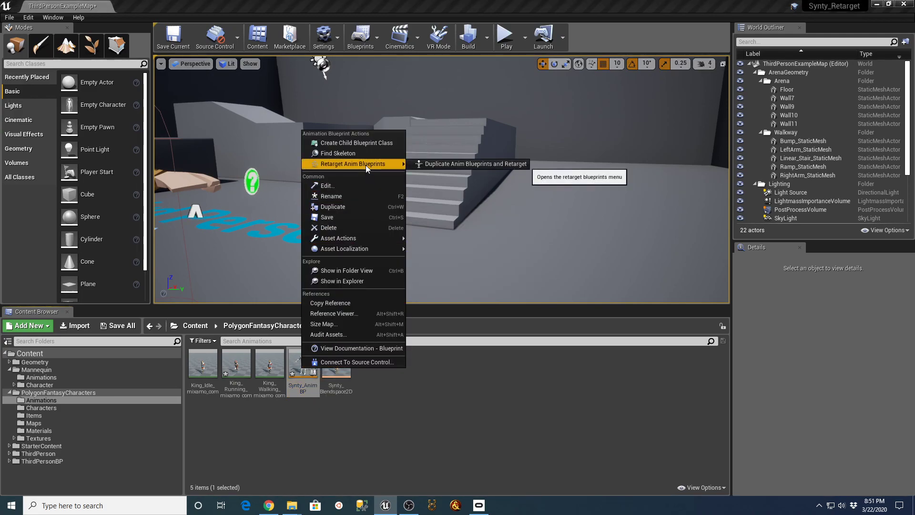
pyautogui.click(466, 435)
pyautogui.click(305, 362)
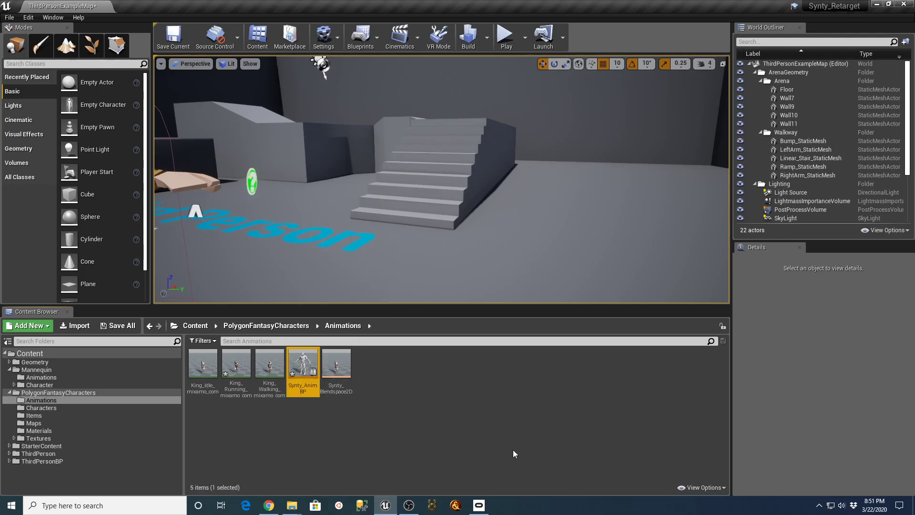
pyautogui.click(296, 453)
# Step: Create an Animation Blueprint targeting SK_Character_Fantasy_Skeleton in the Animations folder and name it Synty_Anim_BP
pyautogui.rightClick(367, 424)
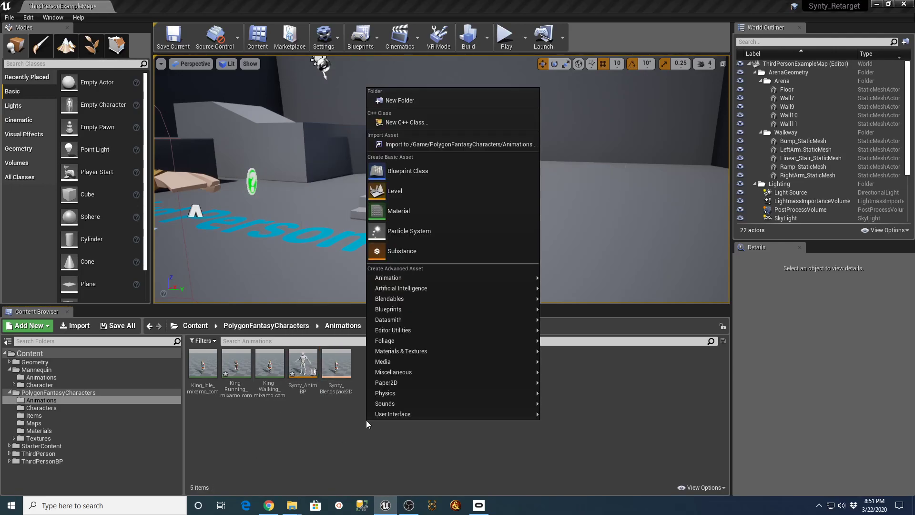
pyautogui.moveTo(418, 278)
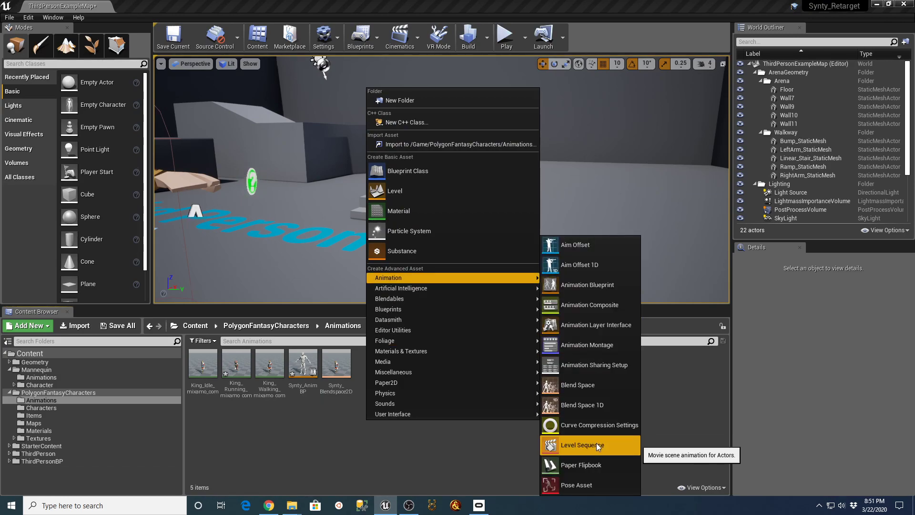
pyautogui.click(591, 283)
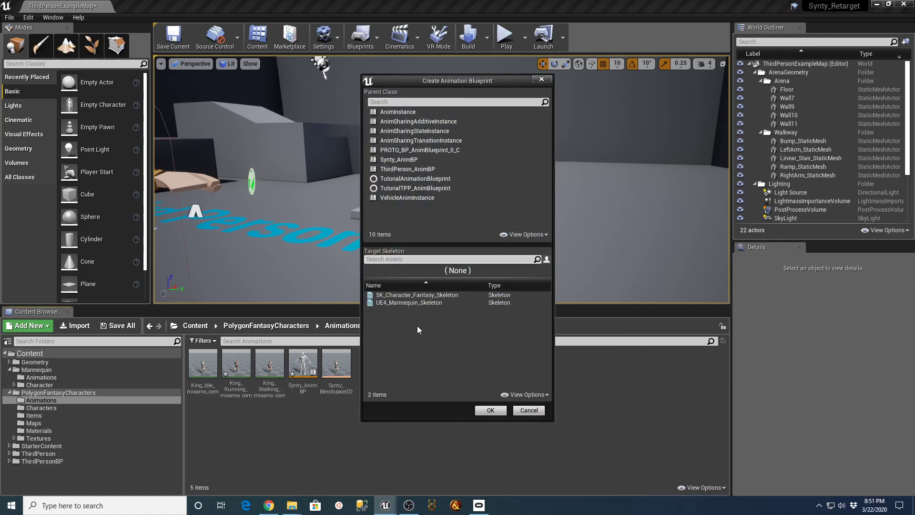
pyautogui.click(421, 295)
pyautogui.click(491, 410)
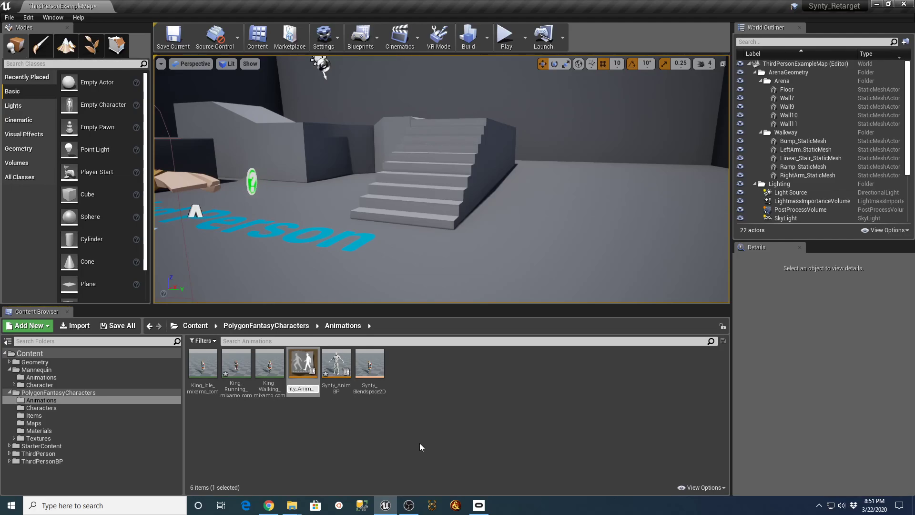
pyautogui.write('P')
pyautogui.press('Return')
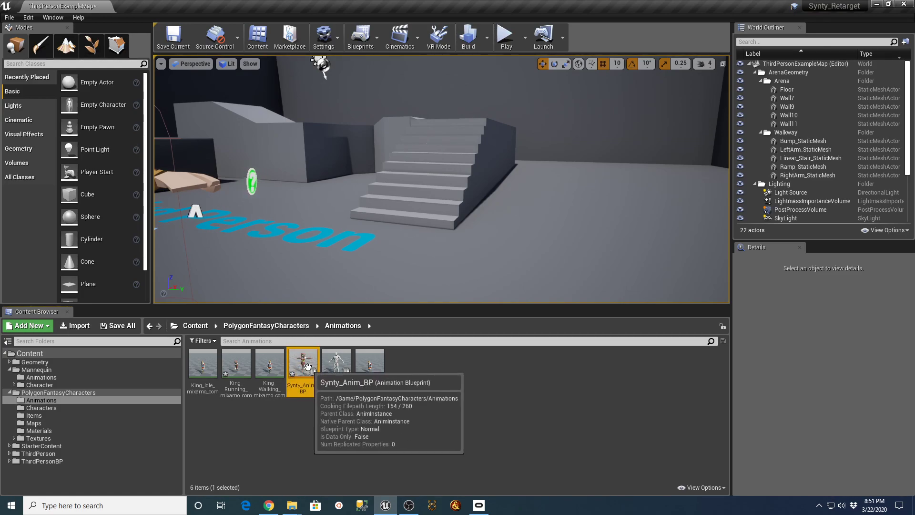
# Step: Copy the Default state machine and Output Pose nodes from the AnimGraph of Synty_AnimBP and return to the level editor
pyautogui.doubleClick(346, 379)
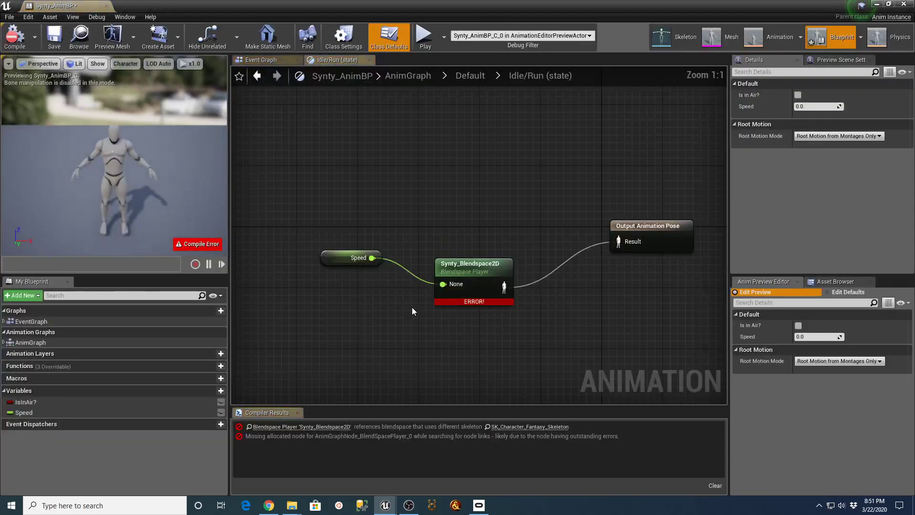
pyautogui.click(418, 76)
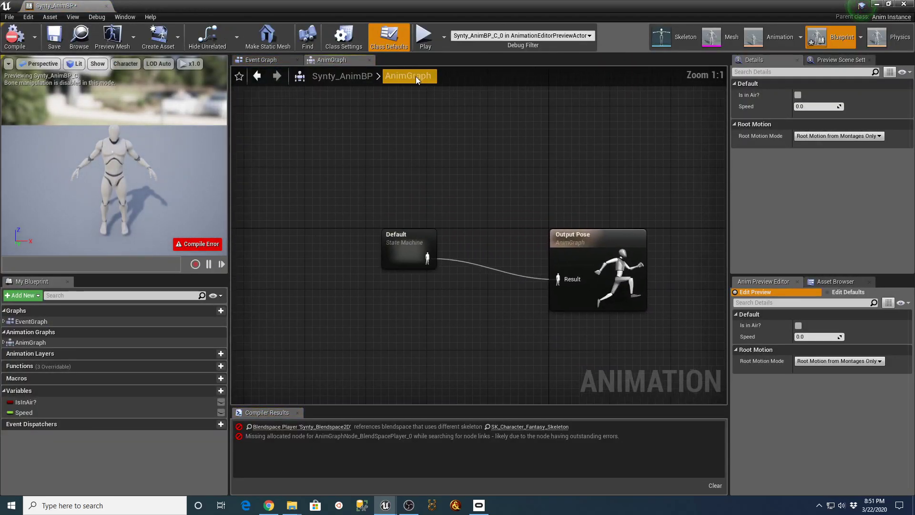
pyautogui.moveTo(345, 176); pyautogui.dragTo(699, 373)
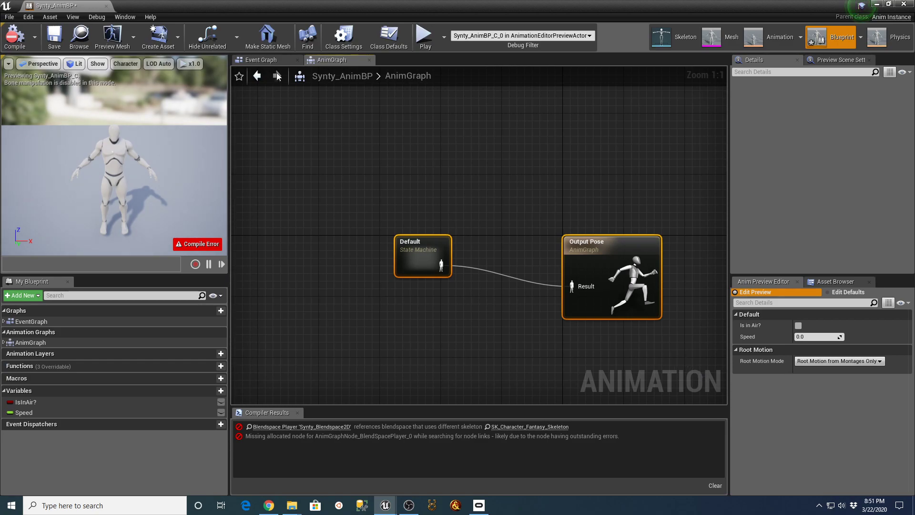
pyautogui.click(876, 5)
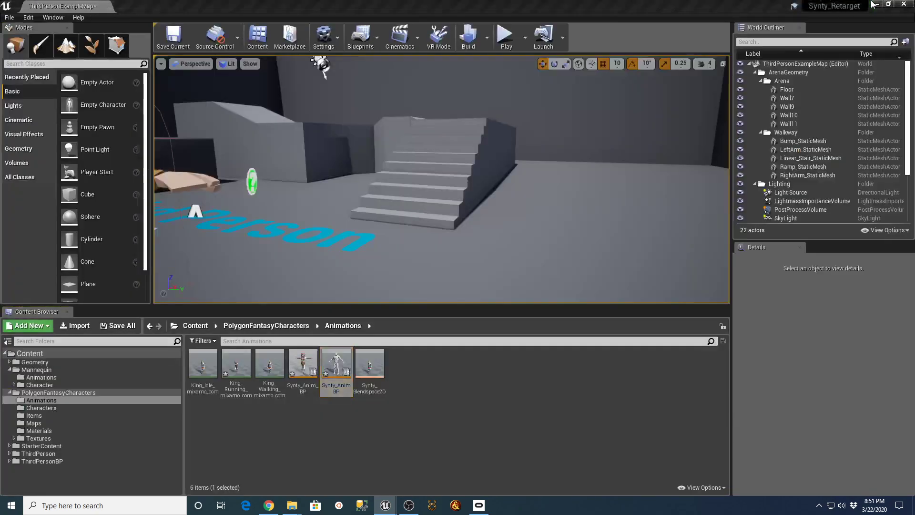
# Step: Paste the Default state machine into the AnimGraph of Synty_Anim_BP, connect it to Output Pose and place it beside that node
pyautogui.doubleClick(300, 368)
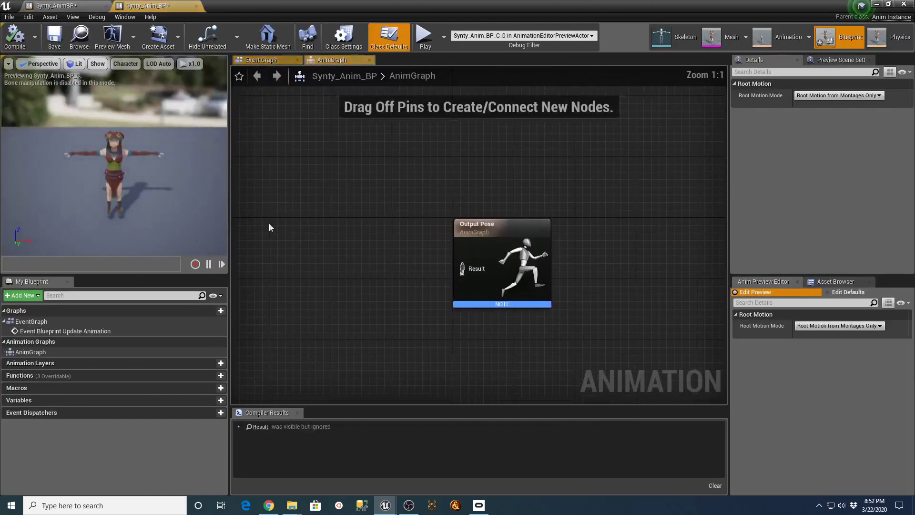
pyautogui.click(14, 352)
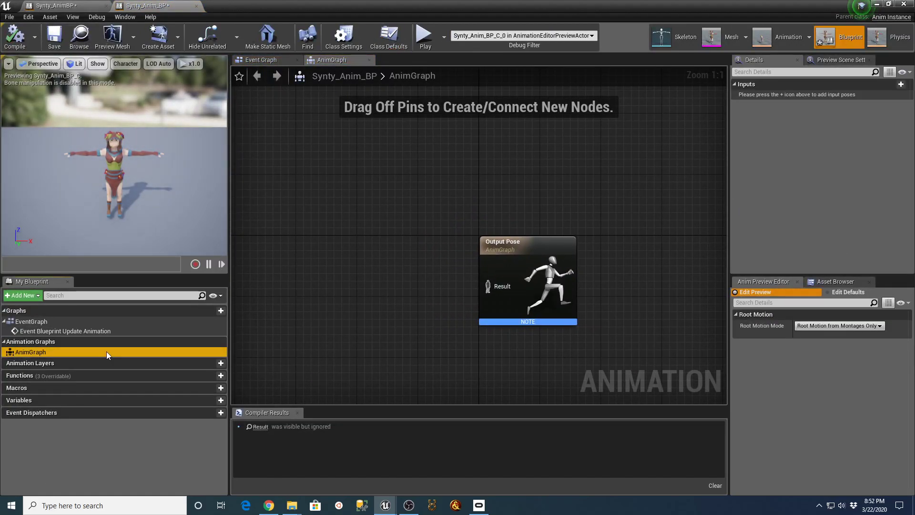
pyautogui.click(291, 177)
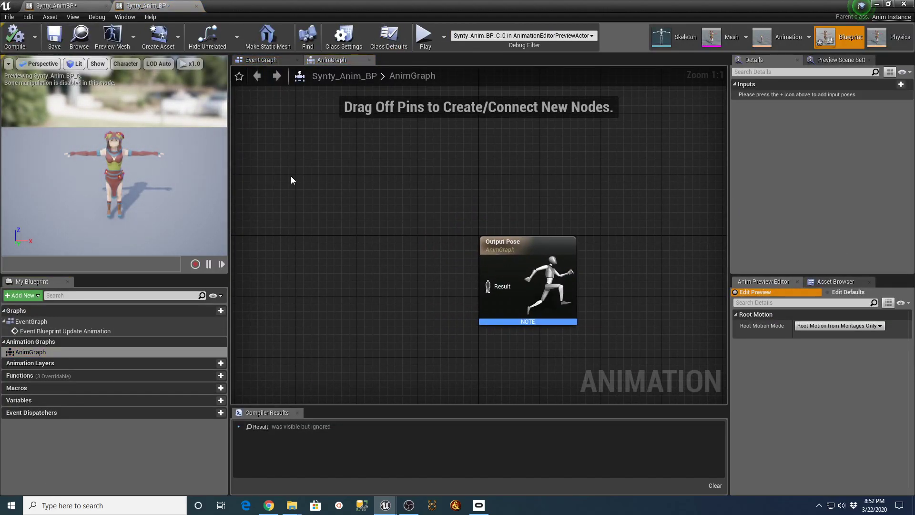
pyautogui.hotkey('ctrl', 'v')
pyautogui.moveTo(342, 207); pyautogui.dragTo(487, 286)
pyautogui.moveTo(307, 193); pyautogui.dragTo(373, 253)
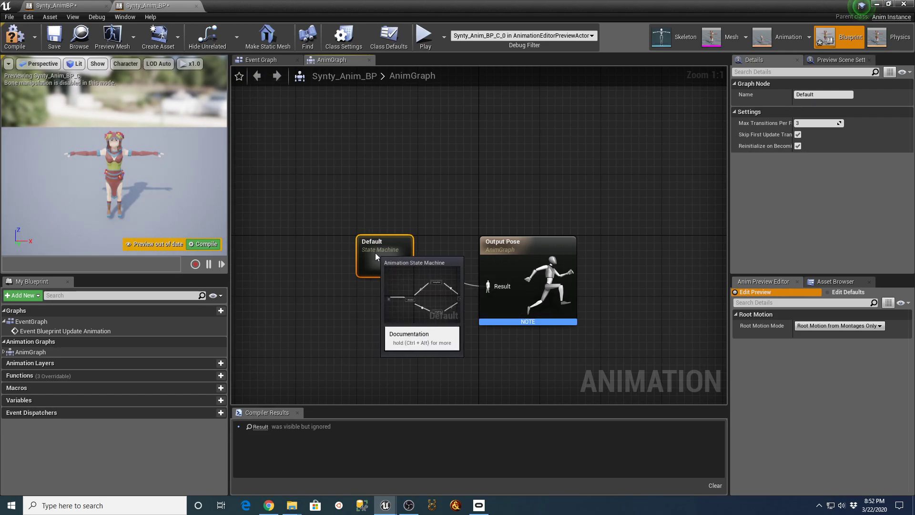
# Step: Inspect the states inside Synty_Anim_BP's Default state machine, and close both open animation blueprints
pyautogui.doubleClick(379, 253)
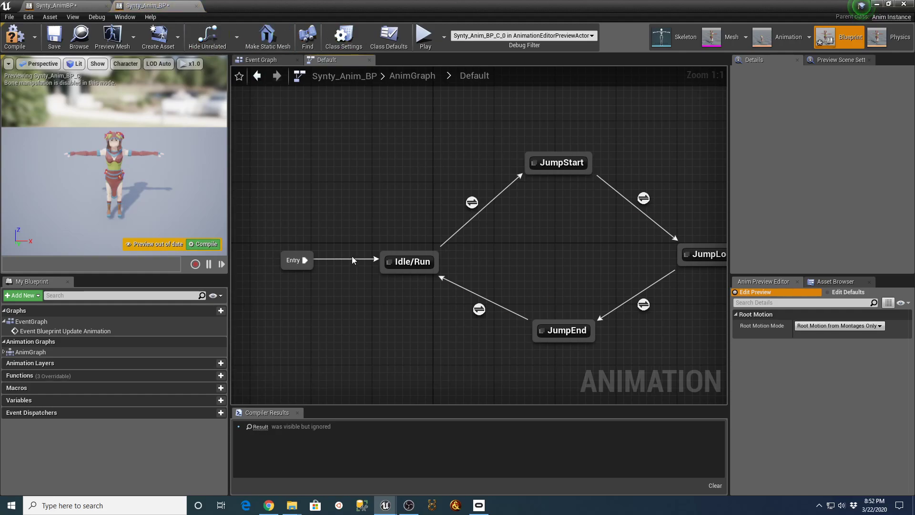
pyautogui.click(196, 6)
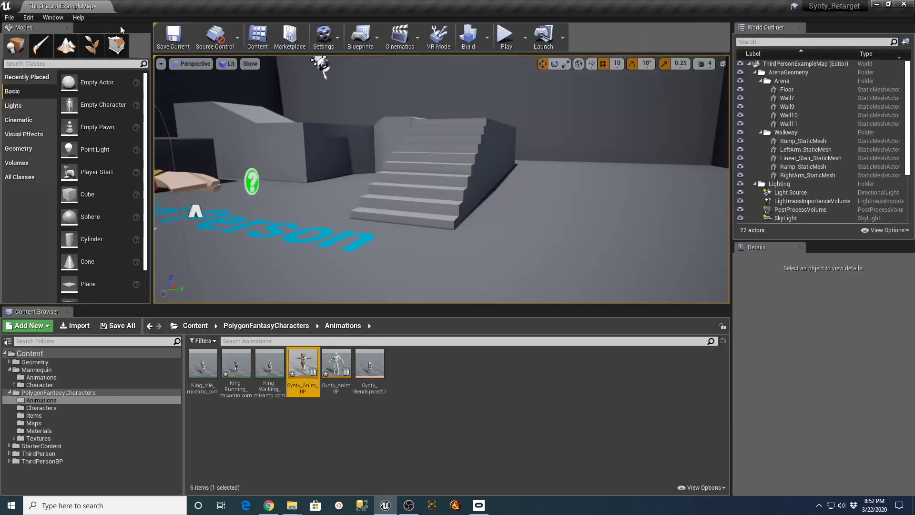
pyautogui.click(106, 6)
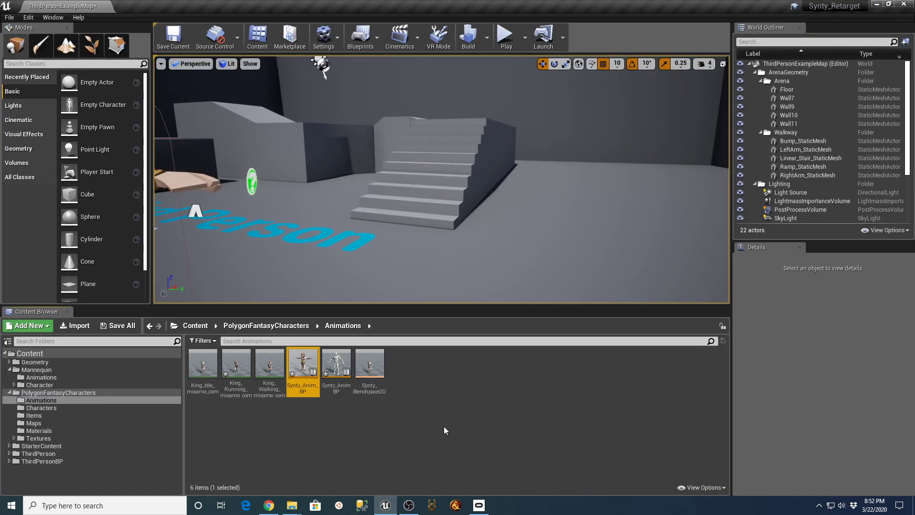
# Step: Open Synty_AnimBP, check the types of its IsInAir? and Speed variables, and close it
pyautogui.doubleClick(336, 365)
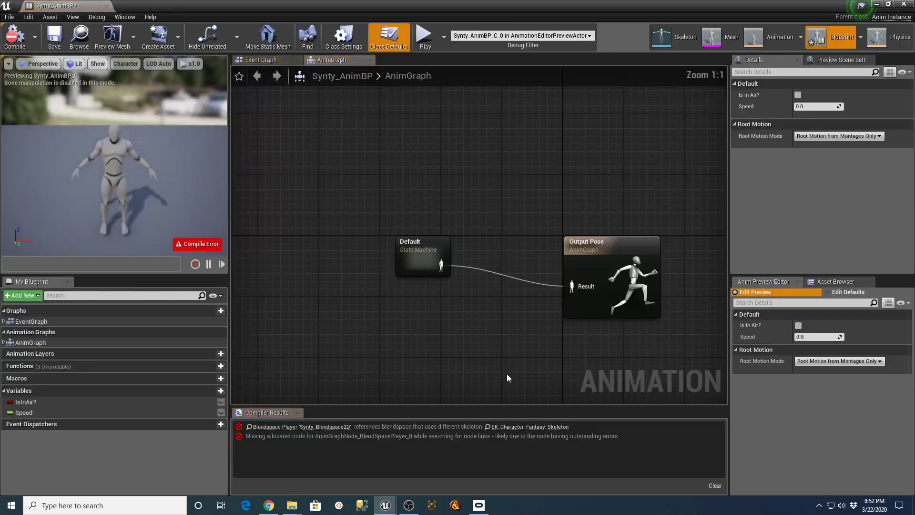
pyautogui.click(44, 401)
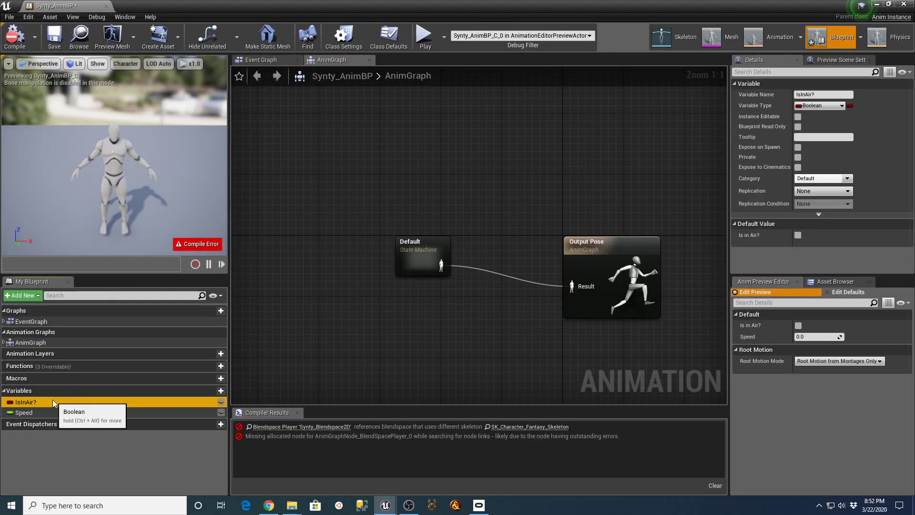
pyautogui.click(62, 412)
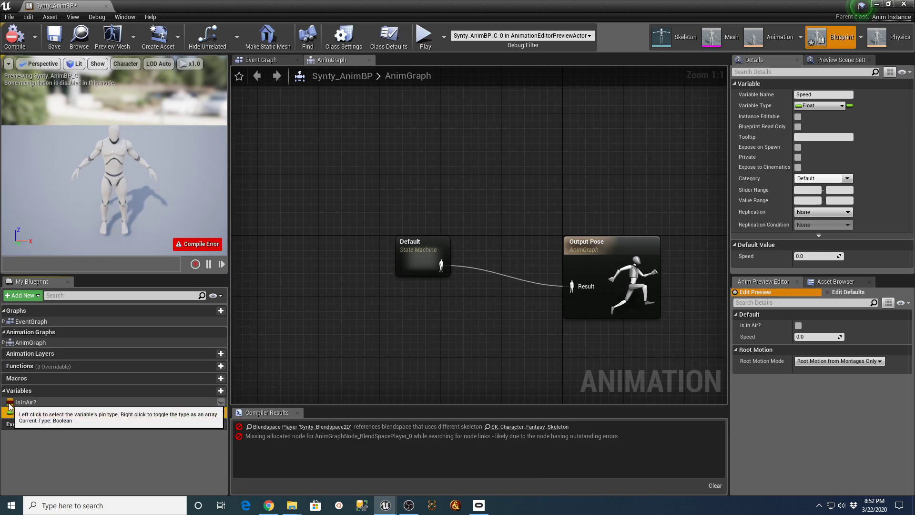
pyautogui.click(45, 401)
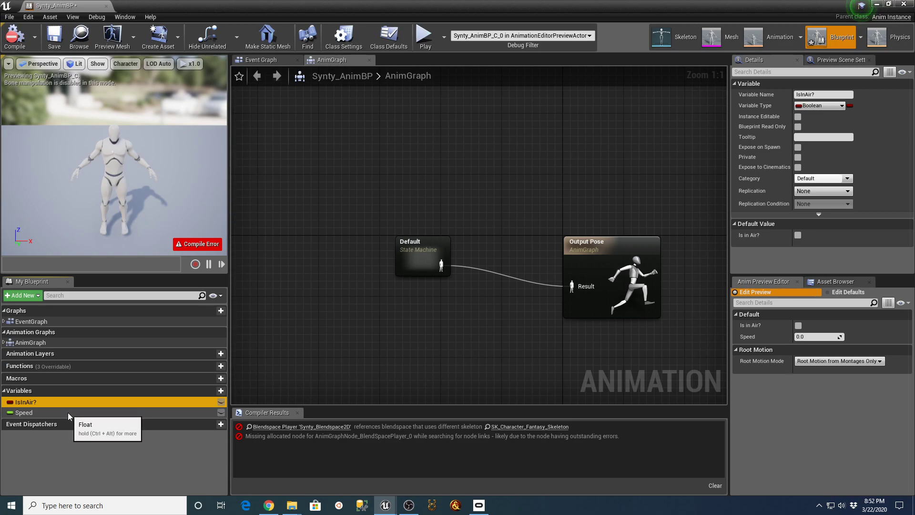
pyautogui.click(67, 412)
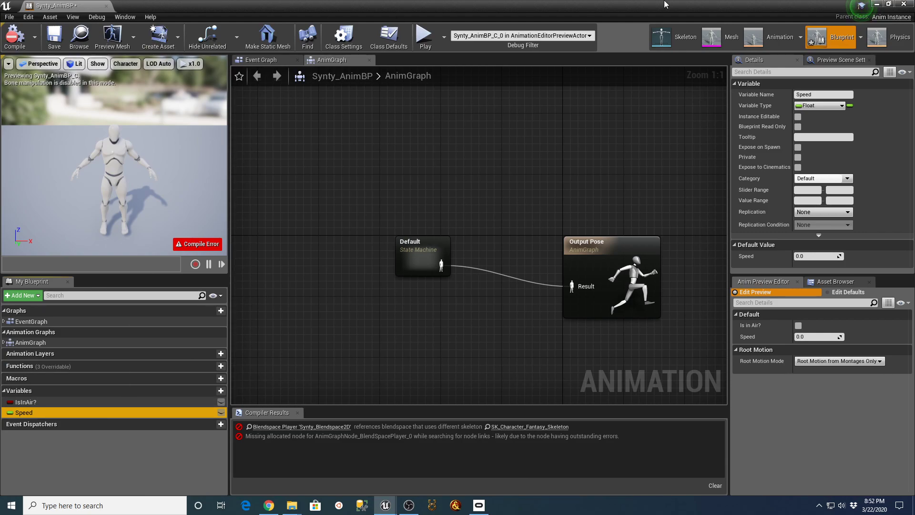
pyautogui.click(904, 4)
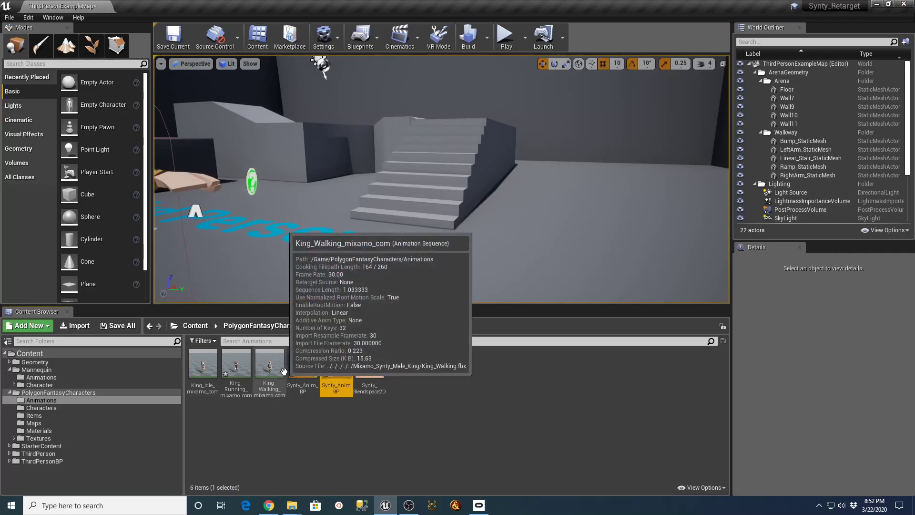
# Step: Open Synty_Anim_BP and add a Boolean variable named IsInAir?
pyautogui.doubleClick(299, 365)
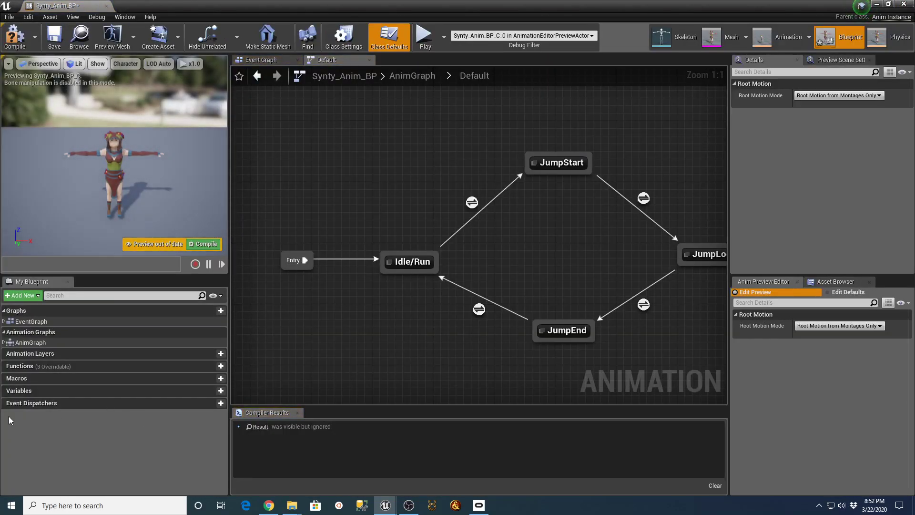
pyautogui.click(210, 390)
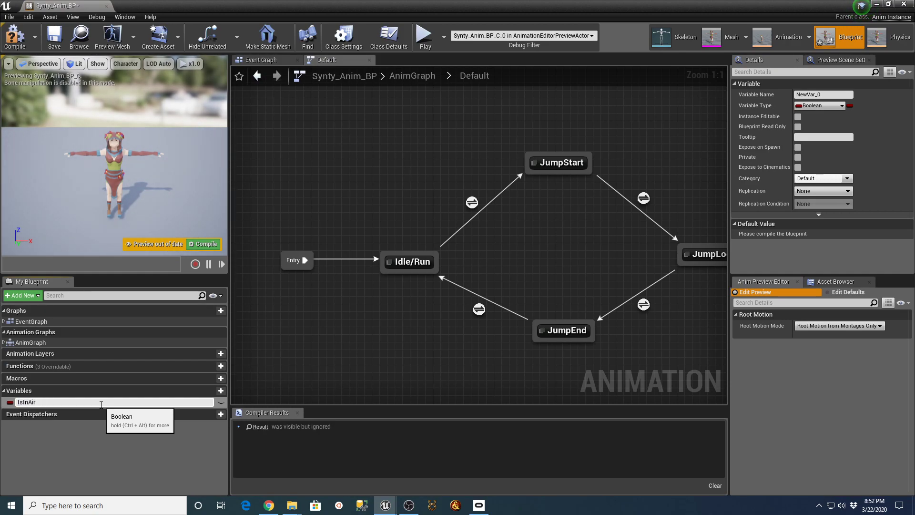
pyautogui.press('Return')
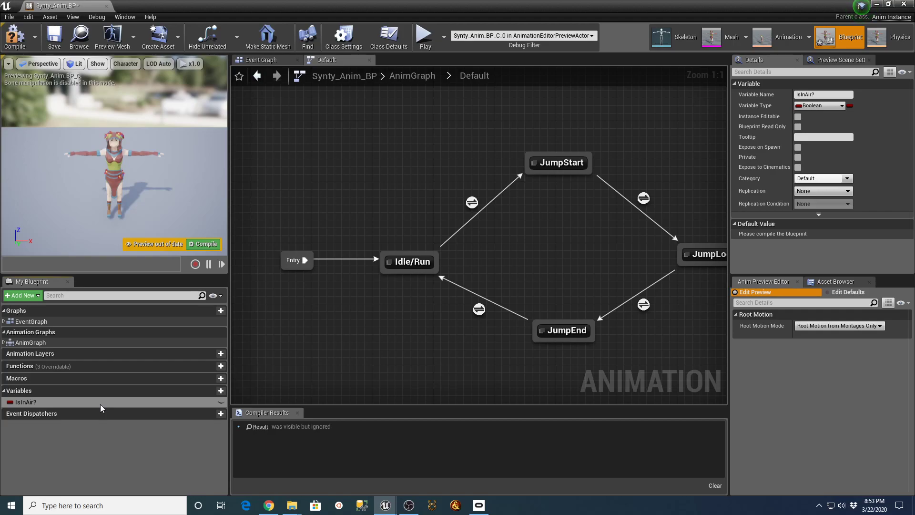
pyautogui.click(843, 106)
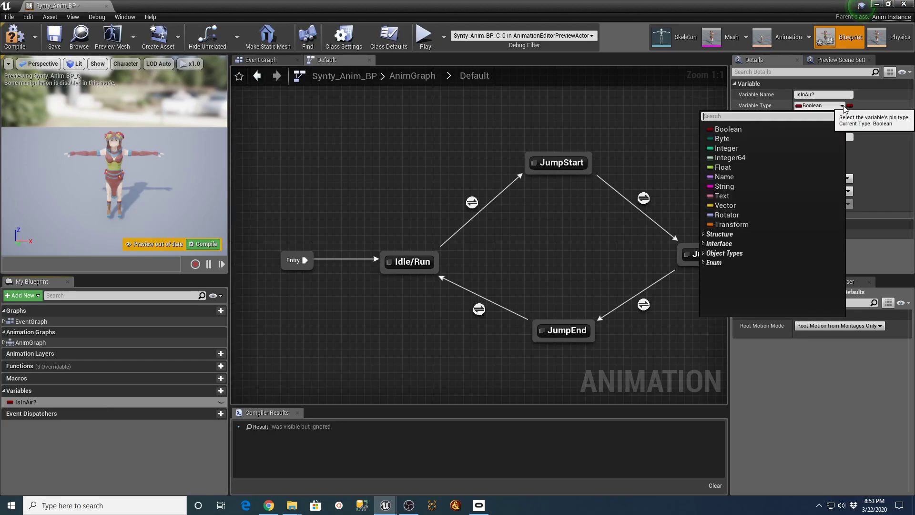
pyautogui.click(736, 132)
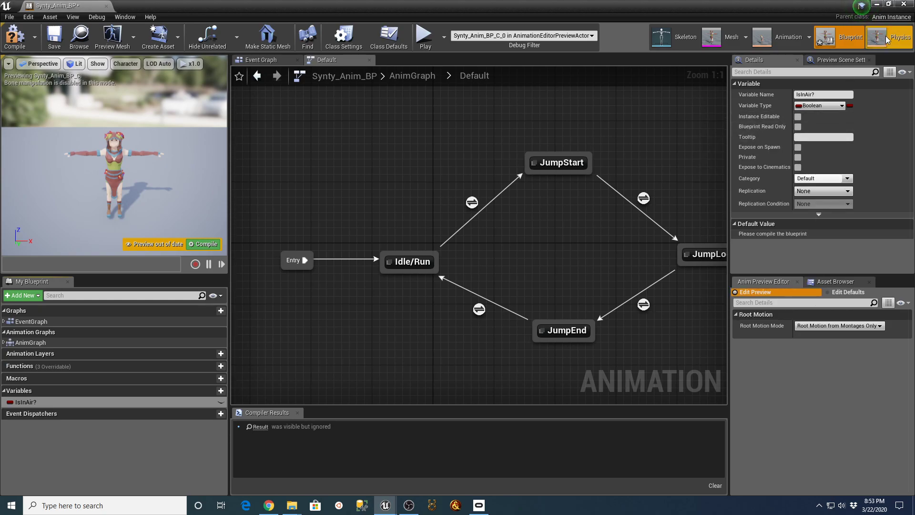
# Step: Check the Speed variable's type in Synty_AnimBP and return to Synty_Anim_BP
pyautogui.click(876, 5)
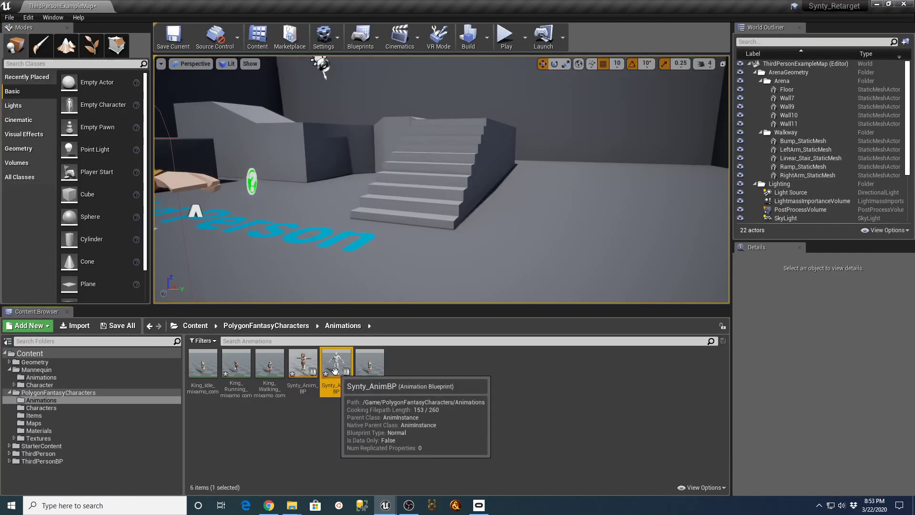
pyautogui.doubleClick(302, 367)
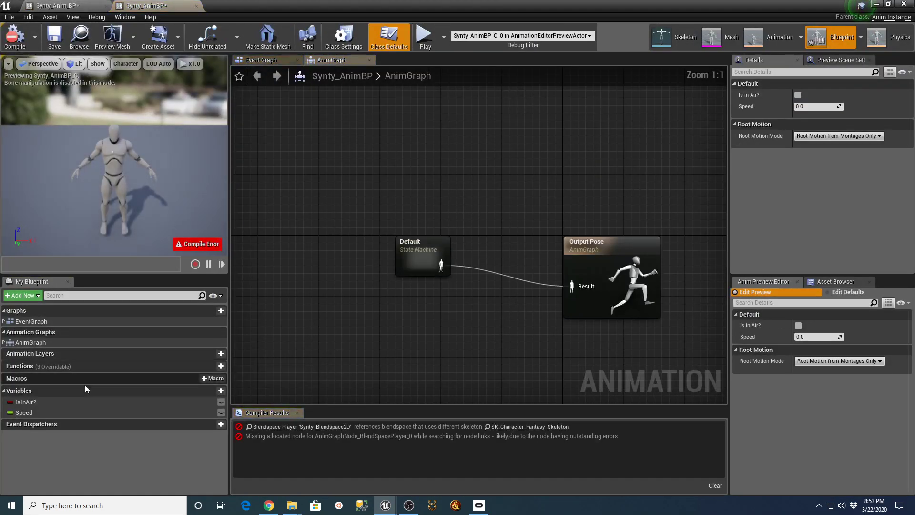
pyautogui.click(33, 411)
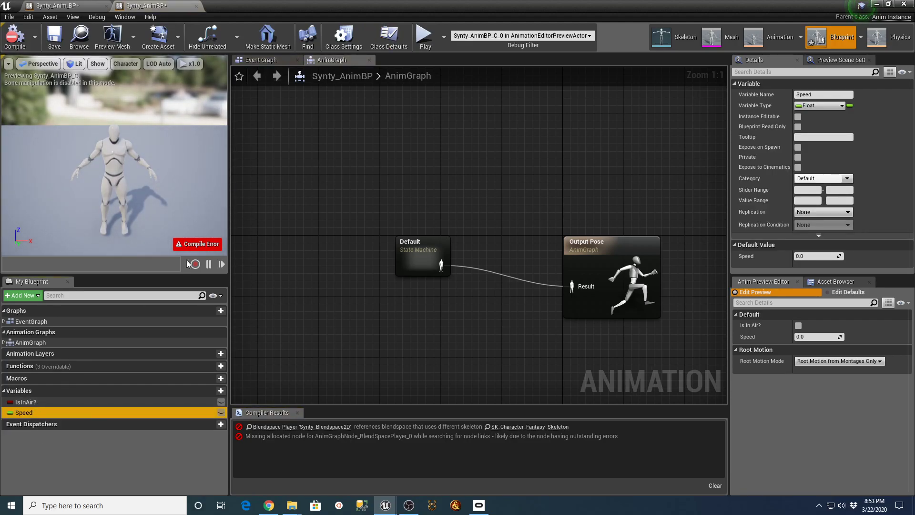
pyautogui.click(54, 10)
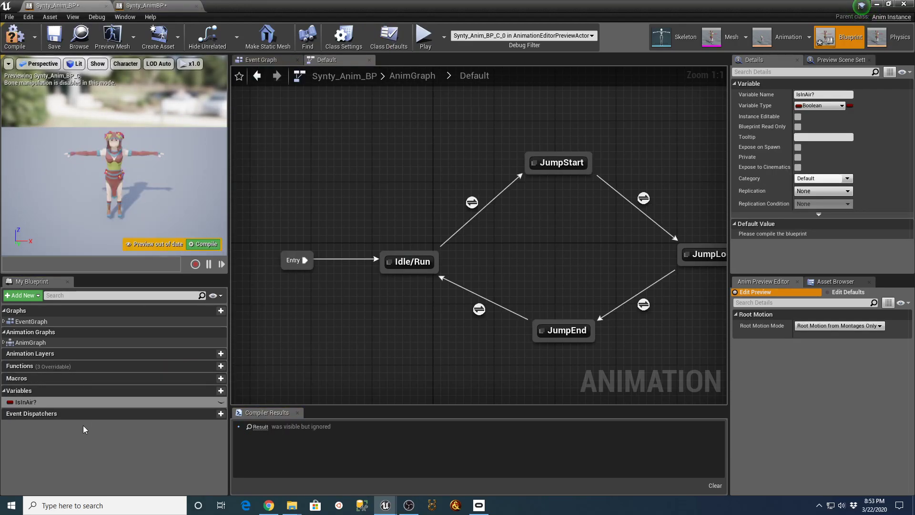
# Step: Add a Float variable named Speed to Synty_Anim_BP, and compile and save the blueprint
pyautogui.click(221, 391)
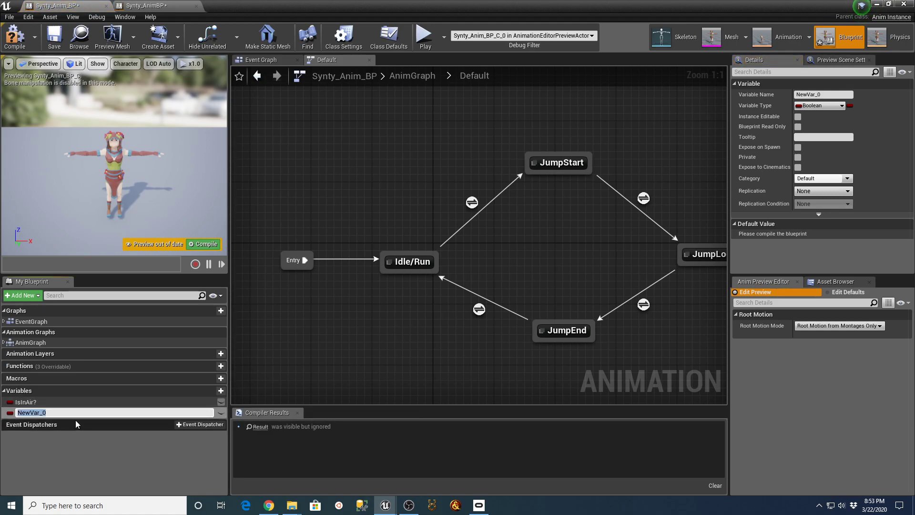
pyautogui.click(148, 6)
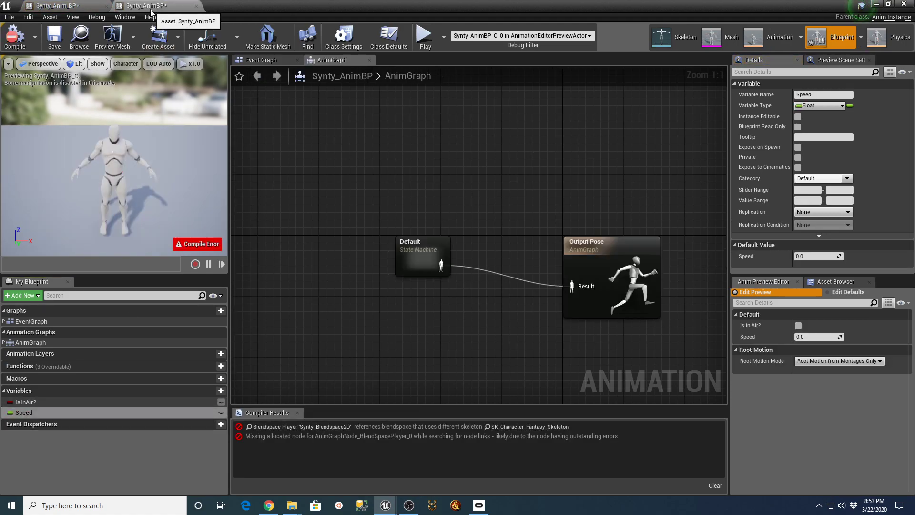
pyautogui.click(57, 5)
pyautogui.click(220, 390)
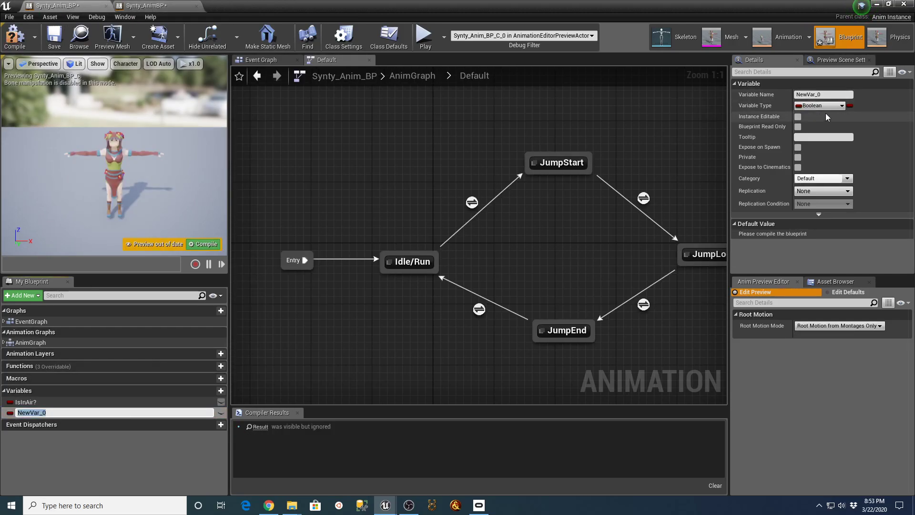
pyautogui.press('Return')
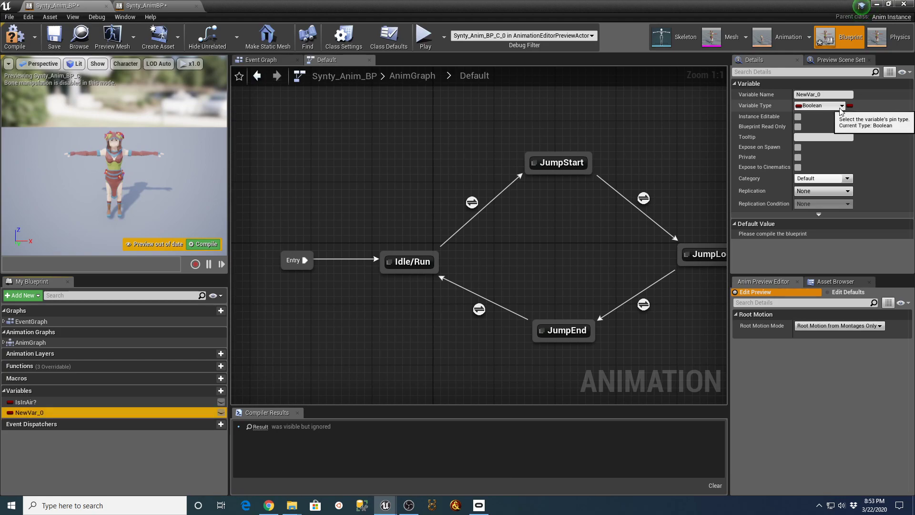
pyautogui.click(841, 106)
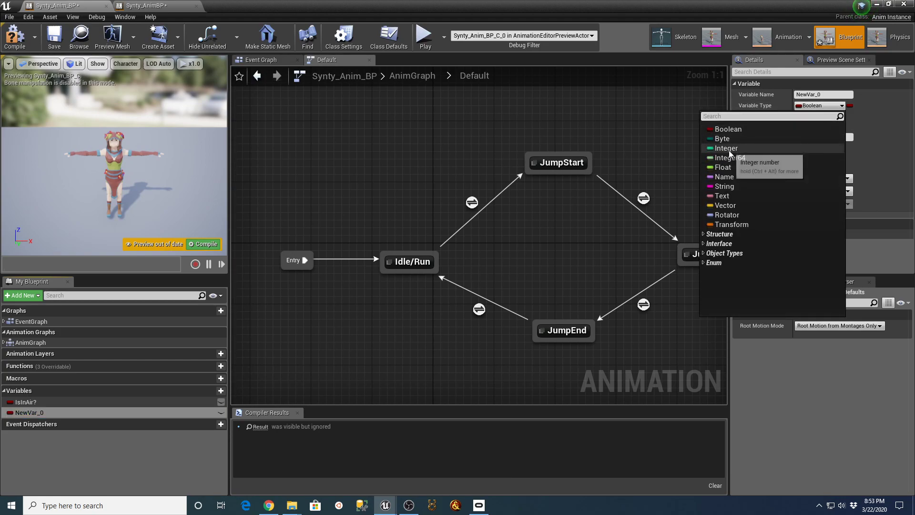
pyautogui.click(722, 167)
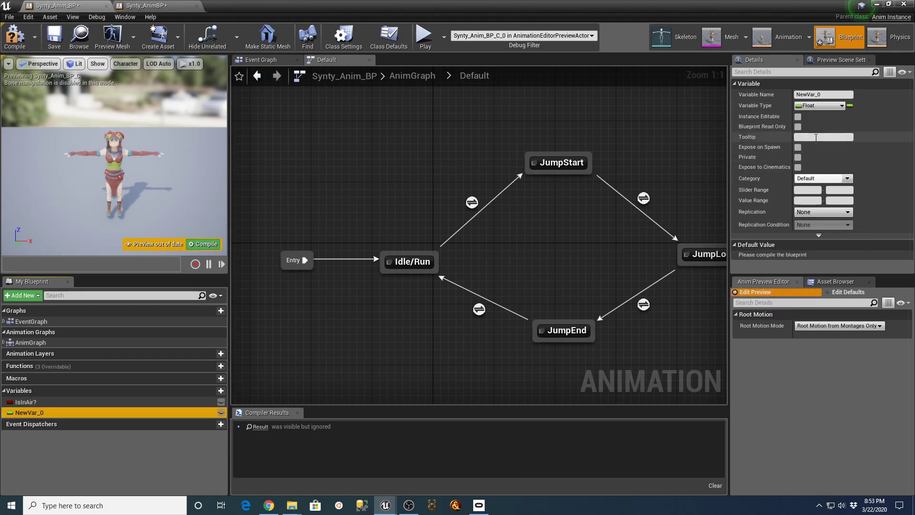
pyautogui.click(825, 95)
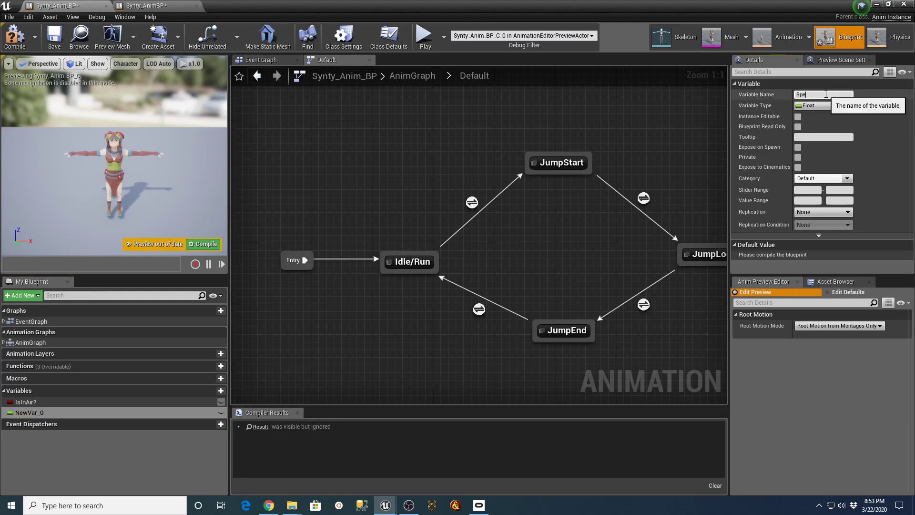
pyautogui.click(15, 37)
pyautogui.click(53, 37)
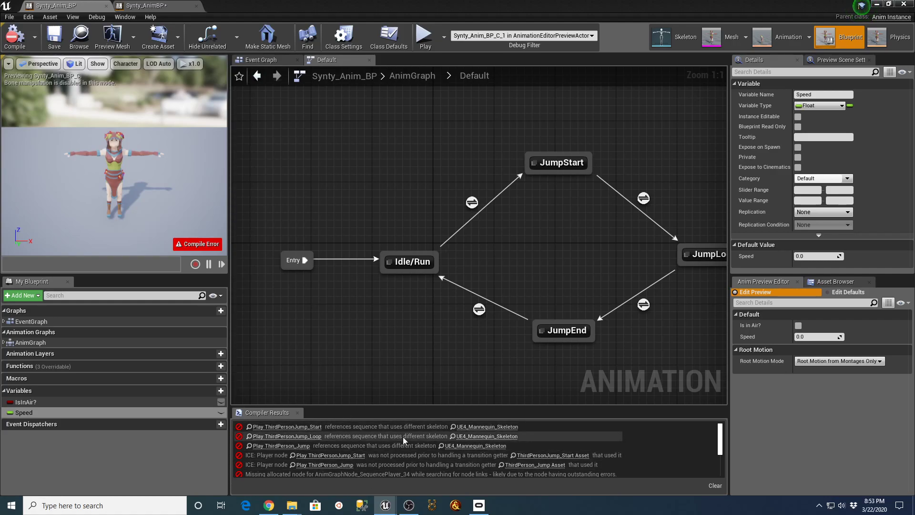
# Step: Inspect the Idle/Run state and its Synty_Blendspace2D asset, and close all the open asset editors
pyautogui.doubleClick(392, 261)
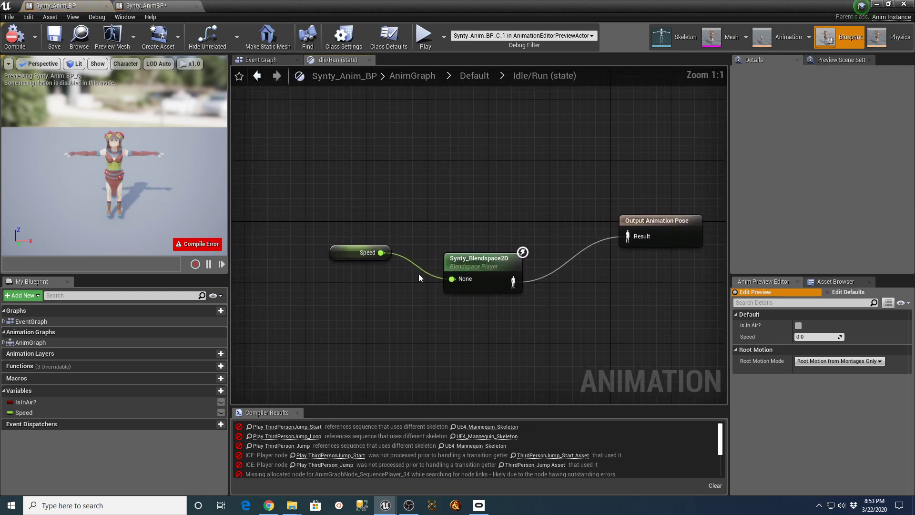
pyautogui.doubleClick(487, 266)
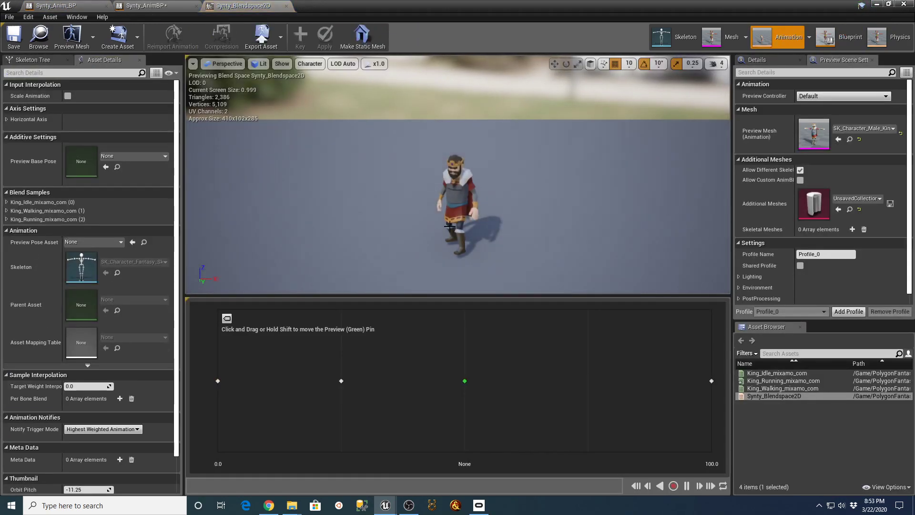
pyautogui.click(286, 6)
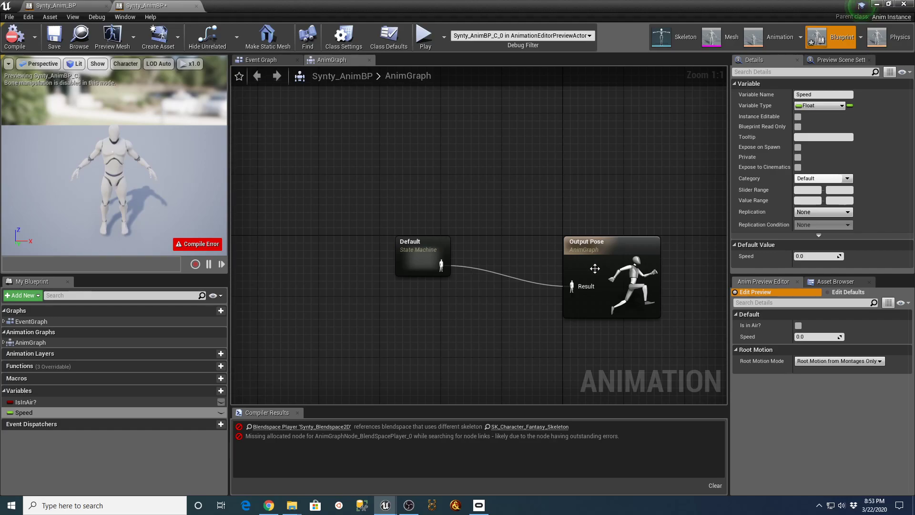
pyautogui.click(197, 7)
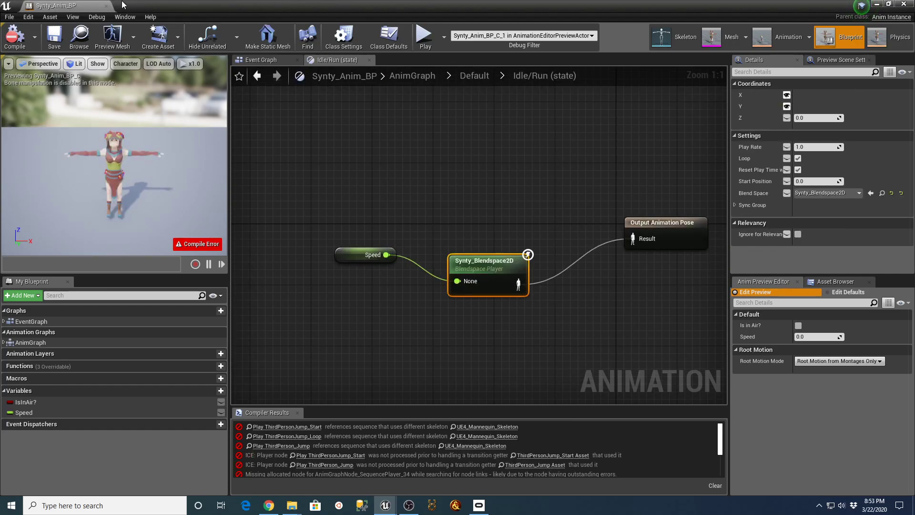
pyautogui.click(107, 5)
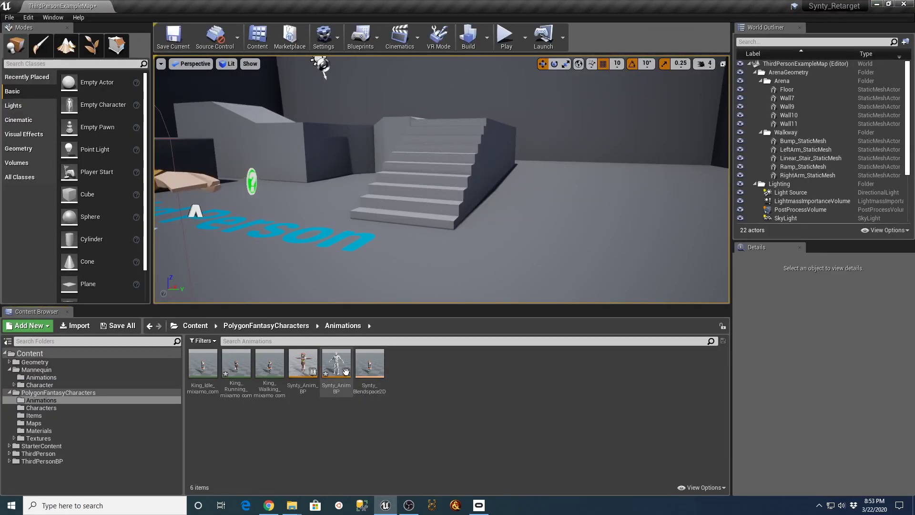
# Step: Open the ThirdPersonCharacter blueprint from the Blueprints folder of ThirdPersonBP
pyautogui.click(338, 364)
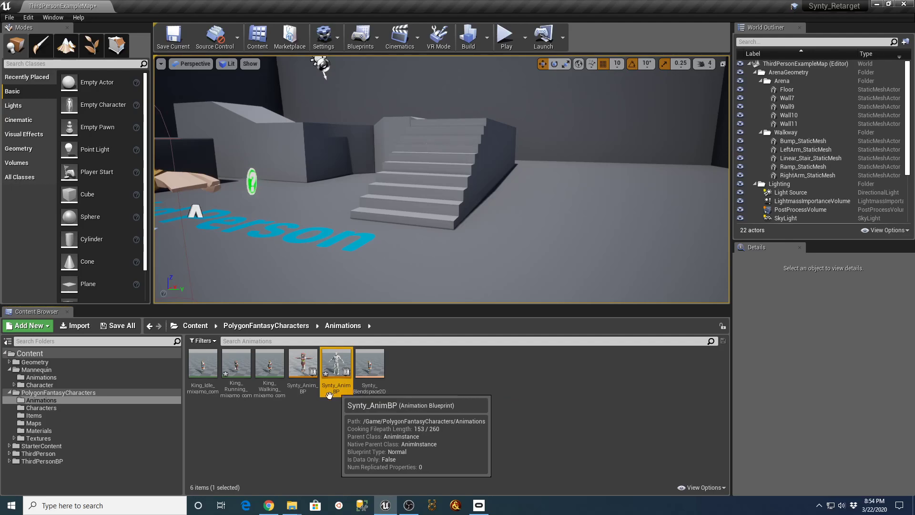
pyautogui.click(44, 462)
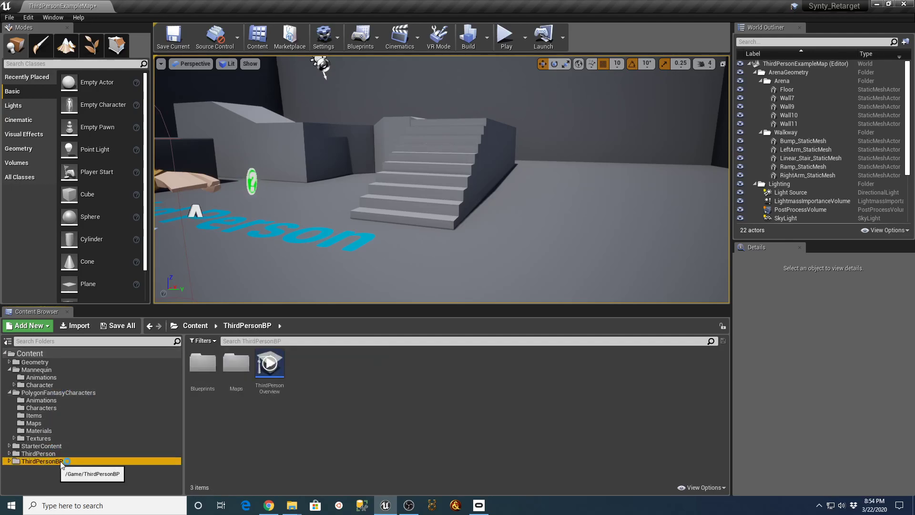
pyautogui.click(204, 369)
pyautogui.doubleClick(204, 370)
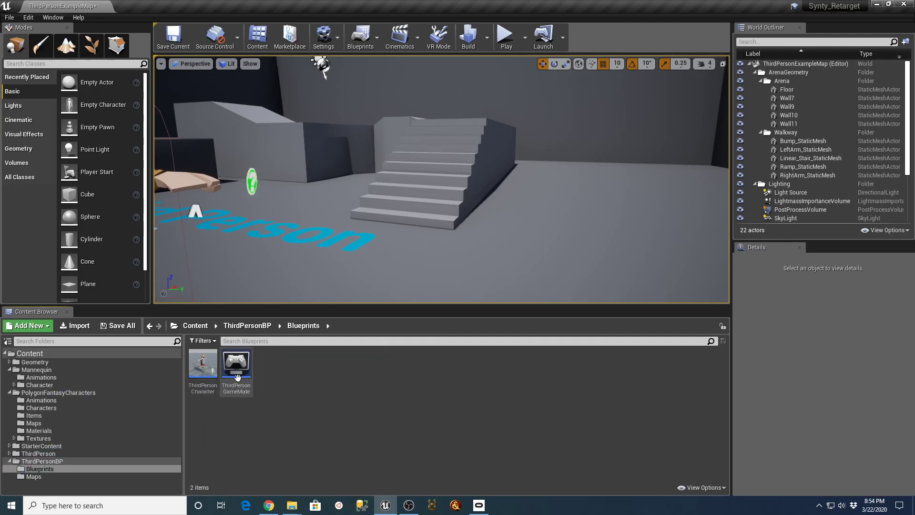
pyautogui.doubleClick(200, 366)
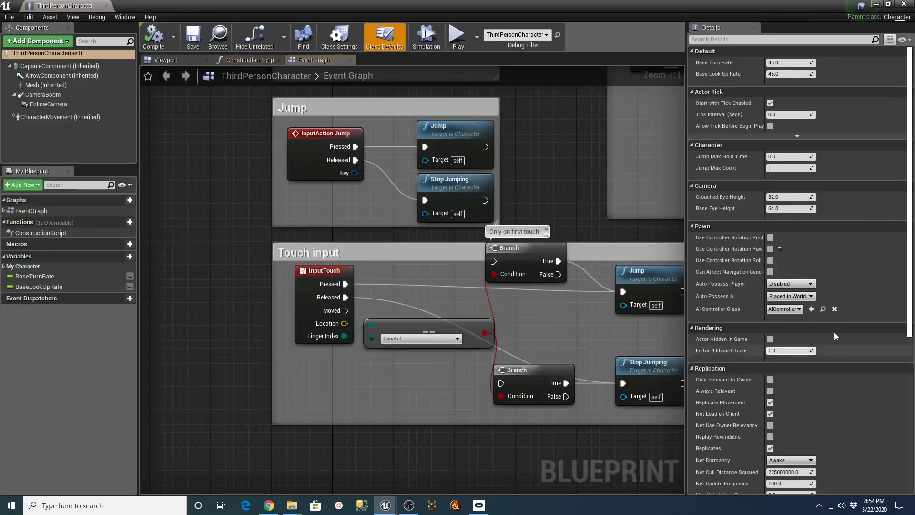
# Step: Set the ThirdPersonCharacter mesh's Anim Class to Synty_Anim_BP, check it in the viewport, compile and save, and close the blueprint
pyautogui.click(46, 85)
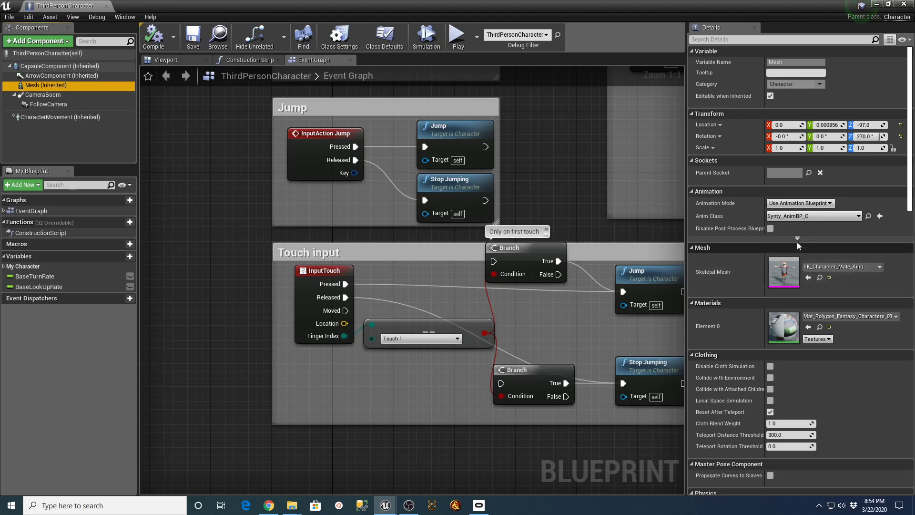
pyautogui.click(859, 218)
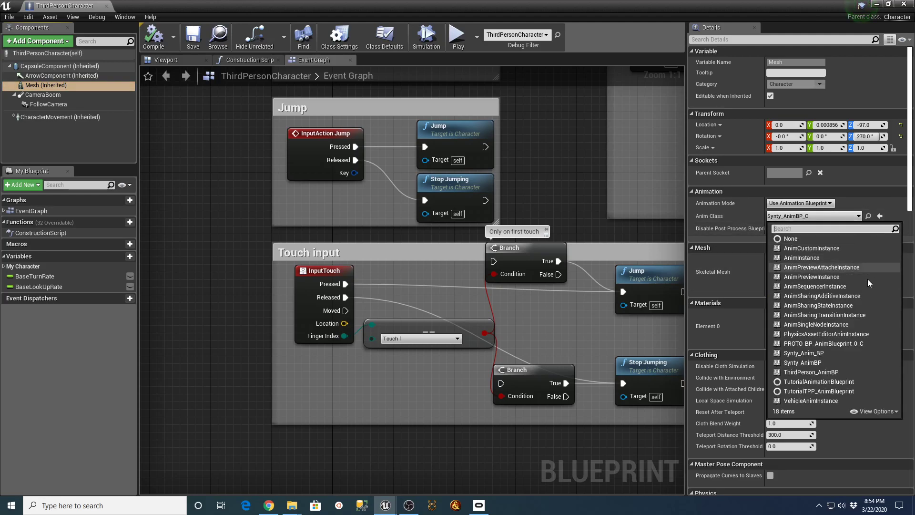
pyautogui.click(817, 354)
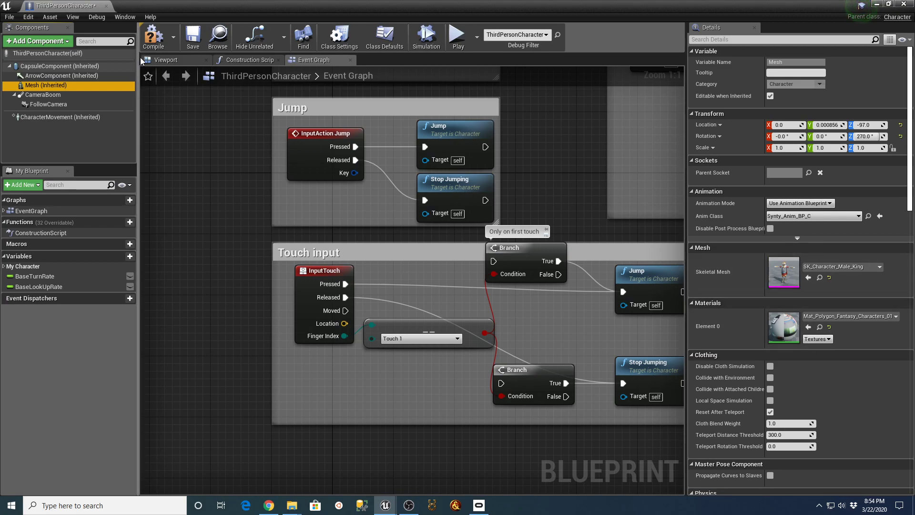
pyautogui.click(159, 61)
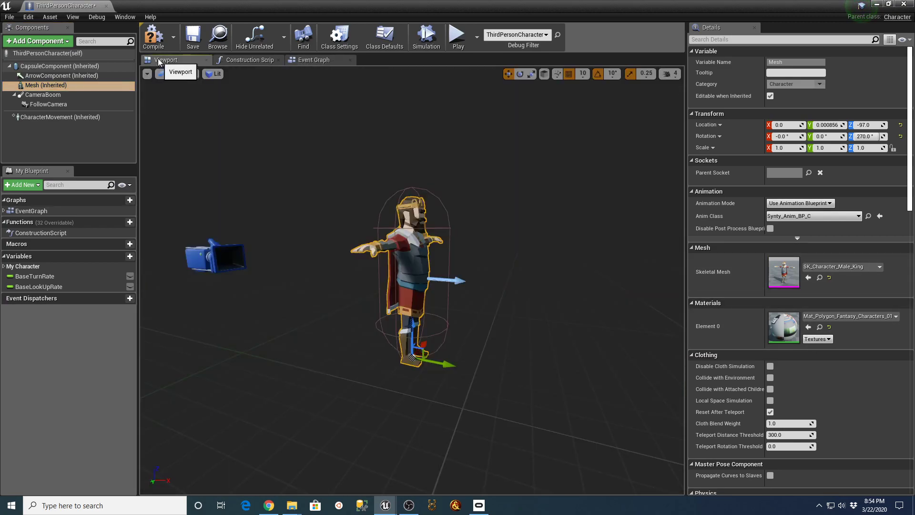
pyautogui.click(153, 36)
pyautogui.click(193, 35)
pyautogui.click(107, 6)
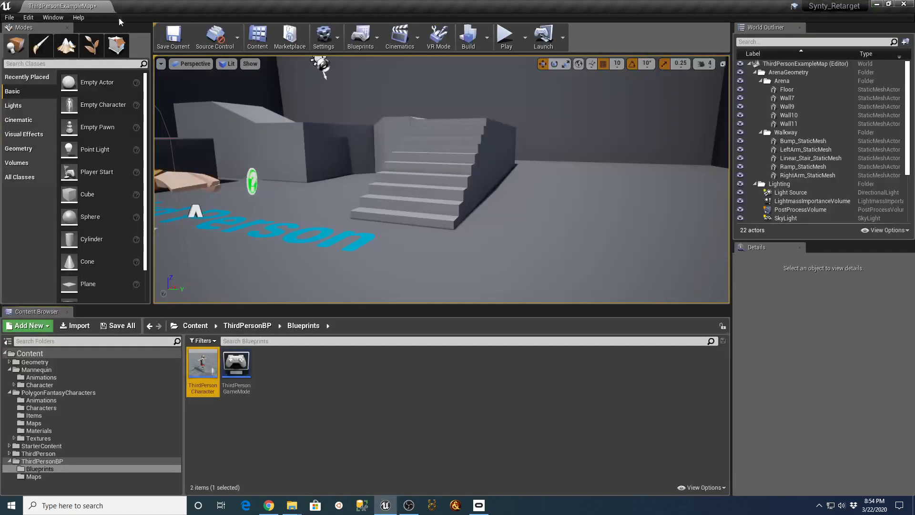
# Step: Delete the Synty_AnimBP asset from the Animations folder of PolygonFantasyCharacters
pyautogui.click(41, 400)
pyautogui.rightClick(332, 365)
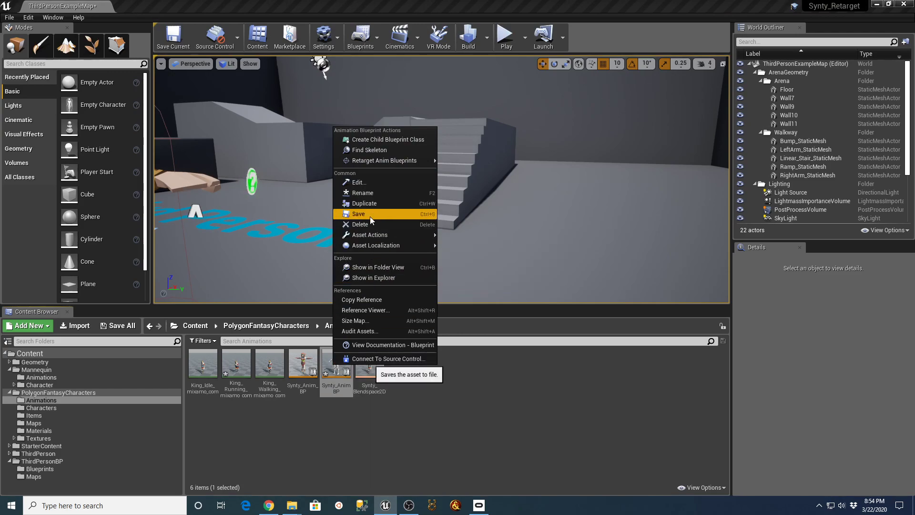
pyautogui.click(374, 224)
pyautogui.click(422, 406)
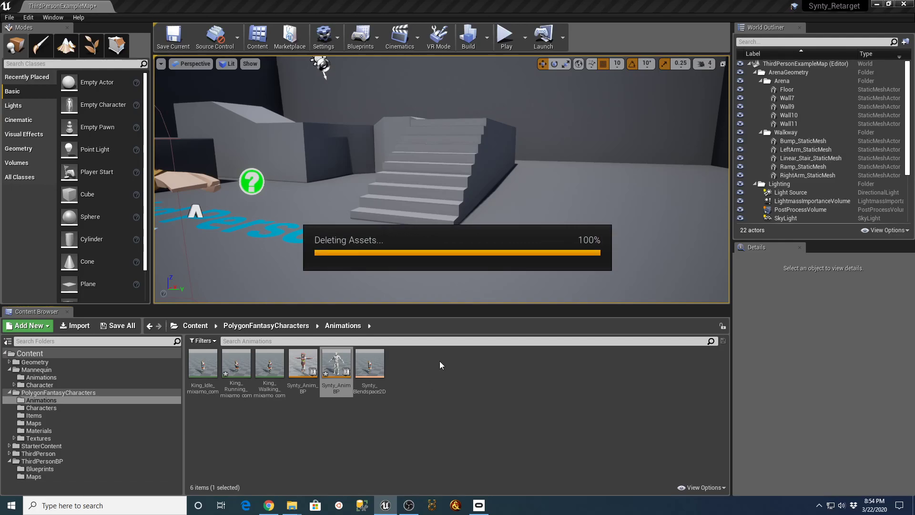
# Step: Reopen Synty_Anim_BP, compile it from the Idle/Run state, and enlarge the compiler results area to read the errors
pyautogui.doubleClick(302, 364)
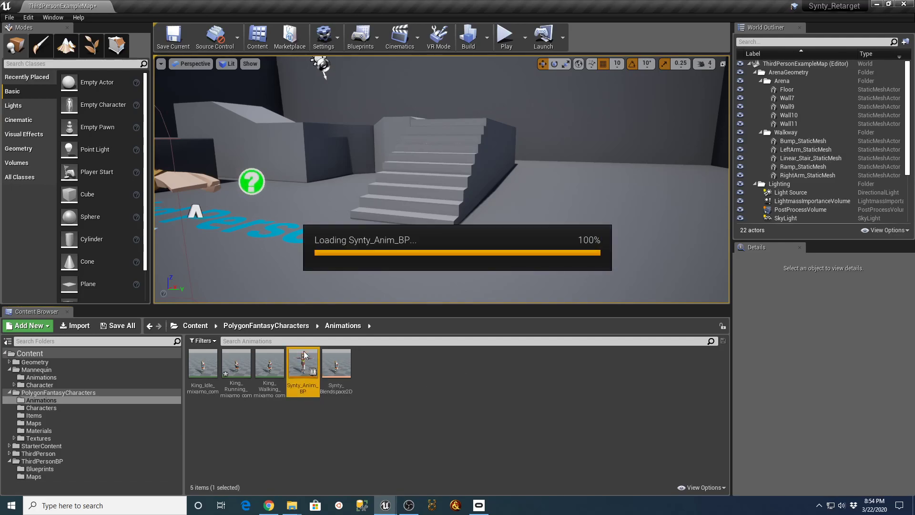
pyautogui.doubleClick(472, 279)
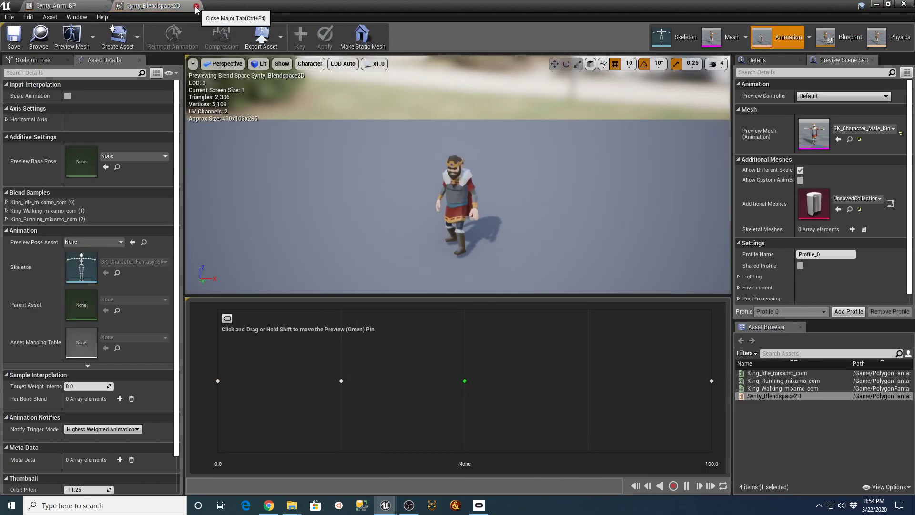
pyautogui.click(195, 6)
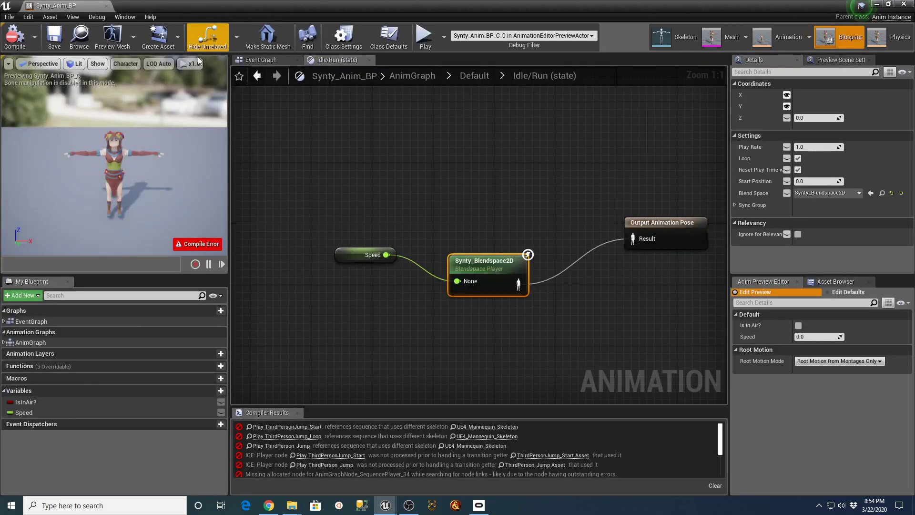
pyautogui.click(10, 43)
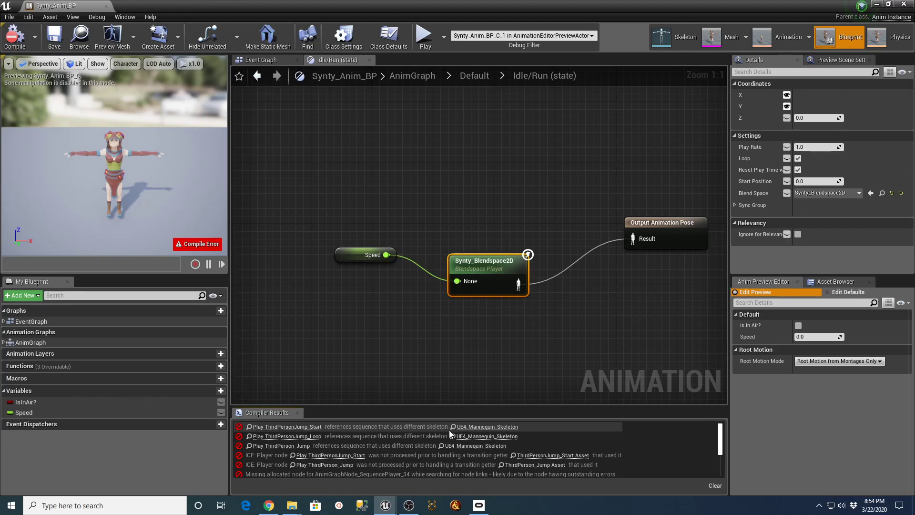
pyautogui.moveTo(385, 407); pyautogui.dragTo(379, 345)
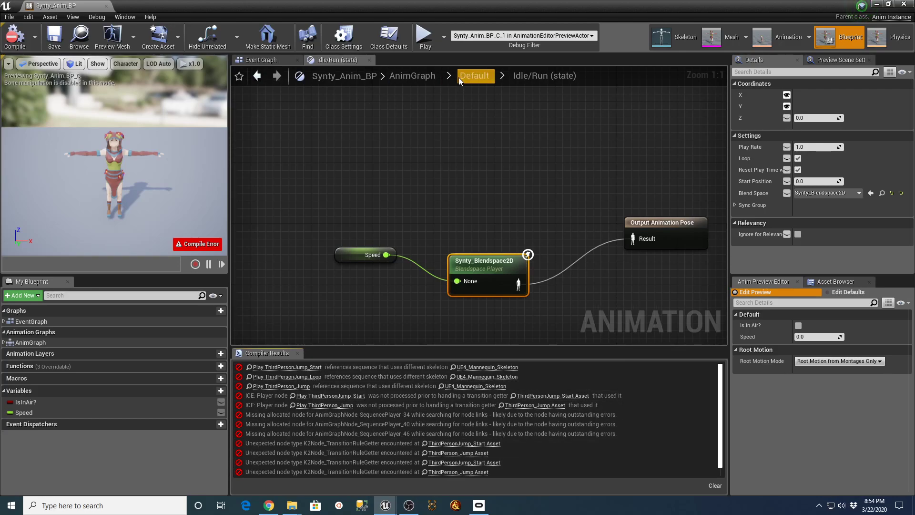
# Step: Revisit the Idle/Run state through the Default state machine and set the preview mesh to SK_Character_Male_King
pyautogui.click(413, 78)
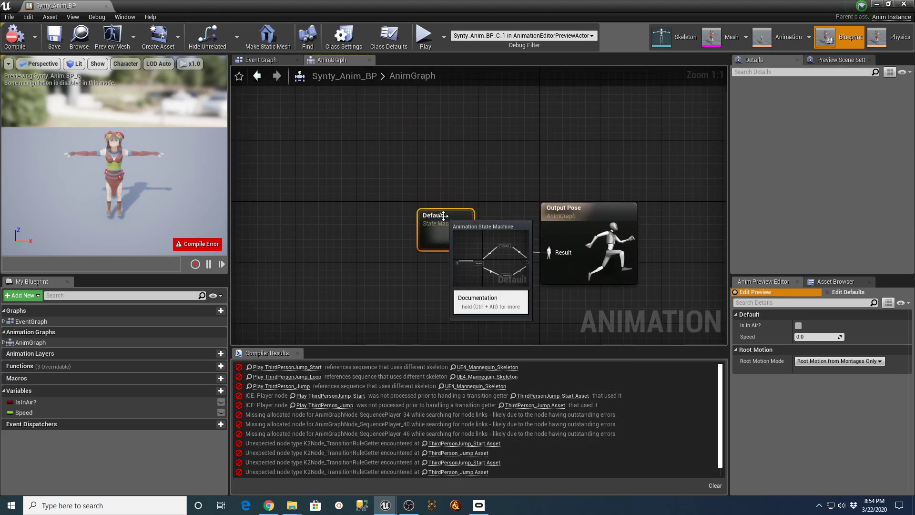
pyautogui.doubleClick(428, 215)
pyautogui.doubleClick(413, 230)
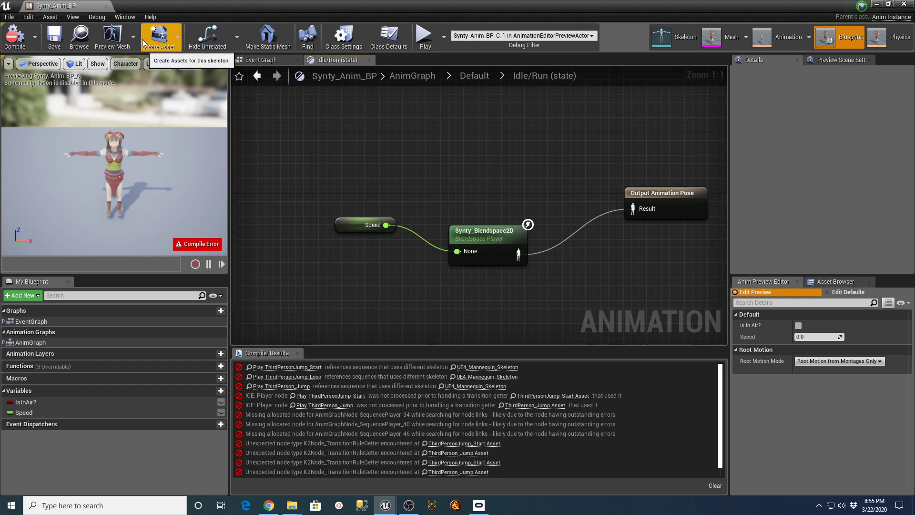
pyautogui.click(113, 38)
pyautogui.click(165, 182)
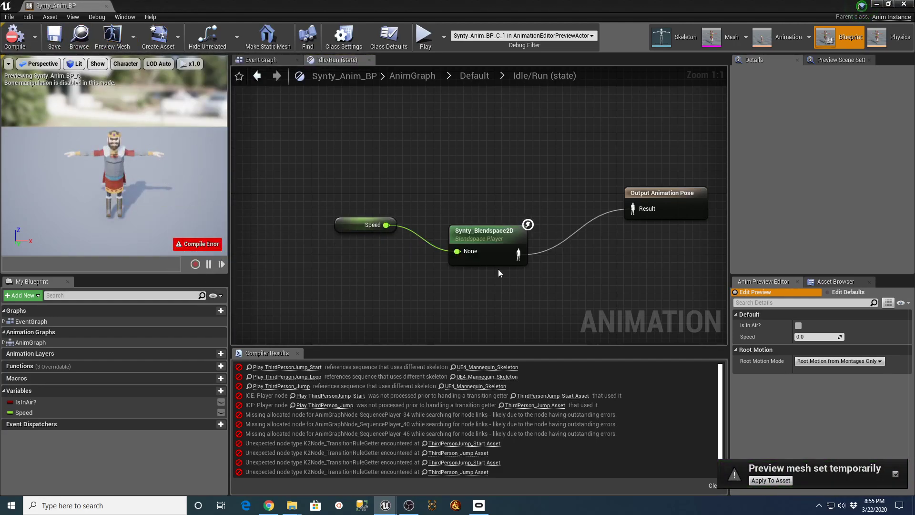
# Step: Examine the ThirdPersonJump_Start animation used in the JumpStart state, scrubbing it to the last frame, and close it
pyautogui.click(413, 77)
pyautogui.doubleClick(455, 222)
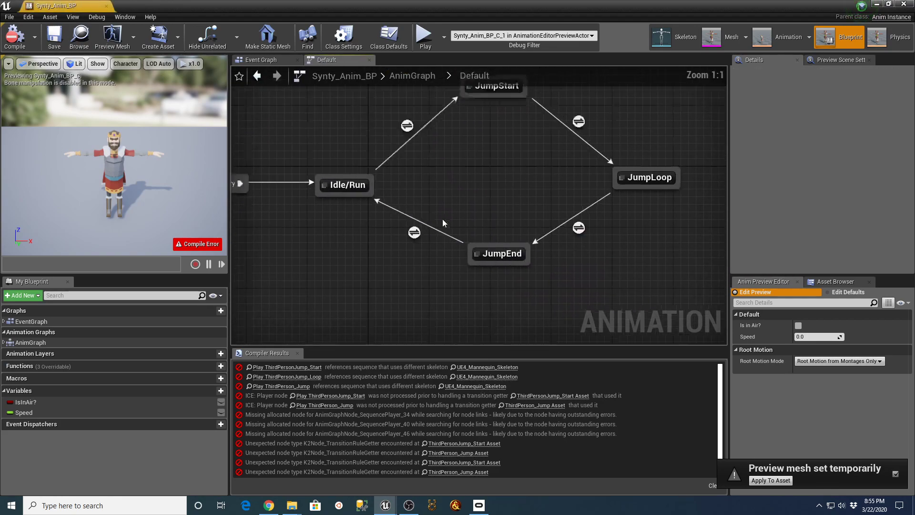
pyautogui.doubleClick(562, 133)
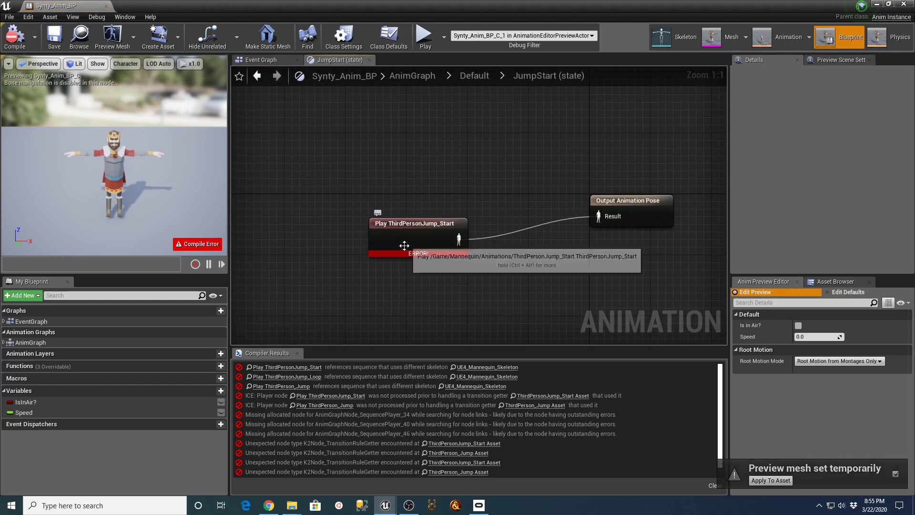
pyautogui.doubleClick(412, 225)
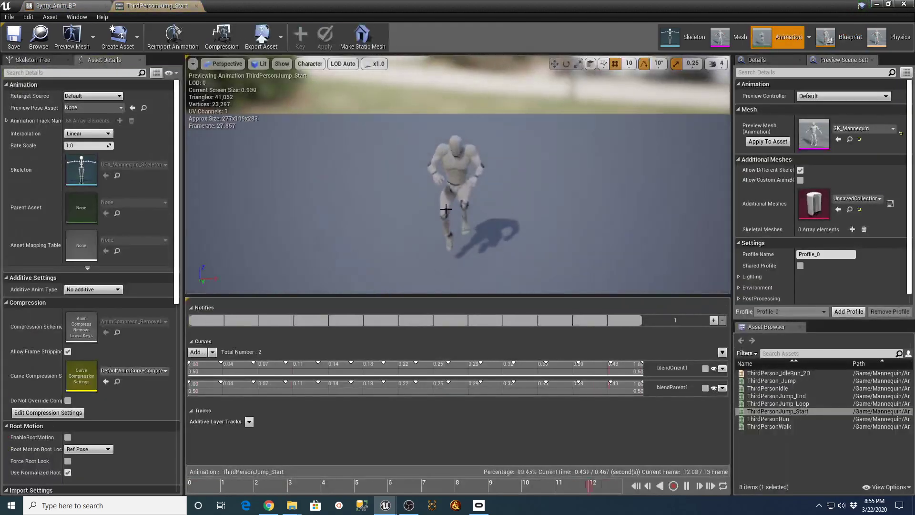
pyautogui.click(687, 486)
pyautogui.moveTo(564, 490); pyautogui.dragTo(612, 481)
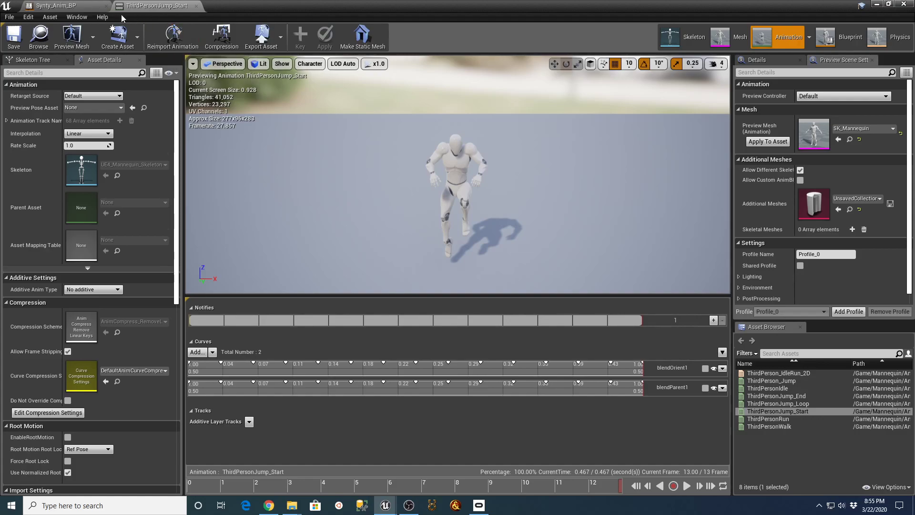
pyautogui.click(195, 6)
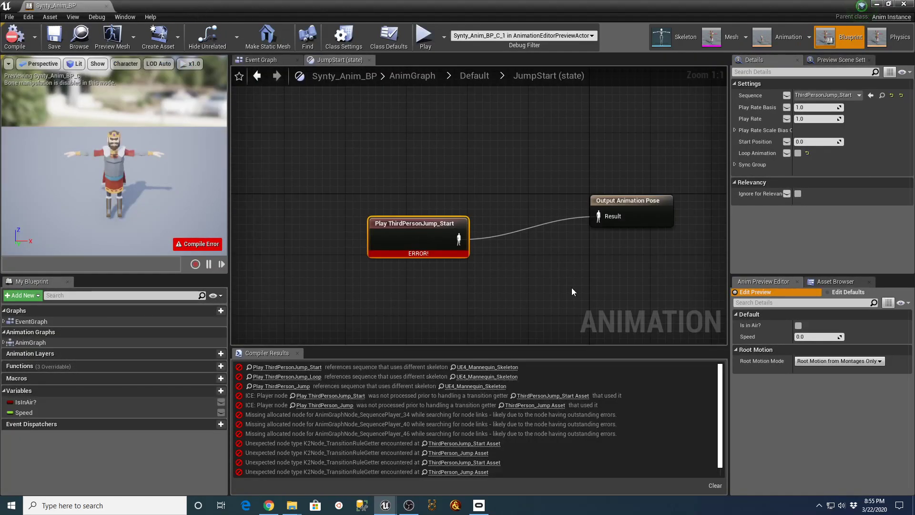
# Step: Review the jump states and transitions in the Default state machine and reopen the JumpStart state
pyautogui.click(415, 81)
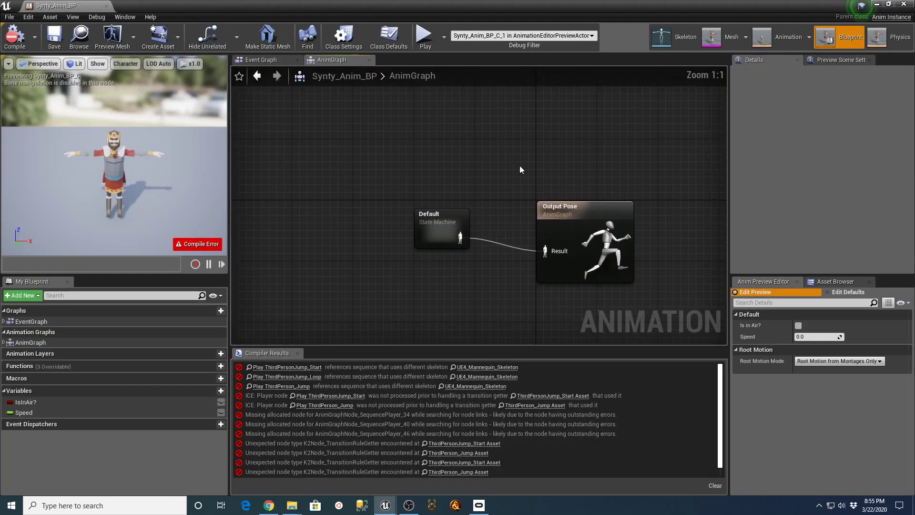
pyautogui.doubleClick(439, 215)
pyautogui.moveTo(572, 235); pyautogui.dragTo(452, 219, button='right')
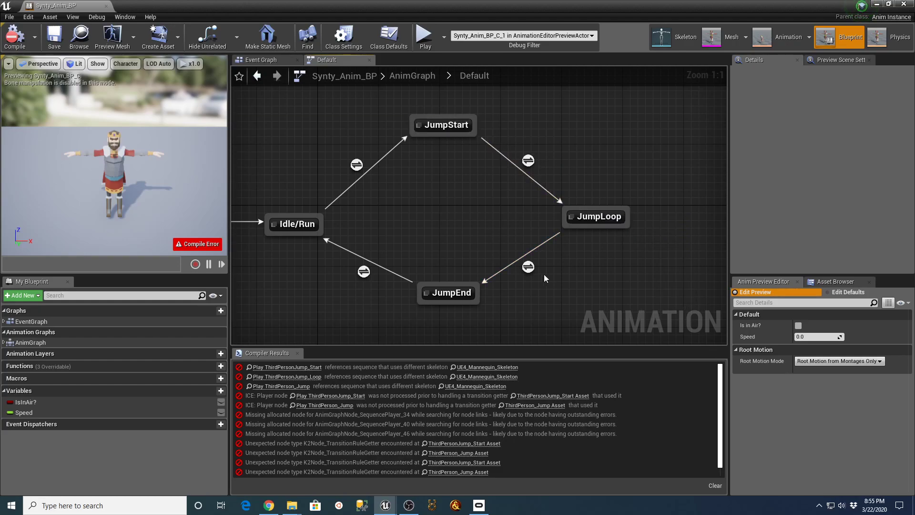
pyautogui.moveTo(319, 291); pyautogui.dragTo(395, 278, button='right')
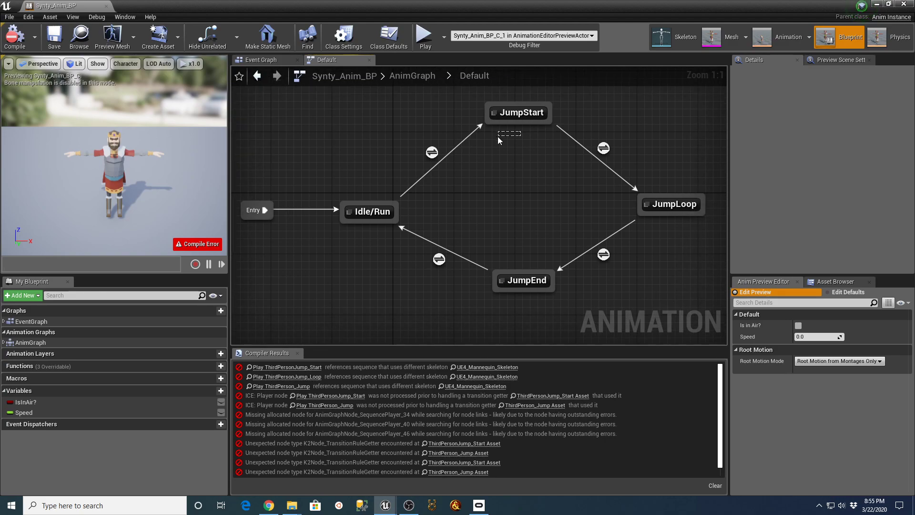
pyautogui.moveTo(517, 159); pyautogui.dragTo(480, 149, button='right')
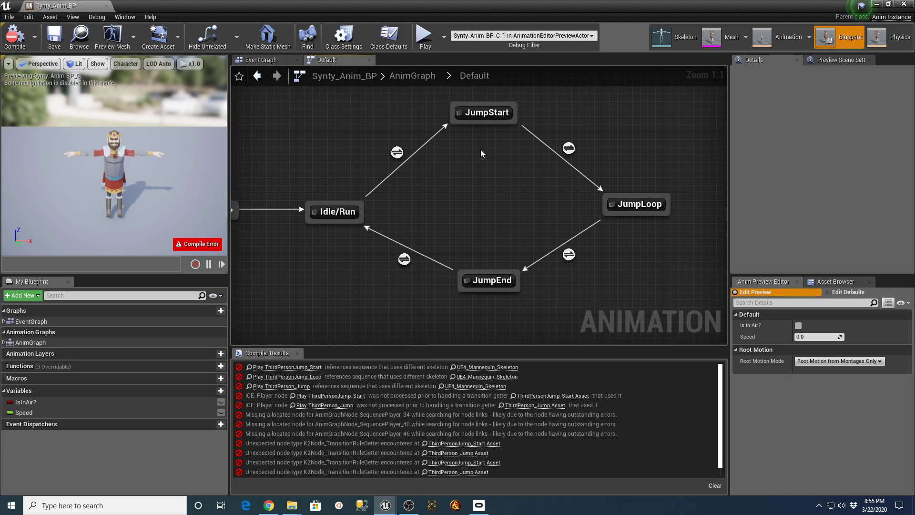
pyautogui.doubleClick(479, 116)
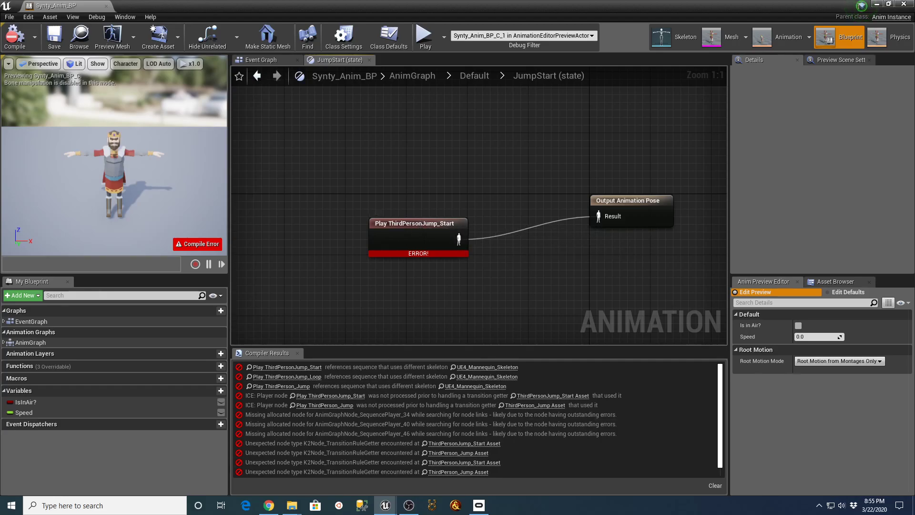
# Step: Switch to Mixamo in Chrome and search the animations for "jump start" and "jump"
pyautogui.click(267, 506)
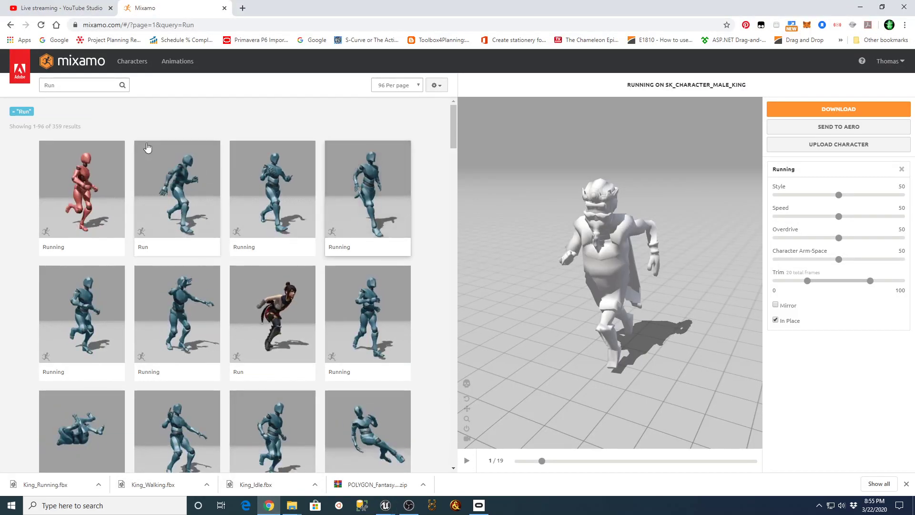
pyautogui.click(65, 87)
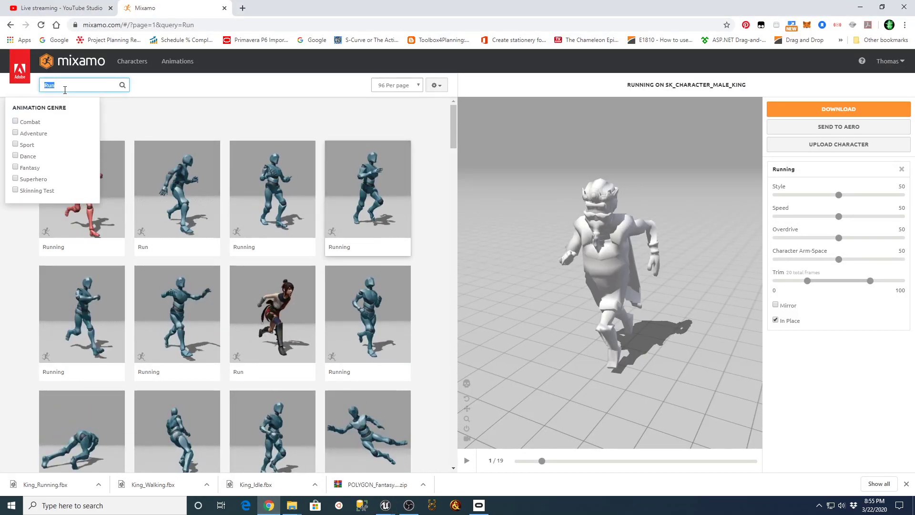
pyautogui.write('jump start')
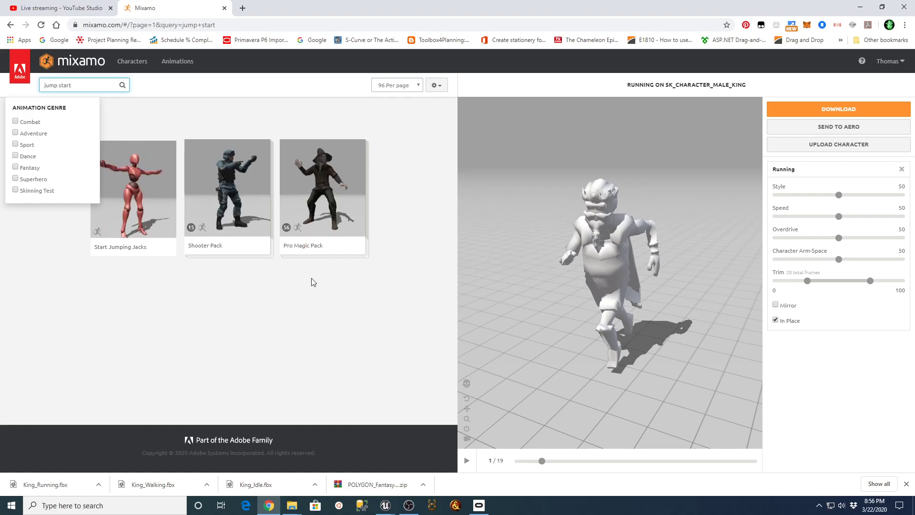
pyautogui.press('Return')
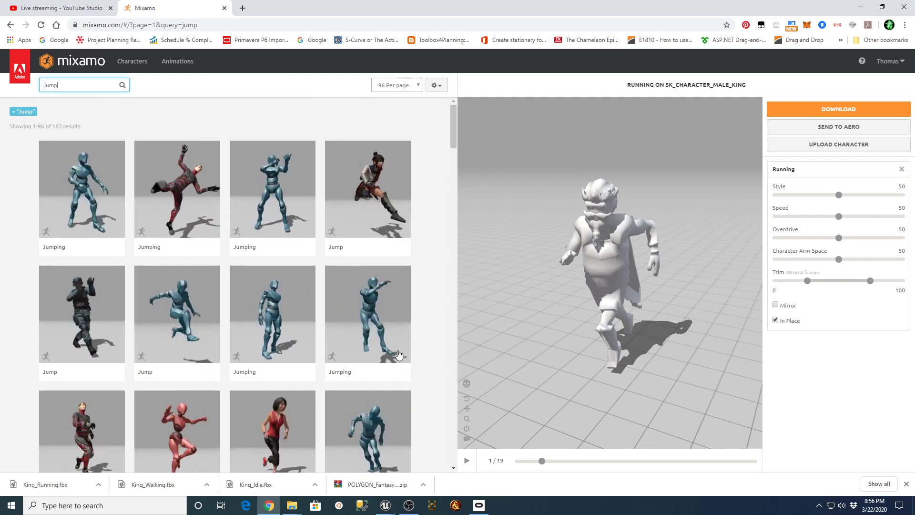
# Step: Preview the two Jump animations in the first two rows of results on the king with In Place enabled
pyautogui.click(361, 206)
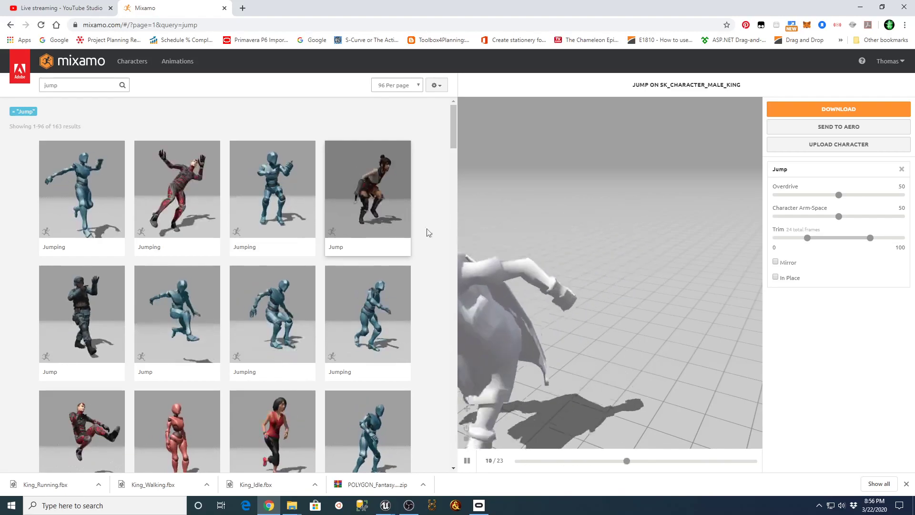
pyautogui.click(775, 278)
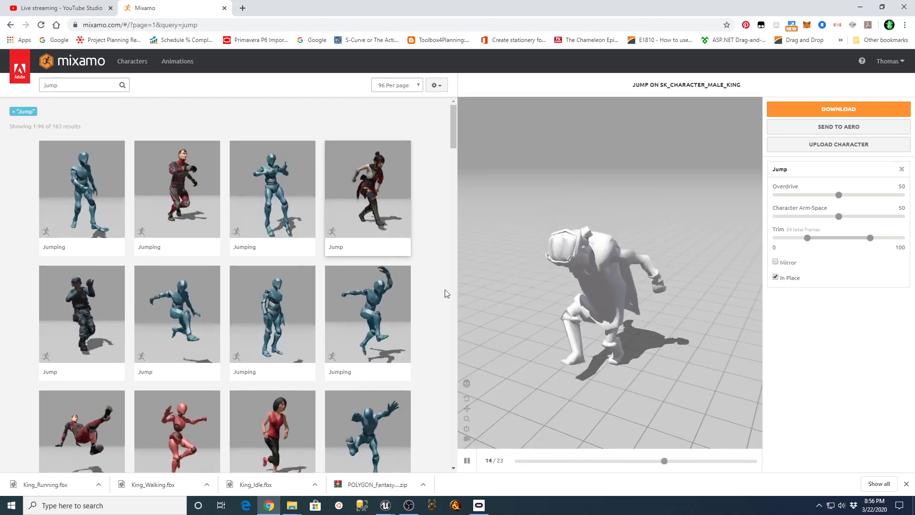
pyautogui.click(776, 278)
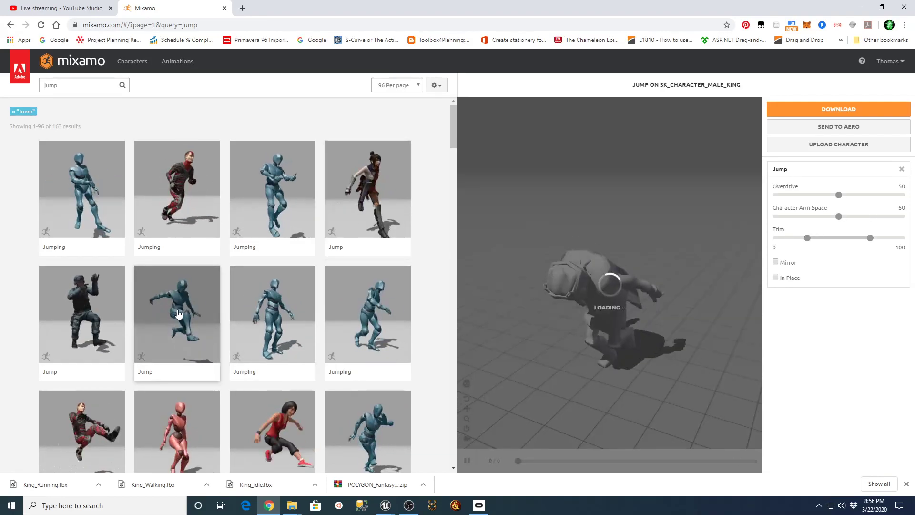
pyautogui.click(775, 277)
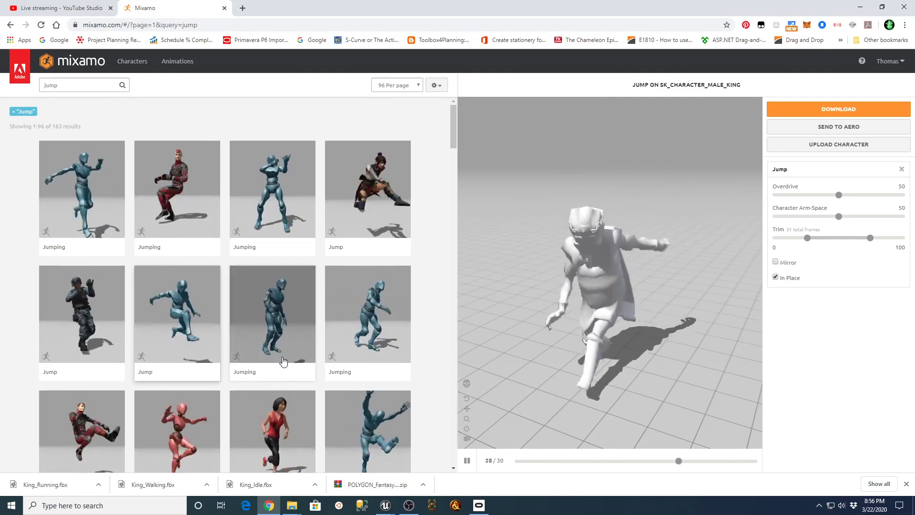
# Step: Preview the next Jumping animations on the king, including Step Up To Jump Over Object, trying Mirror on two of them
pyautogui.click(262, 312)
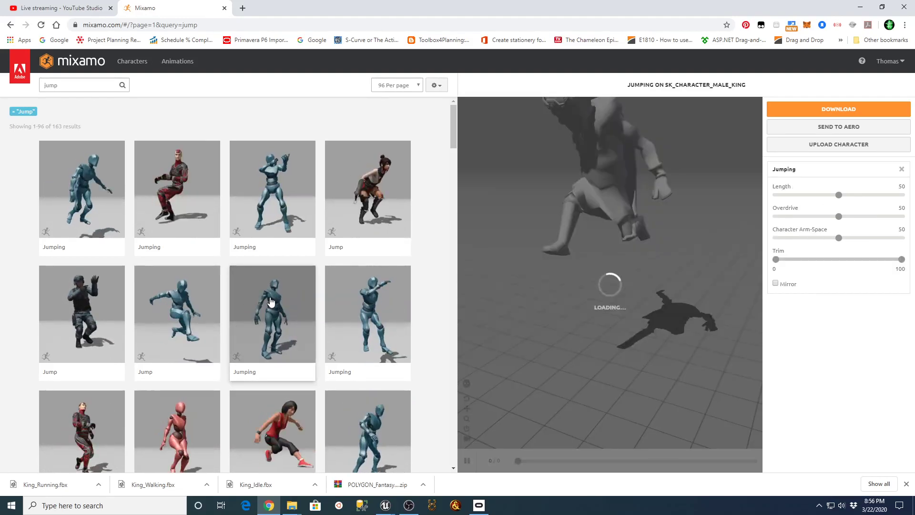
pyautogui.click(775, 284)
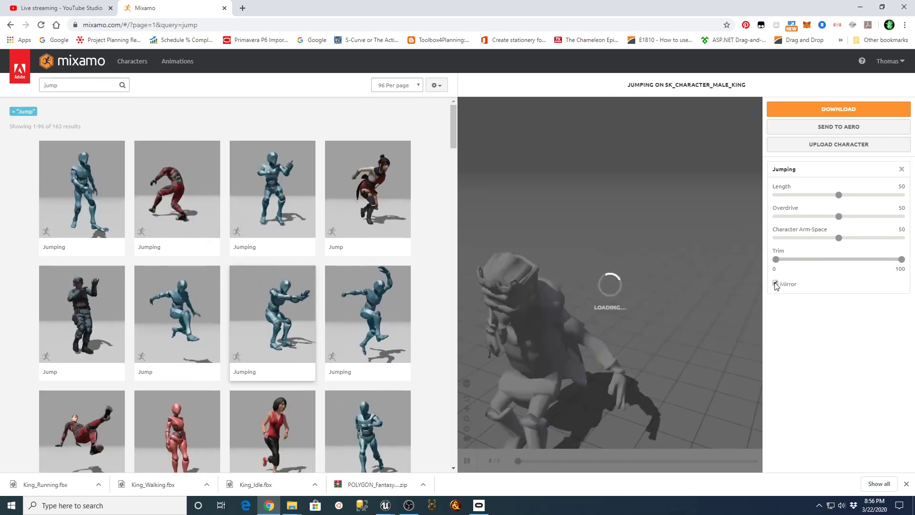
pyautogui.click(386, 309)
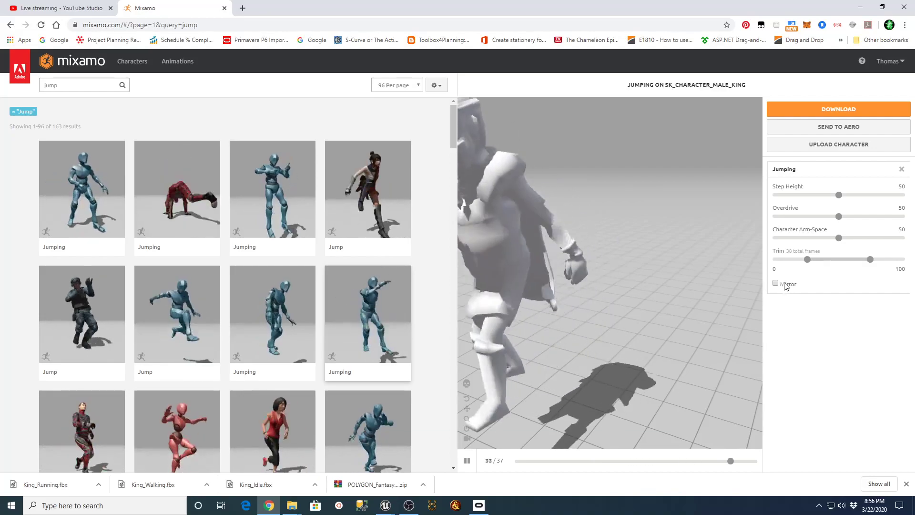
pyautogui.scroll(-3, 239, 313)
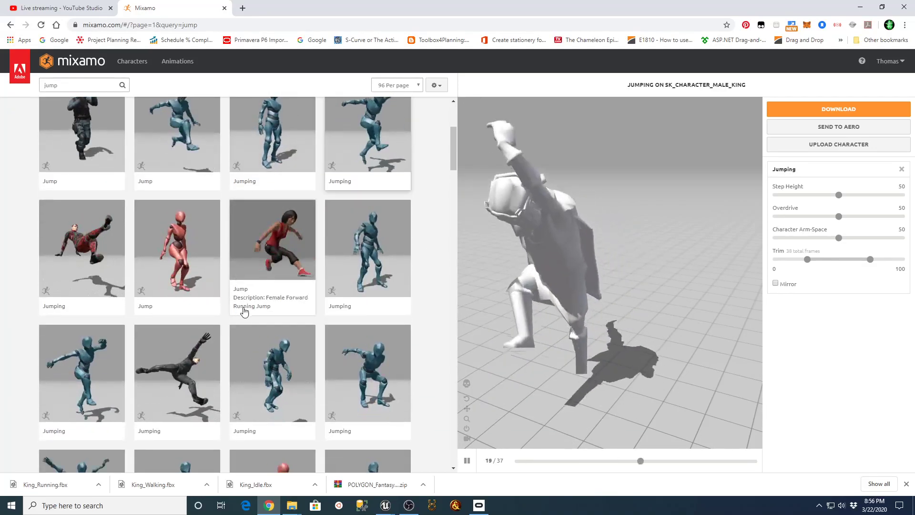
pyautogui.click(379, 270)
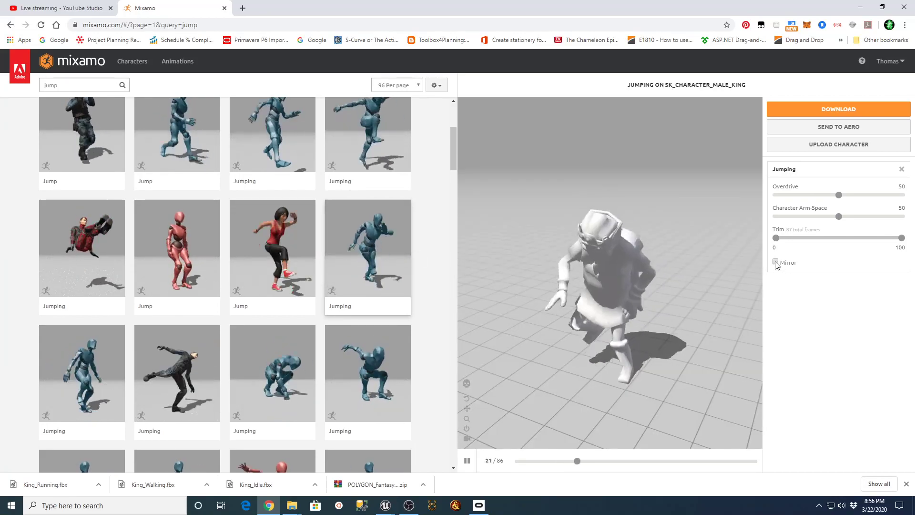
pyautogui.click(776, 262)
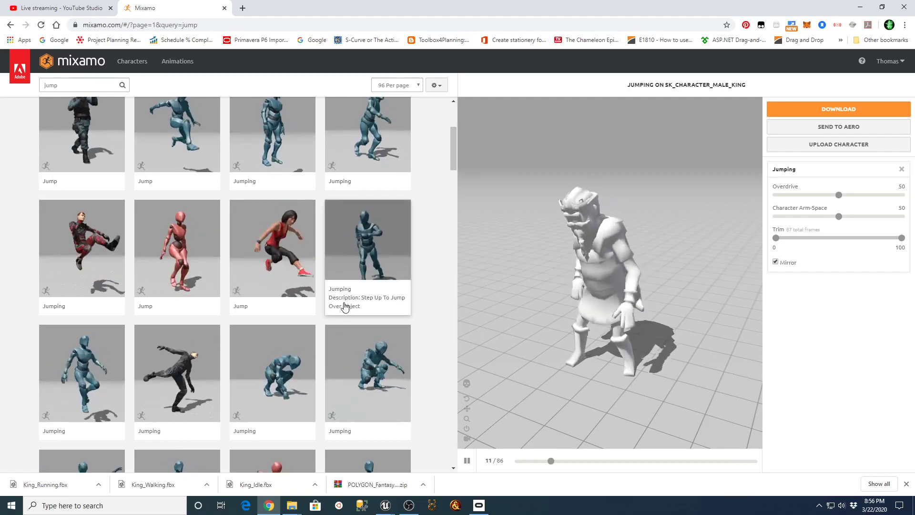
# Step: Preview the further Jumping variants on the king, ending with the blue mannequin's Jump animation beside the red mannequin's
pyautogui.scroll(-3, 272, 304)
pyautogui.click(82, 234)
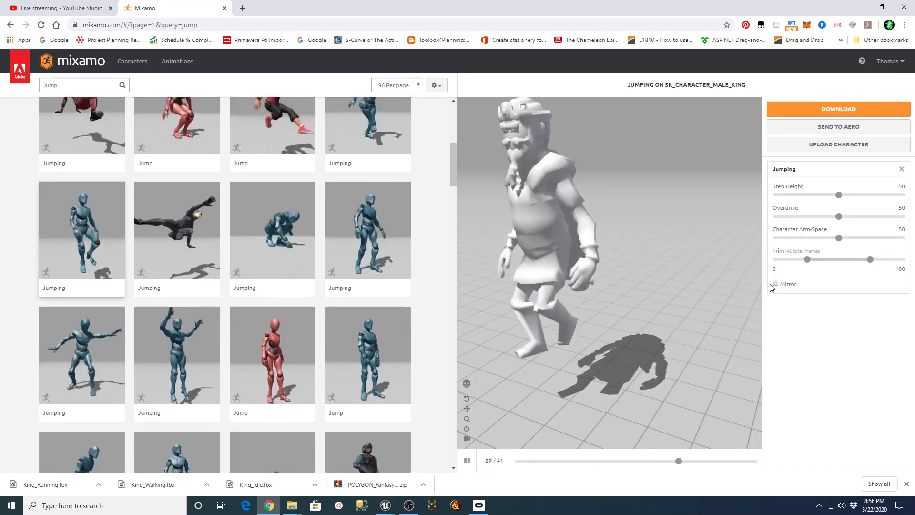
pyautogui.click(270, 241)
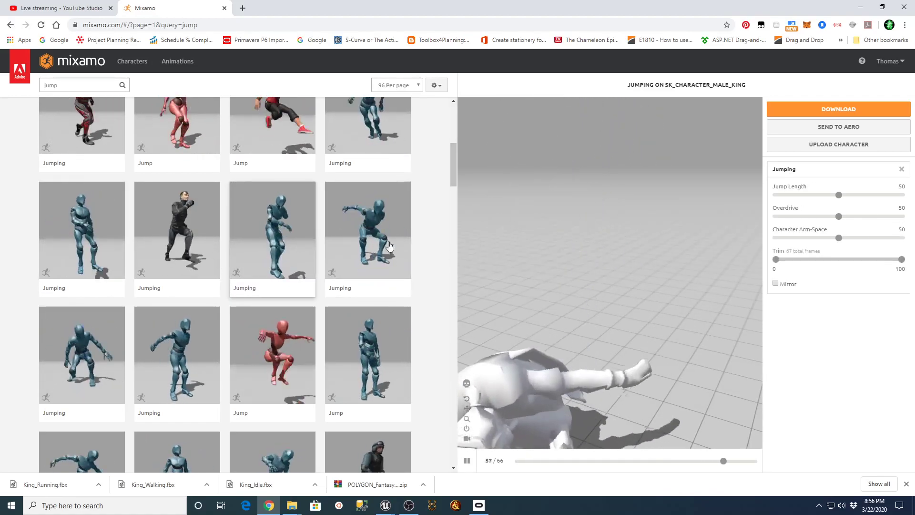
pyautogui.click(391, 246)
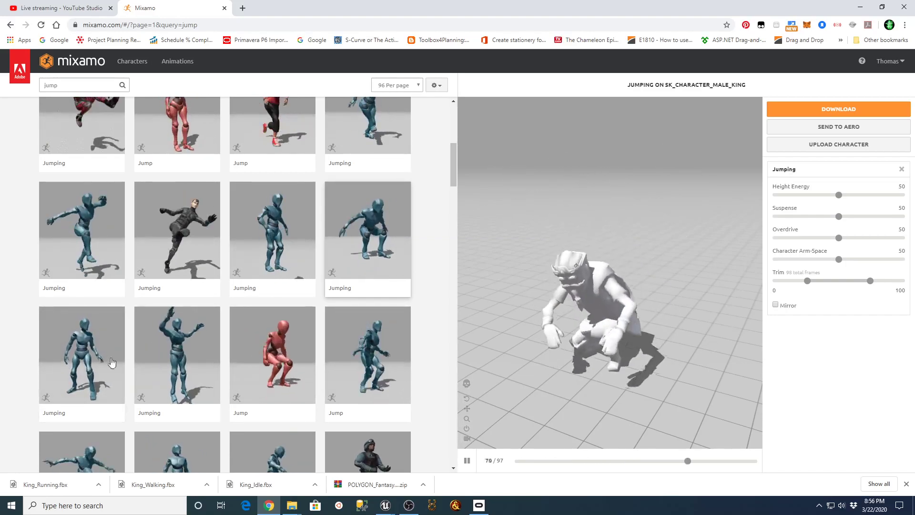
pyautogui.click(94, 360)
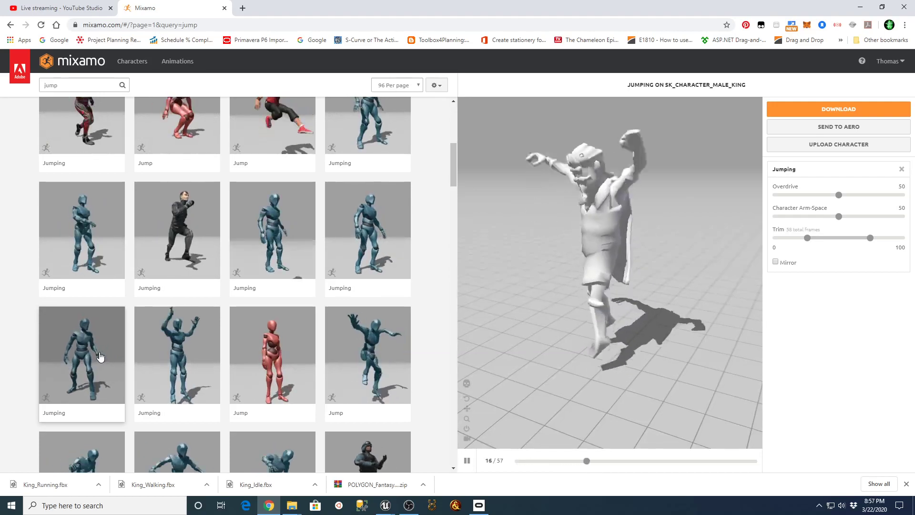
pyautogui.click(176, 355)
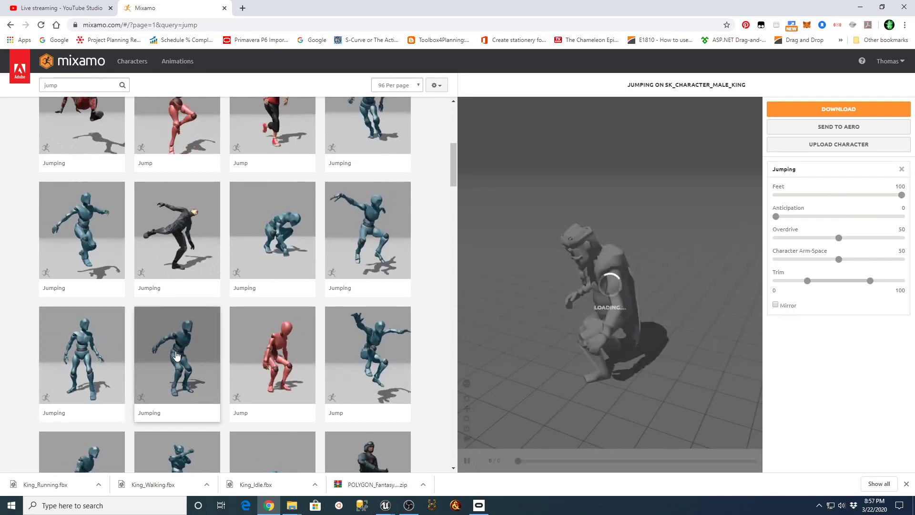
pyautogui.click(382, 365)
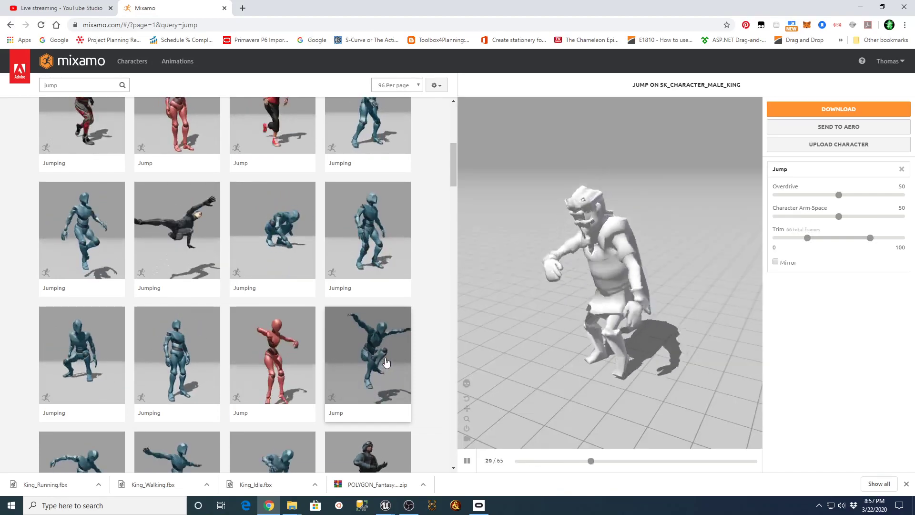
# Step: Preview the next Jump animation with In Place enabled, and compare it with the Jumping Down animations
pyautogui.scroll(-5, 363, 345)
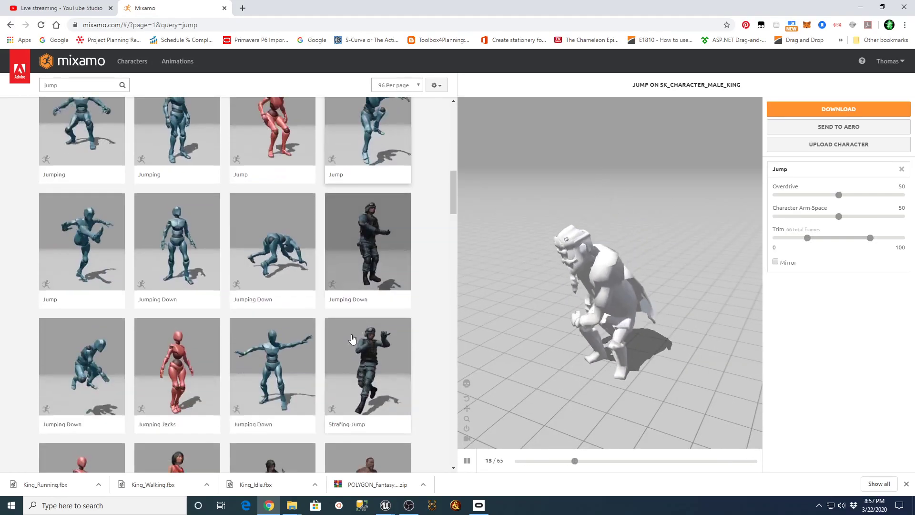
pyautogui.click(92, 250)
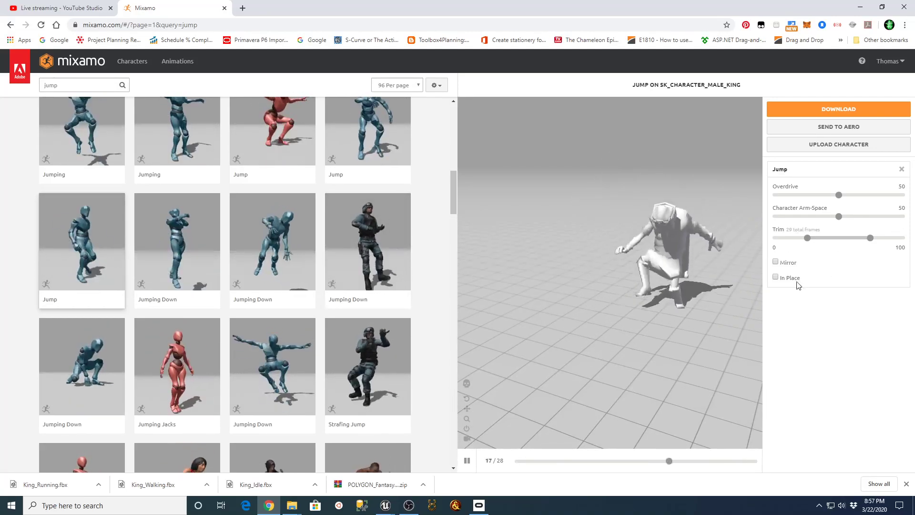
pyautogui.click(775, 277)
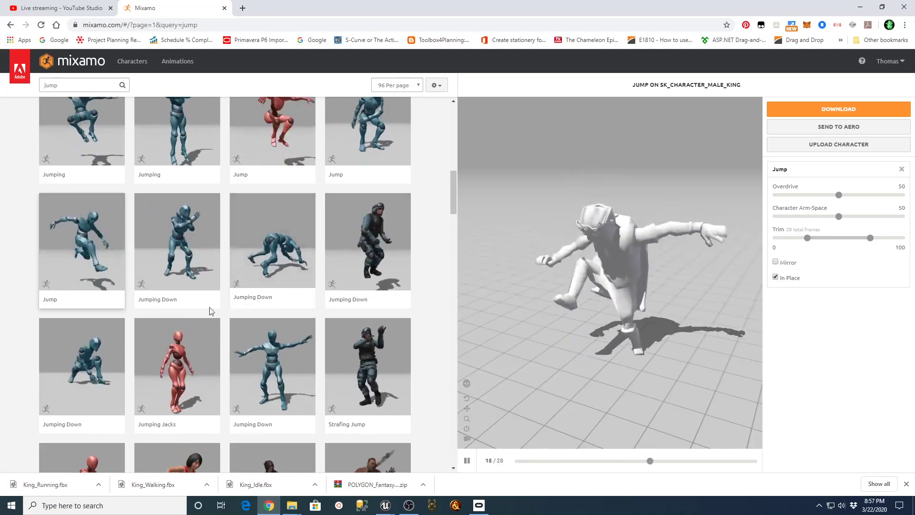
pyautogui.click(269, 253)
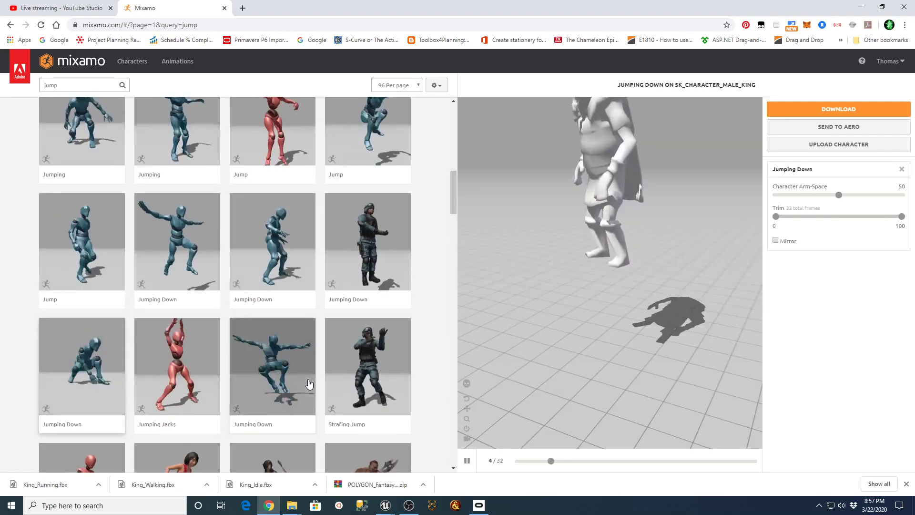
pyautogui.click(310, 374)
# Step: Look through the Standing Jump, Jump Up and Jump Loop results and preview Jump Forward on the king
pyautogui.scroll(-5, 310, 365)
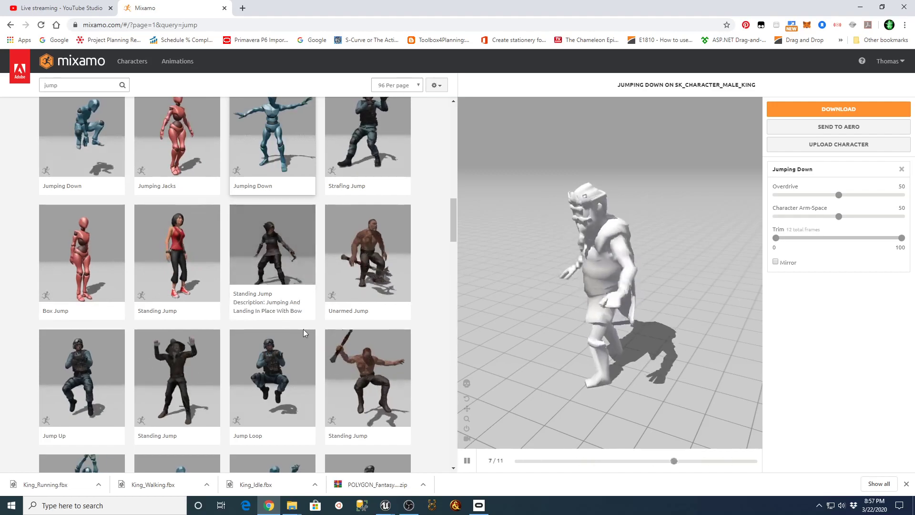
pyautogui.scroll(-4, 303, 328)
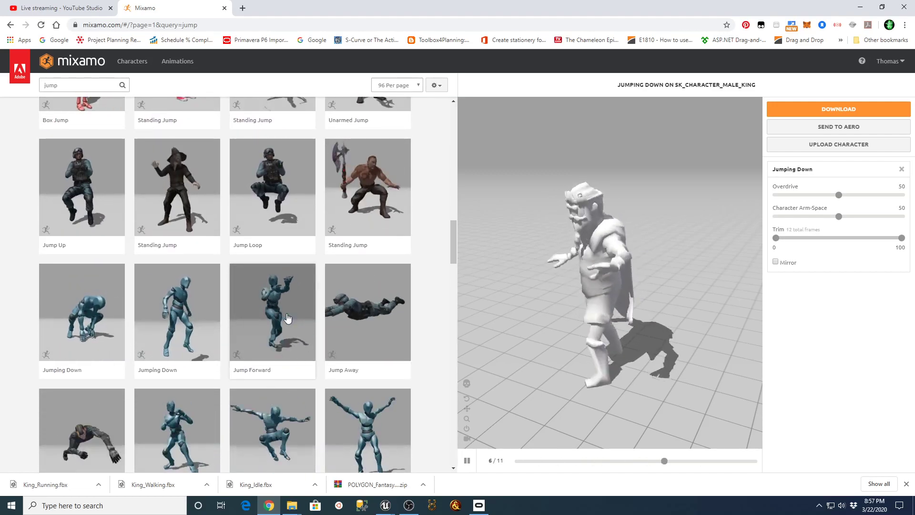
pyautogui.click(287, 318)
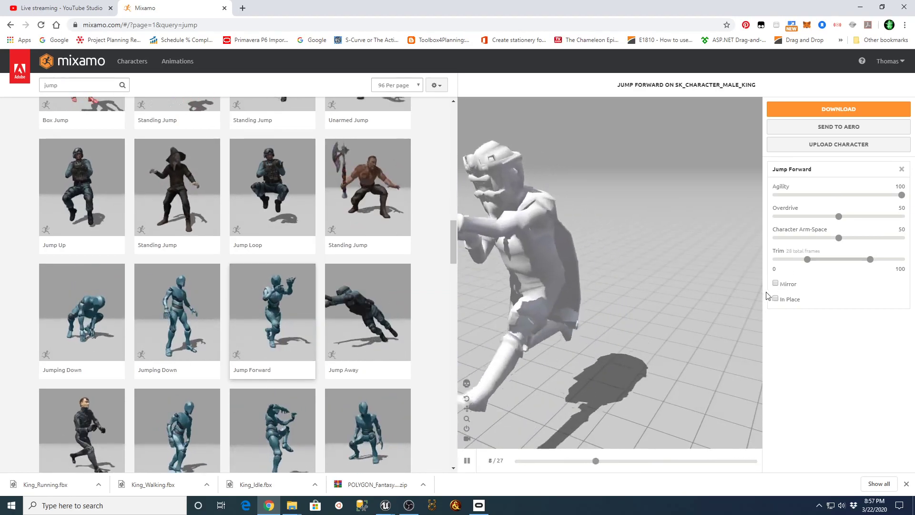
# Step: Browse further down the jump results and preview both Running Jump animations on the king
pyautogui.scroll(-4, 256, 338)
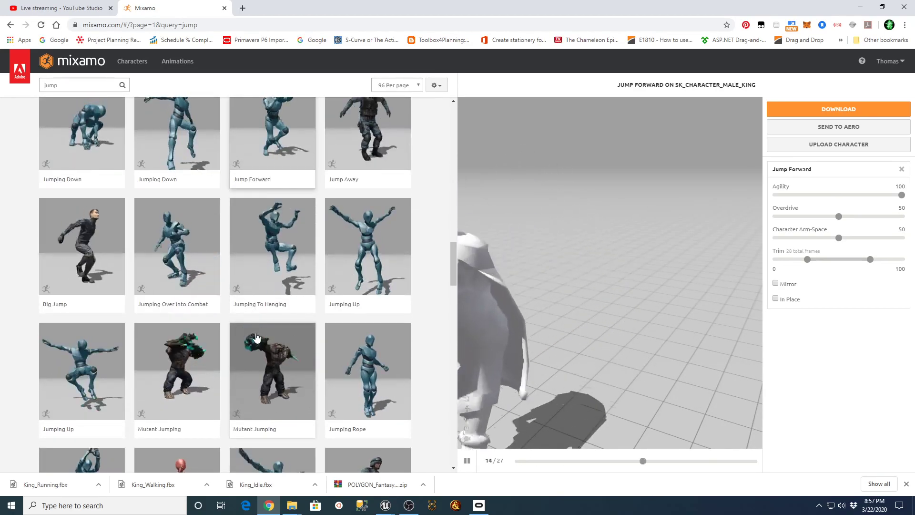
pyautogui.scroll(-3, 257, 329)
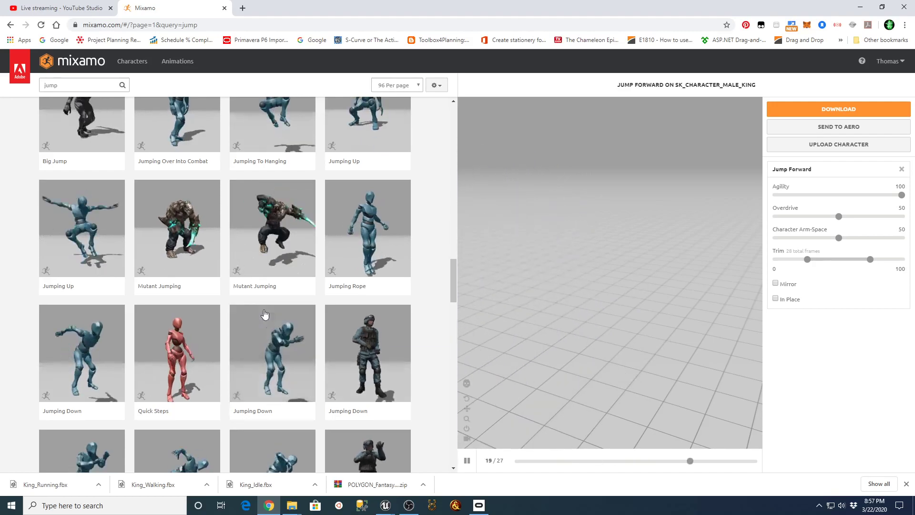
pyautogui.scroll(-3, 267, 310)
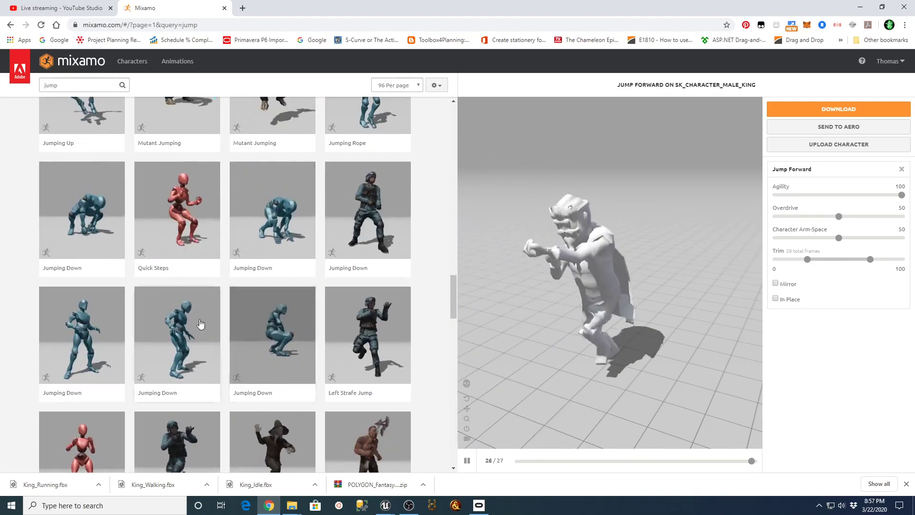
pyautogui.scroll(-3, 238, 329)
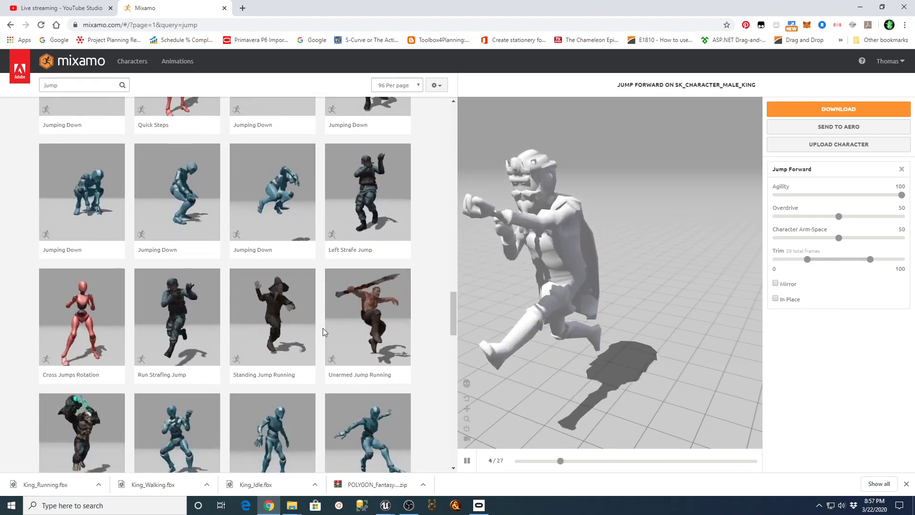
pyautogui.scroll(-3, 322, 331)
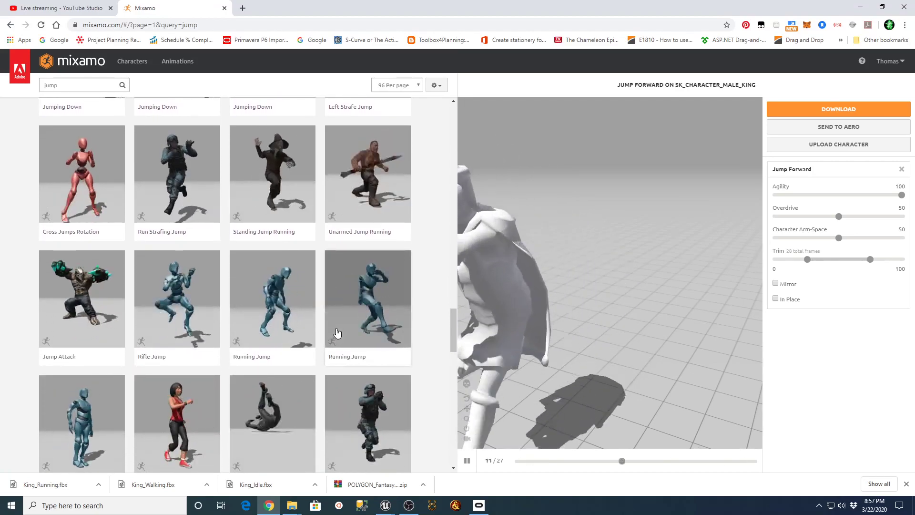
pyautogui.scroll(-1, 337, 332)
pyautogui.click(285, 259)
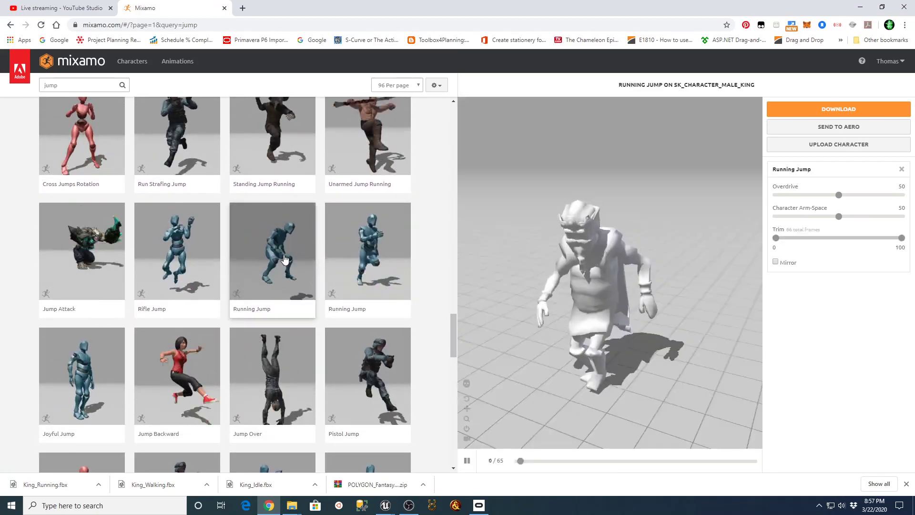
pyautogui.click(379, 252)
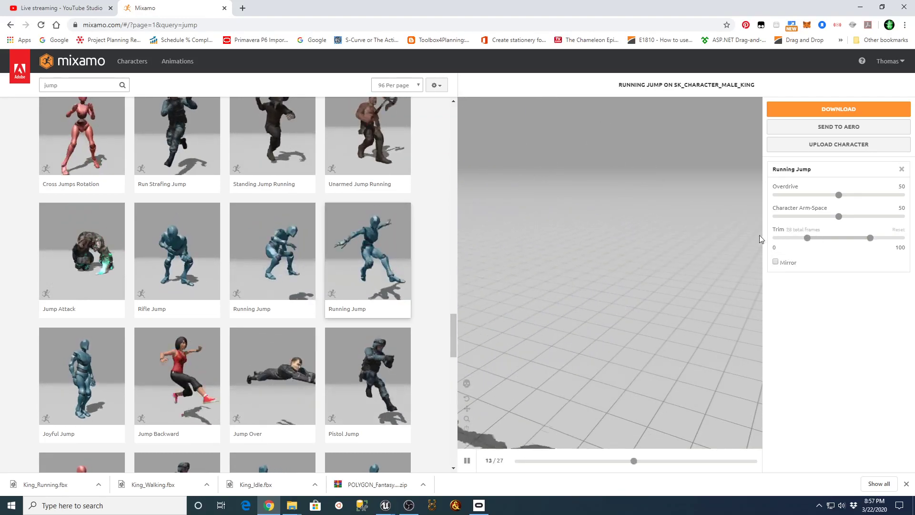
# Step: Browse the remaining jump results on the first page and look through the results on page 2 for suitable jumps
pyautogui.scroll(-4, 327, 306)
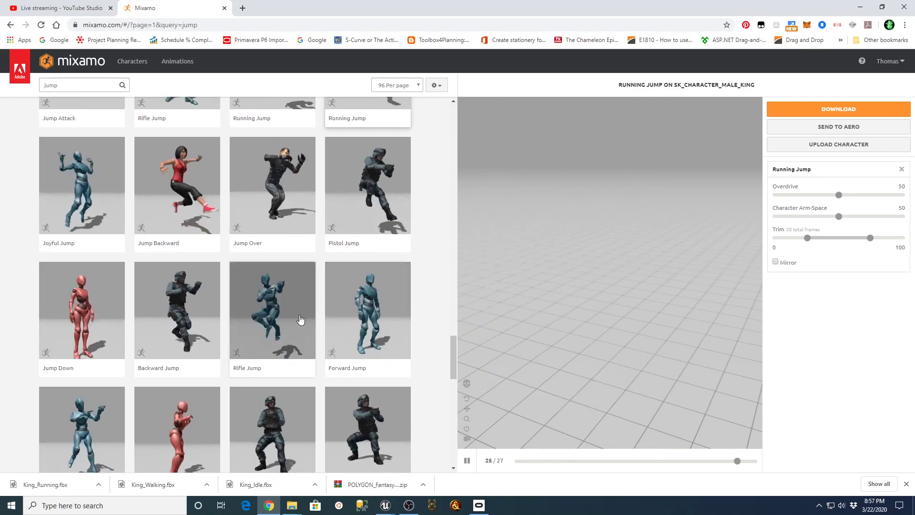
pyautogui.scroll(-8, 266, 329)
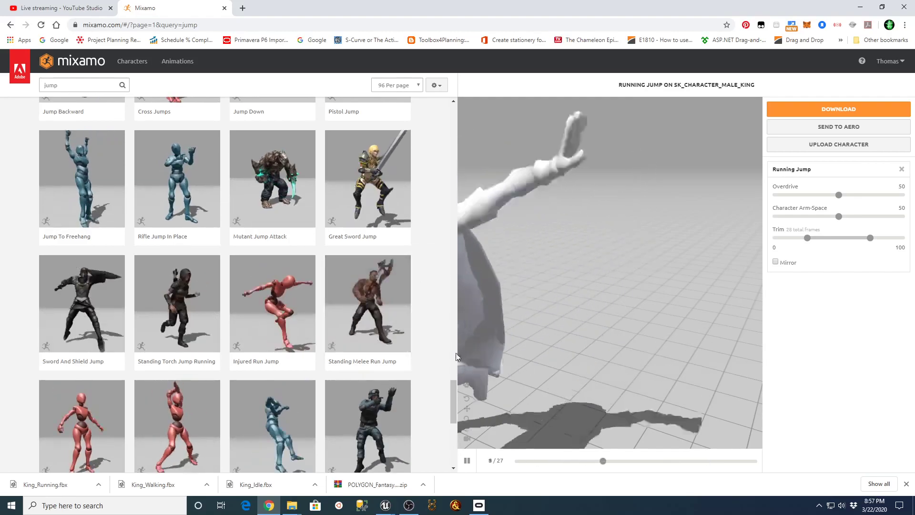
pyautogui.moveTo(453, 390); pyautogui.dragTo(470, 434)
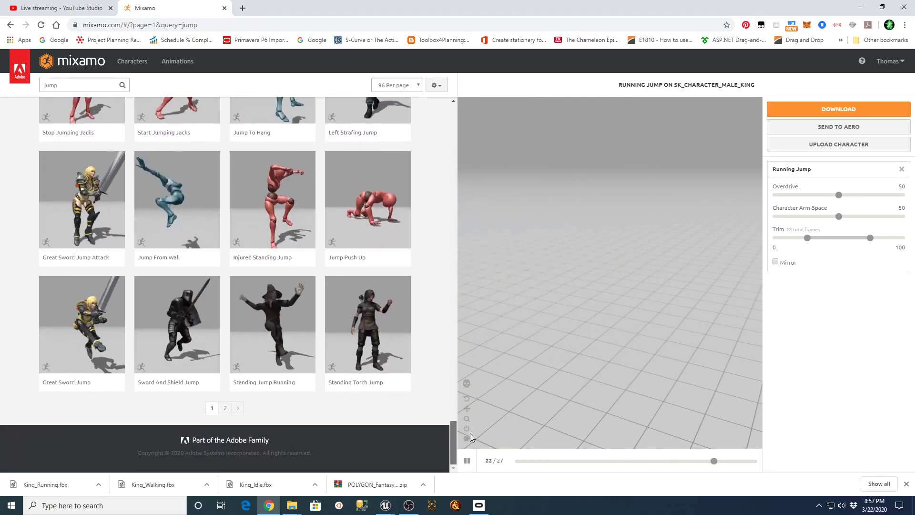
pyautogui.click(226, 409)
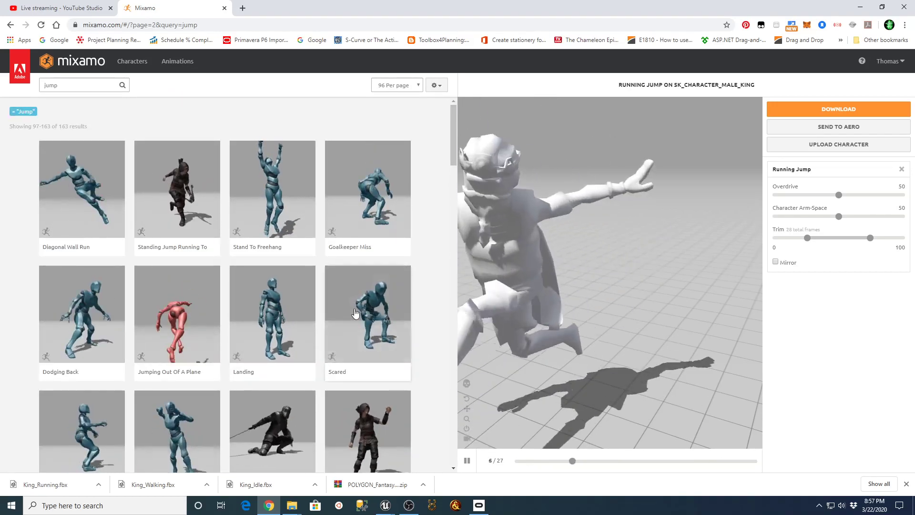
pyautogui.scroll(-3, 353, 317)
pyautogui.scroll(2, 355, 315)
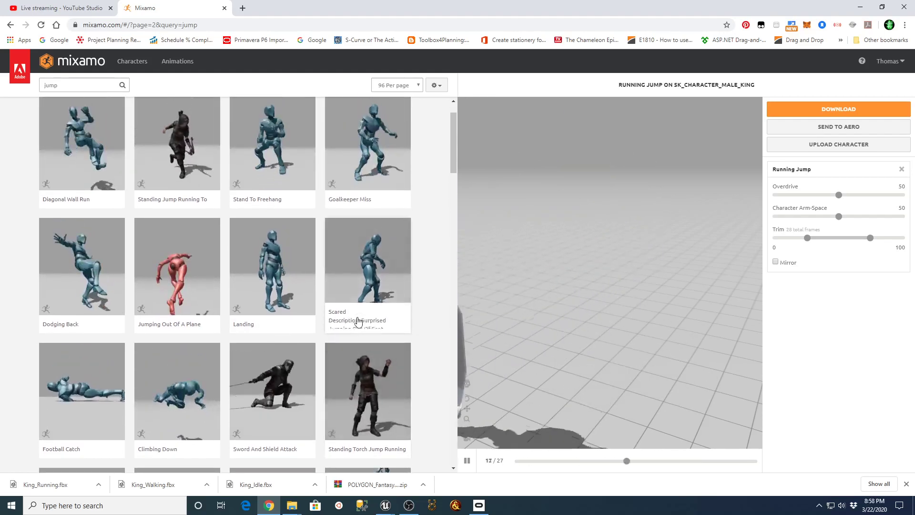
pyautogui.scroll(-4, 358, 322)
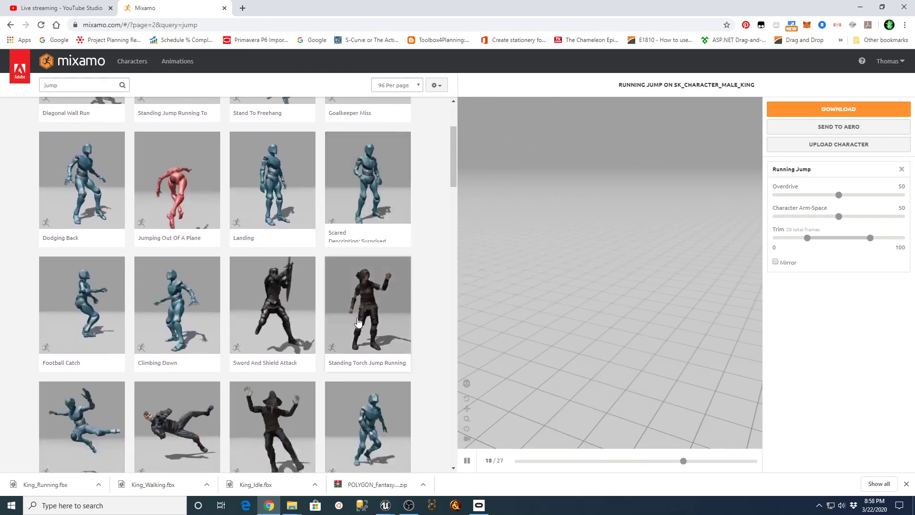
pyautogui.scroll(-3, 354, 323)
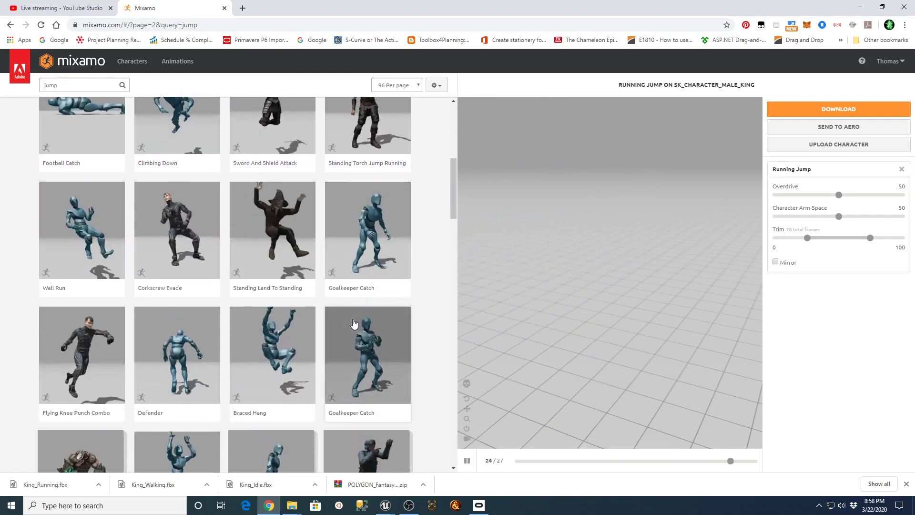
pyautogui.scroll(-5, 353, 323)
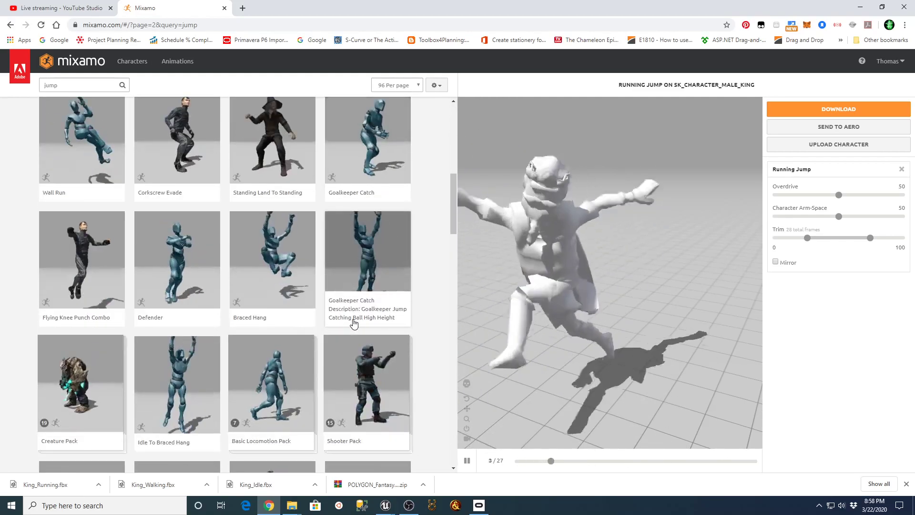
pyautogui.scroll(-6, 353, 323)
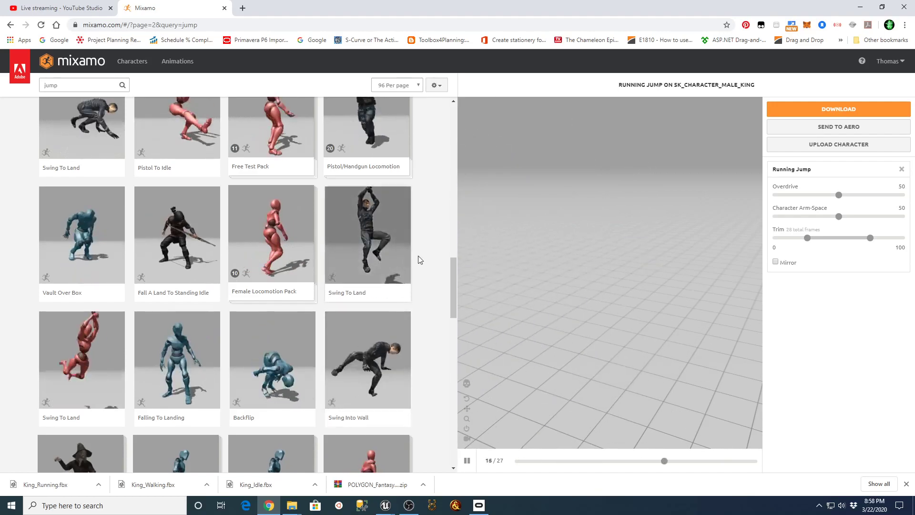
# Step: Filter the jump search results to the Adventure genre
pyautogui.moveTo(454, 276); pyautogui.dragTo(452, 117)
pyautogui.click(94, 87)
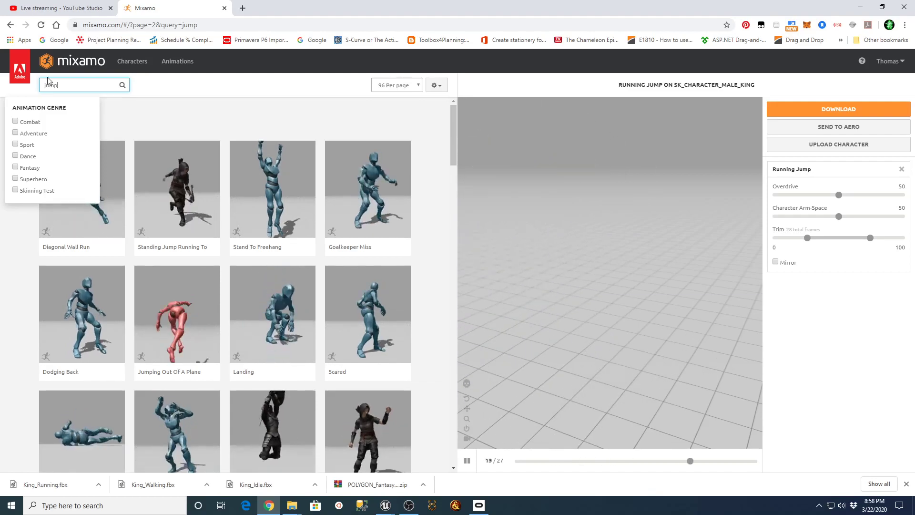
pyautogui.click(73, 87)
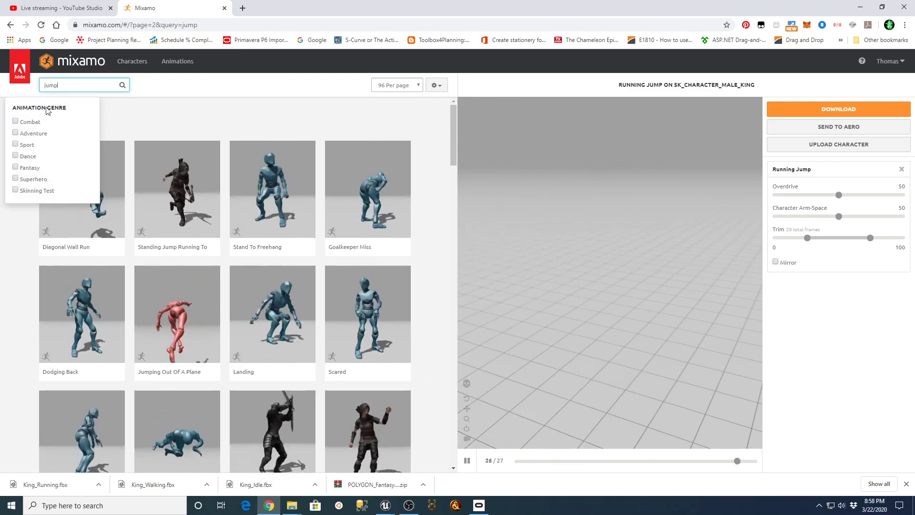
pyautogui.click(16, 133)
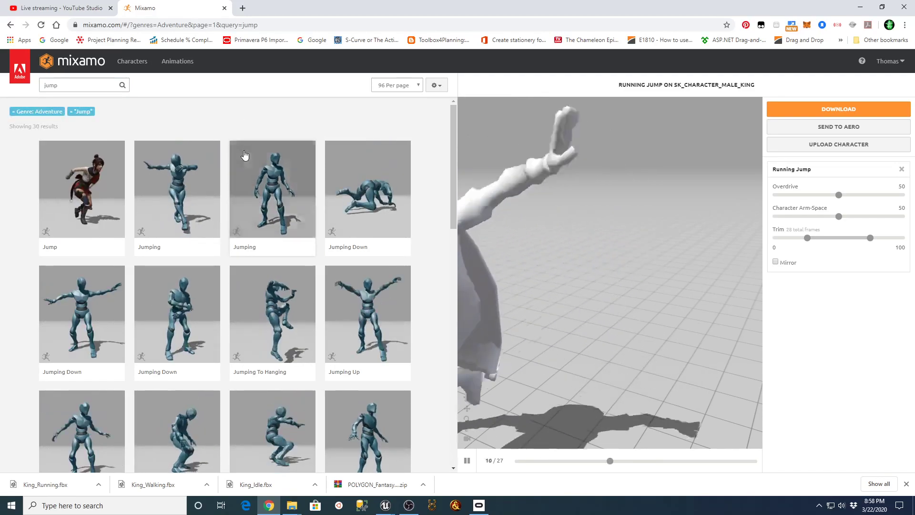
# Step: Apply the second Jumping animation to the king and extend its trim range to -50 through 150
pyautogui.click(253, 202)
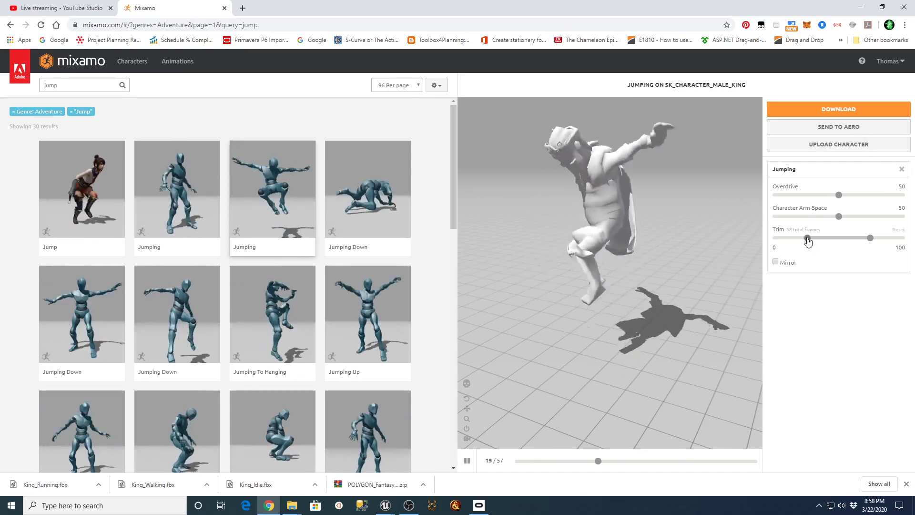
pyautogui.click(777, 238)
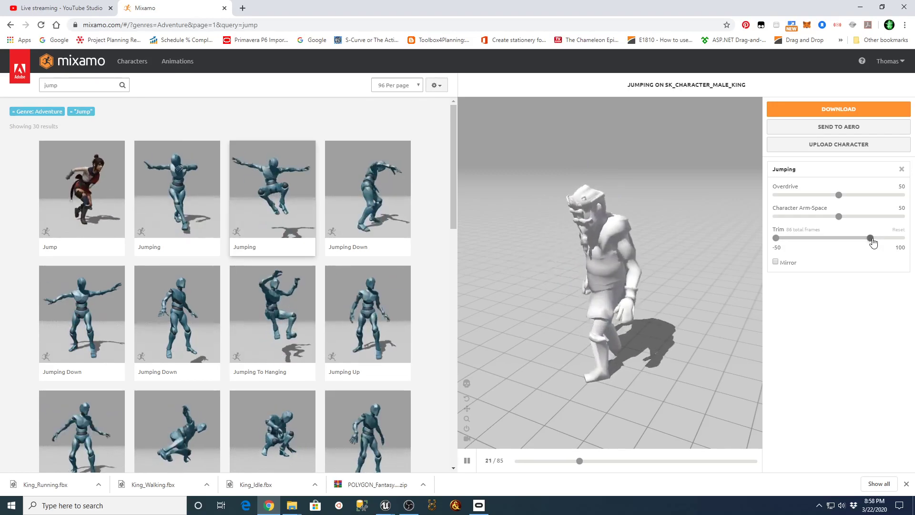
pyautogui.click(898, 239)
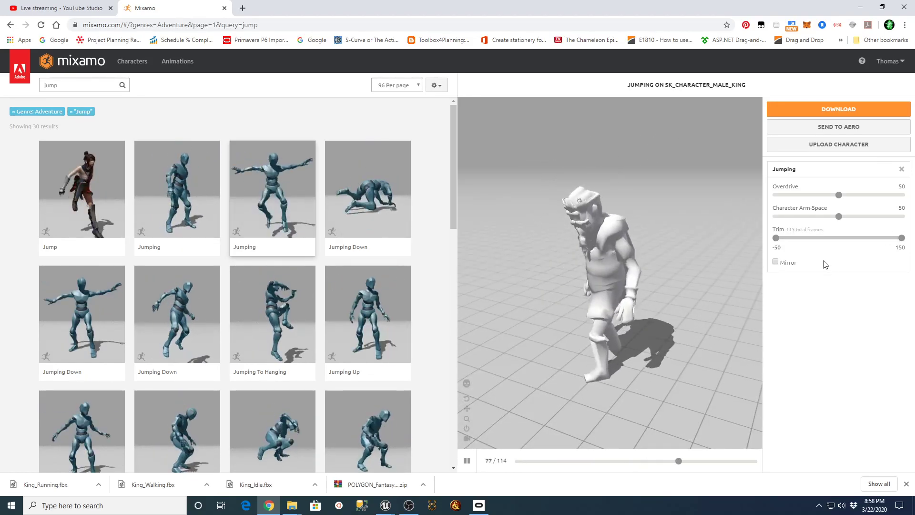
# Step: Try trimming the Jumping animation to -50 to -22, 22 to 69, 42 to 69 and 56 to 69
pyautogui.moveTo(806, 242); pyautogui.dragTo(830, 244)
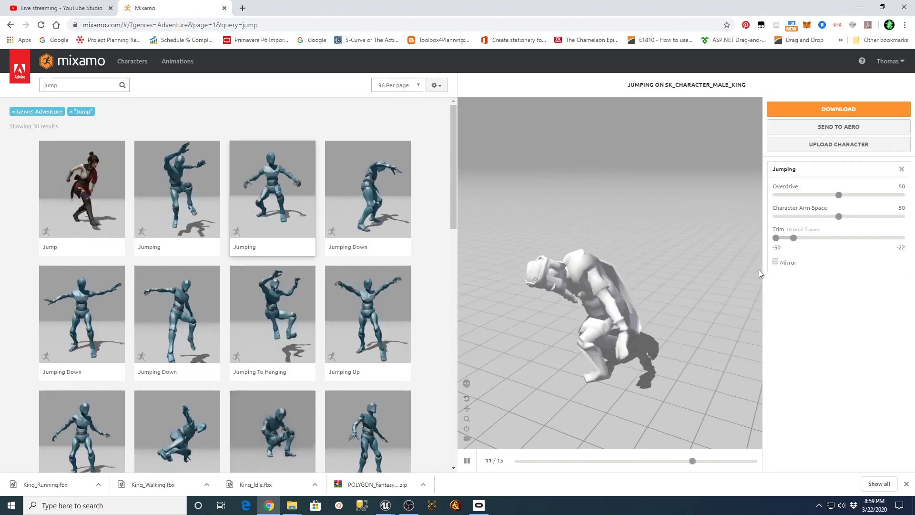
pyautogui.moveTo(911, 244); pyautogui.dragTo(913, 245)
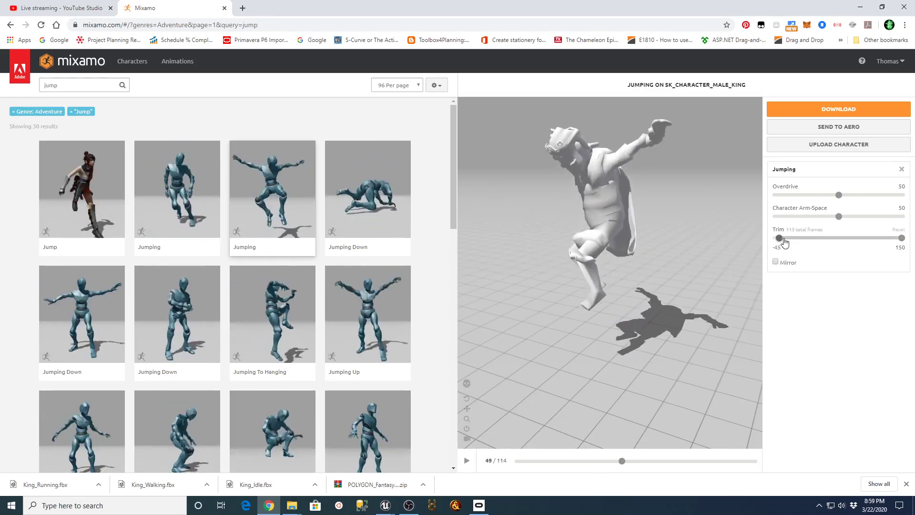
pyautogui.moveTo(889, 242); pyautogui.dragTo(825, 243)
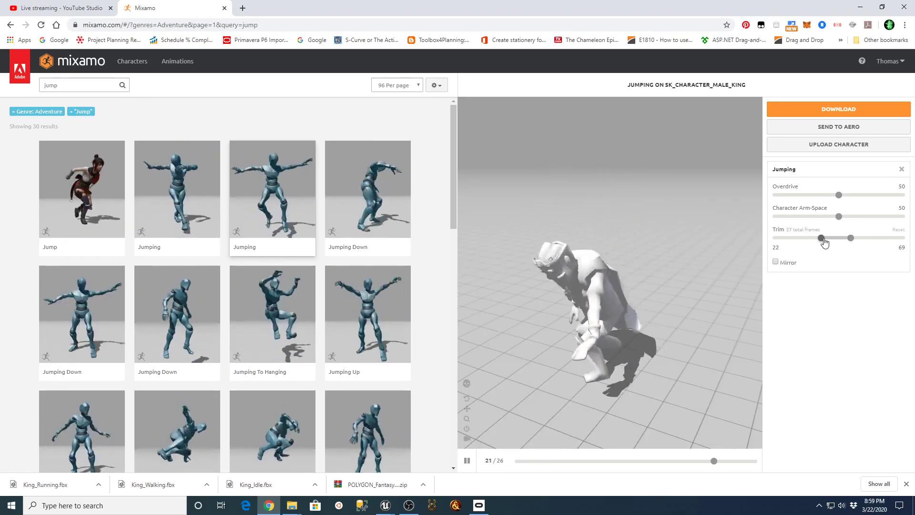
pyautogui.moveTo(834, 242); pyautogui.dragTo(840, 243)
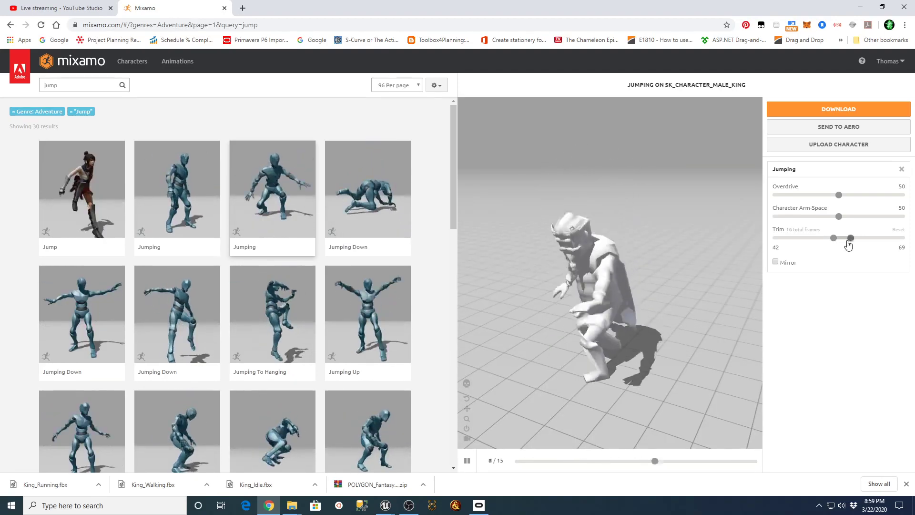
pyautogui.moveTo(845, 243); pyautogui.dragTo(849, 244)
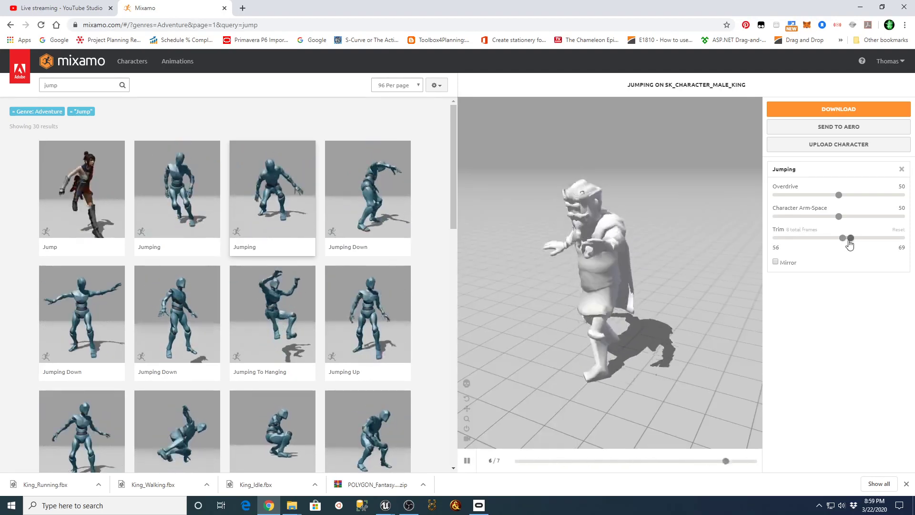
# Step: Try further trim ranges of 56 to 116, 101 to 116, -6 to 13 and -50 to 48 on the Jumping animation
pyautogui.click(880, 243)
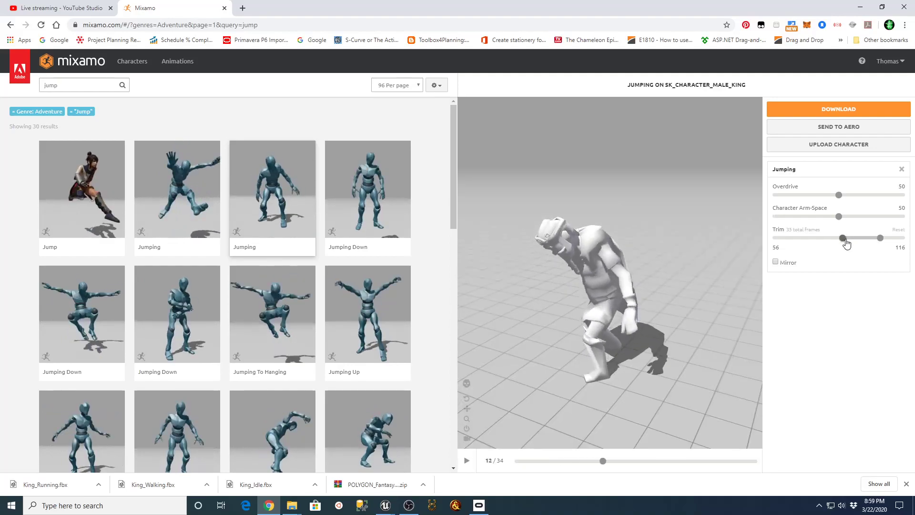
pyautogui.moveTo(867, 243); pyautogui.dragTo(873, 243)
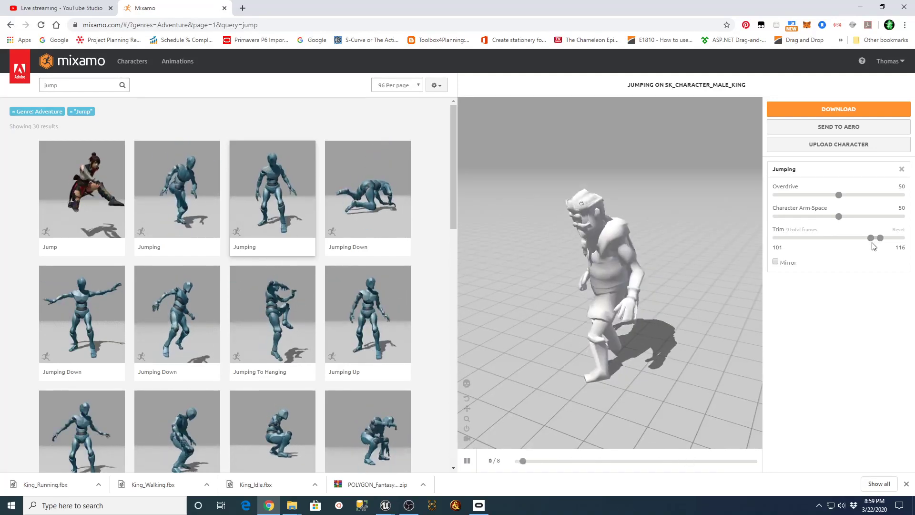
pyautogui.moveTo(810, 242)
pyautogui.mouseDown()
pyautogui.moveTo(828, 244)
pyautogui.moveTo(813, 244)
pyautogui.mouseUp()
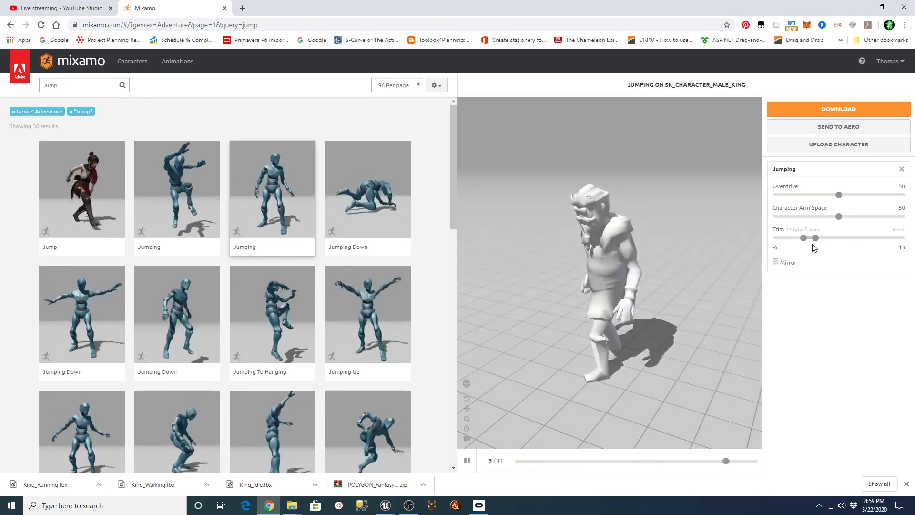
pyautogui.moveTo(803, 238); pyautogui.dragTo(830, 239)
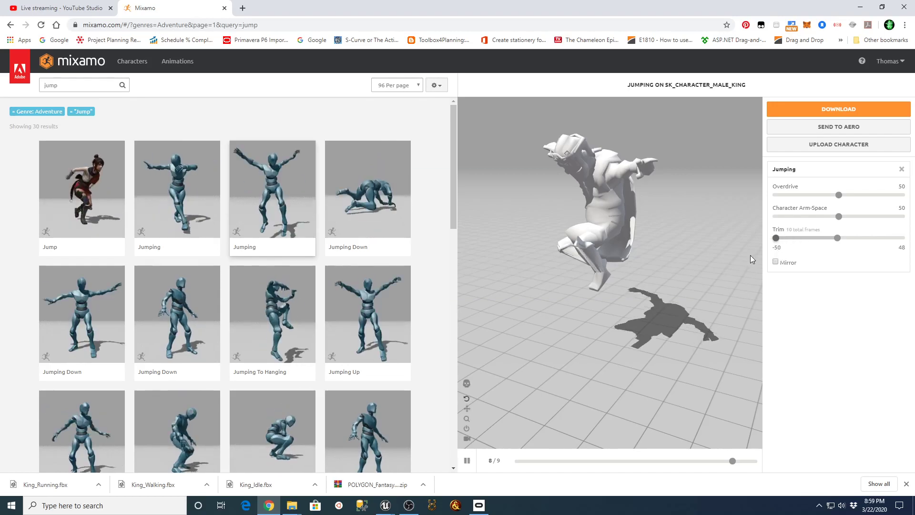
# Step: Switch to Unreal Editor, open ThirdPersonJump_Start from Synty_Anim_BP, scrub it through to frame 13, and return to Mixamo
pyautogui.moveTo(388, 508)
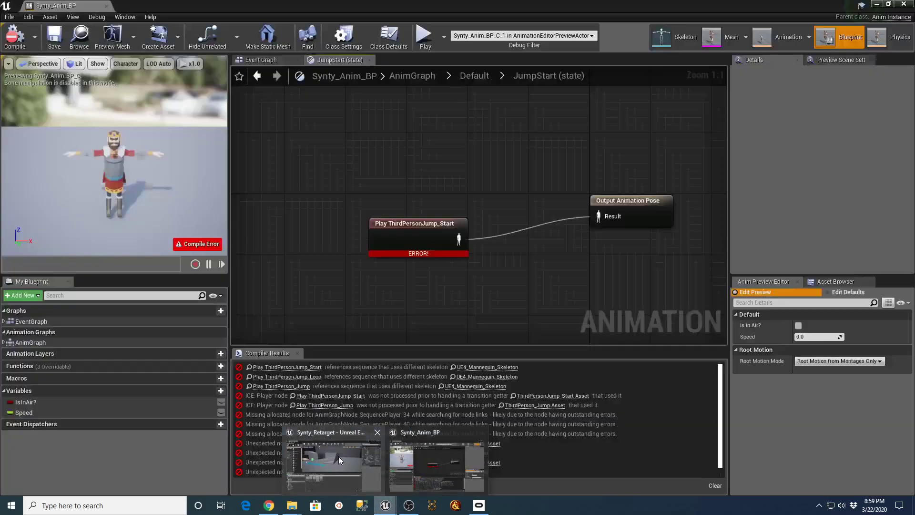
pyautogui.click(338, 456)
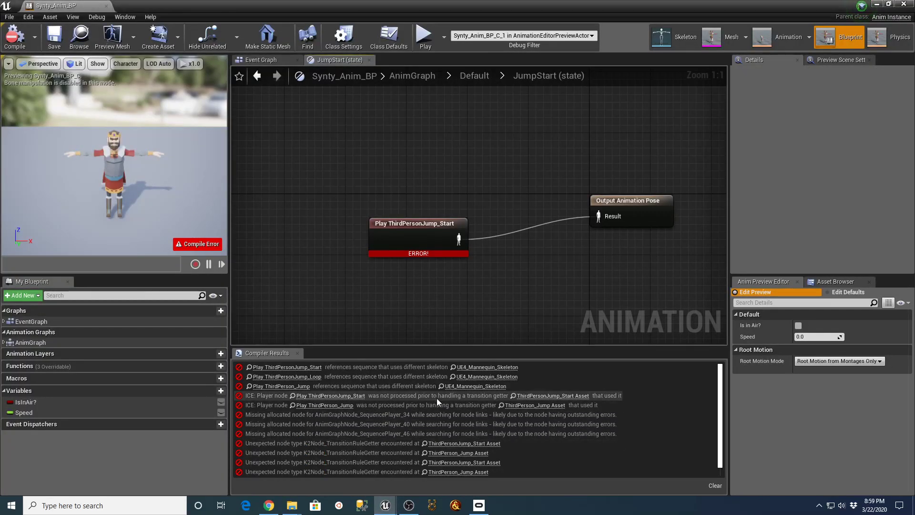
pyautogui.doubleClick(413, 225)
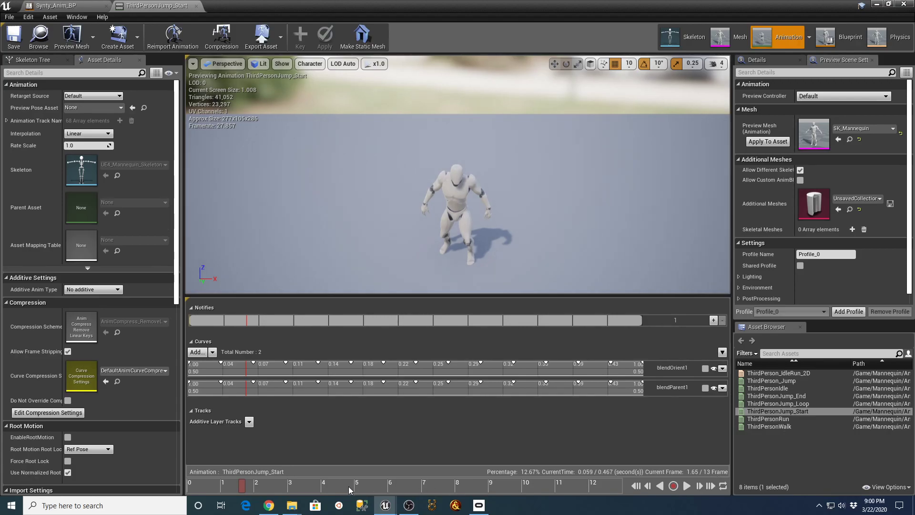
pyautogui.moveTo(241, 490); pyautogui.dragTo(606, 499)
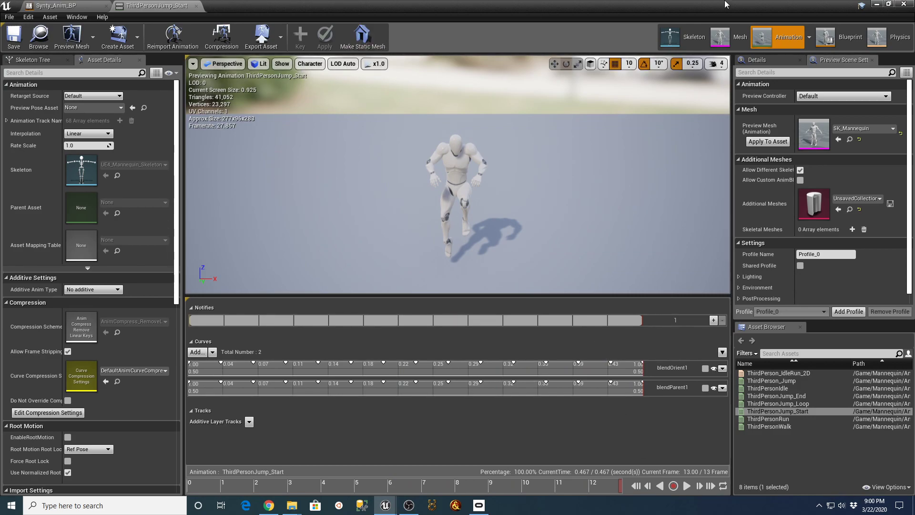
pyautogui.click(877, 6)
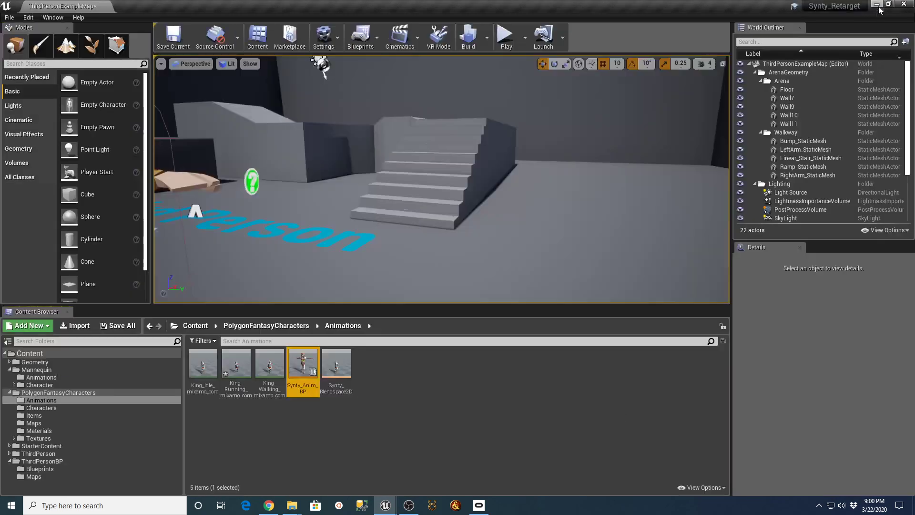
pyautogui.click(273, 501)
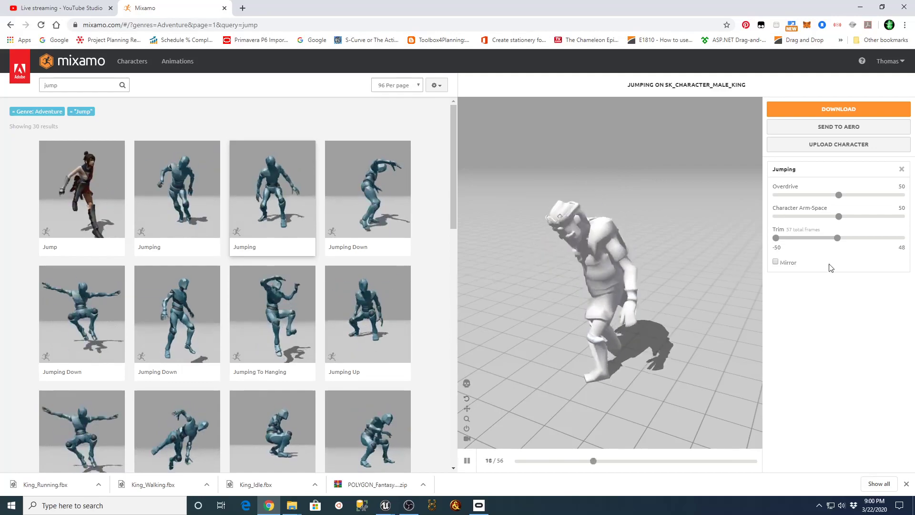
# Step: Trim the Jumping animation's end to -28, keeping the start at -50, to isolate the jump start motion
pyautogui.moveTo(838, 238); pyautogui.dragTo(794, 242)
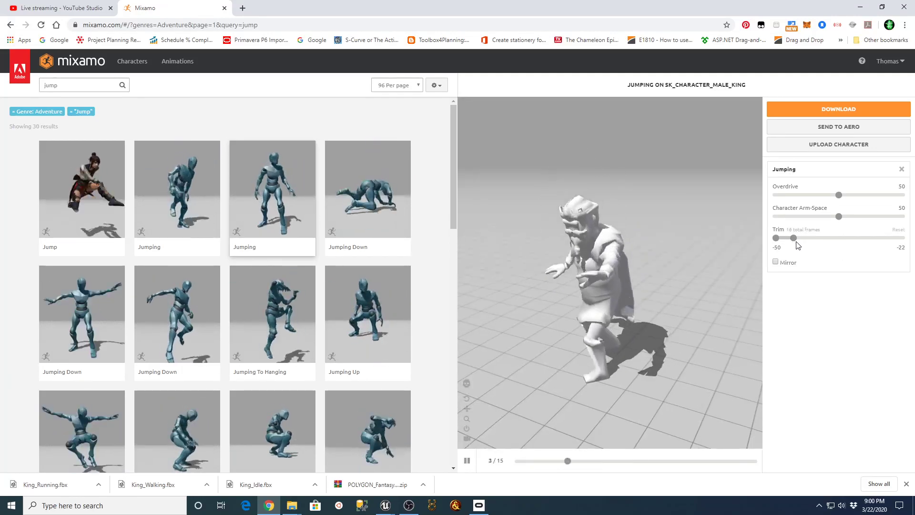
pyautogui.moveTo(795, 245); pyautogui.dragTo(793, 243)
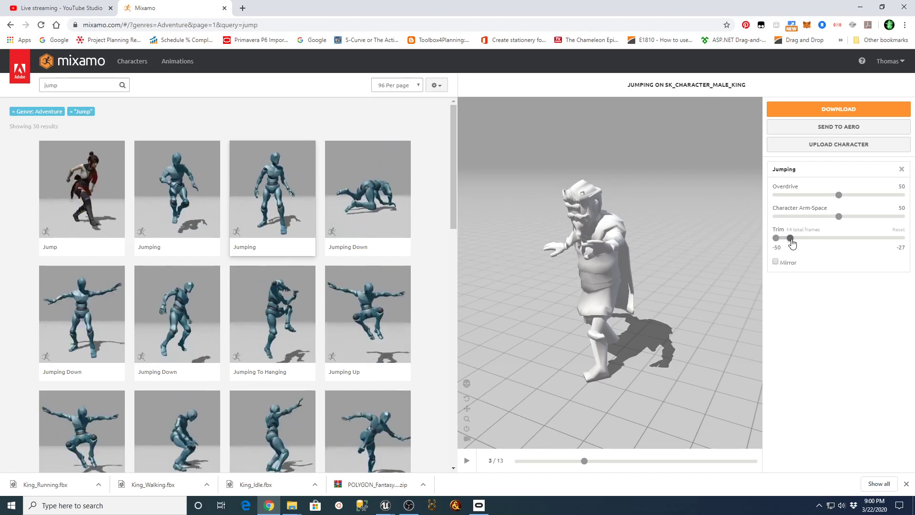
pyautogui.click(791, 240)
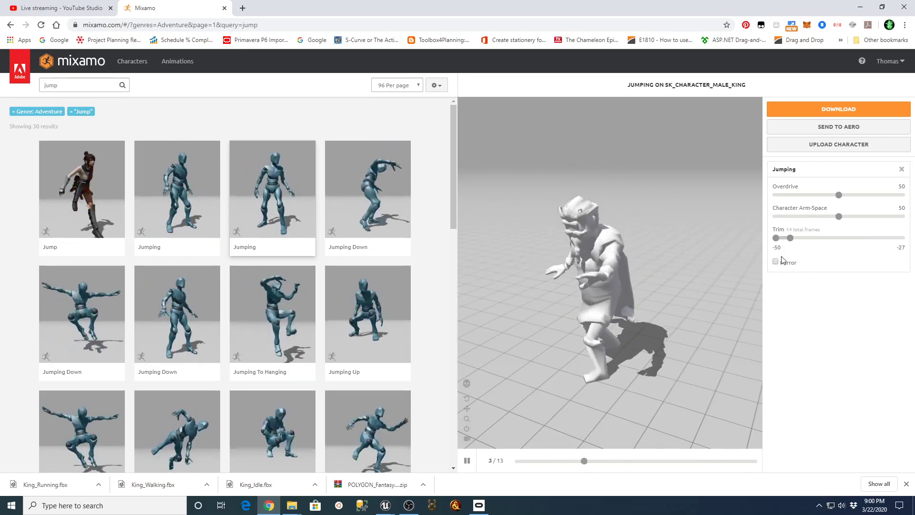
pyautogui.moveTo(790, 238); pyautogui.dragTo(787, 238)
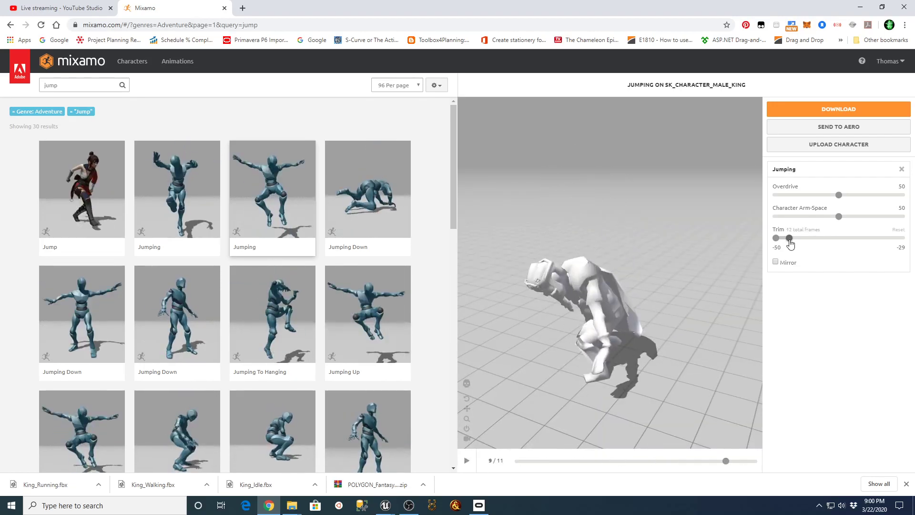
pyautogui.moveTo(789, 238); pyautogui.dragTo(790, 238)
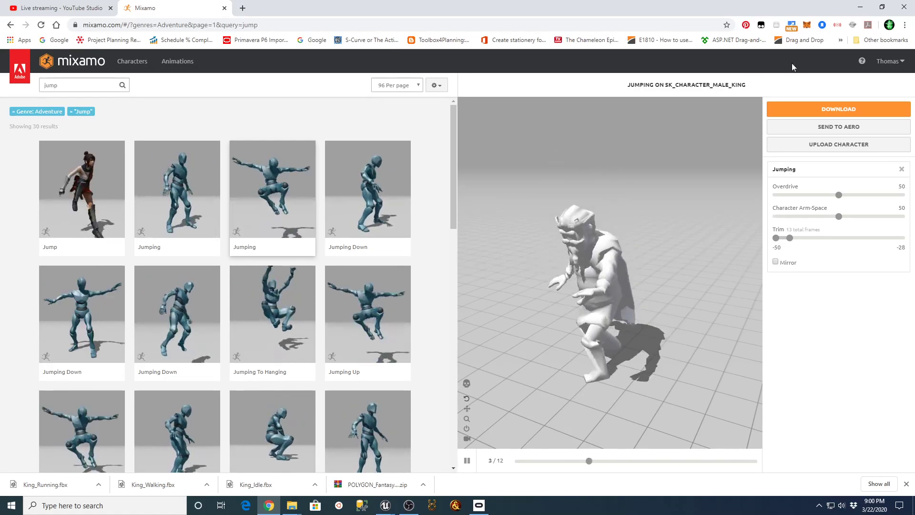
# Step: Download the trimmed Jumping animation as FBX with skin at 30 fps, saving it as King_Start_Jump.fbx in D:\Mixamo_Synty_Male_King
pyautogui.click(844, 109)
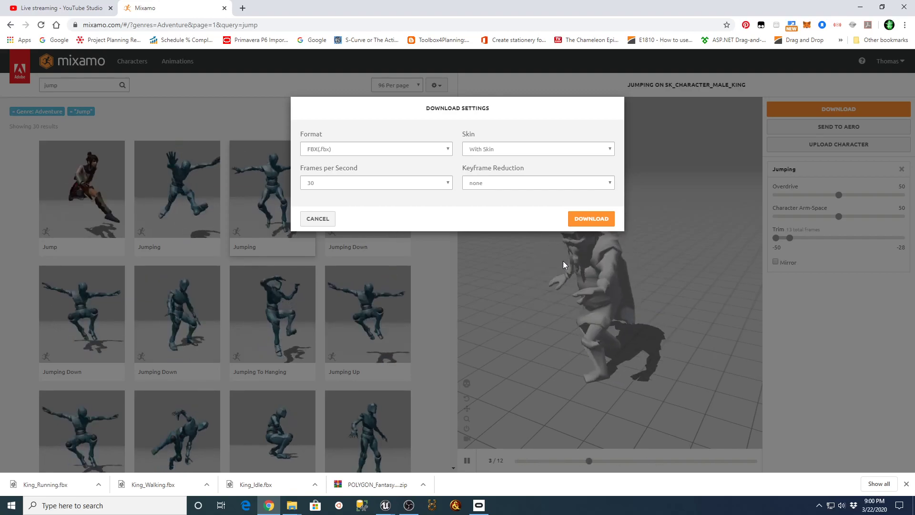
pyautogui.click(583, 221)
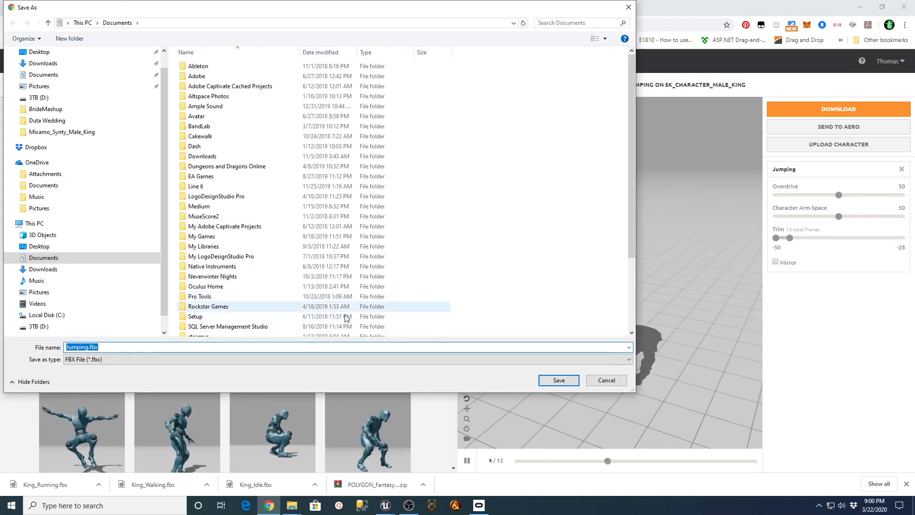
pyautogui.click(39, 328)
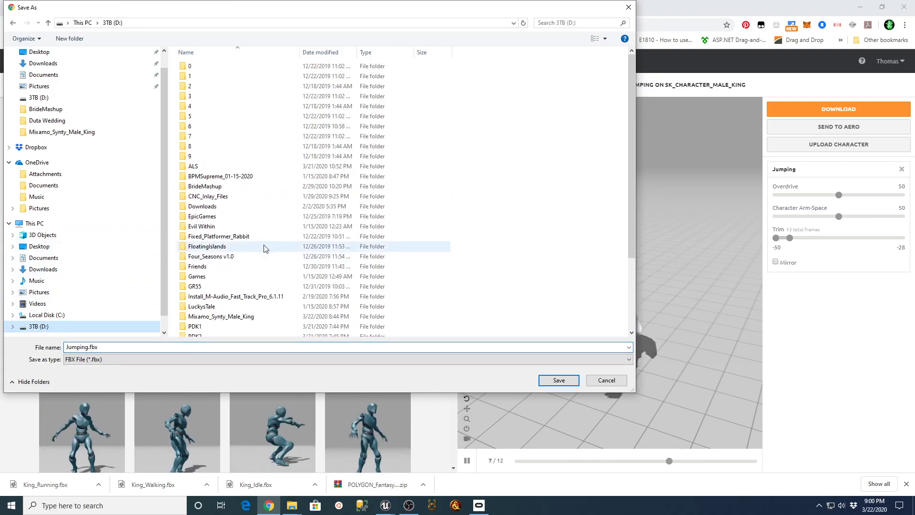
pyautogui.doubleClick(233, 316)
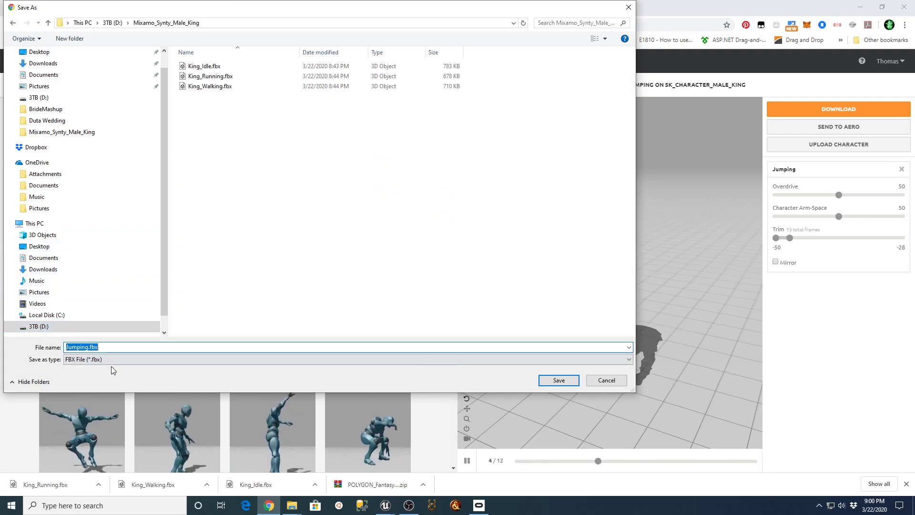
pyautogui.click(87, 361)
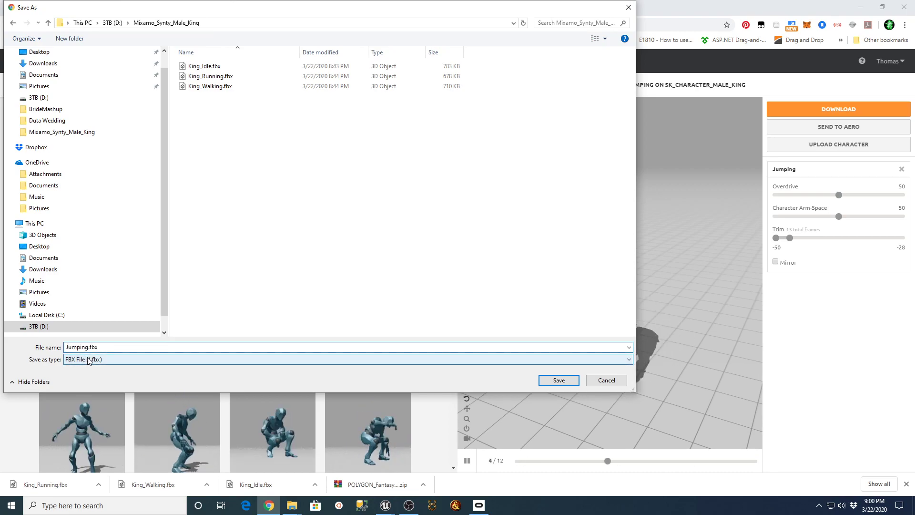
pyautogui.write('_Start_')
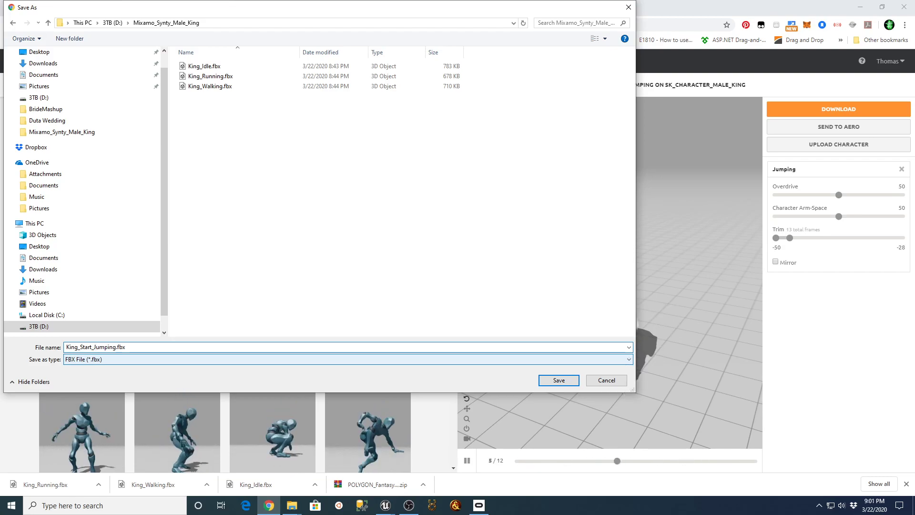
pyautogui.press('Delete')
pyautogui.press('Return')
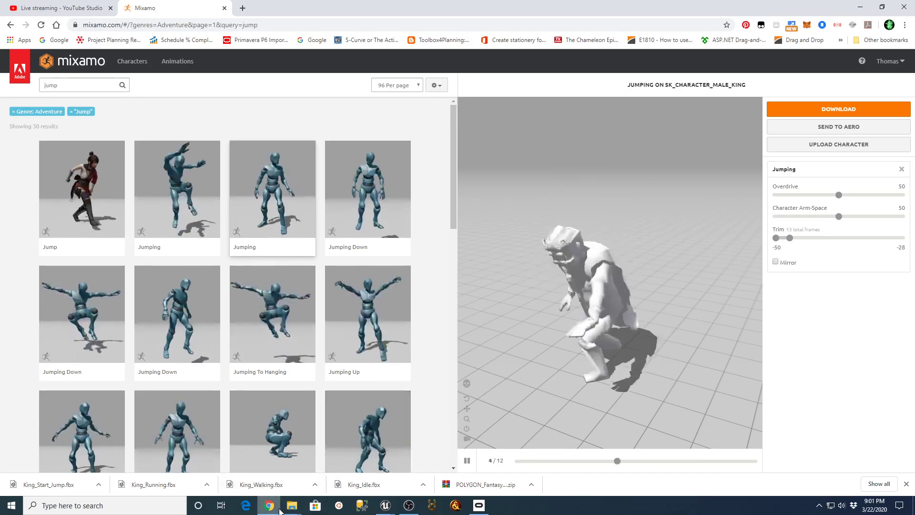
# Step: Switch to Unreal Editor, close ThirdPersonJump_Start, and open ThirdPersonJump_Loop from the JumpLoop state of Synty_Anim_BP
pyautogui.moveTo(274, 511)
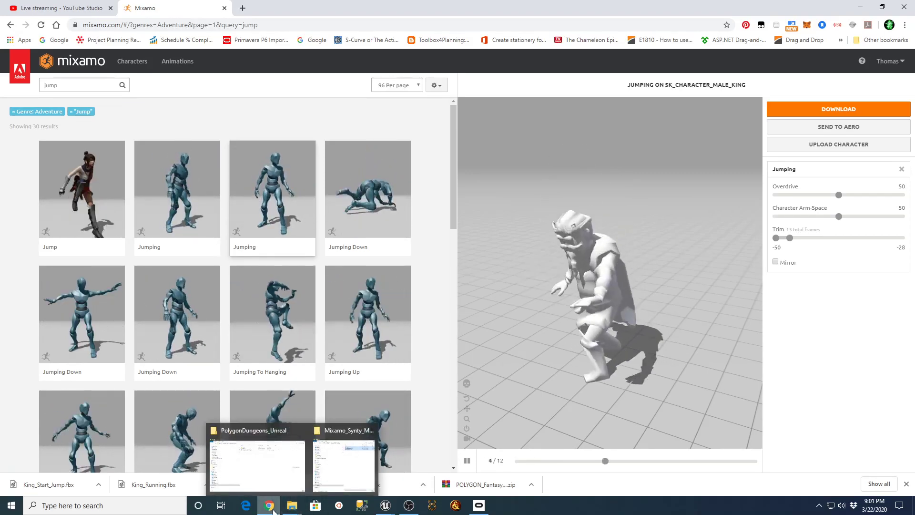
pyautogui.moveTo(385, 507)
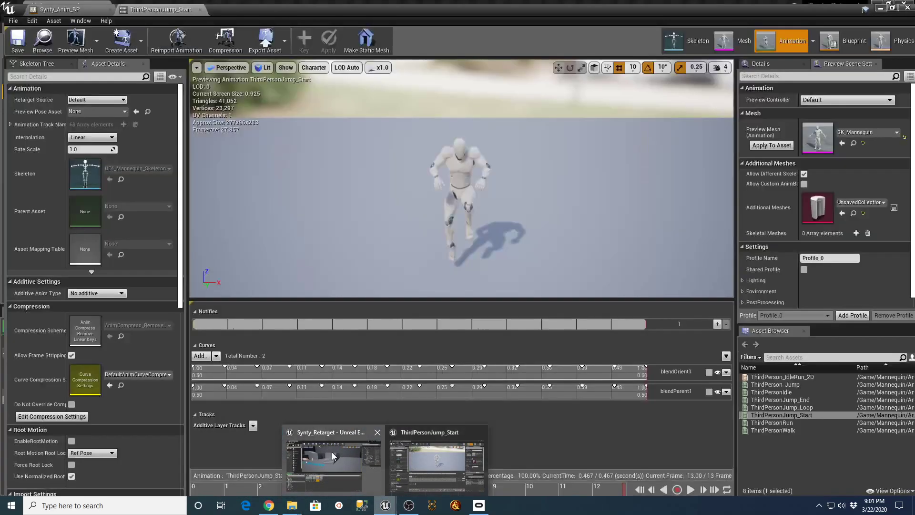
pyautogui.click(332, 452)
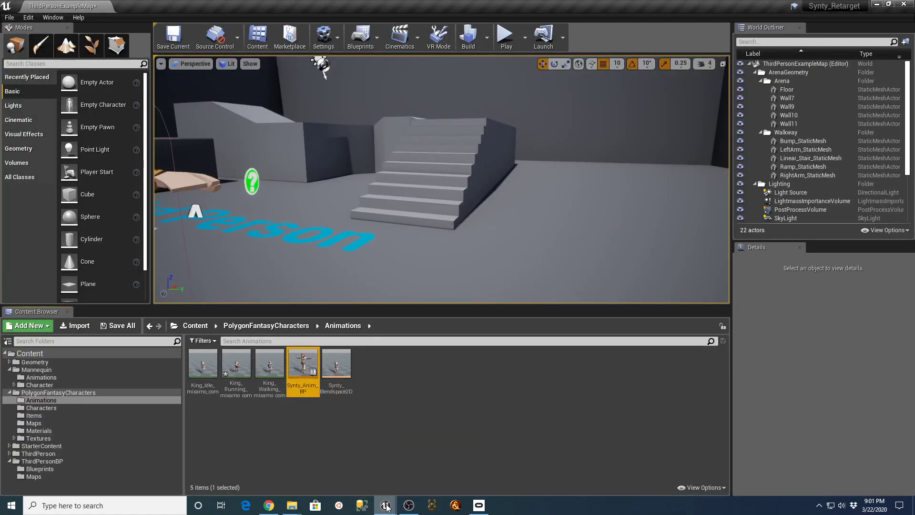
pyautogui.moveTo(386, 507)
pyautogui.click(425, 440)
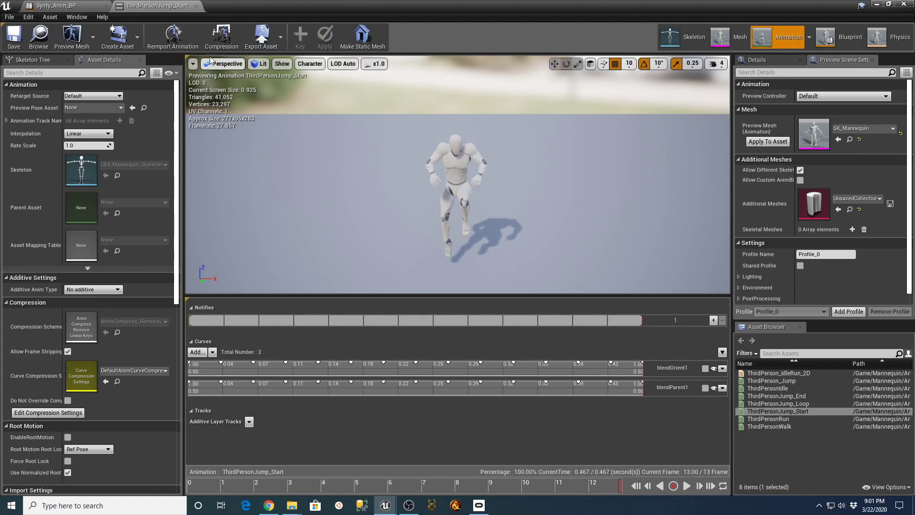
pyautogui.click(196, 7)
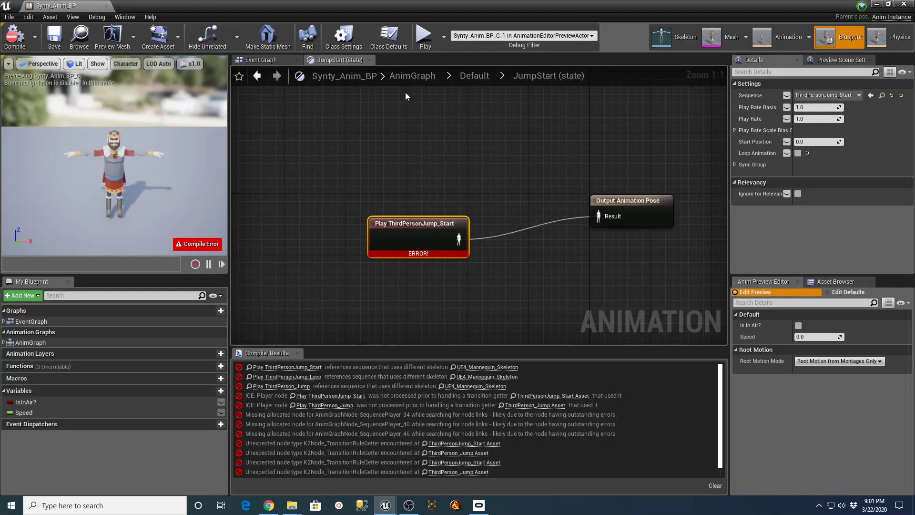
pyautogui.click(287, 376)
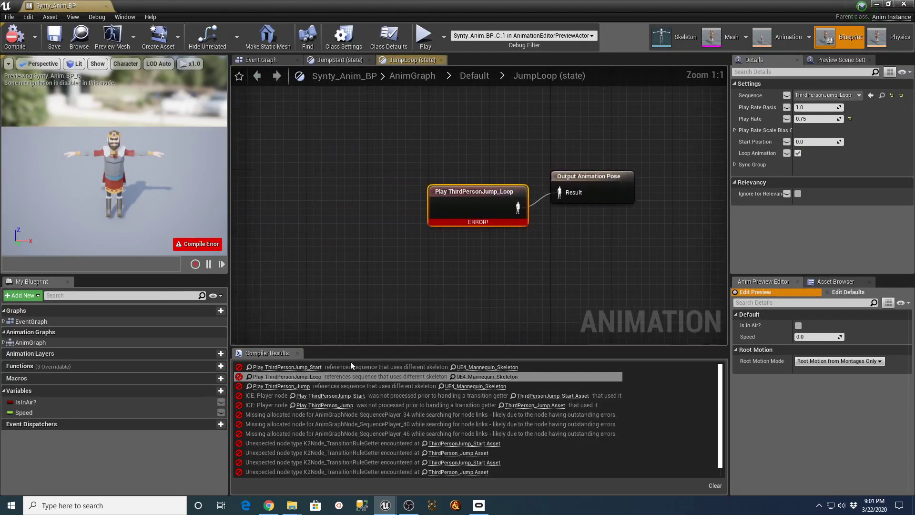
pyautogui.doubleClick(491, 192)
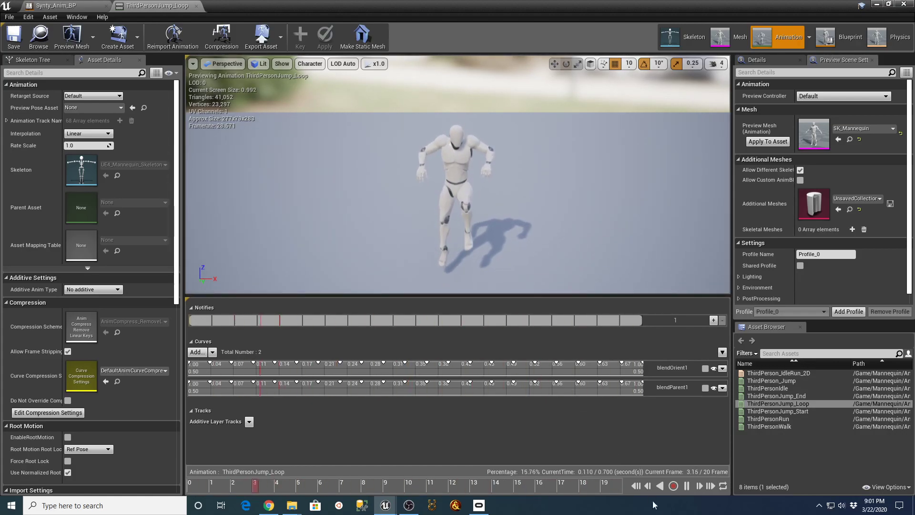
# Step: Pause ThirdPersonJump_Loop, scrub through its frames to study the airborne pose, and return to Mixamo
pyautogui.press('space')
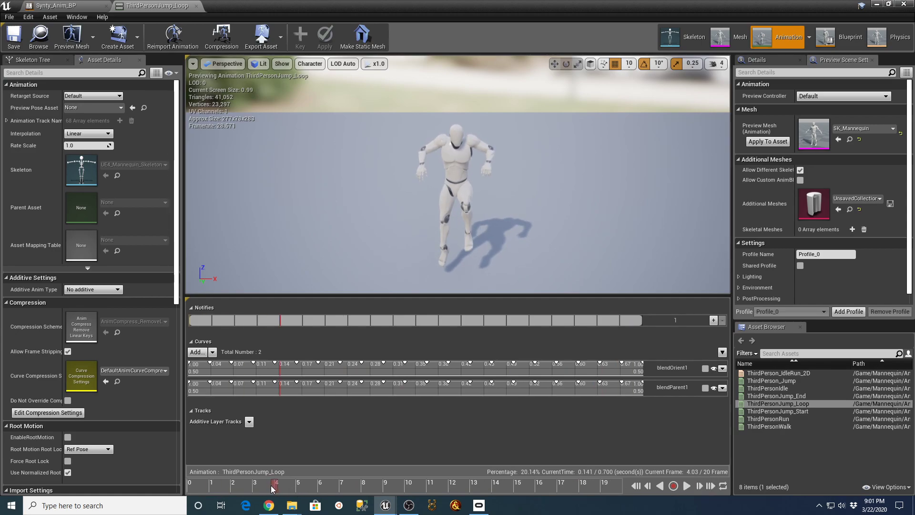
pyautogui.moveTo(275, 489)
pyautogui.mouseDown()
pyautogui.moveTo(228, 491)
pyautogui.moveTo(274, 492)
pyautogui.mouseUp()
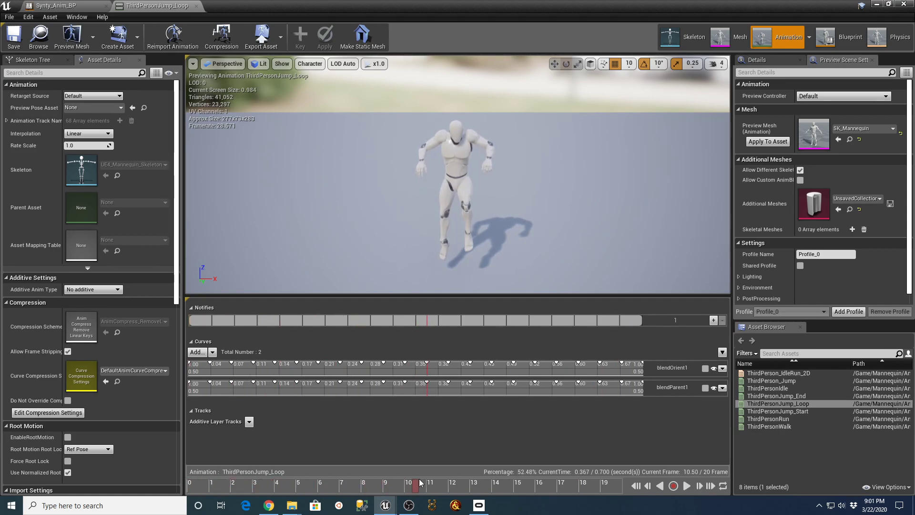
pyautogui.click(281, 485)
pyautogui.moveTo(207, 487); pyautogui.dragTo(192, 486)
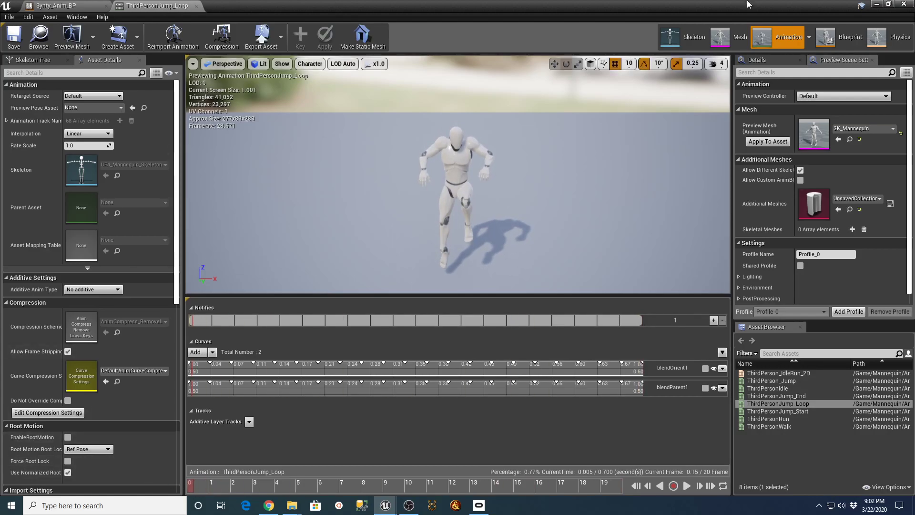
pyautogui.click(876, 6)
pyautogui.click(269, 505)
# Step: Try trimming the Jumping animation to 33 to 43, 33 to 61 and 33 to 54, and scrub through the paused preview
pyautogui.moveTo(776, 238); pyautogui.dragTo(817, 238)
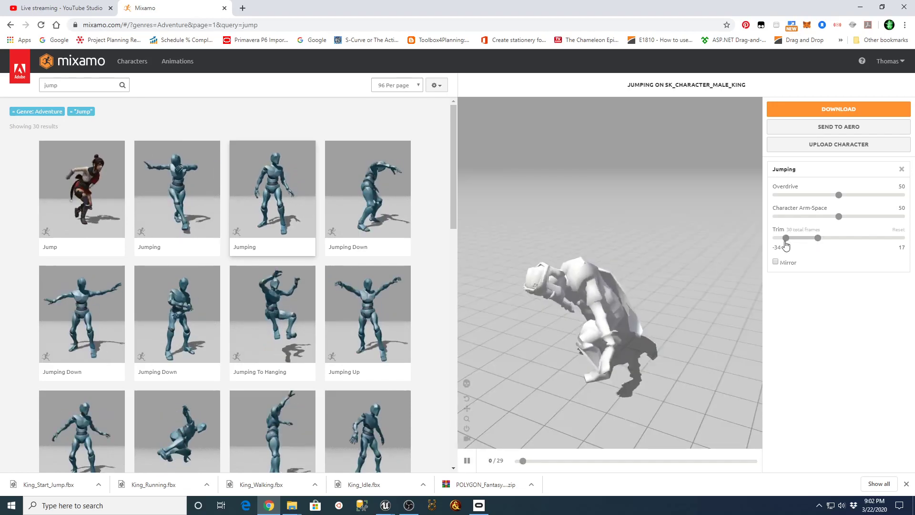
pyautogui.moveTo(787, 241); pyautogui.dragTo(842, 239)
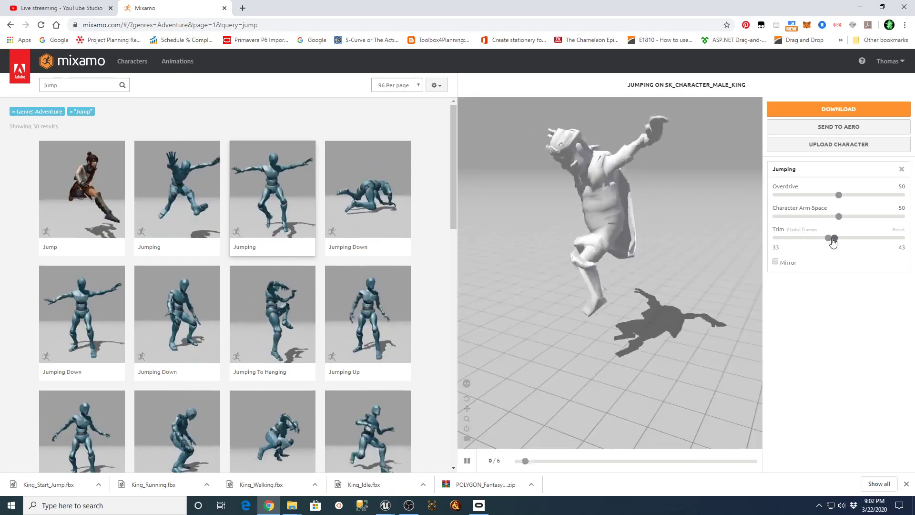
pyautogui.moveTo(847, 241); pyautogui.dragTo(845, 243)
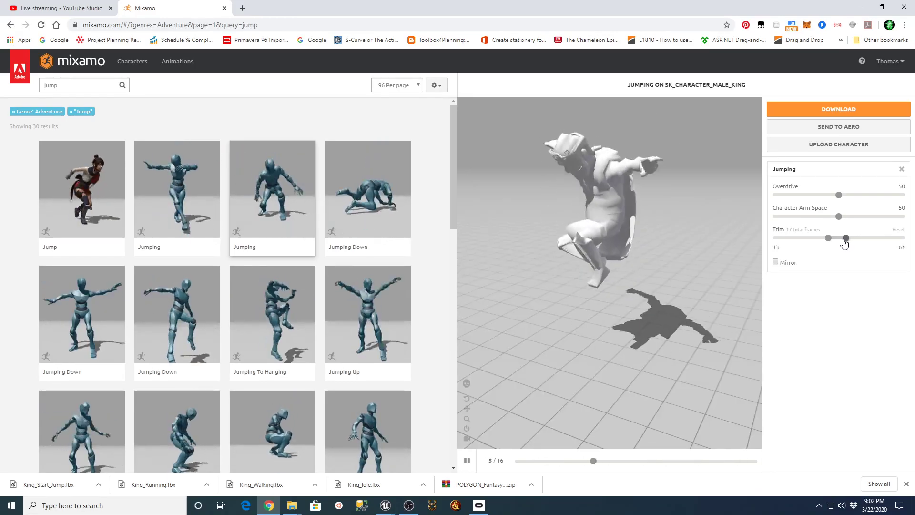
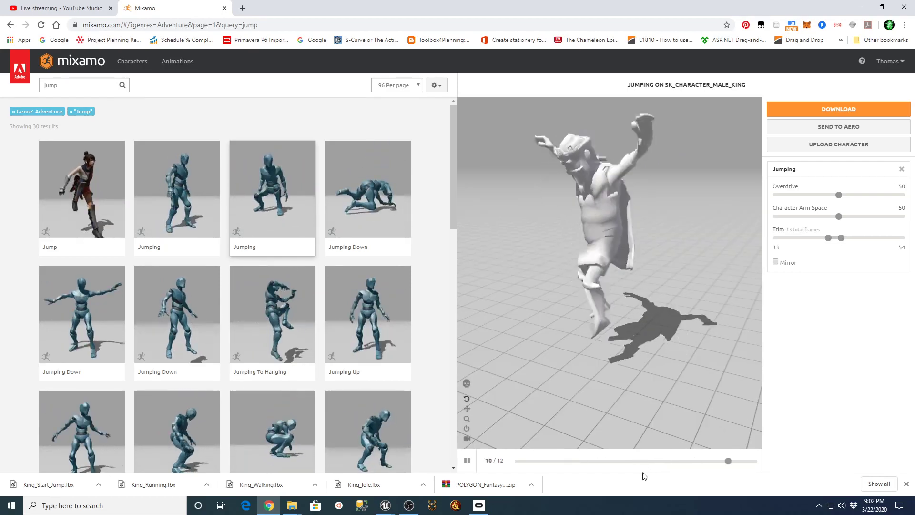
pyautogui.click(466, 460)
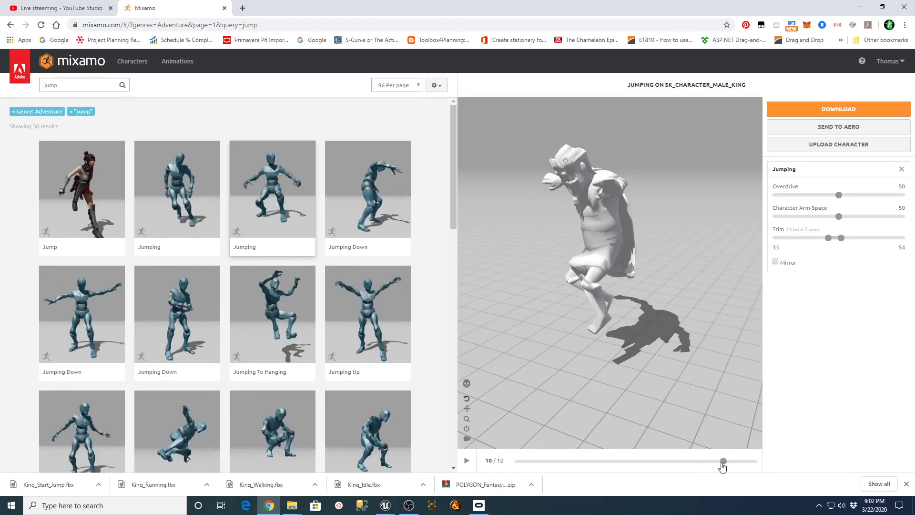
pyautogui.moveTo(723, 461); pyautogui.dragTo(519, 461)
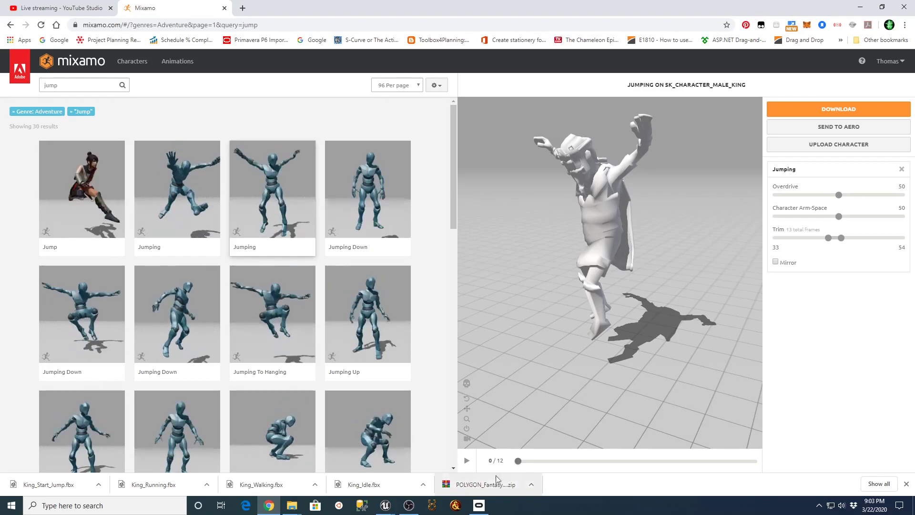
pyautogui.moveTo(518, 462)
pyautogui.mouseDown()
pyautogui.moveTo(718, 462)
pyautogui.moveTo(764, 453)
pyautogui.moveTo(512, 478)
pyautogui.moveTo(524, 478)
pyautogui.mouseUp()
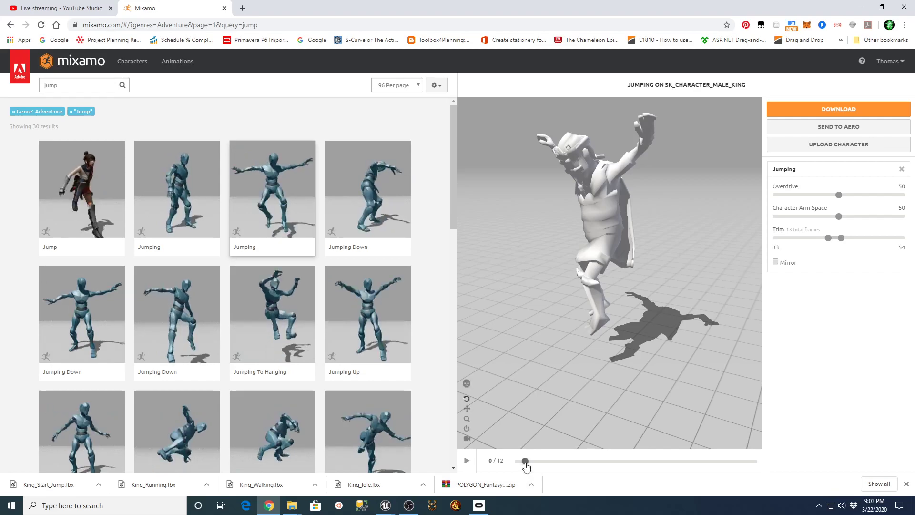
pyautogui.moveTo(526, 464); pyautogui.dragTo(528, 464)
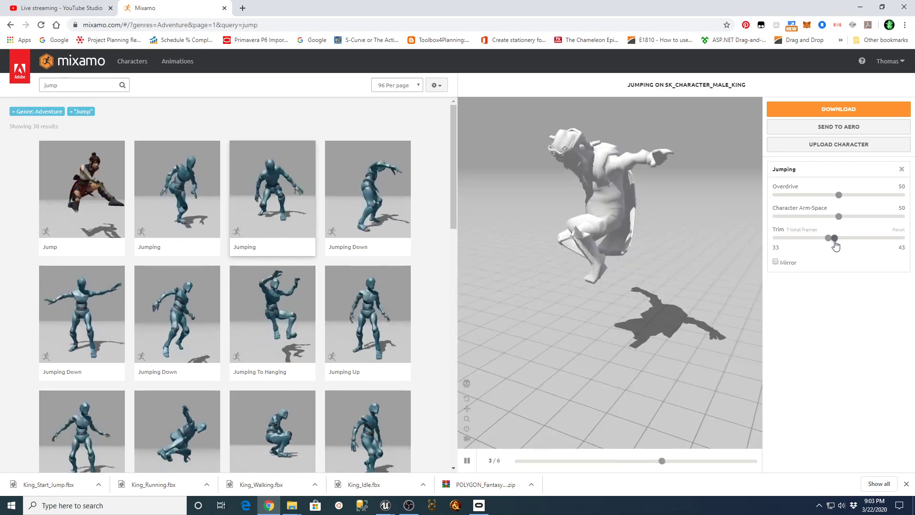
# Step: Try shorter trims of 33 to 43, 33 to 41 and 30 to 41, and scrub the result frame by frame
pyautogui.moveTo(835, 244); pyautogui.dragTo(832, 244)
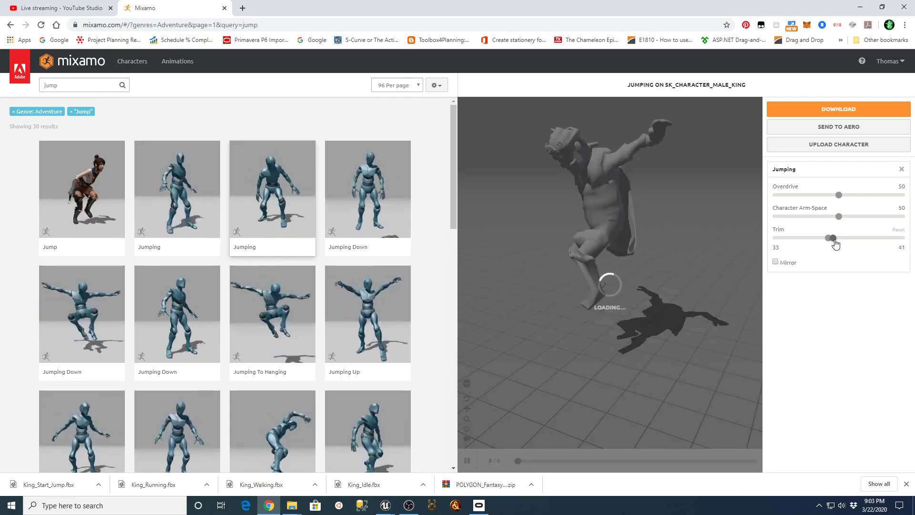
pyautogui.click(828, 242)
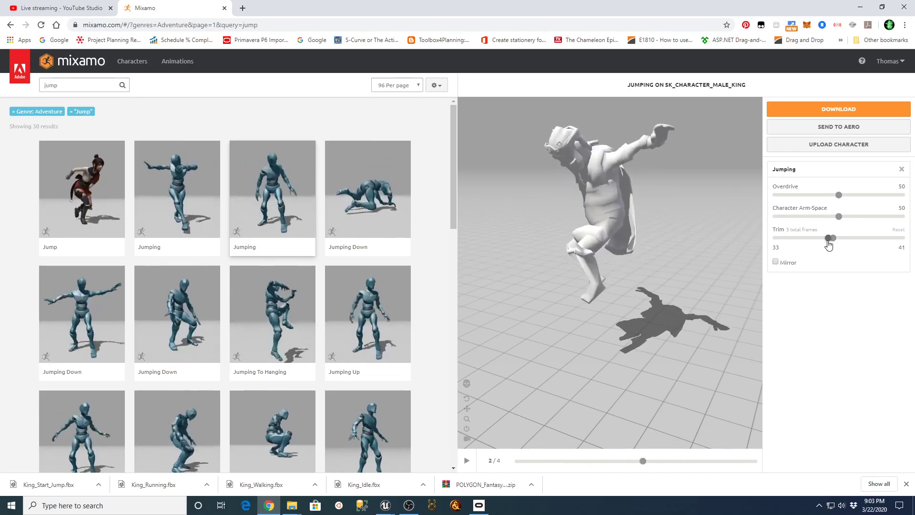
pyautogui.moveTo(828, 244); pyautogui.dragTo(826, 244)
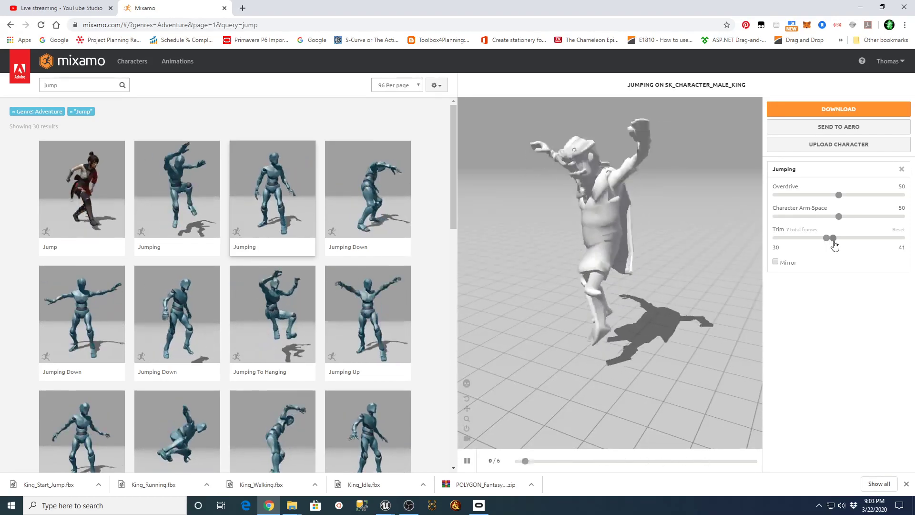
pyautogui.click(643, 460)
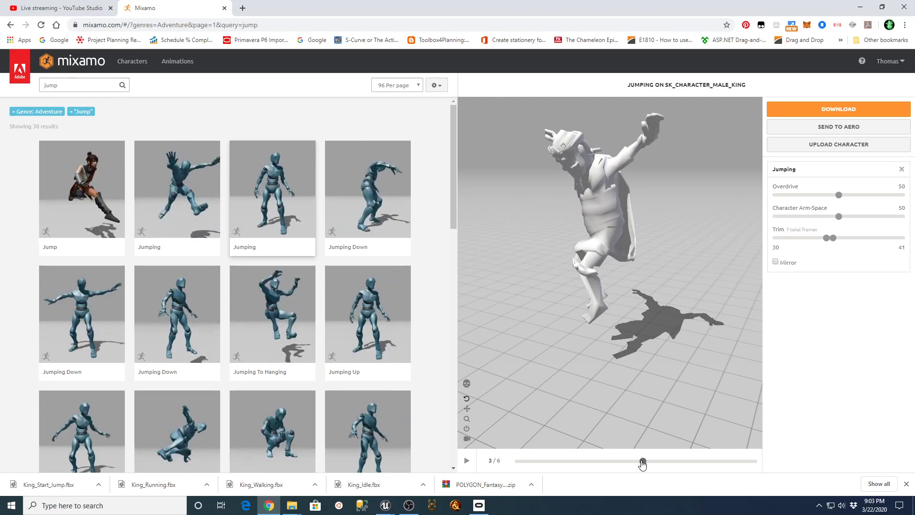
pyautogui.moveTo(643, 461); pyautogui.dragTo(518, 462)
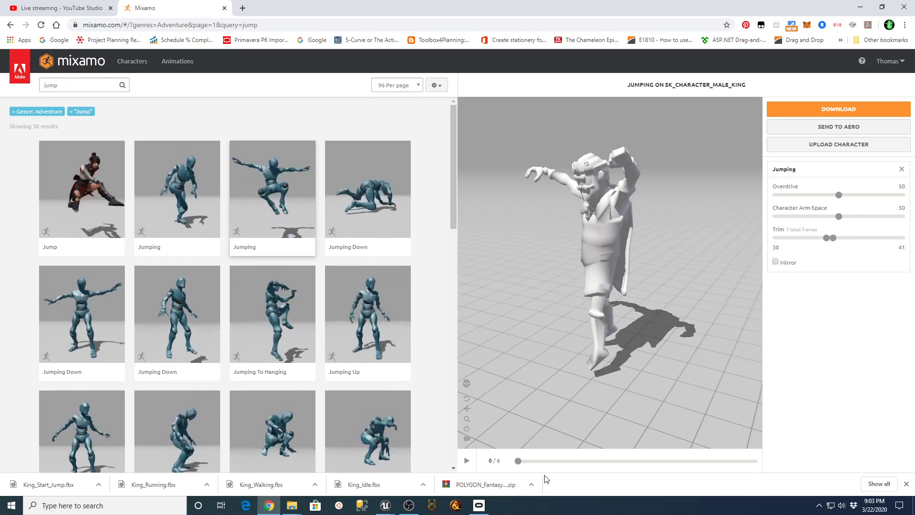
pyautogui.moveTo(519, 465); pyautogui.dragTo(628, 475)
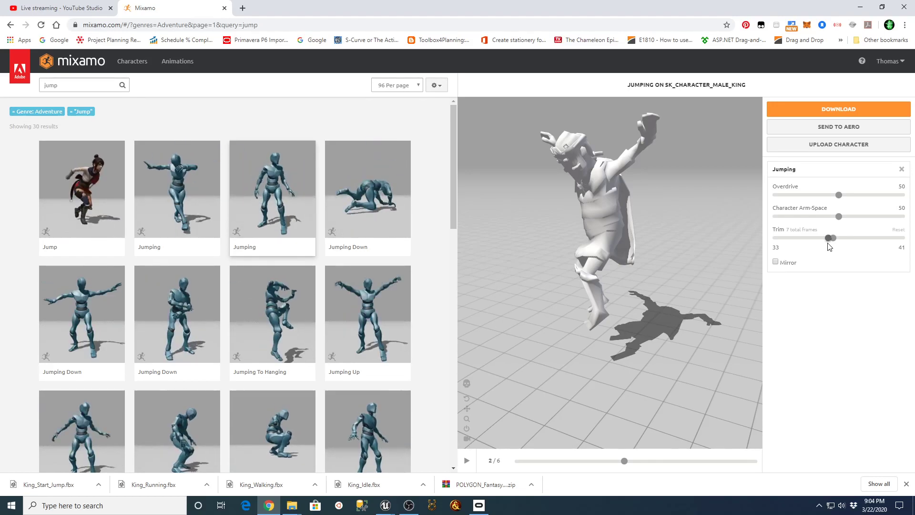
# Step: Trim the Jumping animation to 33 to 37 to isolate the airborne loop, and pause the preview
pyautogui.moveTo(830, 247); pyautogui.dragTo(827, 245)
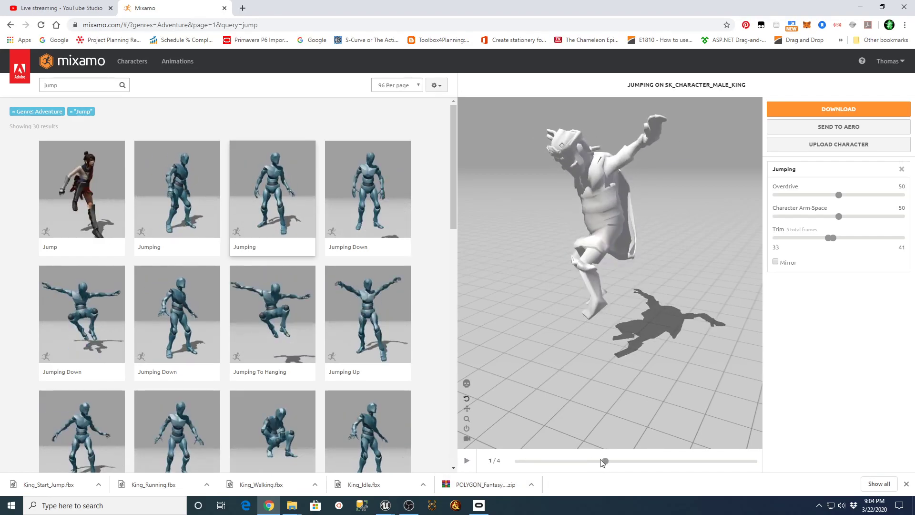
pyautogui.moveTo(527, 466); pyautogui.dragTo(586, 465)
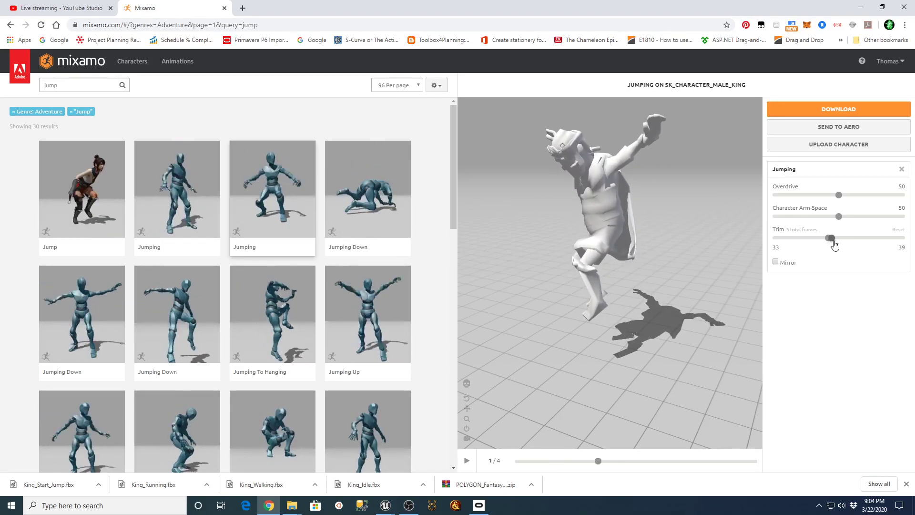
pyautogui.moveTo(832, 242); pyautogui.dragTo(832, 241)
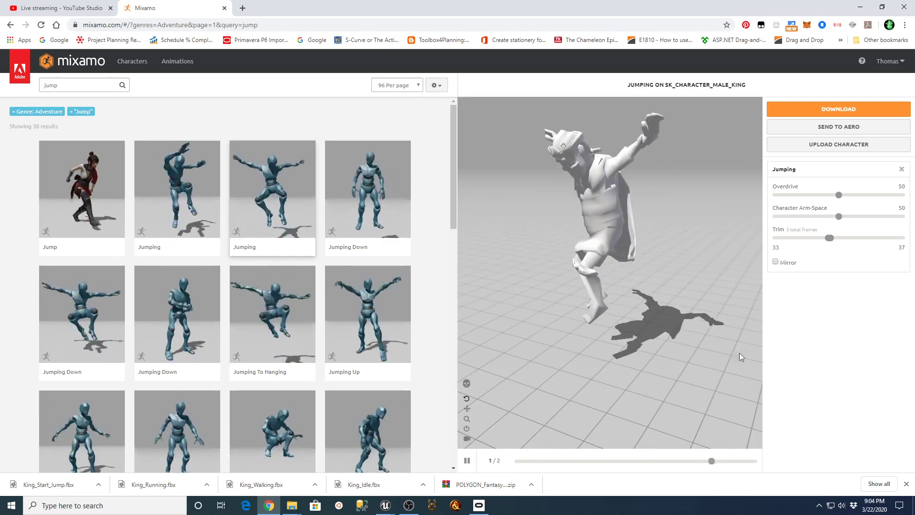
pyautogui.click(467, 462)
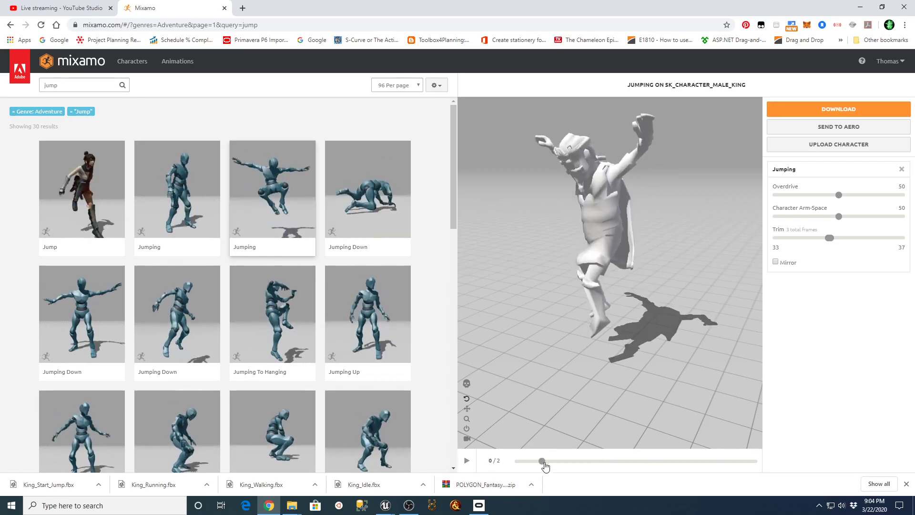
# Step: Scrub the trimmed preview, start its download as FBX with skin at 30 fps, and choose the Mixamo_Synty_Male_King folder on drive D
pyautogui.moveTo(543, 464); pyautogui.dragTo(692, 462)
pyautogui.moveTo(760, 462); pyautogui.dragTo(661, 469)
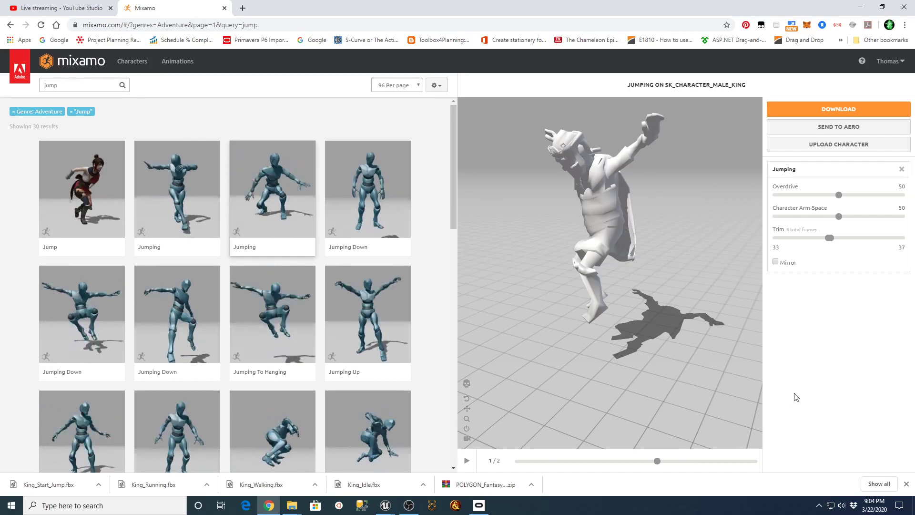
pyautogui.click(862, 109)
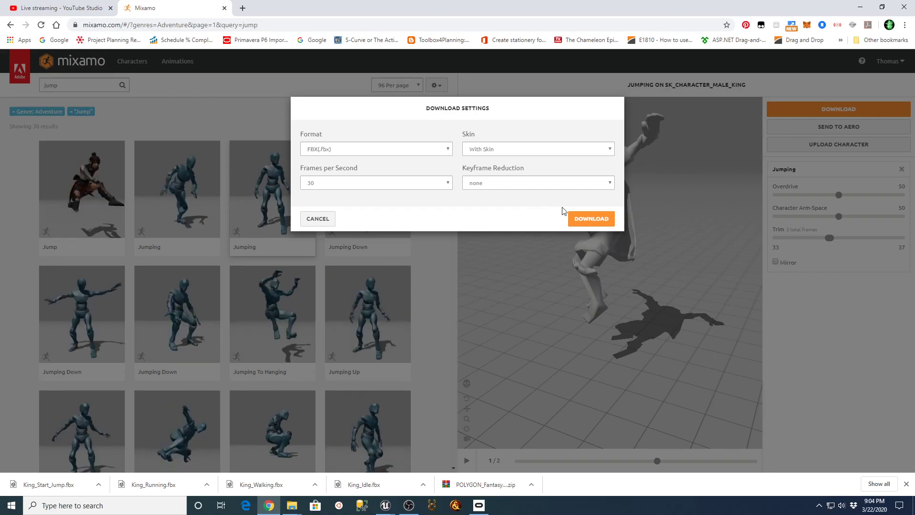
pyautogui.click(592, 220)
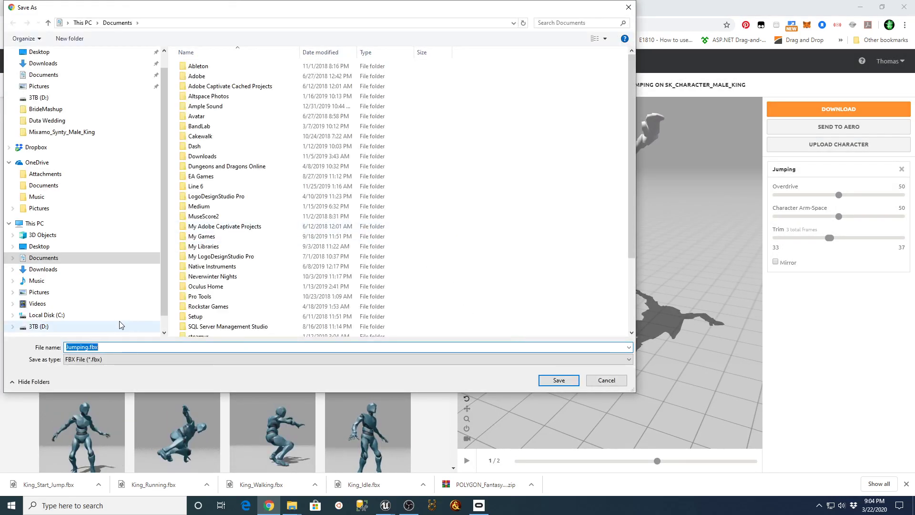
pyautogui.click(38, 327)
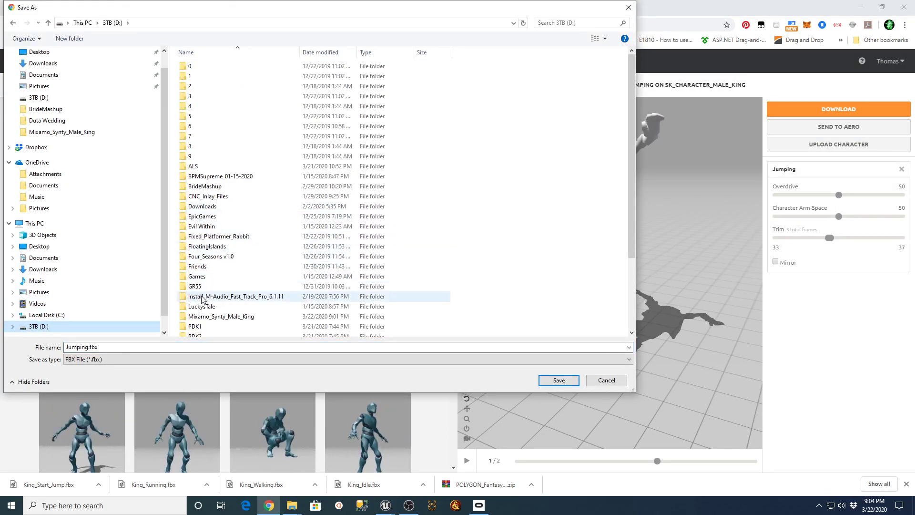
pyautogui.doubleClick(219, 316)
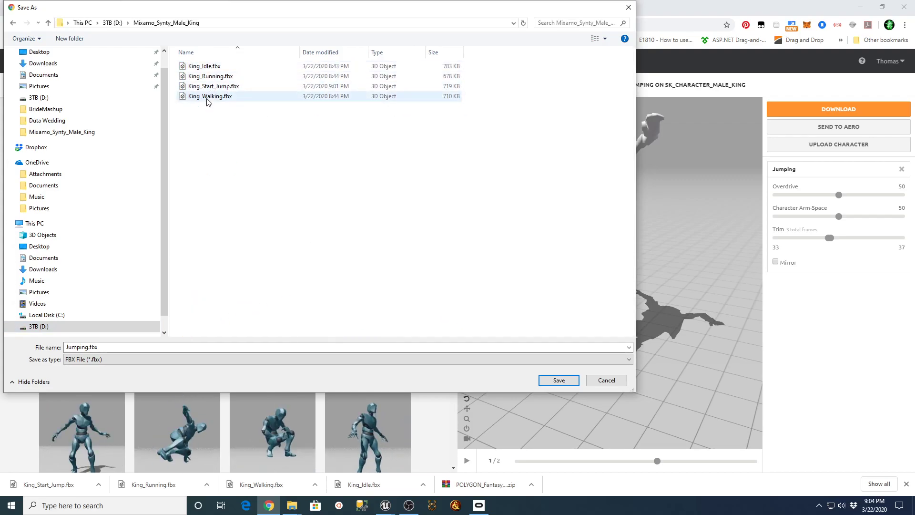
# Step: Base the file name on King_Start_Jump.fbx, change it to King_Jump_Loop.fbx, and save the download
pyautogui.click(212, 87)
pyautogui.doubleClick(82, 347)
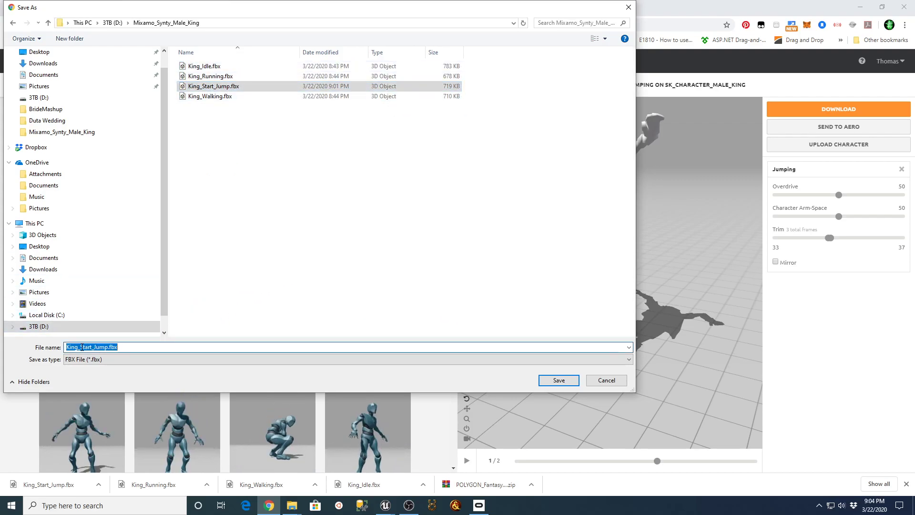
pyautogui.press('Delete')
pyautogui.press('Delete')
pyautogui.press('Delete')
pyautogui.press('Delete')
pyautogui.press('Delete')
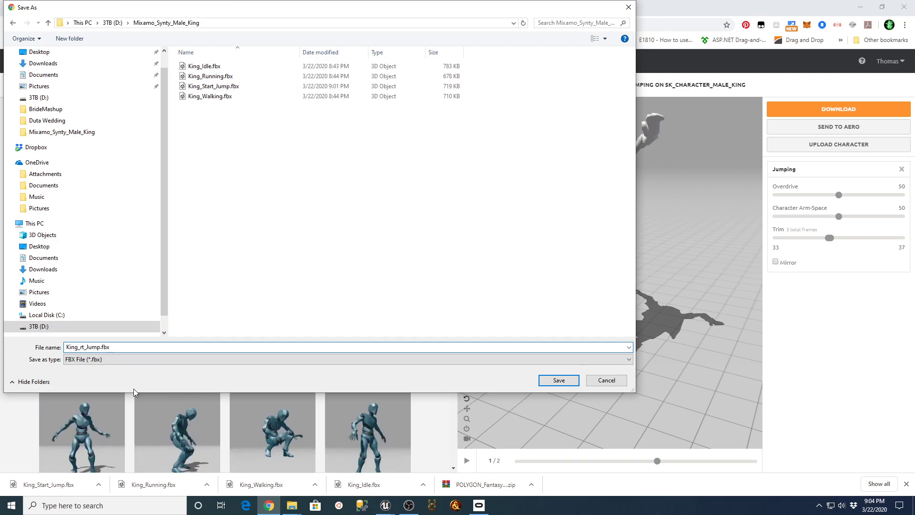
pyautogui.press('Delete')
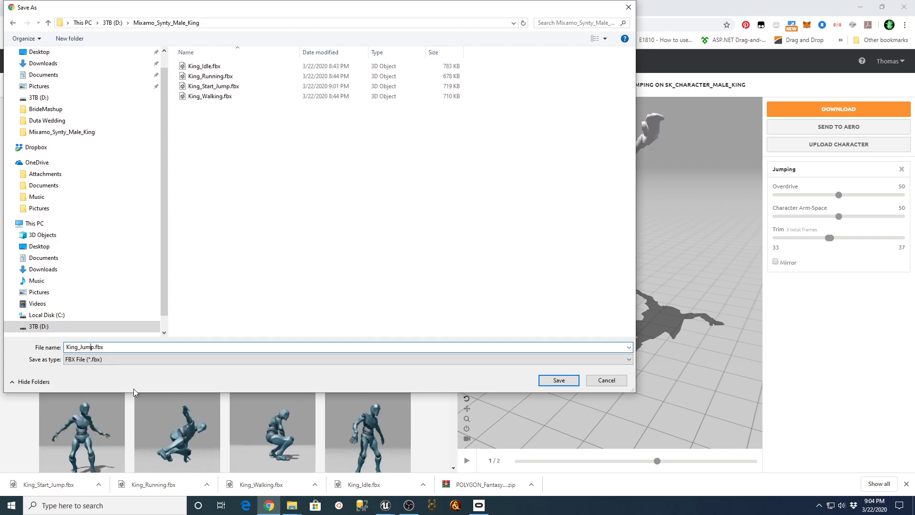
pyautogui.write('_Loop')
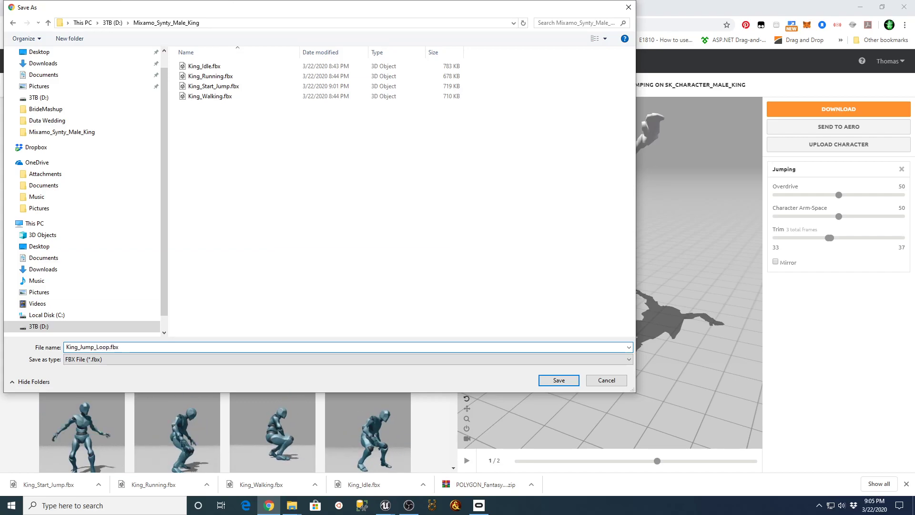
pyautogui.click(559, 380)
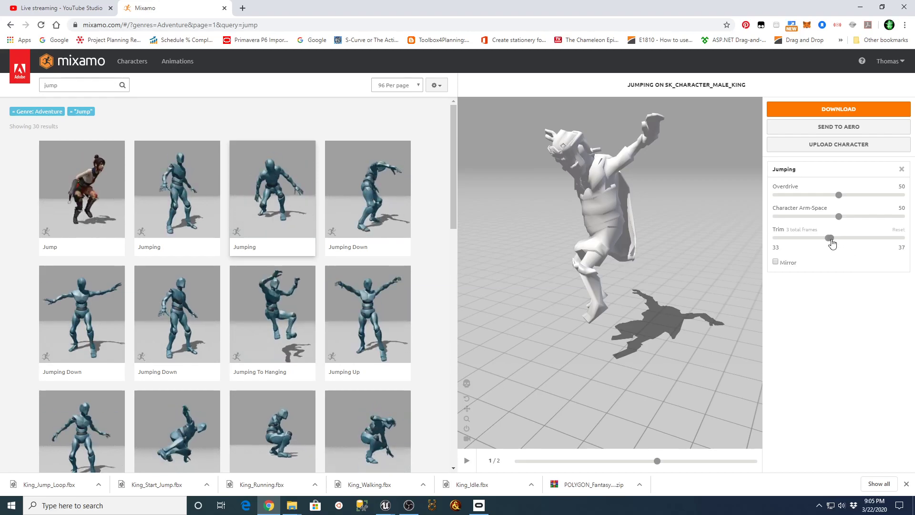
# Step: Try trimming the Jumping animation to 131 to 150 for the landing
pyautogui.moveTo(831, 240); pyautogui.dragTo(904, 239)
pyautogui.moveTo(829, 243); pyautogui.dragTo(889, 241)
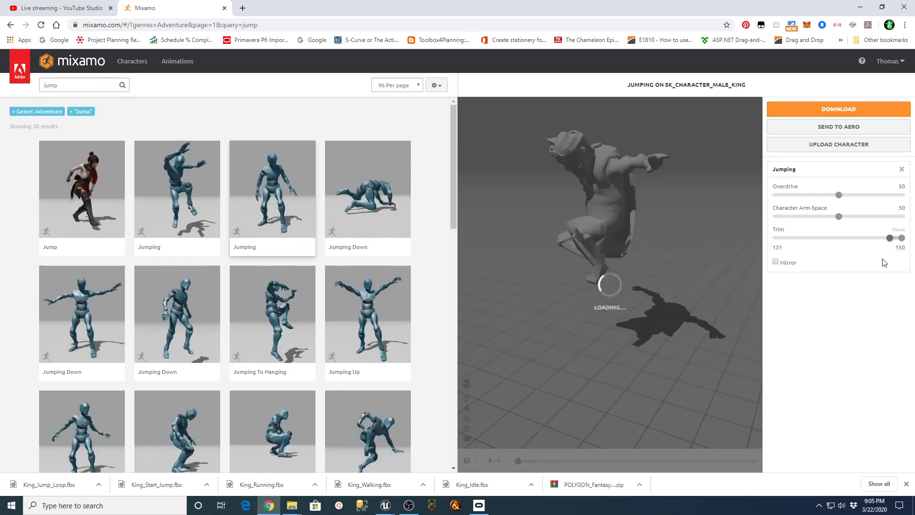
pyautogui.click(409, 504)
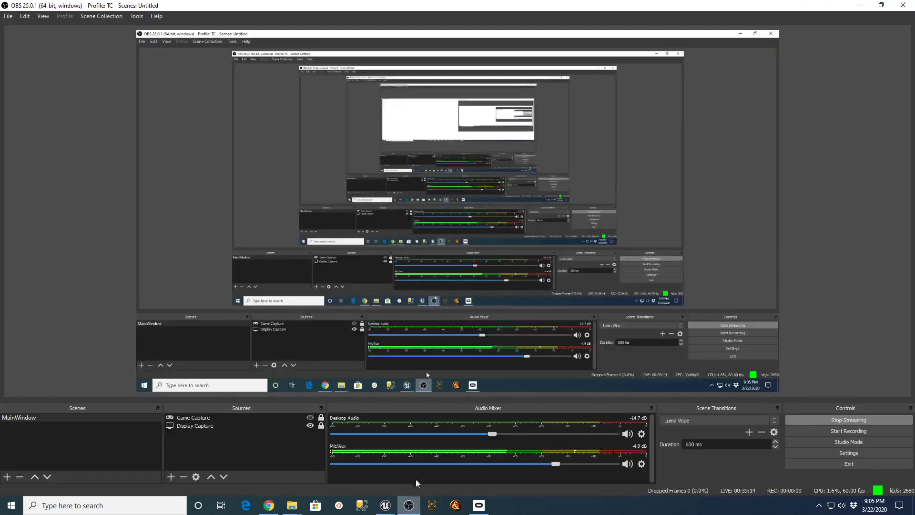
pyautogui.click(409, 505)
# Step: Switch to Unreal Editor, close ThirdPersonJump_Loop, and open the JumpEnd state in the Default state machine of Synty_Anim_BP
pyautogui.moveTo(385, 505)
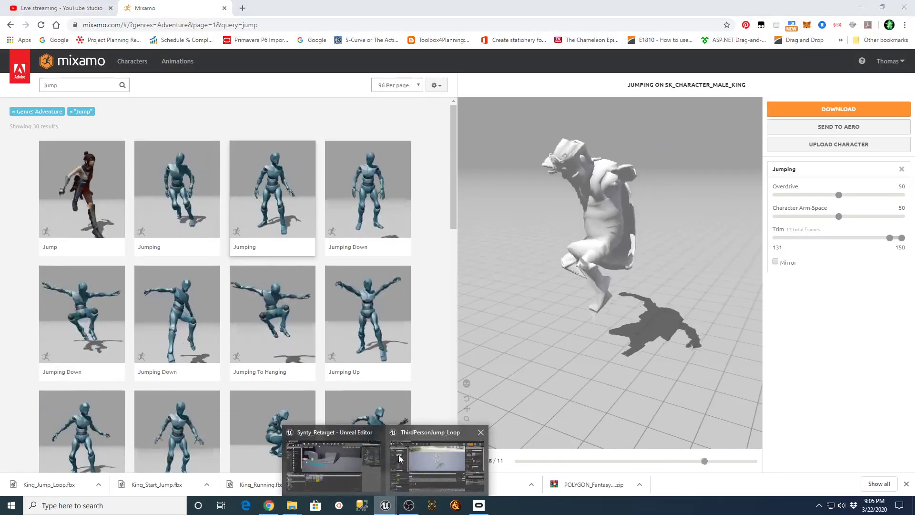
pyautogui.click(441, 443)
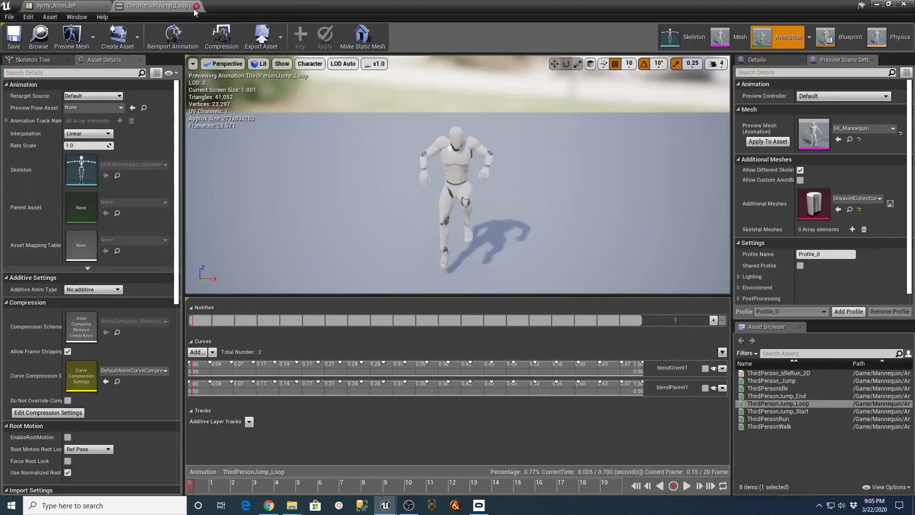
pyautogui.click(197, 6)
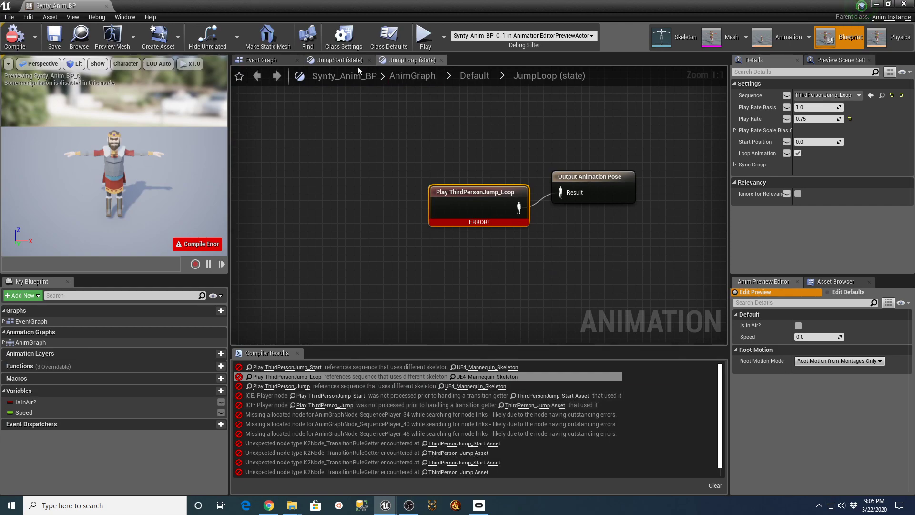
pyautogui.click(412, 75)
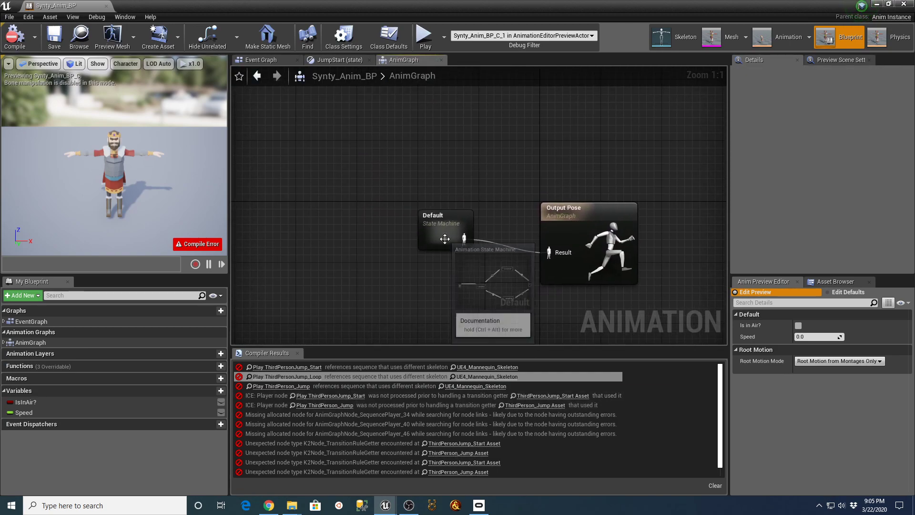
pyautogui.doubleClick(445, 238)
pyautogui.doubleClick(567, 300)
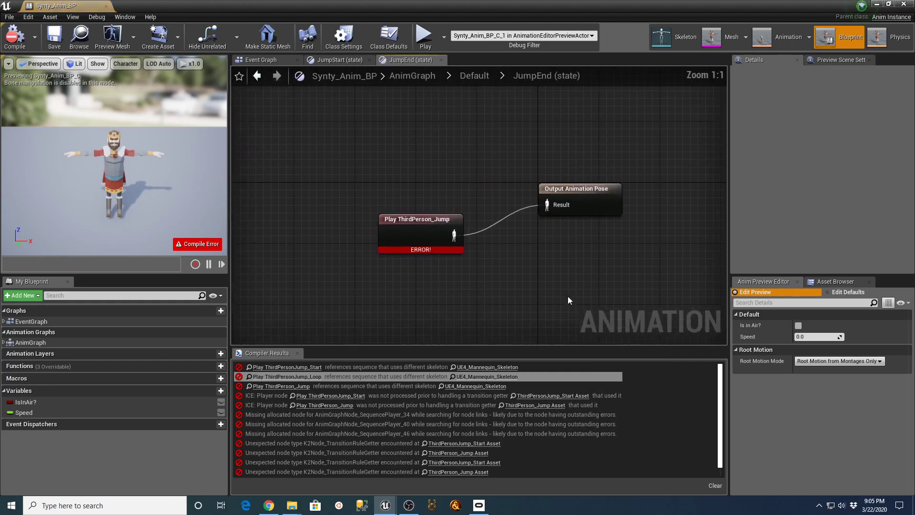
# Step: Open the ThirdPerson_Jump animation from the JumpEnd state, pause it, and scrub to its last frame to study the landing pose
pyautogui.click(409, 218)
pyautogui.doubleClick(409, 218)
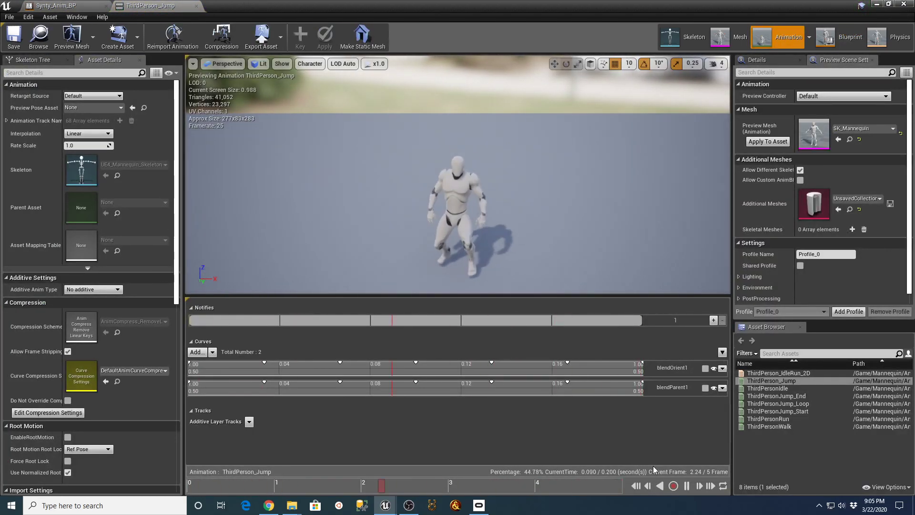
pyautogui.click(686, 485)
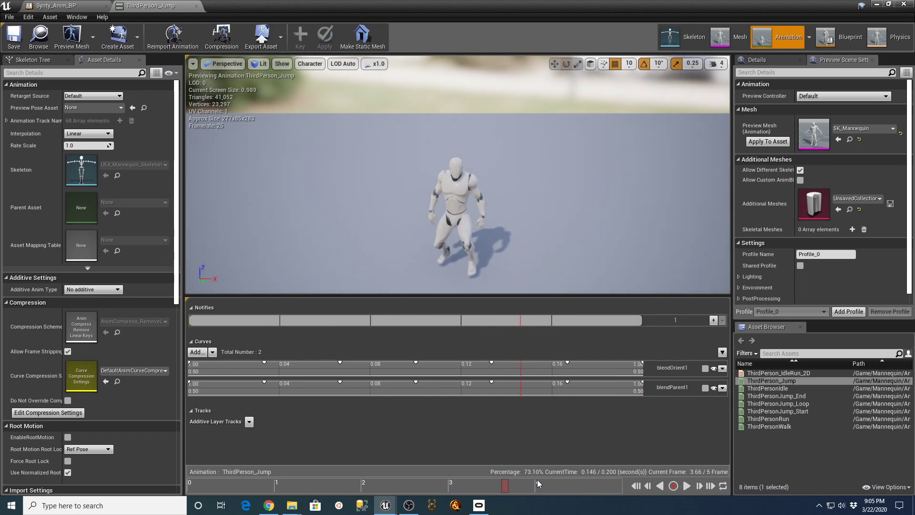
pyautogui.moveTo(508, 485); pyautogui.dragTo(585, 490)
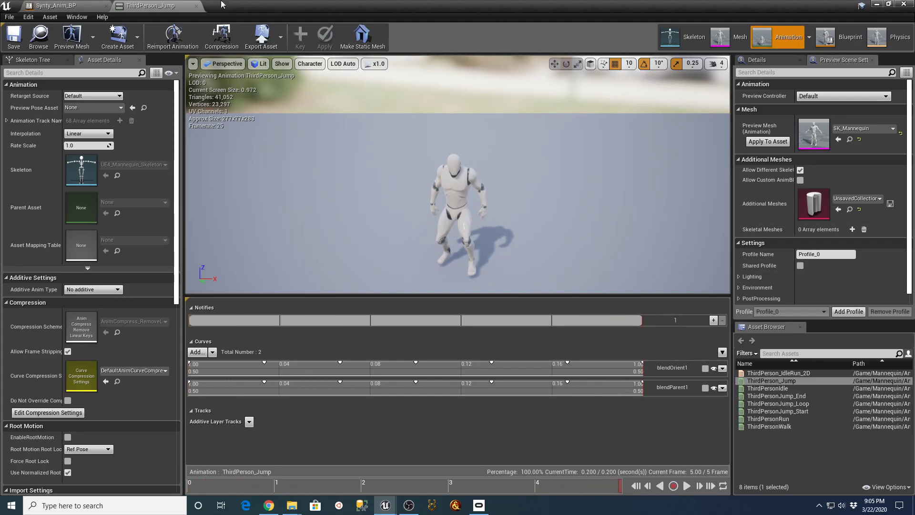
# Step: Return to Mixamo, try trimming the Jumping animation to 149 to 150 and -50 to 150, and reset the trim to 0 to 100
pyautogui.click(269, 505)
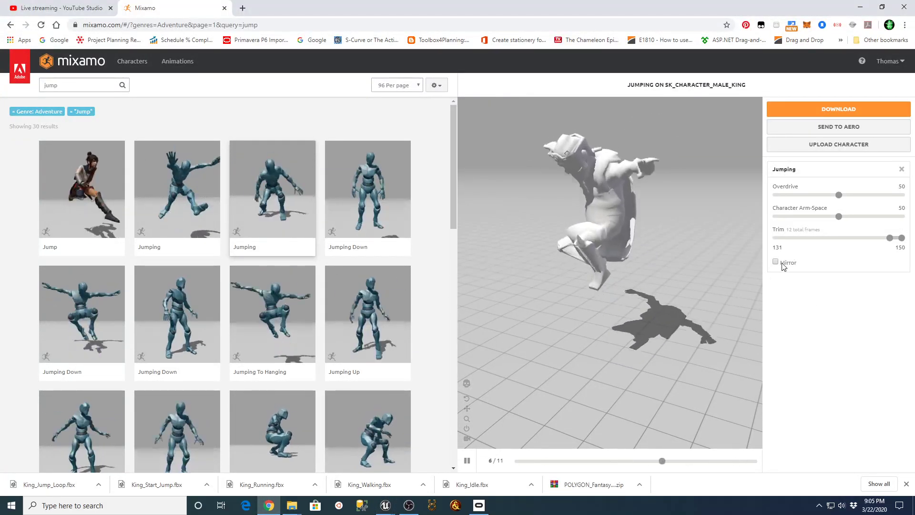
pyautogui.moveTo(889, 240); pyautogui.dragTo(909, 246)
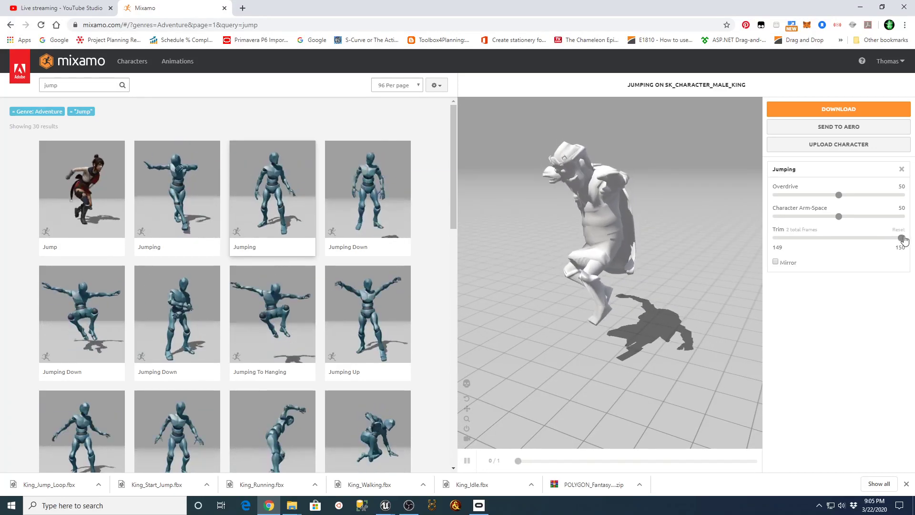
pyautogui.moveTo(901, 238); pyautogui.dragTo(817, 245)
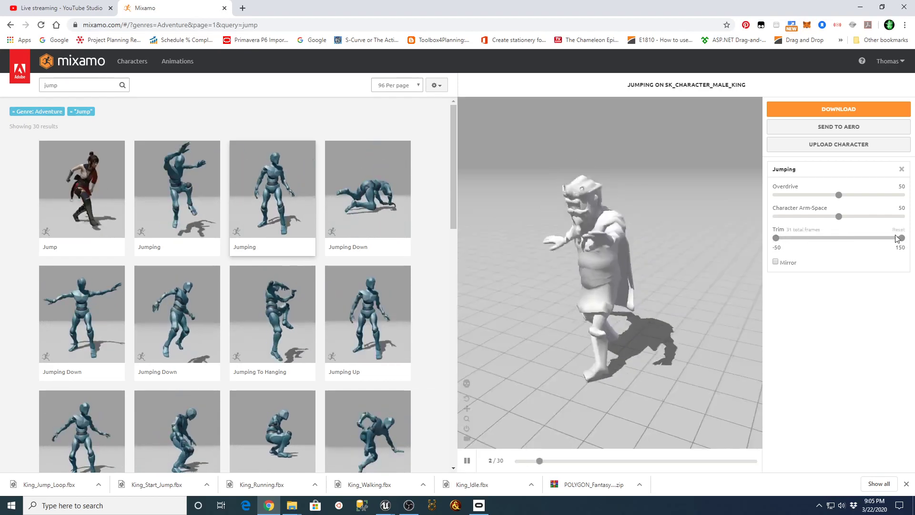
pyautogui.click(898, 230)
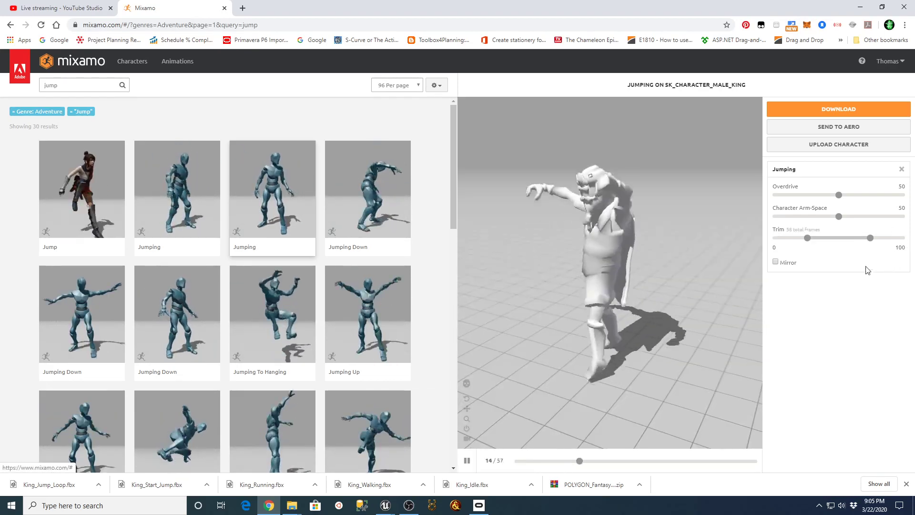
# Step: Pause and scrub the preview to locate the landing, try a trim start of 30, and set the trim to 44 to 100
pyautogui.click(467, 460)
pyautogui.moveTo(690, 461); pyautogui.dragTo(650, 463)
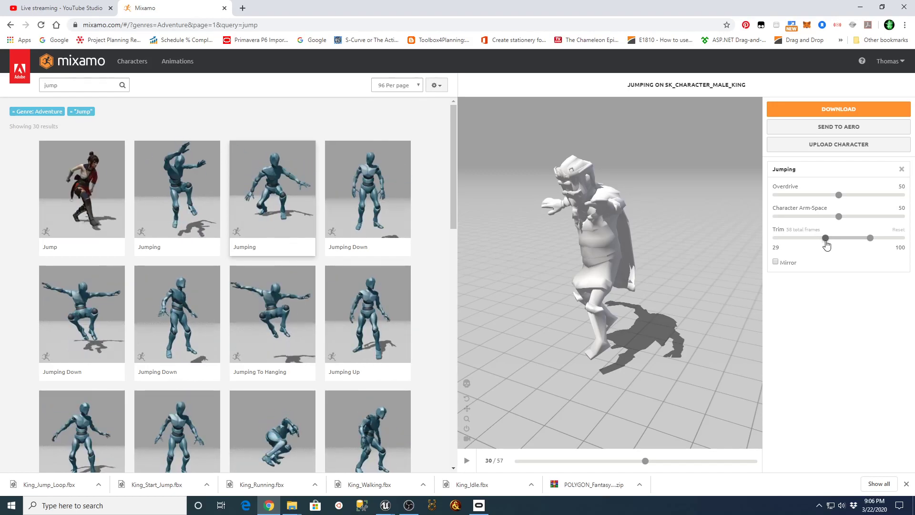
pyautogui.moveTo(826, 244); pyautogui.dragTo(827, 245)
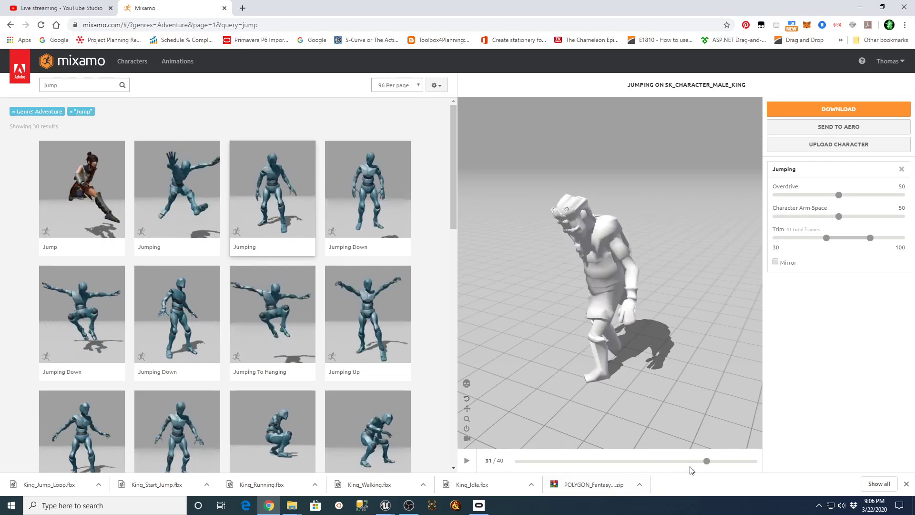
pyautogui.moveTo(708, 466); pyautogui.dragTo(605, 472)
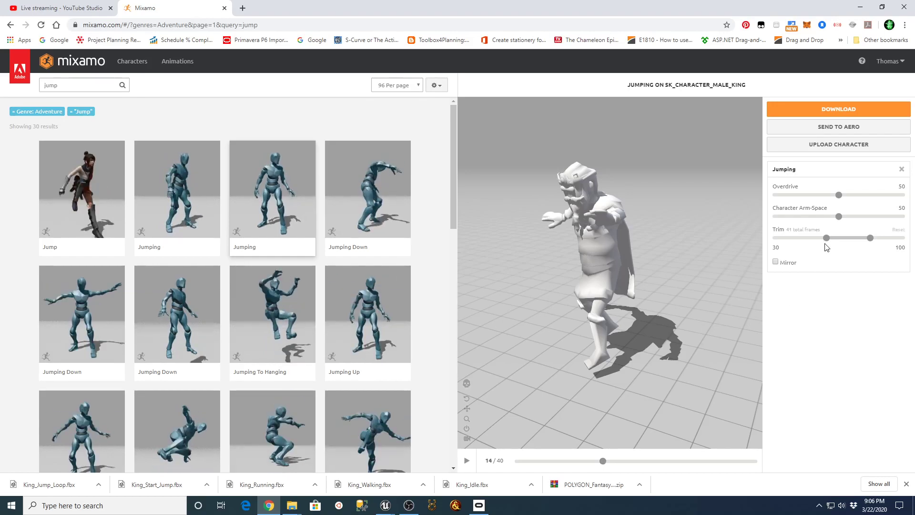
pyautogui.moveTo(830, 245); pyautogui.dragTo(836, 242)
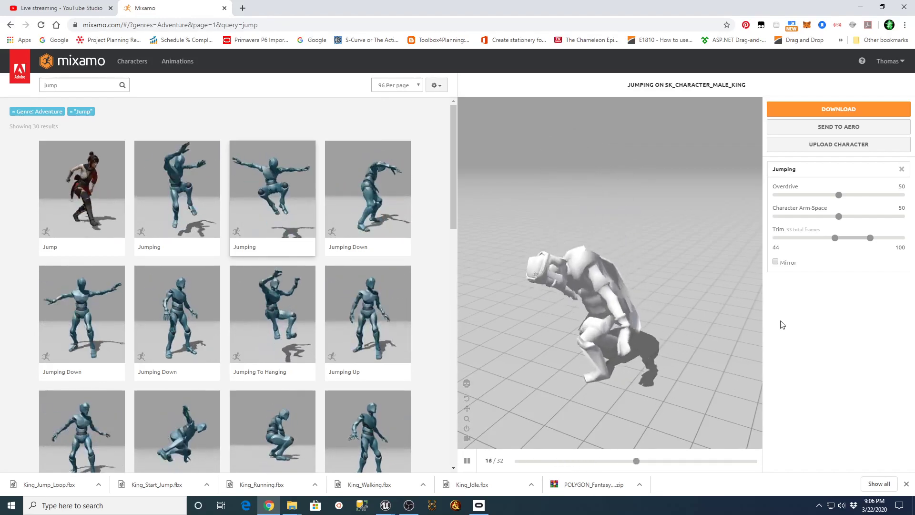
# Step: Start downloading the trimmed landing as FBX with skin at 30 fps, and choose the Mixamo_Synty_Male_King folder on drive D
pyautogui.click(845, 109)
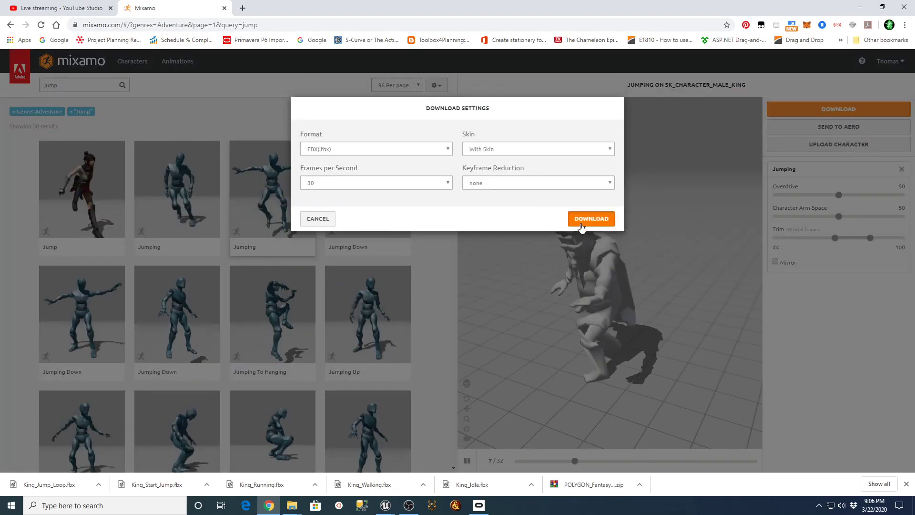
pyautogui.click(581, 219)
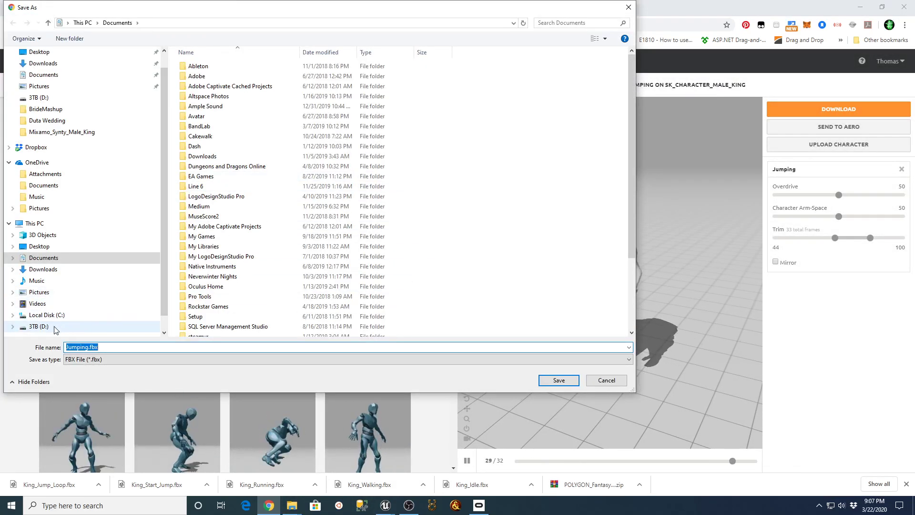
pyautogui.click(38, 327)
pyautogui.doubleClick(217, 317)
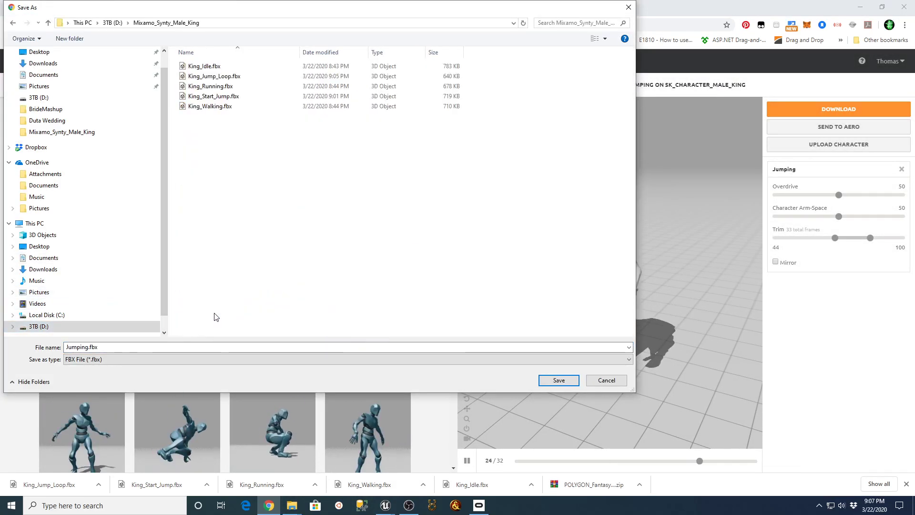
# Step: Base the file name on King_Jump_Loop.fbx, change it to King_Jump_End.fbx, and save the download
pyautogui.click(214, 76)
pyautogui.click(98, 347)
pyautogui.click(98, 347)
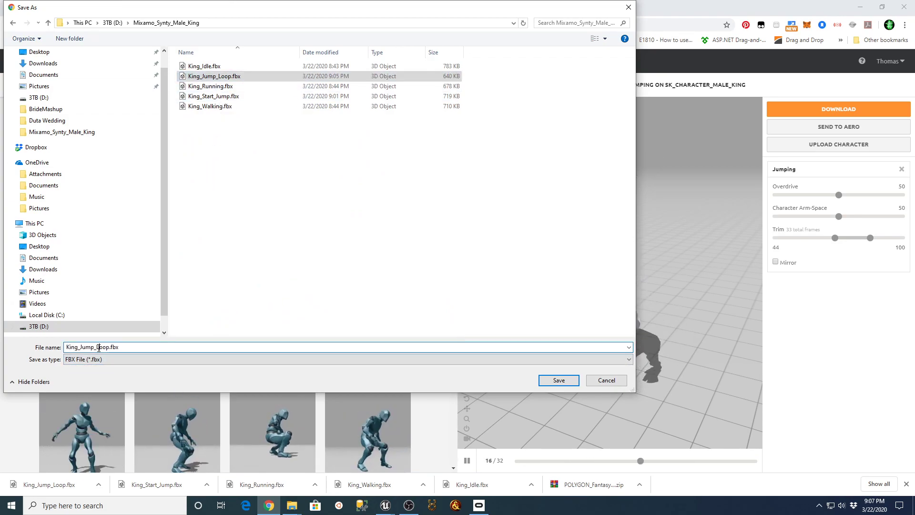
pyautogui.press('Delete')
pyautogui.press('Delete')
pyautogui.press('Delete')
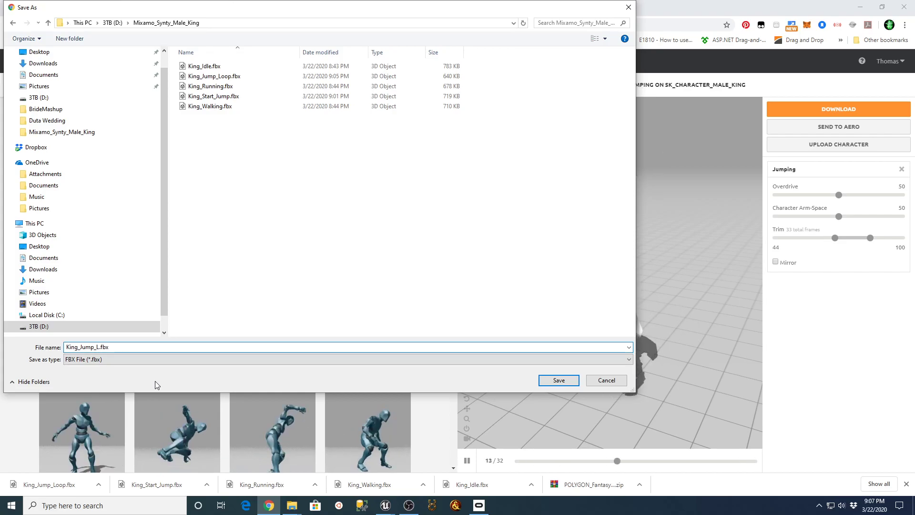
pyautogui.press('BackSpace')
pyautogui.write('End')
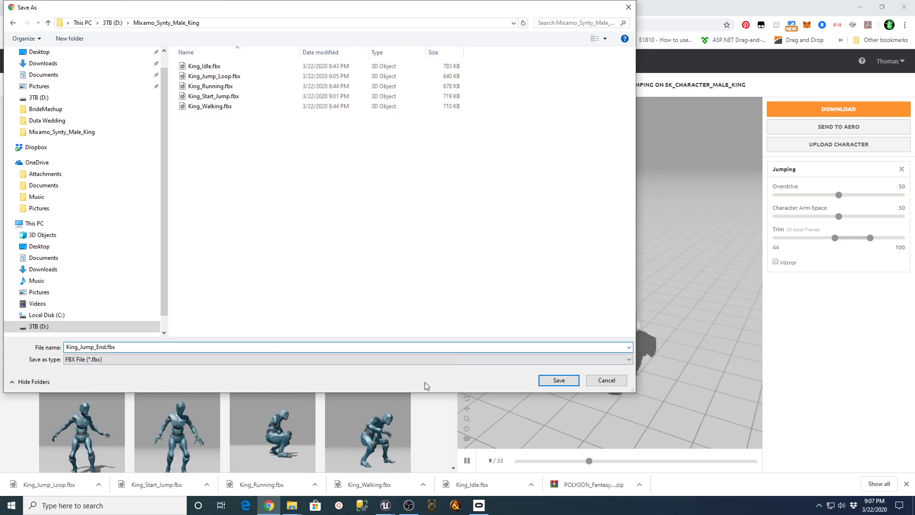
pyautogui.click(559, 379)
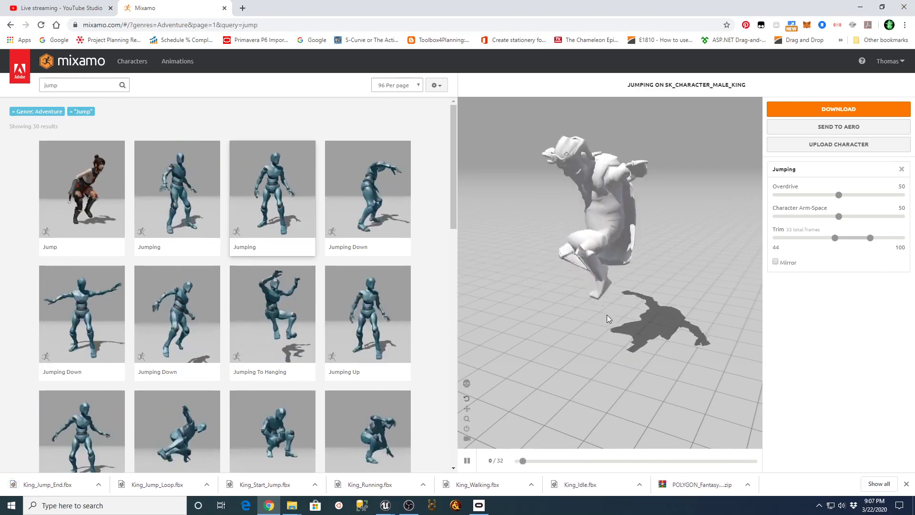
# Step: Pause the Mixamo preview, switch to Unreal Engine, and close the ThirdPerson_Jump and Synty_Anim_BP editors
pyautogui.click(467, 460)
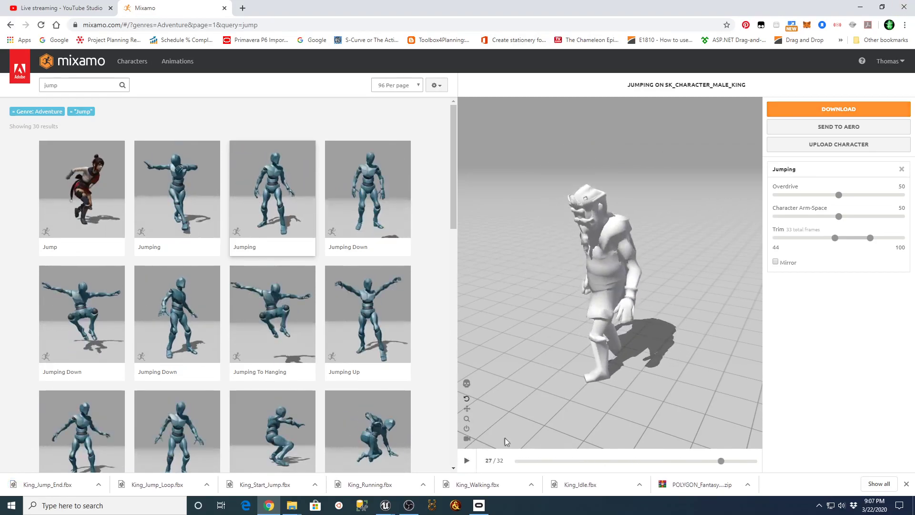
pyautogui.hotkey('alt', 'Tab')
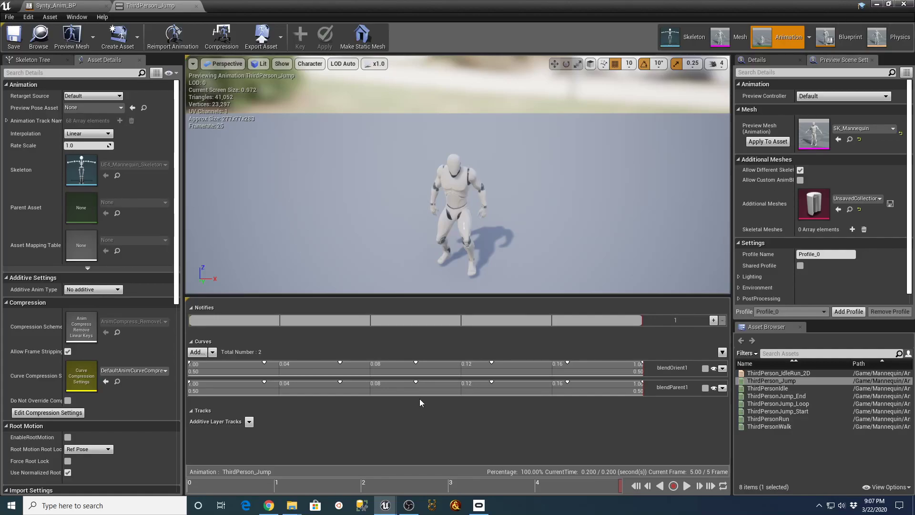
pyautogui.click(196, 7)
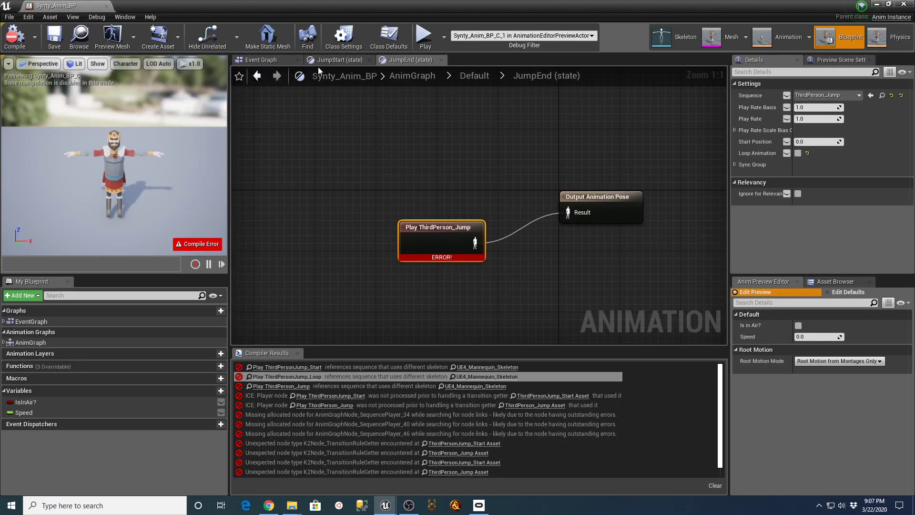
pyautogui.click(333, 60)
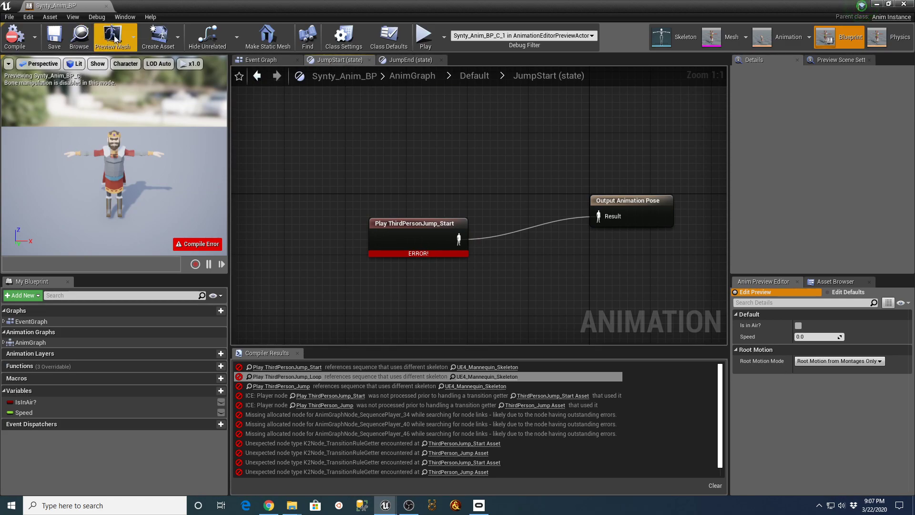
pyautogui.click(107, 6)
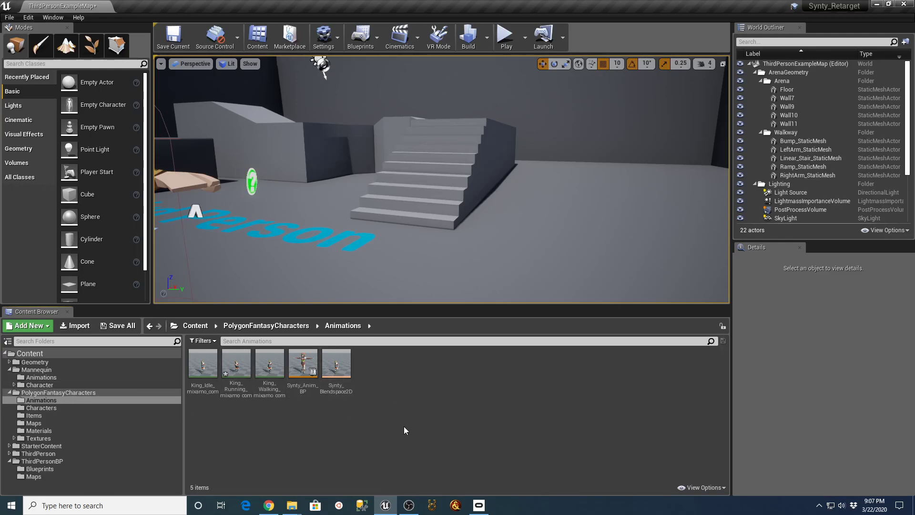
# Step: Bring King_Jump_End.fbx, King_Jump_Loop.fbx and King_Start_Jump.fbx from the Mixamo_Synty_Male_King folder into the project's PolygonFantasyCharacters Animations folder
pyautogui.moveTo(291, 509)
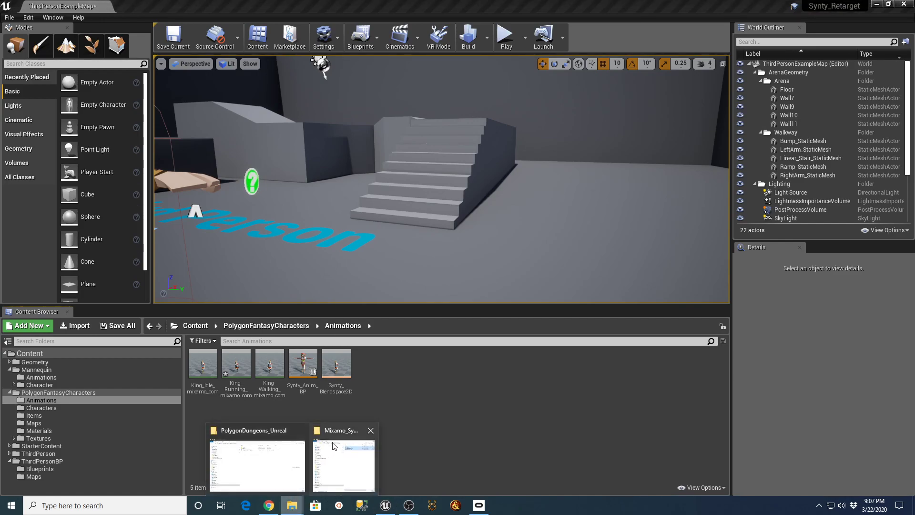
pyautogui.click(343, 460)
pyautogui.click(717, 240)
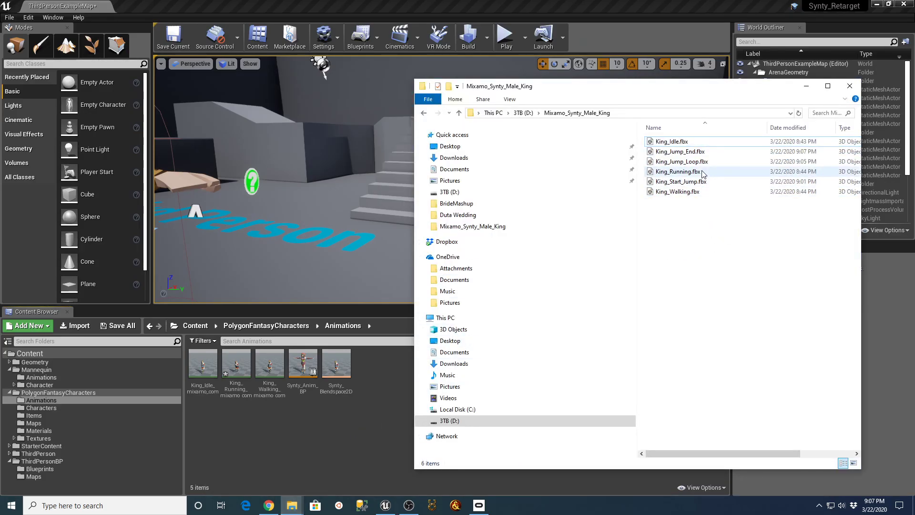
pyautogui.click(691, 152)
pyautogui.keyDown('ctrl'); pyautogui.click(693, 162); pyautogui.keyUp('ctrl')
pyautogui.keyDown('ctrl'); pyautogui.click(695, 183); pyautogui.keyUp('ctrl')
pyautogui.moveTo(639, 172); pyautogui.dragTo(379, 409)
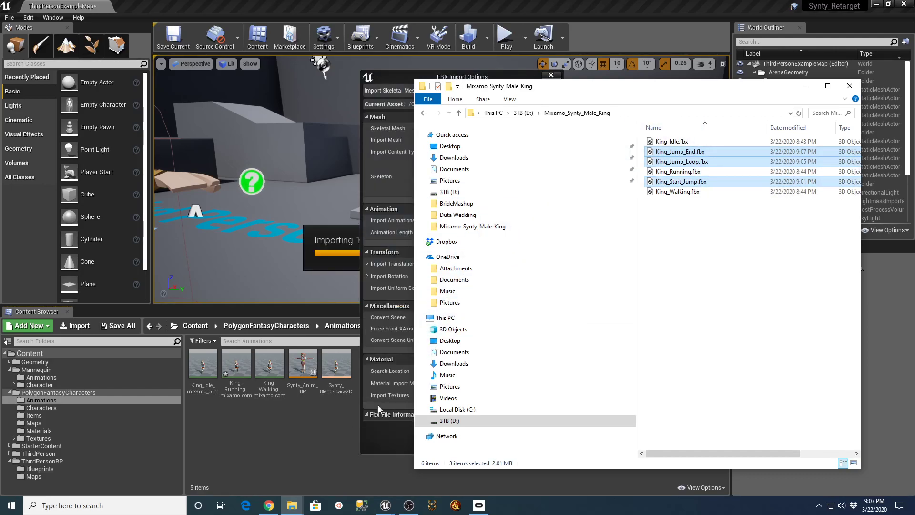
pyautogui.click(851, 86)
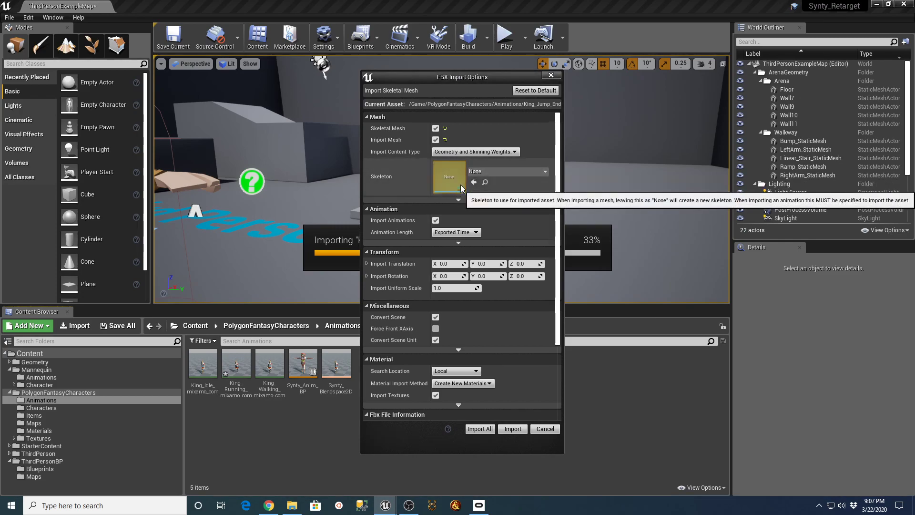
# Step: Import King_Jump_End without its mesh, using SK_Character_Fantasy_Skeleton as the skeleton
pyautogui.click(436, 140)
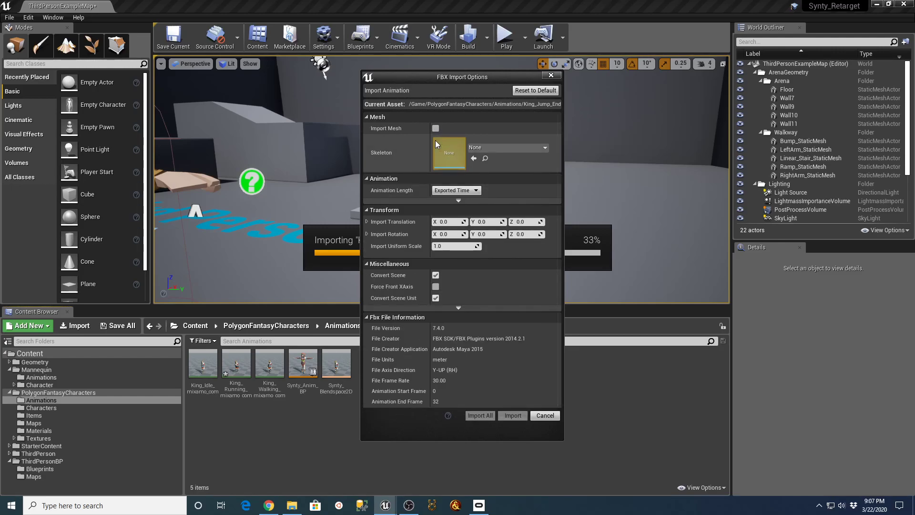
pyautogui.click(506, 147)
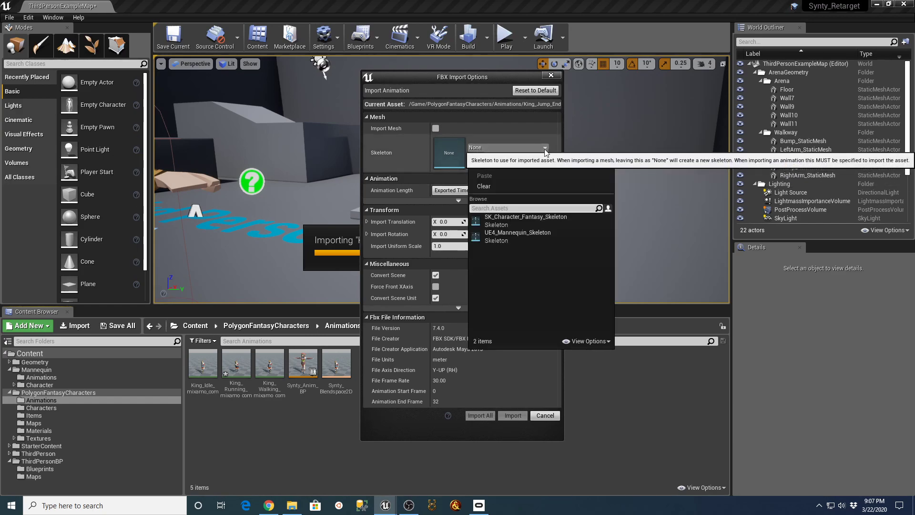
pyautogui.click(527, 218)
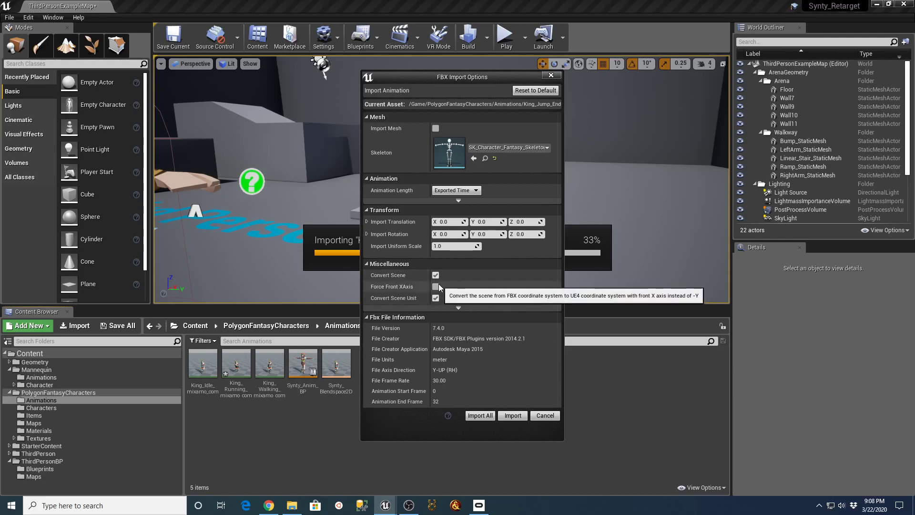
pyautogui.click(511, 416)
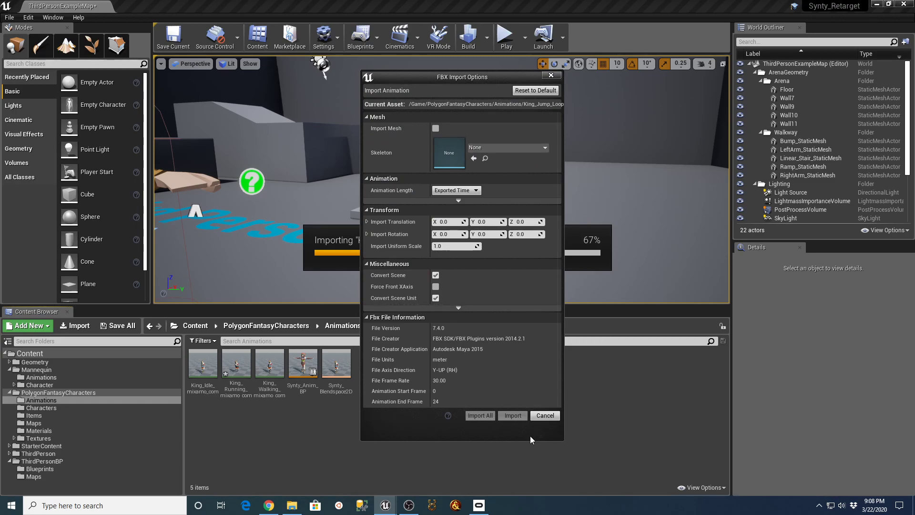
# Step: Import the King_Jump_Loop and King_Start_Jump animations, assigning SK_Character_Fantasy_Skeleton to each
pyautogui.click(544, 149)
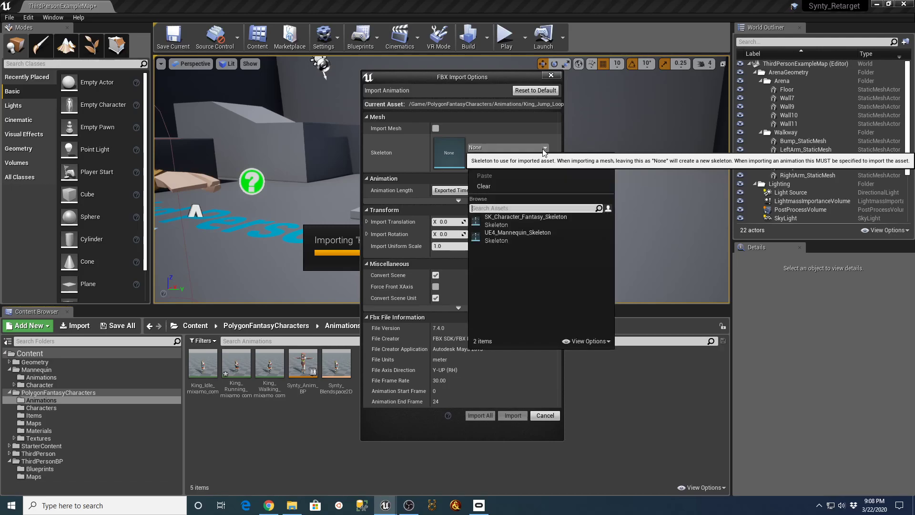
pyautogui.click(523, 220)
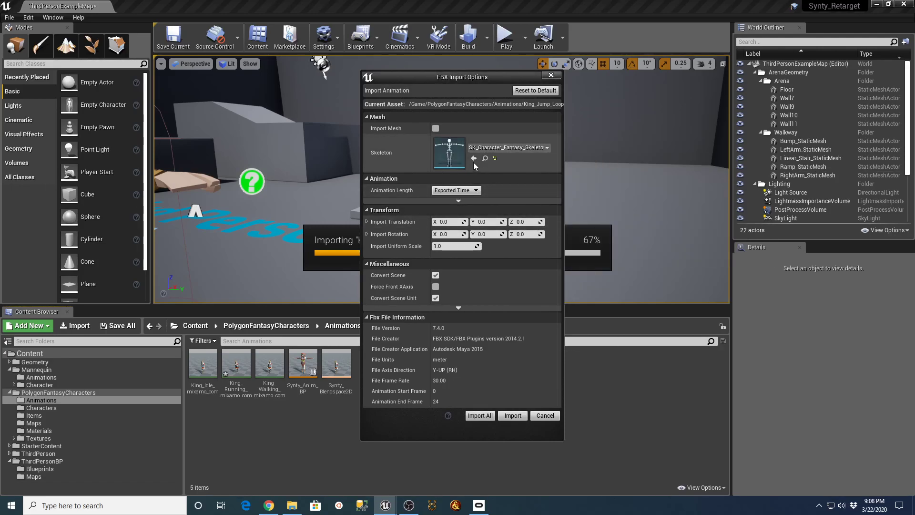
pyautogui.click(523, 416)
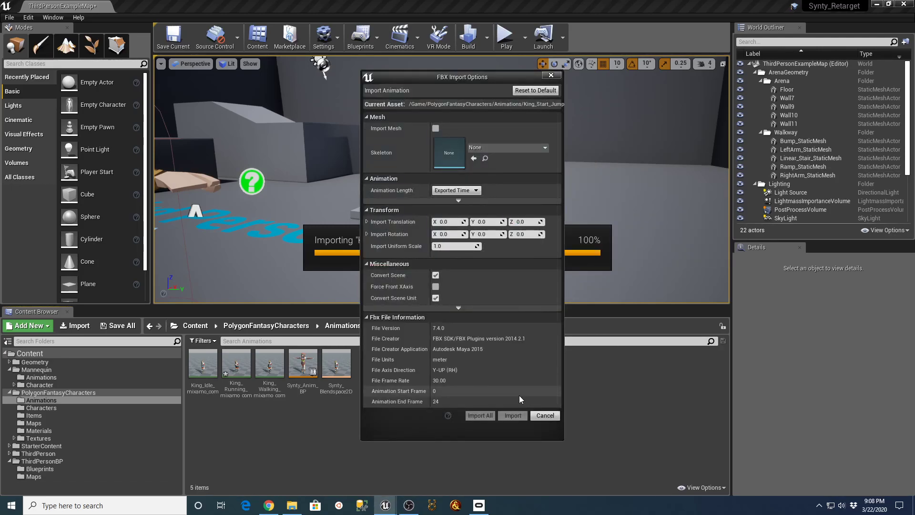
pyautogui.click(510, 147)
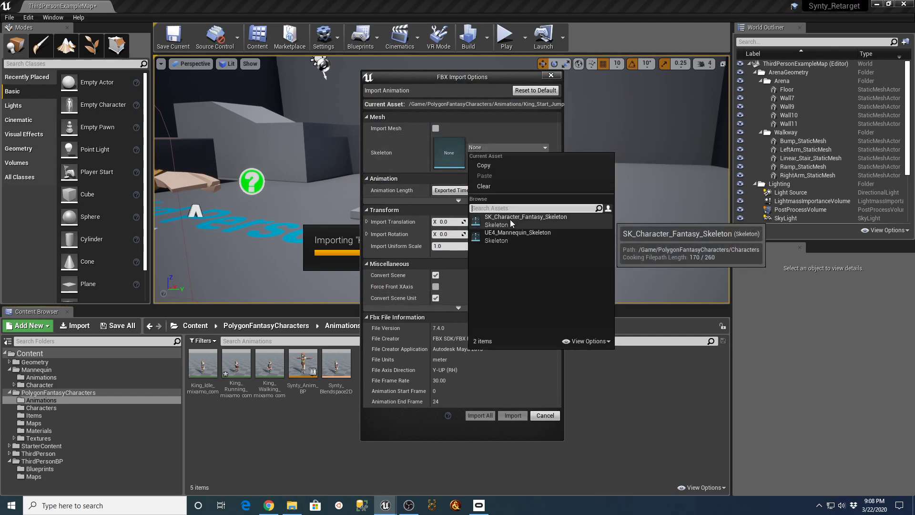
pyautogui.click(525, 221)
pyautogui.click(513, 416)
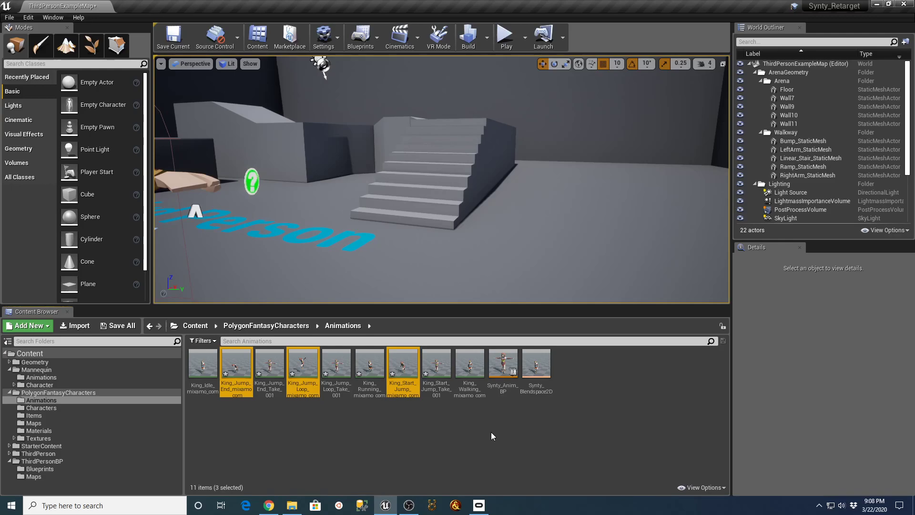
# Step: Force-delete the extra Take_001 sequences of King_Jump_End, King_Jump_Loop and King_Start_Jump from the Animations folder
pyautogui.click(287, 427)
pyautogui.click(270, 367)
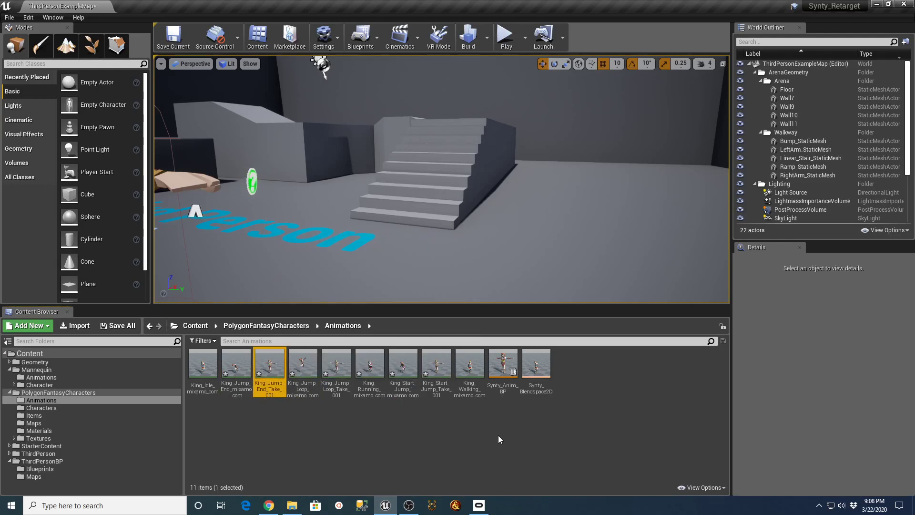
pyautogui.press('Delete')
pyautogui.click(351, 405)
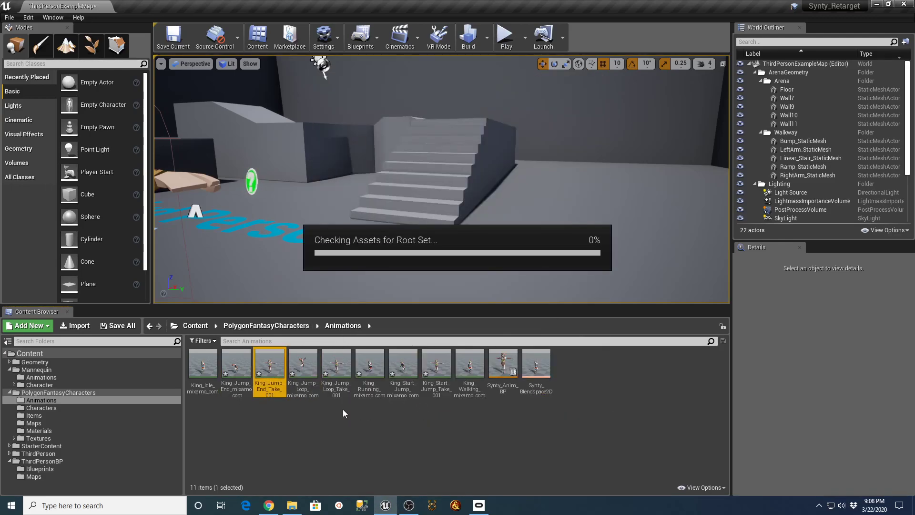
pyautogui.click(305, 376)
pyautogui.press('Delete')
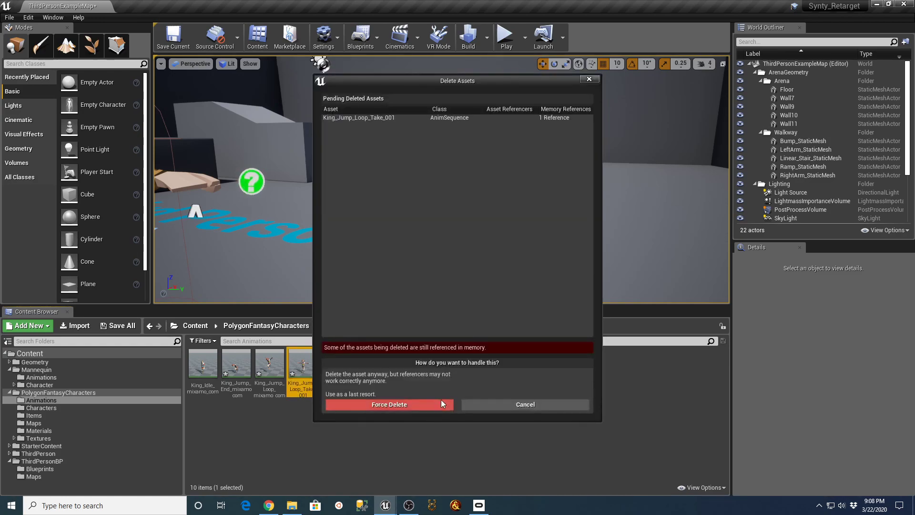
pyautogui.click(444, 405)
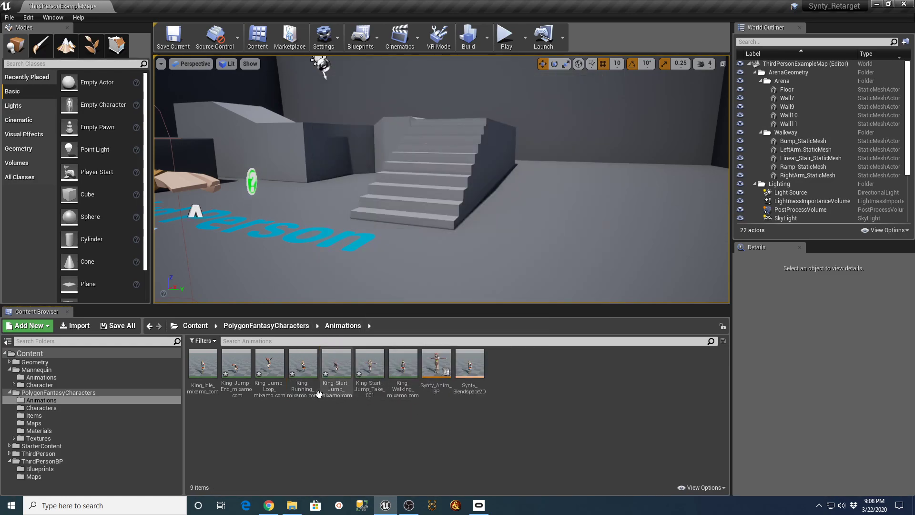
pyautogui.click(370, 367)
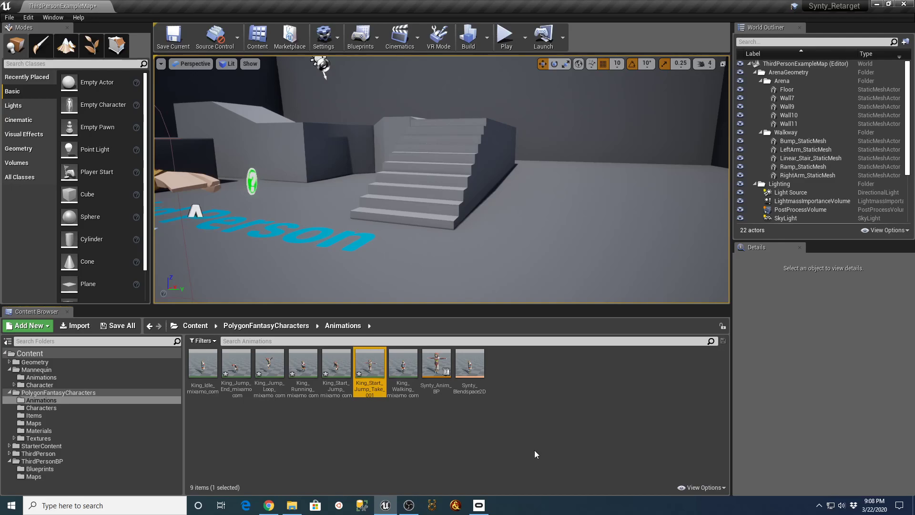
pyautogui.press('Delete')
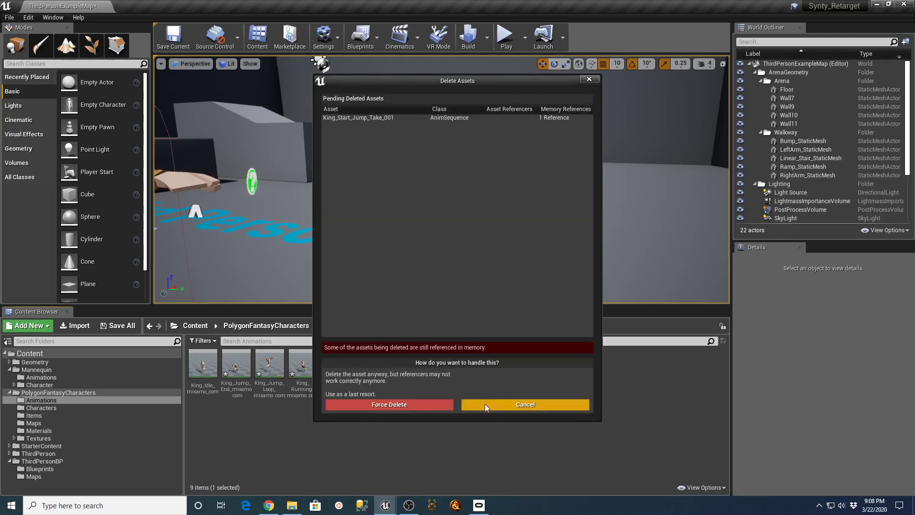
pyautogui.click(444, 404)
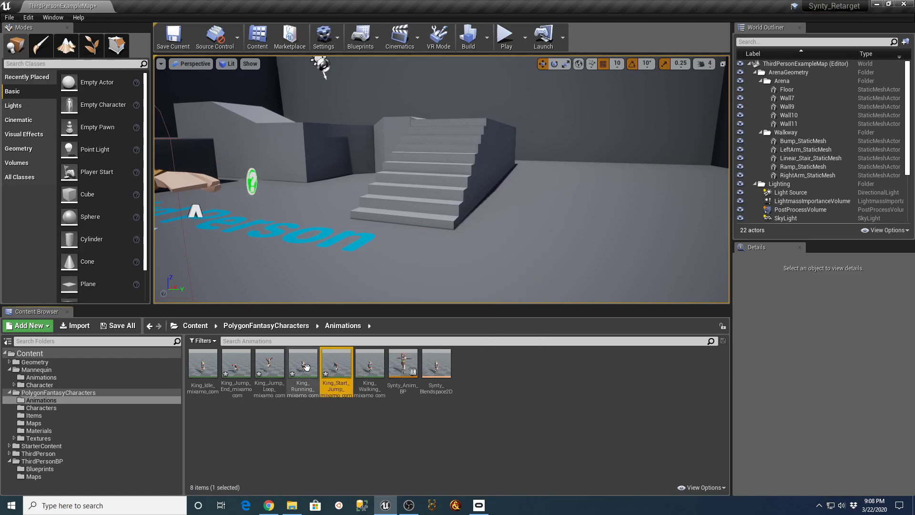
# Step: Check the remaining king jump animations and save all modified content, including ThirdPersonExampleMap
pyautogui.click(269, 365)
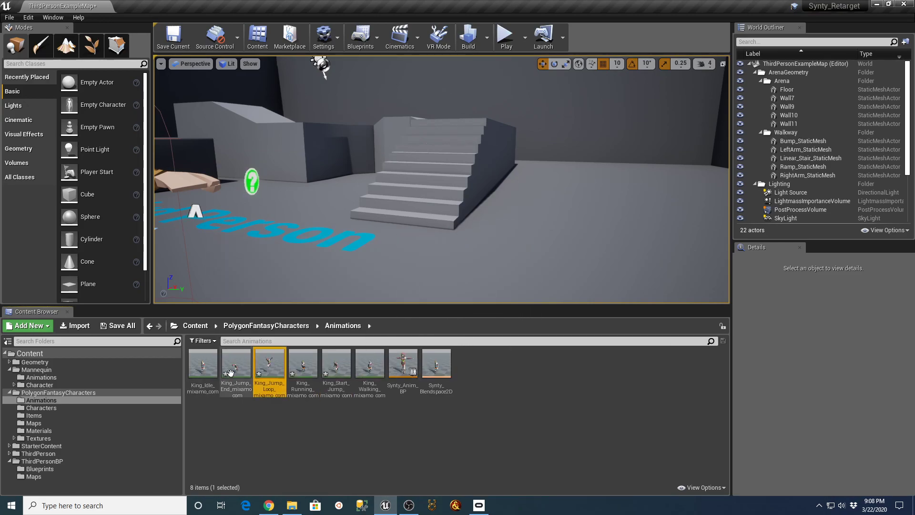
pyautogui.click(236, 363)
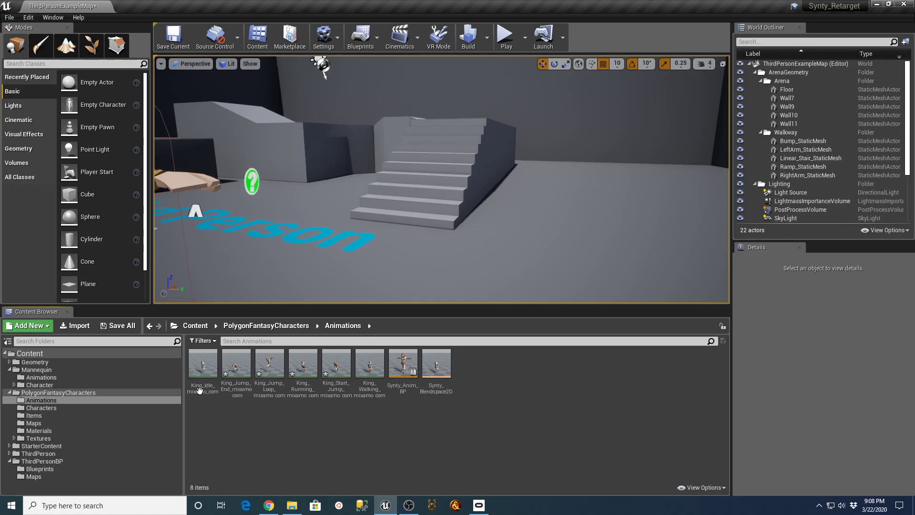
pyautogui.click(117, 326)
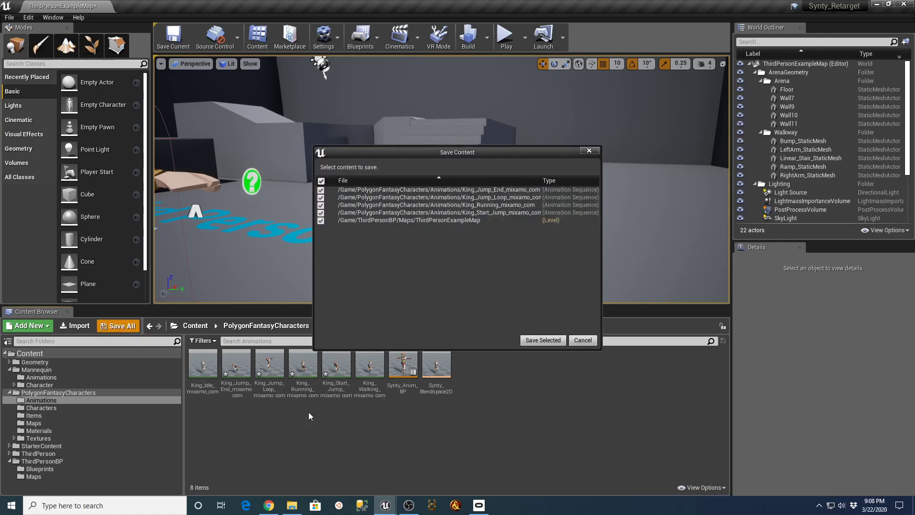
pyautogui.click(544, 341)
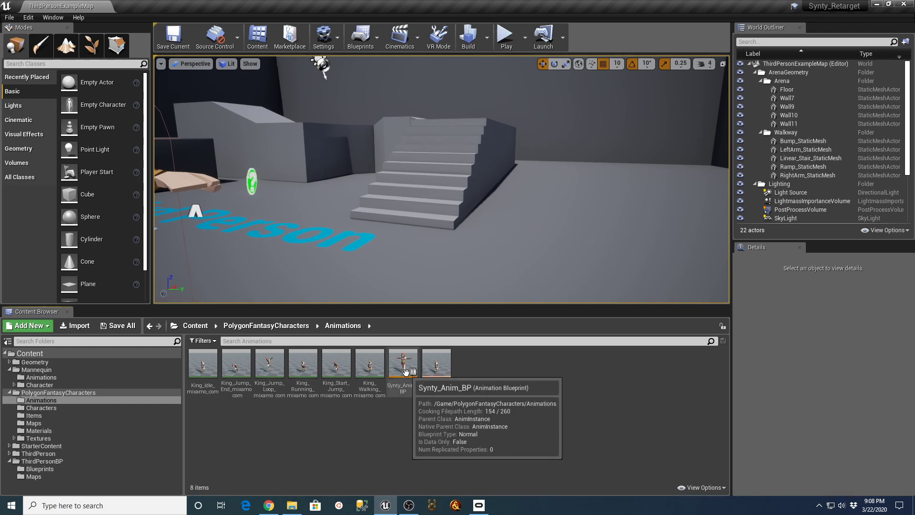
# Step: Reopen Synty_Anim_BP and add a Play King_Start_Jump_mixamo_com node to the JumpStart state, below the mannequin jump node
pyautogui.doubleClick(406, 374)
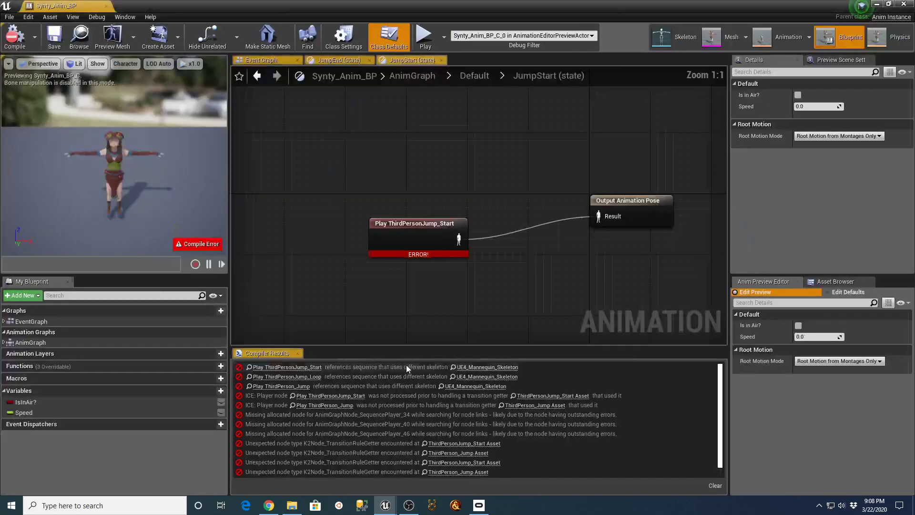
pyautogui.click(473, 77)
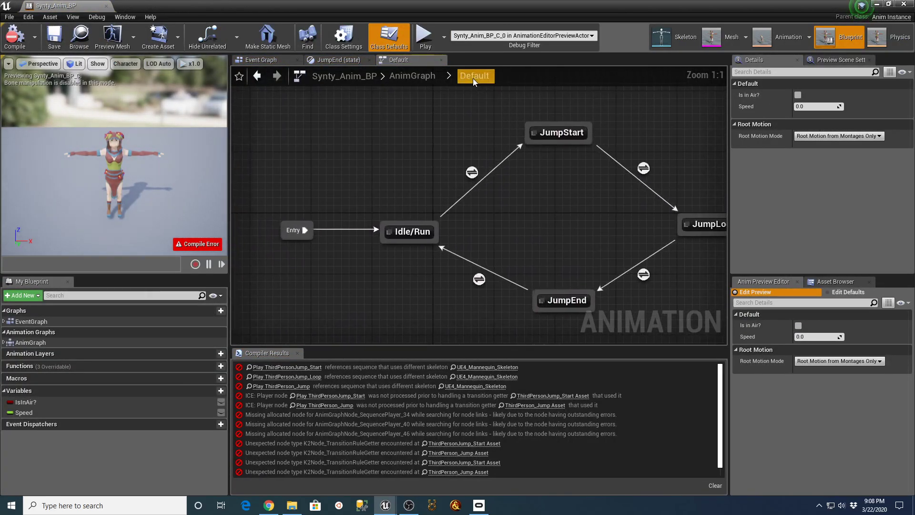
pyautogui.doubleClick(550, 136)
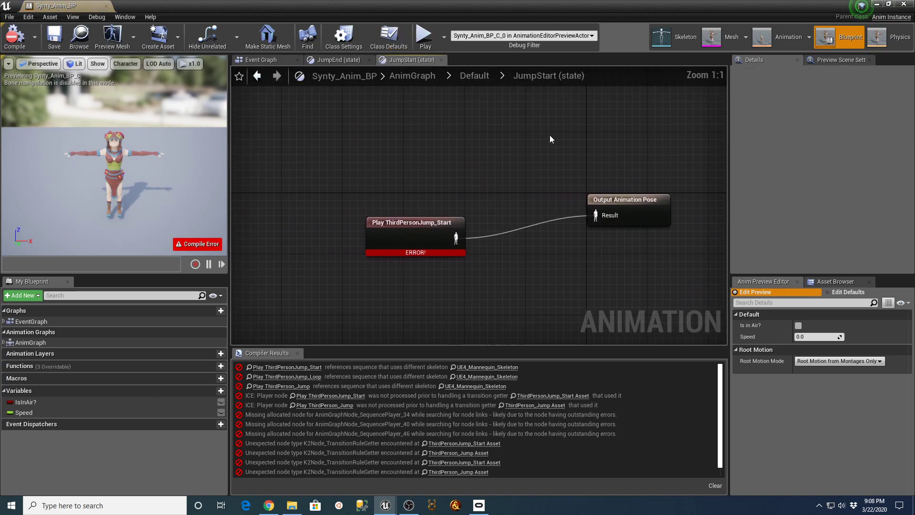
pyautogui.rightClick(386, 287)
pyautogui.write('play')
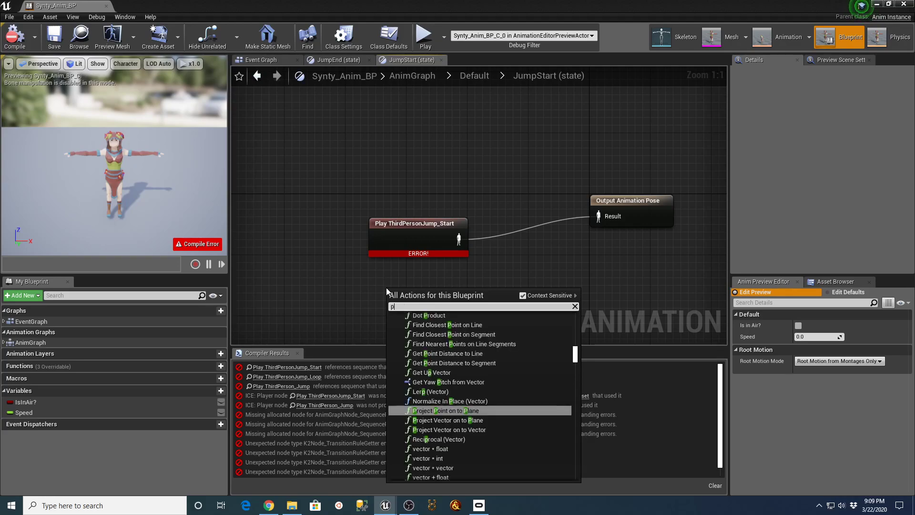
pyautogui.moveTo(574, 391); pyautogui.dragTo(573, 327)
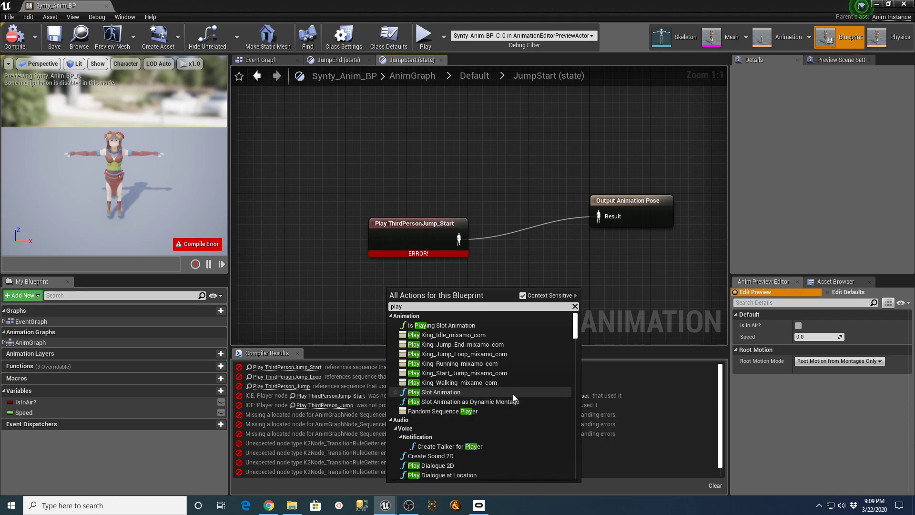
pyautogui.click(462, 374)
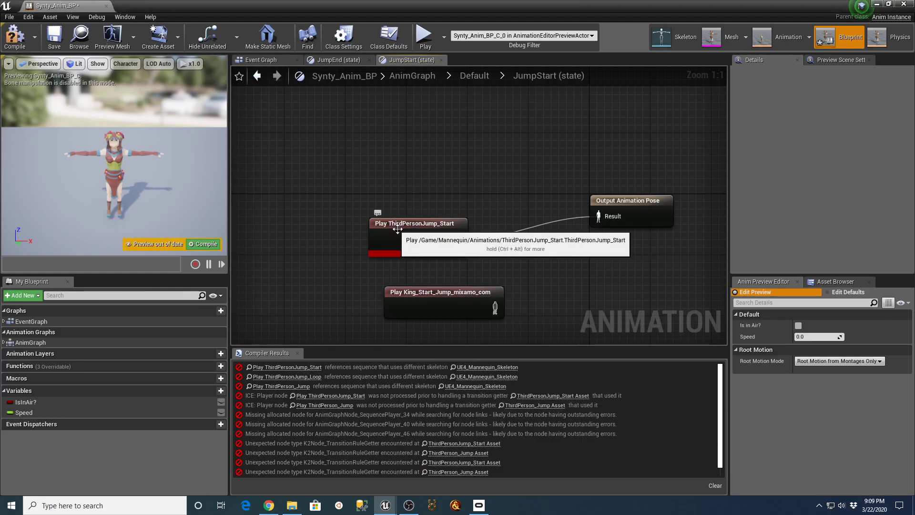
# Step: Connect the King_Start_Jump_mixamo_com node to the JumpStart output pose and delete the Play ThirdPersonJump_Start node, moving the king node into its place
pyautogui.moveTo(499, 299); pyautogui.dragTo(500, 310)
pyautogui.moveTo(591, 219); pyautogui.dragTo(596, 216)
pyautogui.click(442, 223)
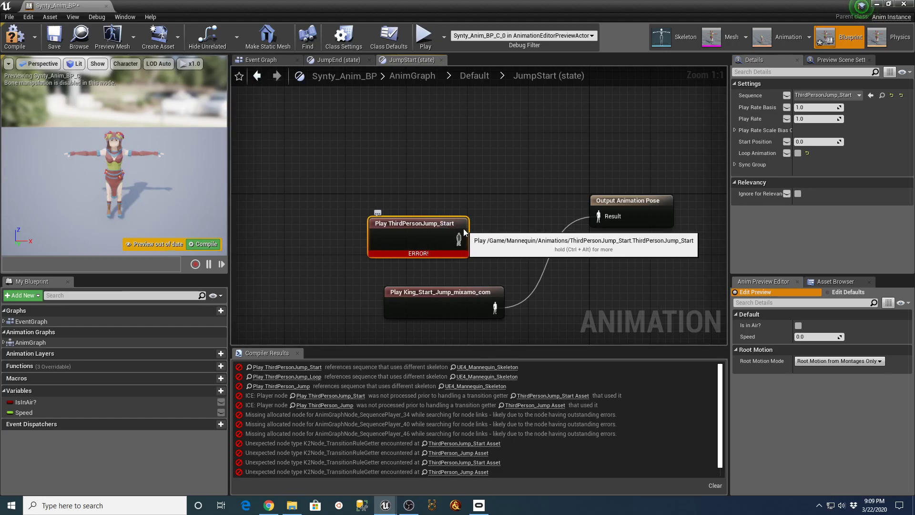
pyautogui.press('Delete')
pyautogui.moveTo(441, 292); pyautogui.dragTo(440, 174)
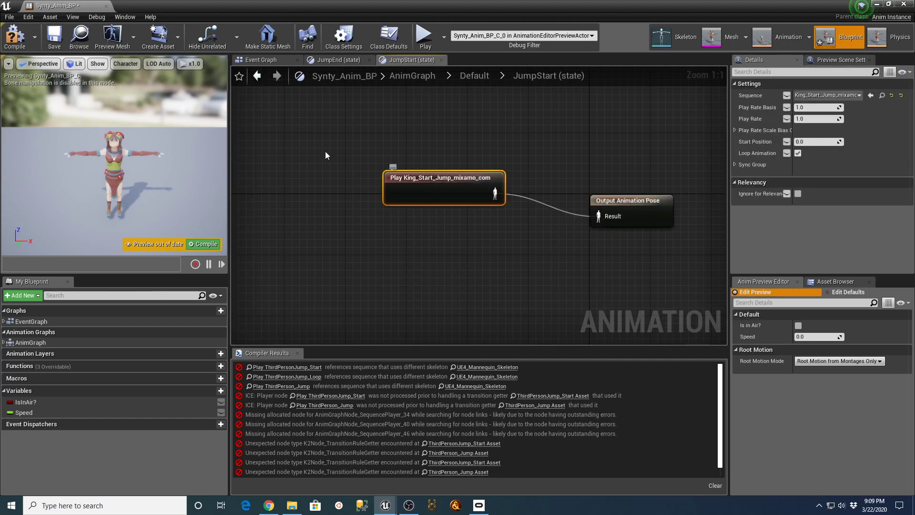
# Step: Set the preview mesh to SK_Character_Male_King and compile the animation blueprint
pyautogui.click(134, 37)
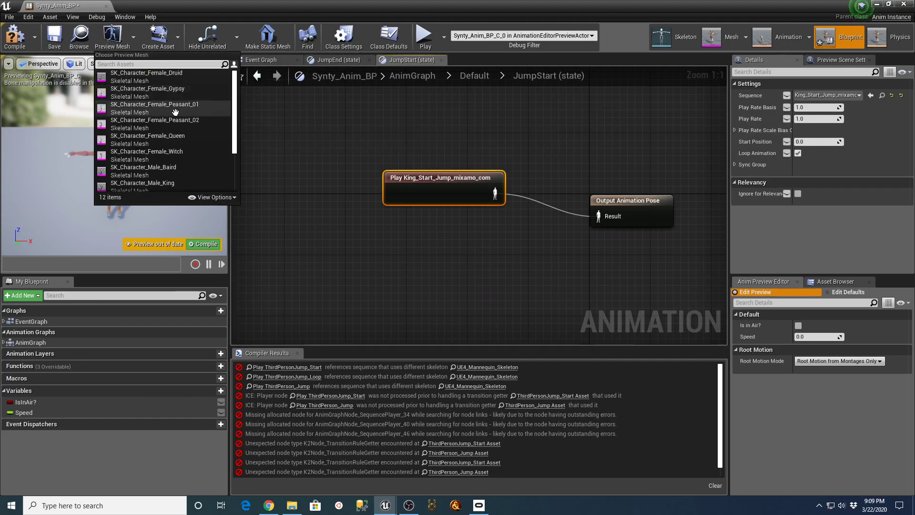
pyautogui.click(157, 185)
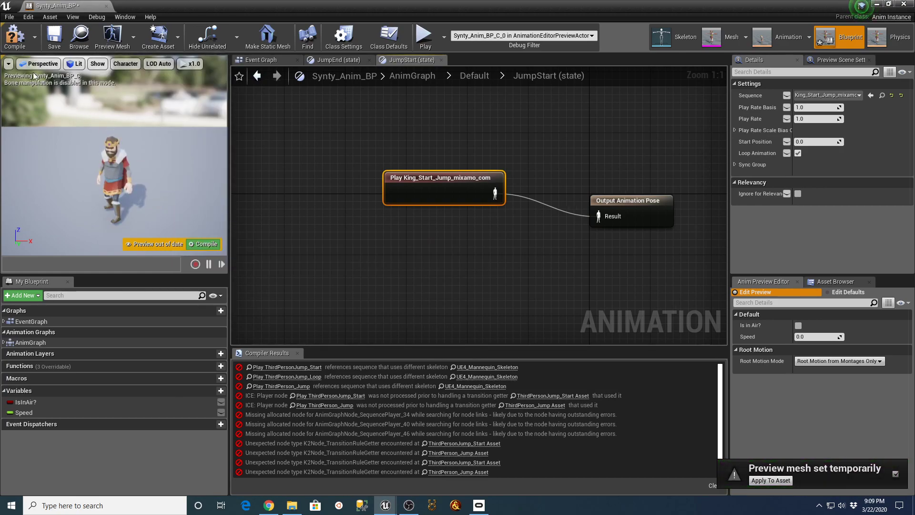
pyautogui.click(12, 41)
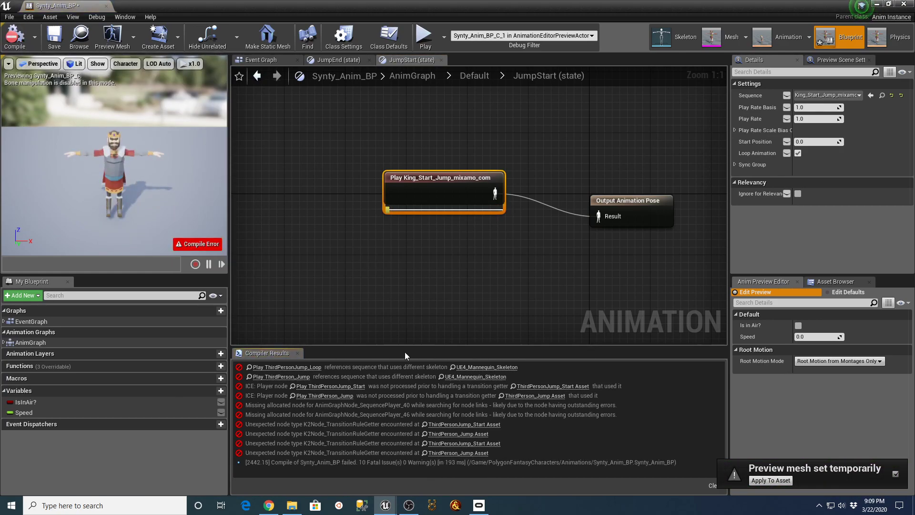
# Step: Open the JumpLoop state and add a Play King_Jump_Loop_mixamo_com node below the mannequin loop node
pyautogui.click(286, 367)
pyautogui.click(442, 282)
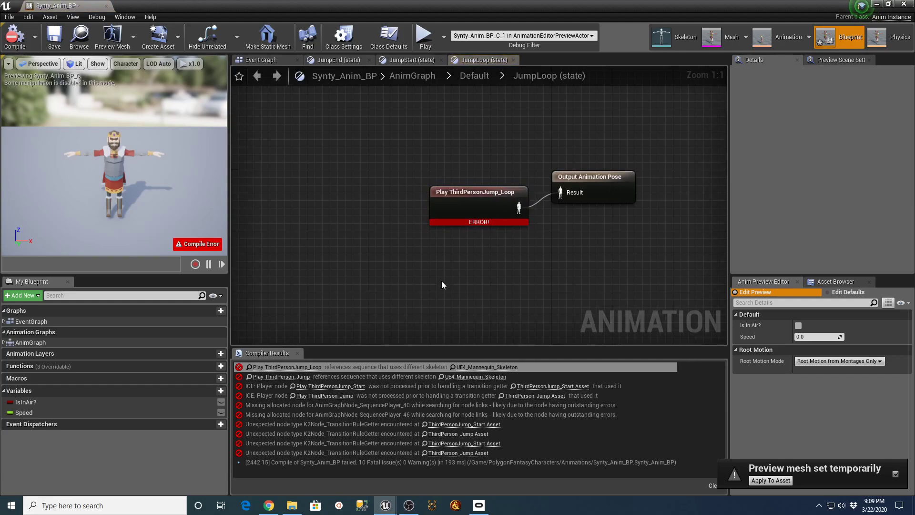
pyautogui.rightClick(441, 283)
pyautogui.write('play')
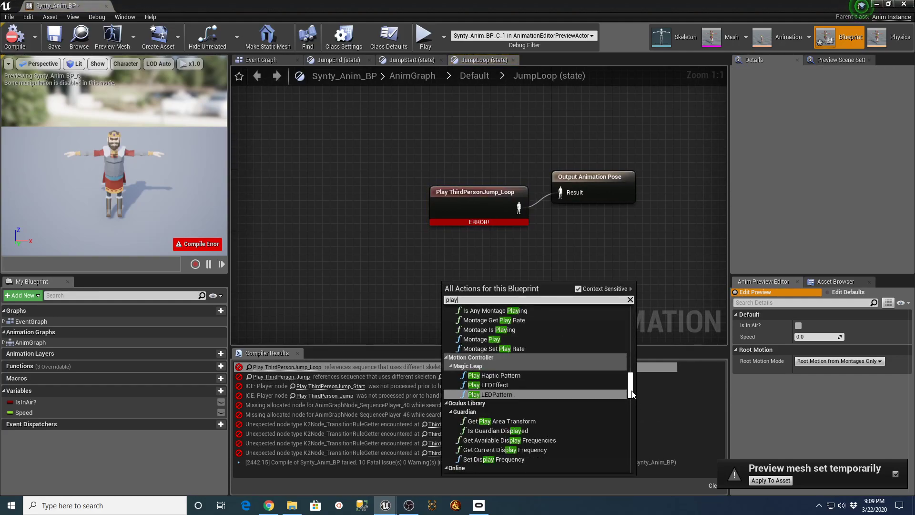
pyautogui.moveTo(632, 394); pyautogui.dragTo(621, 310)
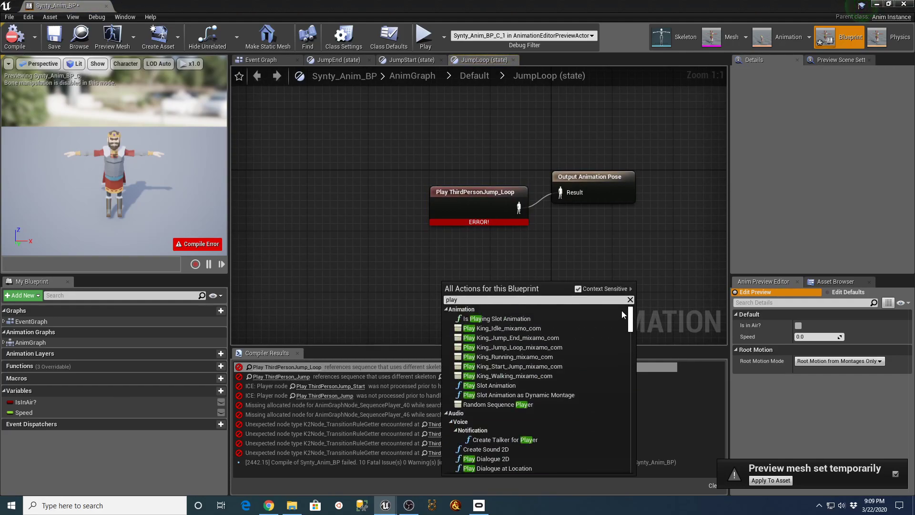
pyautogui.click(511, 347)
pyautogui.moveTo(544, 288); pyautogui.dragTo(489, 271)
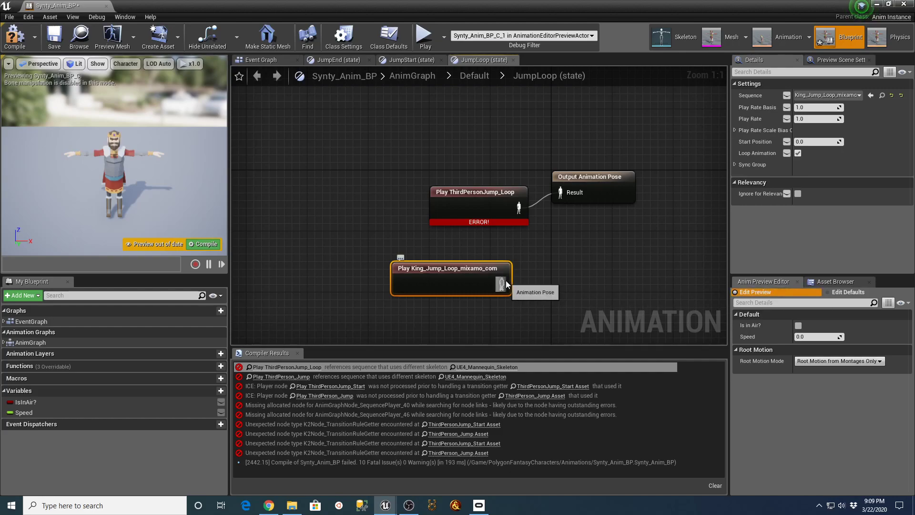
# Step: Wire the king loop node to the JumpLoop output pose in place of the deleted Play ThirdPersonJump_Loop node, then recompile
pyautogui.moveTo(543, 218); pyautogui.dragTo(560, 193)
pyautogui.click(488, 196)
pyautogui.press('Delete')
pyautogui.moveTo(442, 268); pyautogui.dragTo(449, 153)
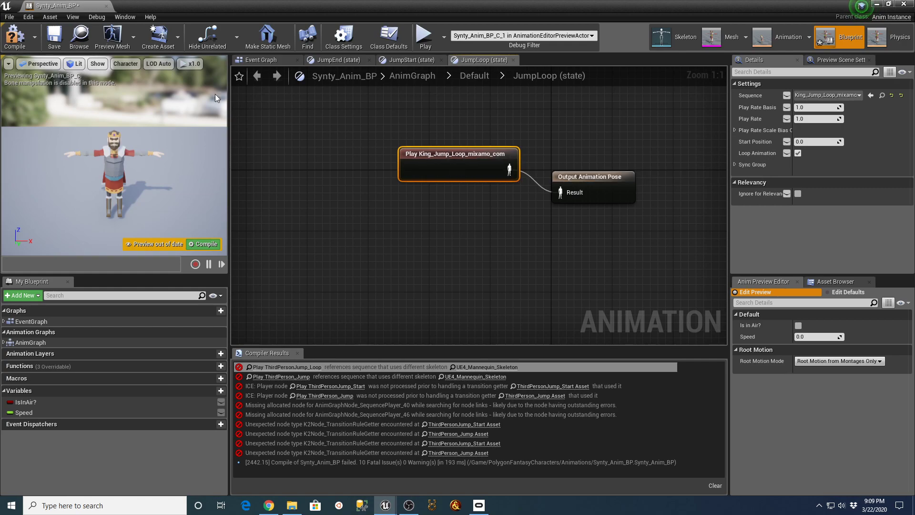
pyautogui.click(14, 38)
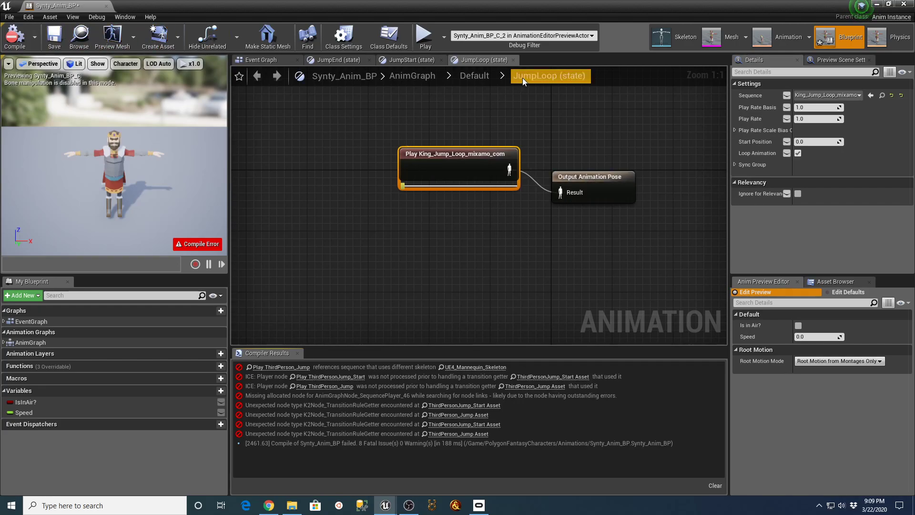
# Step: Open the JumpEnd state from the Default state machine and add a Play King_Jump_End_mixamo_com node
pyautogui.click(474, 78)
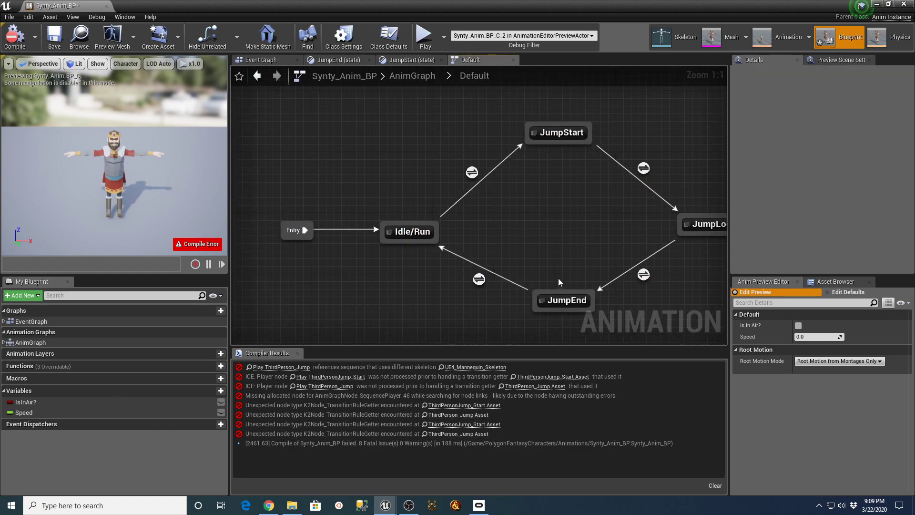
pyautogui.doubleClick(551, 300)
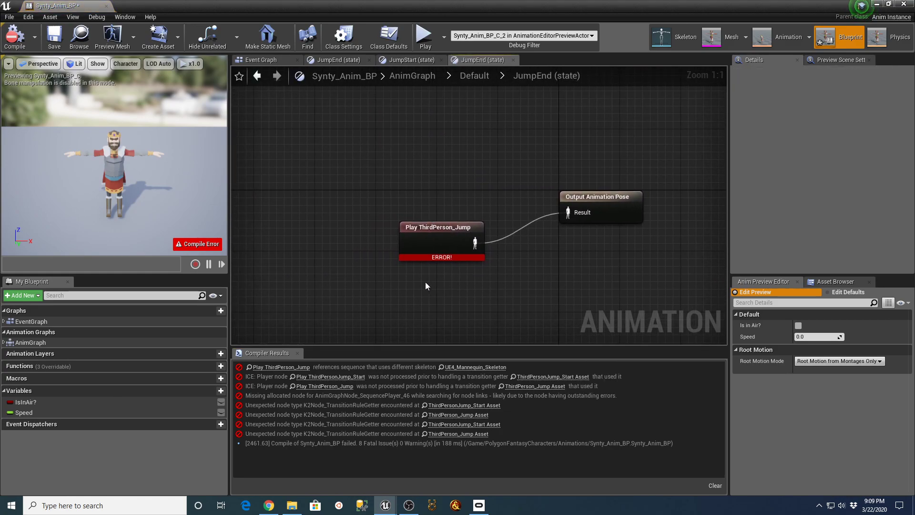
pyautogui.rightClick(390, 289)
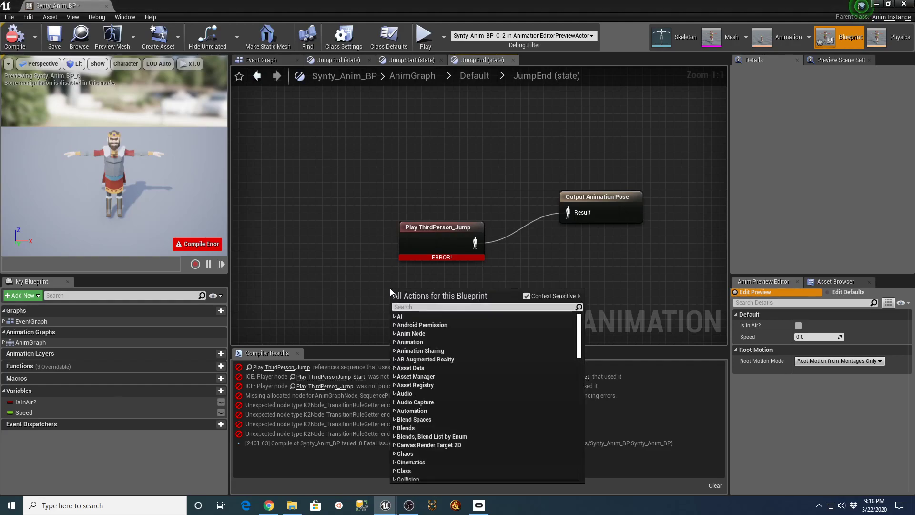
pyautogui.write('play')
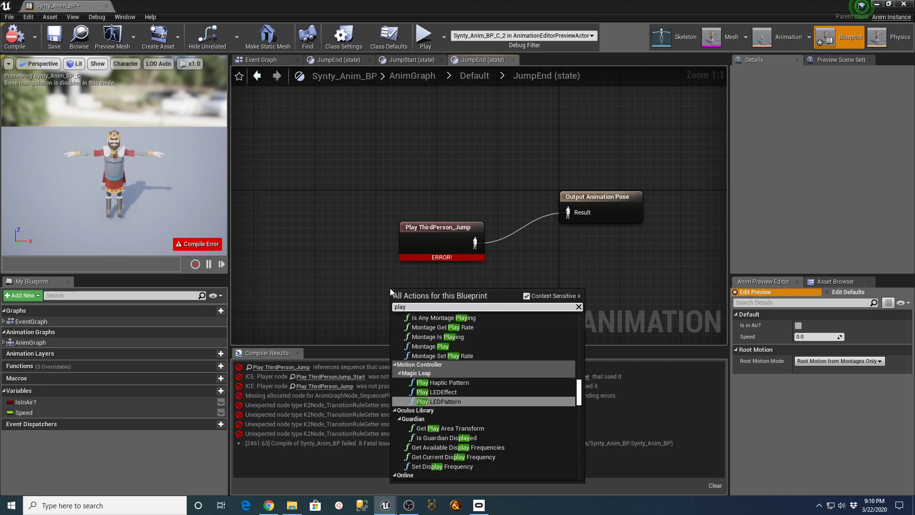
pyautogui.moveTo(578, 387); pyautogui.dragTo(578, 320)
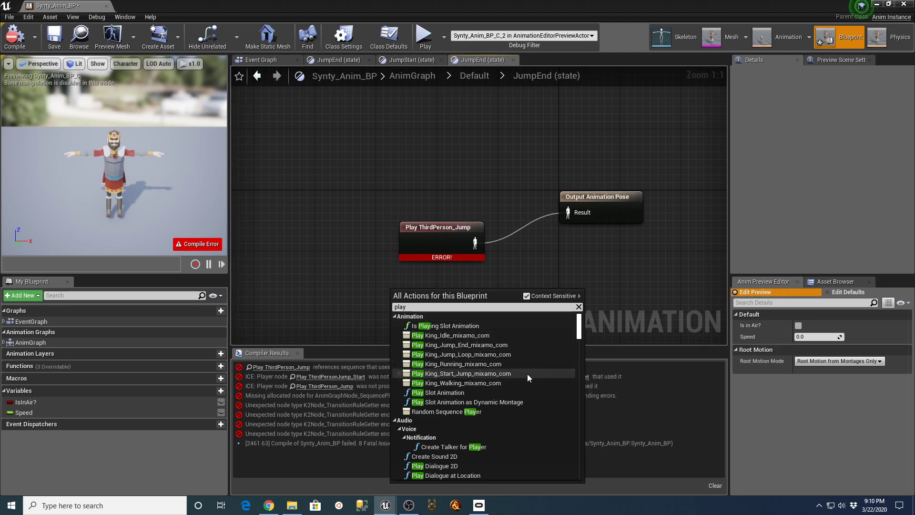
pyautogui.click(454, 345)
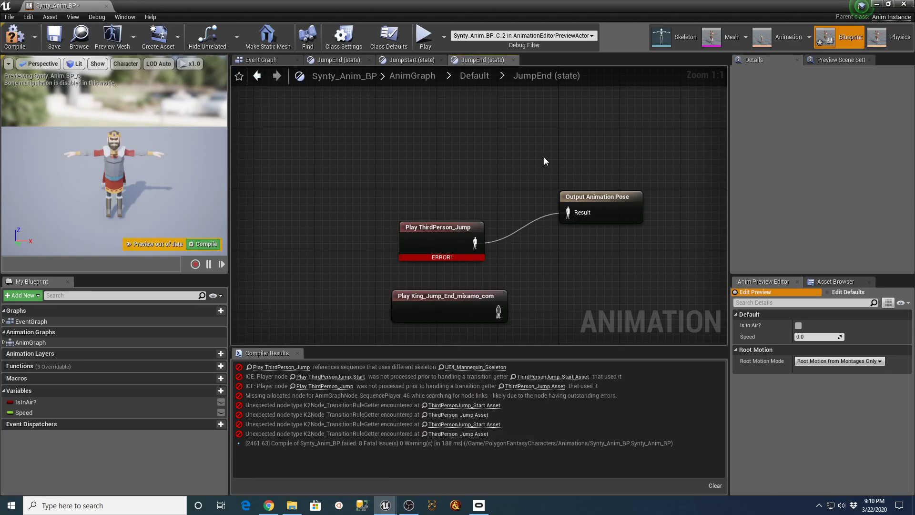
# Step: Feed the JumpEnd output pose from the king jump end node, delete the Play ThirdPerson_Jump node and recompile
pyautogui.moveTo(498, 311); pyautogui.dragTo(571, 213)
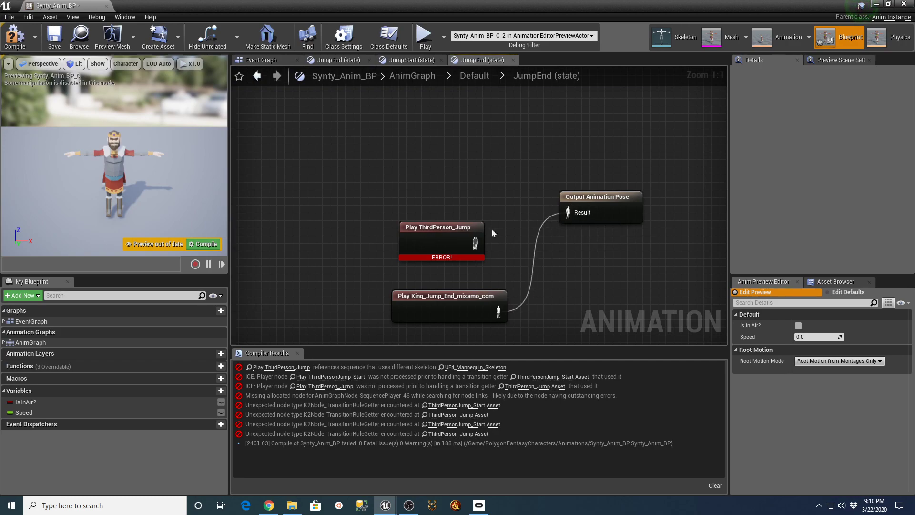
pyautogui.click(449, 225)
pyautogui.press('Delete')
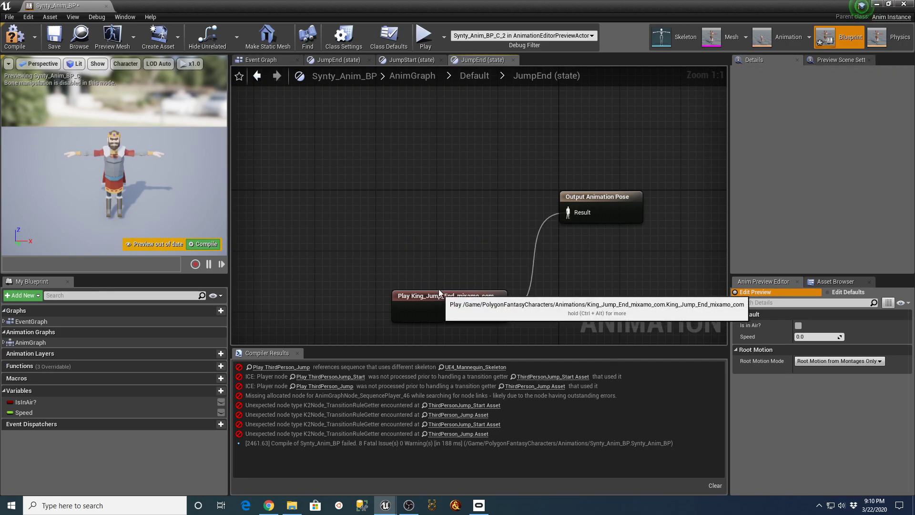
pyautogui.moveTo(435, 296); pyautogui.dragTo(413, 204)
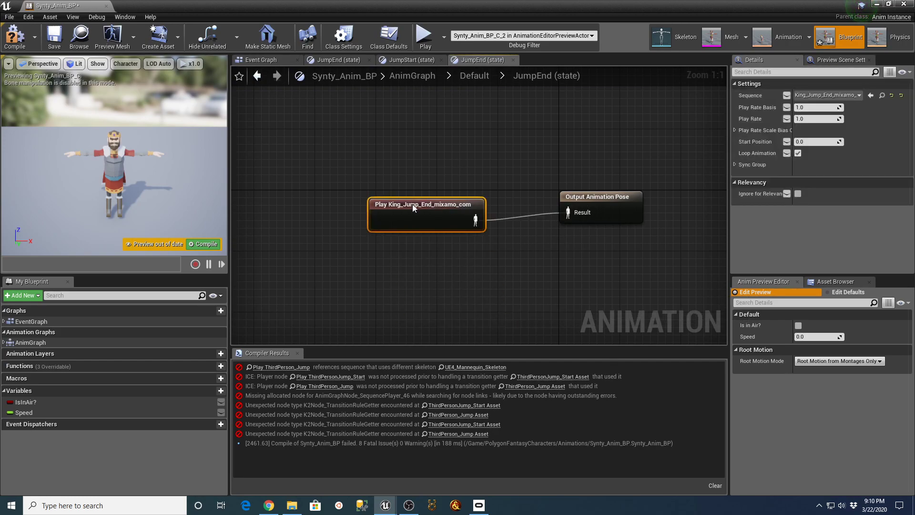
pyautogui.click(14, 37)
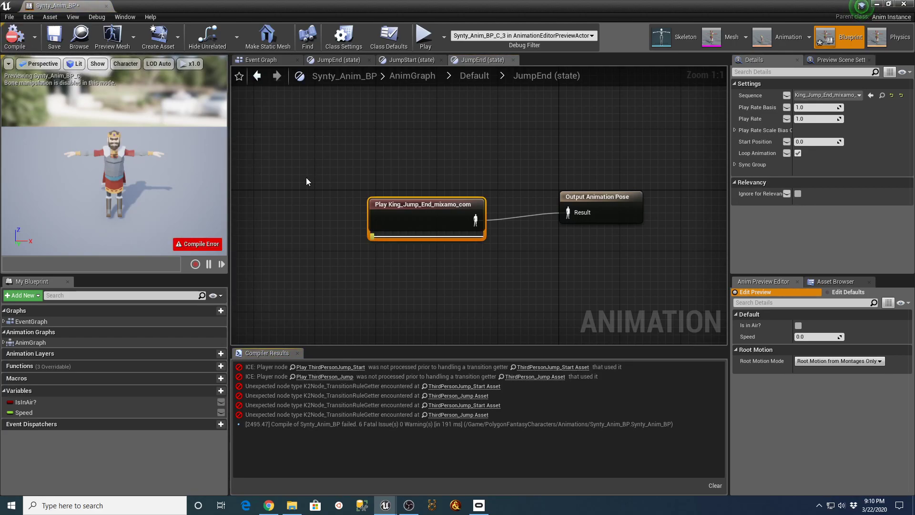
# Step: Review the Idle/Run, JumpStart, JumpLoop and JumpEnd states for leftover mannequin animation nodes
pyautogui.click(473, 75)
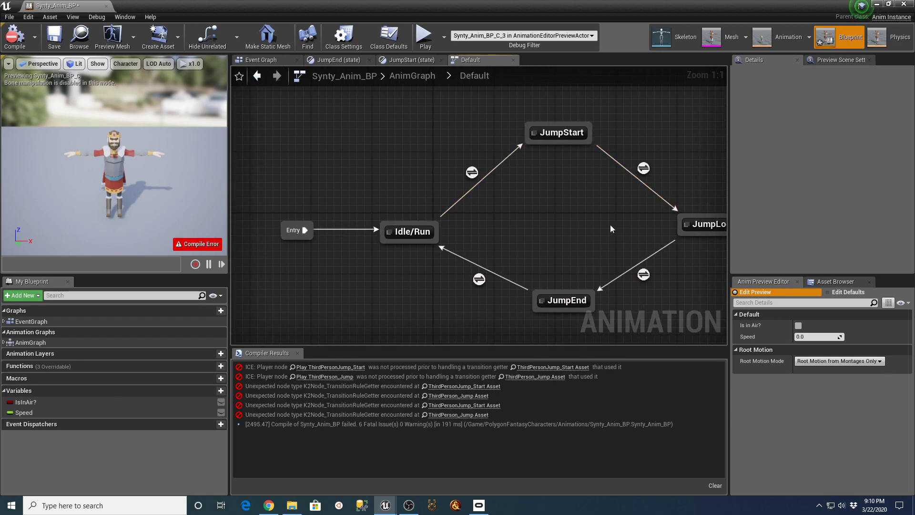
pyautogui.doubleClick(406, 231)
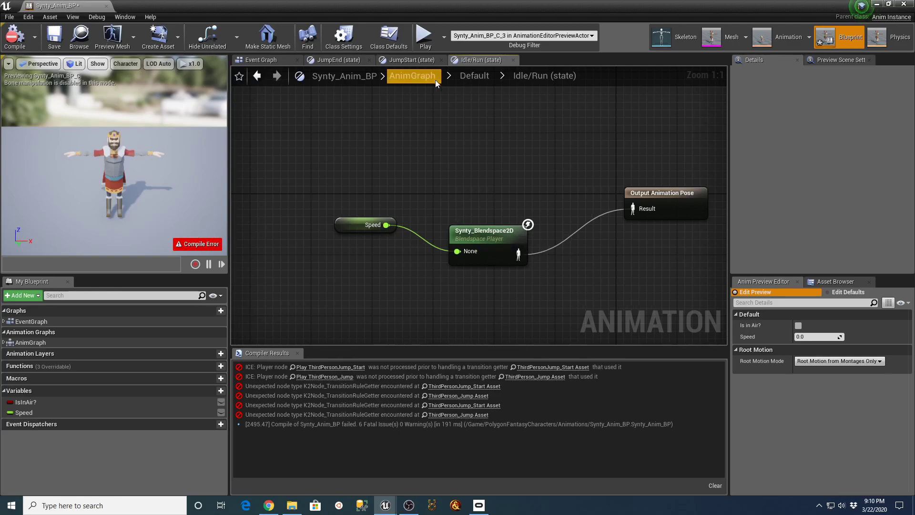
pyautogui.click(474, 76)
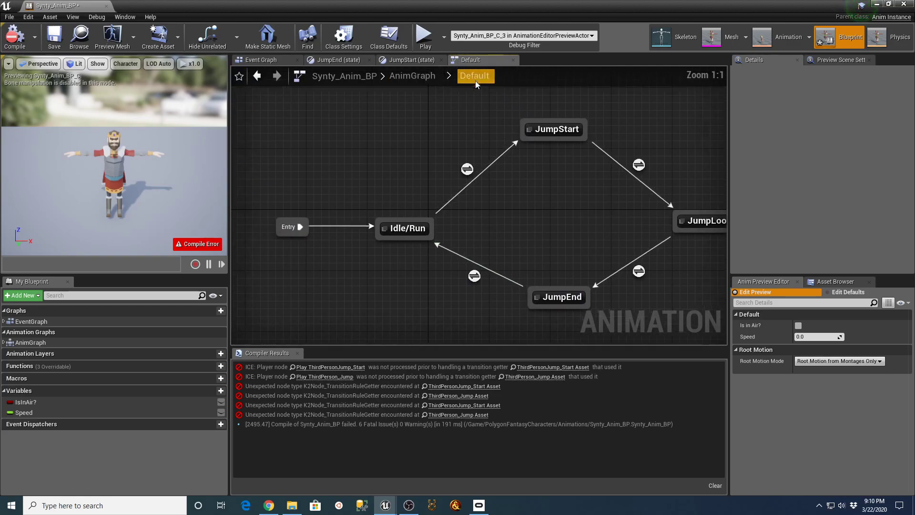
pyautogui.doubleClick(561, 132)
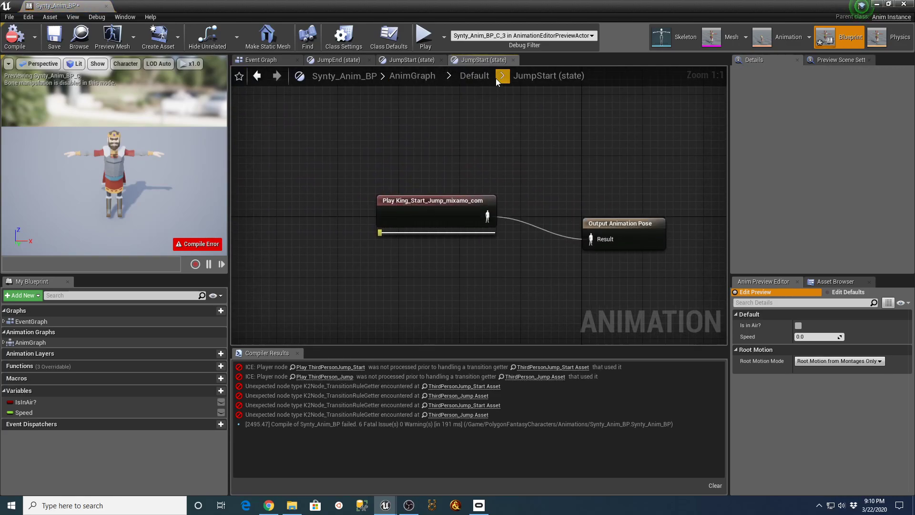
pyautogui.click(474, 76)
pyautogui.click(696, 225)
pyautogui.doubleClick(696, 225)
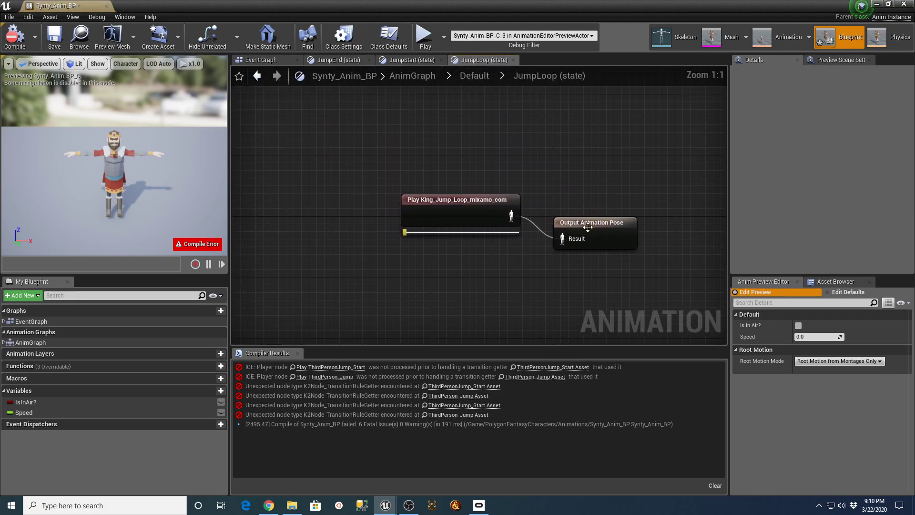
pyautogui.click(469, 76)
pyautogui.doubleClick(562, 299)
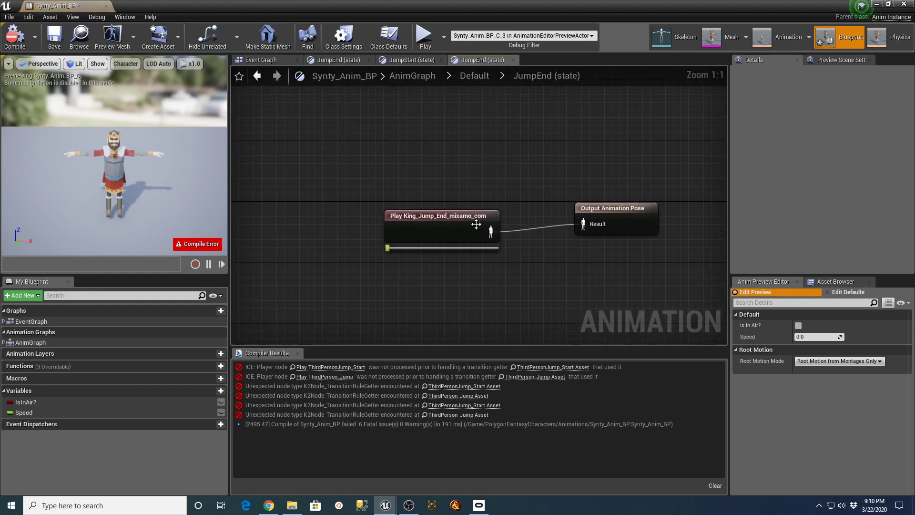
pyautogui.click(464, 75)
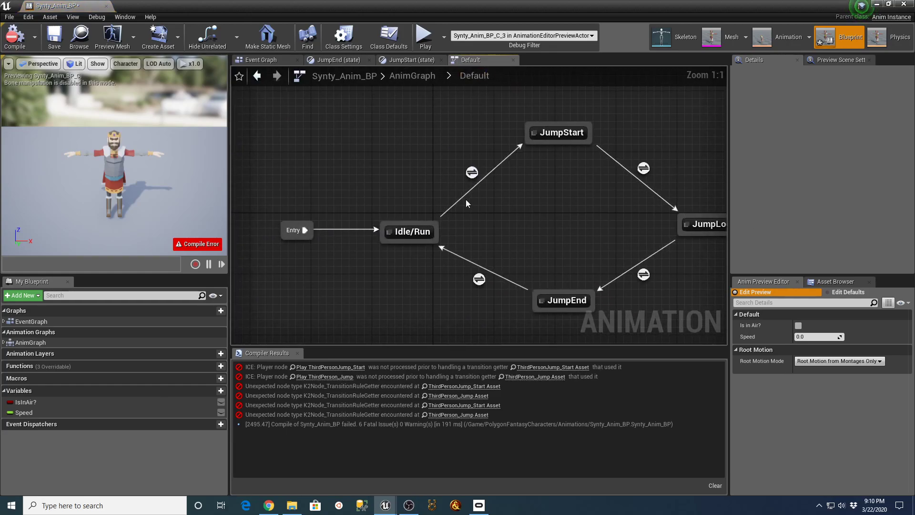
# Step: Check the Idle/Run to JumpStart transition rule, then close the open rule and state graphs, leaving only the Event Graph
pyautogui.click(470, 172)
pyautogui.doubleClick(470, 172)
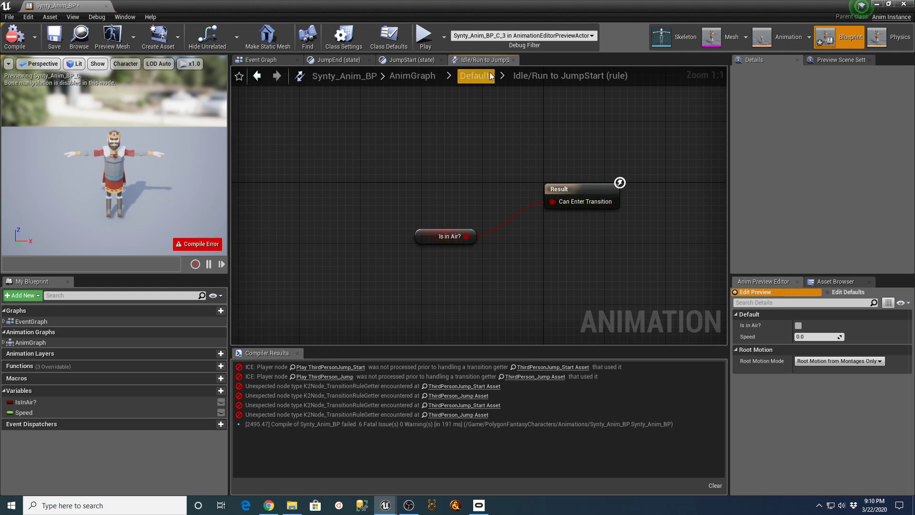
pyautogui.click(513, 60)
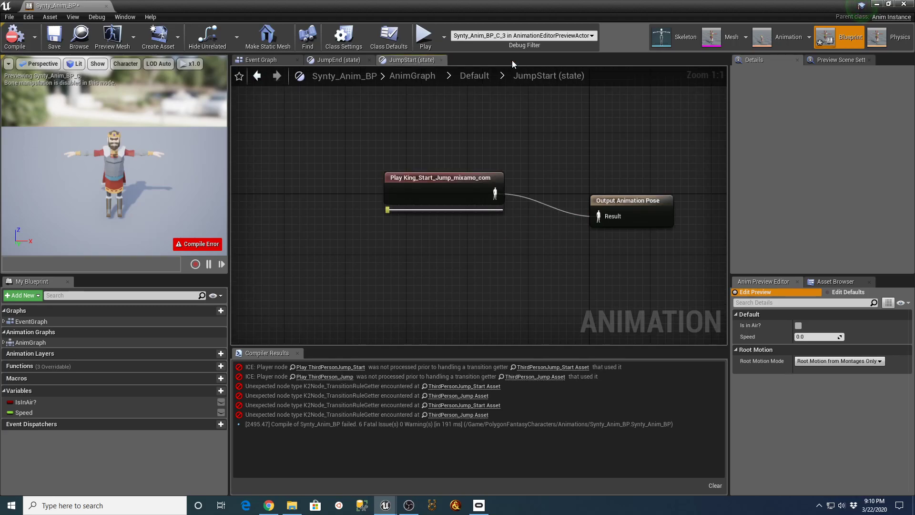
pyautogui.click(441, 61)
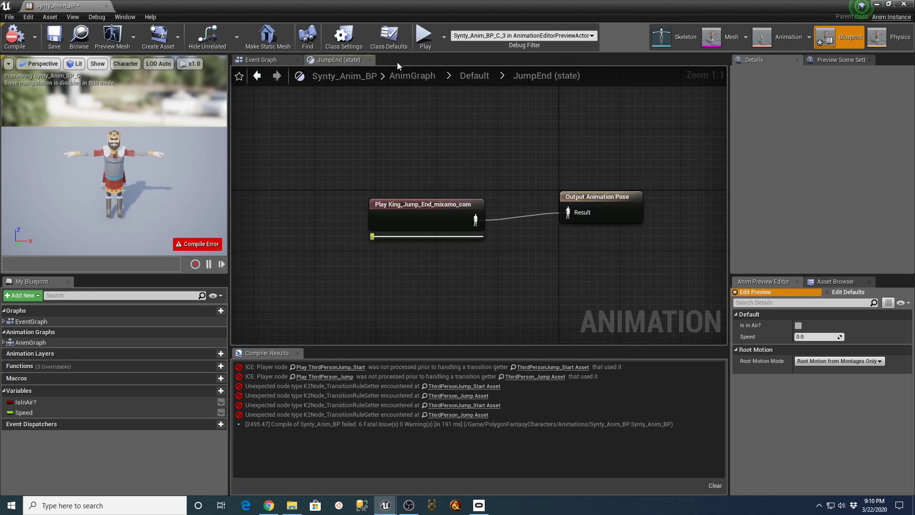
pyautogui.click(371, 60)
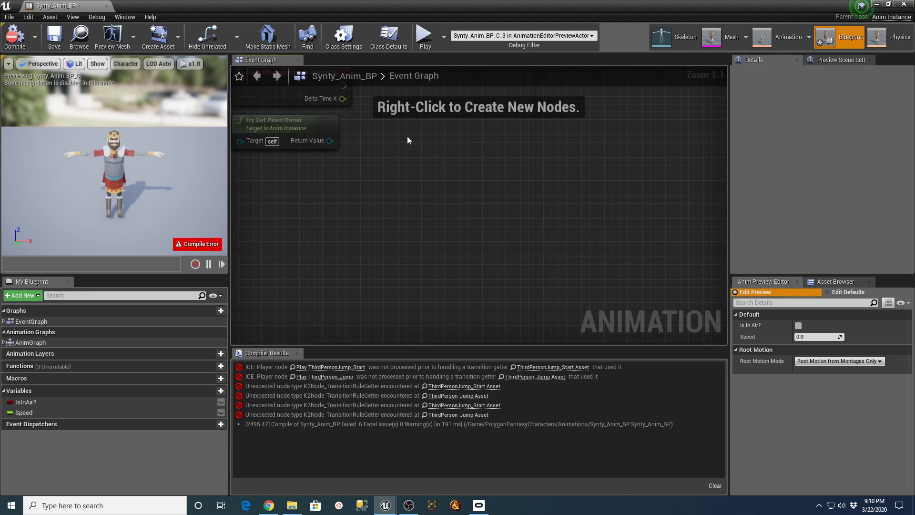
# Step: Open the JumpStart to JumpLoop rule in the Default state machine and add a Time Remaining (King_Start_Jump_mixamo_com) node
pyautogui.click(4, 342)
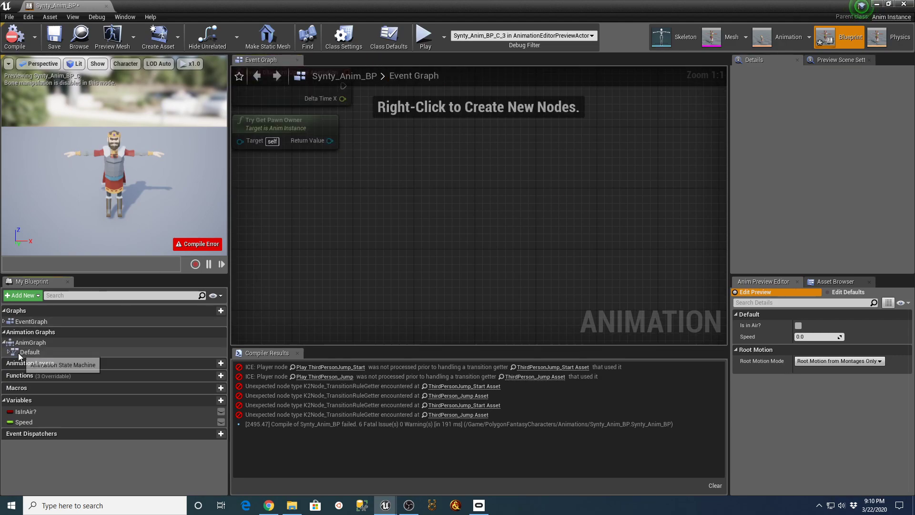
pyautogui.doubleClick(19, 353)
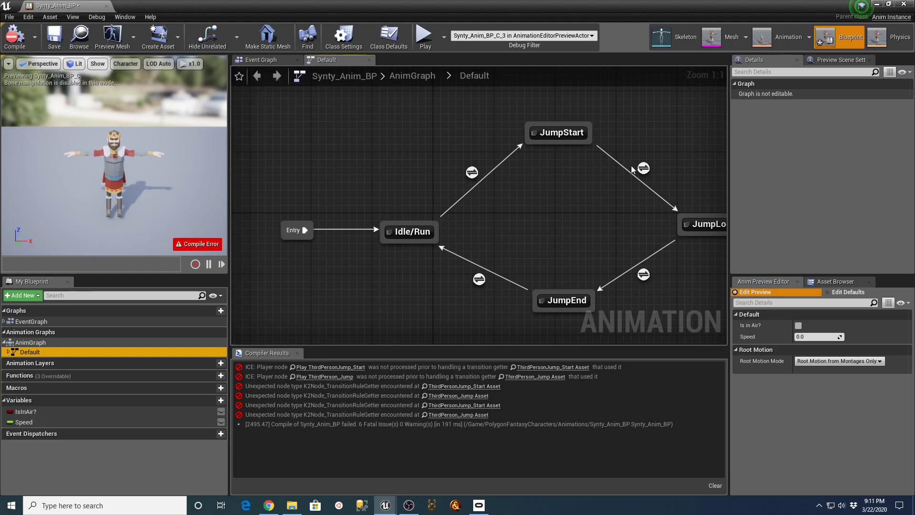
pyautogui.doubleClick(643, 169)
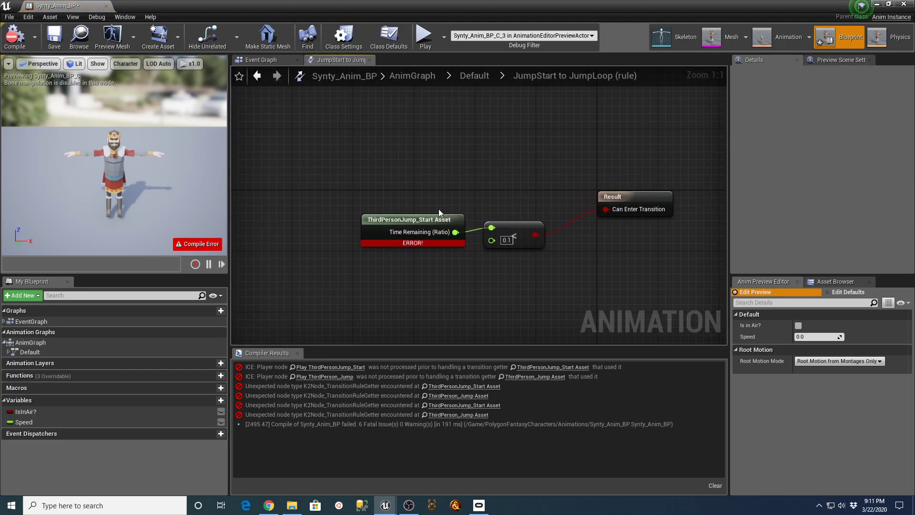
pyautogui.moveTo(418, 215); pyautogui.dragTo(356, 168)
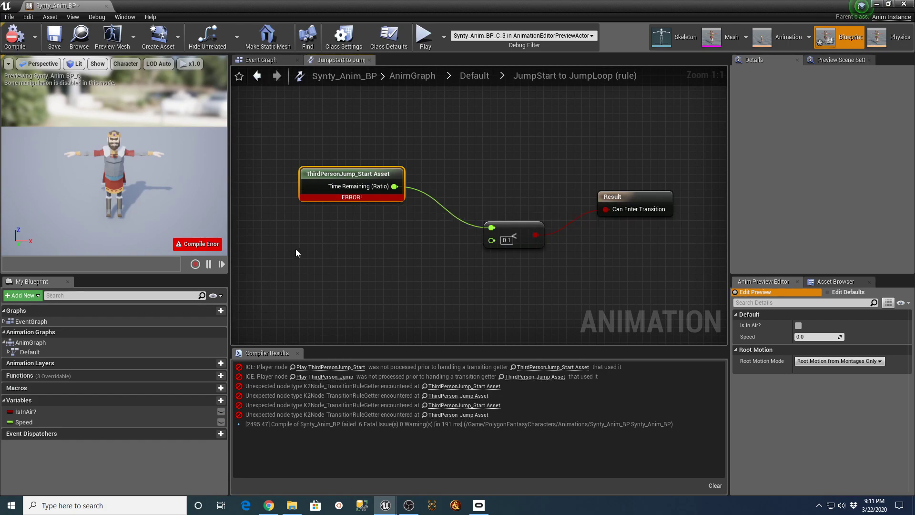
pyautogui.rightClick(310, 273)
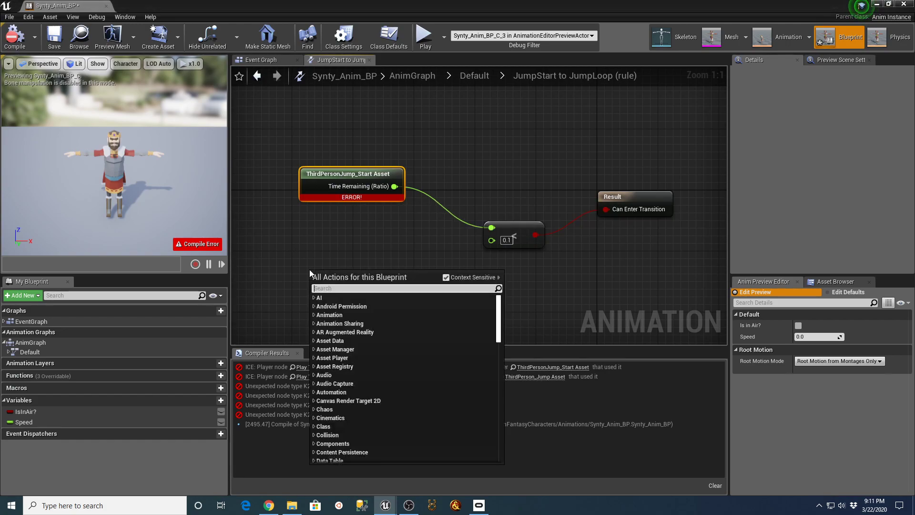
pyautogui.write('tim')
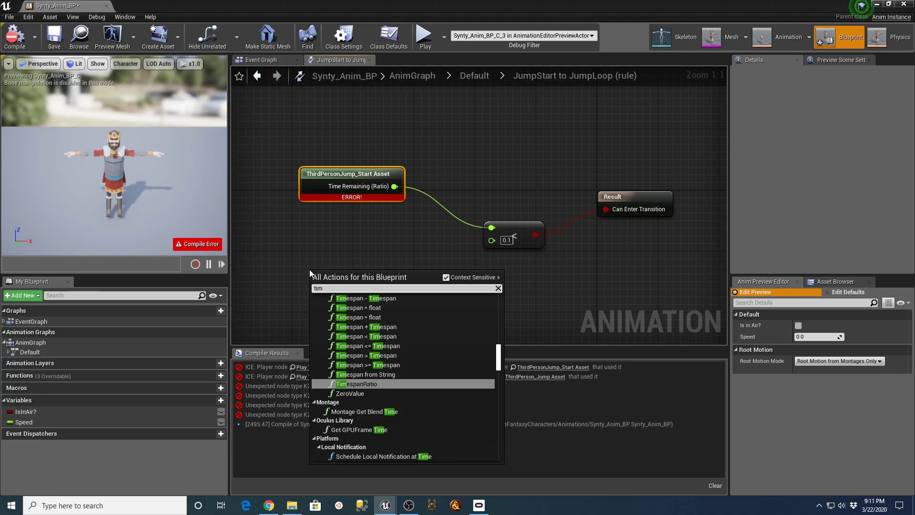
pyautogui.write(' re')
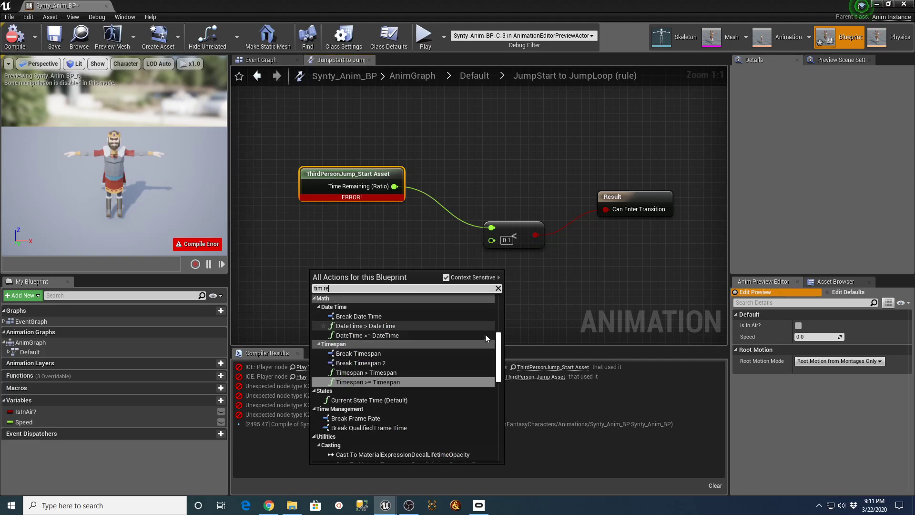
pyautogui.moveTo(499, 355); pyautogui.dragTo(503, 302)
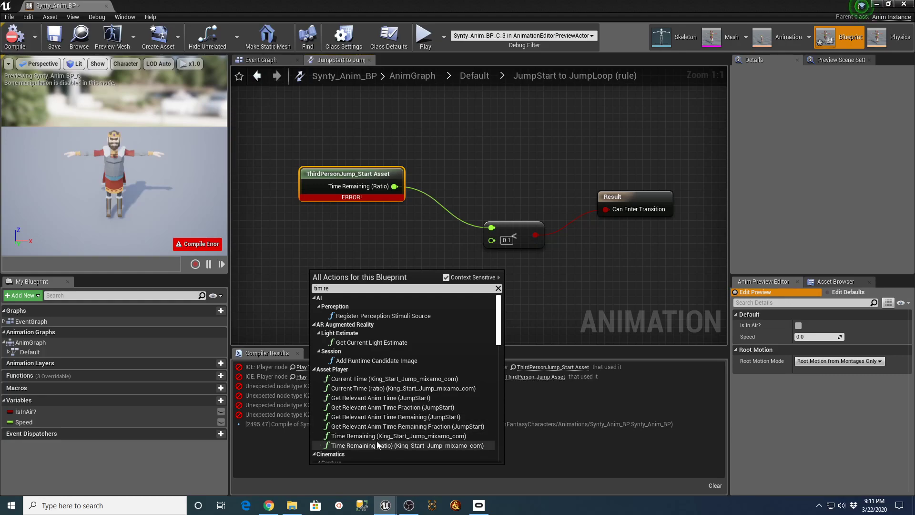
pyautogui.click(442, 437)
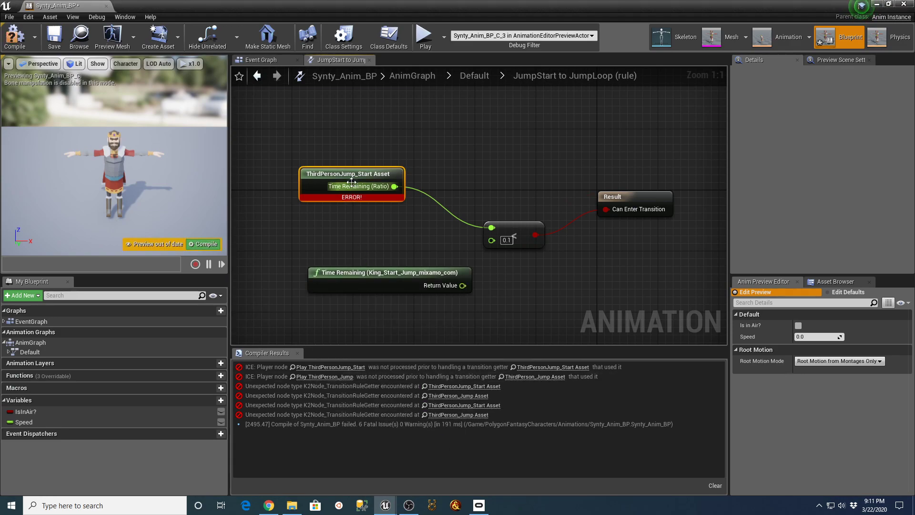
# Step: Feed the less-than comparison from the king start jump's time remaining, delete the ThirdPersonJump_Start Asset node and recompile
pyautogui.moveTo(426, 268); pyautogui.dragTo(491, 227)
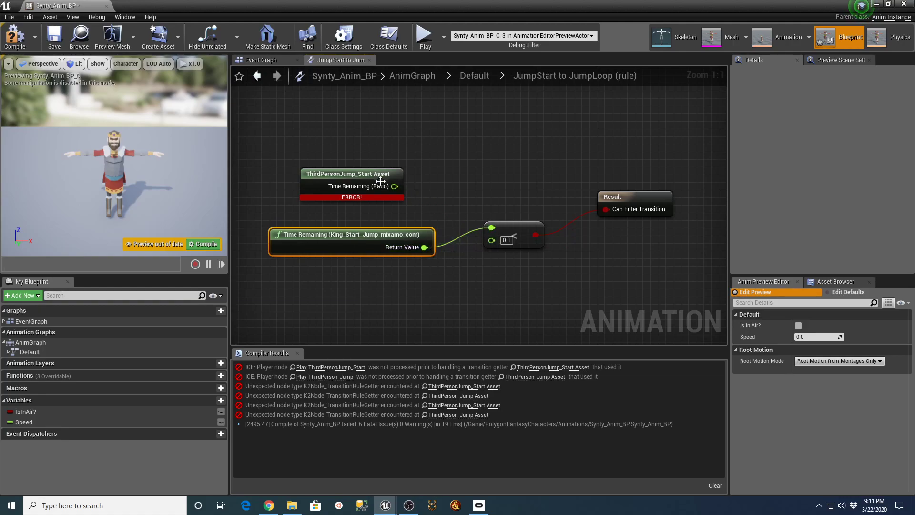
pyautogui.moveTo(368, 176); pyautogui.dragTo(392, 145)
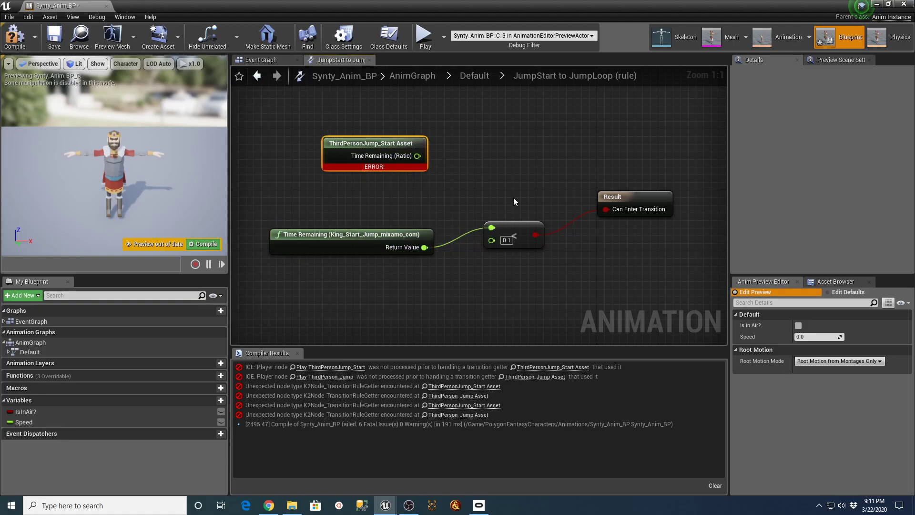
pyautogui.press('Delete')
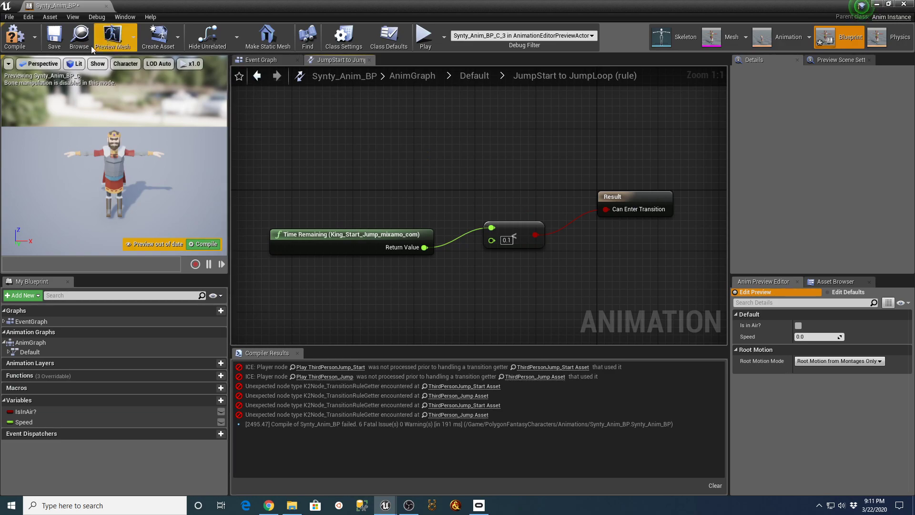
pyautogui.click(15, 36)
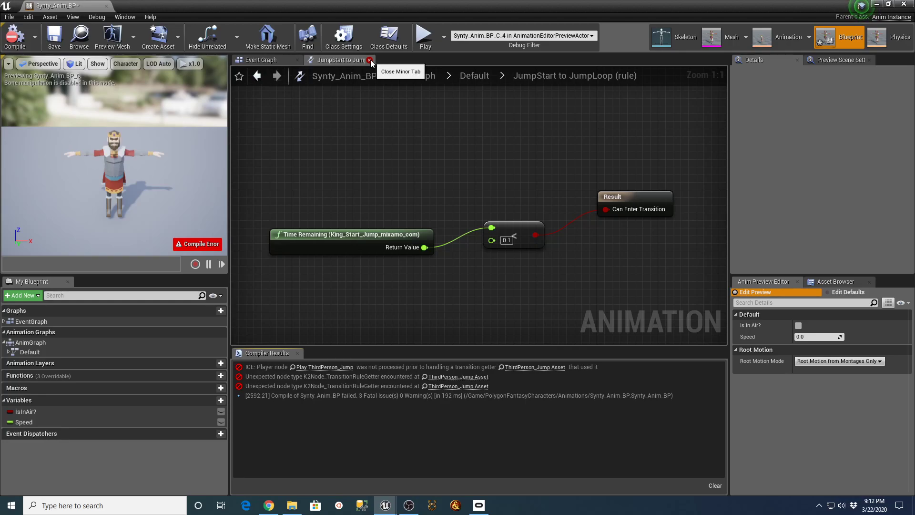
# Step: Check the JumpStart to JumpLoop and JumpLoop to JumpEnd transition rules for leftover mannequin asset nodes
pyautogui.click(466, 75)
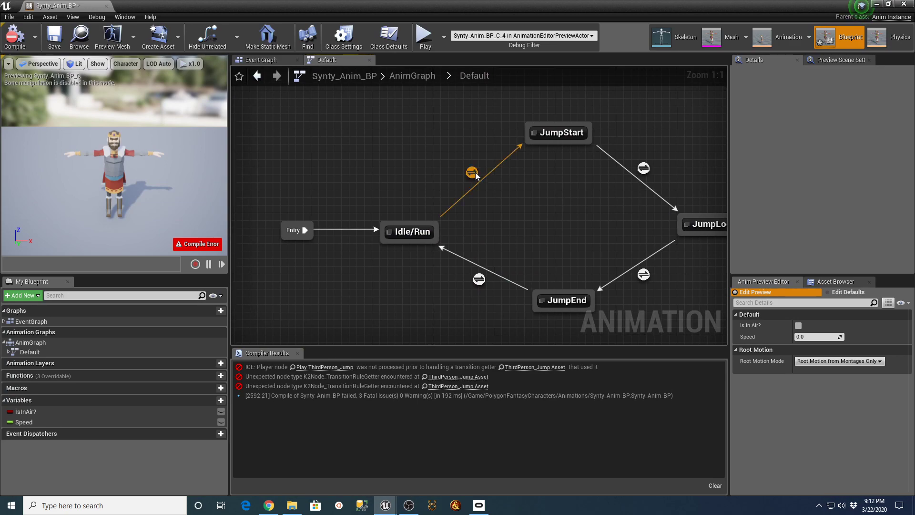
pyautogui.doubleClick(643, 168)
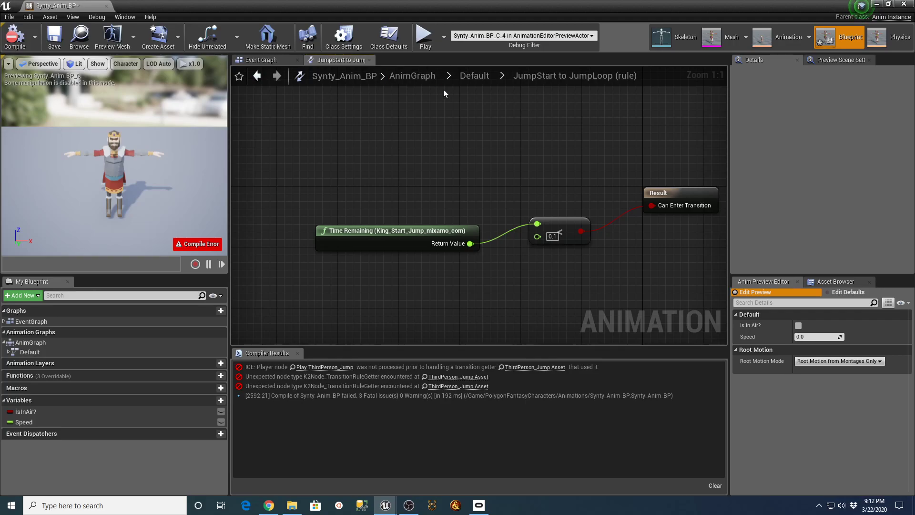
pyautogui.click(475, 75)
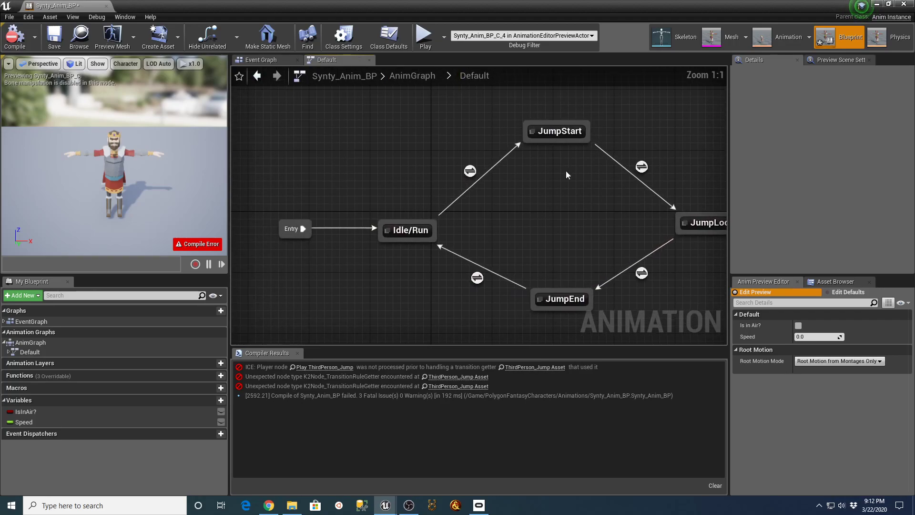
pyautogui.doubleClick(642, 272)
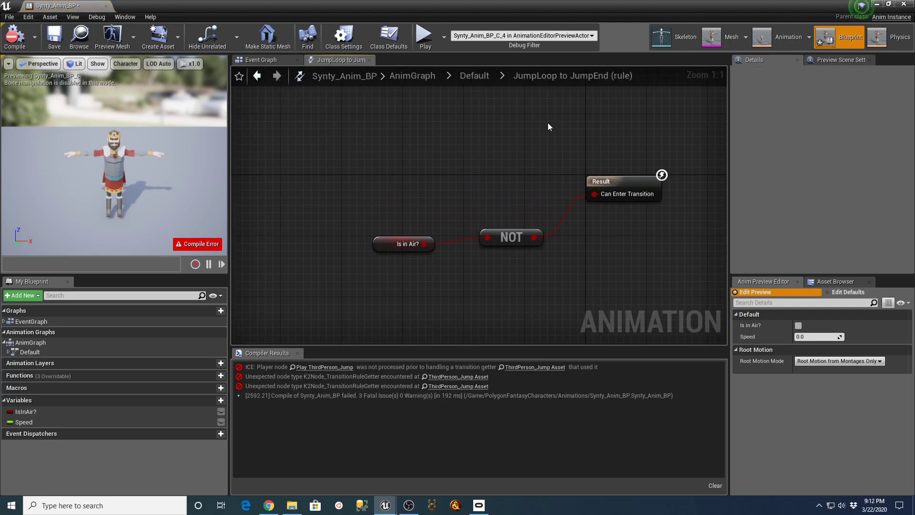
pyautogui.click(472, 76)
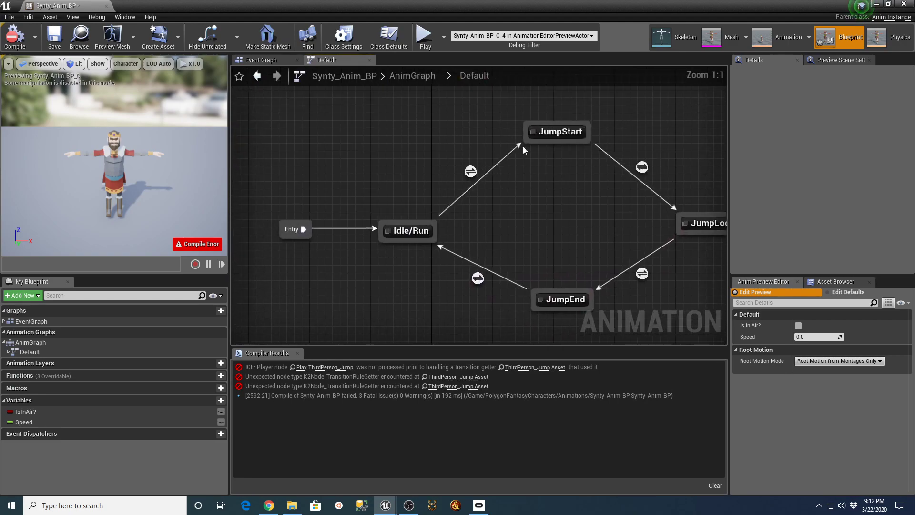
# Step: Open the JumpEnd to Idle/Run transition rule and add a Time Remaining (King_Jump_End_mixamo_com) node
pyautogui.doubleClick(477, 278)
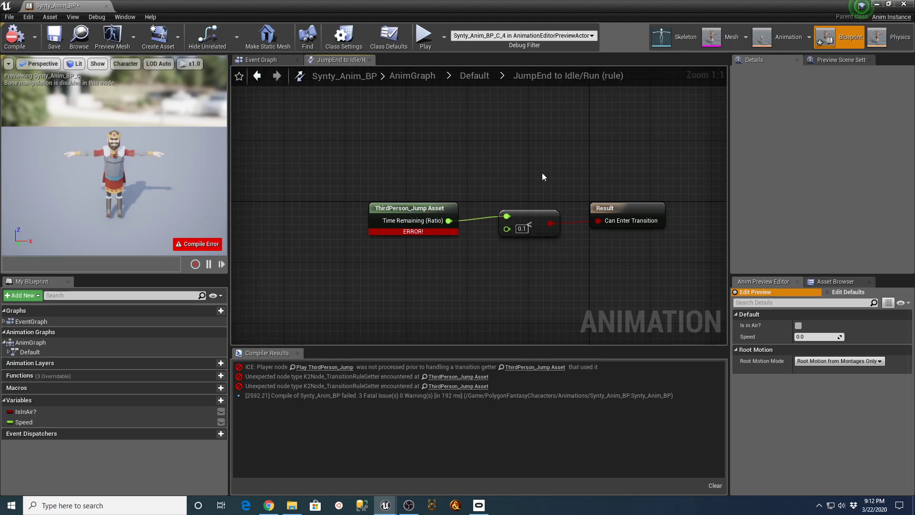
pyautogui.moveTo(406, 212); pyautogui.dragTo(375, 135)
pyautogui.click(345, 224)
pyautogui.moveTo(345, 223); pyautogui.dragTo(344, 224, button='right')
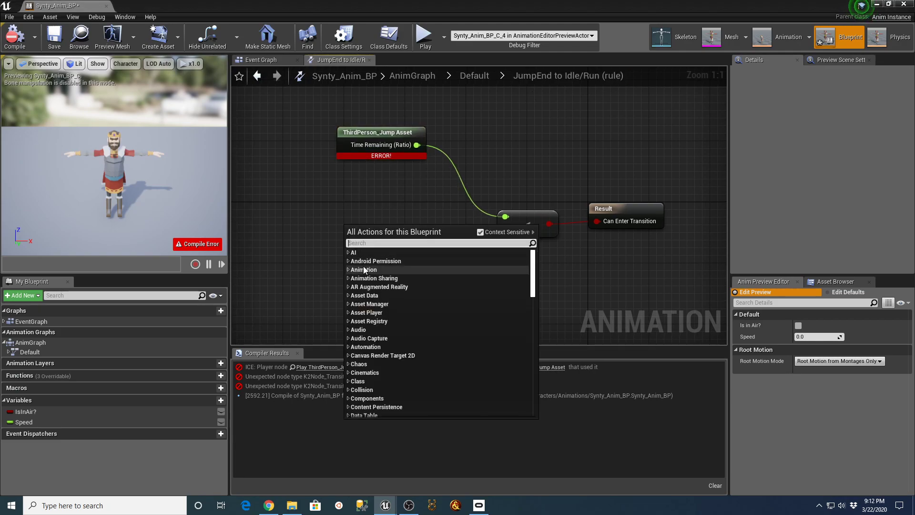
pyautogui.write('time rem')
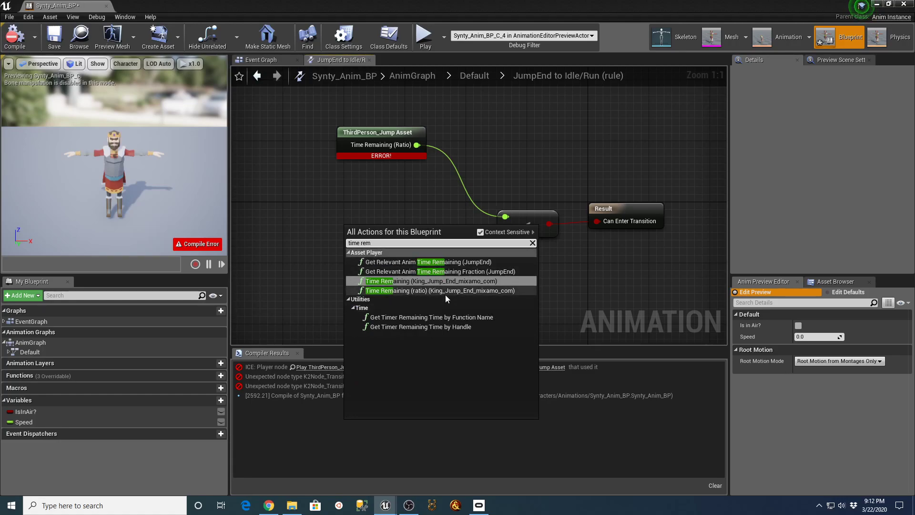
pyautogui.click(478, 282)
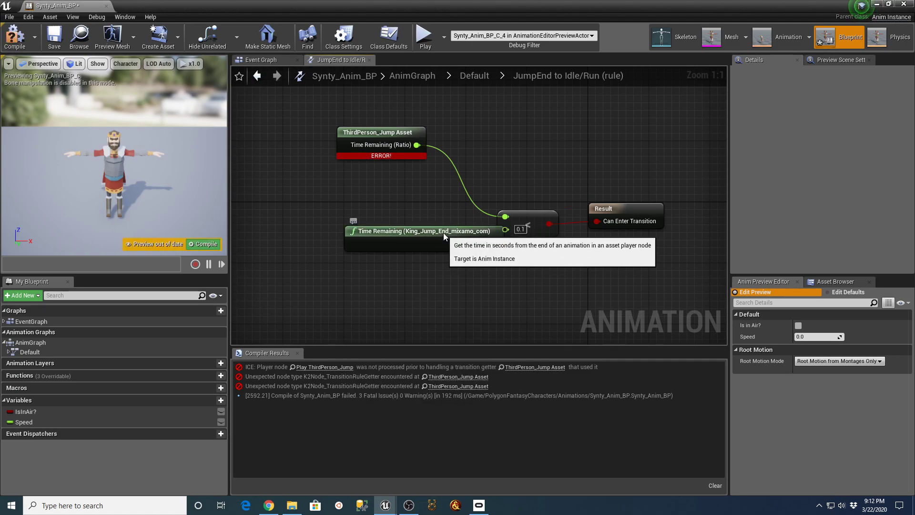
# Step: Feed the less-than comparison from the king jump end's time remaining, delete the ThirdPerson_Jump Asset node and recompile
pyautogui.moveTo(443, 233); pyautogui.dragTo(389, 236)
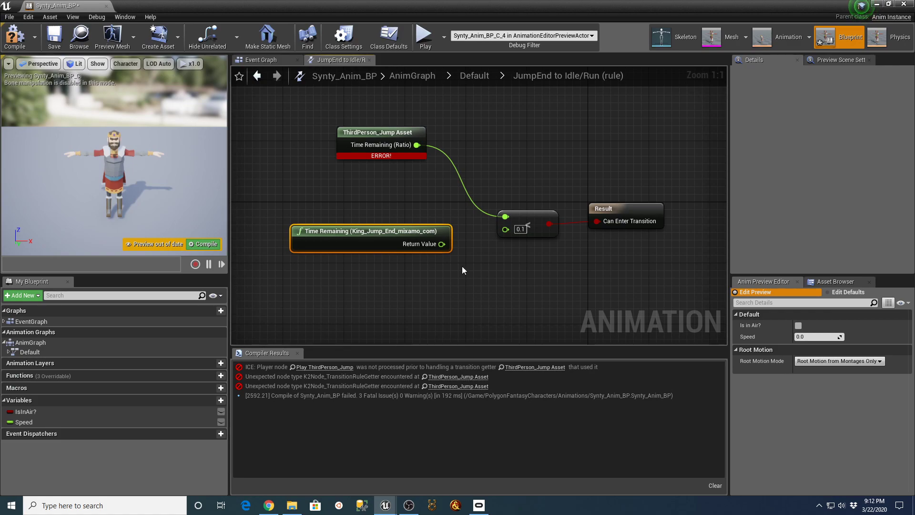
pyautogui.moveTo(443, 244); pyautogui.dragTo(505, 217)
pyautogui.click(383, 134)
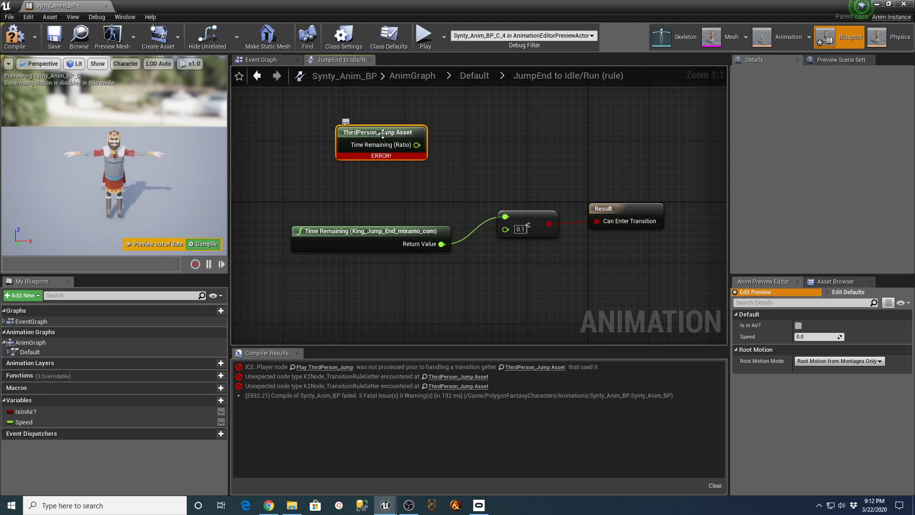
pyautogui.press('Delete')
pyautogui.moveTo(370, 229); pyautogui.dragTo(392, 169)
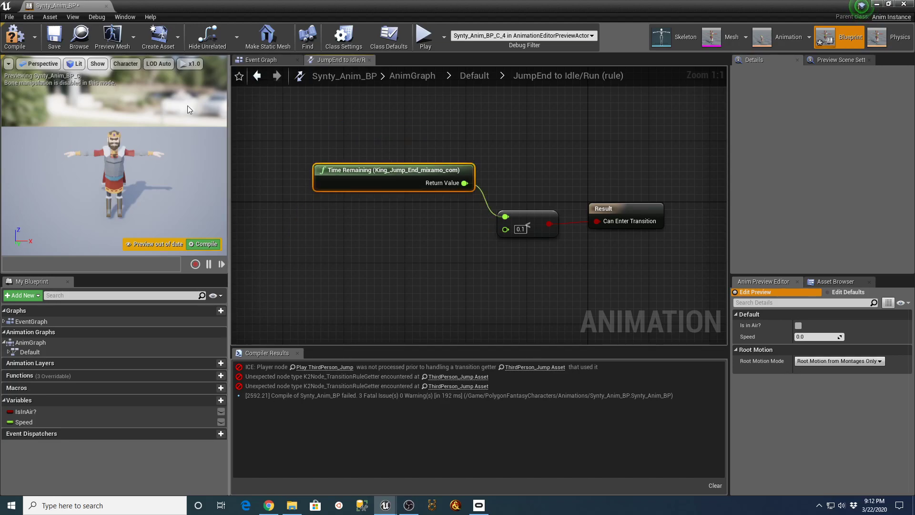
pyautogui.click(10, 40)
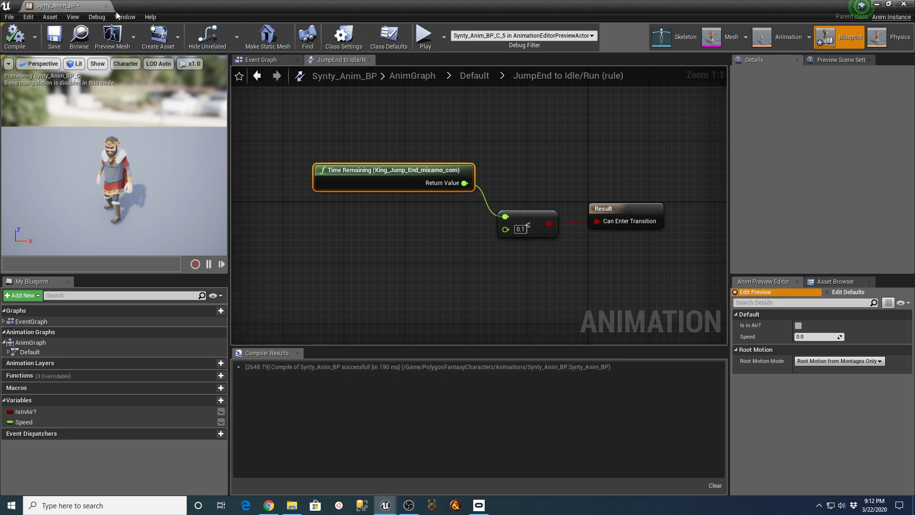
# Step: Close the rule graph, the Event Graph and the Synty_Anim_BP editor, then save the current level
pyautogui.click(370, 61)
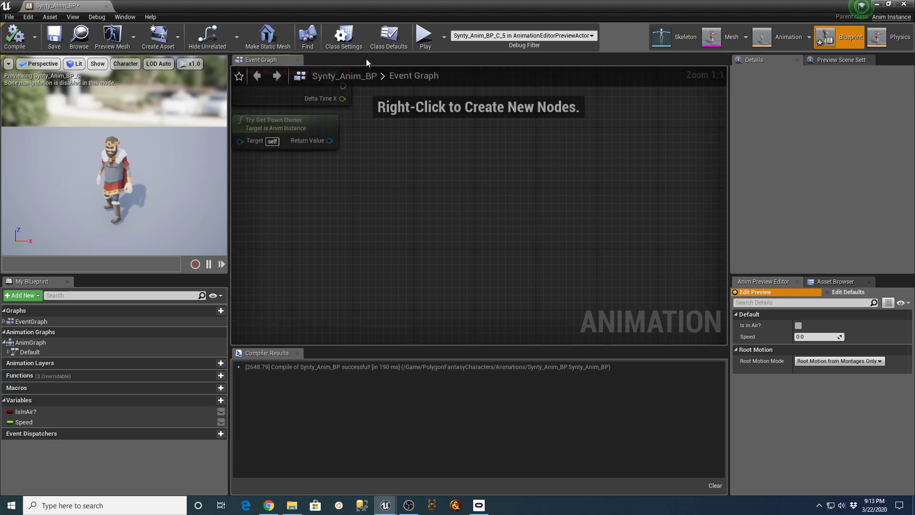
pyautogui.click(298, 60)
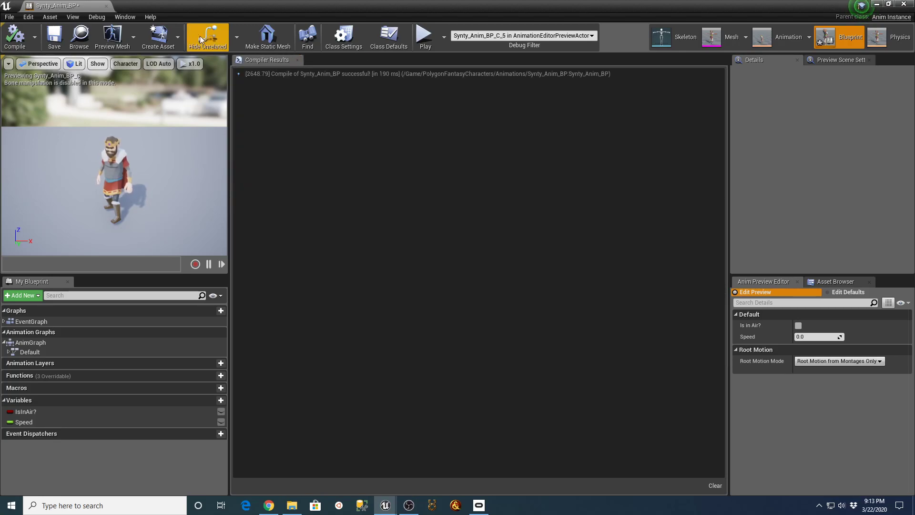
pyautogui.click(107, 6)
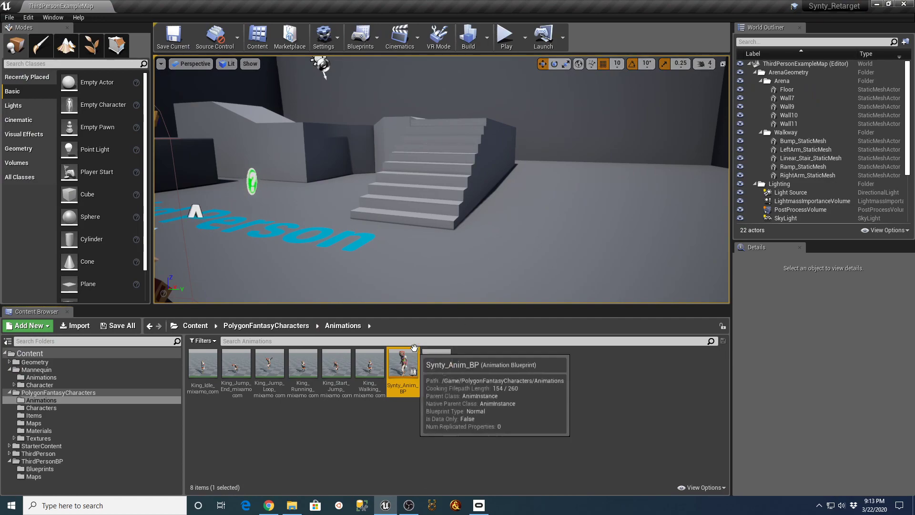
pyautogui.click(179, 38)
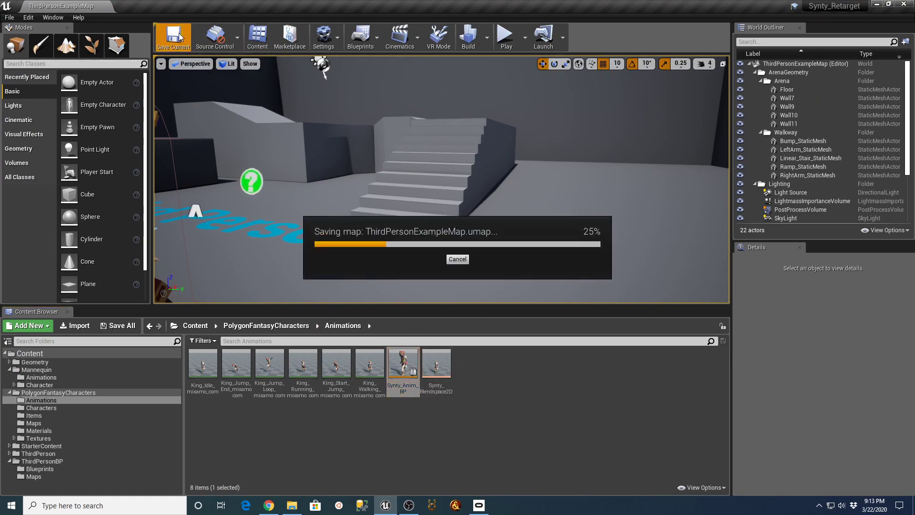
# Step: Play the level in an enlarged viewport, walk the king around to test his animations, then end the play session
pyautogui.click(507, 35)
pyautogui.moveTo(559, 305); pyautogui.dragTo(563, 353)
pyautogui.click(560, 295)
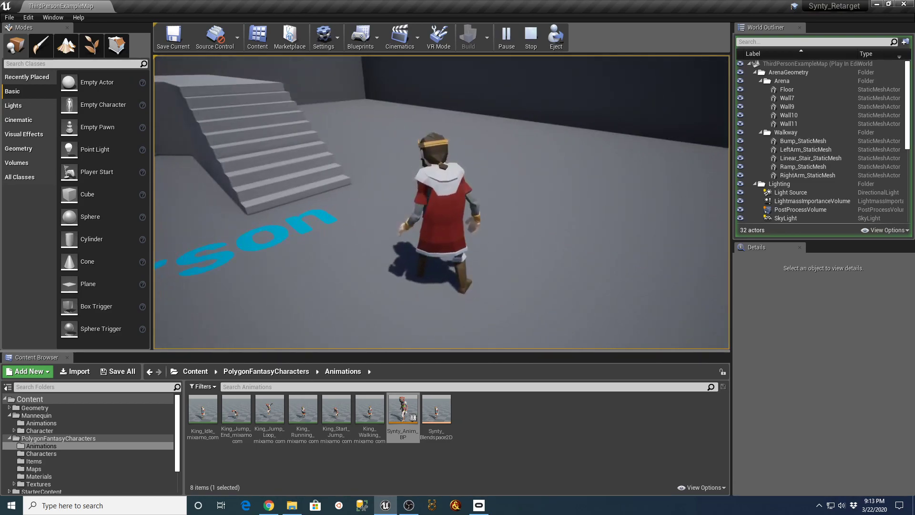
pyautogui.press('w')
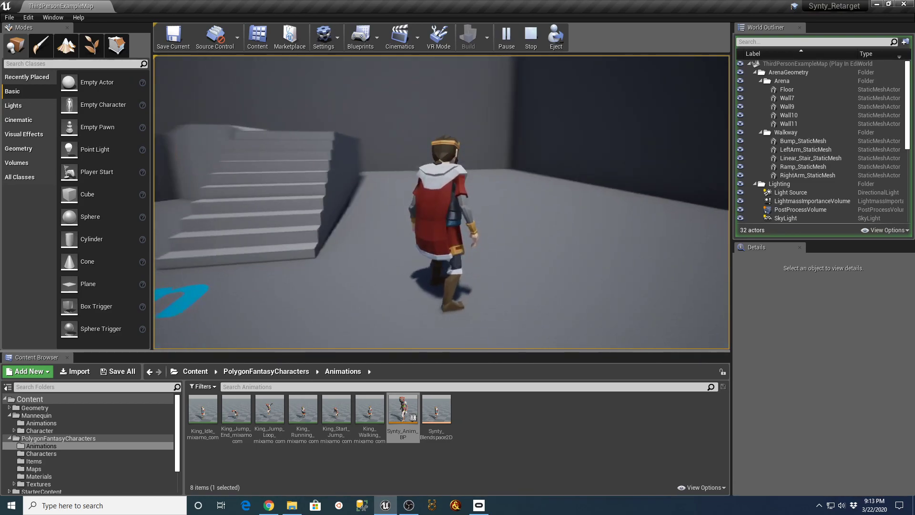
pyautogui.press('w')
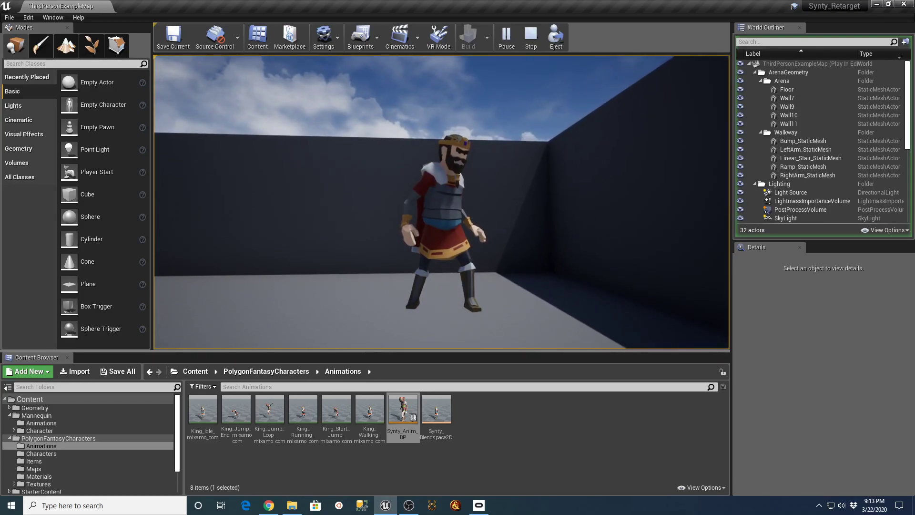
pyautogui.press('w')
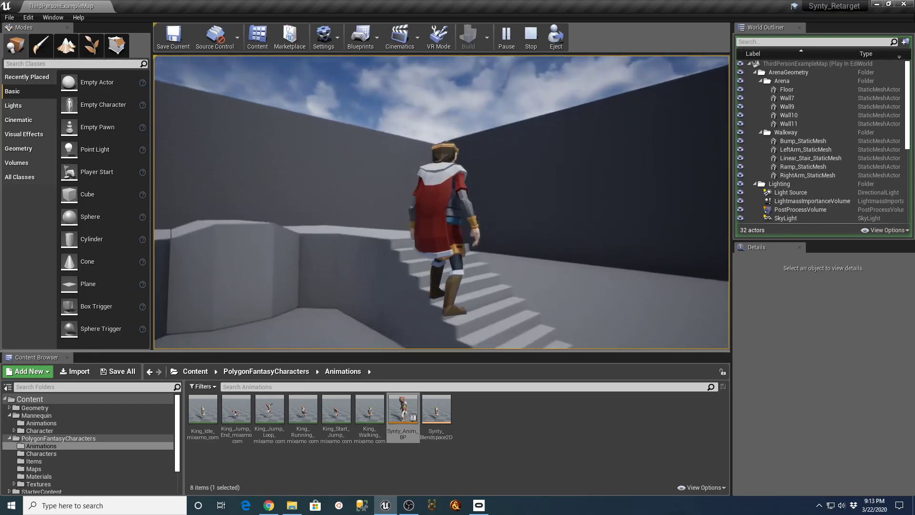
pyautogui.press('Escape')
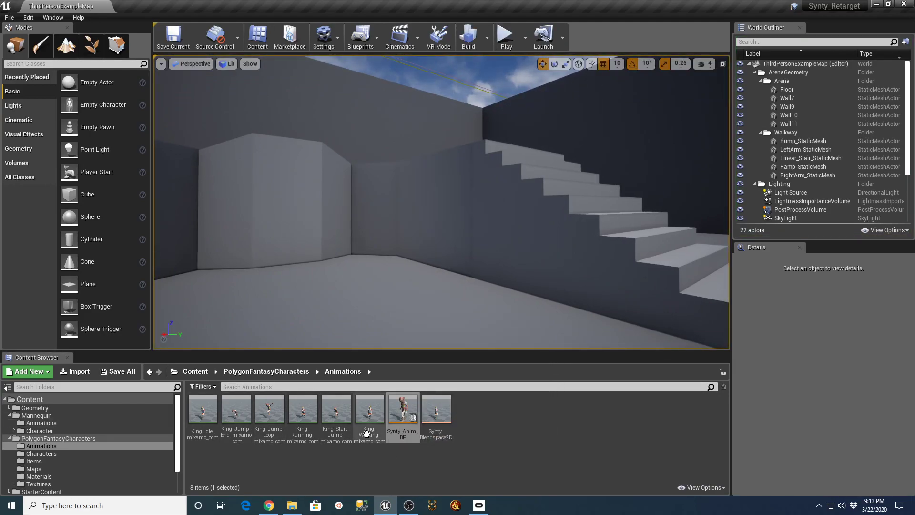
# Step: Reopen Synty_Anim_BP and examine the Idle/Run state and the Synty_Blendspace2D asset it plays
pyautogui.doubleClick(409, 418)
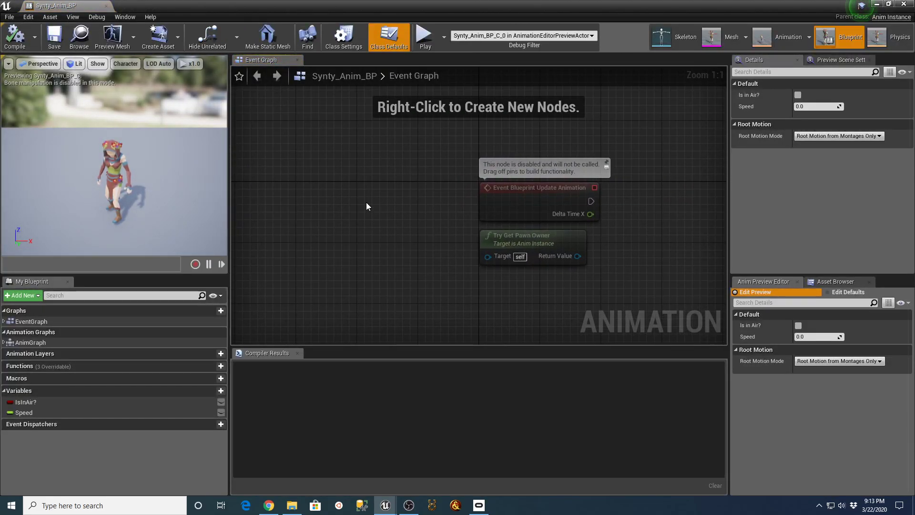
pyautogui.click(4, 342)
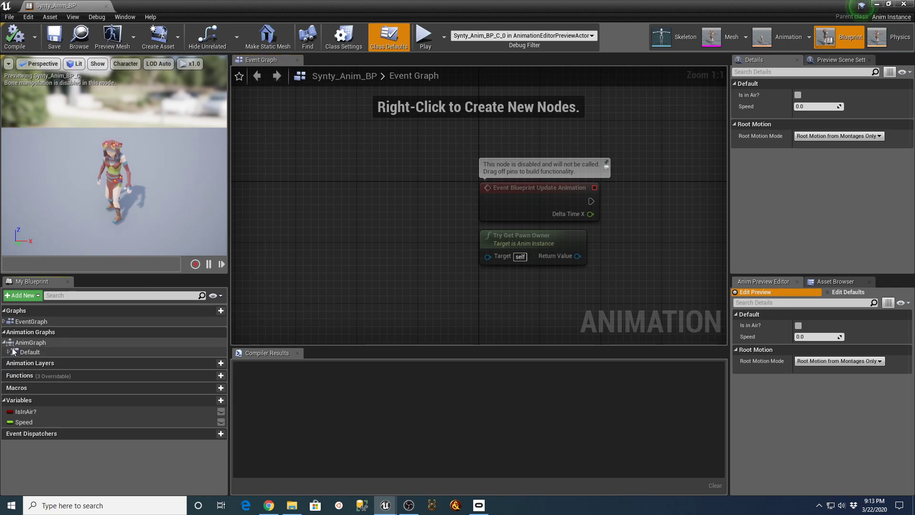
pyautogui.doubleClick(26, 352)
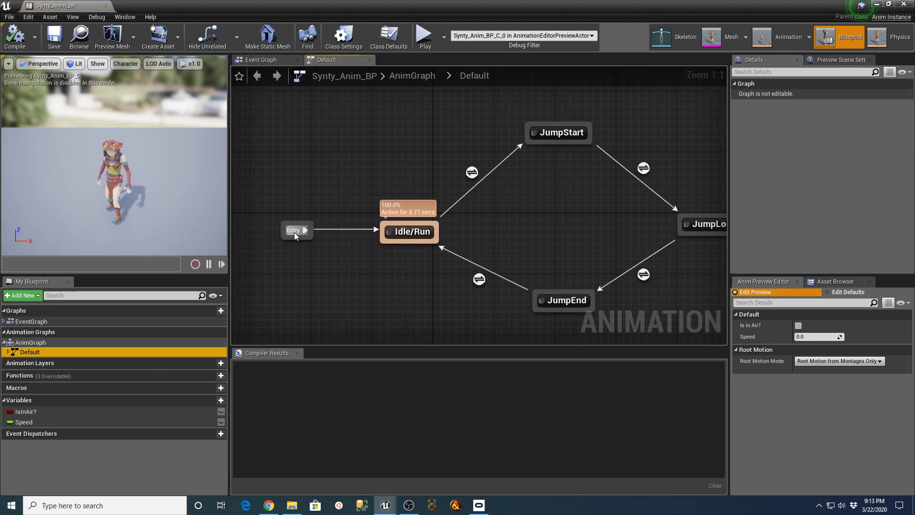
pyautogui.doubleClick(413, 232)
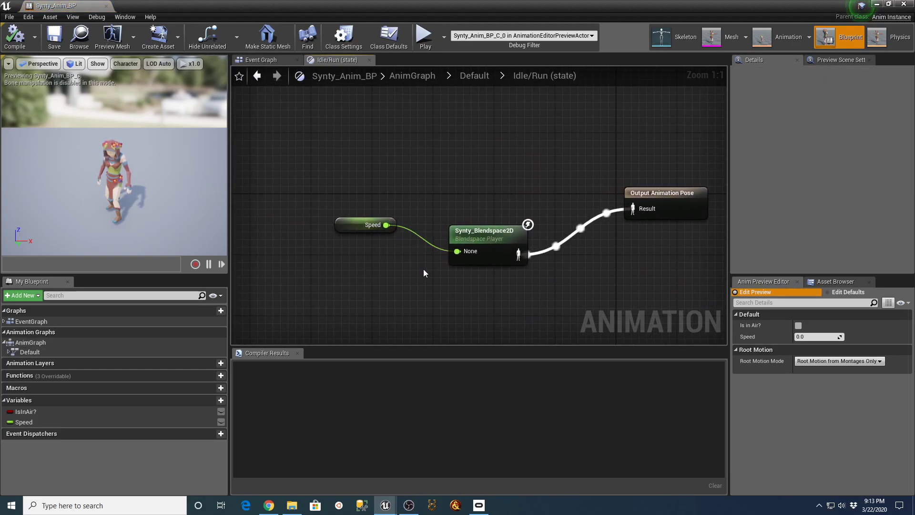
pyautogui.doubleClick(495, 241)
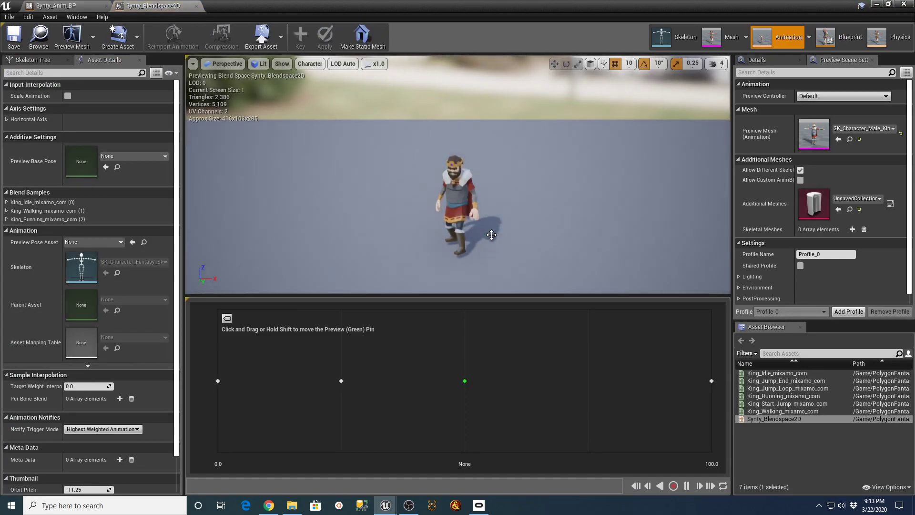
pyautogui.click(196, 6)
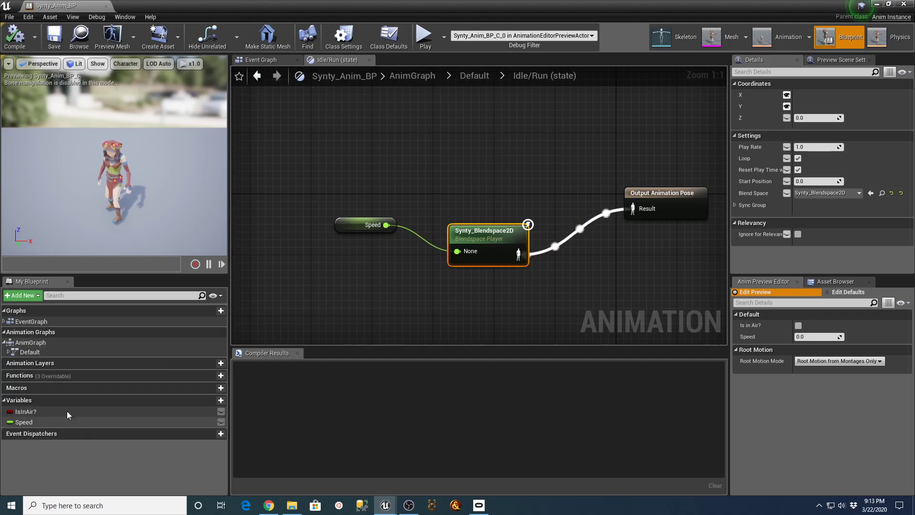
# Step: Return to the Default state machine and open its Idle/Run to JumpStart transition rule
pyautogui.click(473, 76)
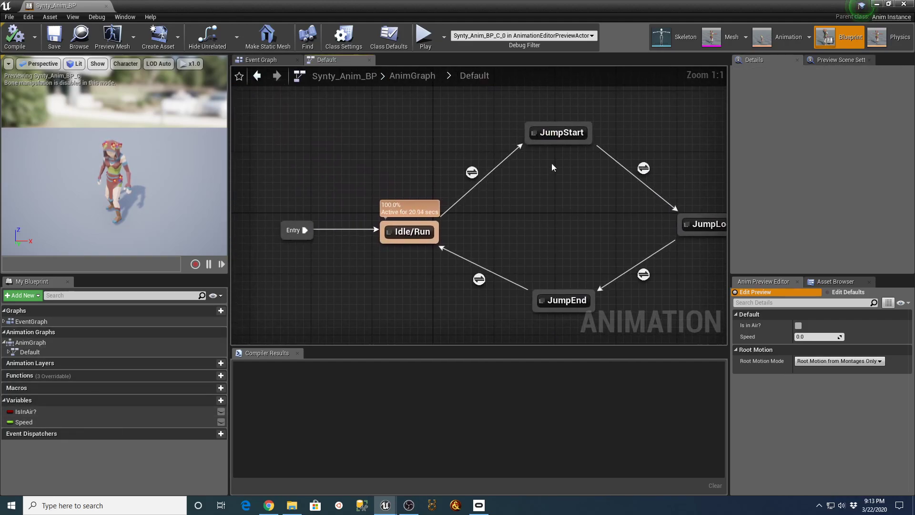
pyautogui.doubleClick(469, 172)
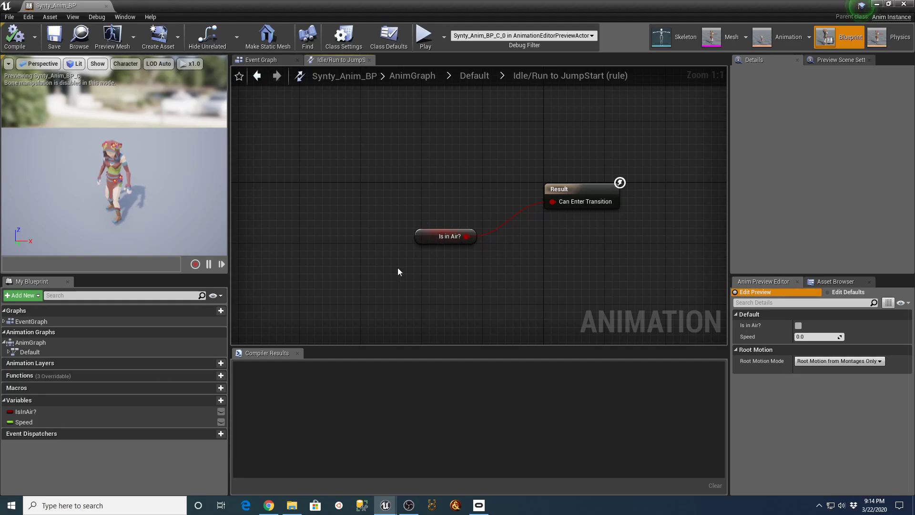
pyautogui.click(10, 411)
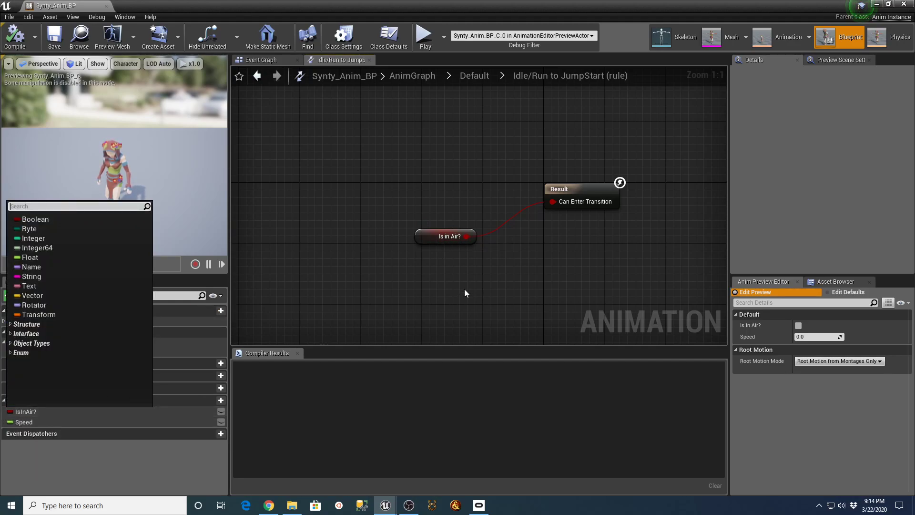
pyautogui.moveTo(27, 411); pyautogui.dragTo(348, 345)
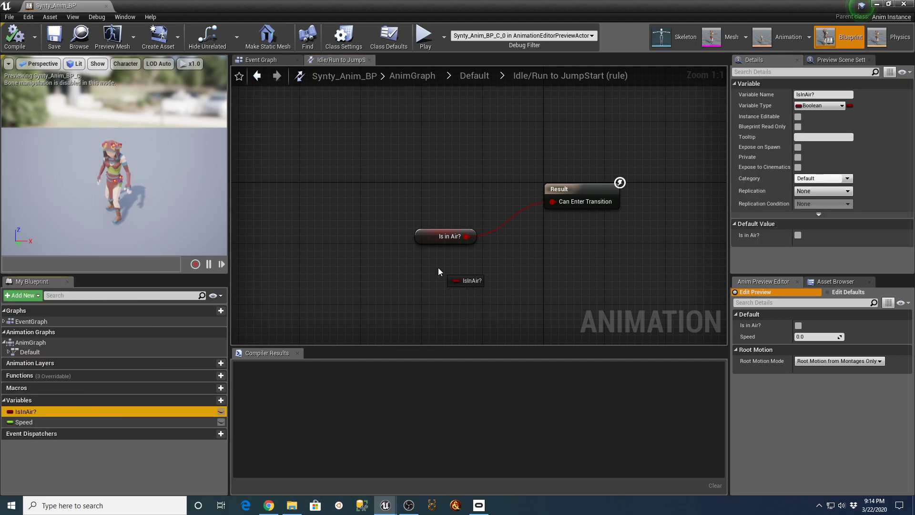
pyautogui.moveTo(441, 268); pyautogui.dragTo(435, 269)
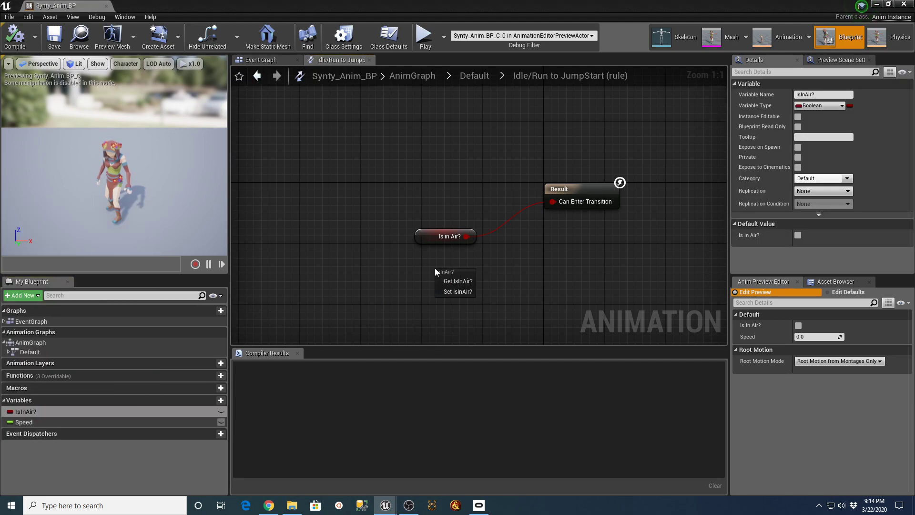
pyautogui.click(458, 282)
pyautogui.moveTo(491, 274); pyautogui.dragTo(552, 201)
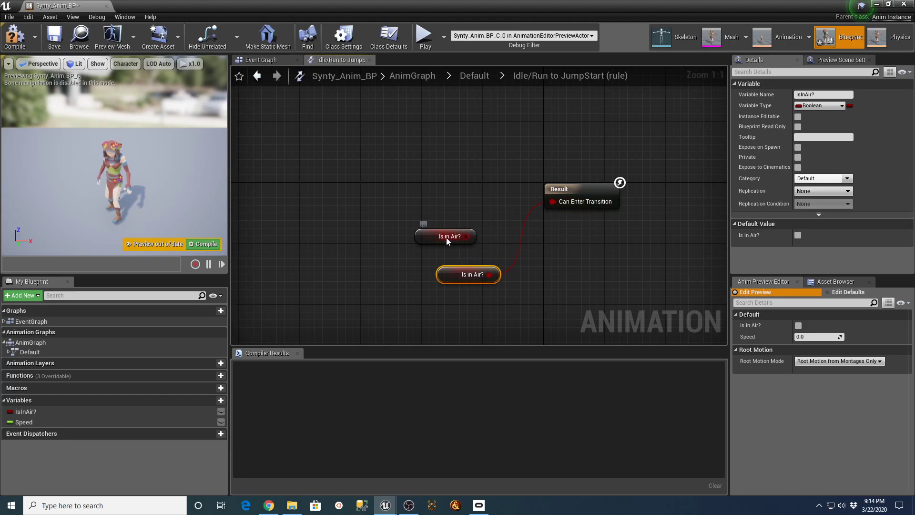
pyautogui.press('Delete')
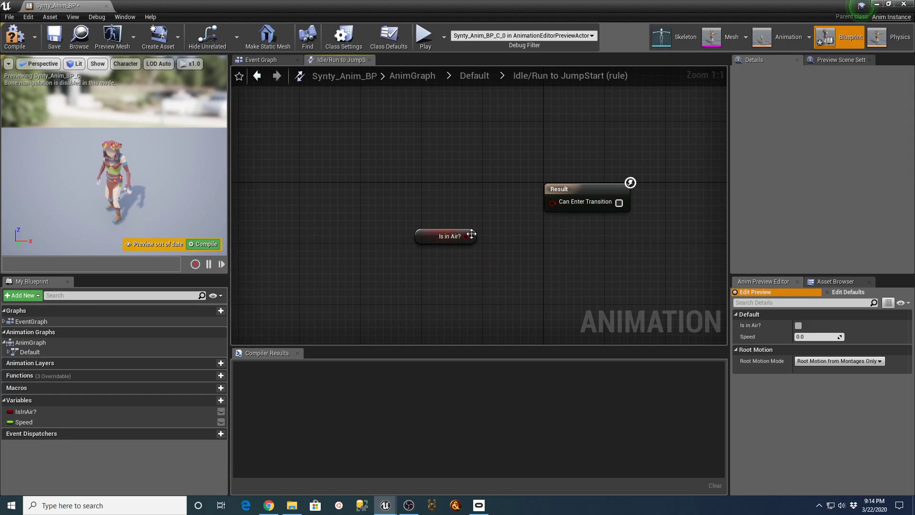
# Step: Replace the rule's Is in Air? getter with a fresh one feeding Can Enter Transition, then compile the blueprint
pyautogui.click(439, 236)
pyautogui.press('Delete')
pyautogui.moveTo(35, 410); pyautogui.dragTo(550, 208)
pyautogui.click(441, 187)
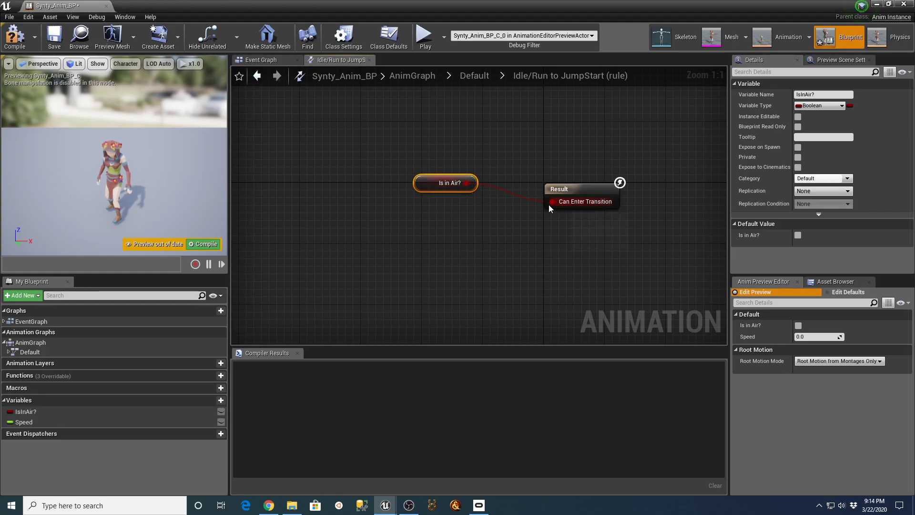
pyautogui.click(11, 42)
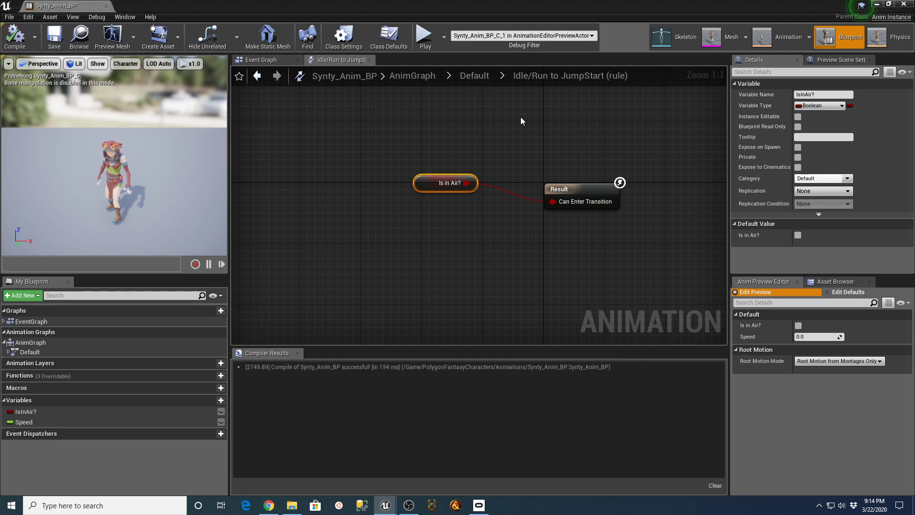
# Step: Examine the JumpStart state and scrub its King_Start_Jump_mixamo_com animation
pyautogui.click(480, 76)
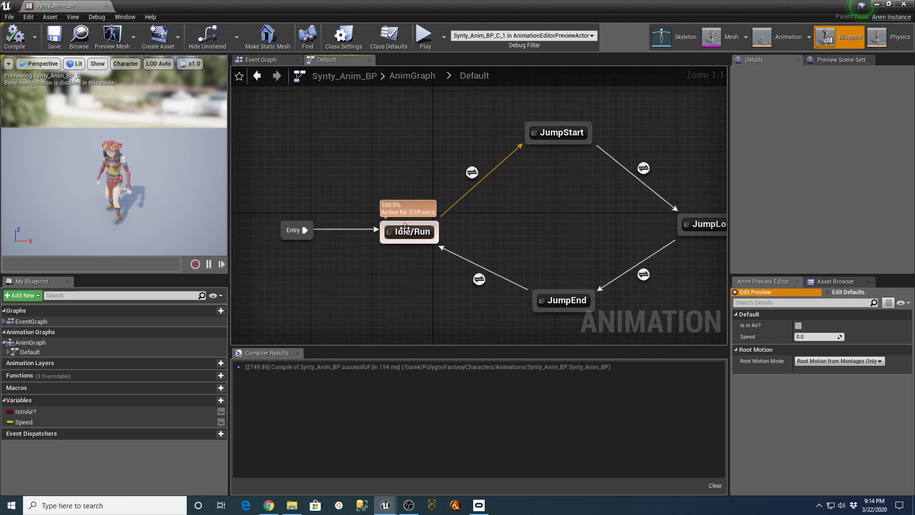
pyautogui.moveTo(472, 173)
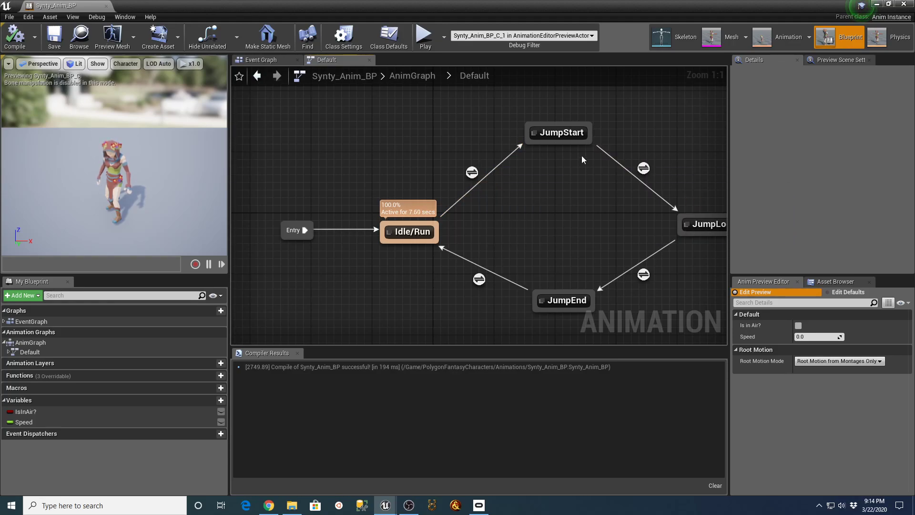
pyautogui.doubleClick(561, 138)
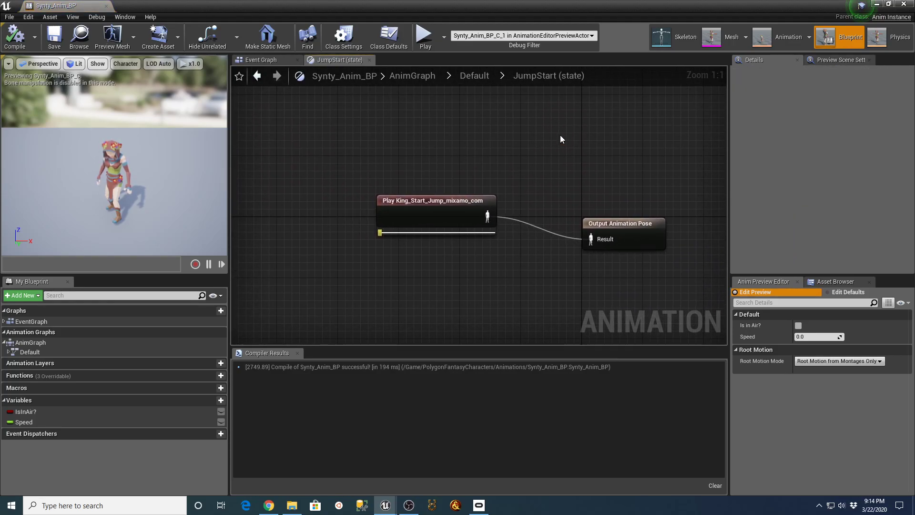
pyautogui.moveTo(376, 235)
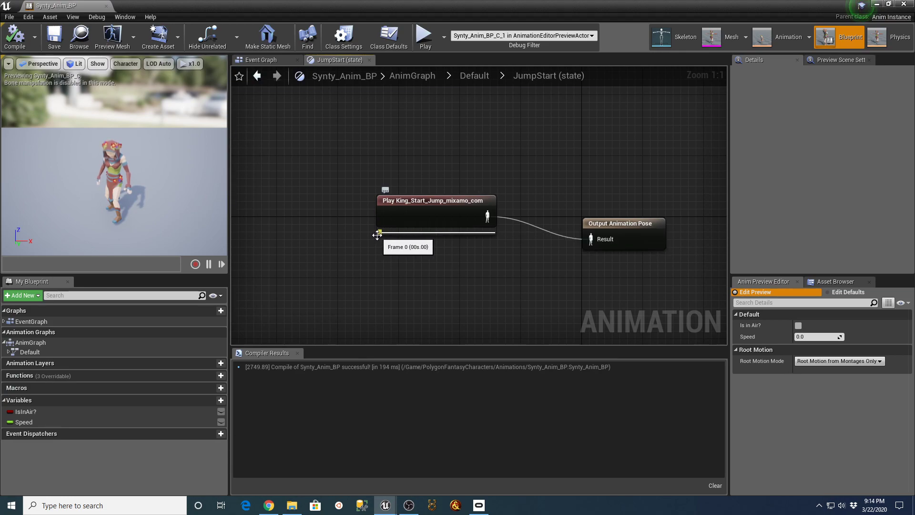
pyautogui.moveTo(378, 234); pyautogui.dragTo(433, 233)
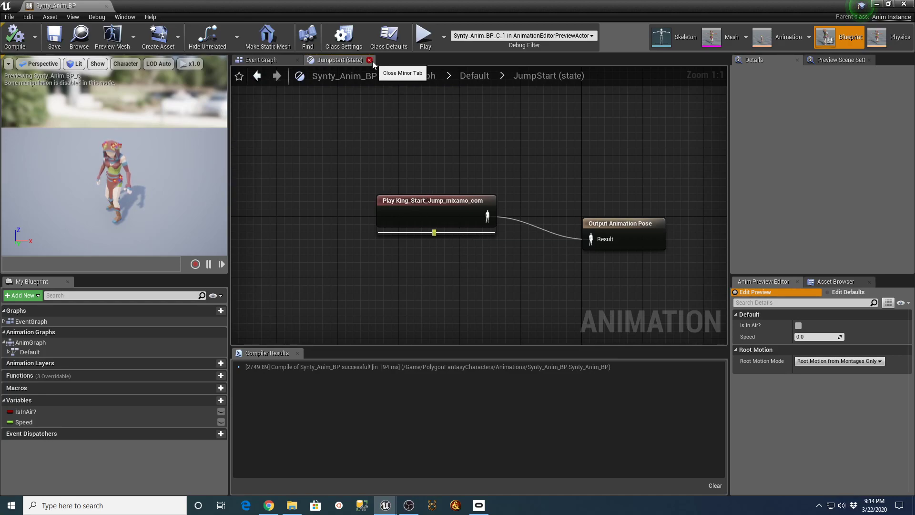
pyautogui.click(484, 82)
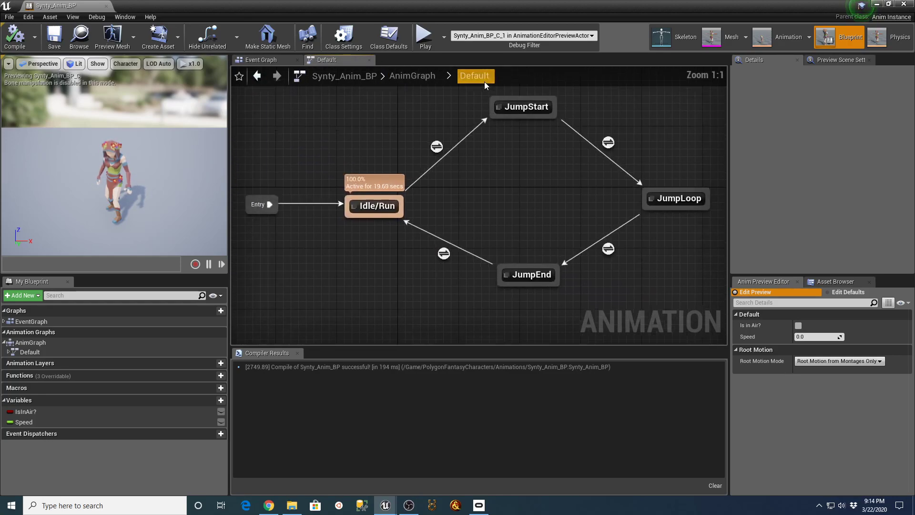
# Step: Examine the time-remaining comparison in the JumpStart to JumpLoop transition rule
pyautogui.moveTo(643, 174)
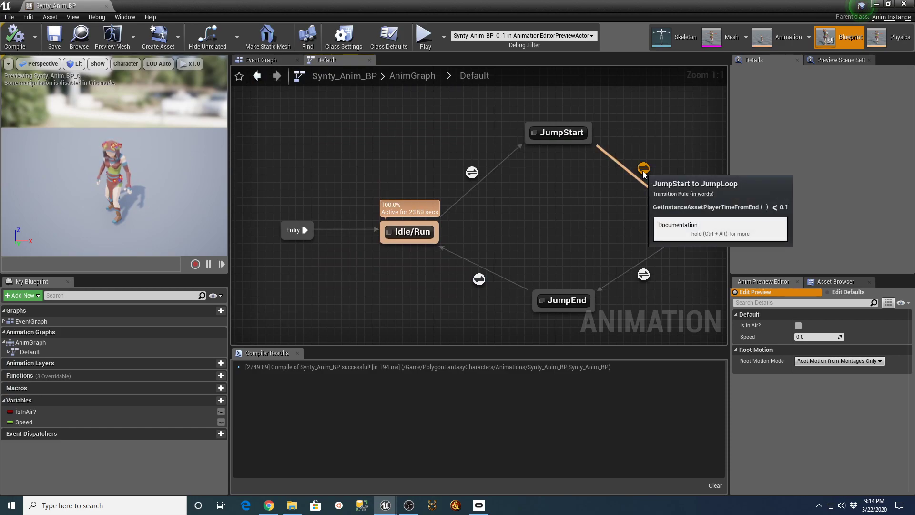
pyautogui.doubleClick(643, 169)
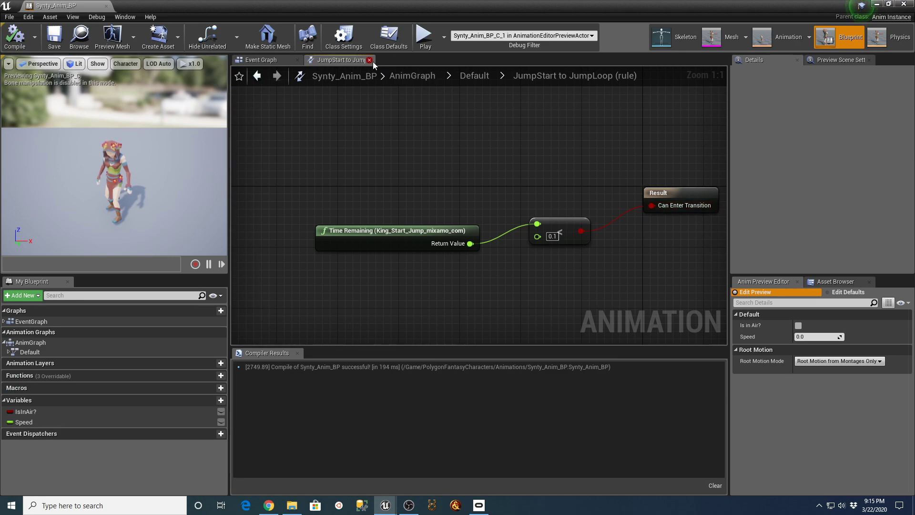
pyautogui.click(481, 77)
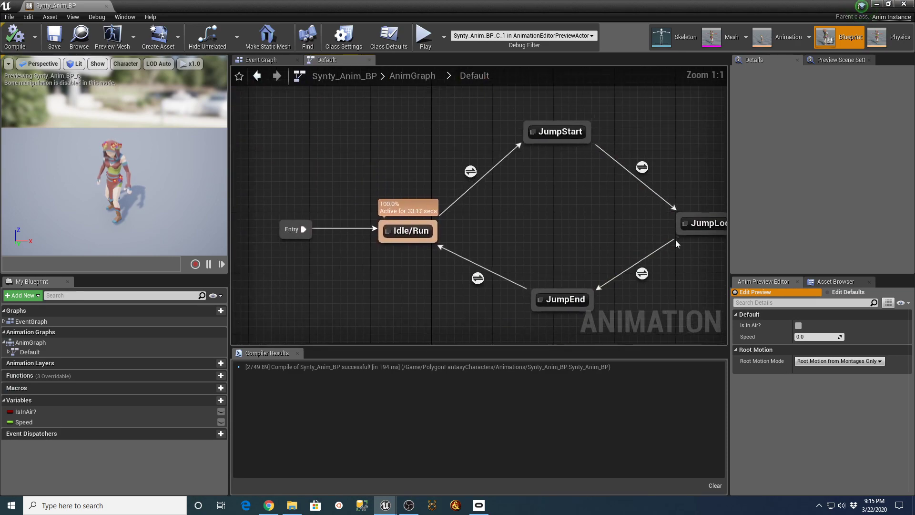
# Step: In the JumpLoop to JumpEnd rule, replace the Is in Air? getter with a fresh one feeding NOT, then save and compile
pyautogui.doubleClick(642, 274)
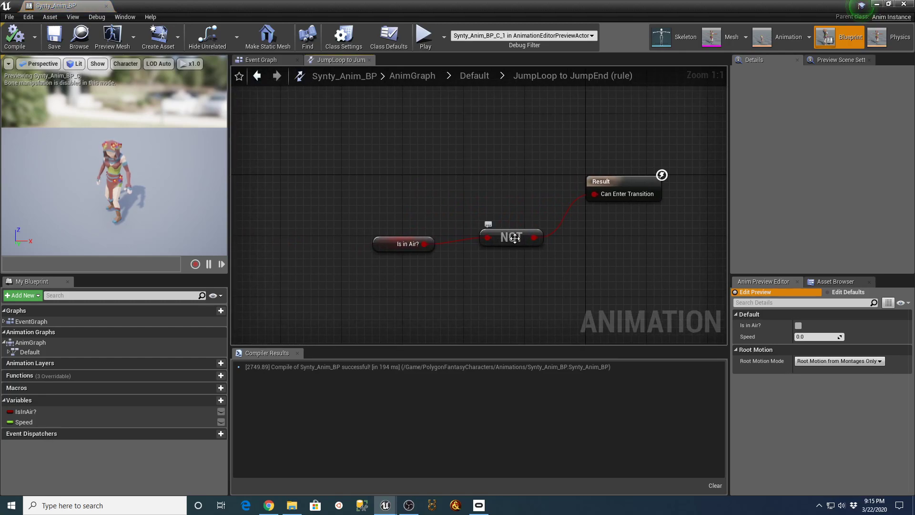
pyautogui.click(390, 242)
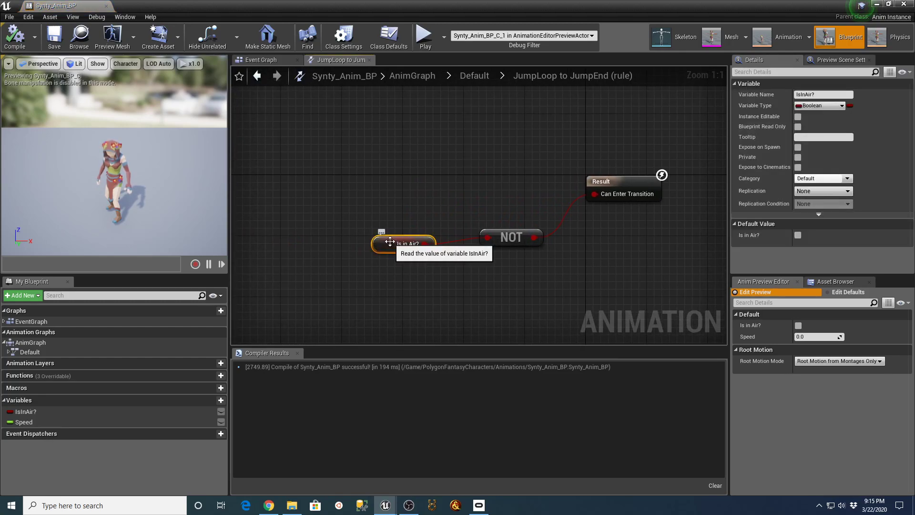
pyautogui.press('Delete')
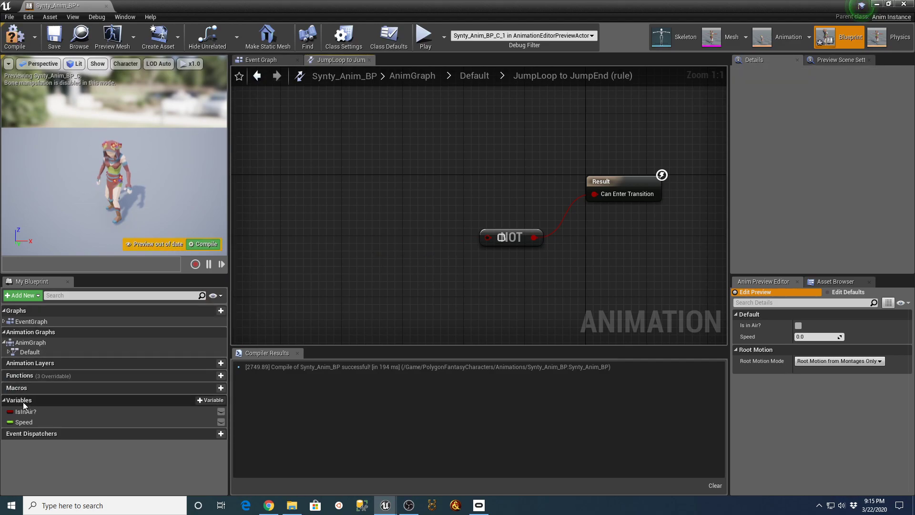
pyautogui.click(25, 411)
pyautogui.moveTo(30, 411); pyautogui.dragTo(488, 237)
pyautogui.click(418, 224)
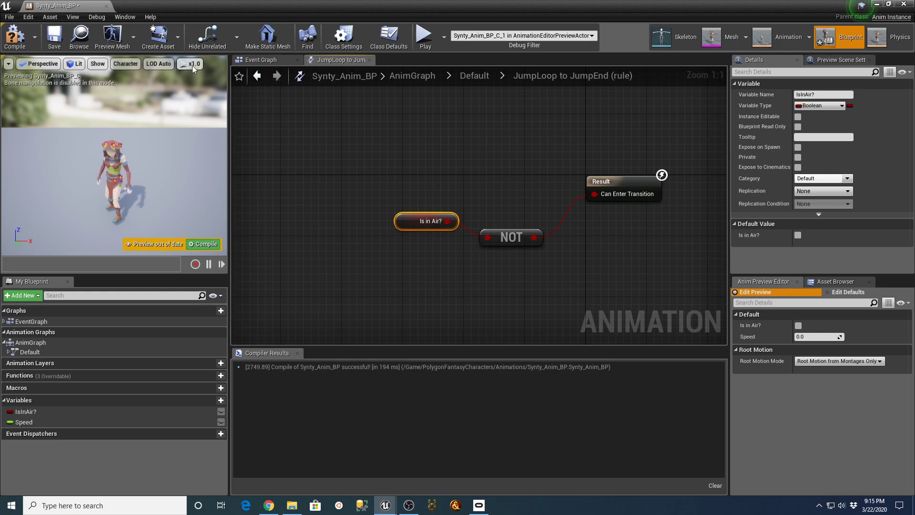
pyautogui.click(54, 38)
pyautogui.click(13, 42)
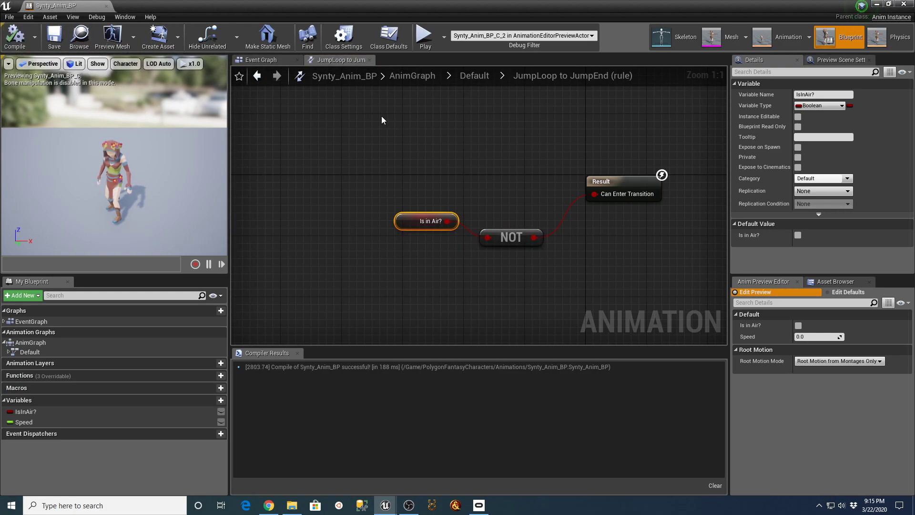
# Step: Examine the JumpEnd state and scrub its King_Jump_End_mixamo_com animation
pyautogui.click(468, 79)
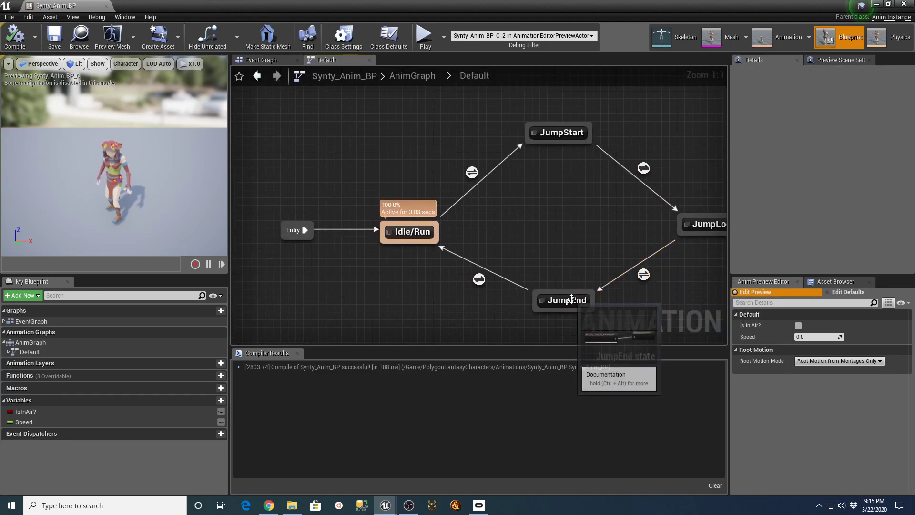
pyautogui.doubleClick(571, 299)
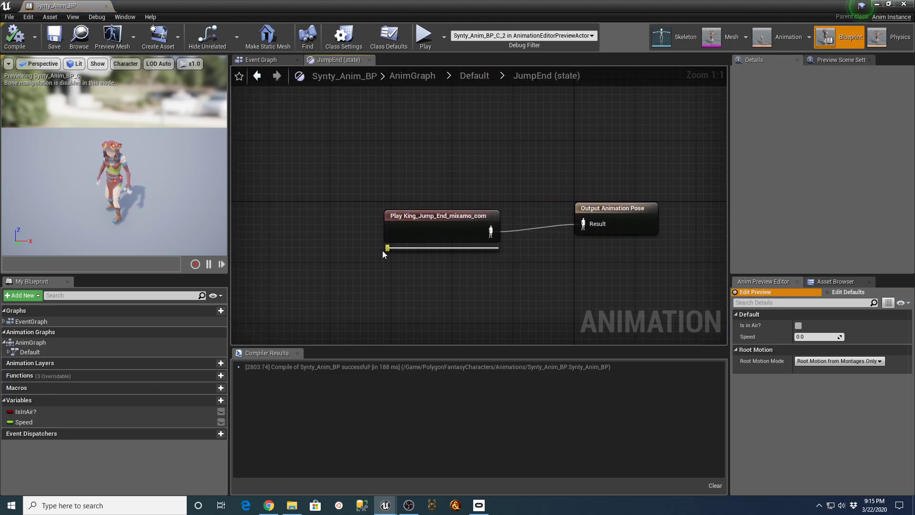
pyautogui.moveTo(387, 246); pyautogui.dragTo(505, 250)
pyautogui.click(477, 77)
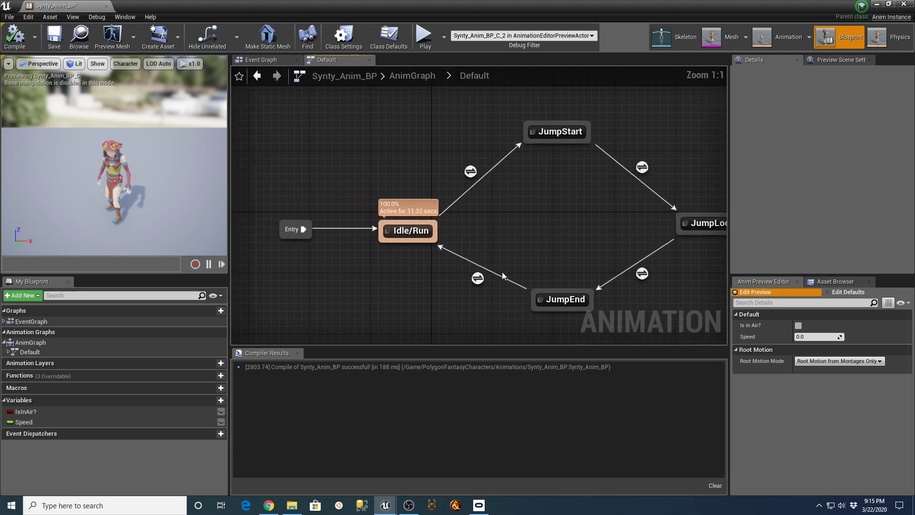
# Step: In the JumpEnd to Idle/Run rule, move the Time Remaining node away from the comparison, then save and close Synty_Anim_BP
pyautogui.doubleClick(477, 279)
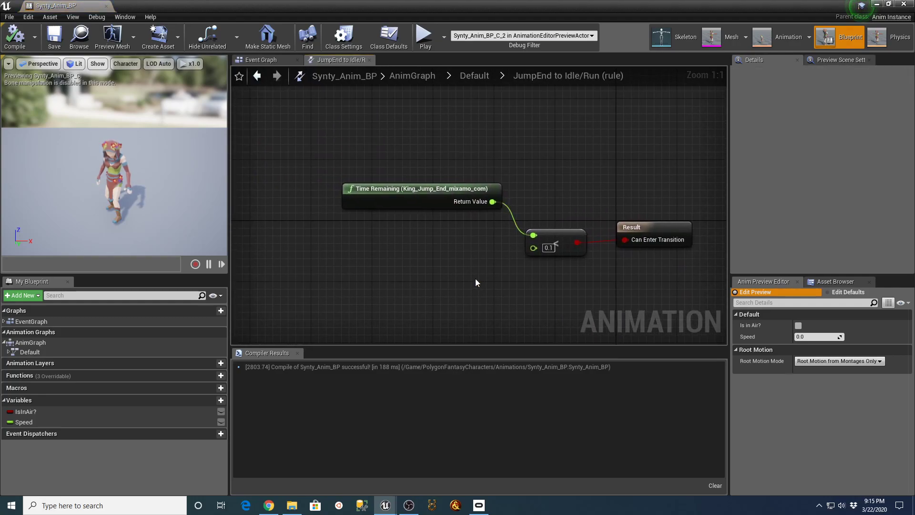
pyautogui.moveTo(432, 206); pyautogui.dragTo(392, 190)
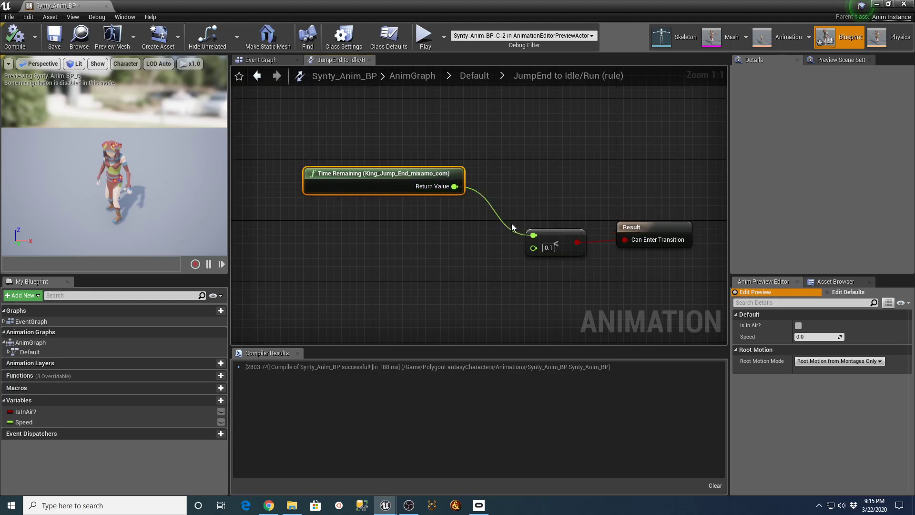
pyautogui.click(54, 36)
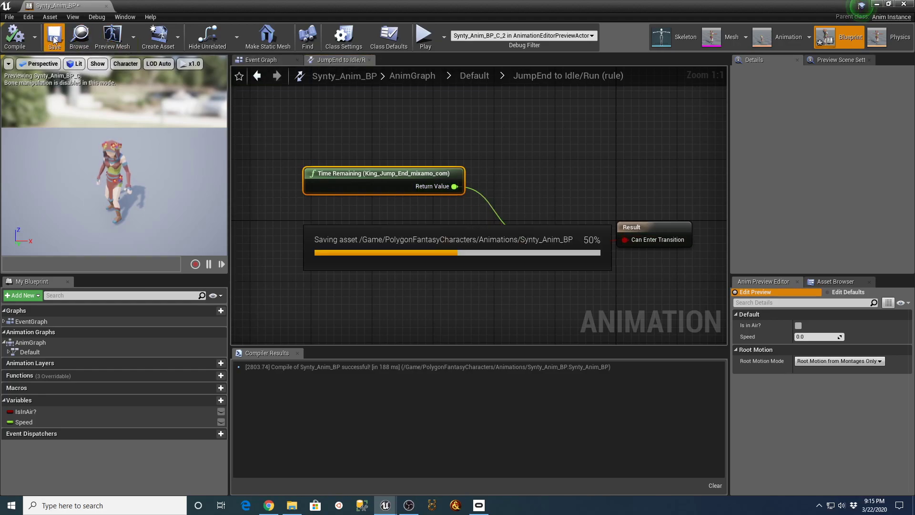
pyautogui.click(106, 6)
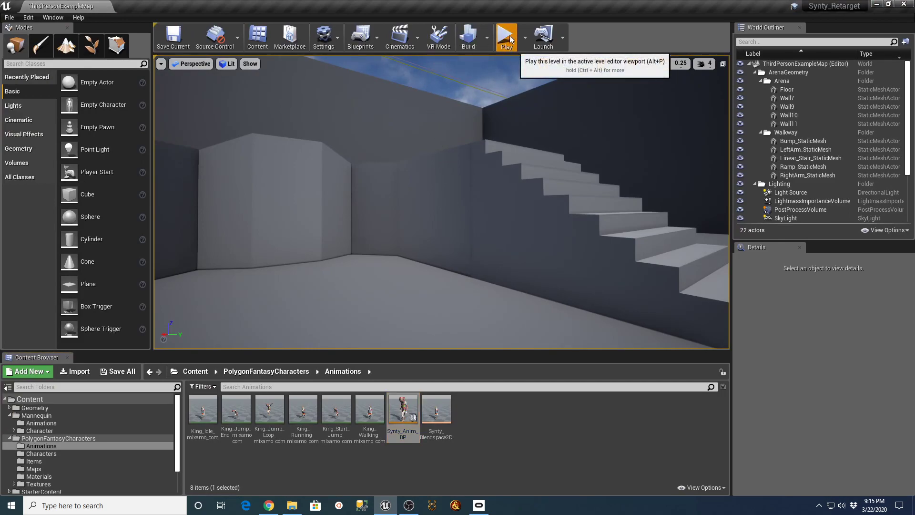
# Step: Play the level in the viewport and walk the king around the arena to test his movement animations
pyautogui.click(514, 33)
pyautogui.click(512, 237)
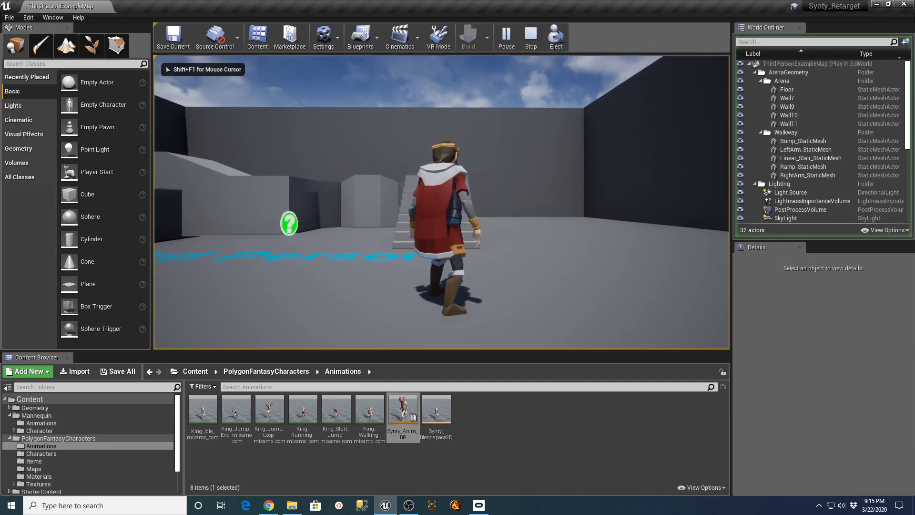
pyautogui.press('w')
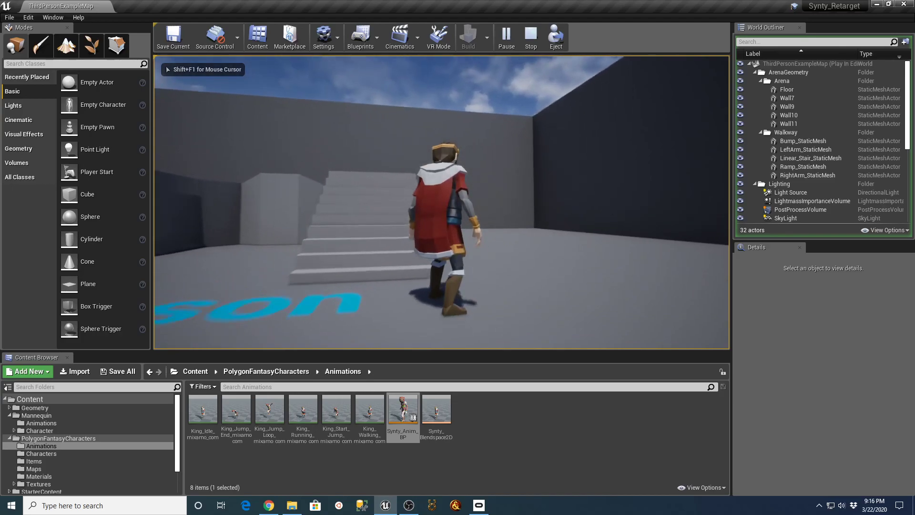
pyautogui.press('d')
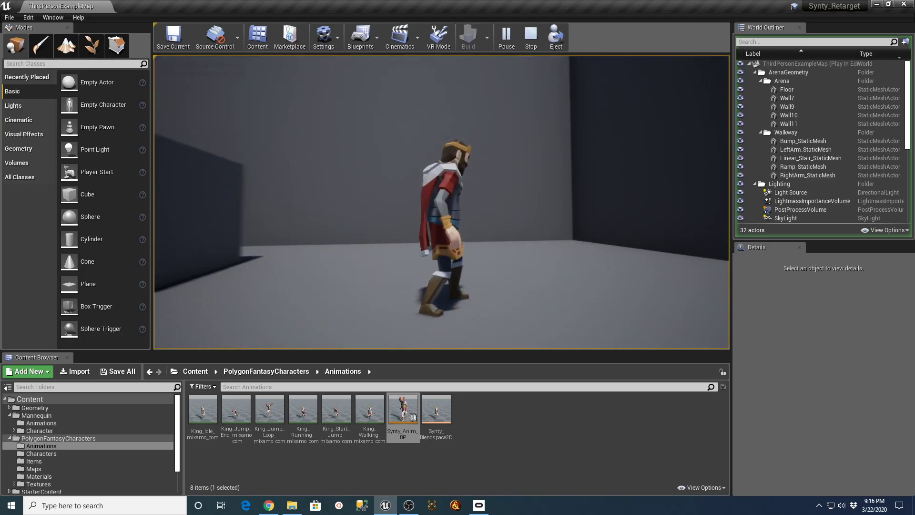
pyautogui.press('s')
pyautogui.press('w')
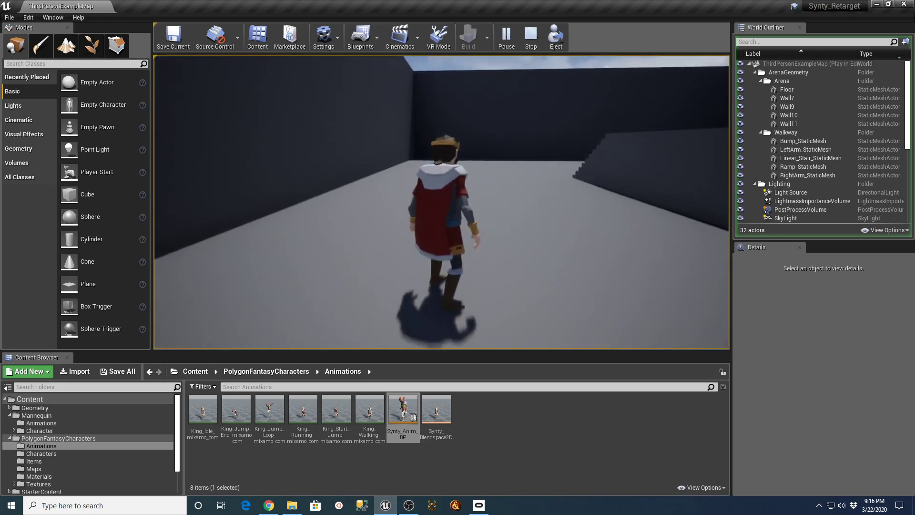
# Step: Stop the play session and open the ThirdPersonCharacter blueprint from the ThirdPersonBP Blueprints folder, enlarging the content browser
pyautogui.press('Escape')
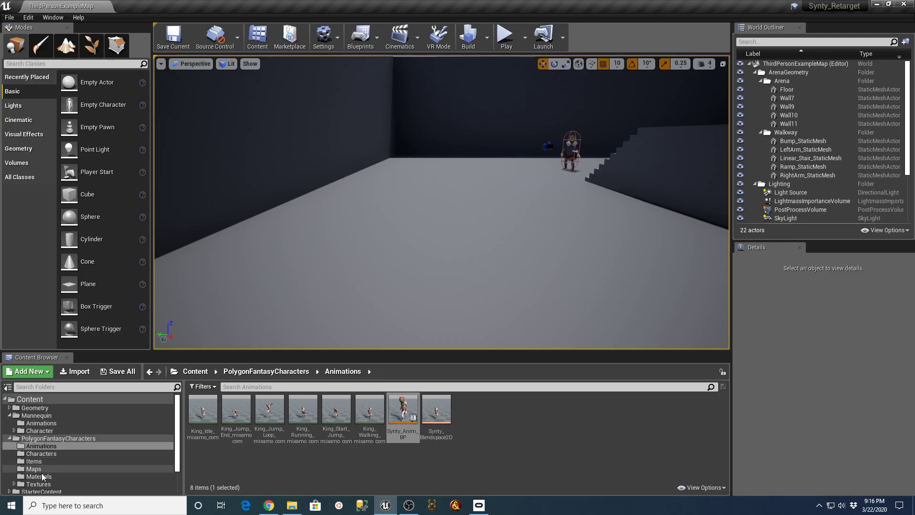
pyautogui.scroll(-3, 95, 443)
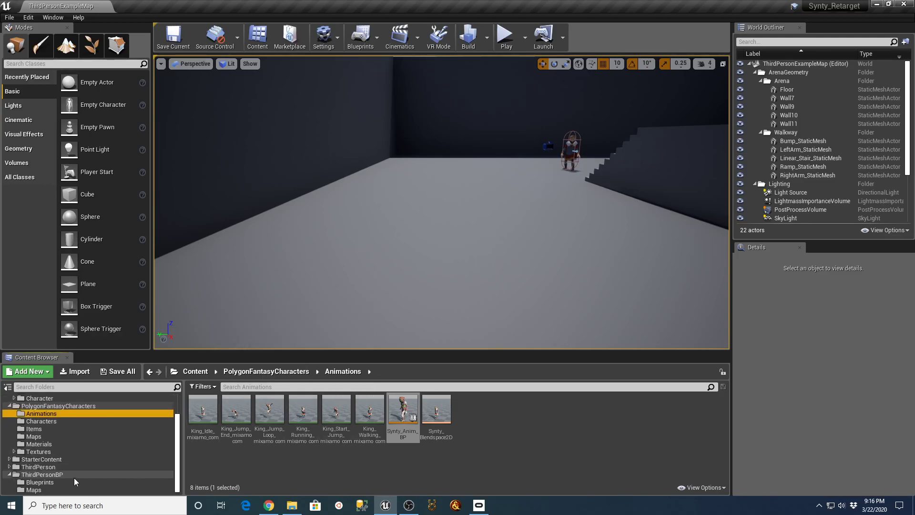
pyautogui.click(48, 482)
pyautogui.click(203, 410)
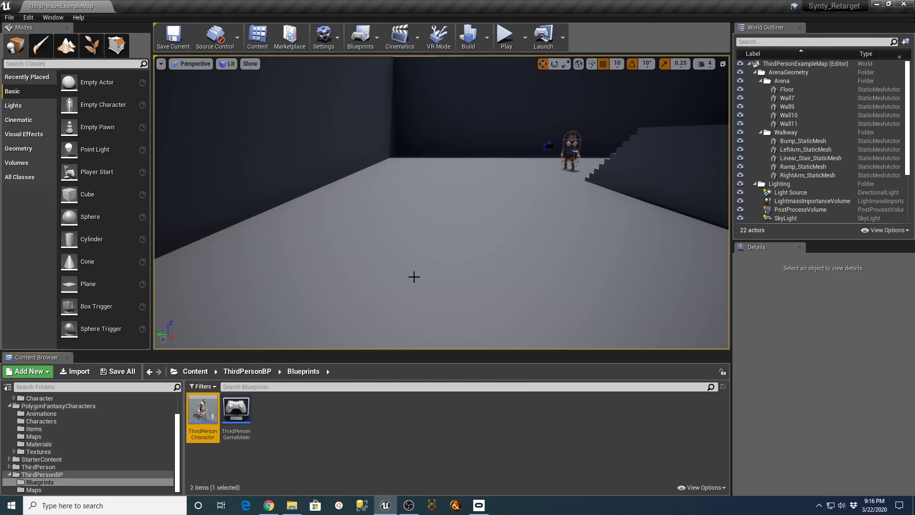
pyautogui.moveTo(363, 359); pyautogui.dragTo(353, 236)
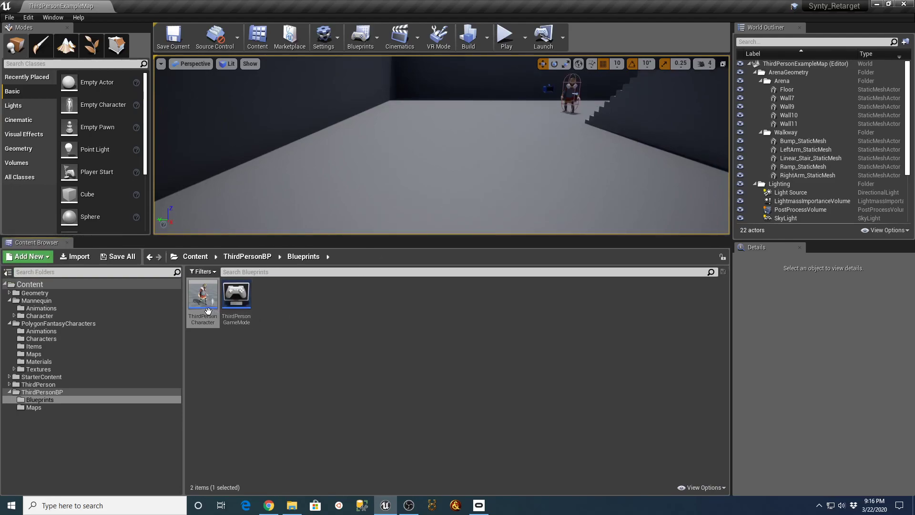
pyautogui.doubleClick(205, 306)
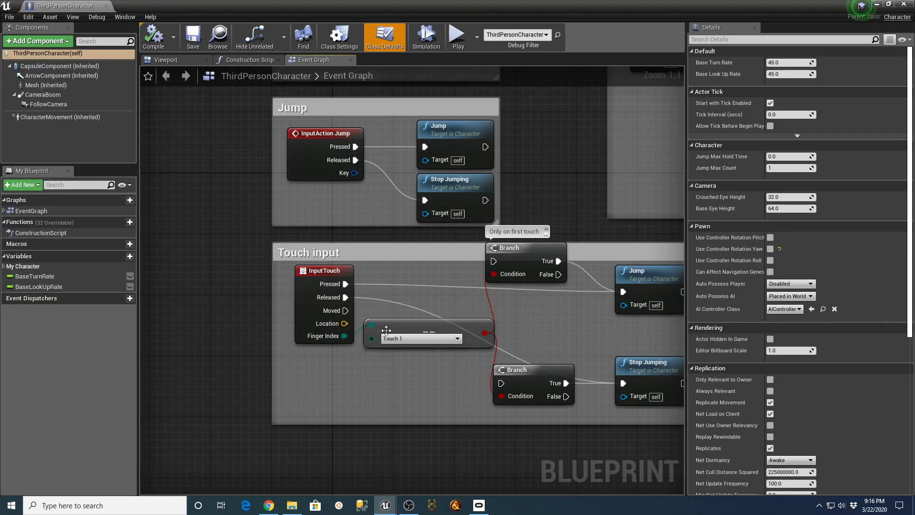
# Step: Review the inherited Mesh component's animation class and the character's viewport preview, and compile and close the ThirdPersonCharacter blueprint
pyautogui.scroll(-2, 387, 335)
pyautogui.moveTo(652, 313); pyautogui.dragTo(494, 393, button='right')
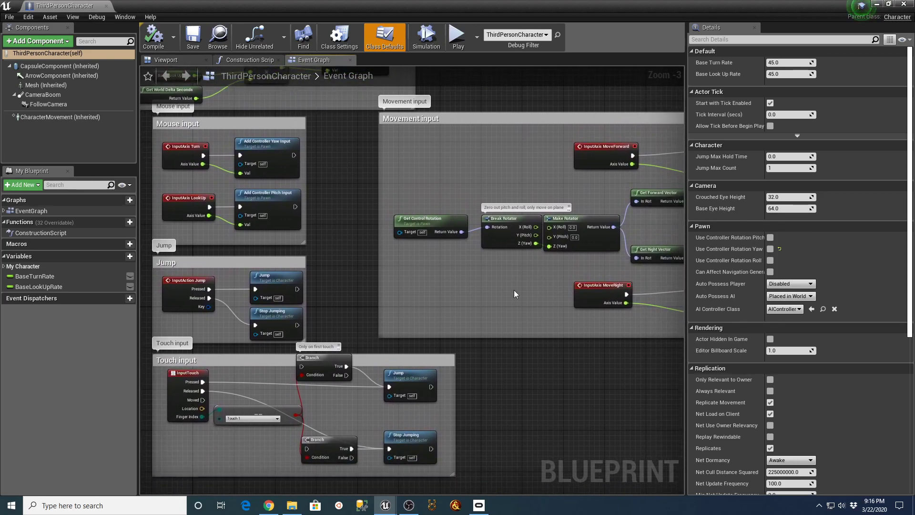
pyautogui.click(46, 85)
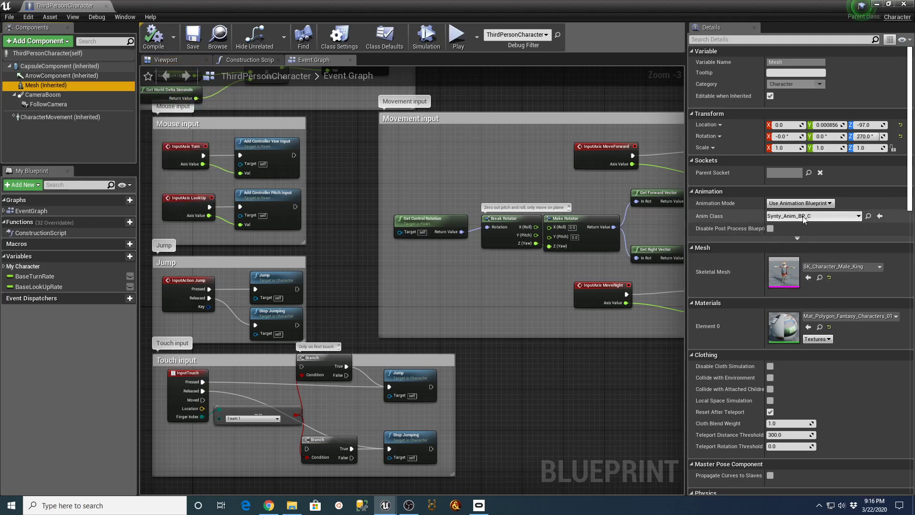
pyautogui.click(157, 60)
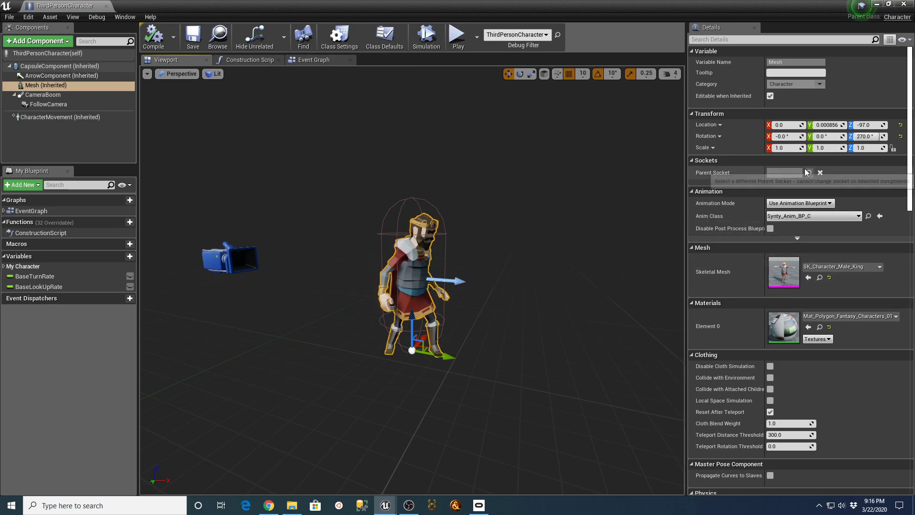
pyautogui.click(157, 36)
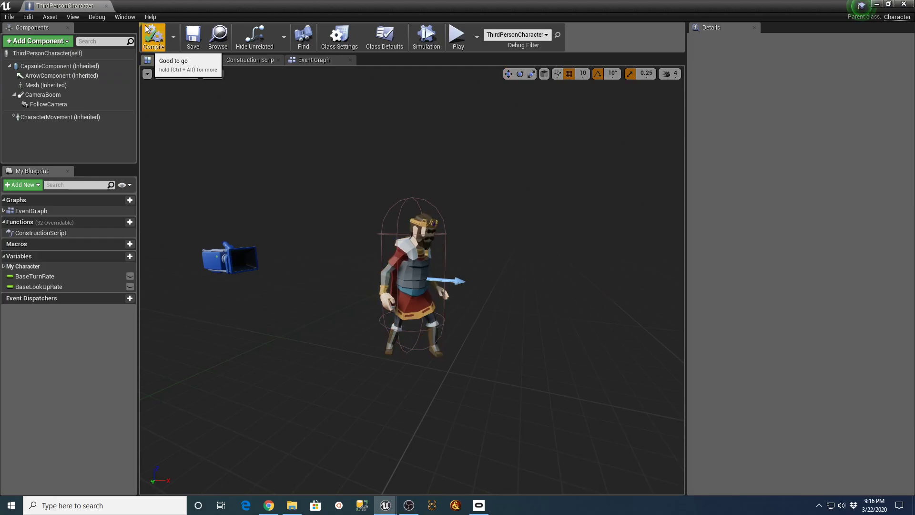
pyautogui.click(106, 6)
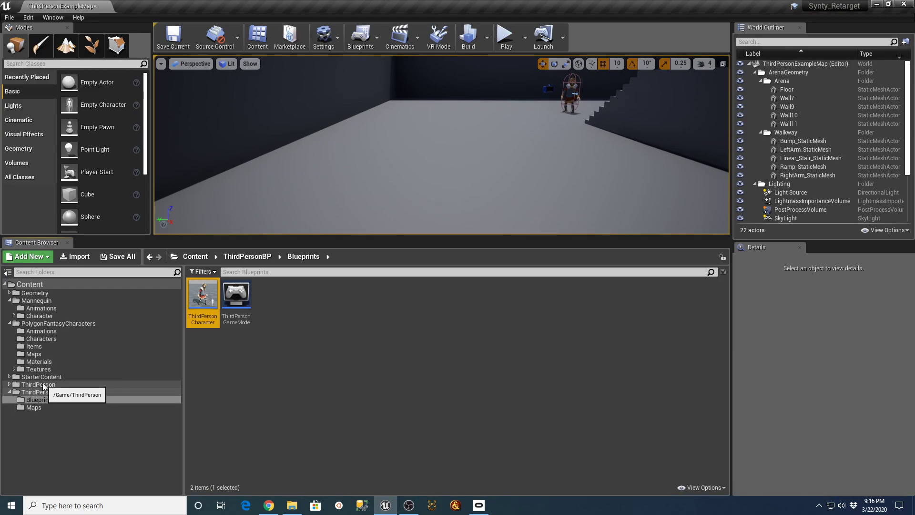
# Step: Preview the King idle, jump end and jump loop animations from the PolygonFantasyCharacters Animations folder, closing each one
pyautogui.click(36, 330)
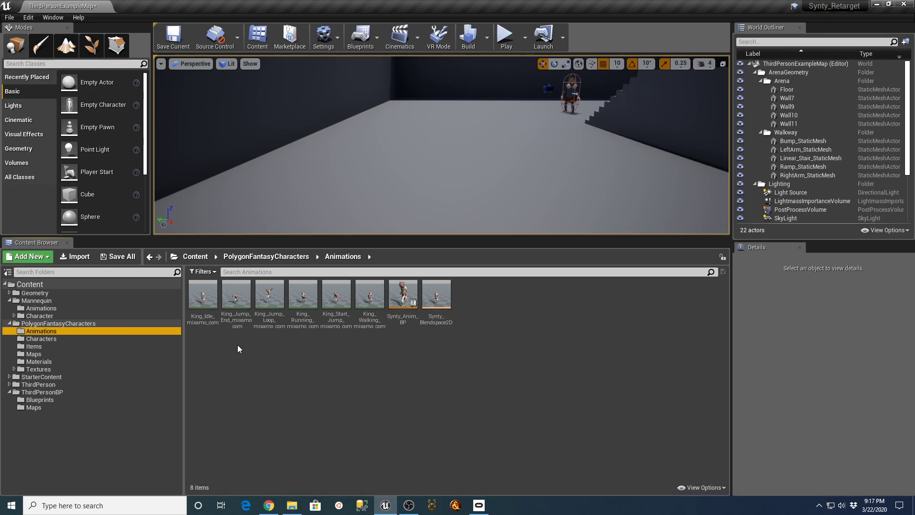
pyautogui.click(200, 298)
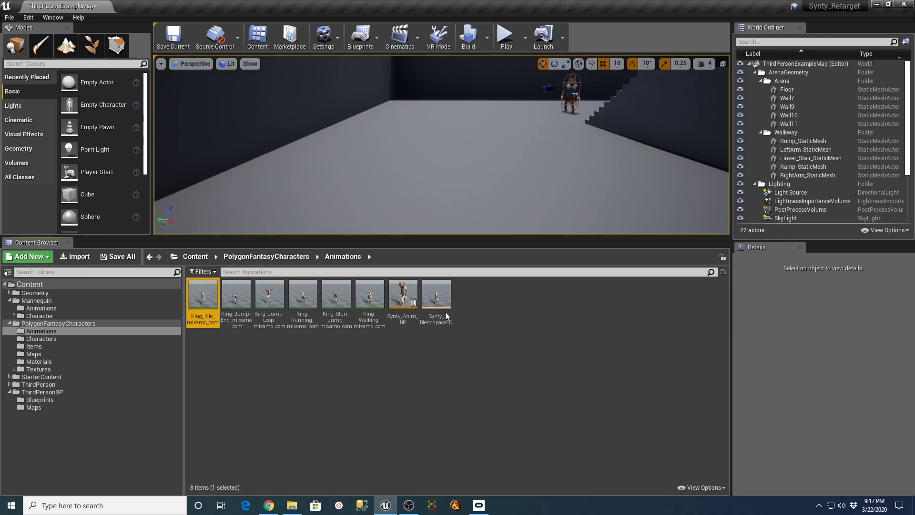
pyautogui.doubleClick(205, 302)
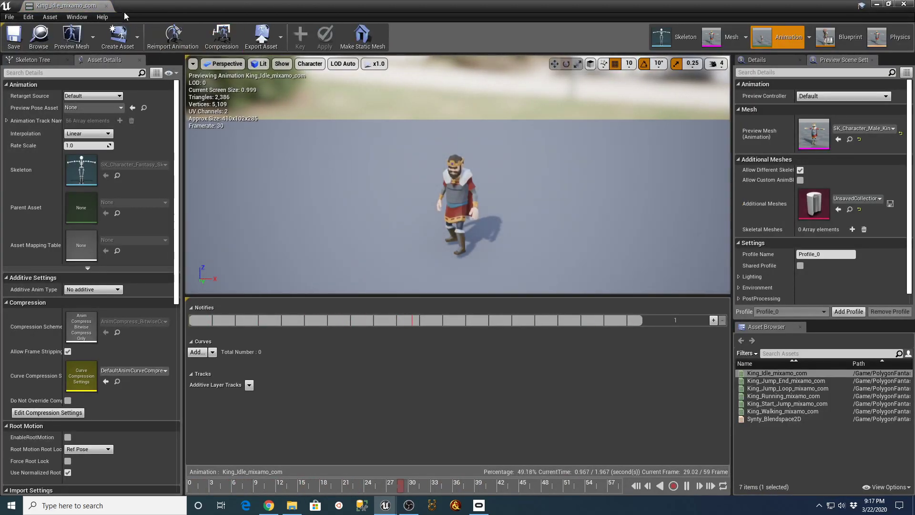
pyautogui.click(107, 6)
pyautogui.doubleClick(237, 295)
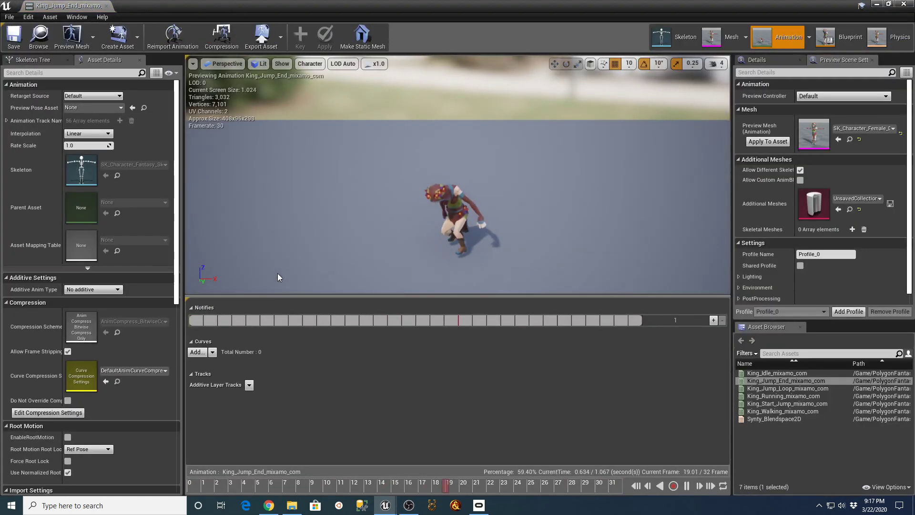
pyautogui.click(106, 6)
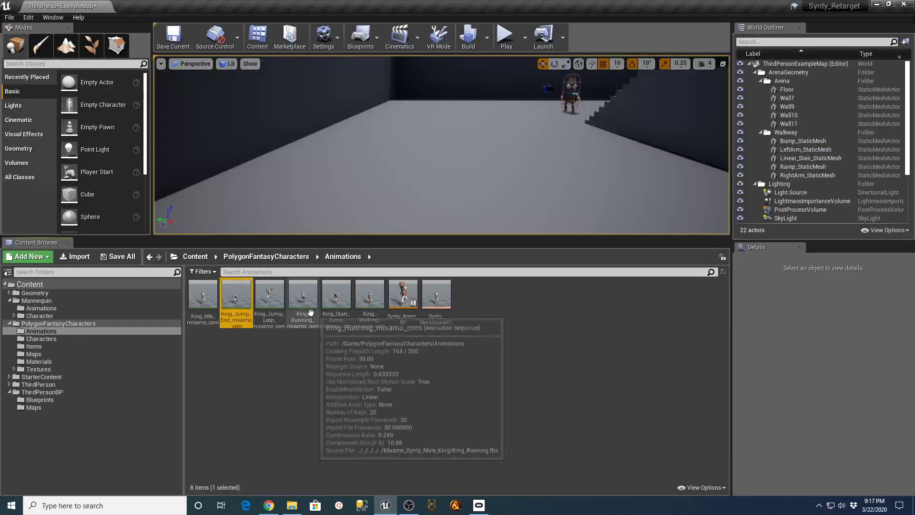
pyautogui.doubleClick(273, 301)
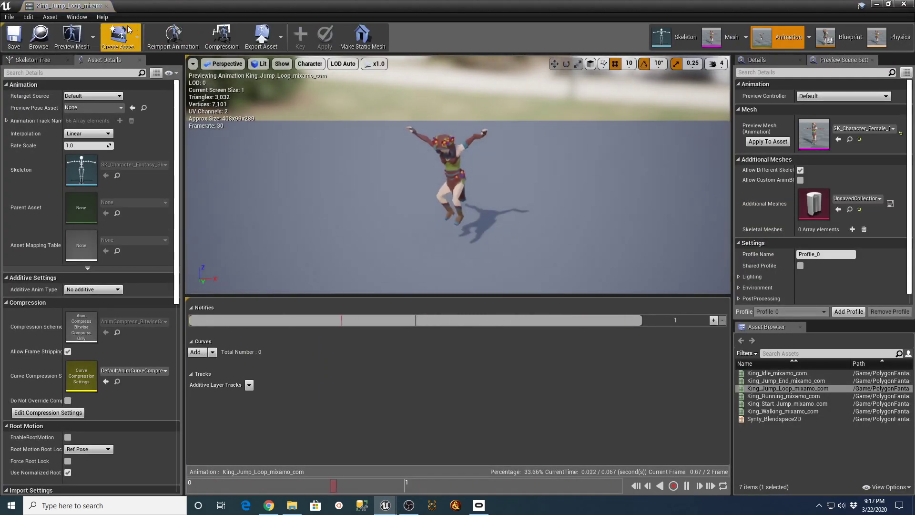
pyautogui.click(106, 6)
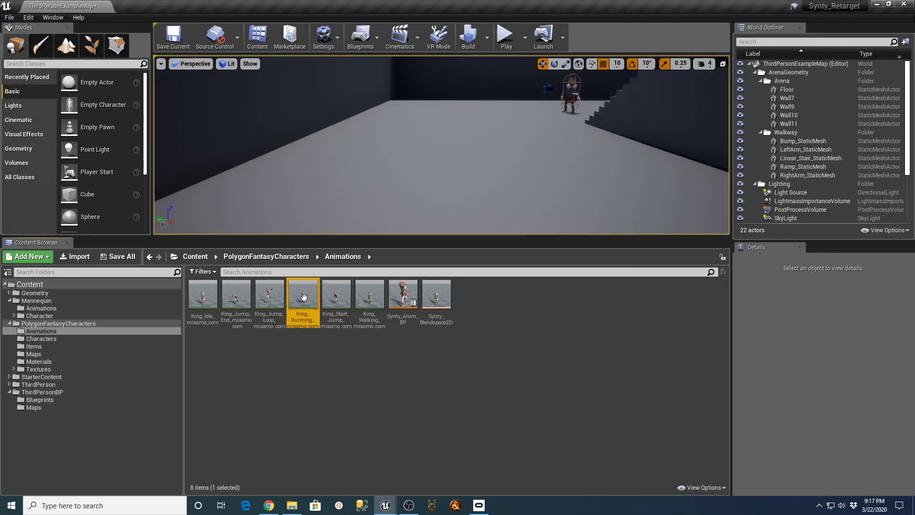
# Step: Preview the King running, start jump and walking animations one after another, closing each one
pyautogui.doubleClick(303, 296)
pyautogui.click(106, 6)
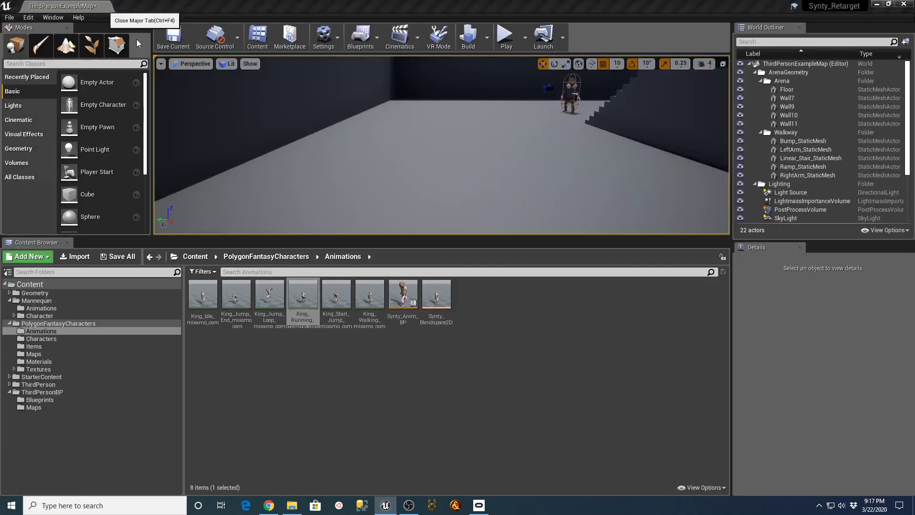
pyautogui.doubleClick(339, 304)
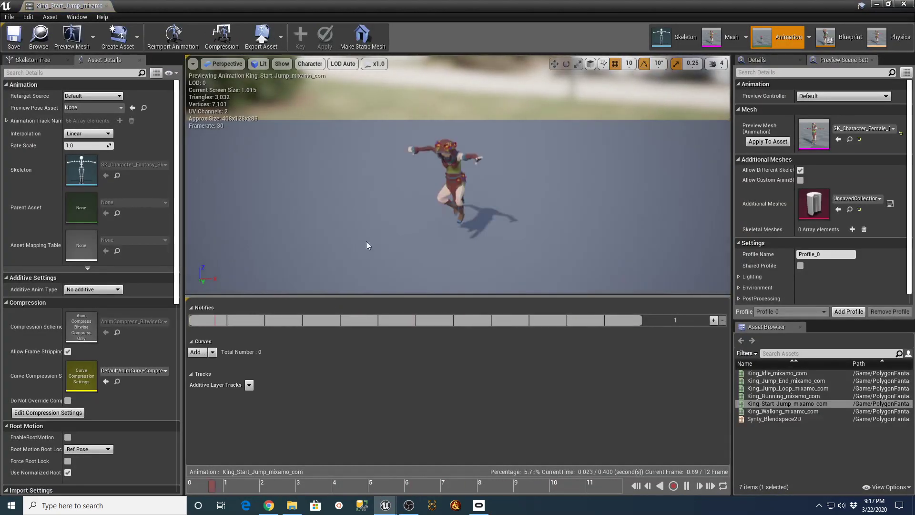
pyautogui.click(106, 6)
pyautogui.doubleClick(373, 306)
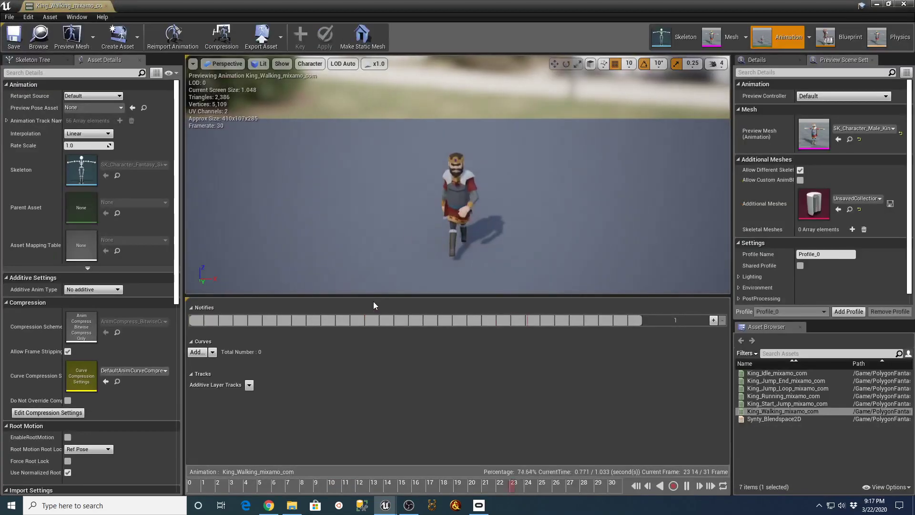
pyautogui.click(105, 5)
# Step: Open the Synty_Anim_BP animation blueprint and show its Default state machine graph with all the states in view
pyautogui.click(411, 292)
pyautogui.doubleClick(411, 293)
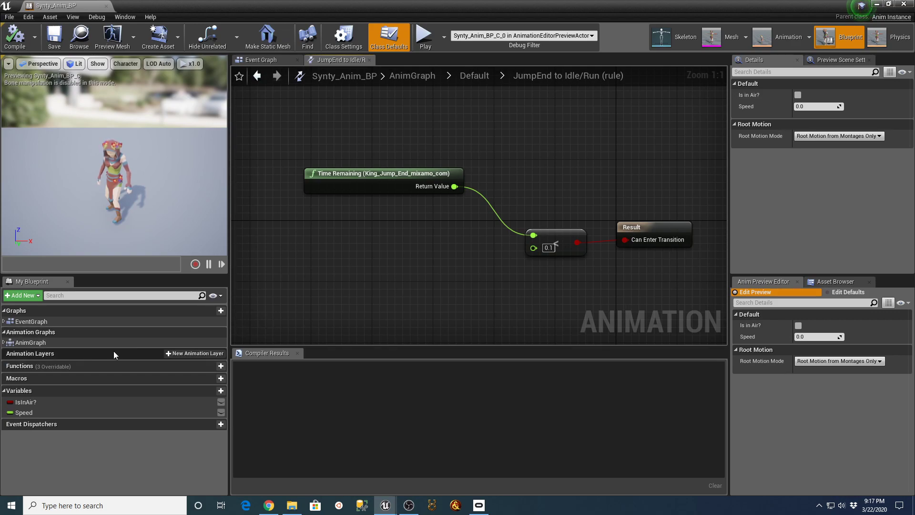
pyautogui.click(4, 343)
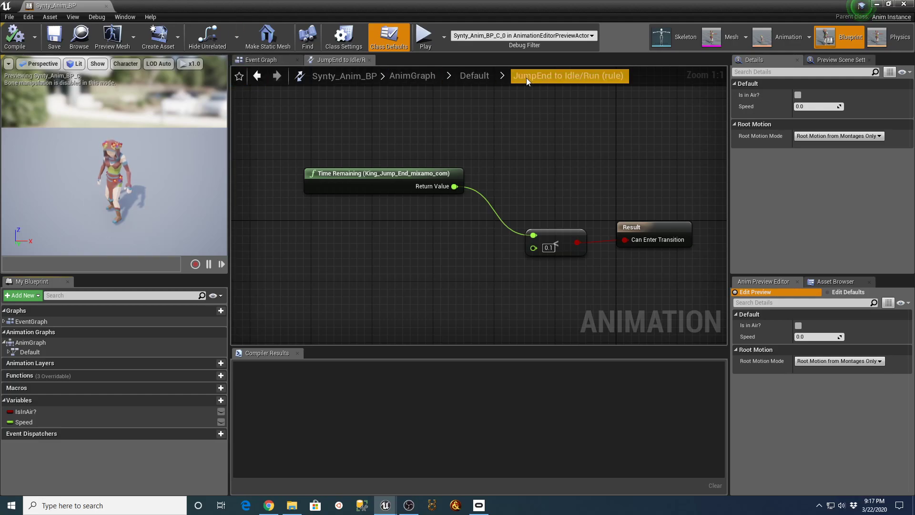
pyautogui.click(479, 76)
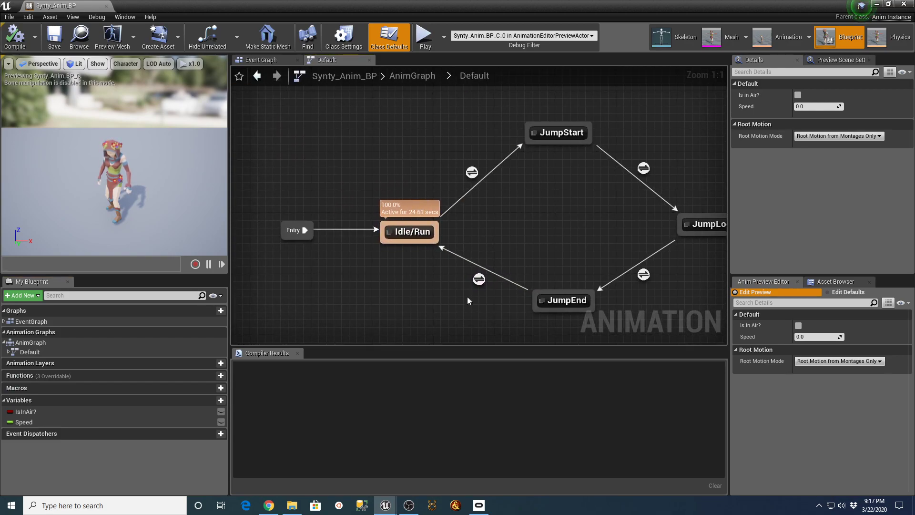
pyautogui.moveTo(576, 204); pyautogui.dragTo(528, 185, button='right')
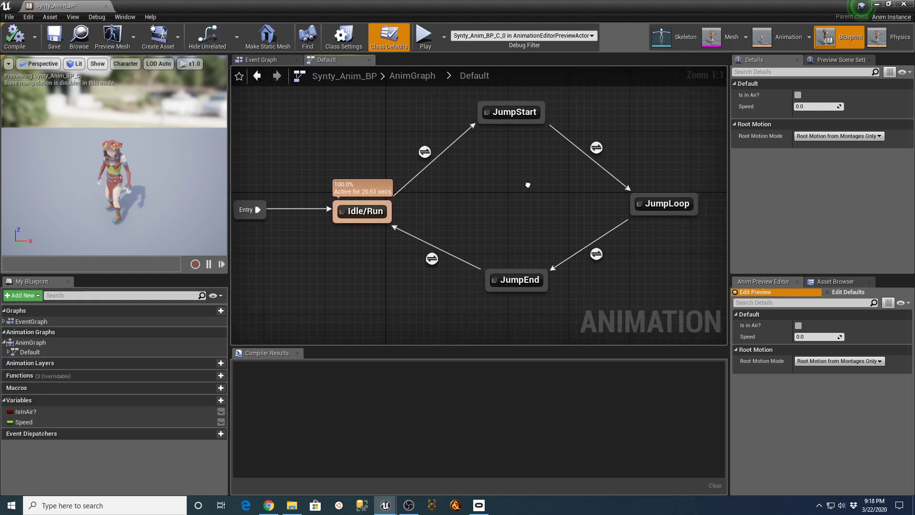
pyautogui.rightClick(424, 152)
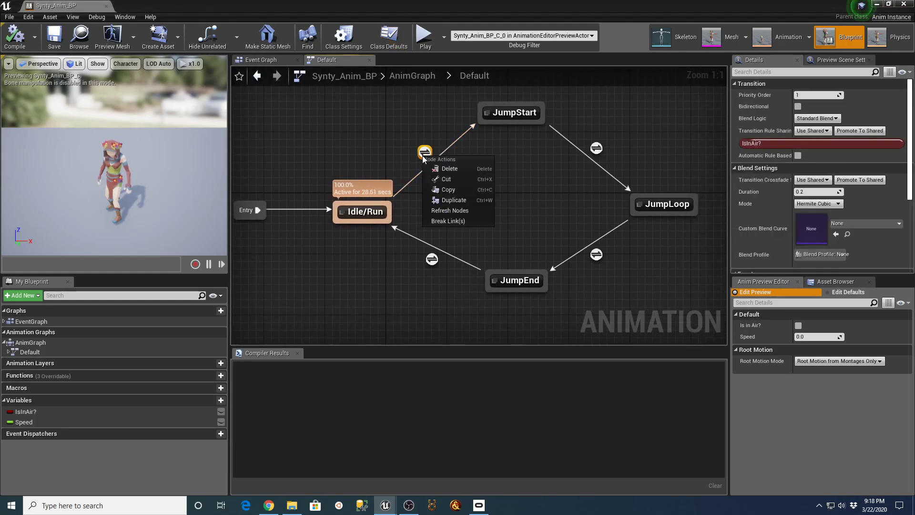
pyautogui.click(380, 132)
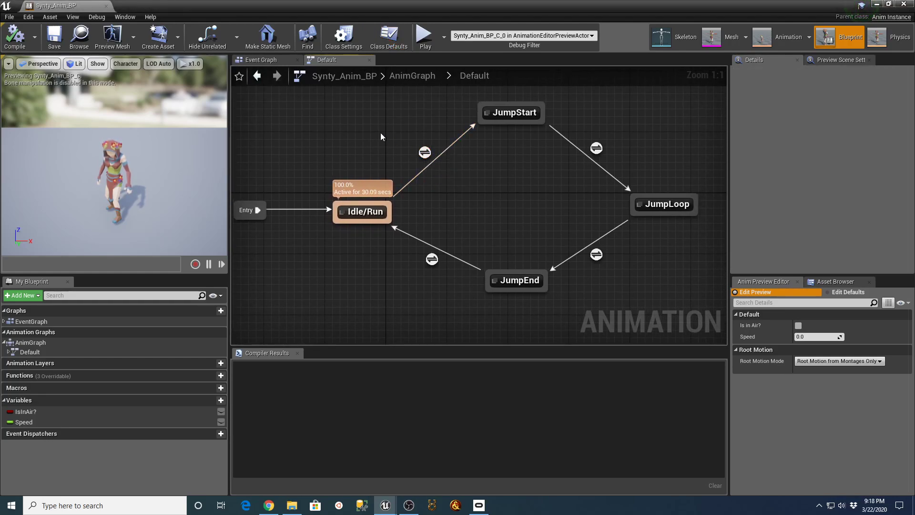
pyautogui.click(425, 152)
pyautogui.rightClick(426, 152)
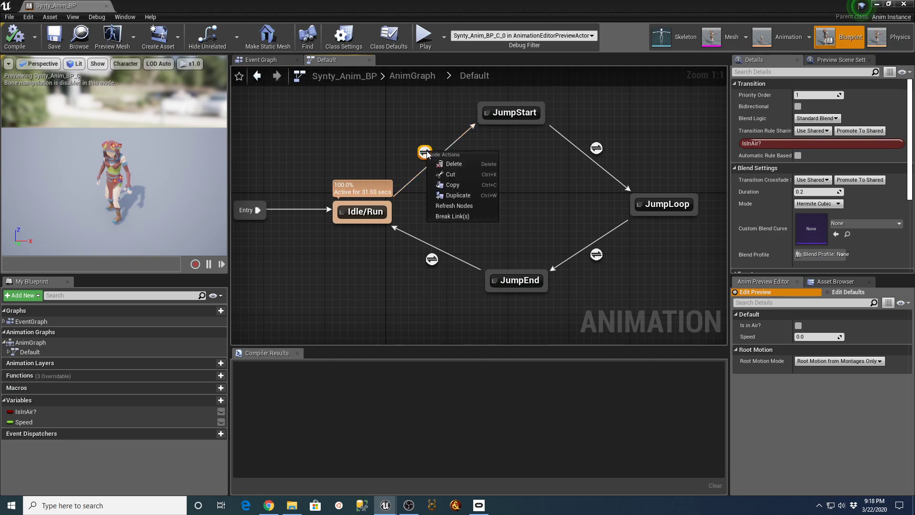
pyautogui.click(404, 136)
pyautogui.rightClick(358, 217)
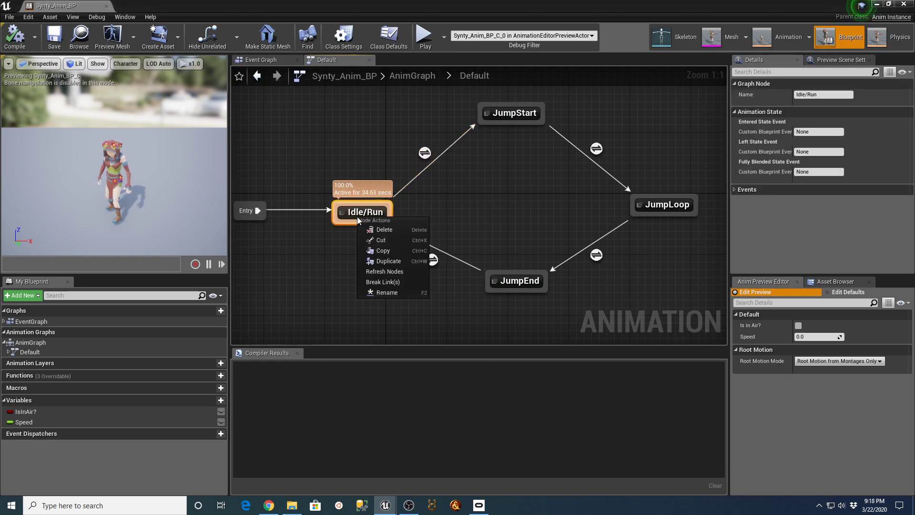
pyautogui.click(475, 183)
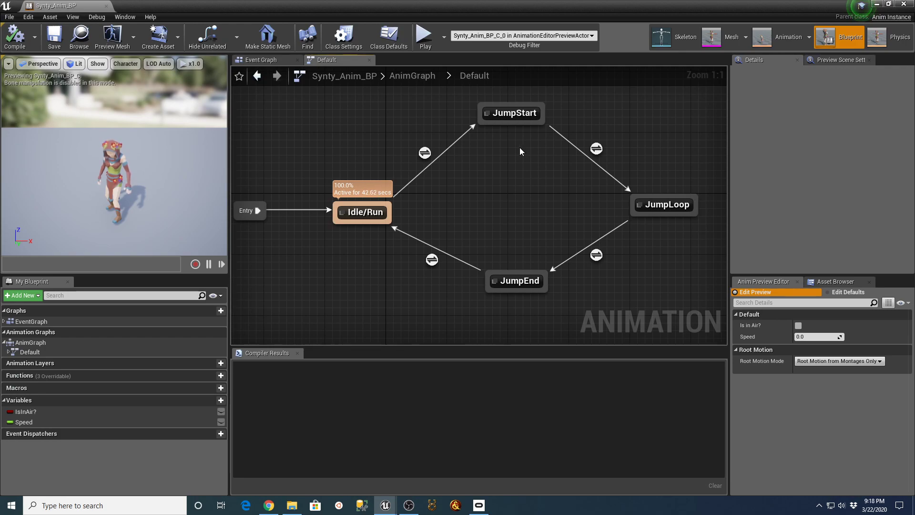
# Step: Start a play session and place the Synty_Anim_BP window, restored to a smaller size, below the game viewport over the content browser
pyautogui.click(426, 38)
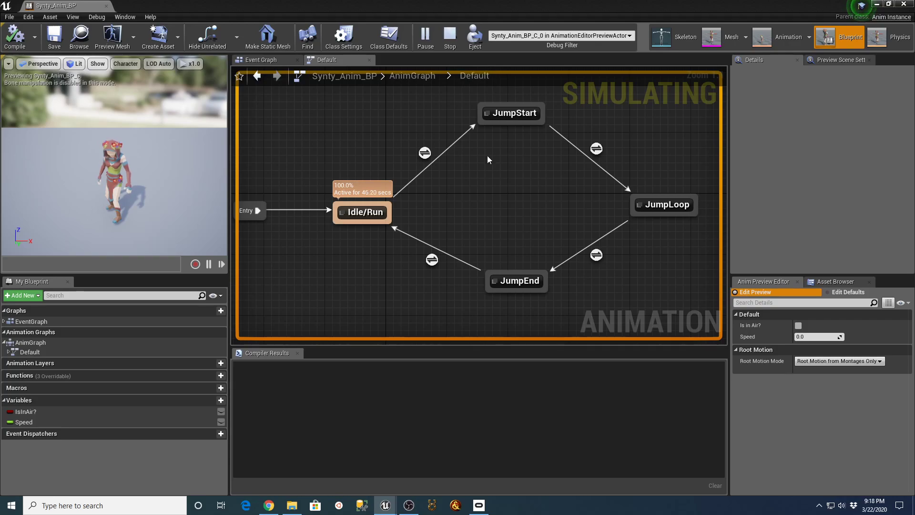
pyautogui.doubleClick(460, 4)
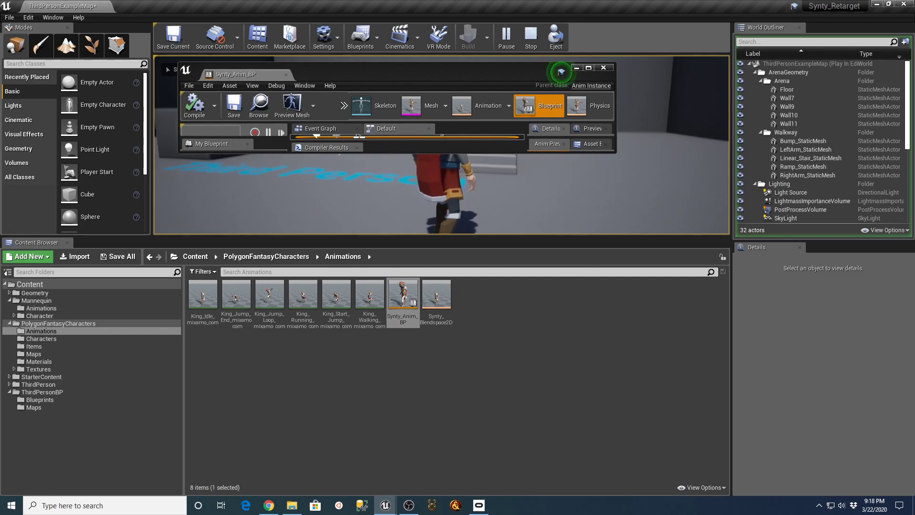
pyautogui.hotkey('alt', 'Tab')
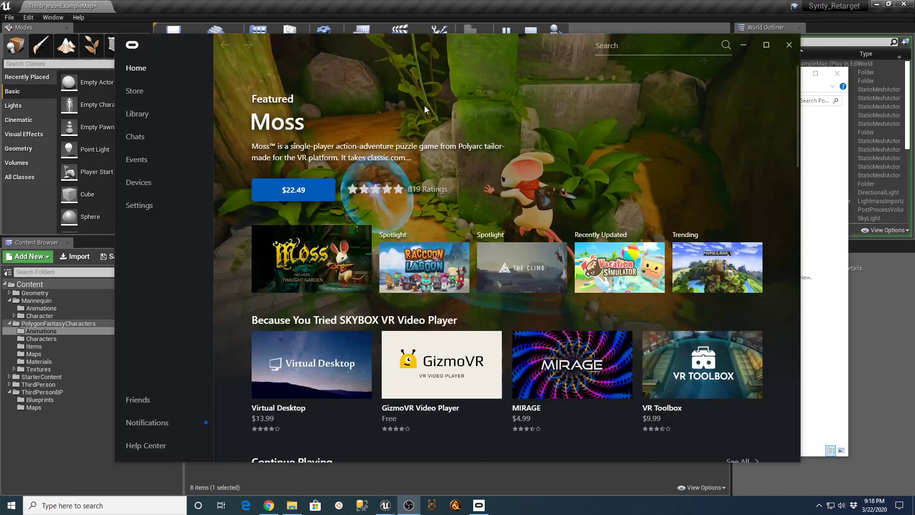
pyautogui.click(744, 45)
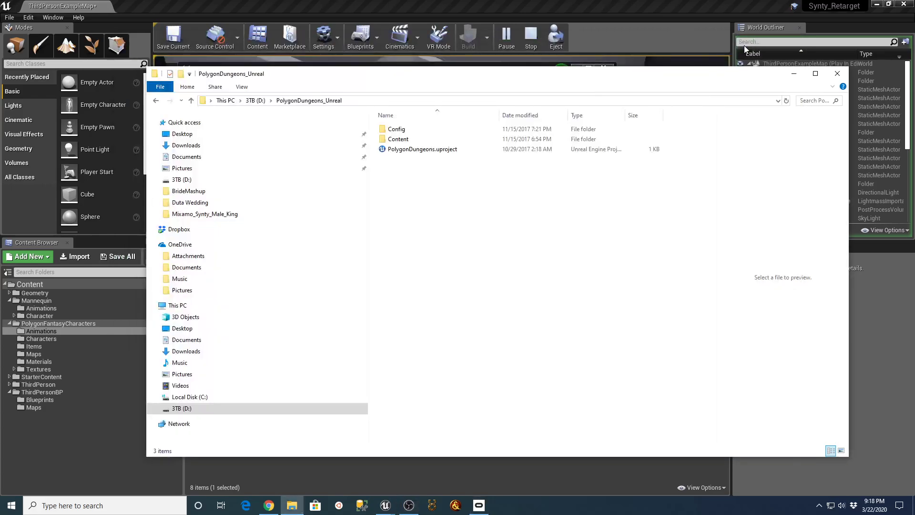
pyautogui.click(793, 74)
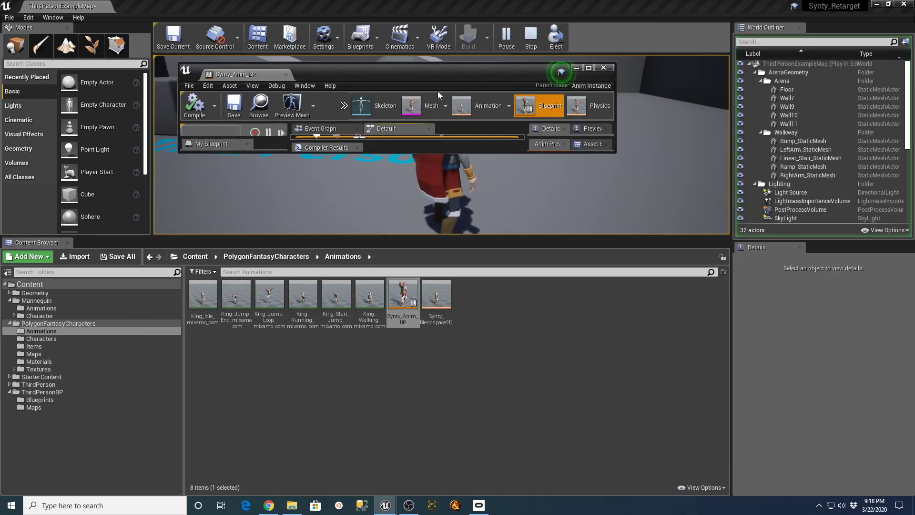
pyautogui.moveTo(433, 73); pyautogui.dragTo(401, 282)
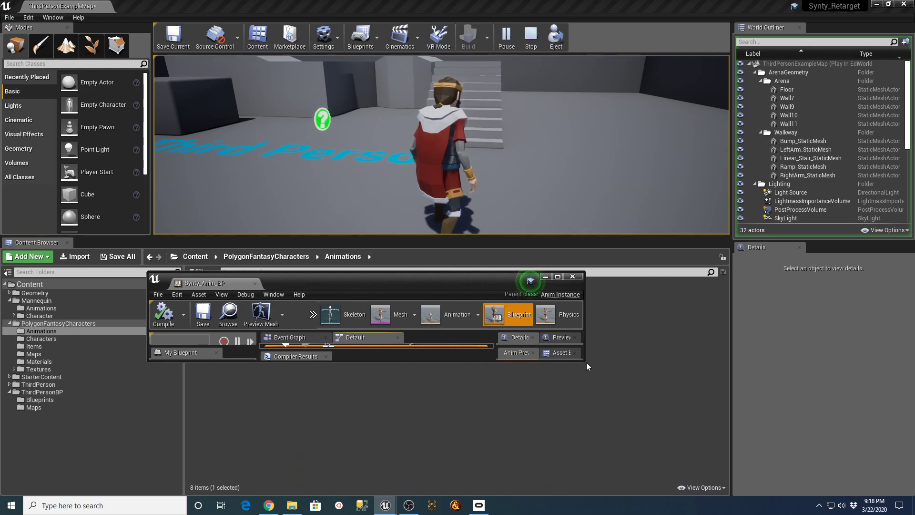
# Step: Resize the Synty_Anim_BP window and move it clear of the game viewport, run the game briefly and end the play session
pyautogui.moveTo(587, 366); pyautogui.dragTo(784, 497)
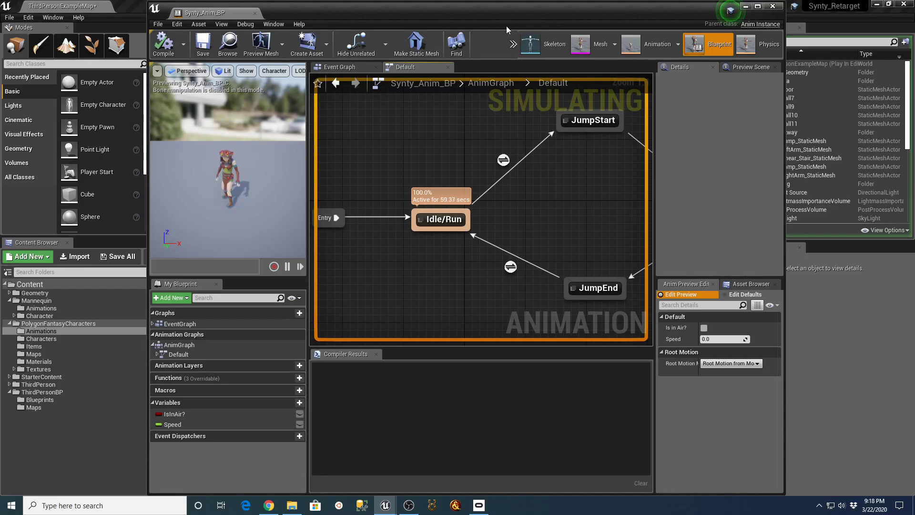
pyautogui.moveTo(430, 12); pyautogui.dragTo(470, 378)
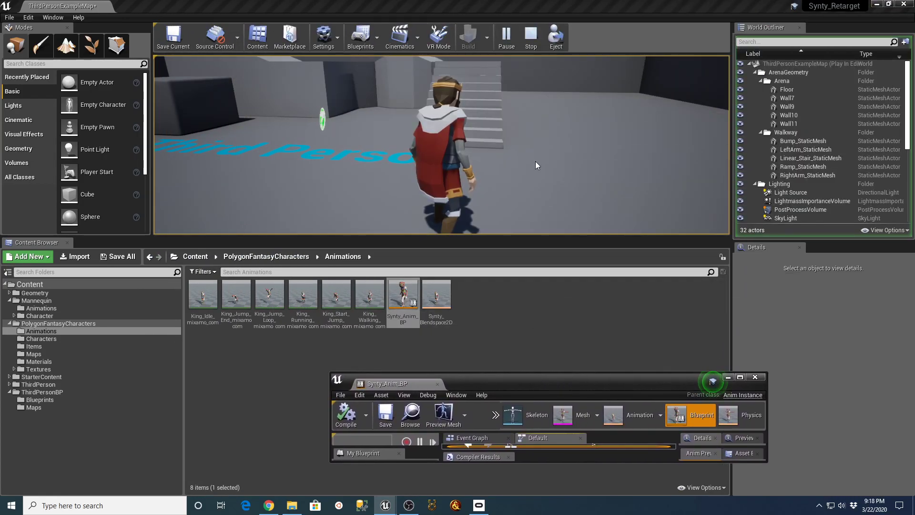
pyautogui.click(529, 200)
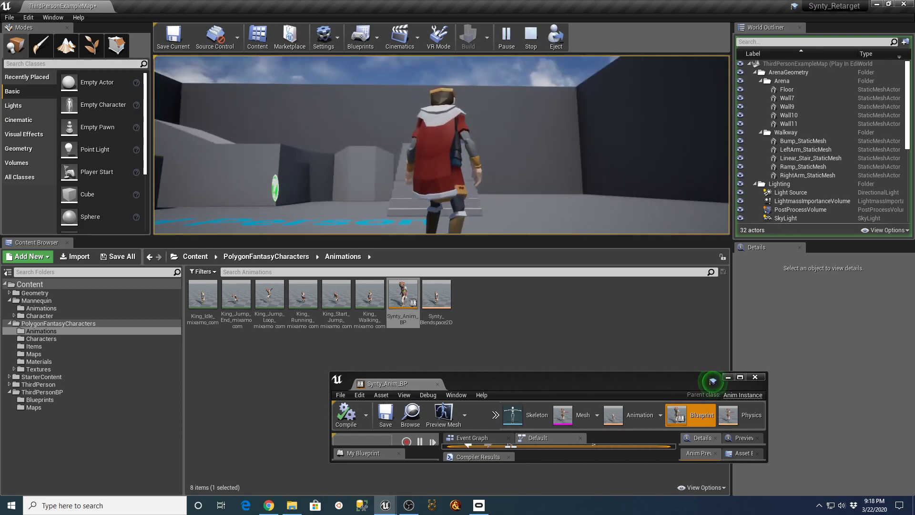
pyautogui.press('Escape')
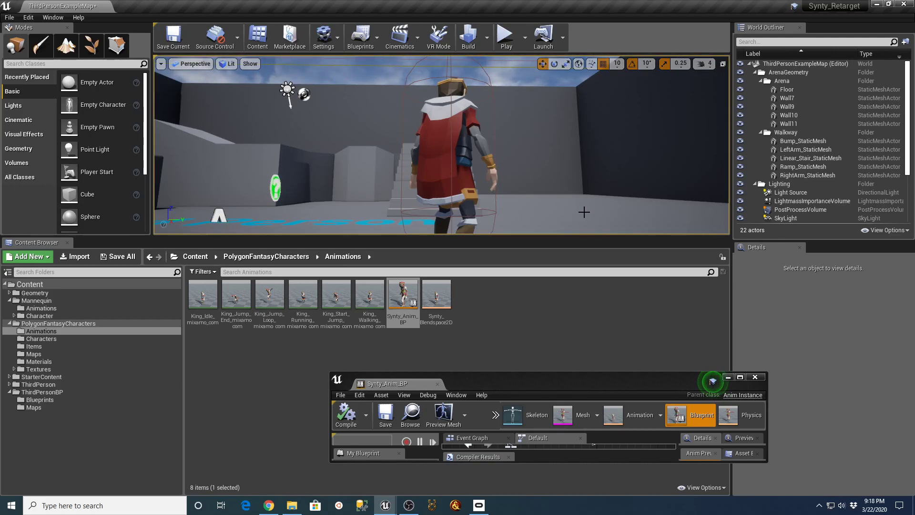
# Step: Maximize the Synty_Anim_BP window, close its Default and Event Graph graphs, and close the animation blueprint
pyautogui.click(739, 377)
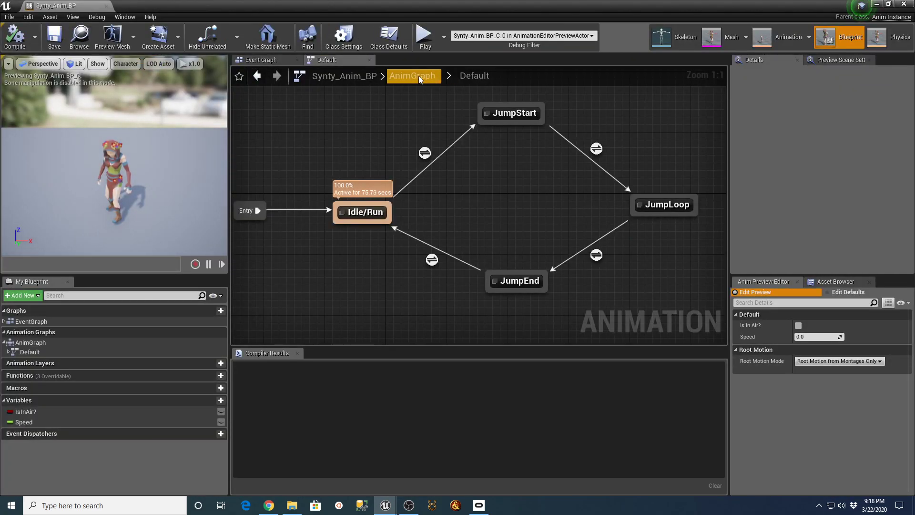
pyautogui.click(370, 60)
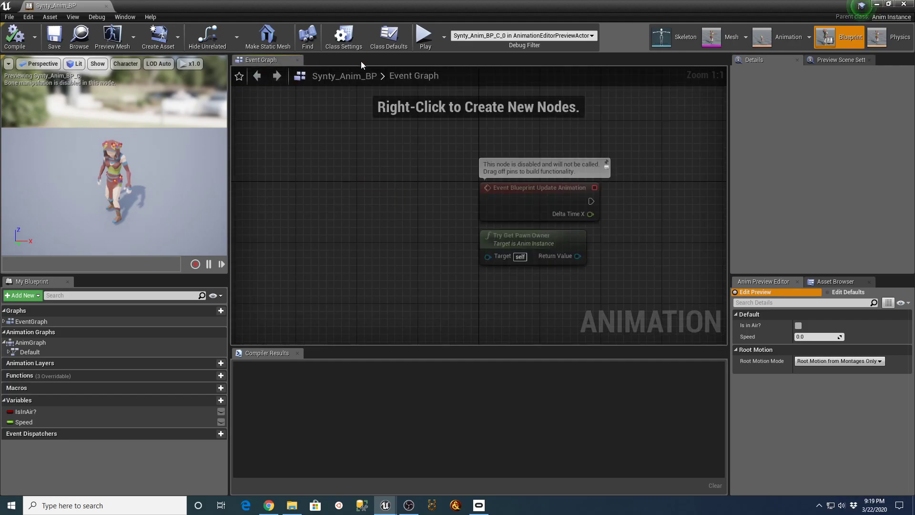
pyautogui.click(297, 60)
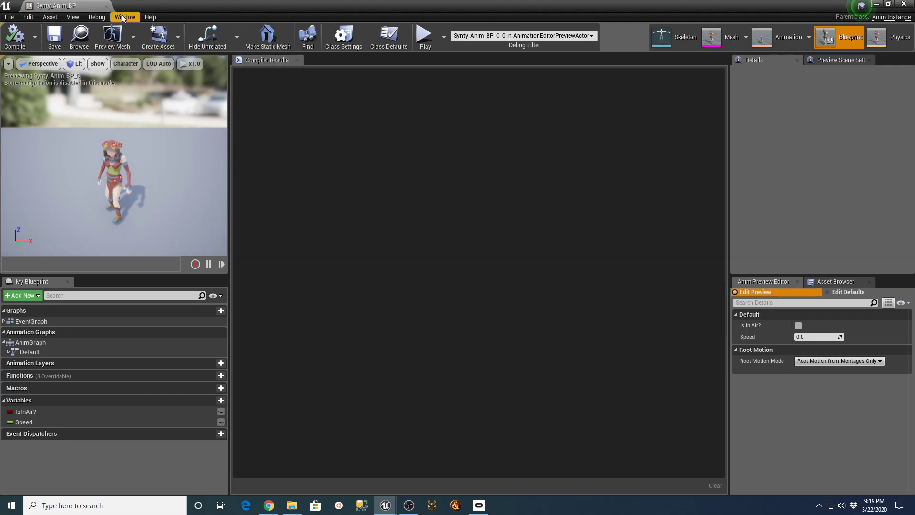
pyautogui.click(105, 5)
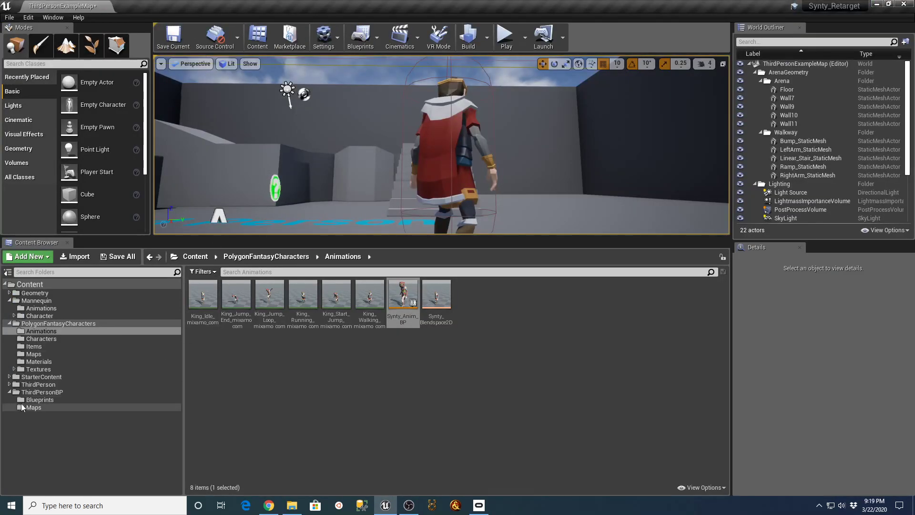
# Step: Open the ThirdPersonCharacter blueprint from ThirdPersonBP Blueprints, review the Mesh component's settings and 3D preview, and close it
pyautogui.click(31, 392)
pyautogui.click(32, 399)
pyautogui.doubleClick(203, 295)
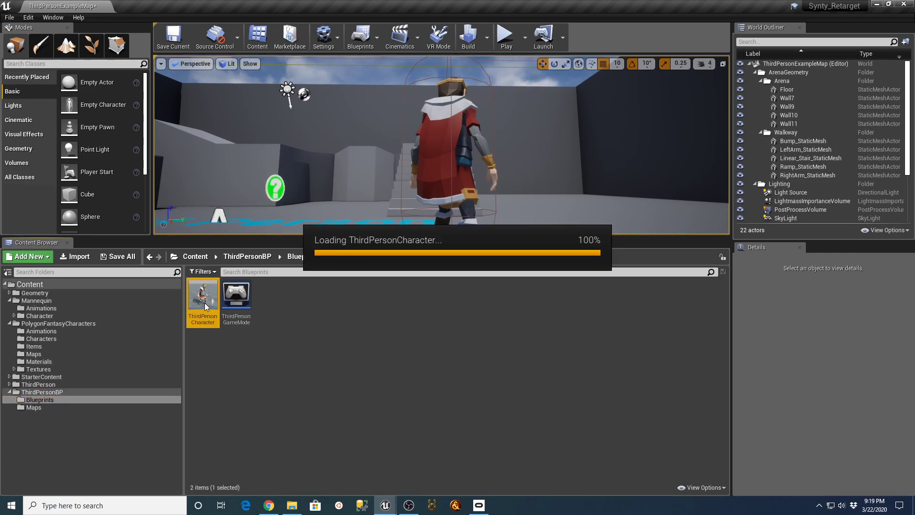
pyautogui.scroll(-4, 541, 368)
pyautogui.scroll(2, 407, 275)
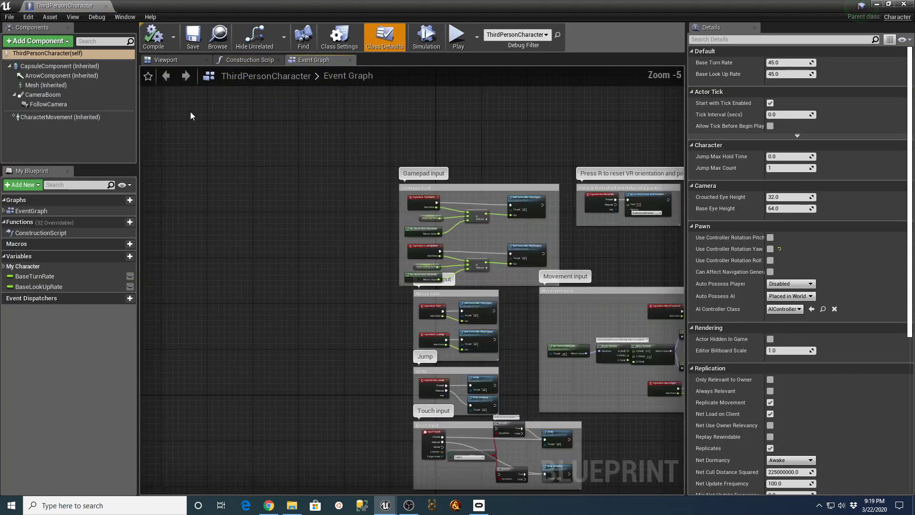
pyautogui.click(46, 85)
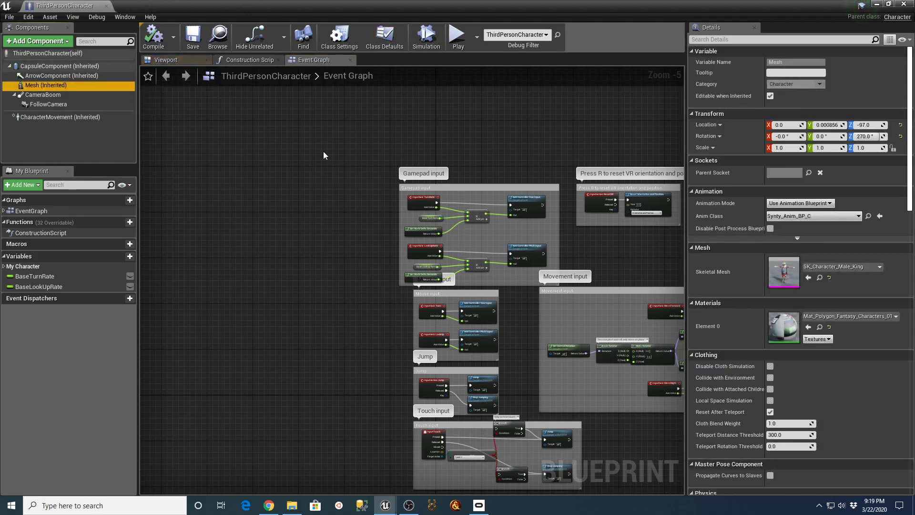
pyautogui.click(172, 60)
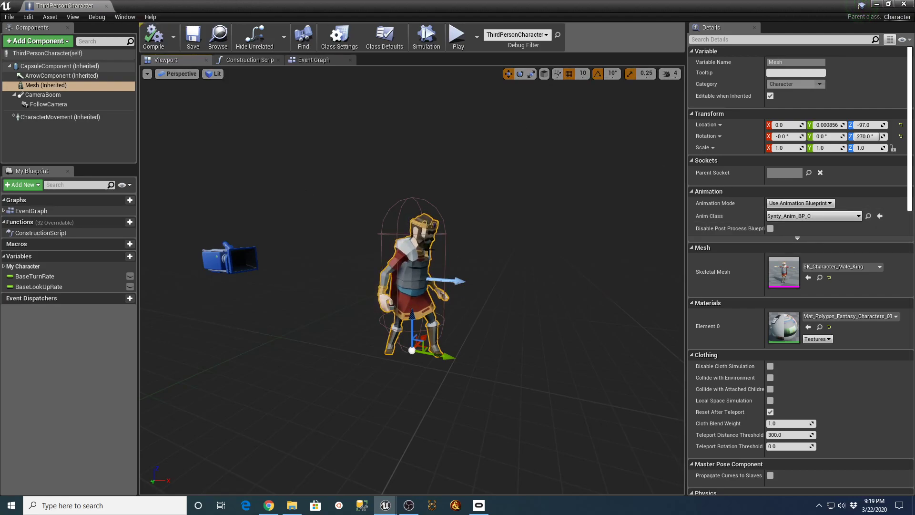
pyautogui.click(108, 10)
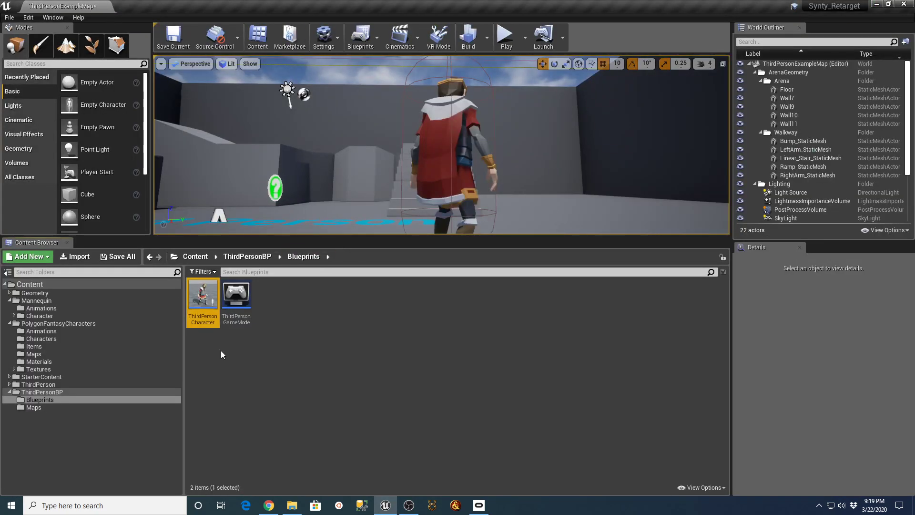
# Step: Open Synty_Anim_BP from the PolygonFantasyCharacters Animations folder, examine its Default state machine with all states in view, and close it
pyautogui.click(40, 332)
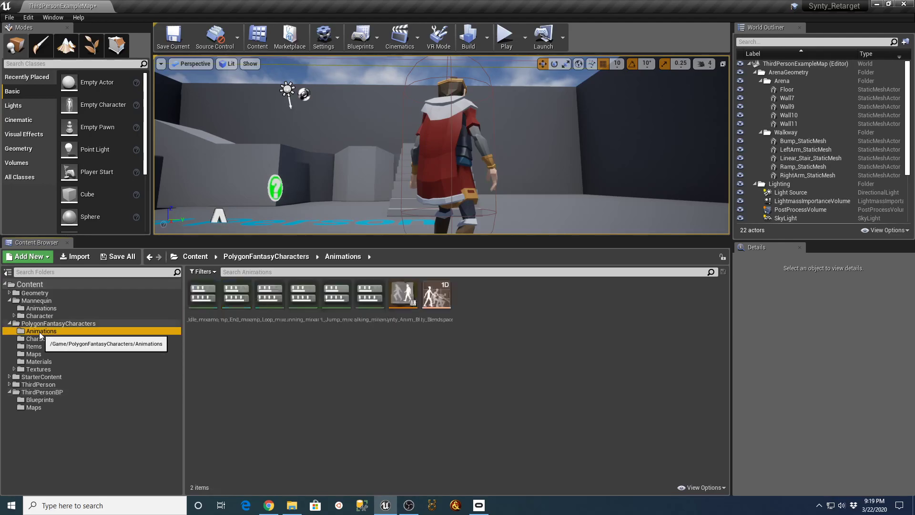
pyautogui.click(403, 307)
pyautogui.doubleClick(405, 320)
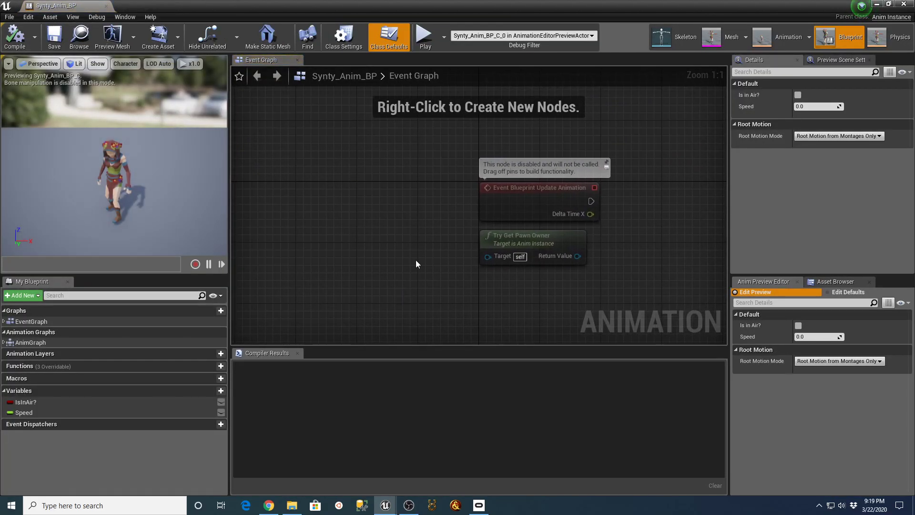
pyautogui.click(5, 343)
pyautogui.doubleClick(29, 352)
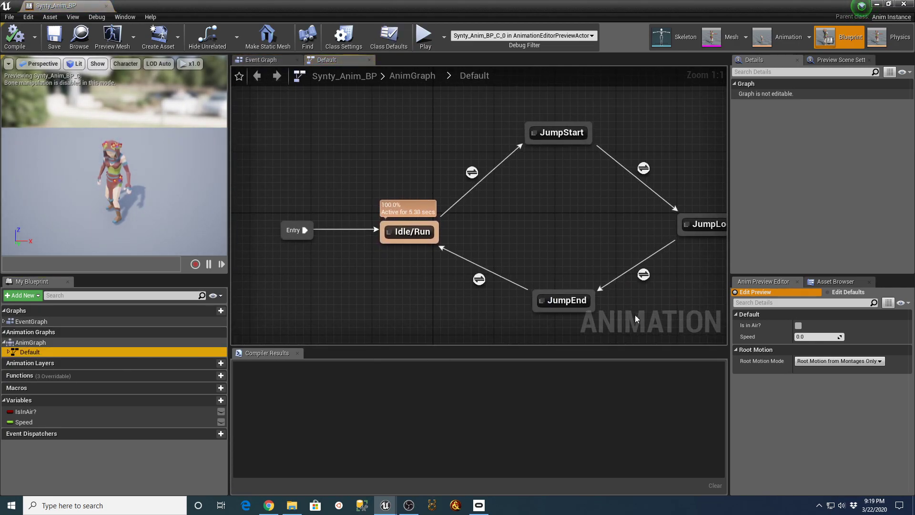
pyautogui.moveTo(695, 277); pyautogui.dragTo(642, 232, button='right')
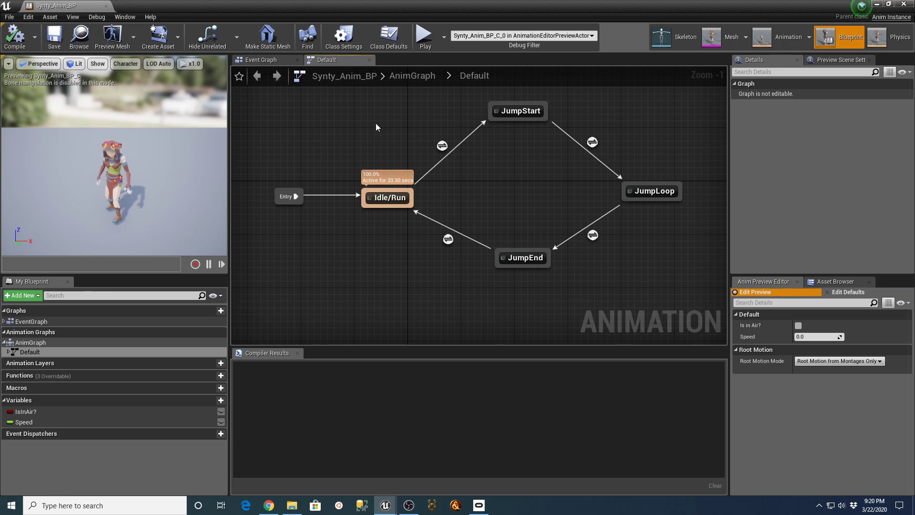
pyautogui.click(106, 6)
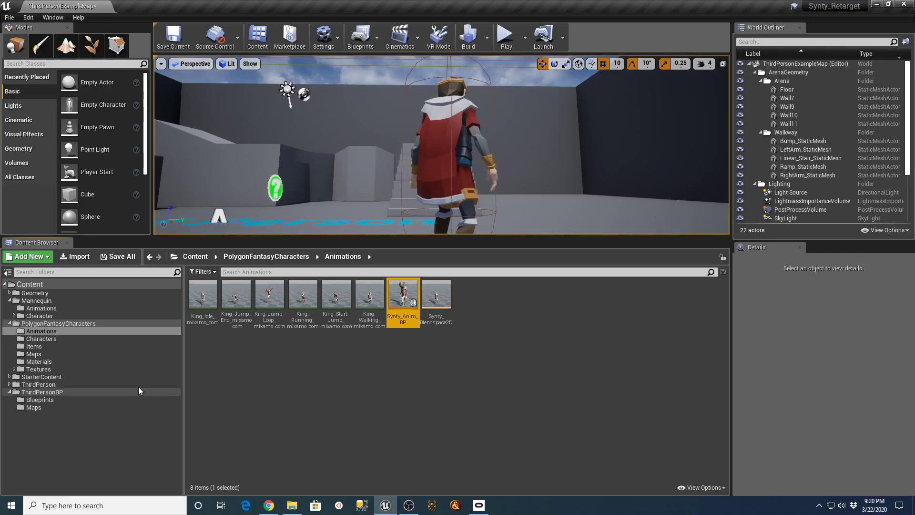
# Step: Reopen the ThirdPersonCharacter blueprint and set the Mesh component's Anim Class to ThirdPerson_AnimBP
pyautogui.click(40, 399)
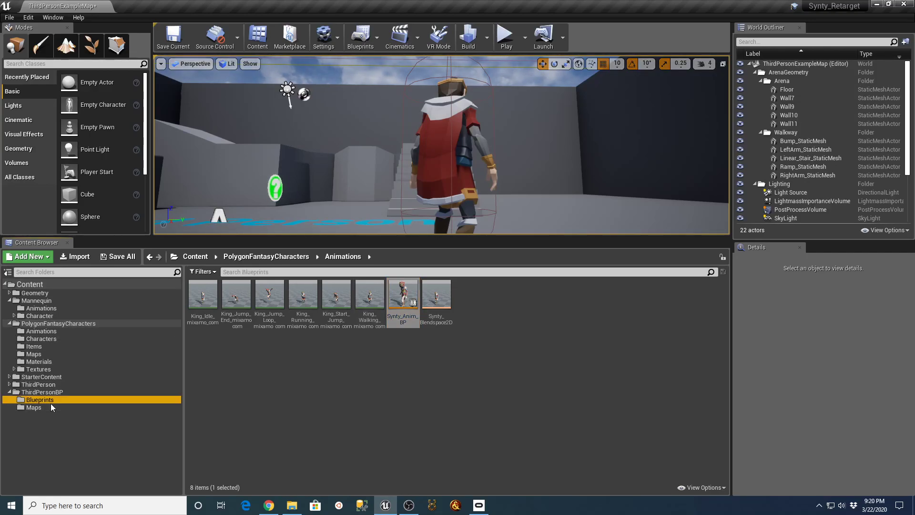
pyautogui.doubleClick(203, 294)
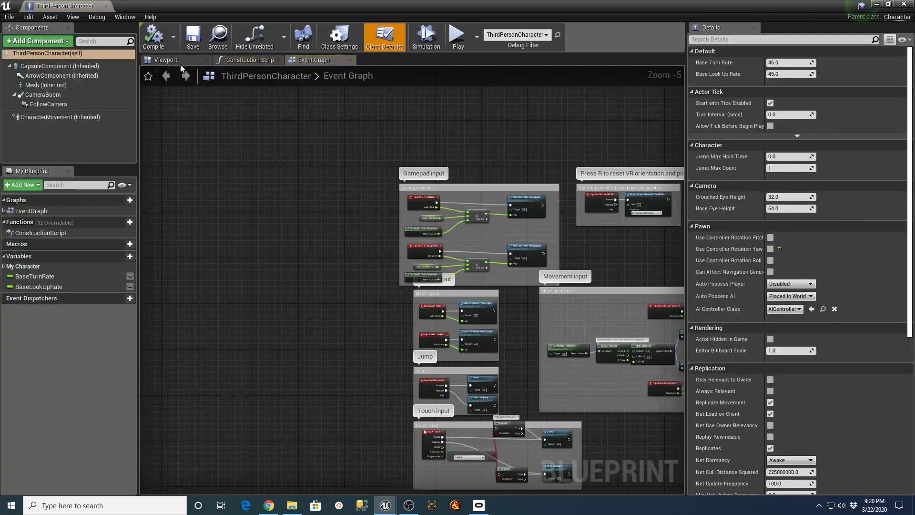
pyautogui.click(173, 60)
pyautogui.click(44, 85)
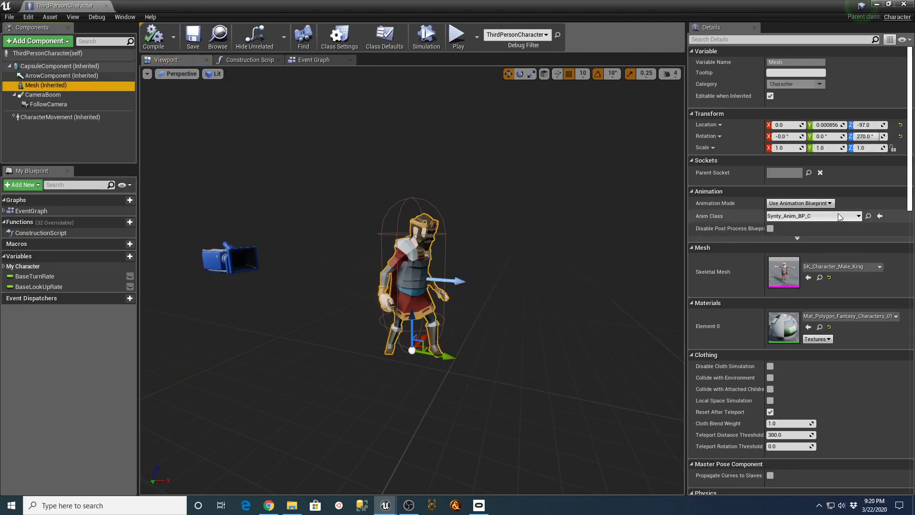
pyautogui.click(859, 216)
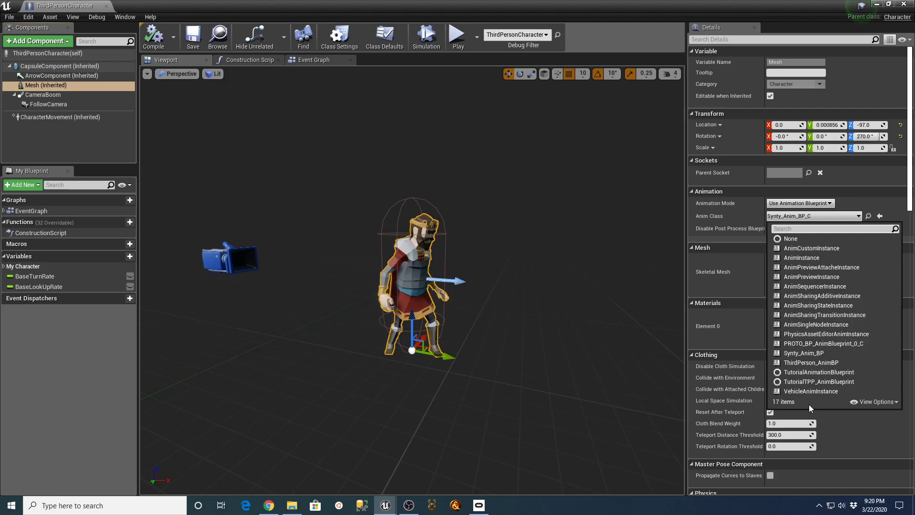
pyautogui.click(801, 363)
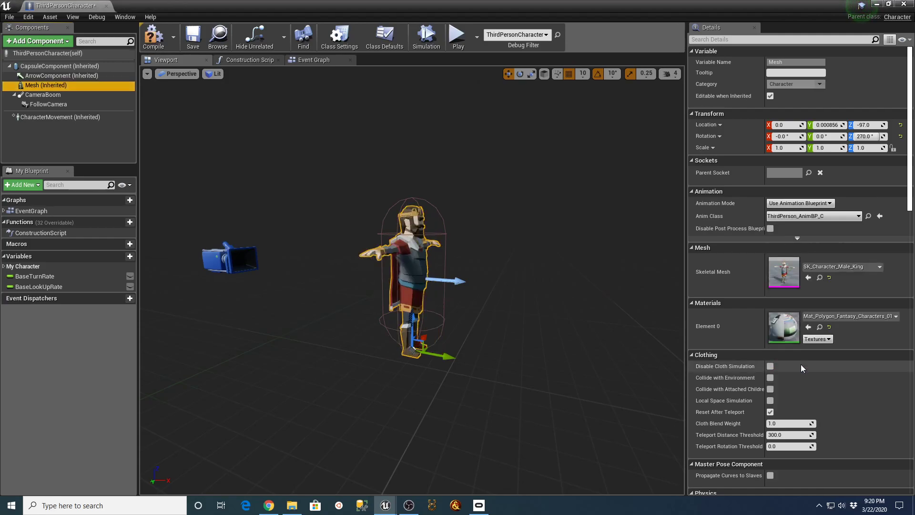
# Step: Set the Mesh component's Skeletal Mesh to SK_Mannequin, and save and close the ThirdPersonCharacter blueprint
pyautogui.click(879, 266)
pyautogui.scroll(-1, 839, 419)
pyautogui.click(810, 455)
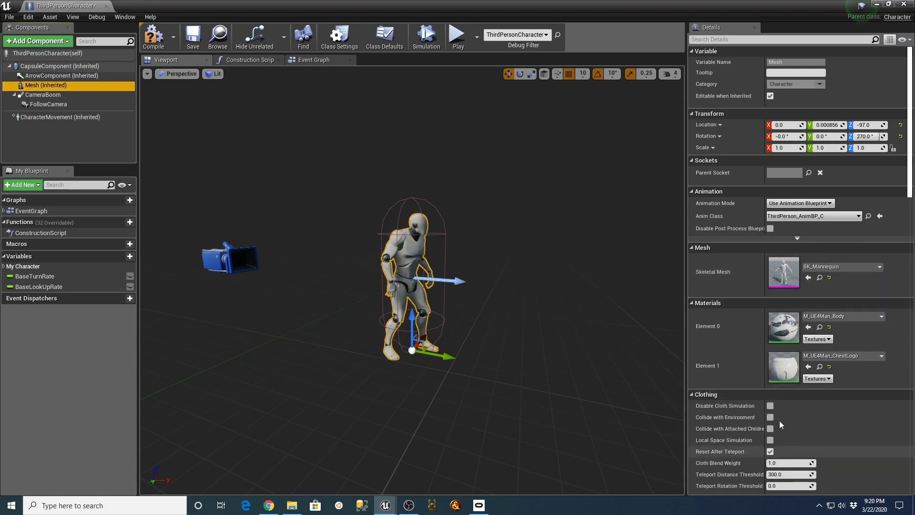
pyautogui.click(193, 44)
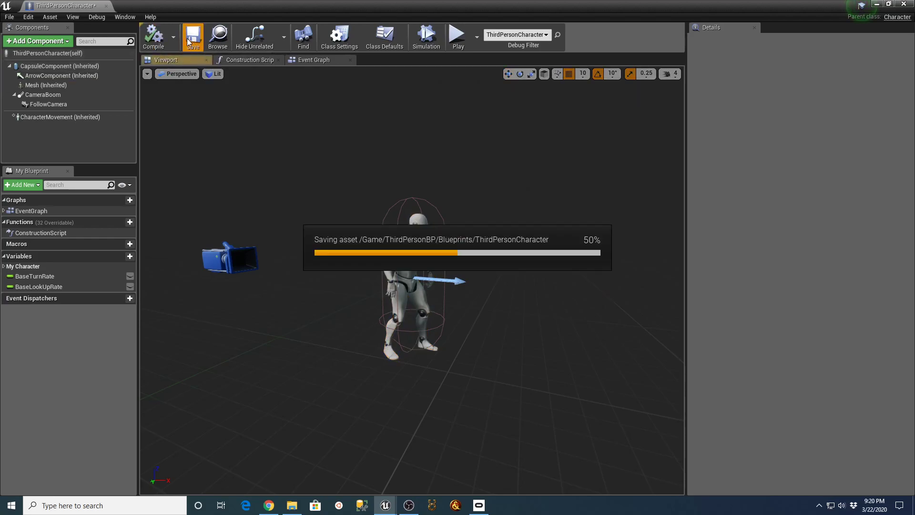
pyautogui.click(105, 6)
# Step: Play the level in an enlarged viewport, run and jump with the mannequin character, and end the play session
pyautogui.click(510, 51)
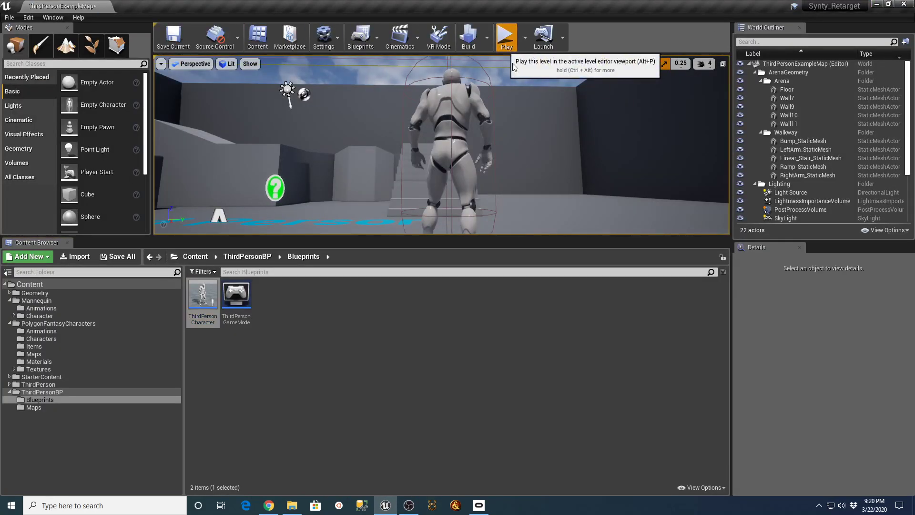
pyautogui.moveTo(551, 236); pyautogui.dragTo(554, 328)
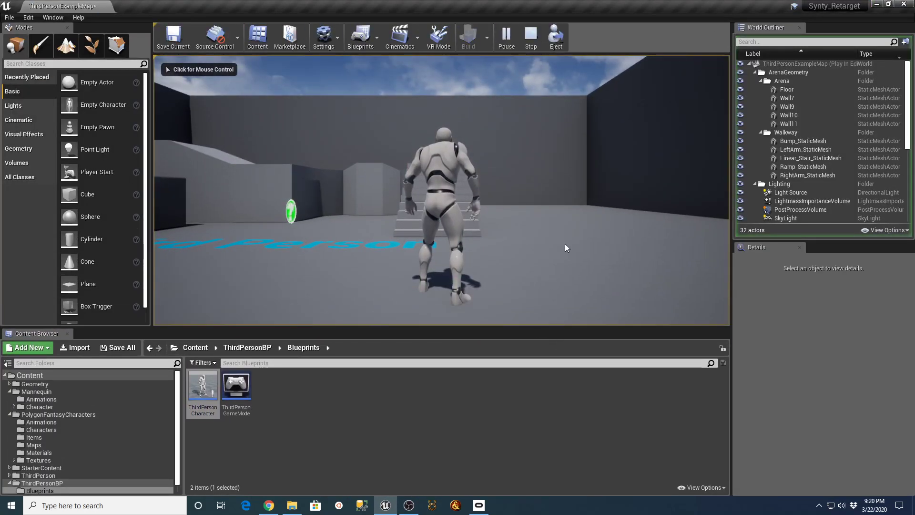
pyautogui.press('w')
pyautogui.press('space')
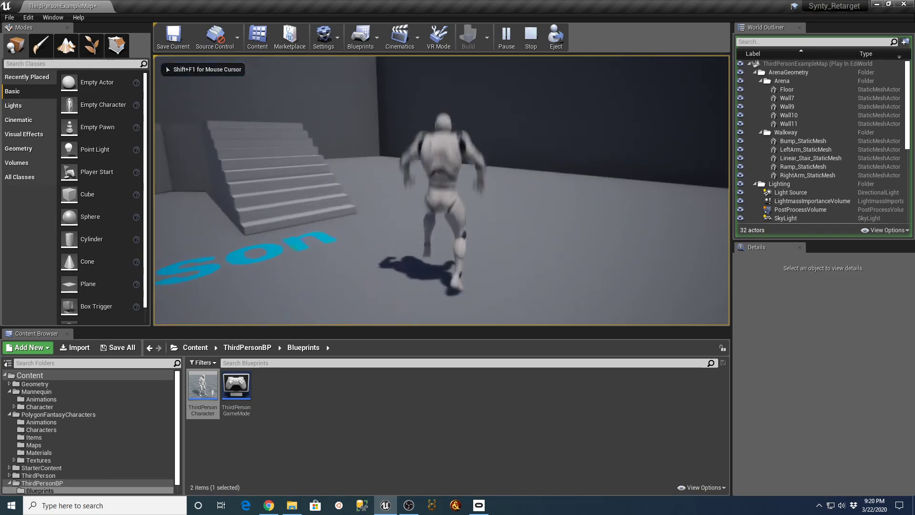
pyautogui.press('space')
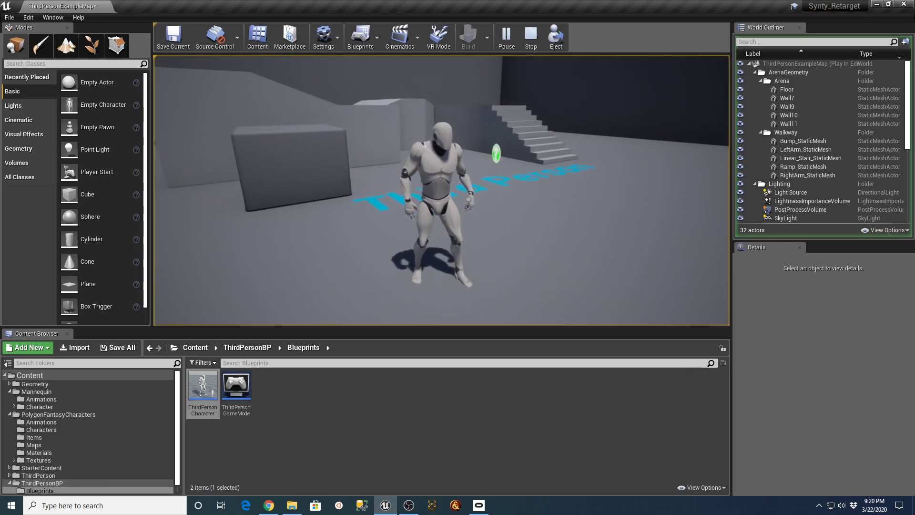
pyautogui.press('Escape')
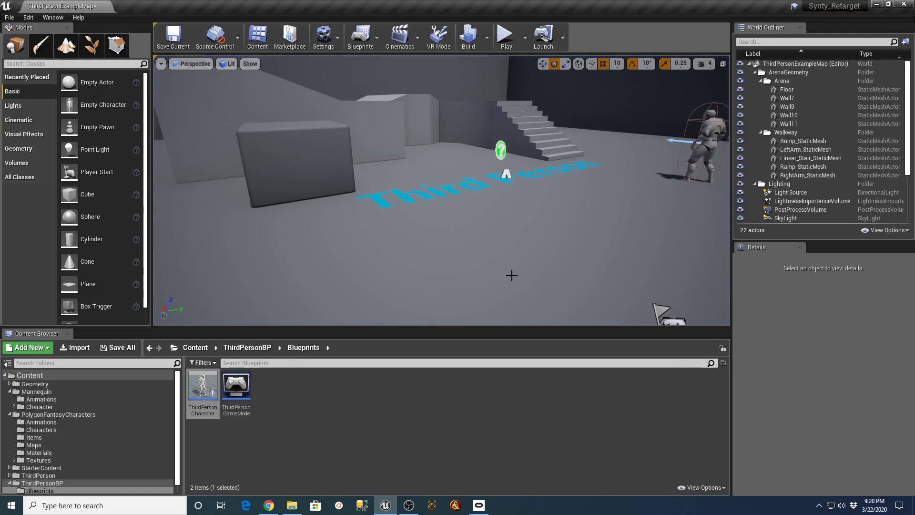
pyautogui.scroll(-4, 511, 274)
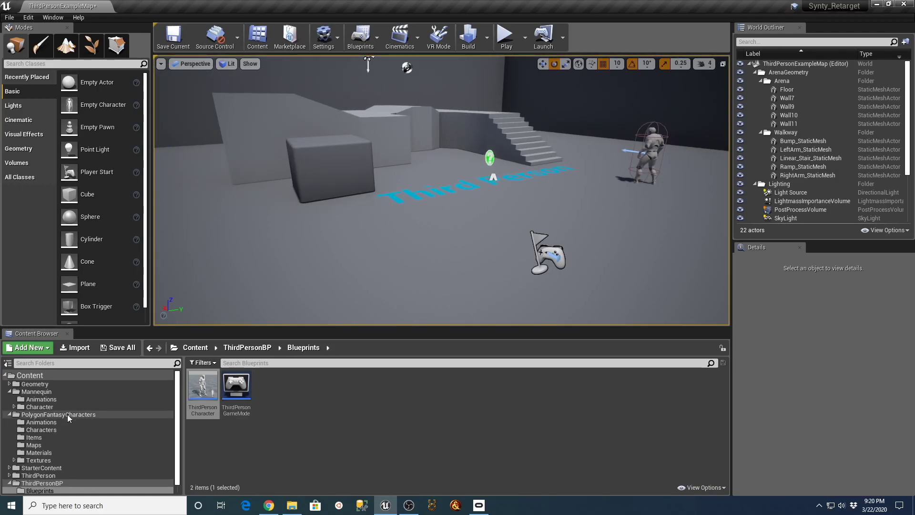
# Step: Open ThirdPerson_AnimBP from the Mannequin Animations folder and examine the Event Blueprint Update Animation node and its PawnOwner check
pyautogui.click(41, 399)
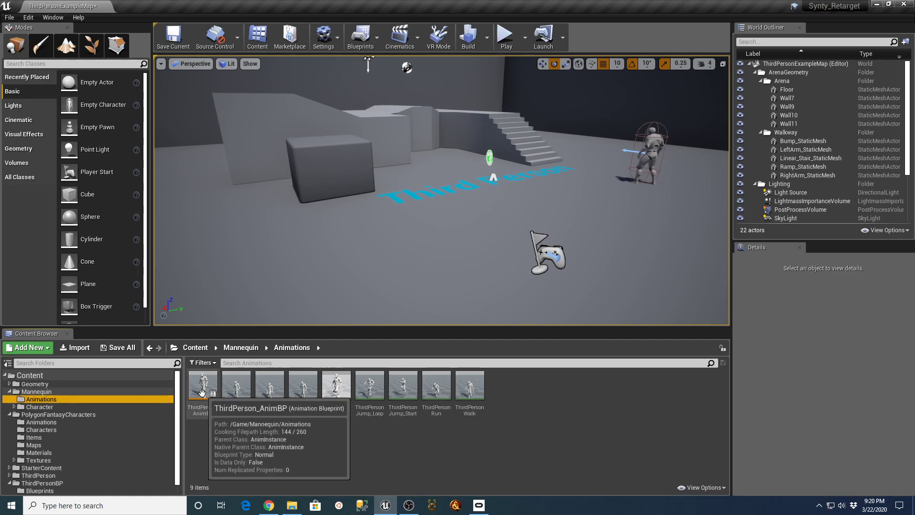
pyautogui.doubleClick(204, 388)
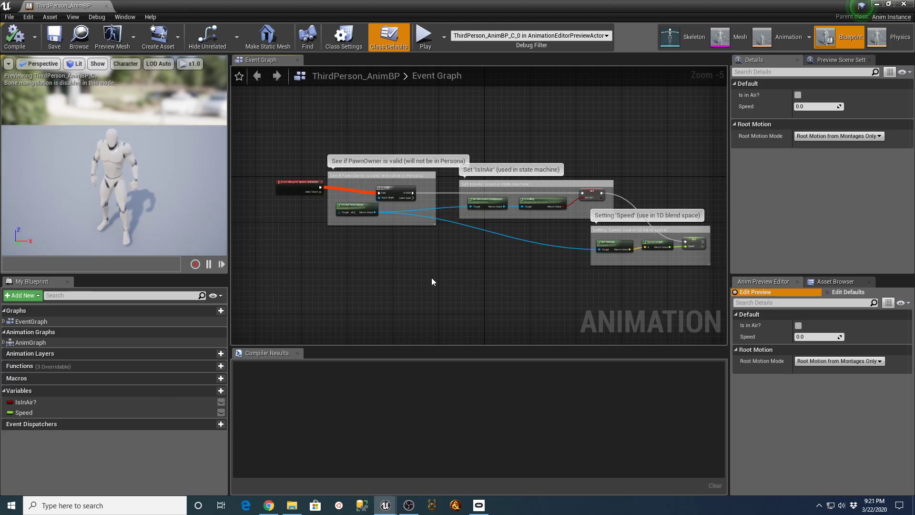
pyautogui.click(4, 321)
pyautogui.doubleClick(53, 330)
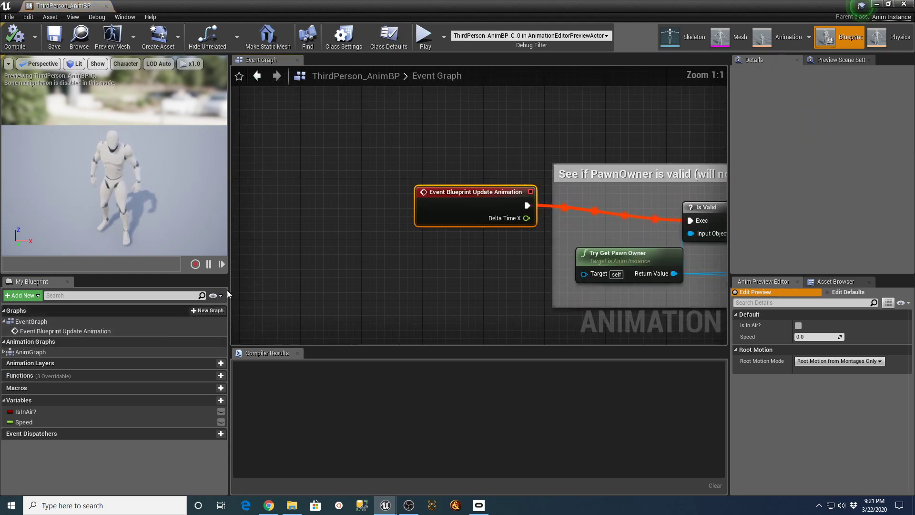
pyautogui.moveTo(566, 125); pyautogui.dragTo(387, 109, button='right')
pyautogui.scroll(-2, 392, 113)
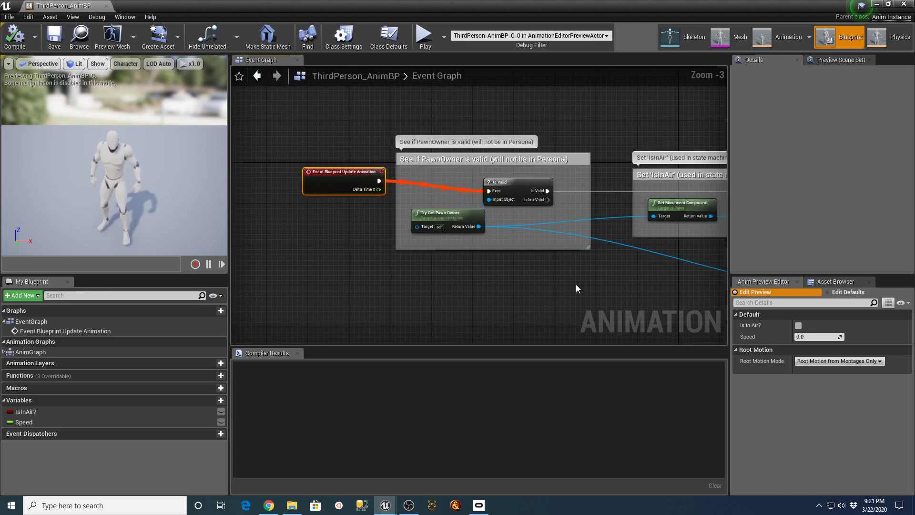
# Step: Select and copy all the Event Graph nodes in ThirdPerson_AnimBP, including the three comment groups, and close the blueprint
pyautogui.scroll(-3, 575, 284)
pyautogui.scroll(-1, 484, 284)
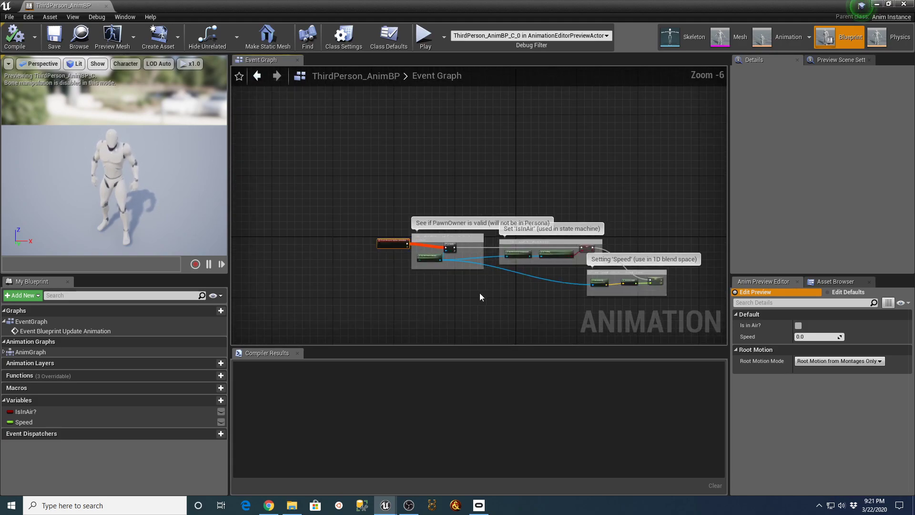
pyautogui.moveTo(511, 315); pyautogui.dragTo(626, 308)
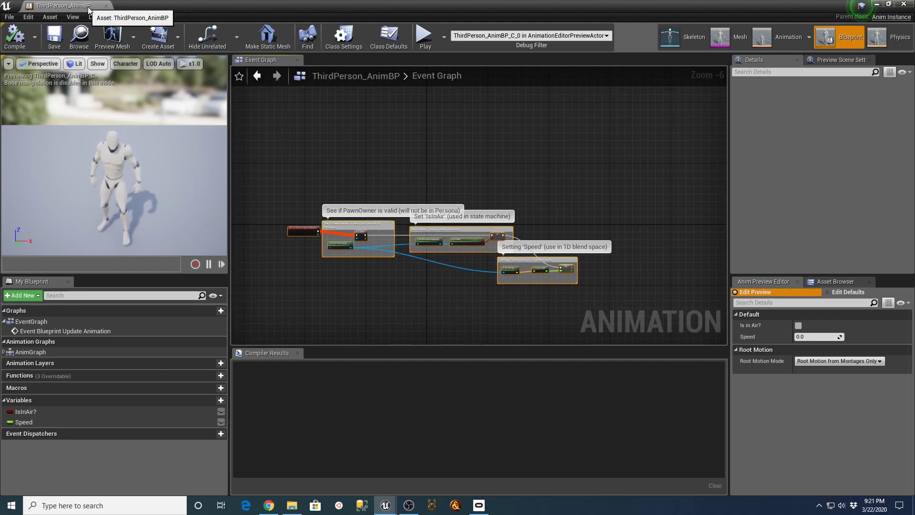
pyautogui.click(107, 6)
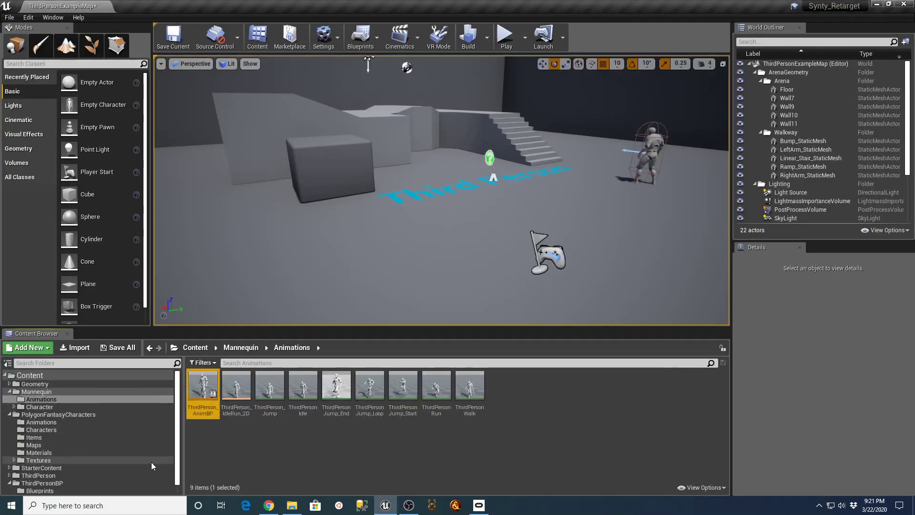
# Step: Open Synty_Anim_BP from the PolygonFantasyCharacters Animations folder and show its Event Graph
pyautogui.scroll(-1, 125, 454)
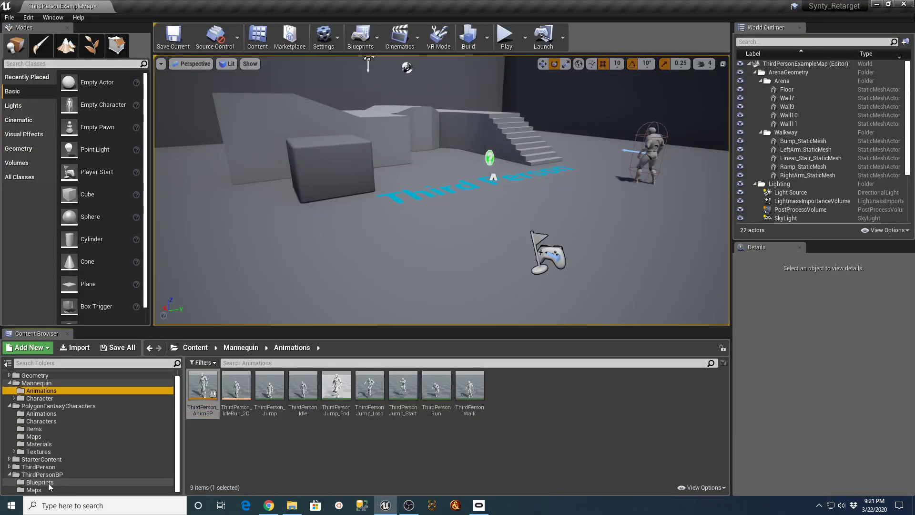
pyautogui.click(91, 413)
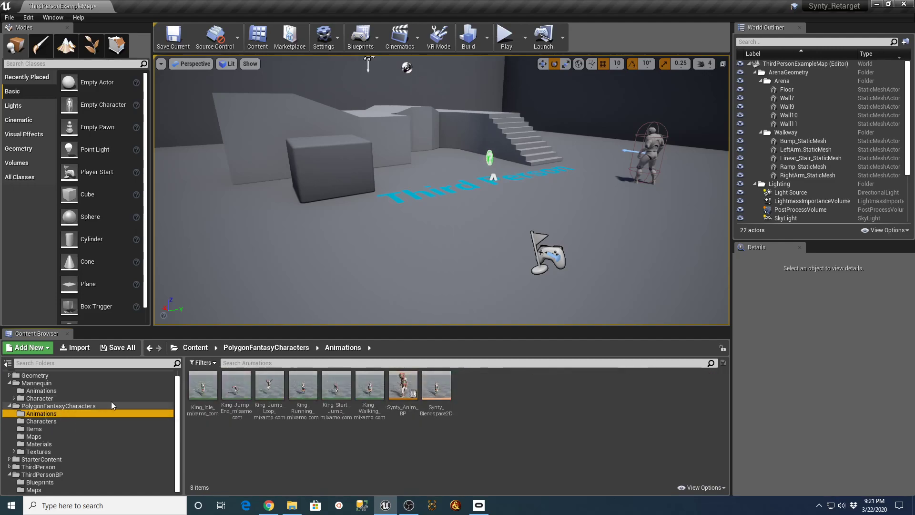
pyautogui.doubleClick(403, 386)
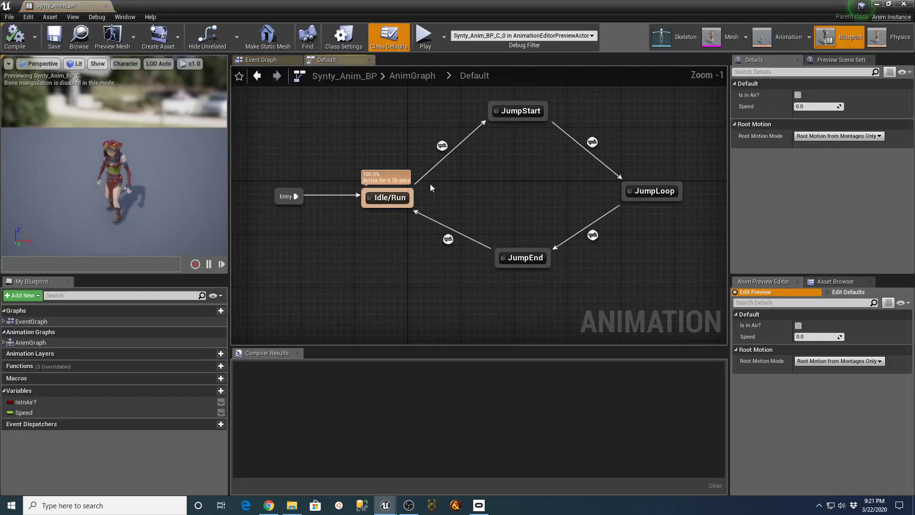
pyautogui.click(4, 321)
pyautogui.doubleClick(42, 333)
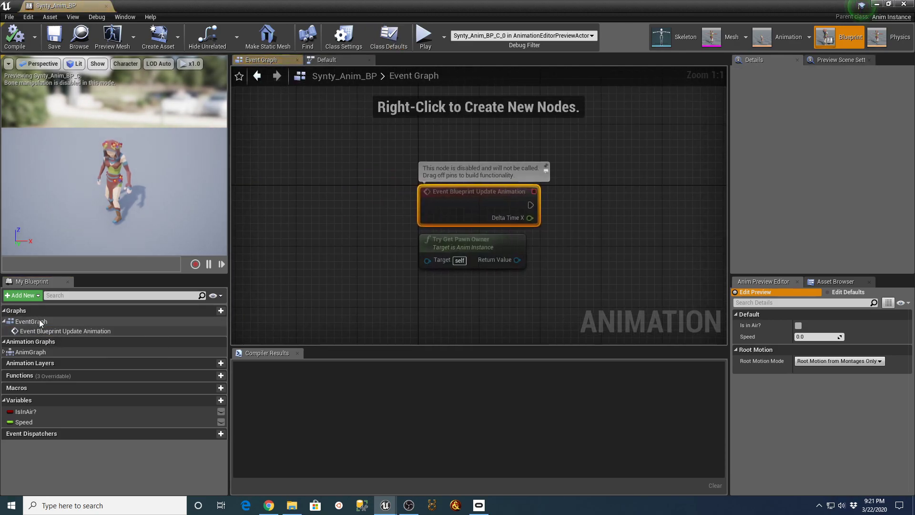
# Step: Paste the copied nodes into an empty area of the Event Graph and delete the original disabled default nodes
pyautogui.scroll(-12, 340, 190)
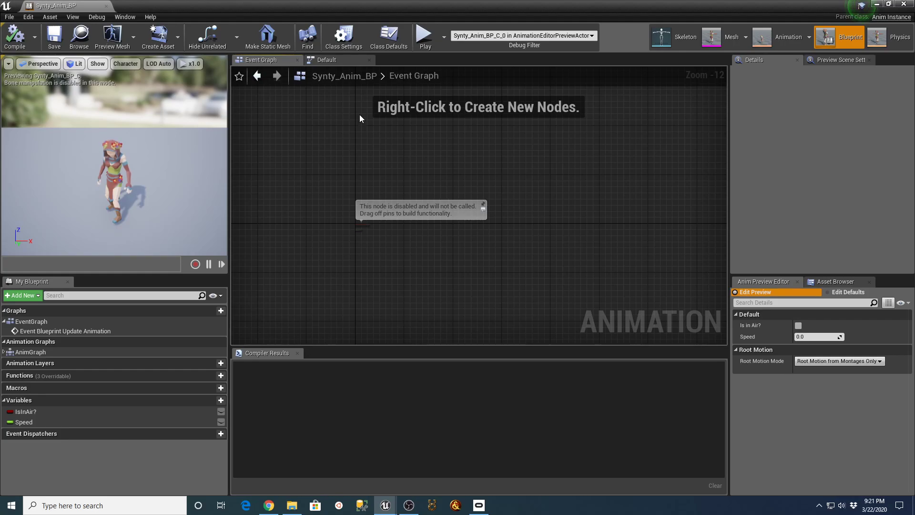
pyautogui.hotkey('ctrl', 'v')
pyautogui.scroll(3, 425, 173)
pyautogui.scroll(-3, 413, 182)
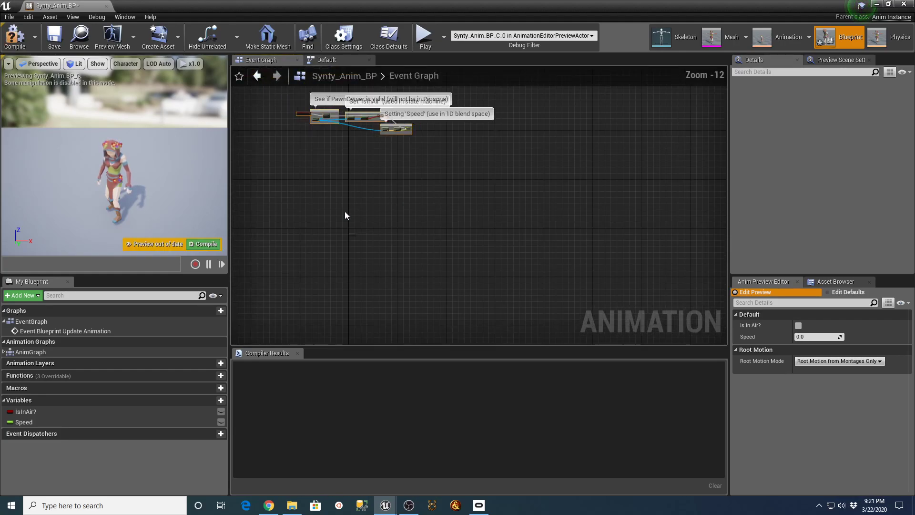
pyautogui.moveTo(369, 271); pyautogui.dragTo(381, 277)
pyautogui.press('Delete')
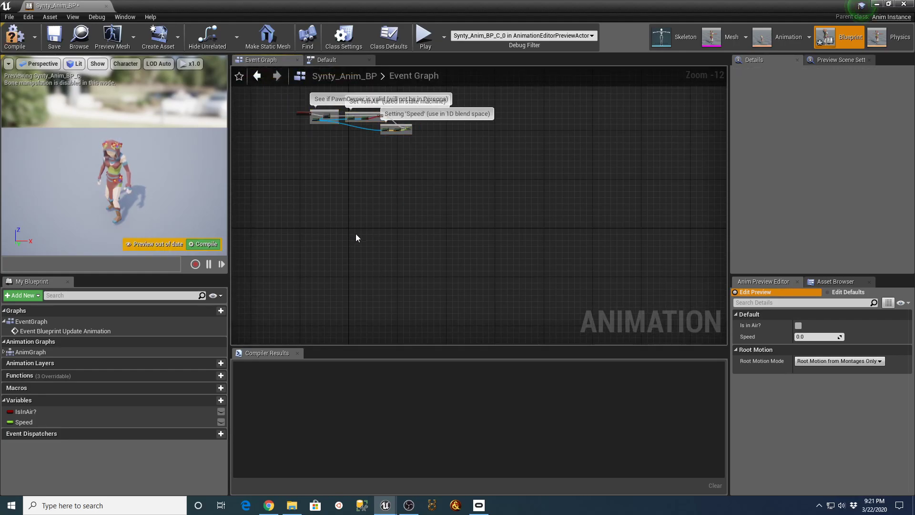
# Step: Check the pasted PawnOwner, IsInAir and Speed node groups, compile Synty_Anim_BP and close it
pyautogui.scroll(1, 354, 230)
pyautogui.scroll(1, 345, 174)
pyautogui.scroll(-2, 354, 145)
pyautogui.moveTo(353, 145); pyautogui.dragTo(478, 273, button='right')
pyautogui.scroll(5, 380, 289)
pyautogui.scroll(4, 477, 273)
pyautogui.scroll(-2, 474, 273)
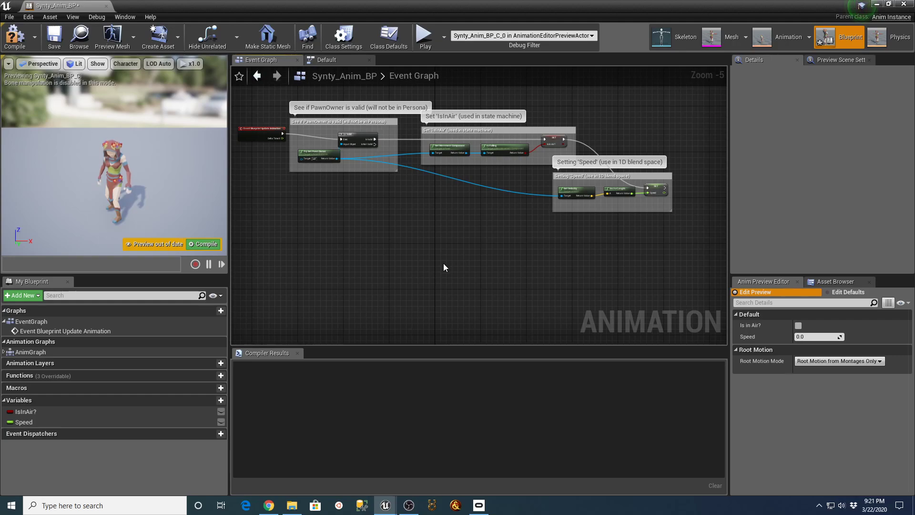
pyautogui.click(15, 38)
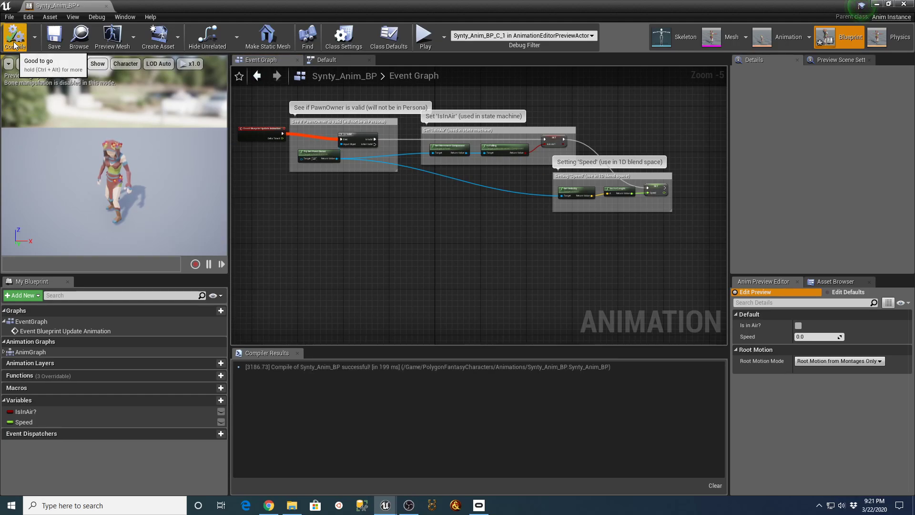
pyautogui.click(106, 6)
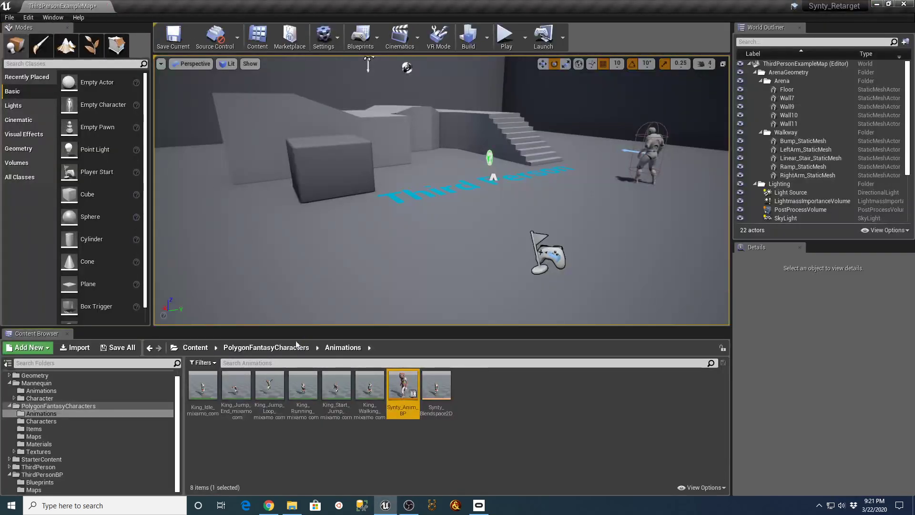
# Step: Open ThirdPersonCharacter from the ThirdPersonBP Blueprints folder and set the Mesh component's Skeletal Mesh to SK_Character_Male_King
pyautogui.moveTo(176, 447); pyautogui.dragTo(195, 469)
pyautogui.click(40, 482)
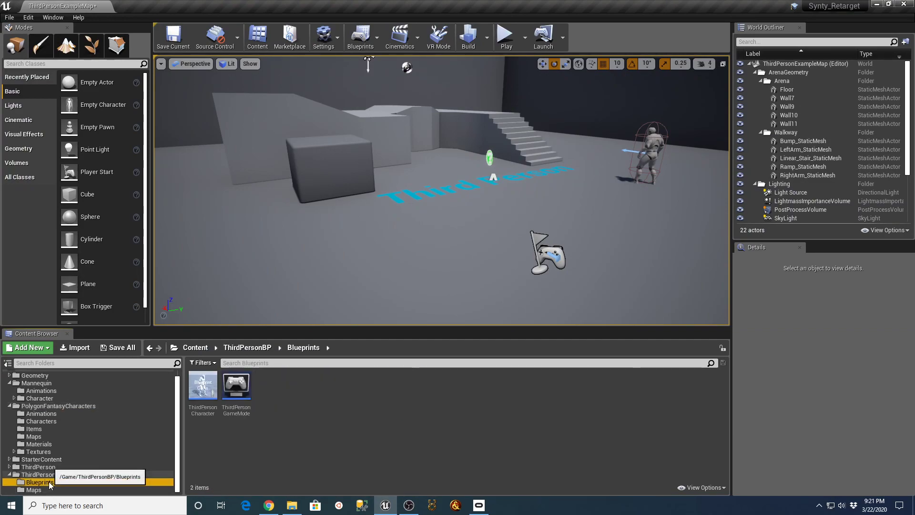
pyautogui.doubleClick(203, 387)
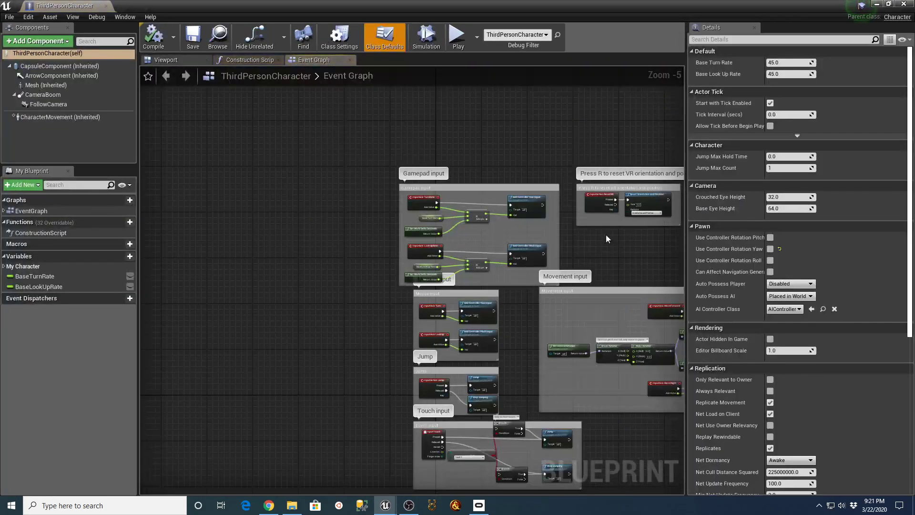
pyautogui.moveTo(341, 212); pyautogui.dragTo(191, 123, button='right')
pyautogui.click(46, 86)
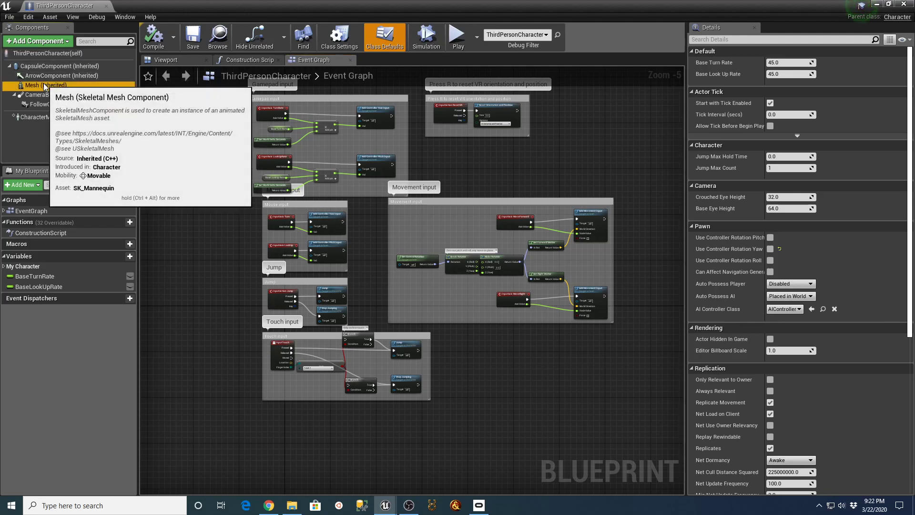
pyautogui.click(169, 60)
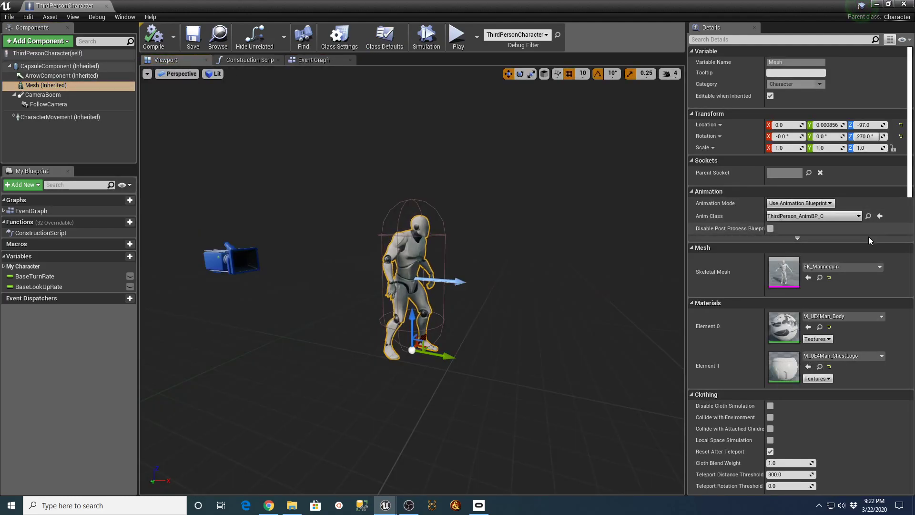
pyautogui.click(879, 267)
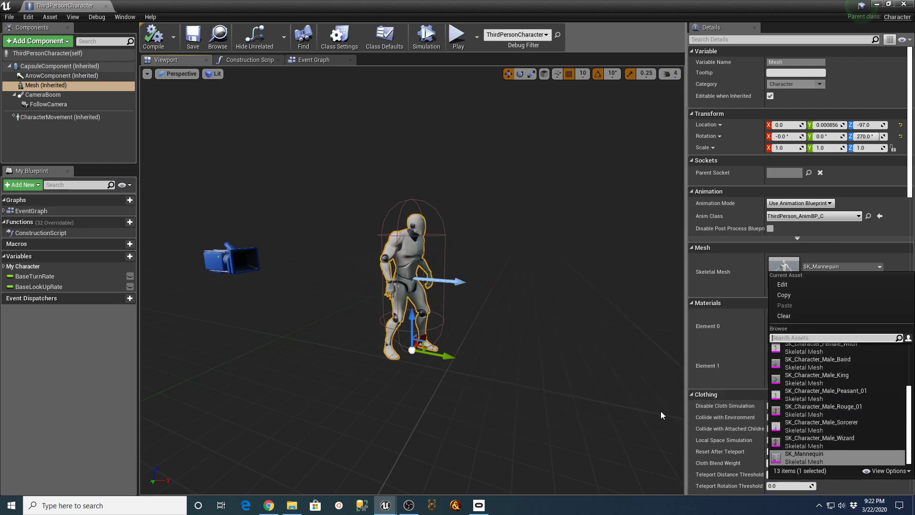
pyautogui.click(805, 376)
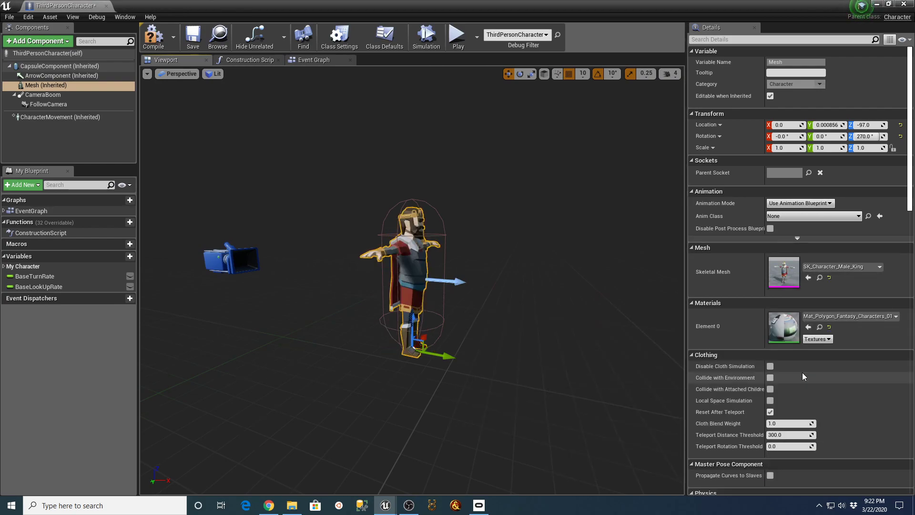
# Step: Set the Mesh component's Anim Class to Synty_Anim_BP, and compile, save and close the ThirdPersonCharacter blueprint
pyautogui.click(859, 216)
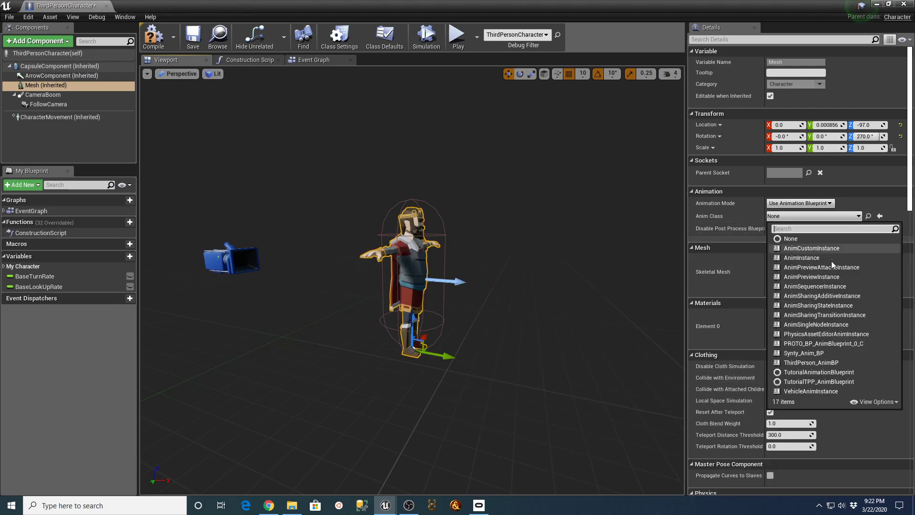
pyautogui.click(802, 353)
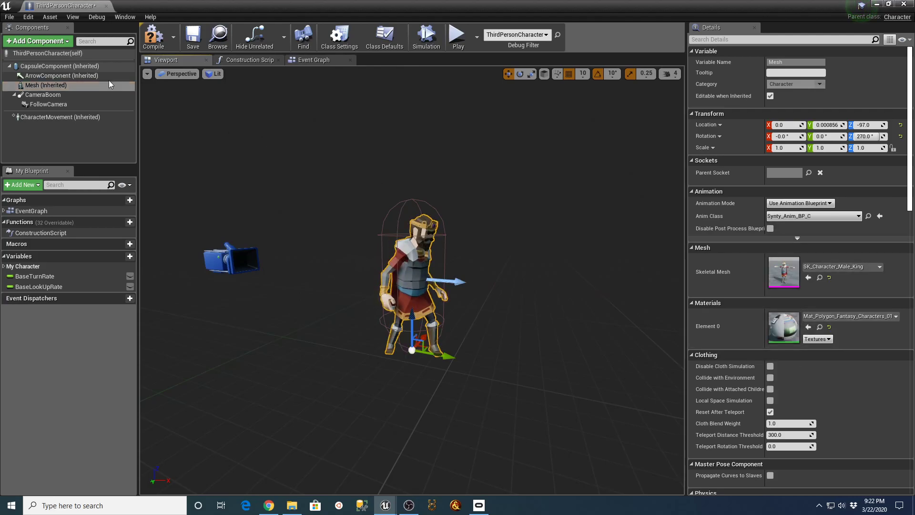
pyautogui.click(153, 38)
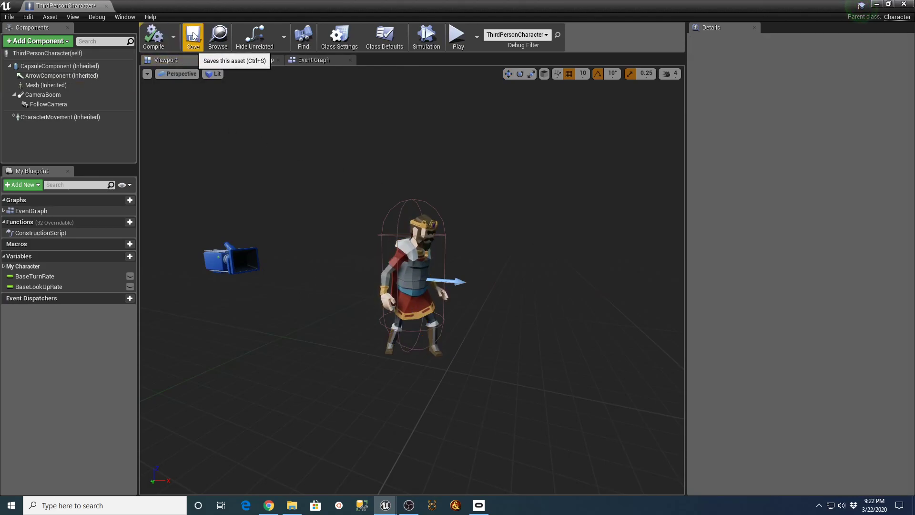
pyautogui.click(193, 37)
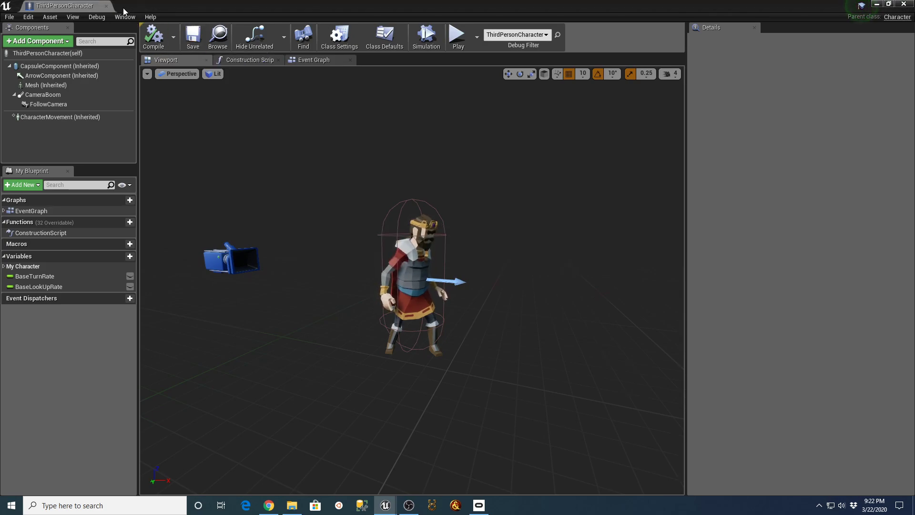
pyautogui.click(106, 6)
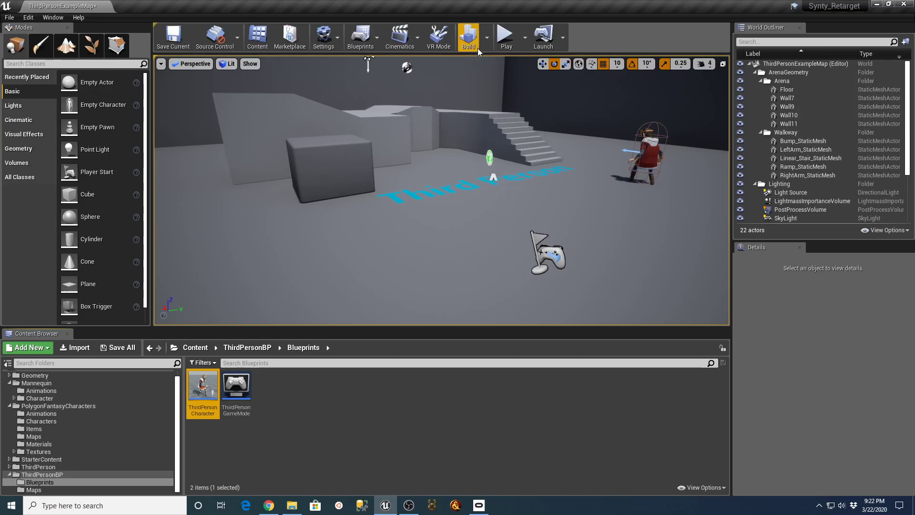
# Step: Play the level, run and jump around with the King character to test its animations, and end the play session
pyautogui.click(505, 38)
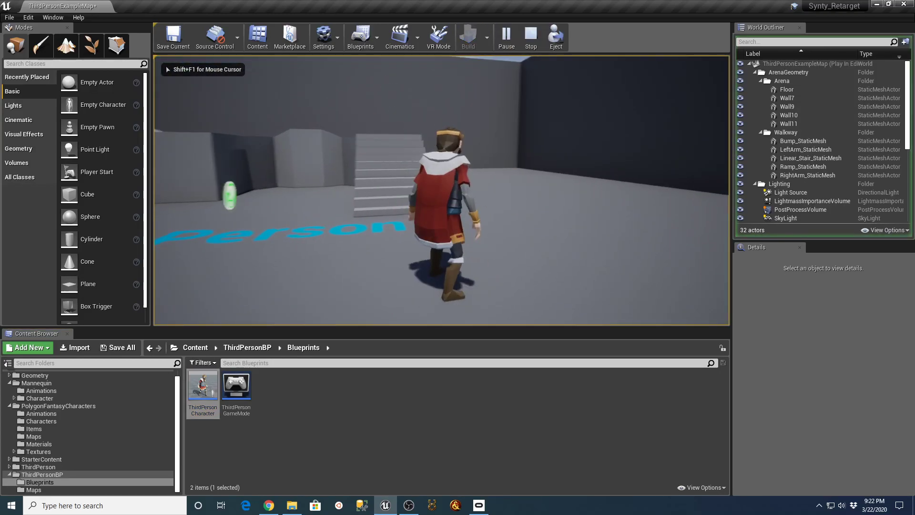
pyautogui.press('w')
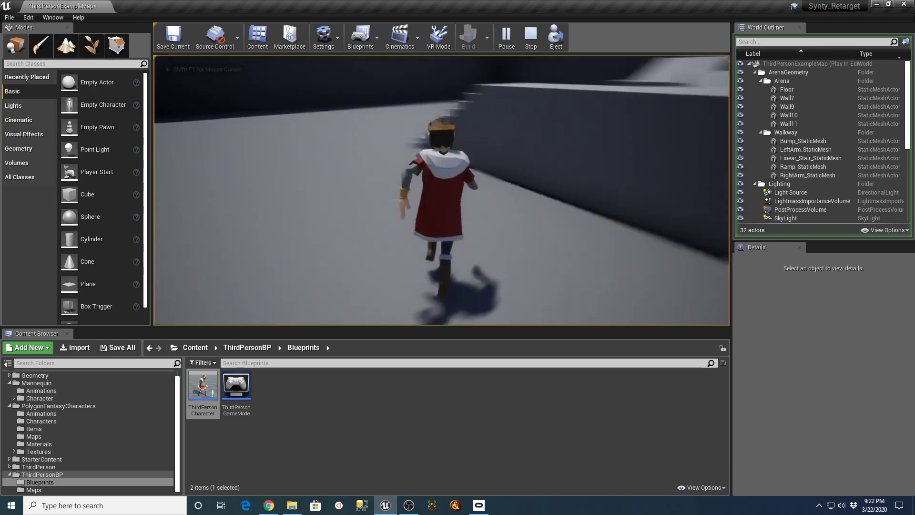
pyautogui.press('w')
pyautogui.press('w')
pyautogui.press('space')
pyautogui.press('w')
pyautogui.press('space')
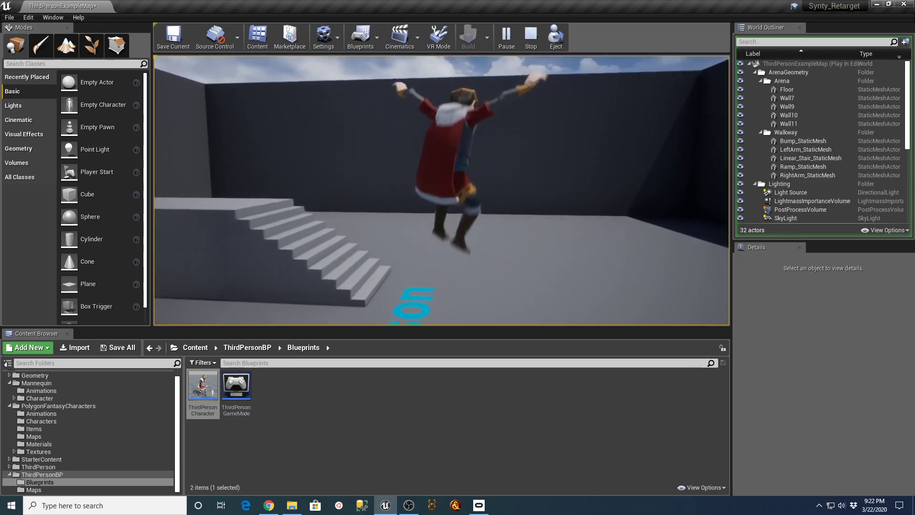
pyautogui.press('w')
pyautogui.press('space')
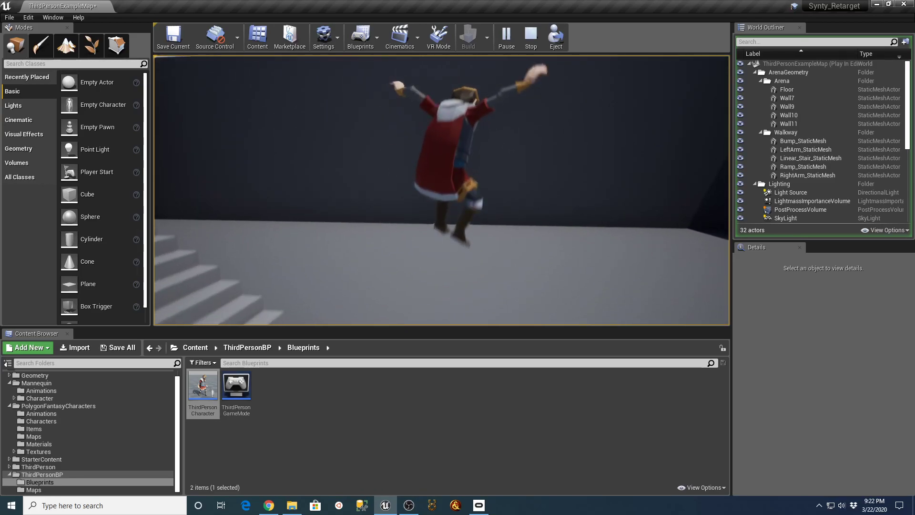
pyautogui.press('w')
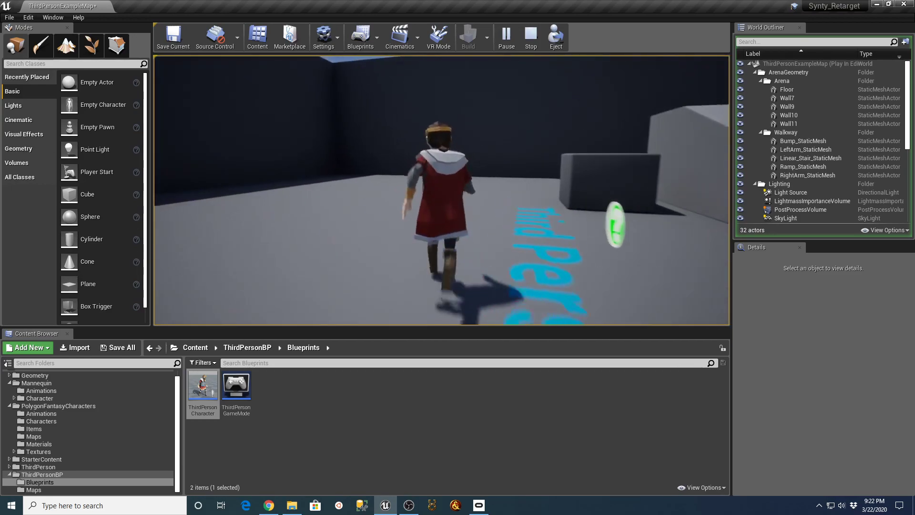
pyautogui.press('space')
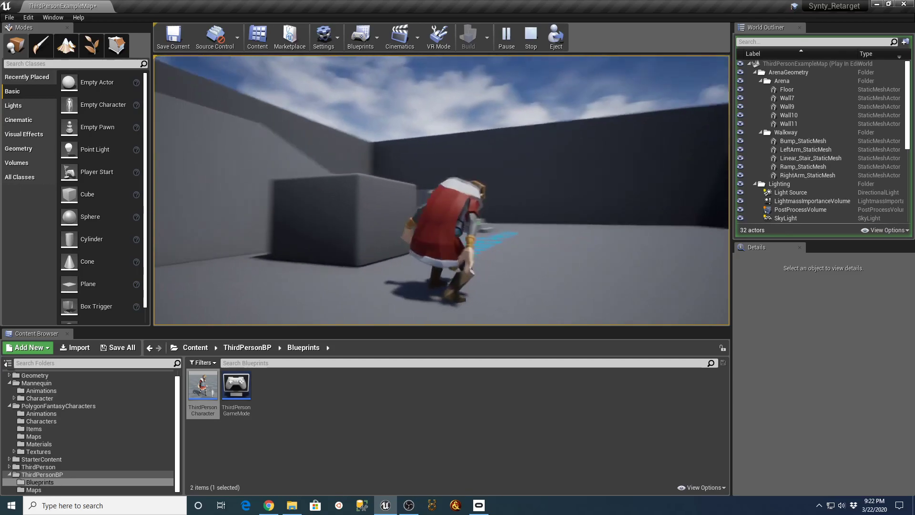
pyautogui.press('space')
pyautogui.press('w')
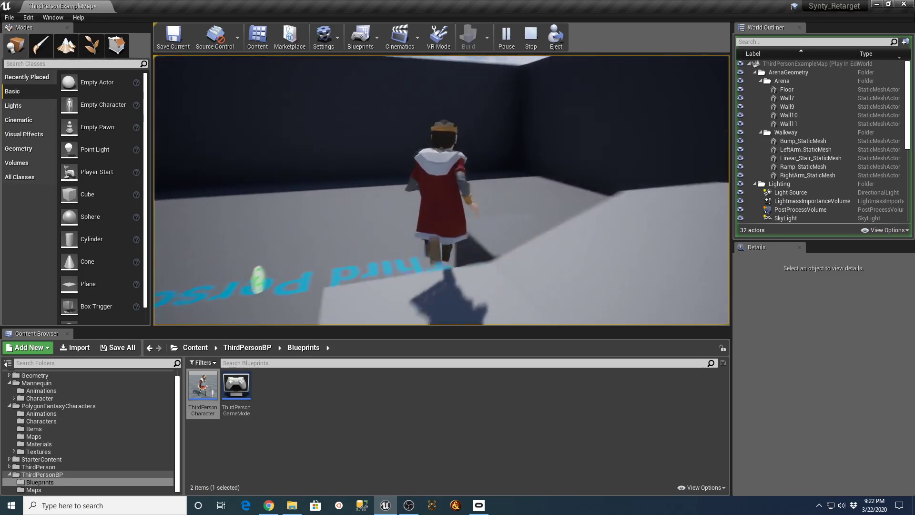
pyautogui.press('space')
pyautogui.press('Escape')
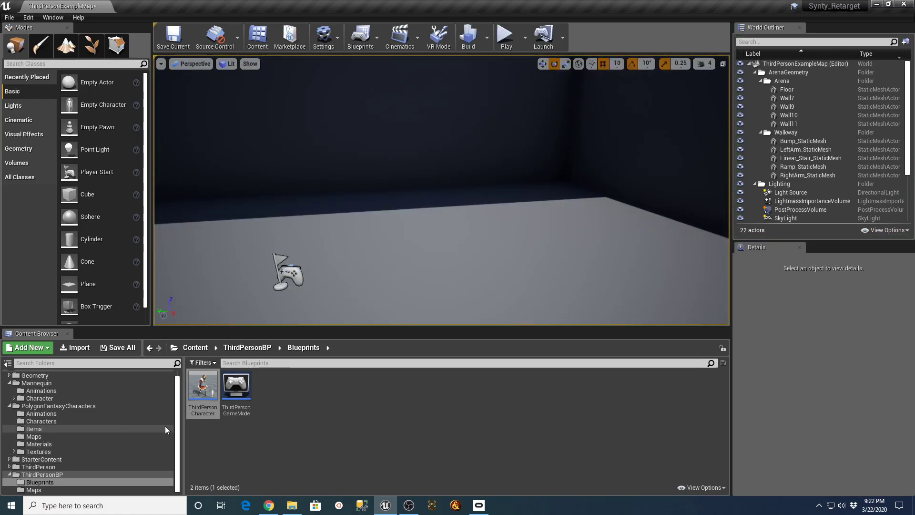
# Step: Reopen Synty_Anim_BP from the PolygonFantasyCharacters Animations folder to review its Event Graph
pyautogui.click(177, 423)
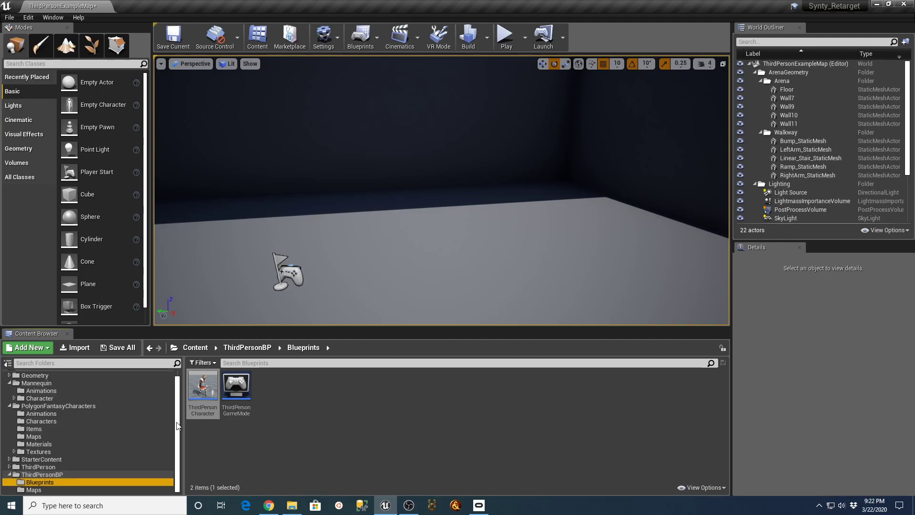
pyautogui.click(41, 413)
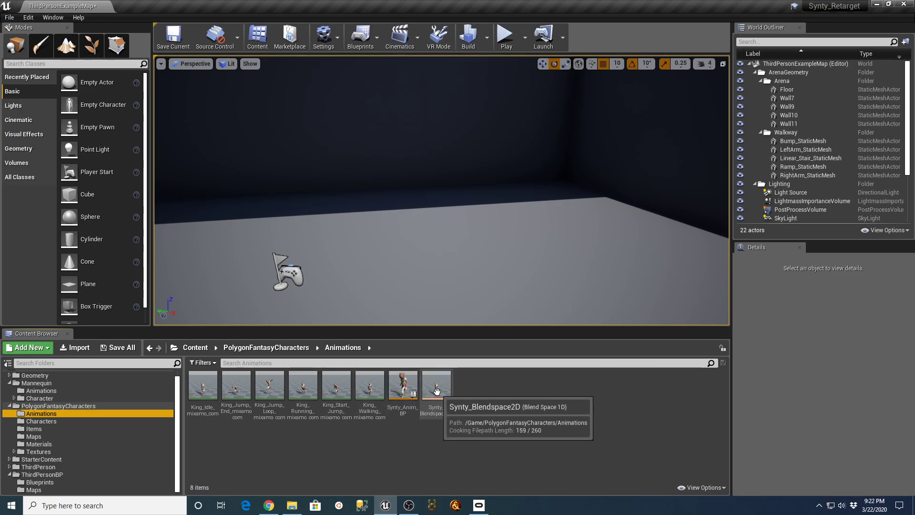
pyautogui.doubleClick(399, 390)
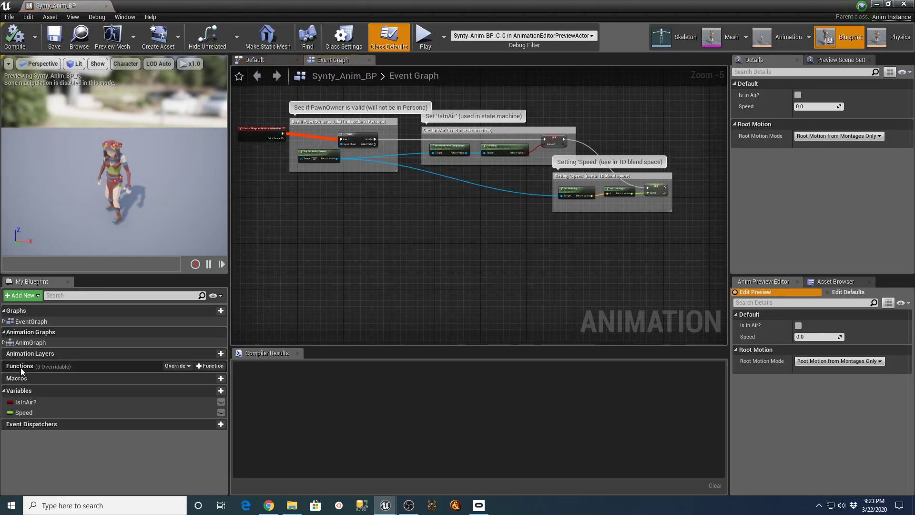
# Step: Open the AnimGraph's Default state machine in Synty_Anim_BP, check the JumpStart state's details, and open the JumpLoop state to review its animation
pyautogui.click(4, 342)
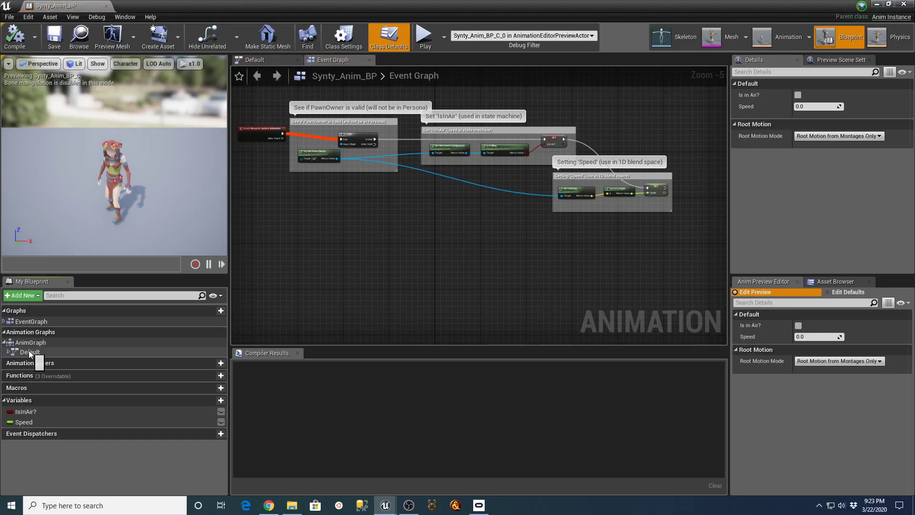
pyautogui.doubleClick(29, 351)
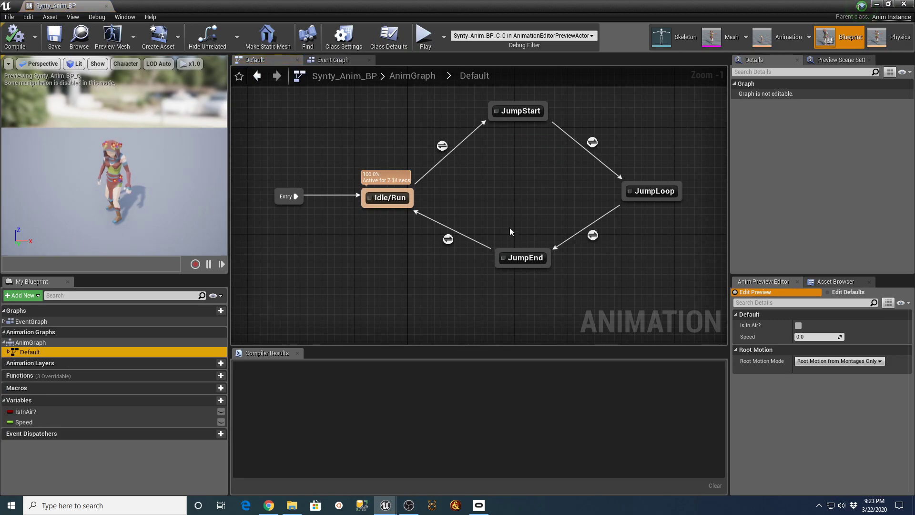
pyautogui.click(513, 113)
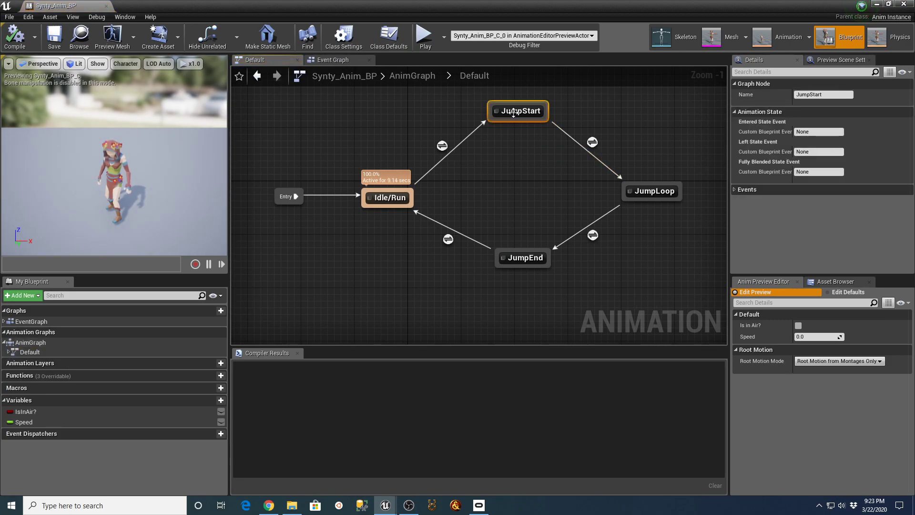
pyautogui.click(842, 59)
pyautogui.click(767, 61)
pyautogui.doubleClick(652, 192)
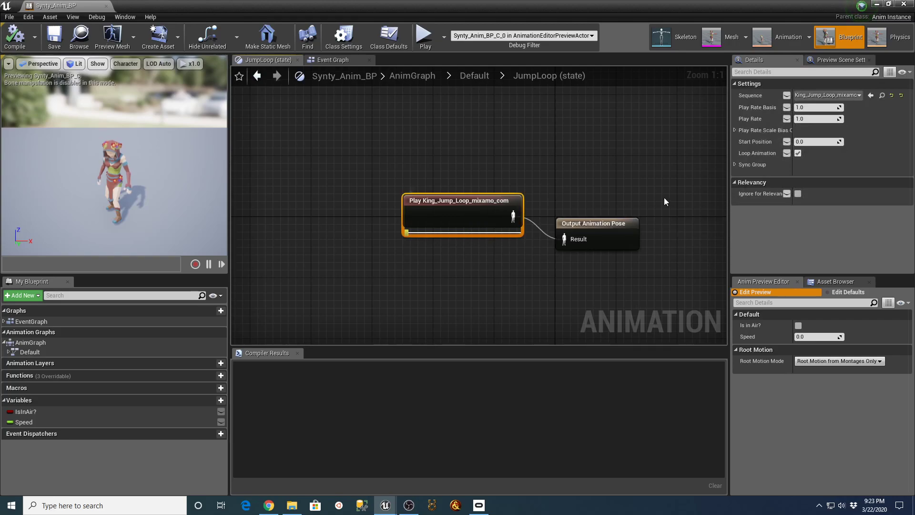
# Step: Toggle Loop Animation off and back on for JumpLoop's King_Jump_Loop_mixamo_com sequence, compile Synty_Anim_BP and close it
pyautogui.click(798, 153)
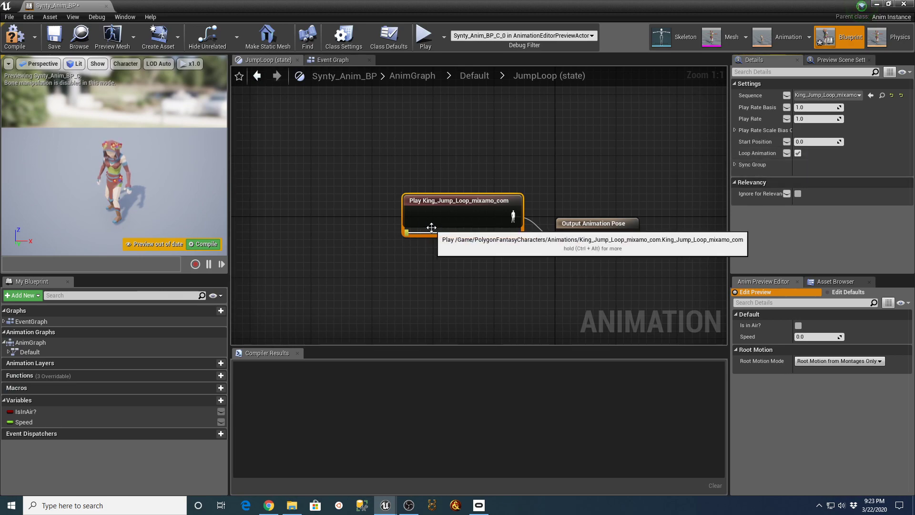
pyautogui.click(15, 37)
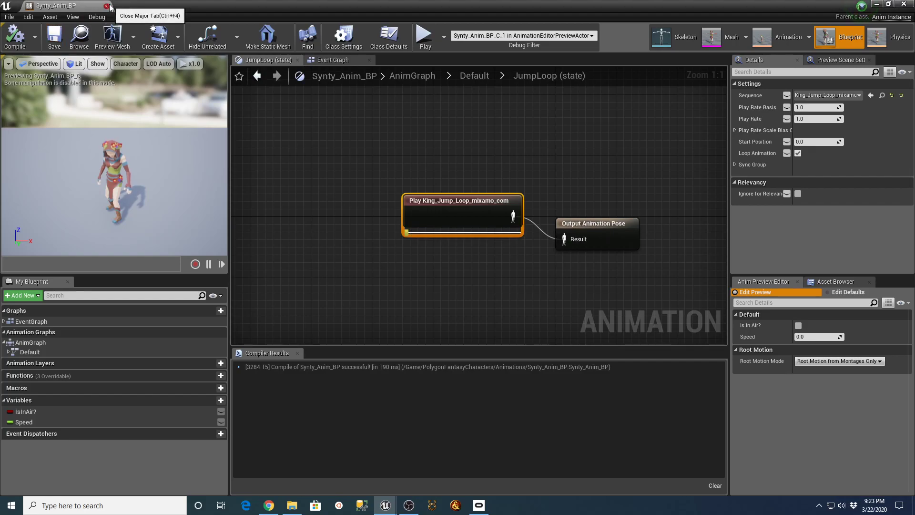
pyautogui.click(105, 7)
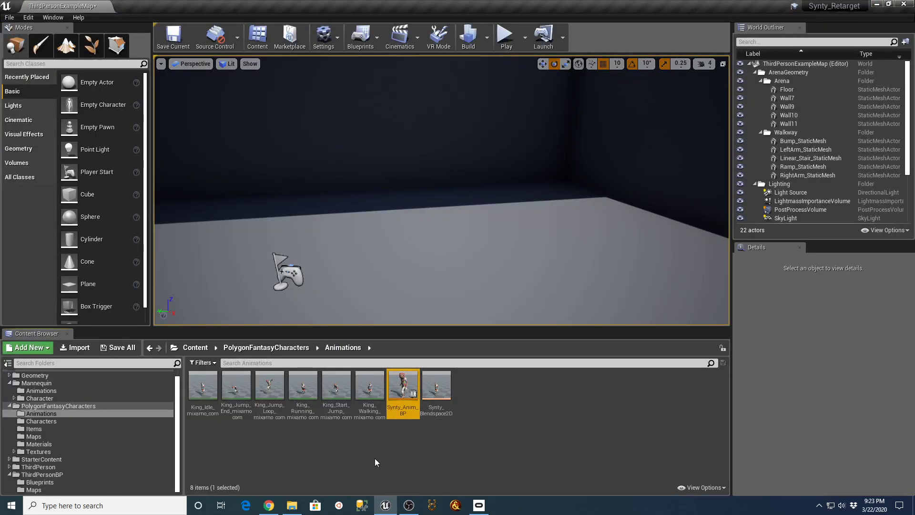
# Step: Open the King_Jump_Loop_mixamo_com animation from the Animations folder, play its preview and pause it to check the motion
pyautogui.doubleClick(270, 385)
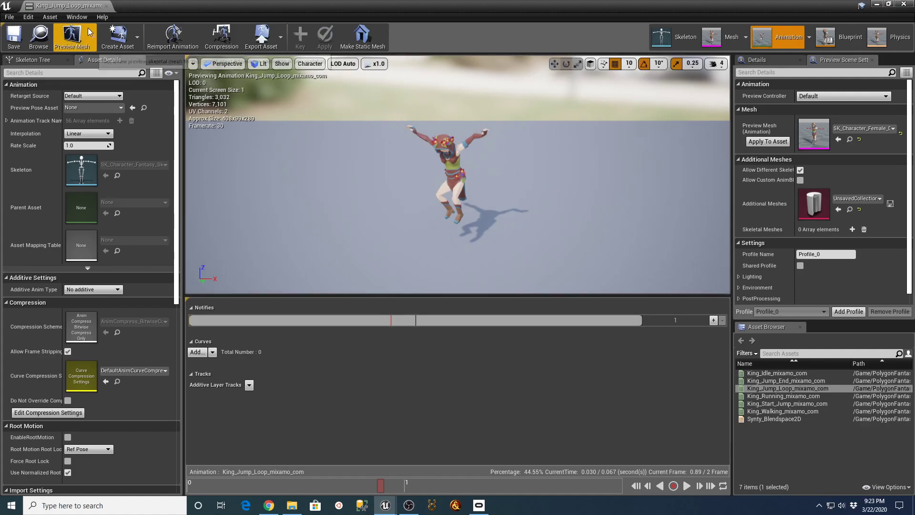
pyautogui.click(686, 486)
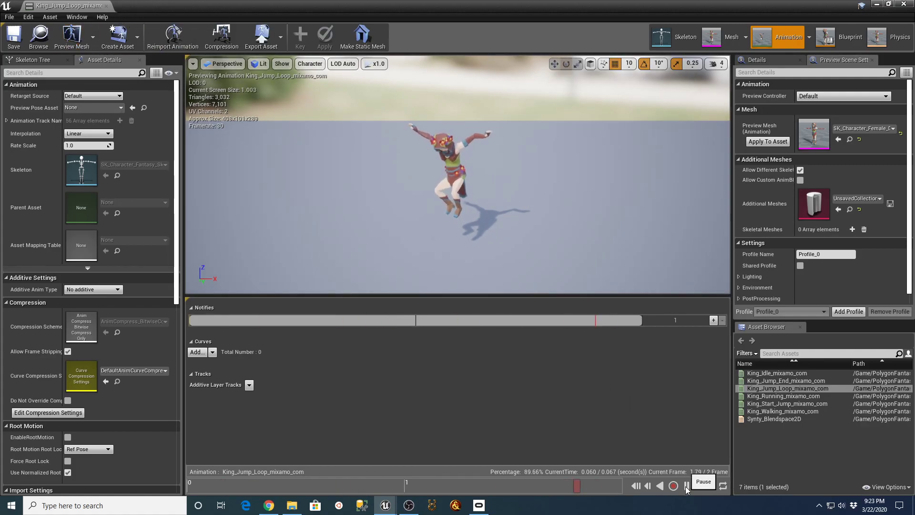
pyautogui.click(686, 486)
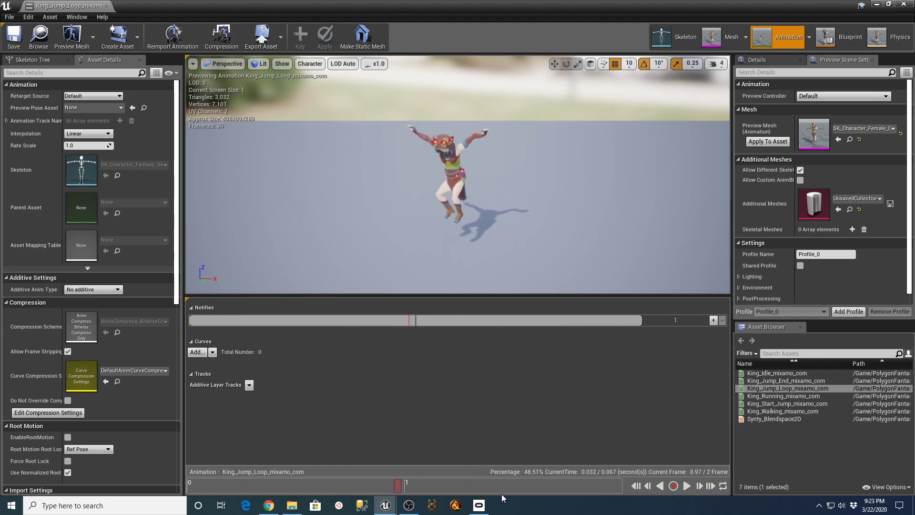
# Step: Switch to Mixamo in Chrome, play the Jumping preview on the King character, and widen its trim range to -50 to 150
pyautogui.click(274, 506)
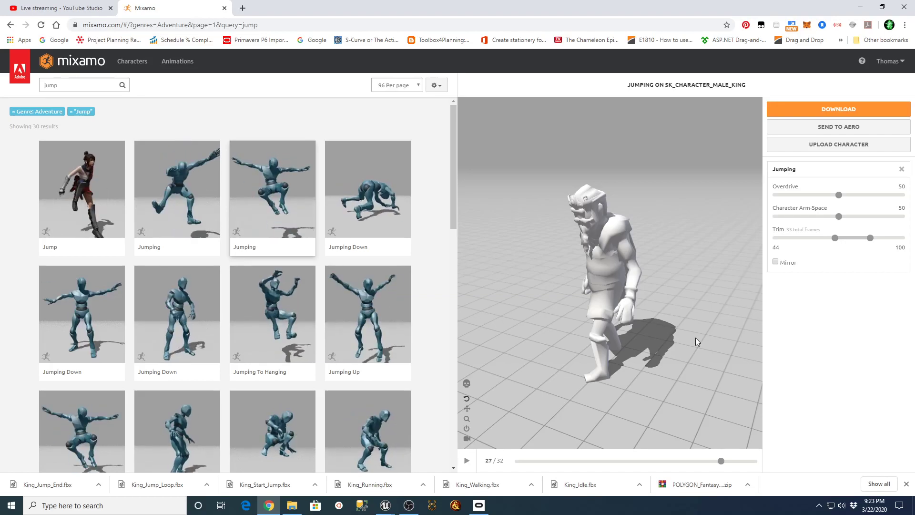
pyautogui.click(467, 461)
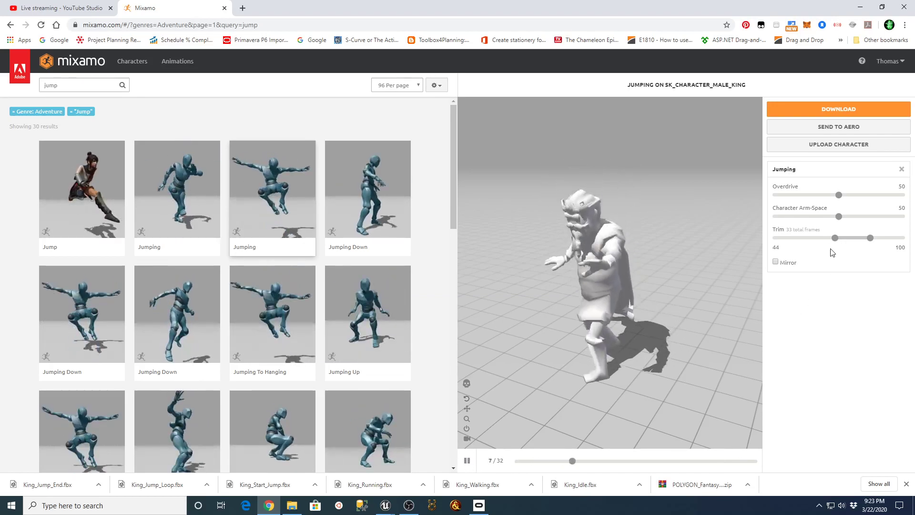
pyautogui.moveTo(834, 238); pyautogui.dragTo(757, 243)
pyautogui.moveTo(870, 241); pyautogui.dragTo(806, 243)
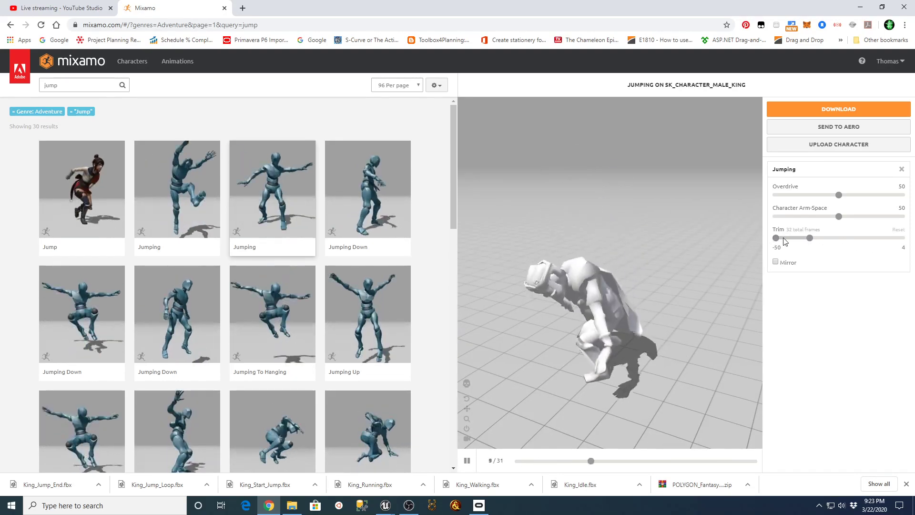
pyautogui.click(810, 239)
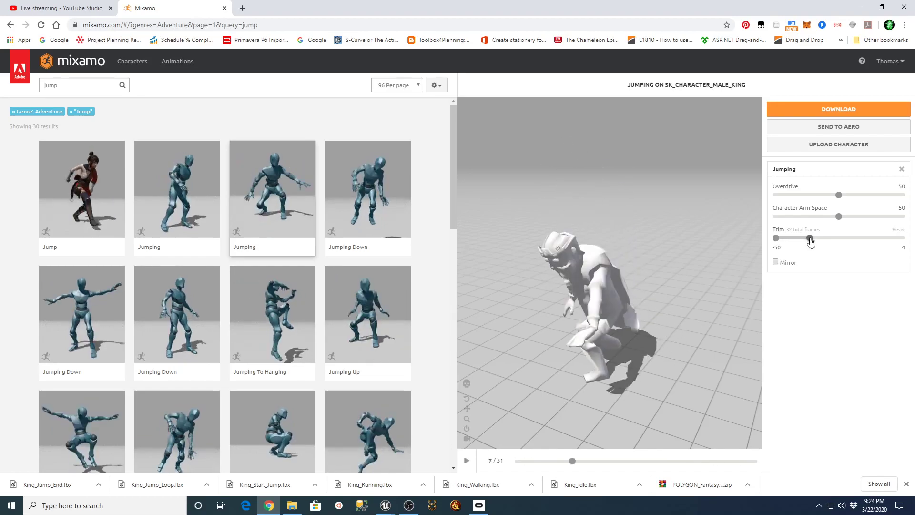
pyautogui.moveTo(914, 239); pyautogui.dragTo(914, 239)
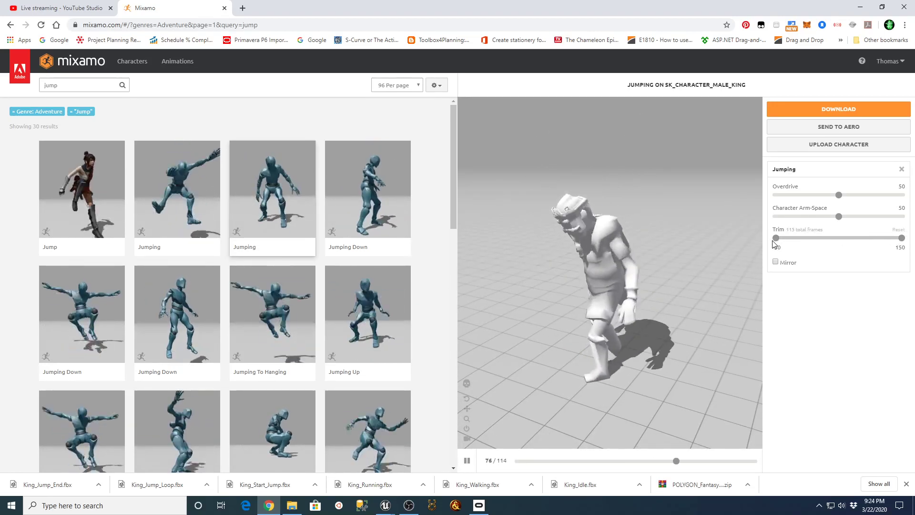
# Step: Try several trim ranges on the Jumping animation to isolate its airborne part, finishing with a range of 128 to 145
pyautogui.moveTo(805, 243); pyautogui.dragTo(808, 242)
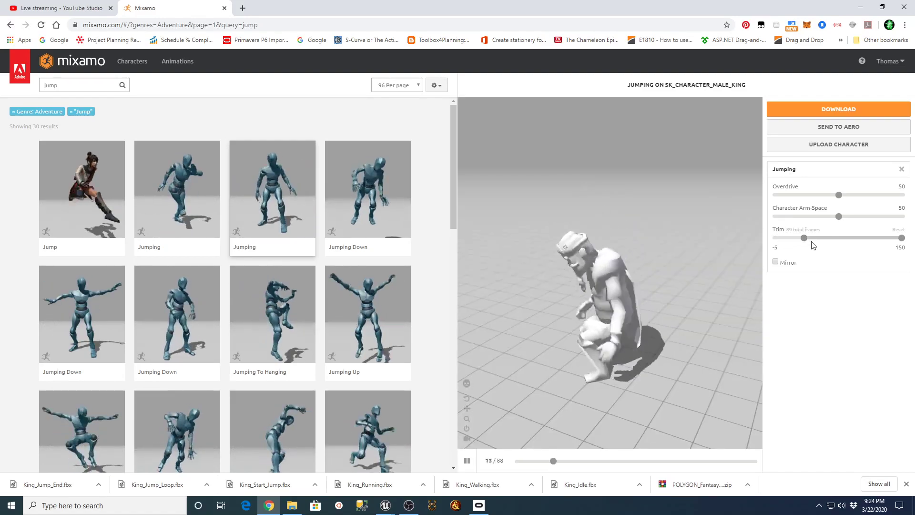
pyautogui.moveTo(820, 242); pyautogui.dragTo(862, 244)
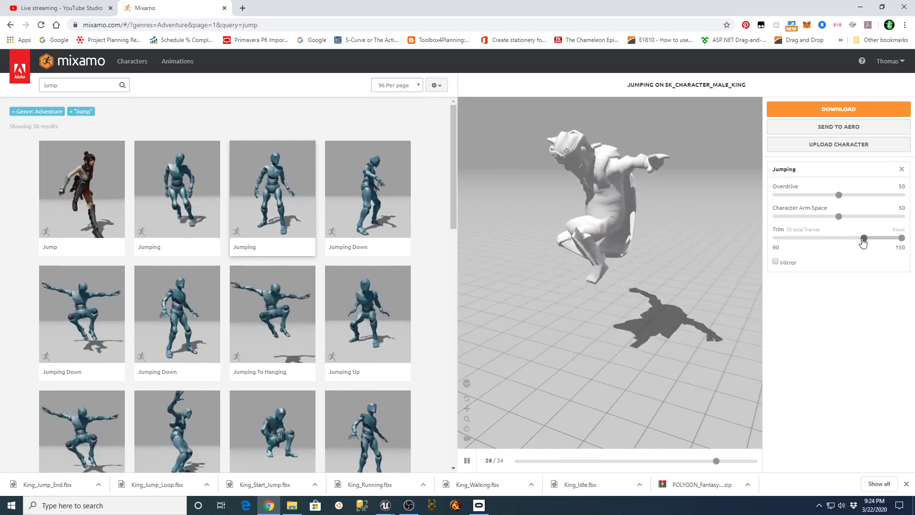
pyautogui.moveTo(876, 242); pyautogui.dragTo(884, 243)
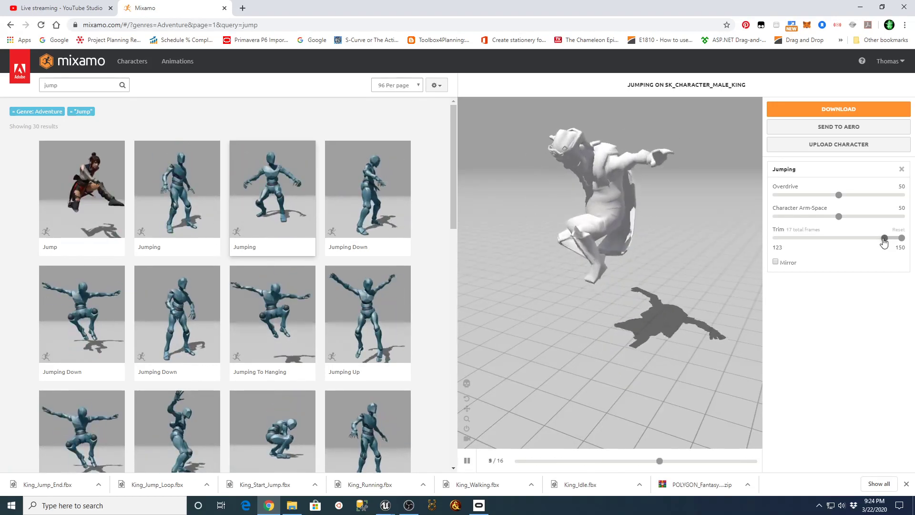
pyautogui.moveTo(885, 241); pyautogui.dragTo(841, 238)
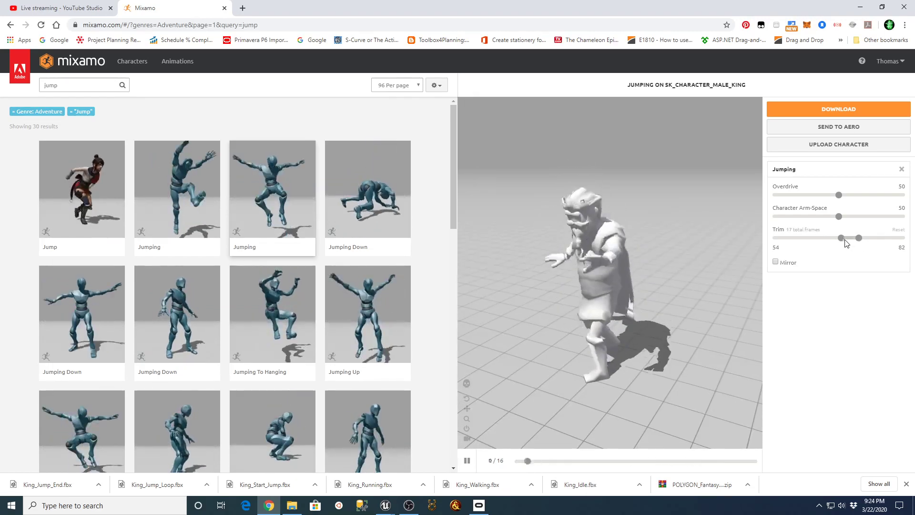
pyautogui.moveTo(846, 242); pyautogui.dragTo(878, 244)
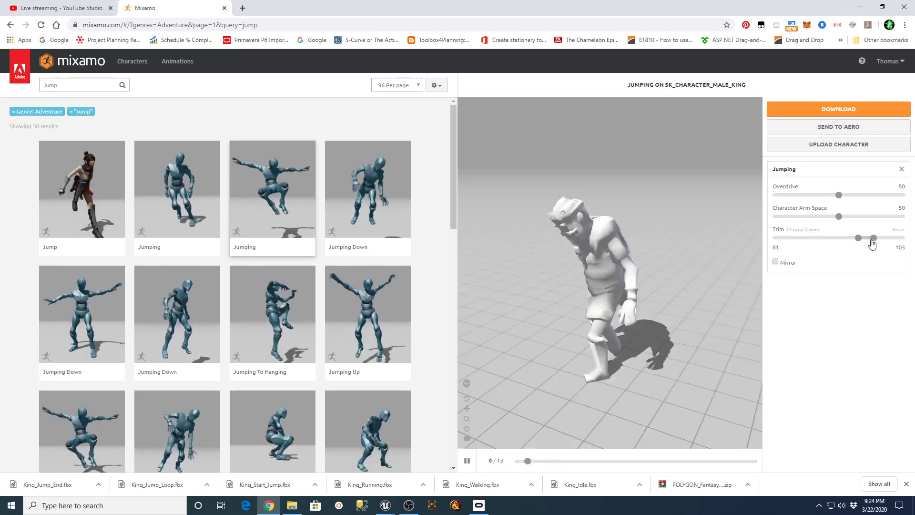
pyautogui.moveTo(858, 243)
pyautogui.mouseDown()
pyautogui.moveTo(797, 246)
pyautogui.moveTo(892, 238)
pyautogui.moveTo(846, 240)
pyautogui.mouseUp()
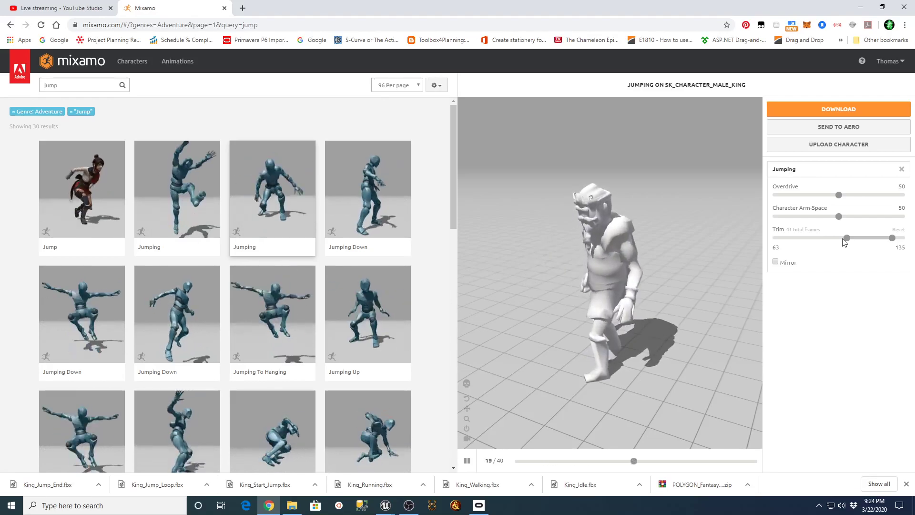
pyautogui.moveTo(866, 242); pyautogui.dragTo(900, 238)
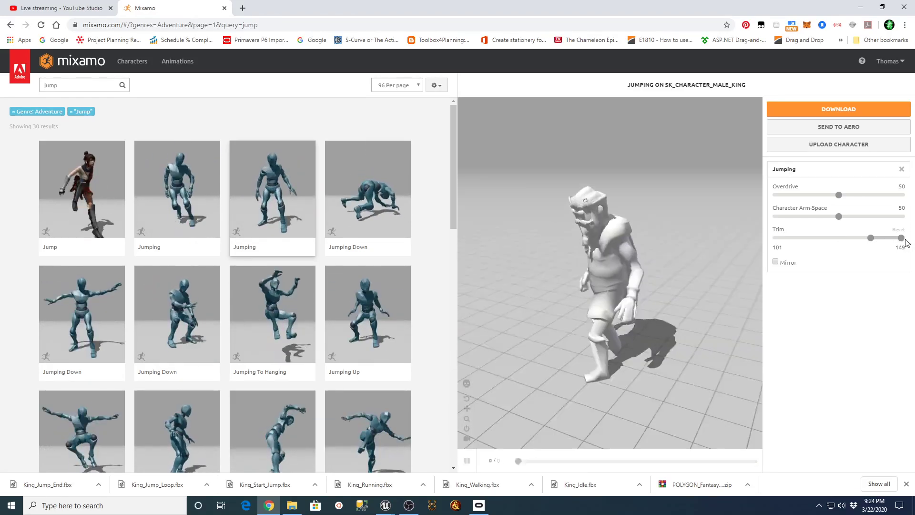
pyautogui.moveTo(887, 241); pyautogui.dragTo(878, 239)
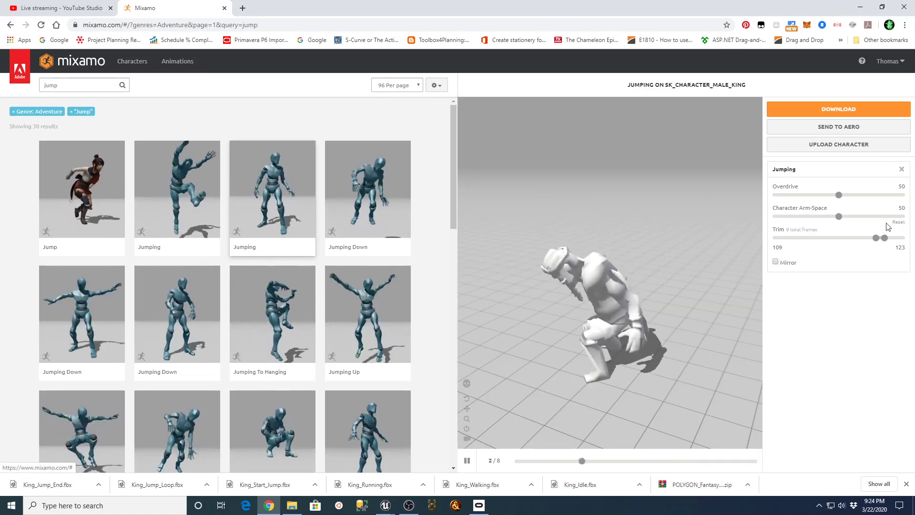
pyautogui.moveTo(888, 238); pyautogui.dragTo(887, 238)
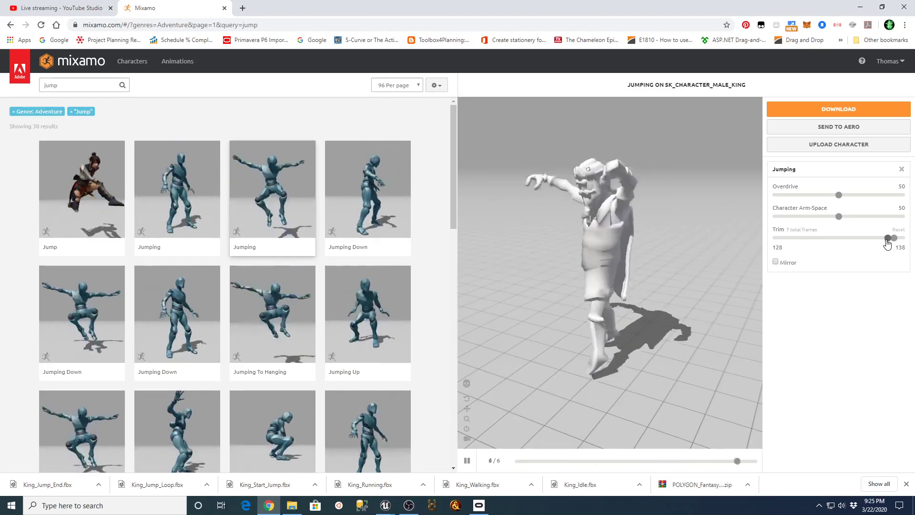
pyautogui.moveTo(896, 244); pyautogui.dragTo(896, 245)
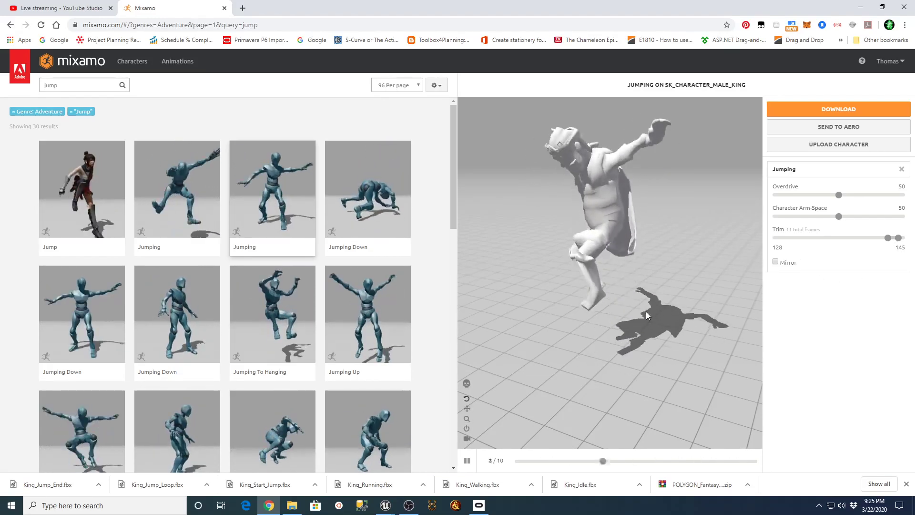
# Step: Set the Jumping animation's Overdrive to 0 and adjust its trim range to 129 to 150
pyautogui.moveTo(838, 195); pyautogui.dragTo(751, 201)
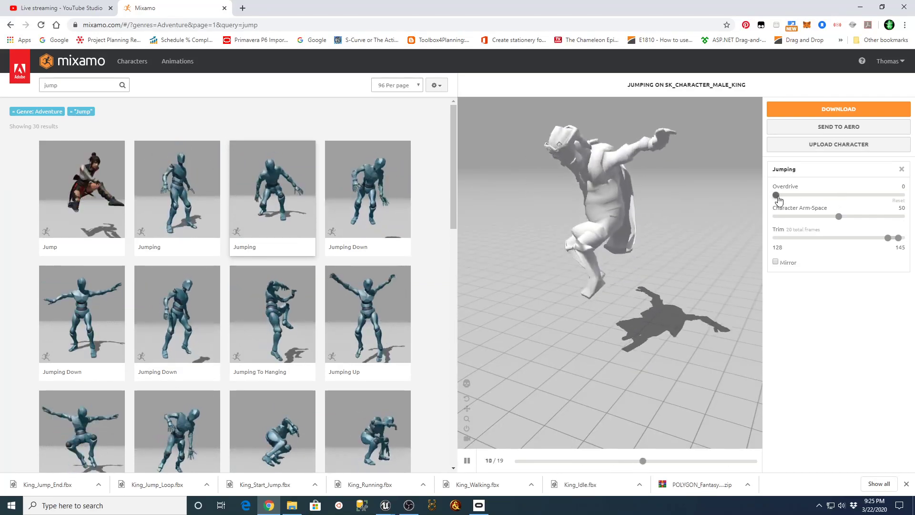
pyautogui.moveTo(778, 195)
pyautogui.mouseDown()
pyautogui.moveTo(792, 195)
pyautogui.moveTo(775, 195)
pyautogui.mouseUp()
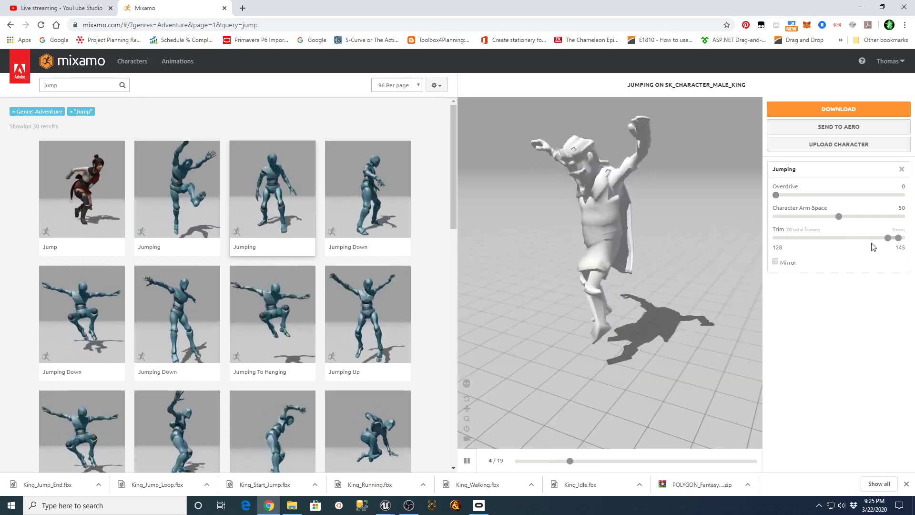
pyautogui.click(880, 240)
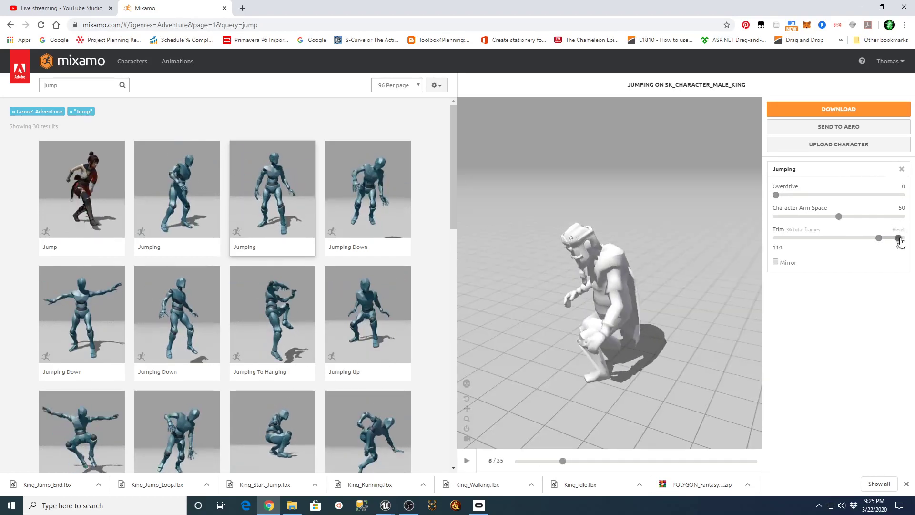
pyautogui.moveTo(911, 242); pyautogui.dragTo(891, 242)
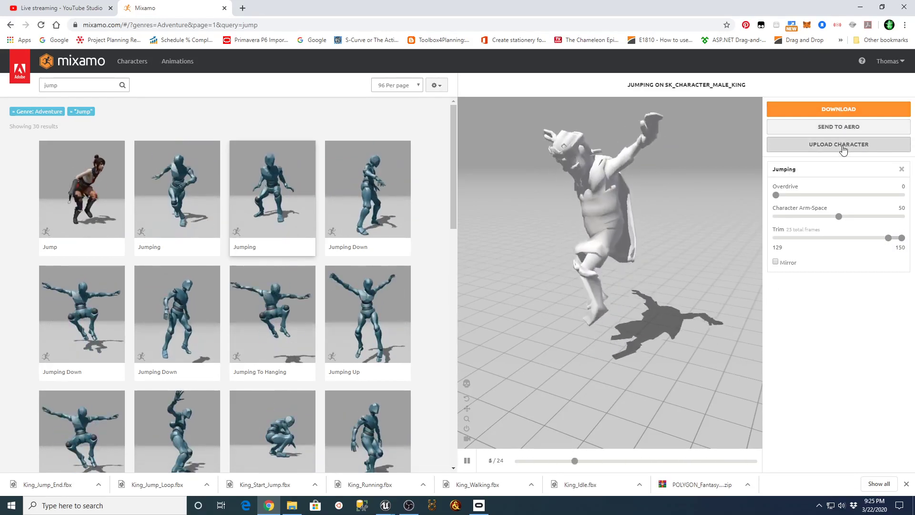
# Step: Download the trimmed Jumping animation as FBX, replacing King_Jump_Loop.fbx in the Mixamo_Synty_Male_King folder on drive D
pyautogui.click(839, 115)
pyautogui.click(596, 219)
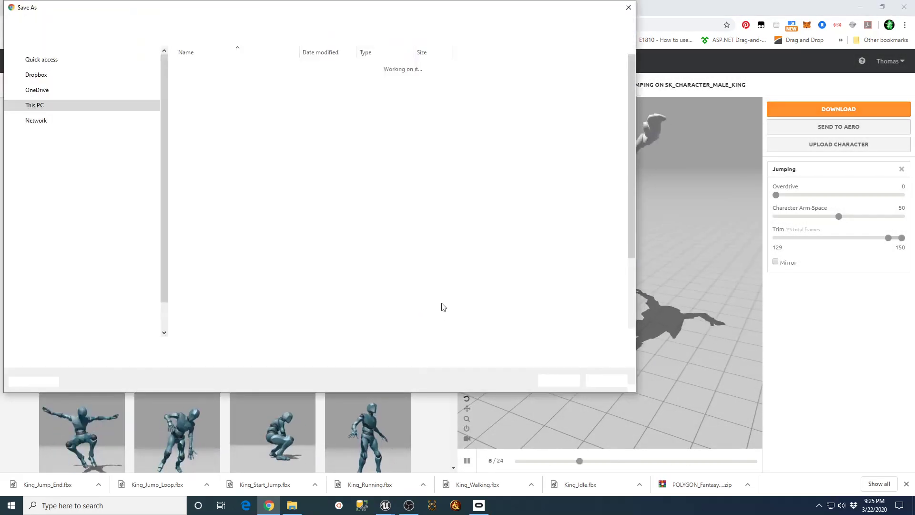
pyautogui.click(50, 326)
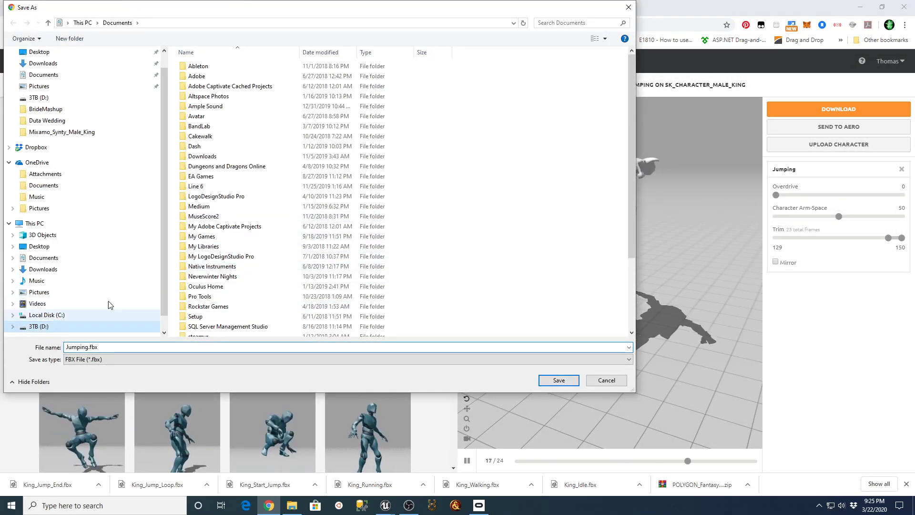
pyautogui.scroll(-3, 631, 128)
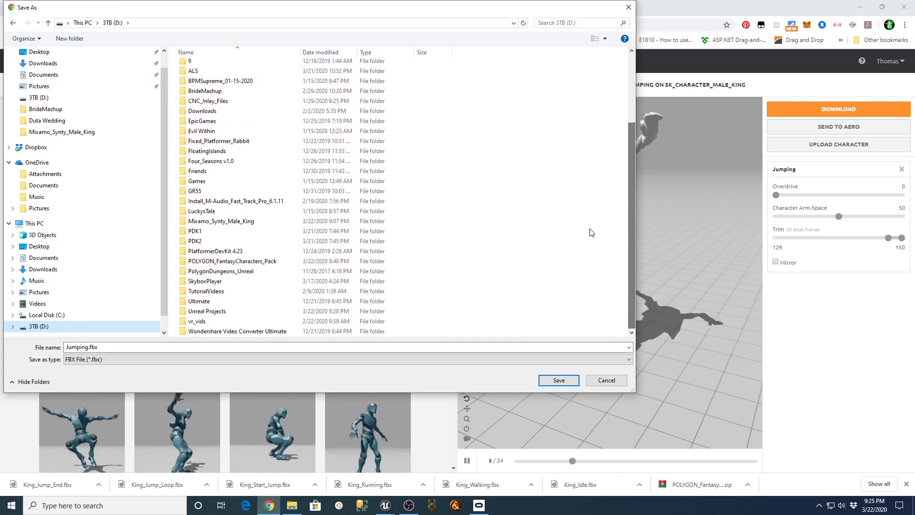
pyautogui.doubleClick(234, 223)
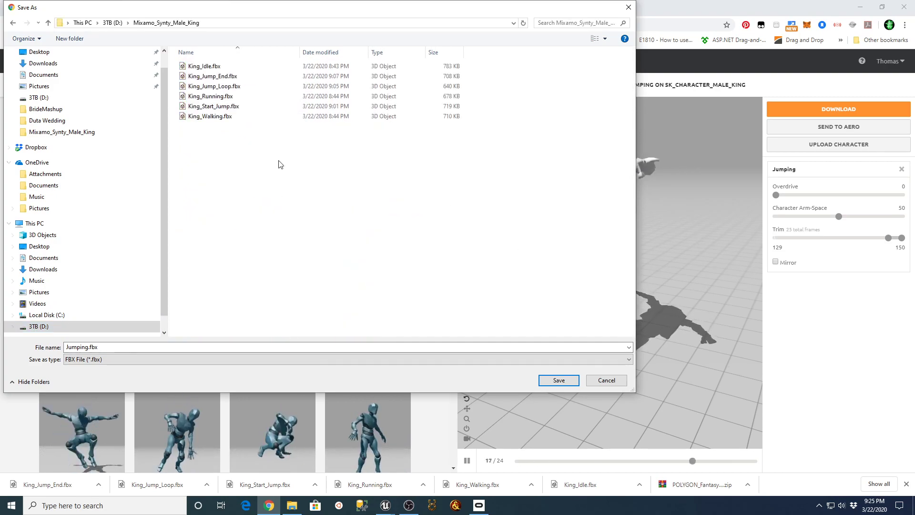
pyautogui.click(217, 86)
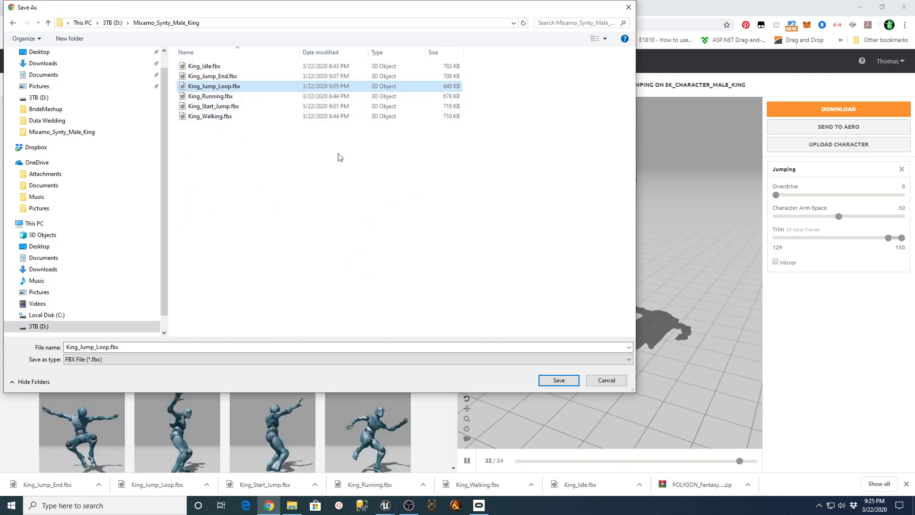
pyautogui.click(558, 380)
pyautogui.click(483, 257)
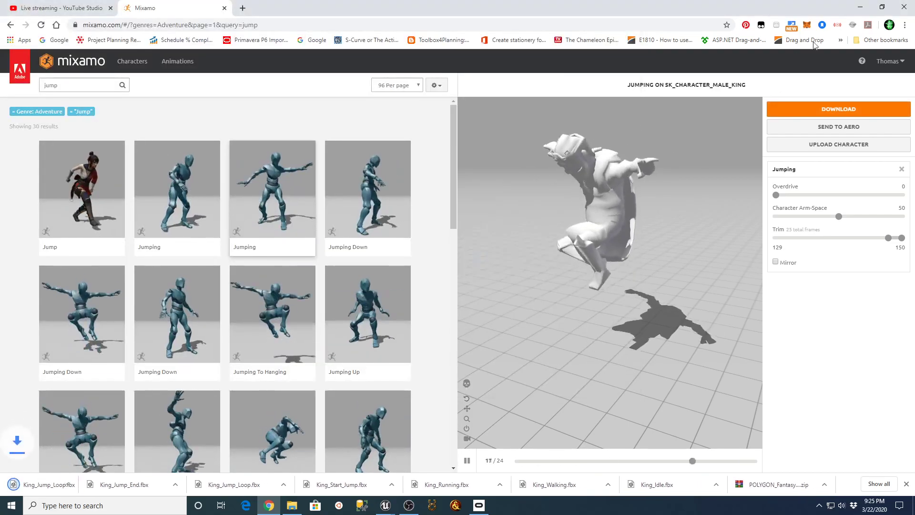
# Step: Switch back to Unreal Editor and close the King_Jump_Loop_mixamo_com animation editor
pyautogui.click(860, 7)
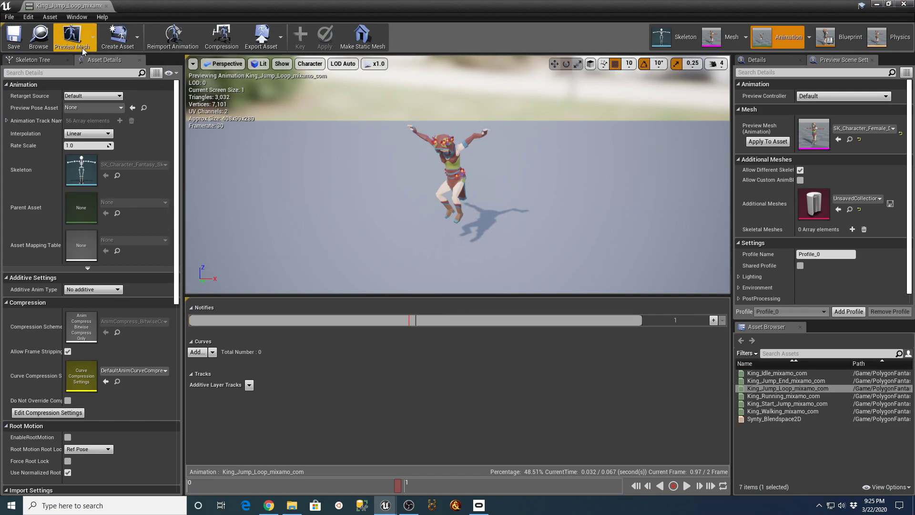
pyautogui.click(106, 6)
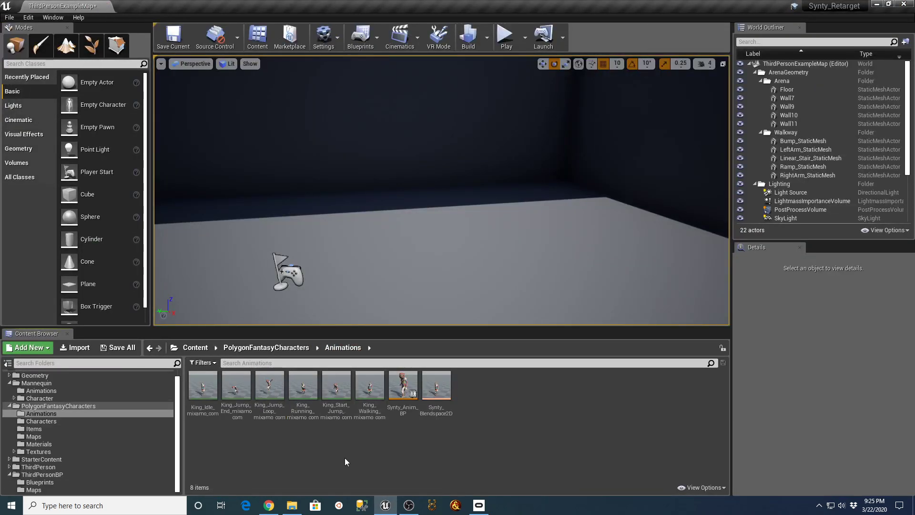
pyautogui.click(280, 396)
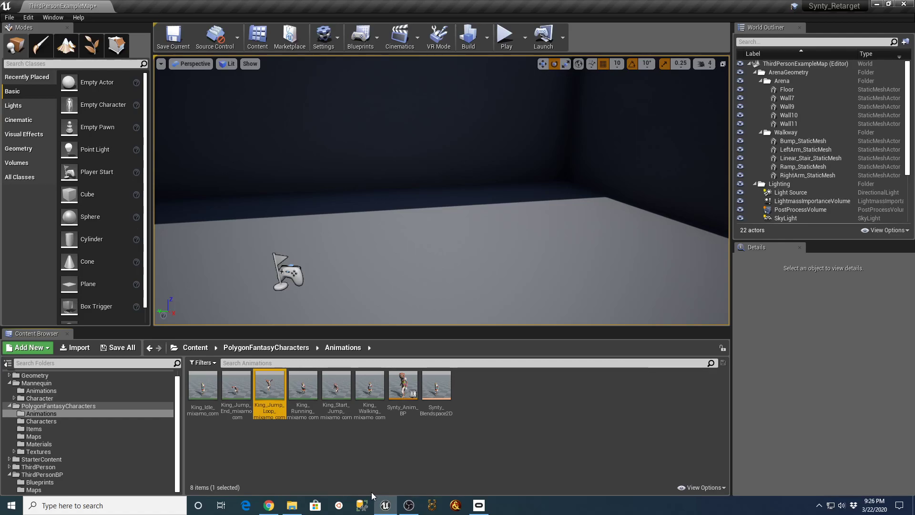
pyautogui.press('Delete')
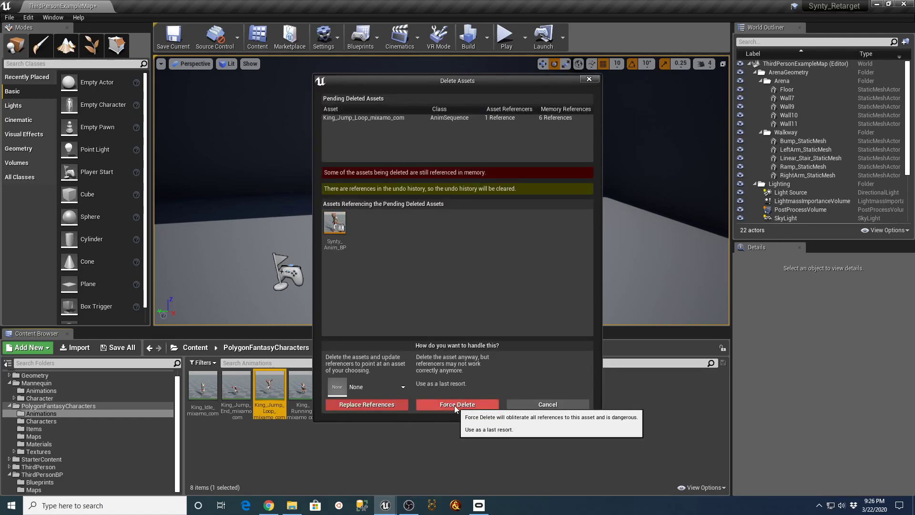
pyautogui.click(544, 406)
pyautogui.moveTo(270, 414)
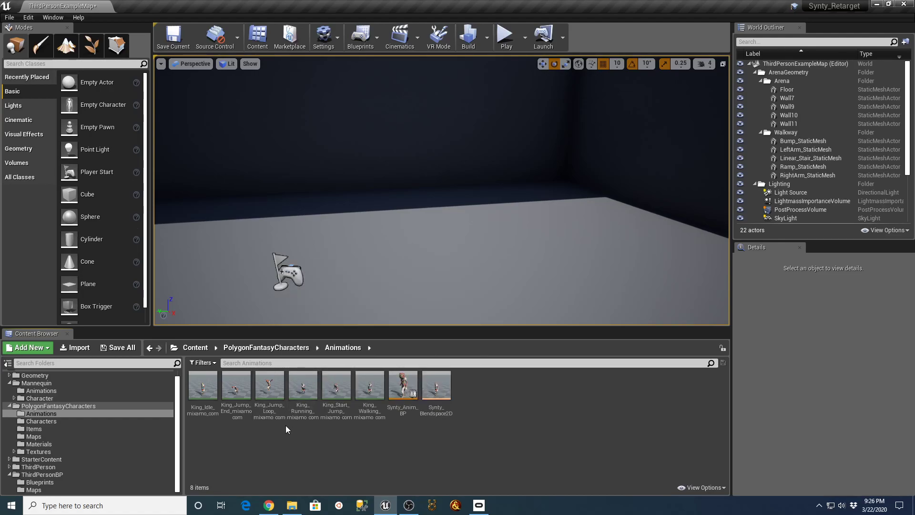
pyautogui.click(269, 391)
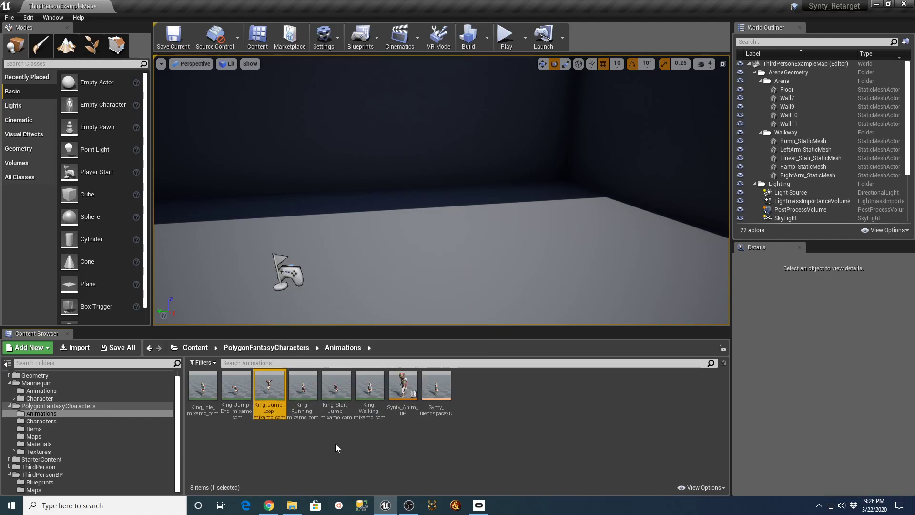
pyautogui.press('Delete')
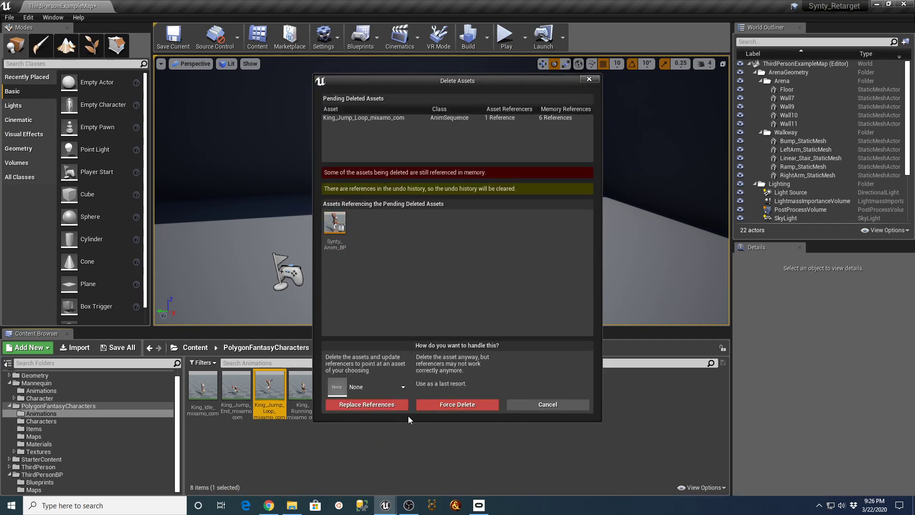
pyautogui.click(534, 404)
pyautogui.rightClick(352, 455)
pyautogui.click(279, 477)
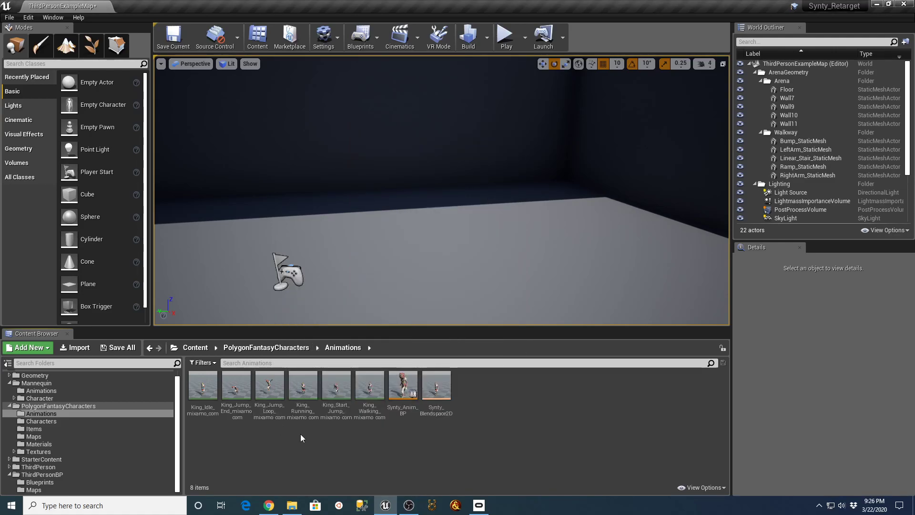
# Step: In File Explorer, open Mixamo_Synty_Male_King on drive D and rename the new jump loop file to King_Jumping_Loop.fbx
pyautogui.click(290, 506)
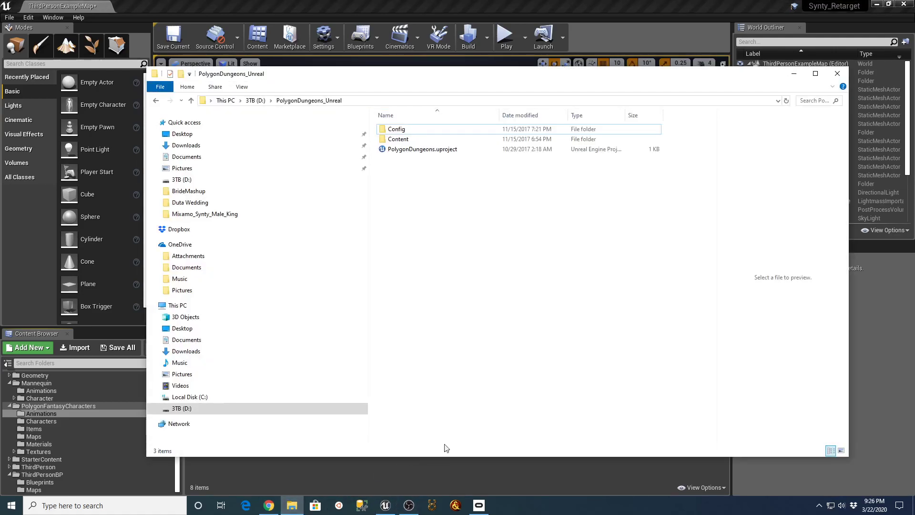
pyautogui.click(189, 410)
pyautogui.click(424, 381)
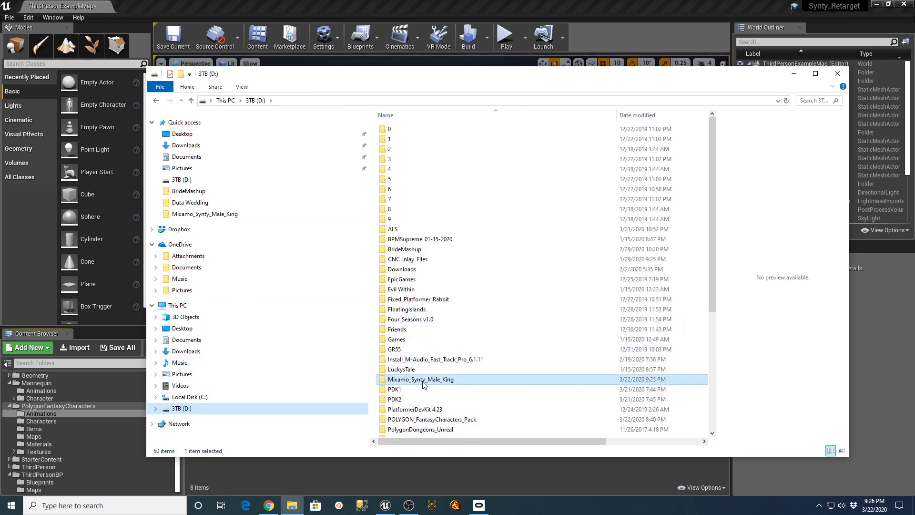
pyautogui.doubleClick(423, 380)
pyautogui.click(413, 151)
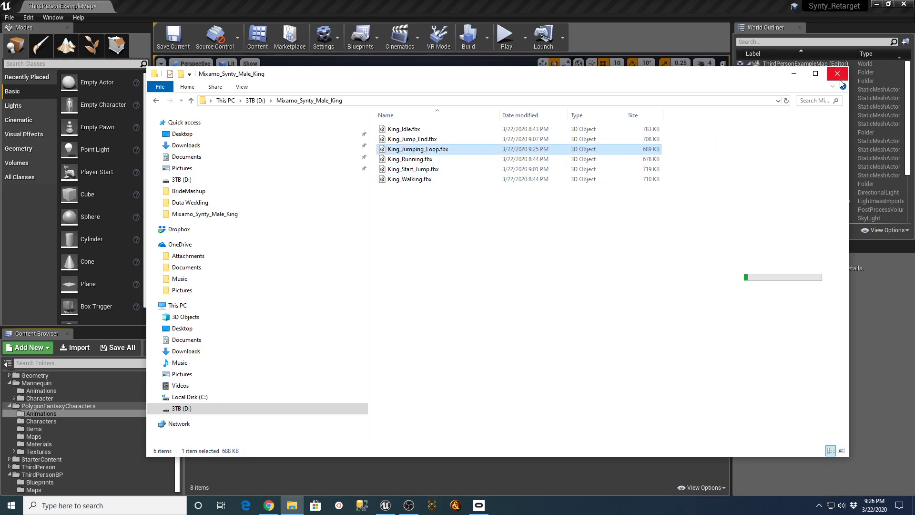
# Step: Import King_Jumping_Loop.fbx into the PolygonFantasyCharacters Animations folder using SK_Character_Fantasy_Skeleton, with Import Mesh off
pyautogui.moveTo(466, 220); pyautogui.dragTo(362, 475)
pyautogui.click(793, 74)
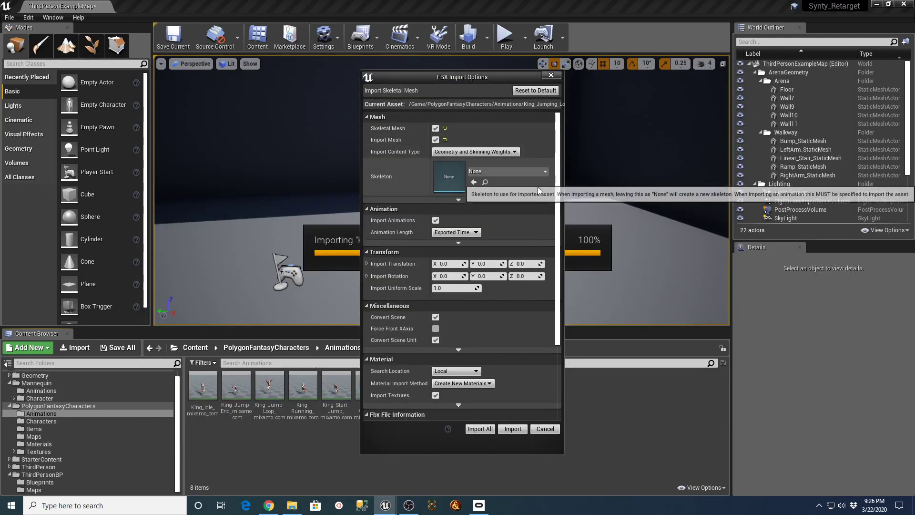
pyautogui.click(538, 172)
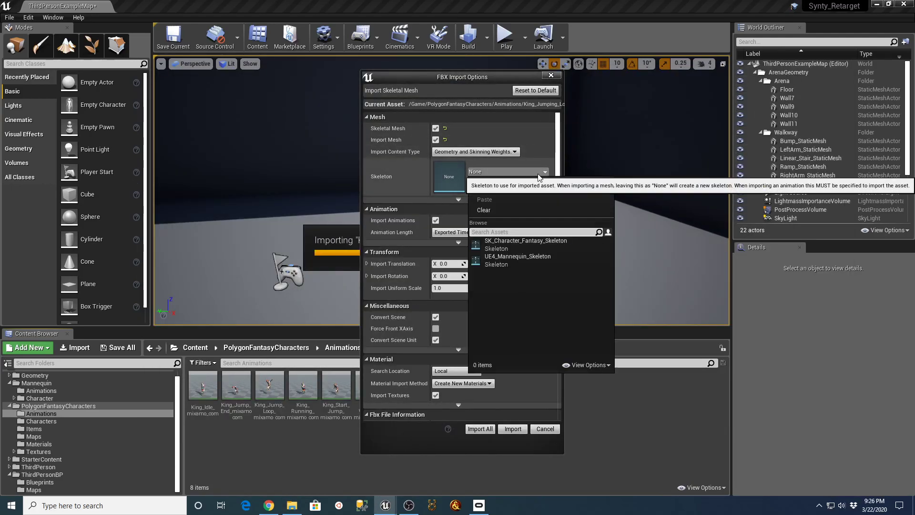
pyautogui.click(515, 247)
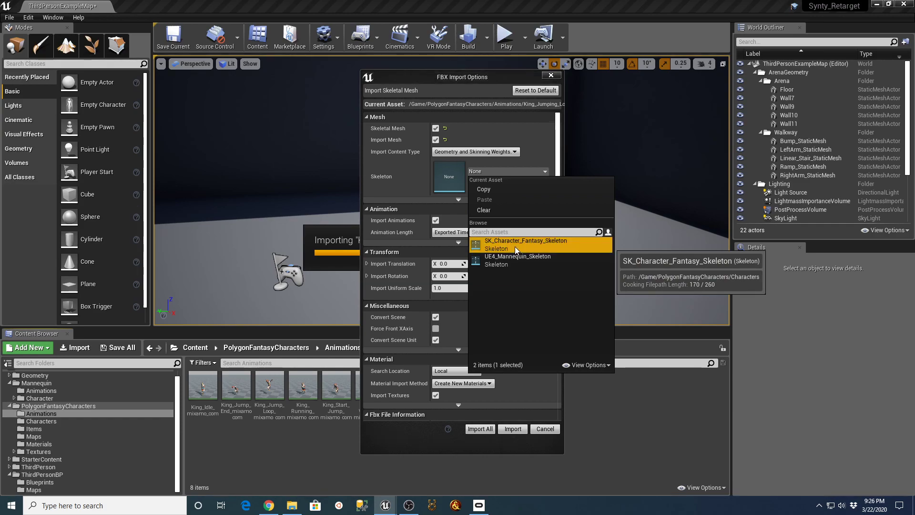
pyautogui.click(435, 129)
pyautogui.click(435, 128)
pyautogui.click(435, 140)
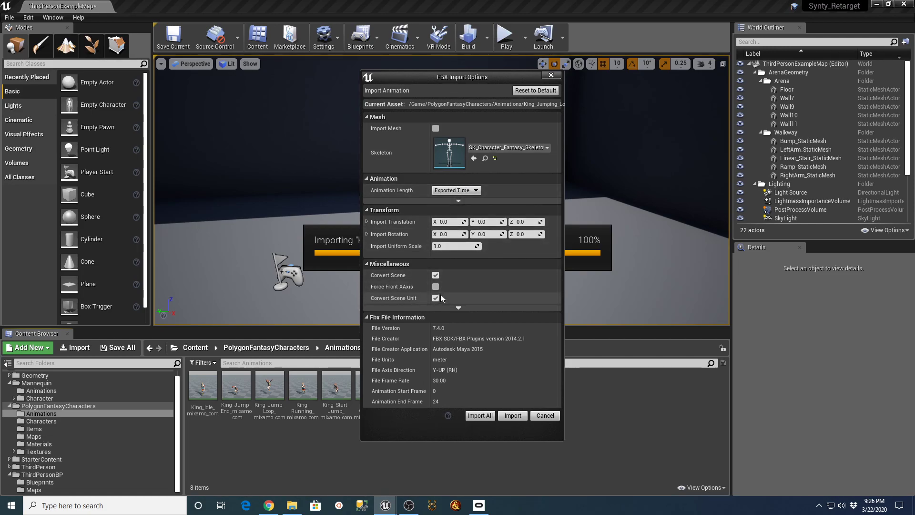
pyautogui.click(509, 417)
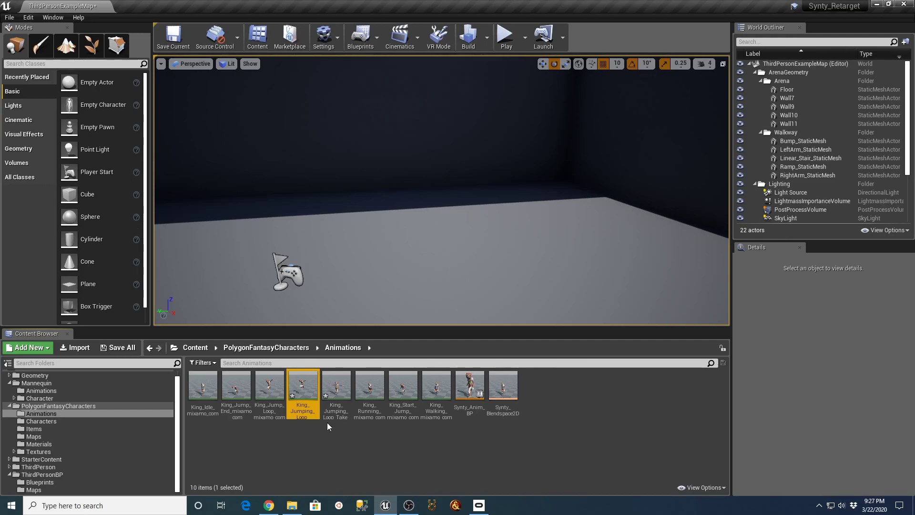
# Step: Delete the extra King_Jumping_Loop_Take animation created by the import
pyautogui.click(336, 389)
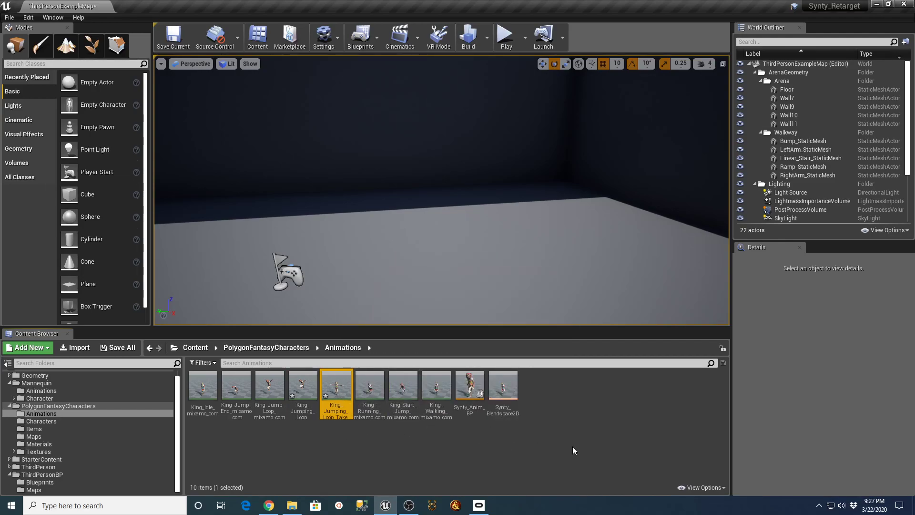
pyautogui.press('Delete')
pyautogui.click(427, 406)
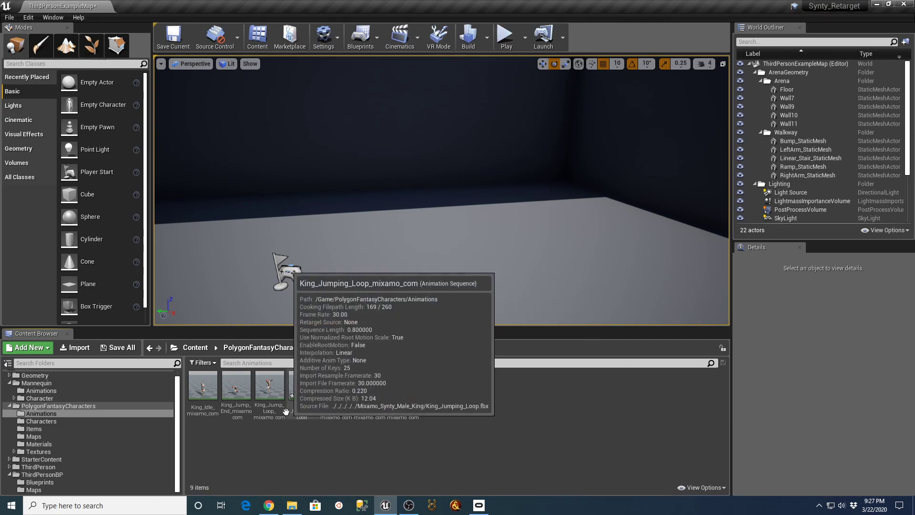
# Step: Delete King_Jump_Loop_mixamo_com, replacing its references with King_Jumping_Loop_mixamo_com, and save the affected assets
pyautogui.click(270, 397)
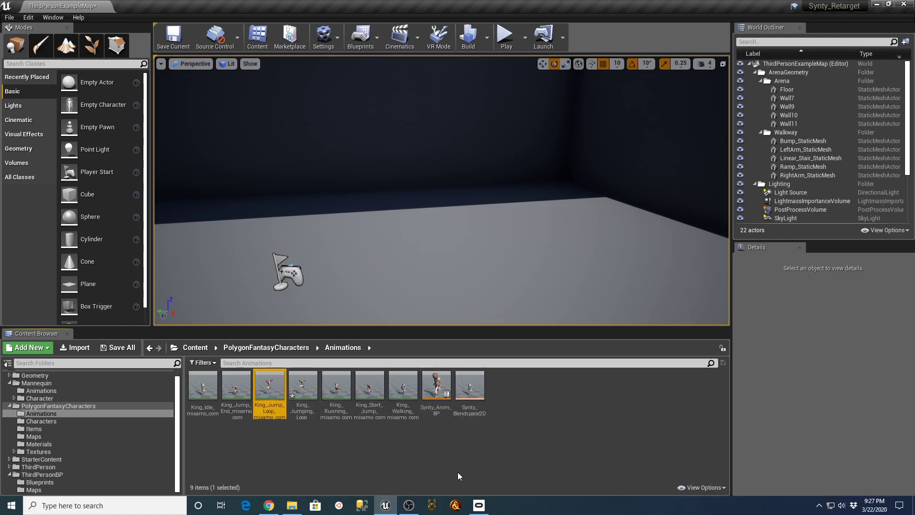
pyautogui.press('Delete')
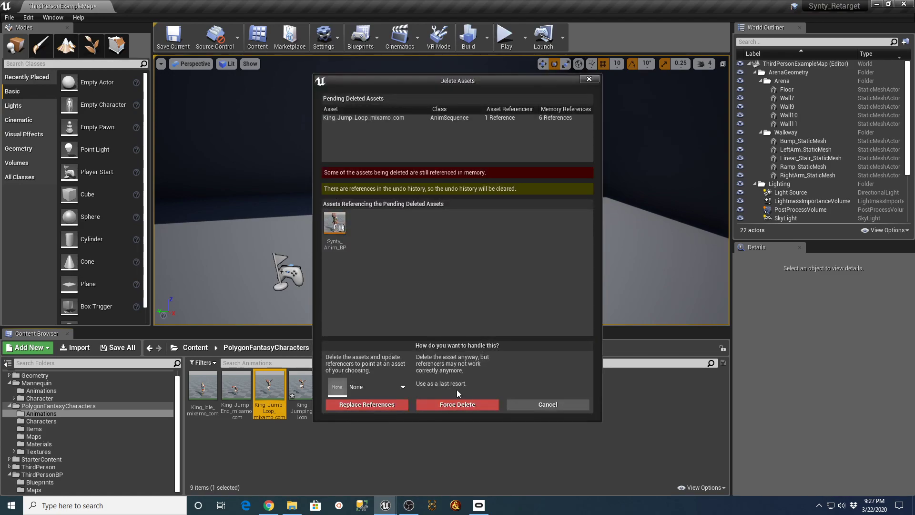
pyautogui.click(404, 386)
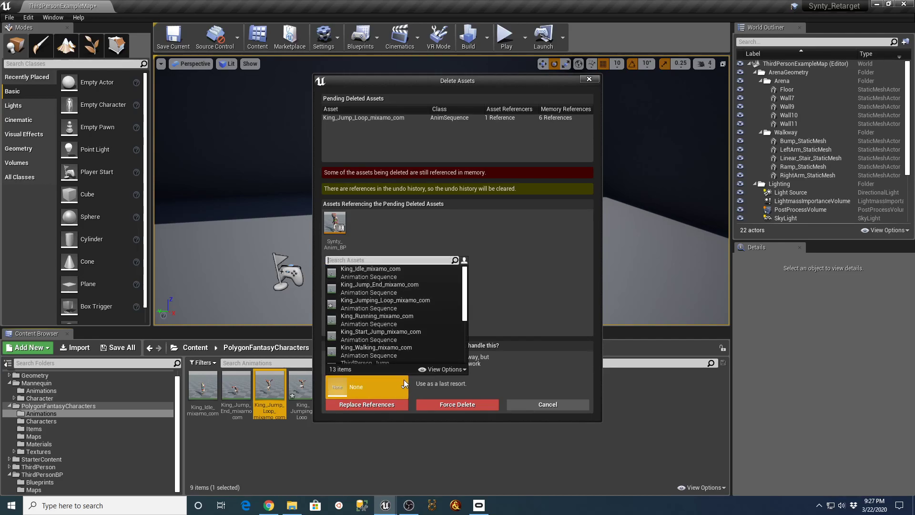
pyautogui.click(379, 304)
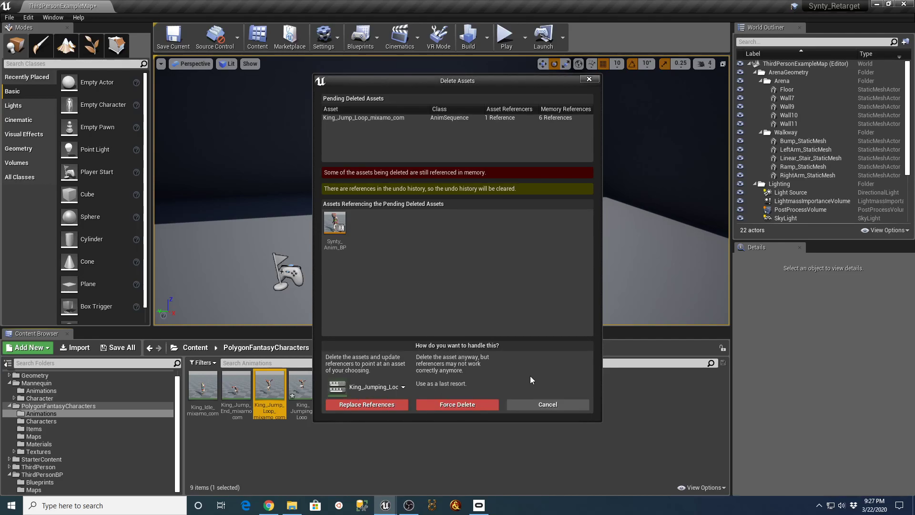
pyautogui.click(370, 404)
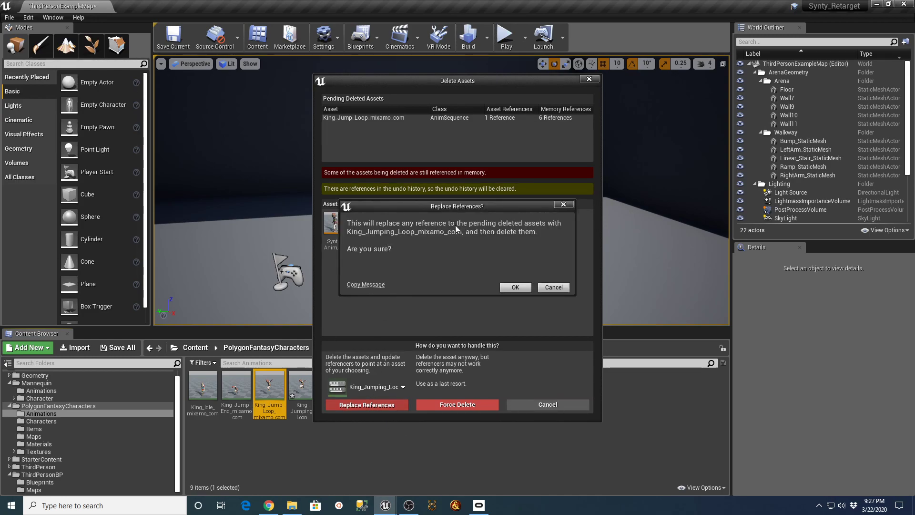
pyautogui.click(505, 288)
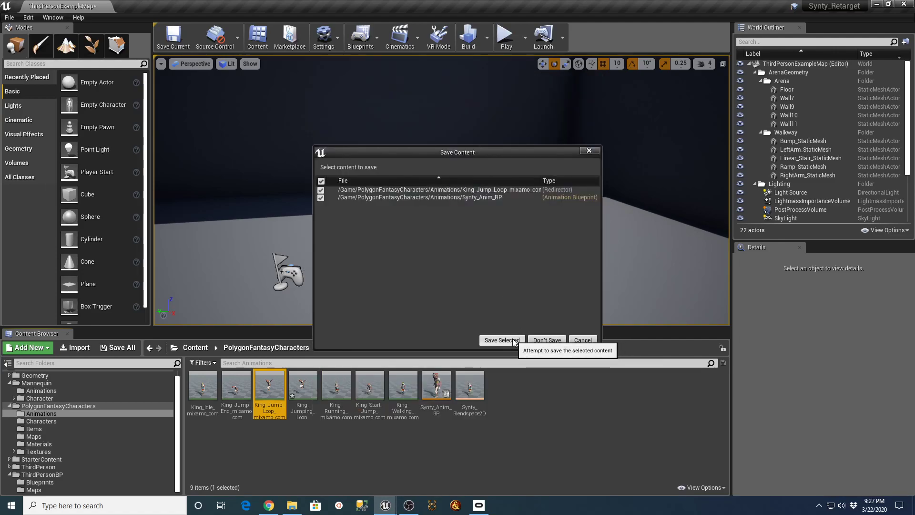
pyautogui.click(510, 342)
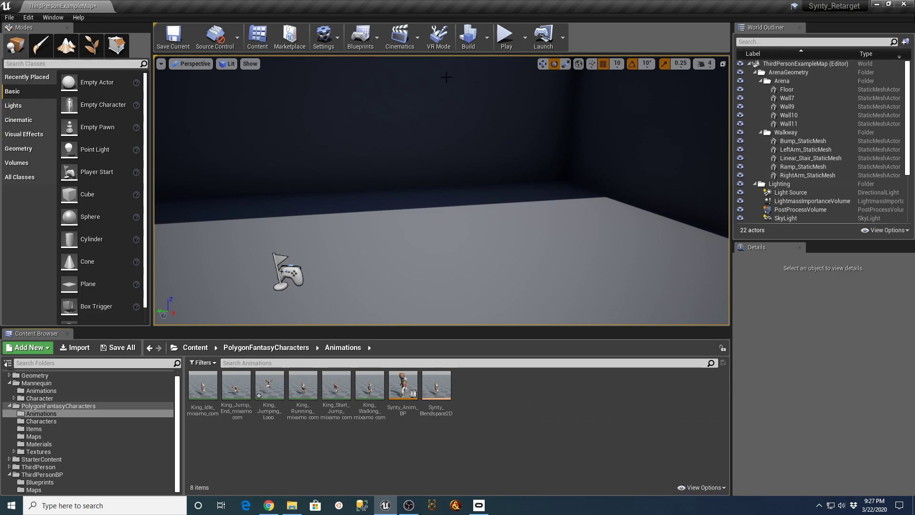
# Step: Play the level and test the King's new jump loop by jumping repeatedly while standing and running
pyautogui.click(505, 38)
pyautogui.click(460, 313)
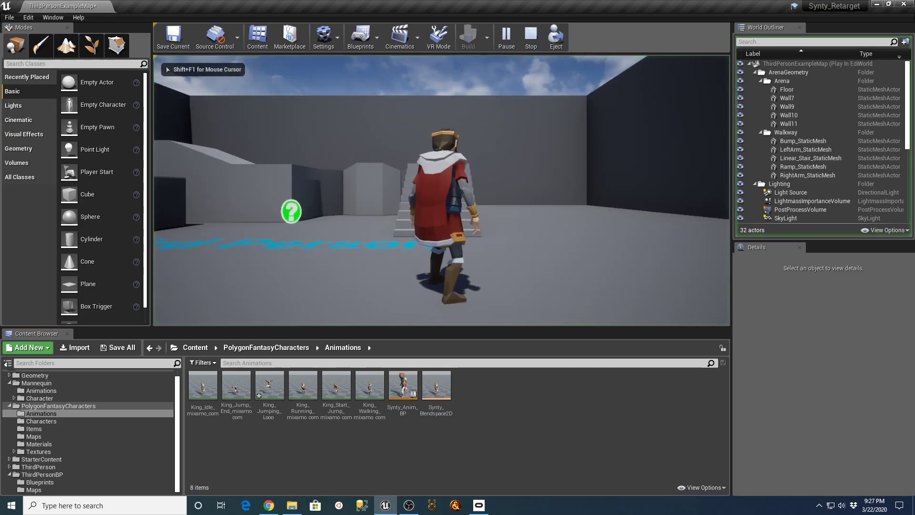
pyautogui.press('w')
pyautogui.press('space')
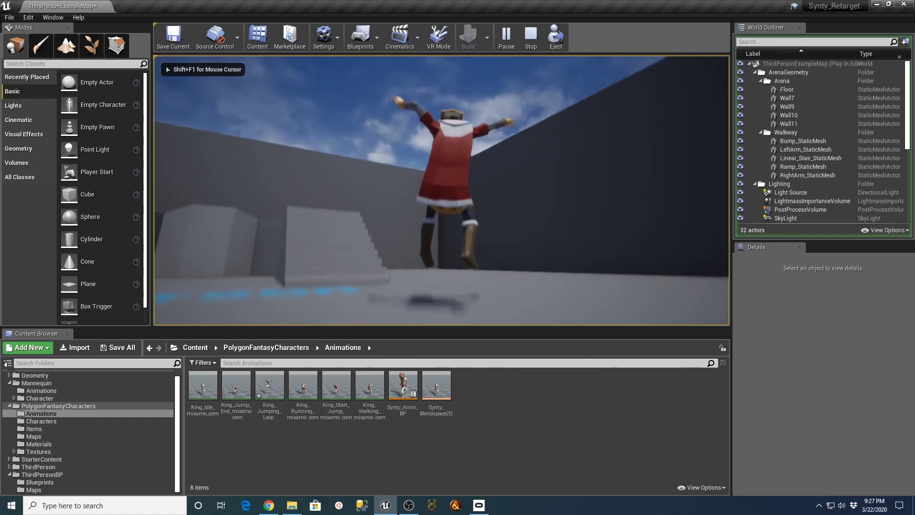
pyautogui.press('space')
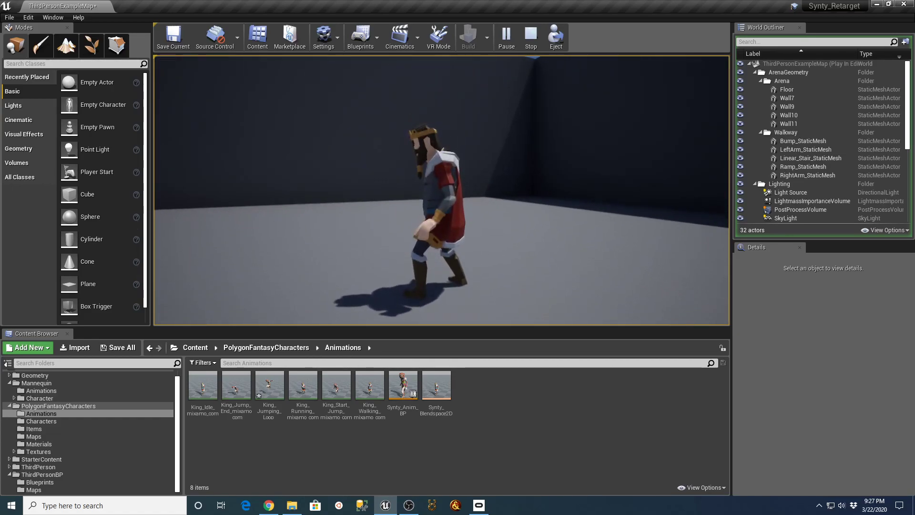
pyautogui.press('space')
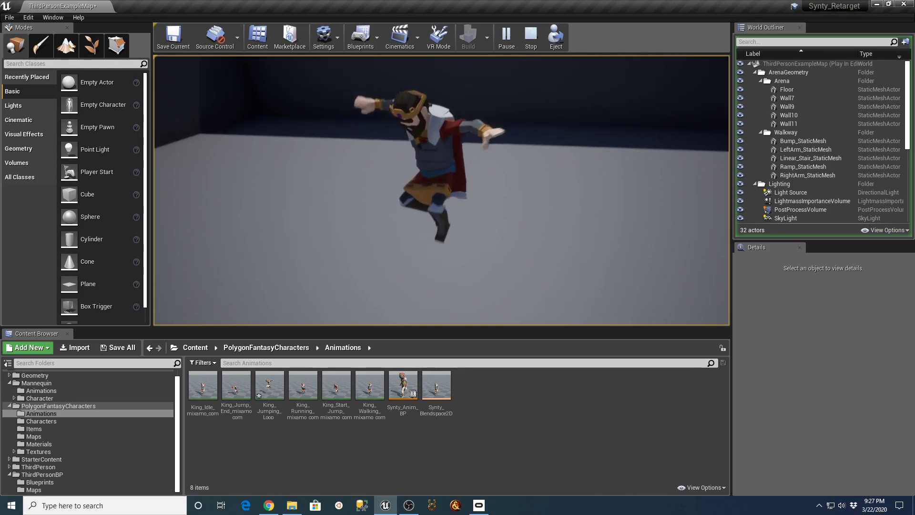
pyautogui.press('w')
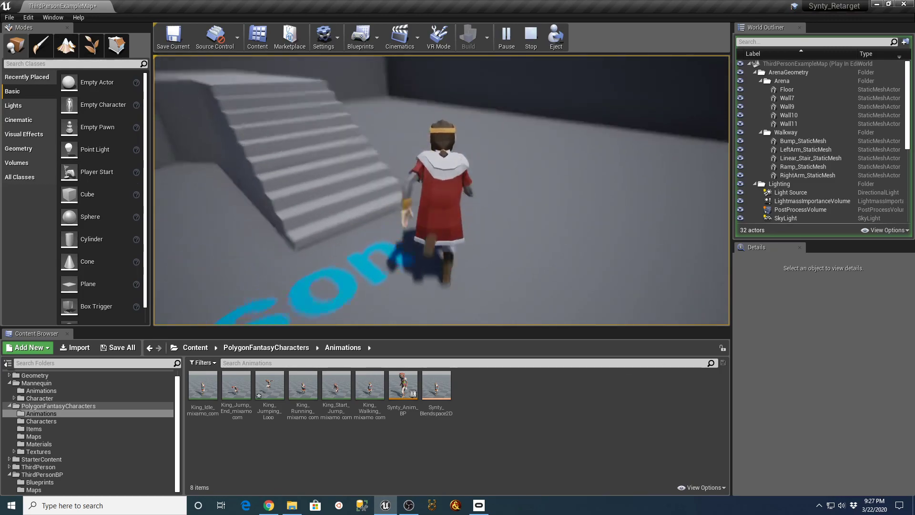
pyautogui.press('space')
pyautogui.press('w')
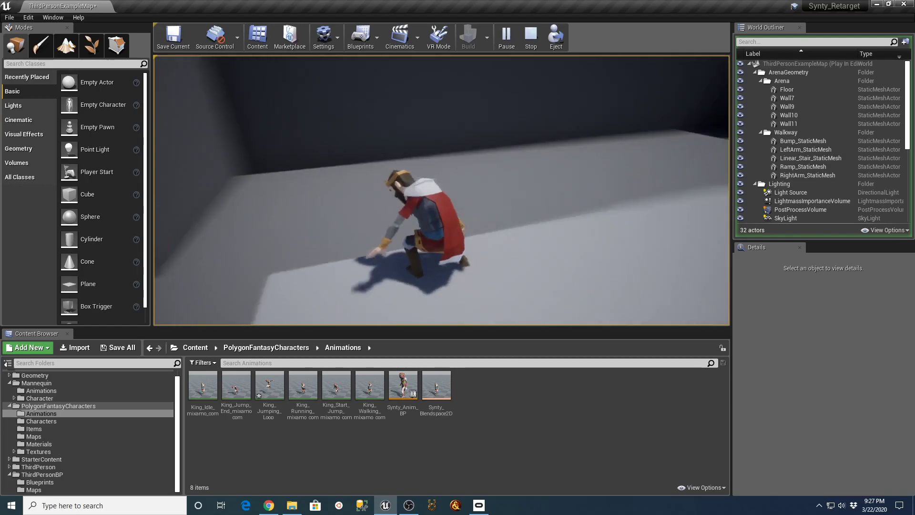
pyautogui.press('space')
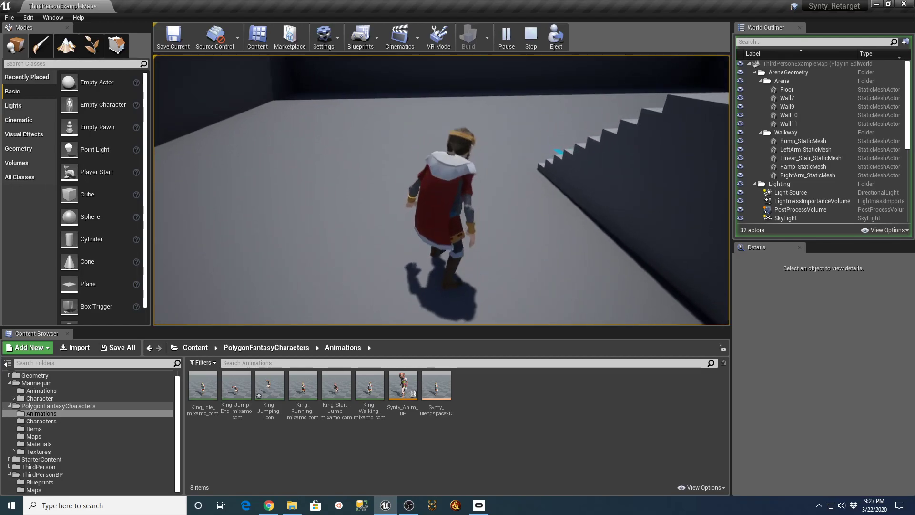
pyautogui.press('space')
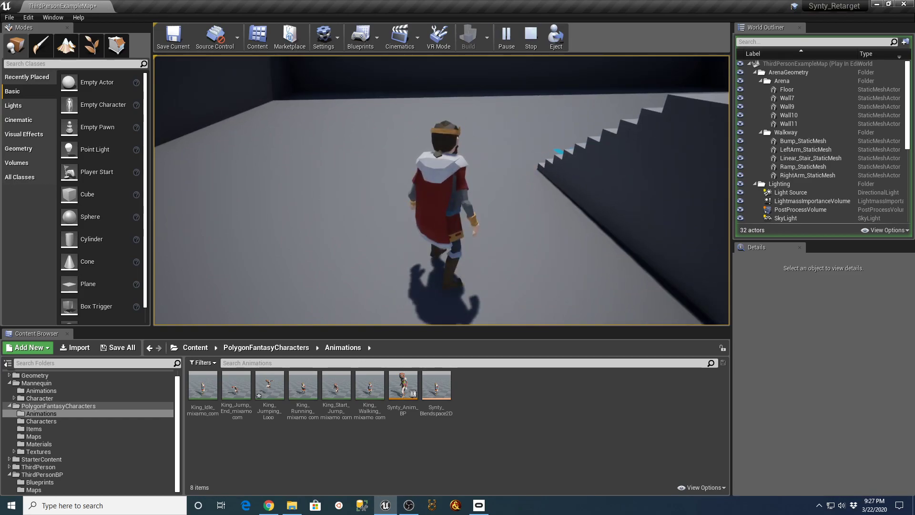
pyautogui.press('d')
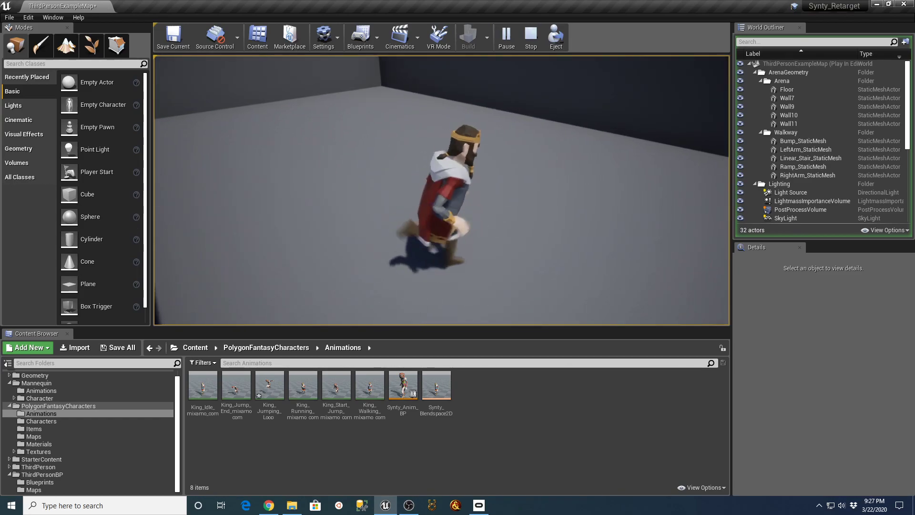
pyautogui.press('space')
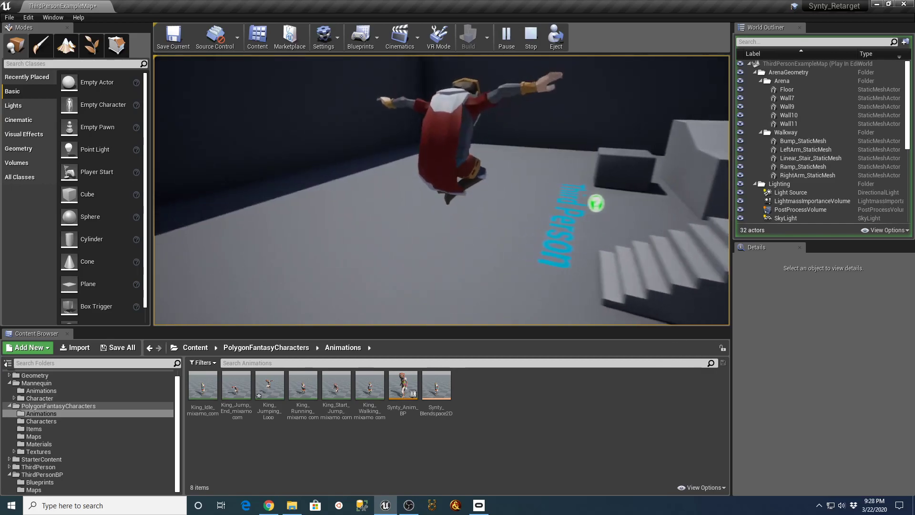
# Step: Run the King around the level and over the stairs, jumping at intervals to examine the jump transitions, and end the play session
pyautogui.press('w')
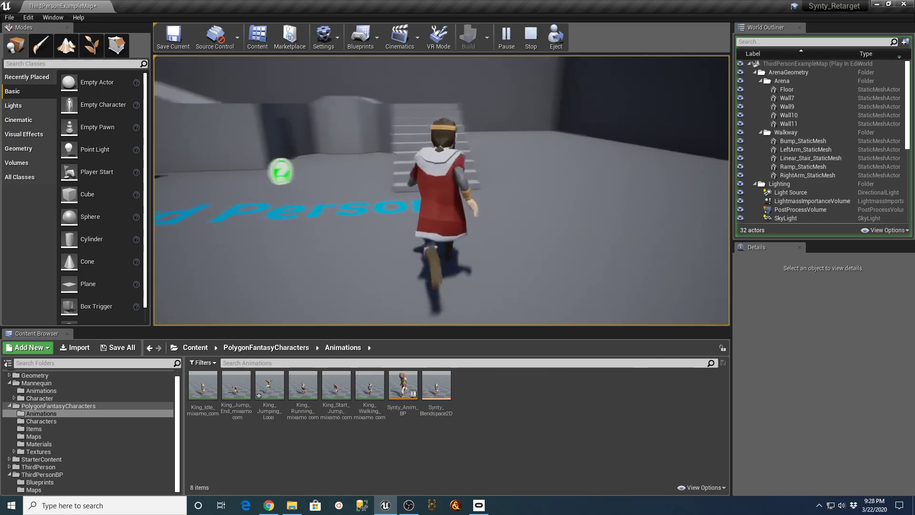
pyautogui.press('w')
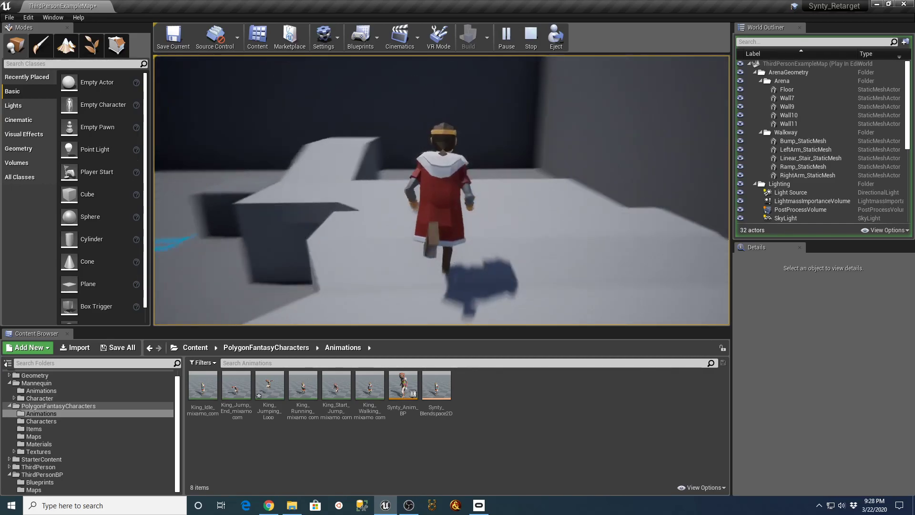
pyautogui.press('w')
pyautogui.press('space')
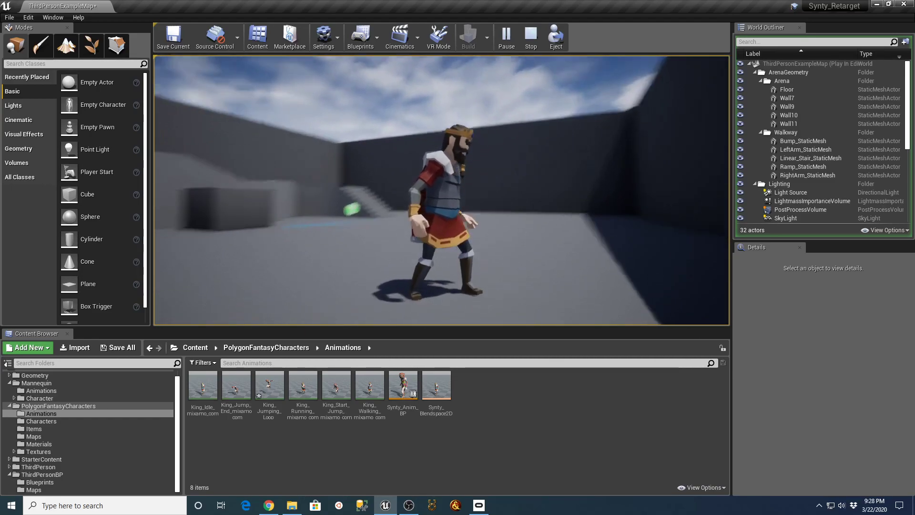
pyautogui.press('a')
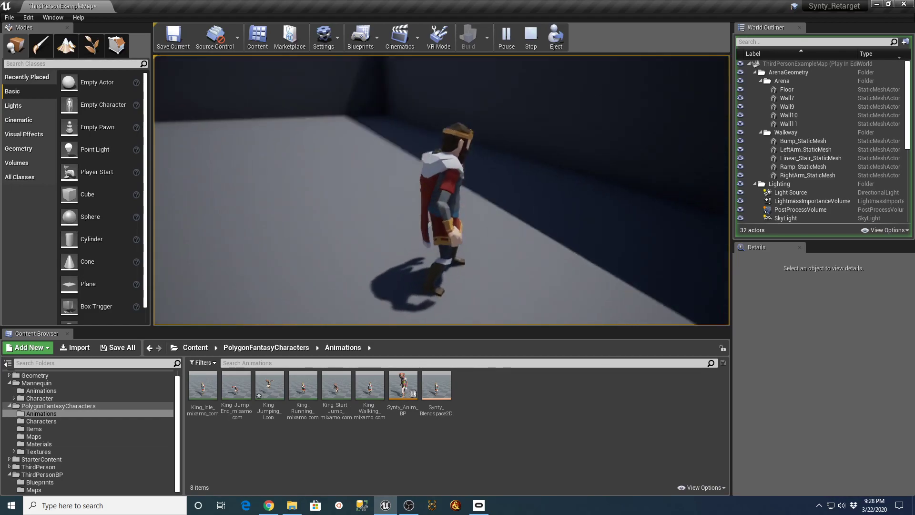
pyautogui.press('w')
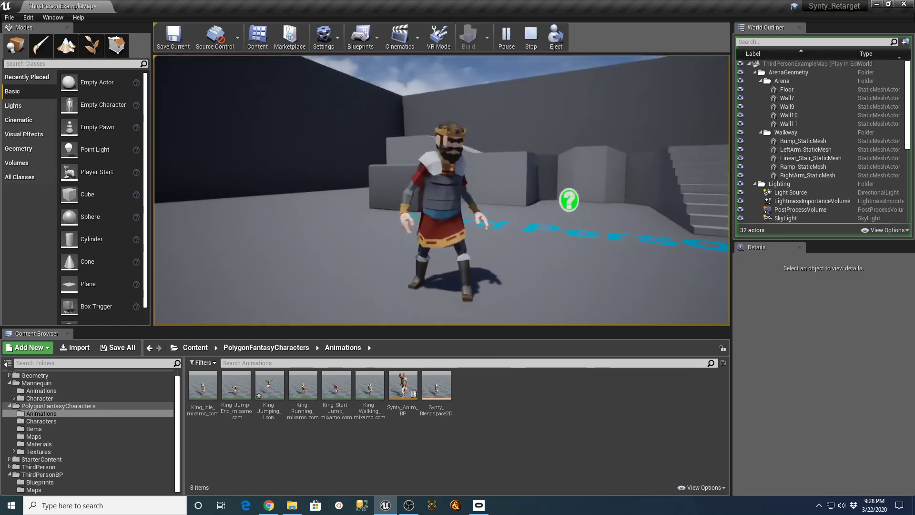
pyautogui.press('w')
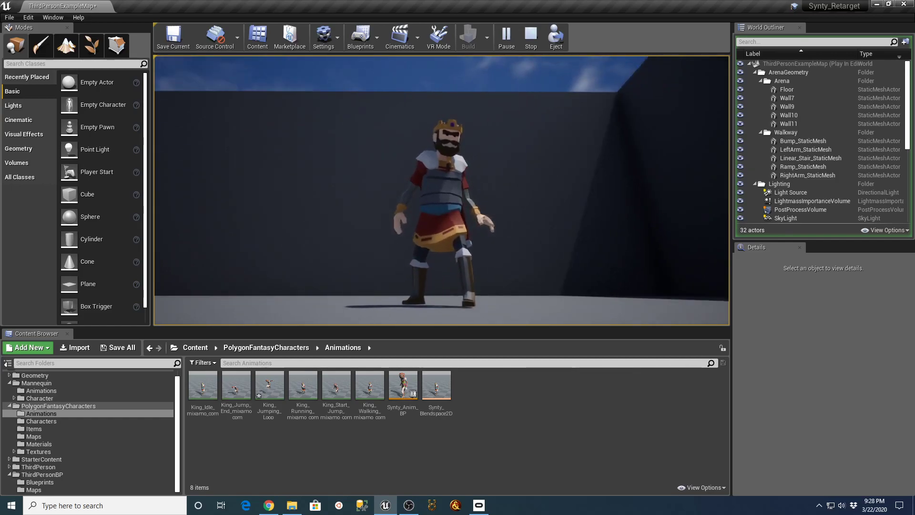
pyautogui.press('space')
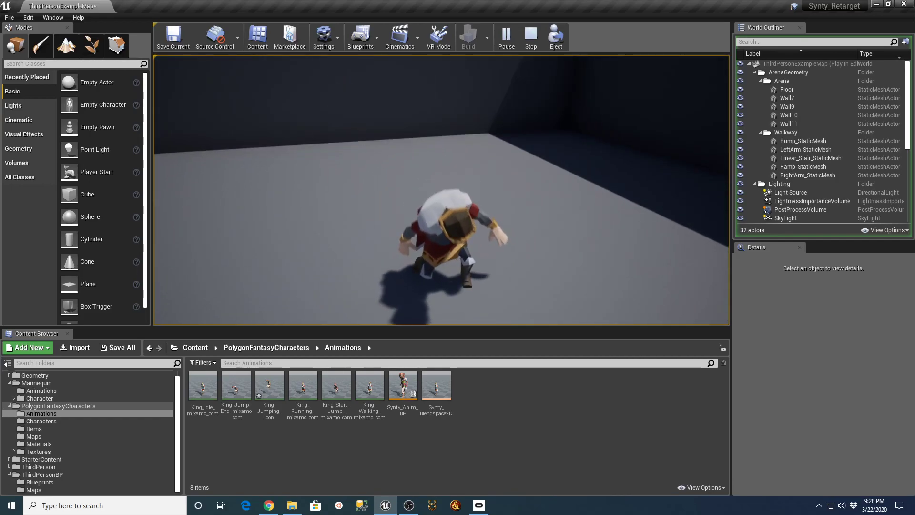
pyautogui.press('w')
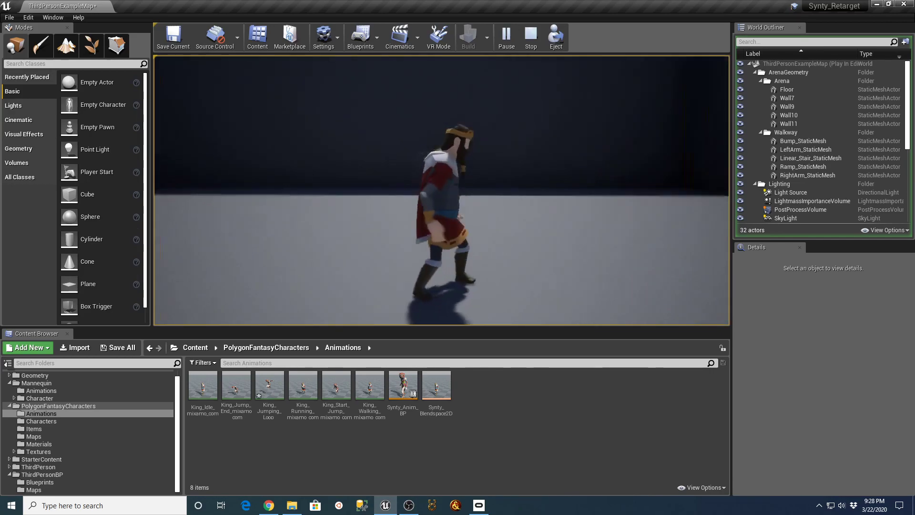
pyautogui.press('w')
pyautogui.press('w')
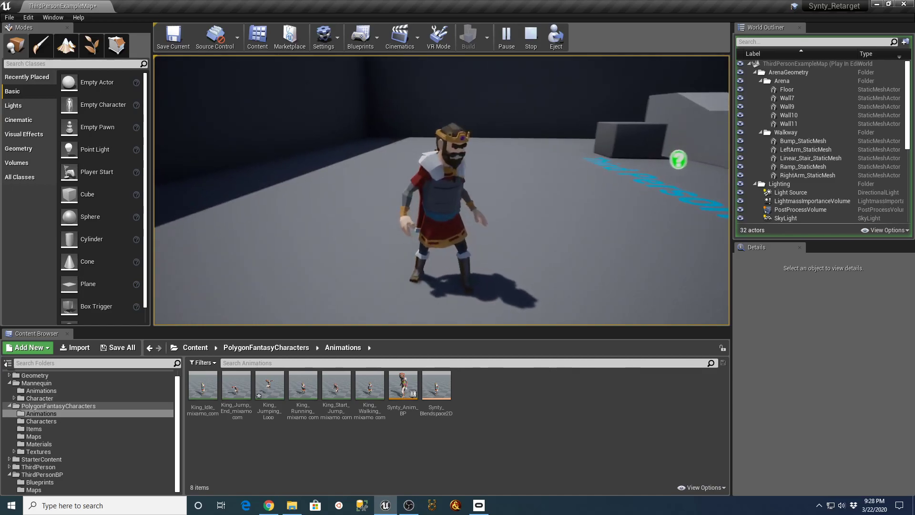
pyautogui.press('w')
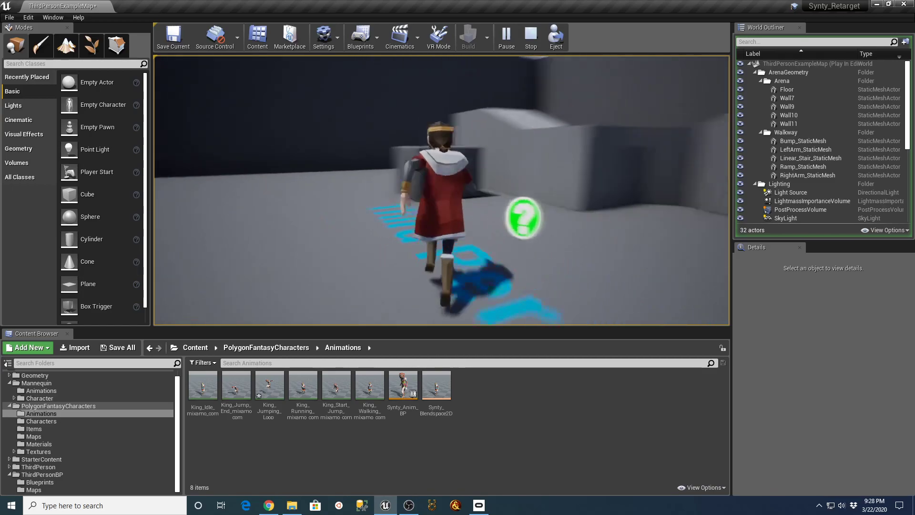
pyautogui.press('space')
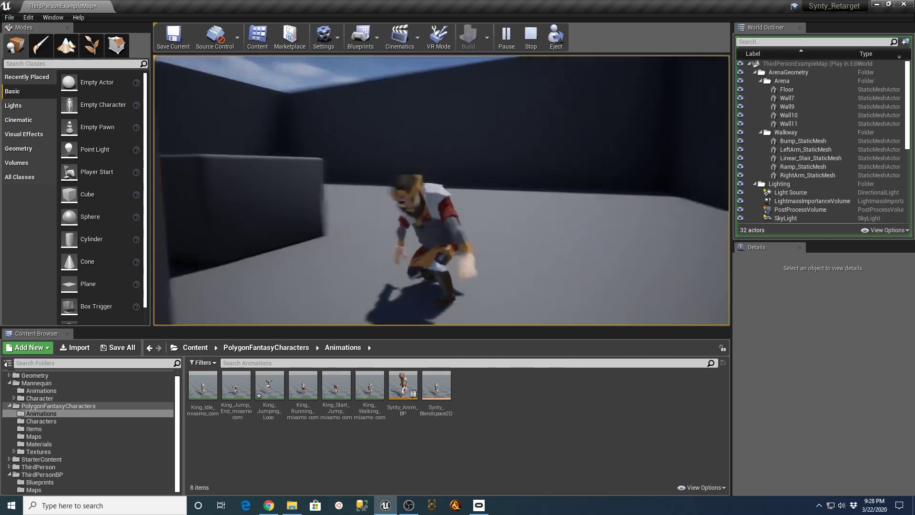
pyautogui.press('w')
pyautogui.press('w')
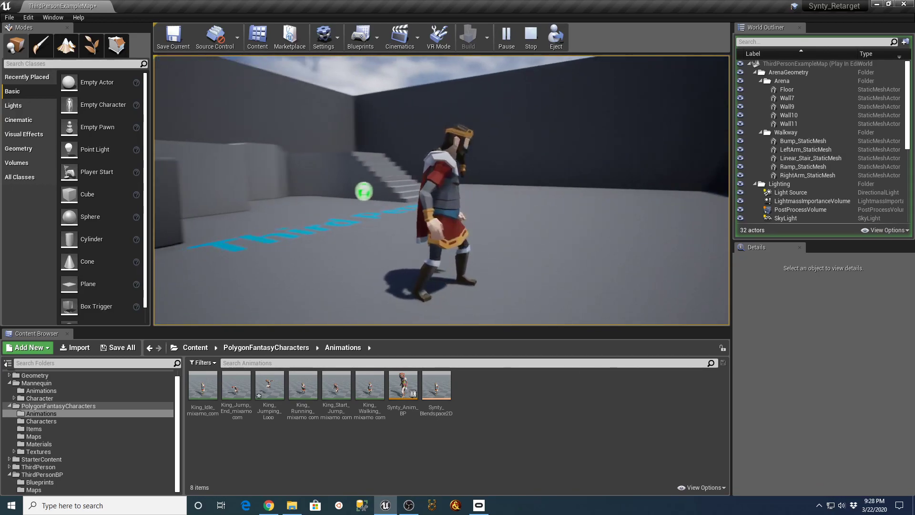
pyautogui.press('space')
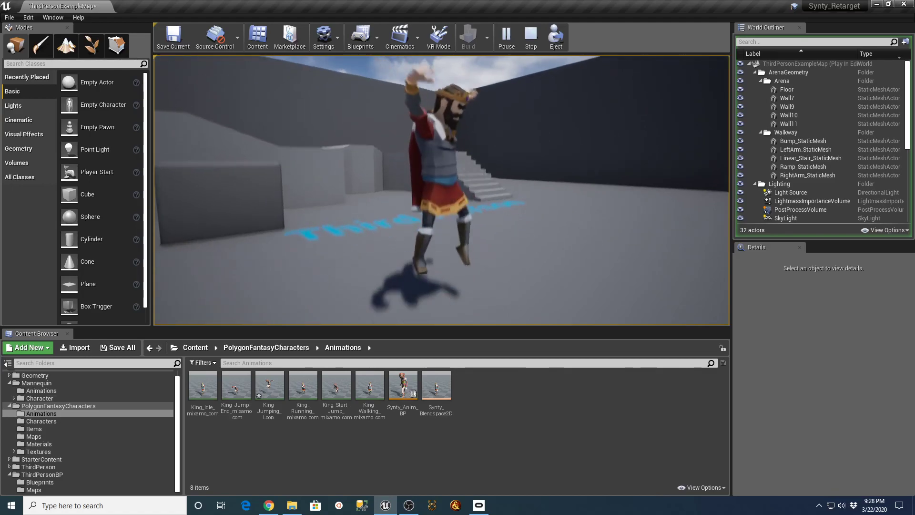
pyautogui.press('space')
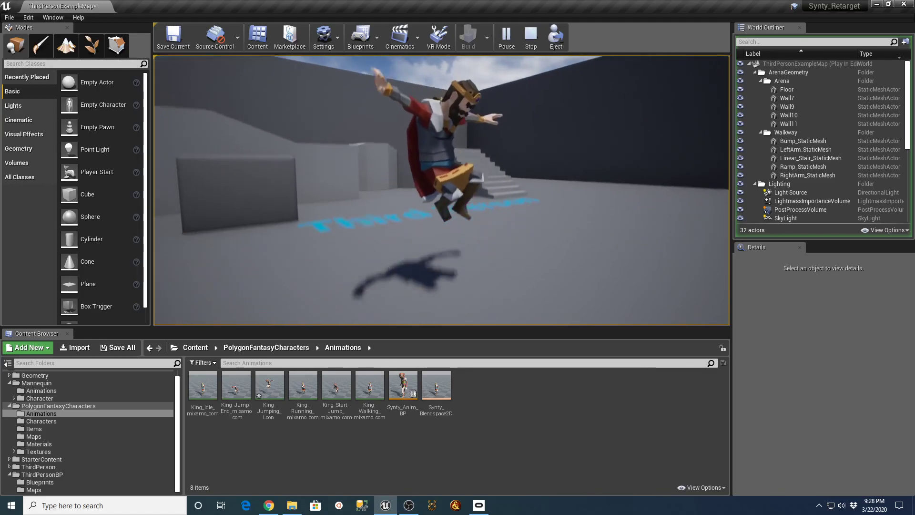
pyautogui.press('Escape')
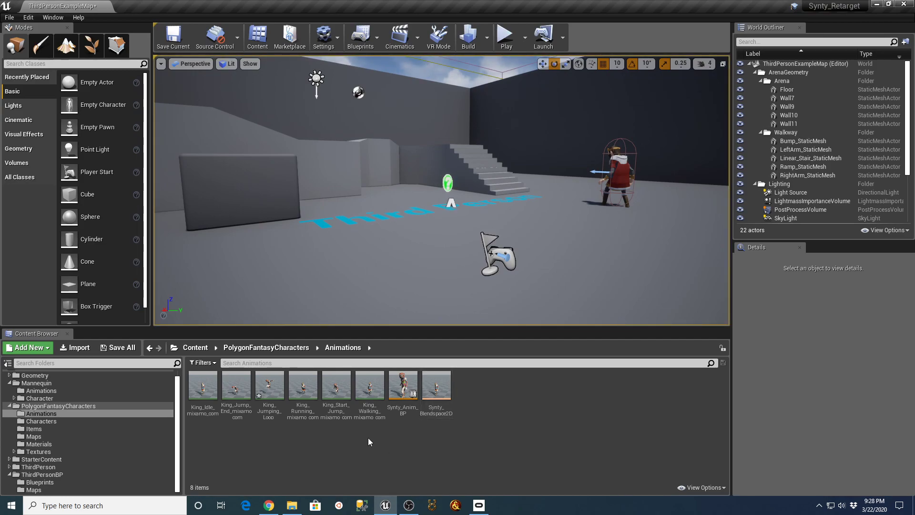
# Step: Open the King_Jumping_Loop_mixamo_com animation and set its preview mesh to SK_Character_Male_King
pyautogui.doubleClick(269, 391)
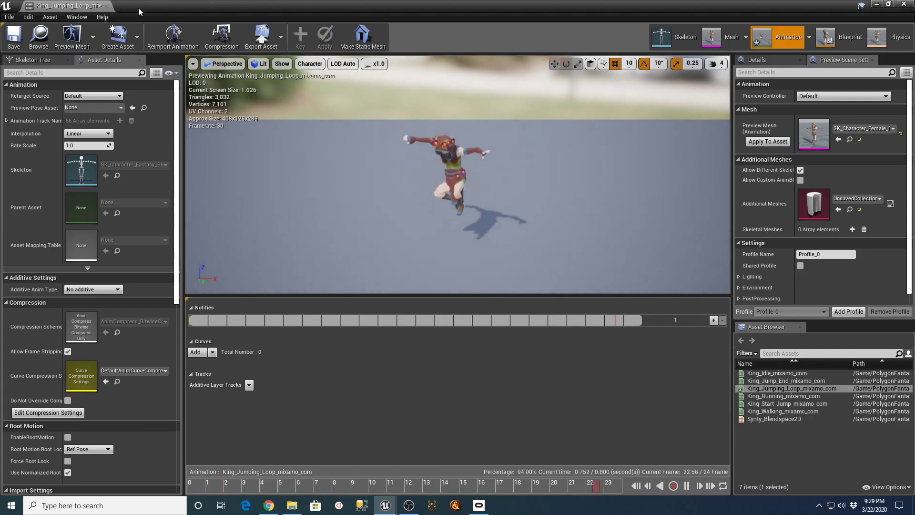
pyautogui.click(92, 37)
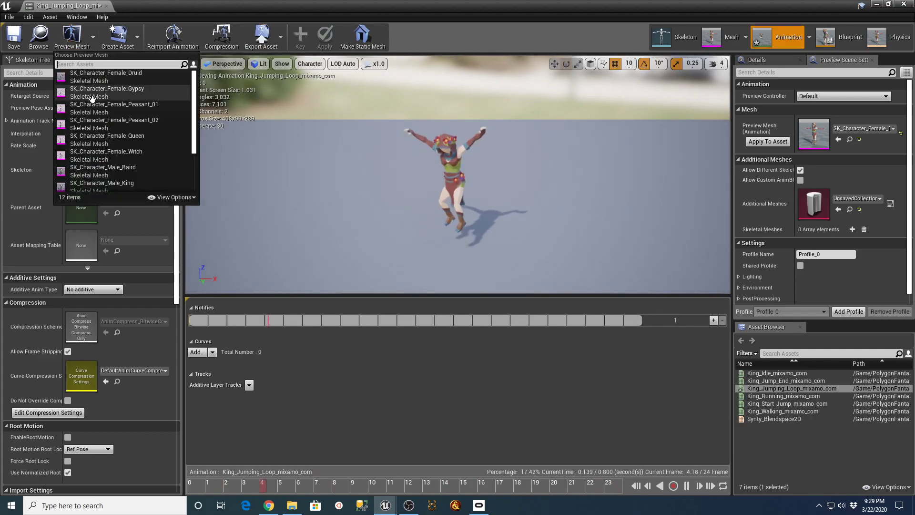
pyautogui.click(110, 182)
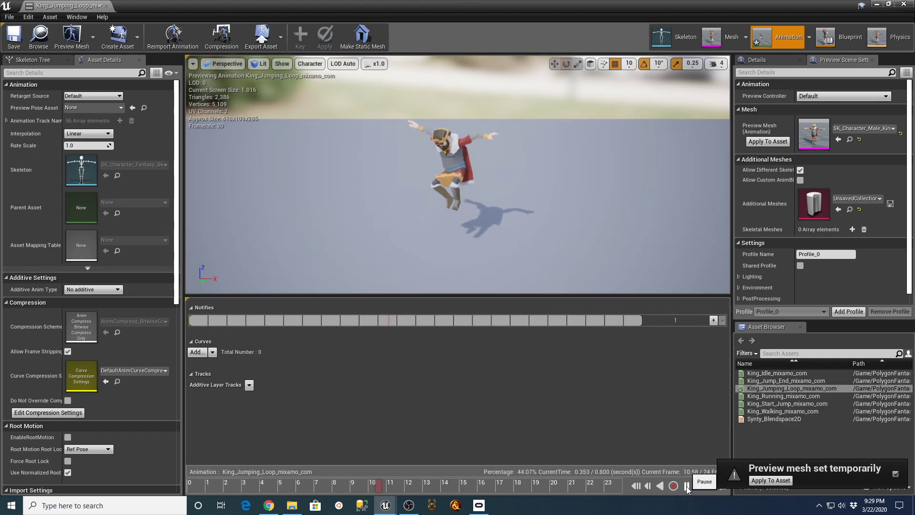
# Step: Scrub through the jump loop to find its end pose and remove frames 22 to 25
pyautogui.moveTo(400, 486); pyautogui.dragTo(189, 492)
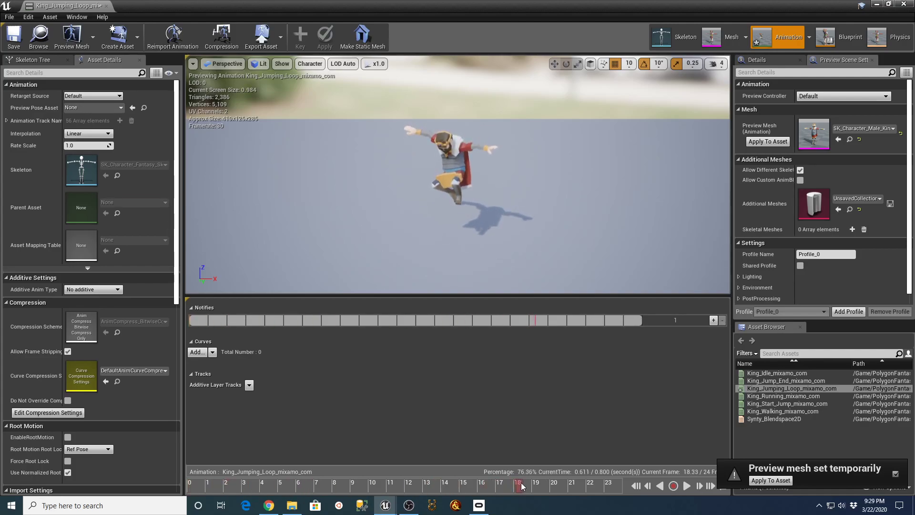
pyautogui.moveTo(572, 486); pyautogui.dragTo(593, 484)
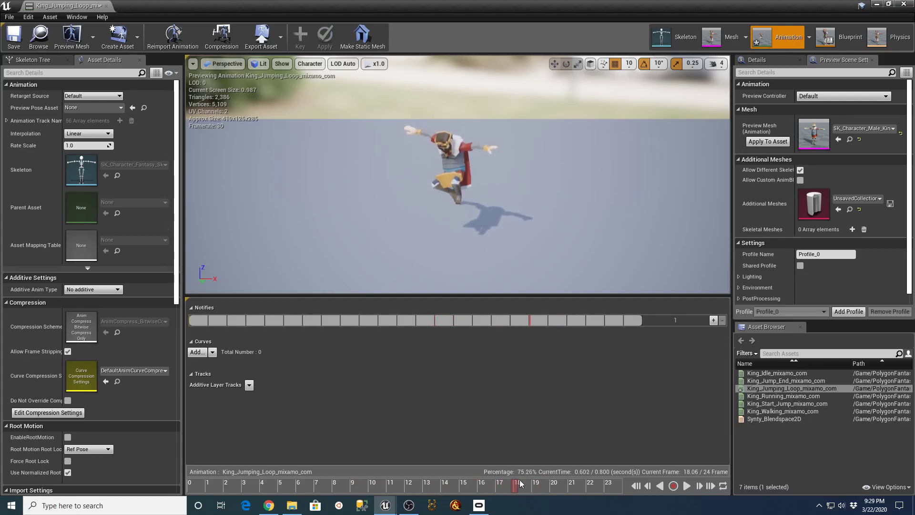
pyautogui.rightClick(572, 483)
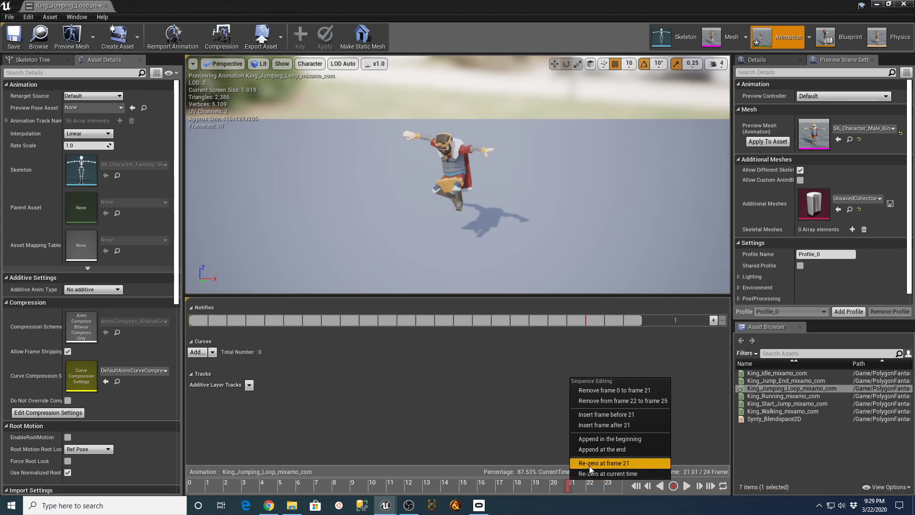
pyautogui.click(612, 402)
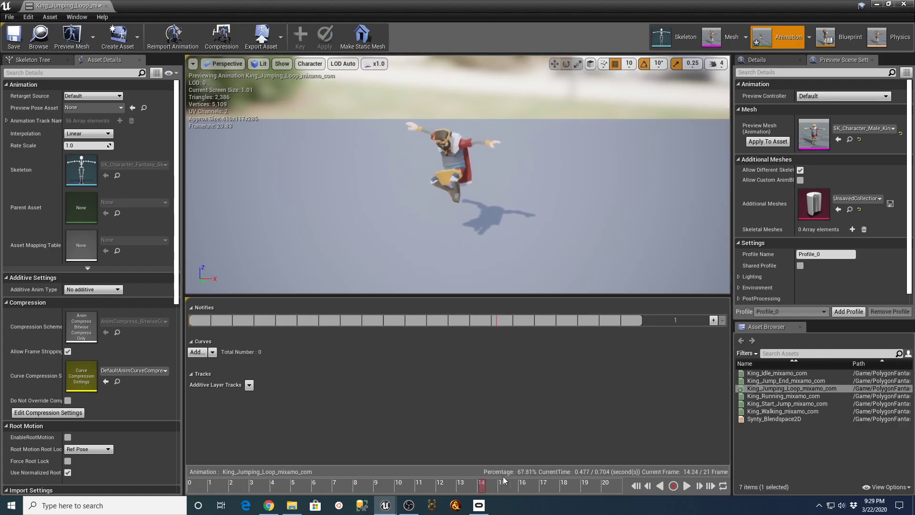
# Step: Remove frames 0 to 6 from the start of the jump loop, and save and close the animation
pyautogui.moveTo(586, 485); pyautogui.dragTo(323, 485)
pyautogui.rightClick(322, 486)
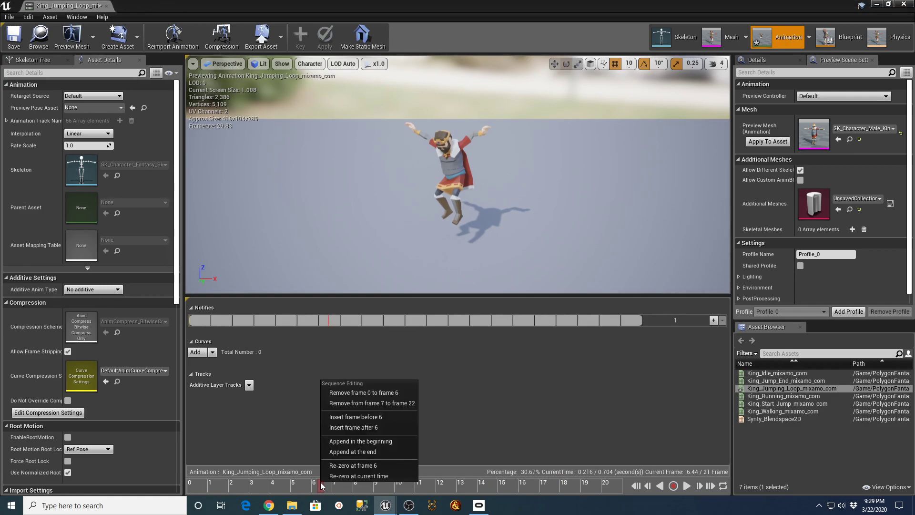
pyautogui.click(374, 392)
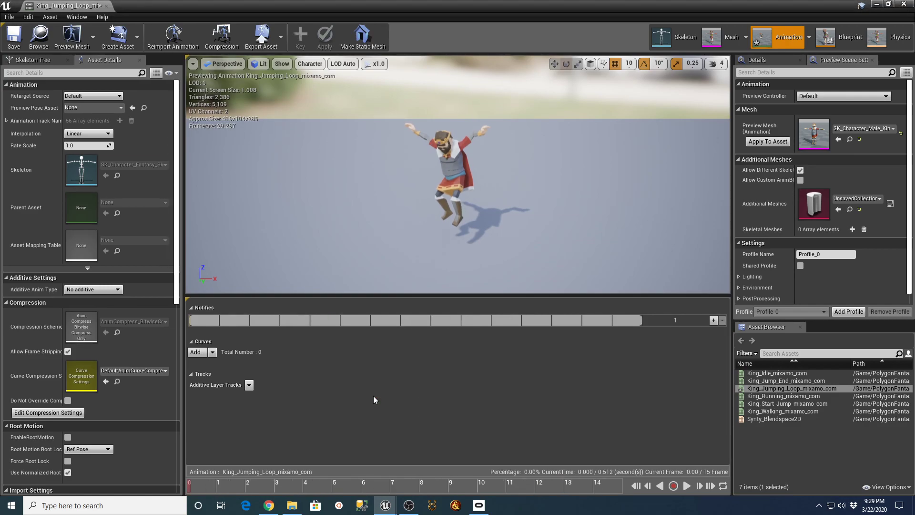
pyautogui.moveTo(190, 486); pyautogui.dragTo(171, 478)
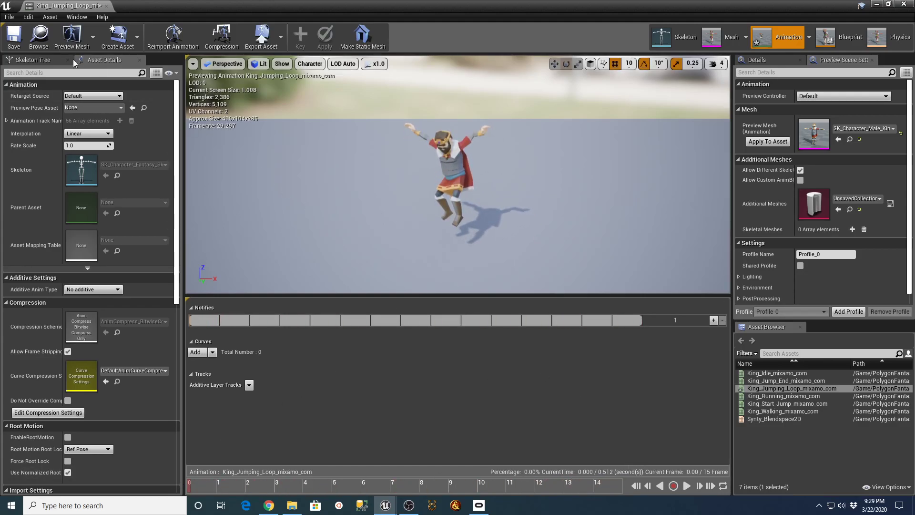
pyautogui.click(21, 44)
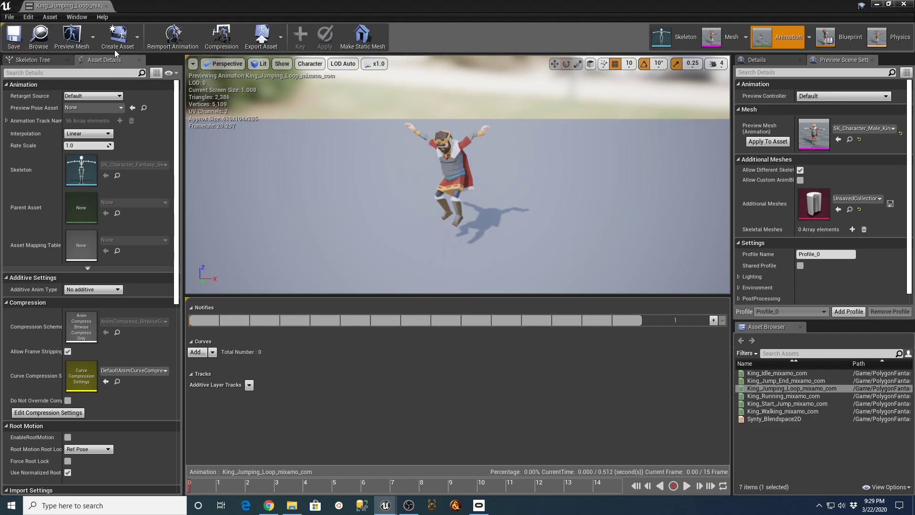
pyautogui.click(106, 6)
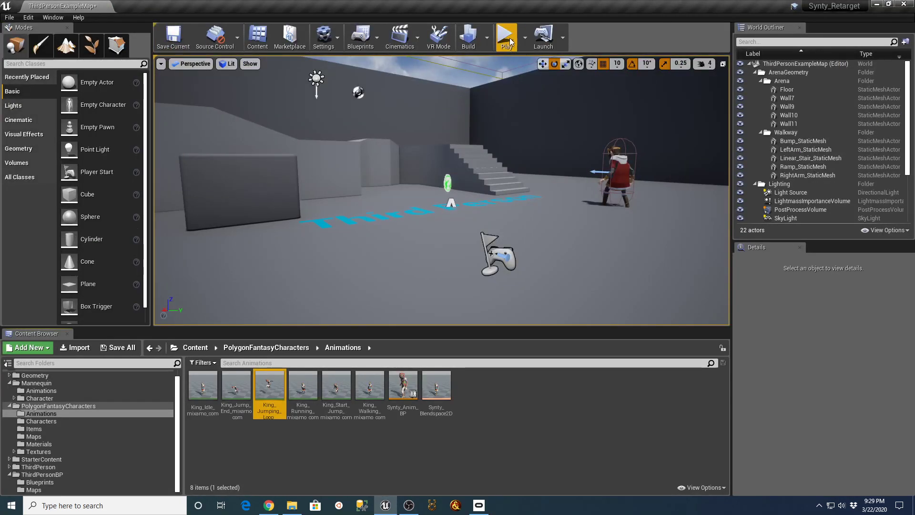
# Step: Play the level and test the trimmed jump loop with a few standing jumps, ending the play session
pyautogui.click(509, 38)
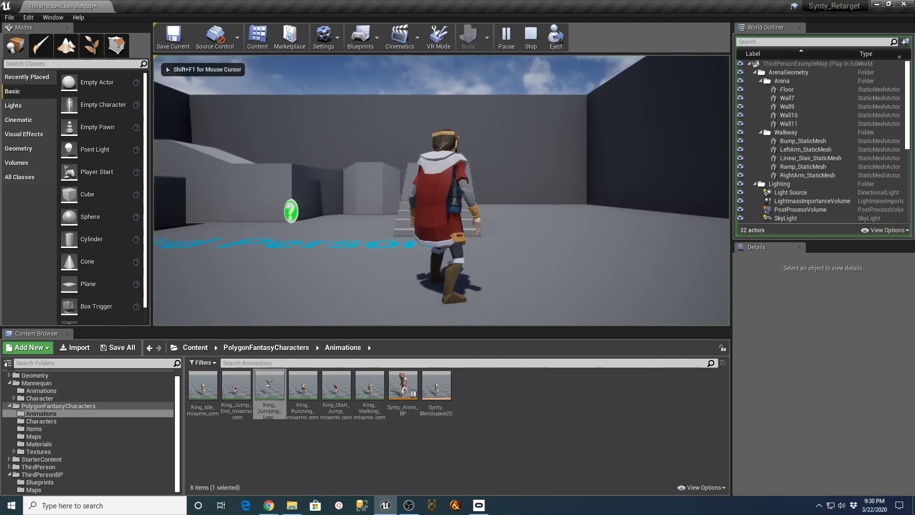
pyautogui.press('space')
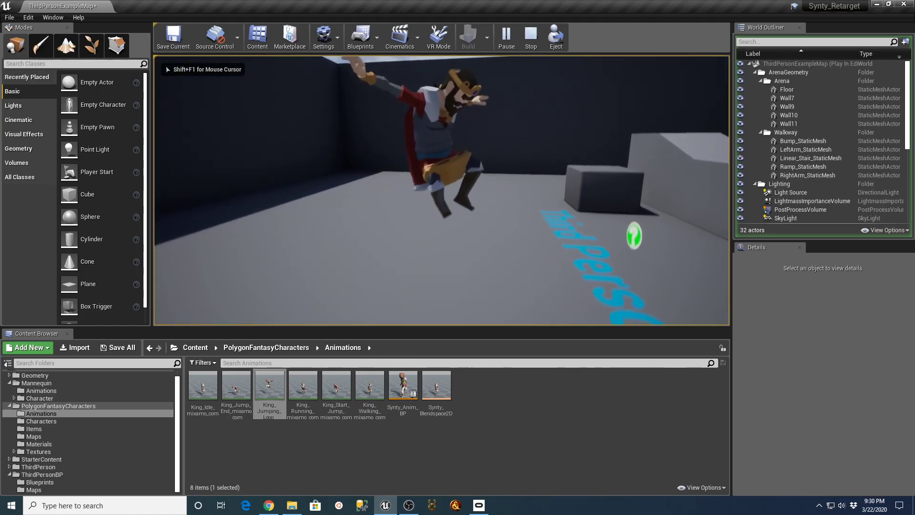
pyautogui.press('space')
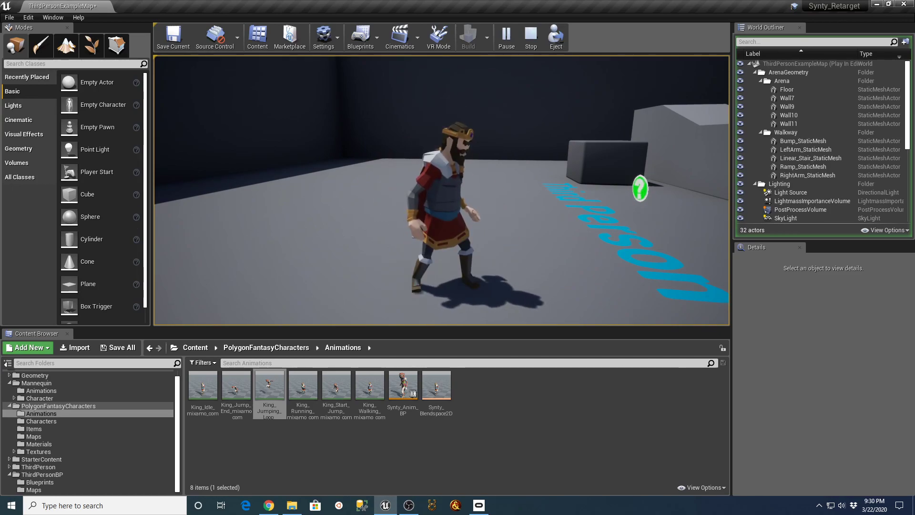
pyautogui.press('Escape')
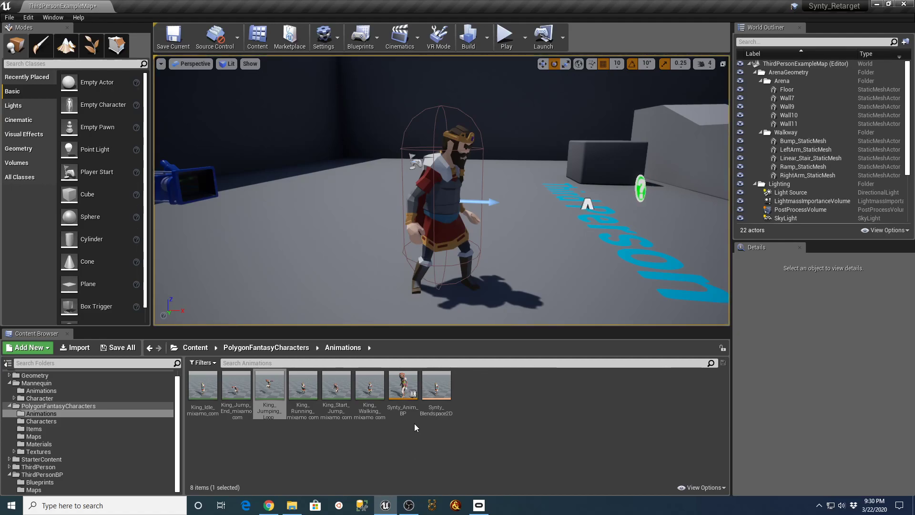
# Step: Open the King_Jump_End_mixamo_com animation and scrub through it to examine its landing poses from first to last frame, and close it
pyautogui.doubleClick(235, 392)
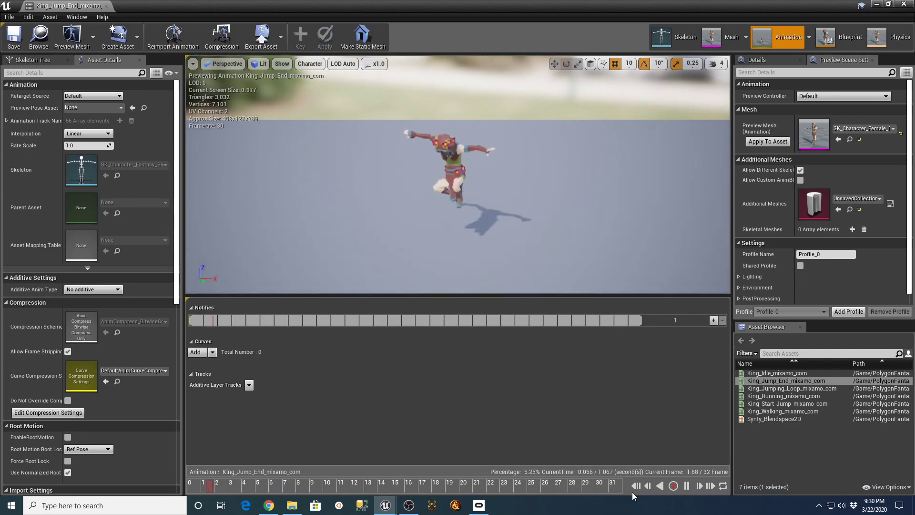
pyautogui.click(687, 486)
pyautogui.moveTo(580, 490); pyautogui.dragTo(627, 493)
pyautogui.moveTo(398, 483); pyautogui.dragTo(287, 484)
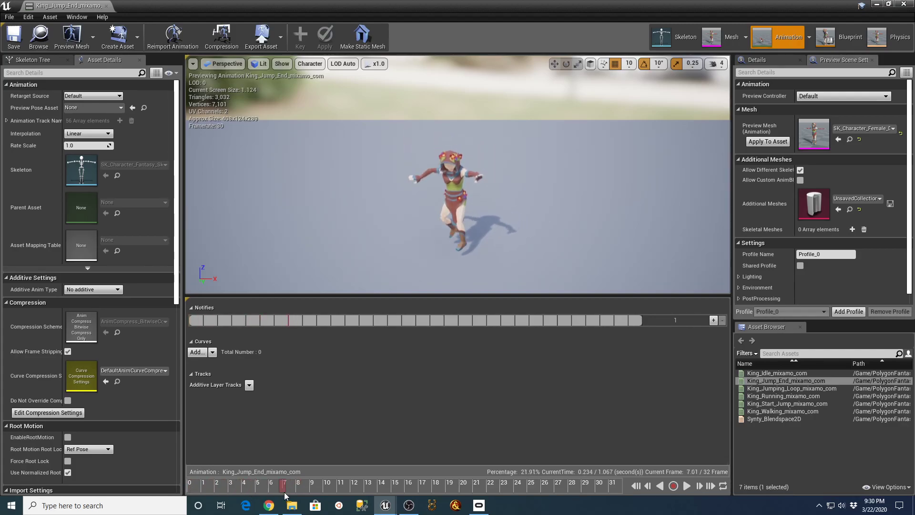
pyautogui.moveTo(299, 498)
pyautogui.mouseDown()
pyautogui.moveTo(385, 501)
pyautogui.moveTo(301, 497)
pyautogui.mouseUp()
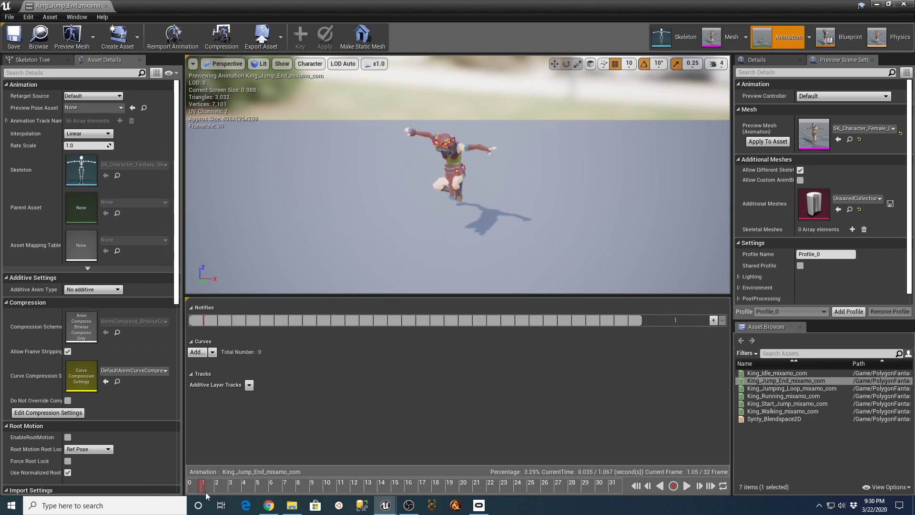
pyautogui.moveTo(305, 497); pyautogui.dragTo(340, 496)
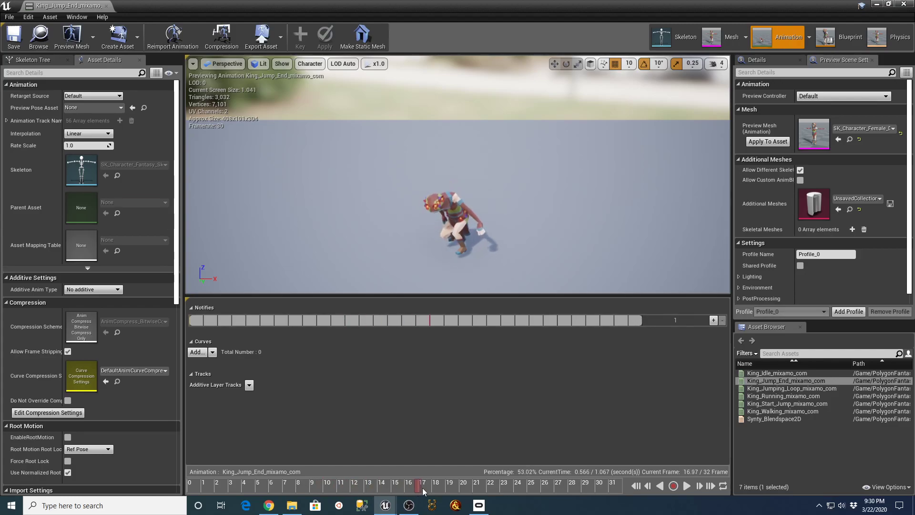
pyautogui.moveTo(593, 484); pyautogui.dragTo(364, 487)
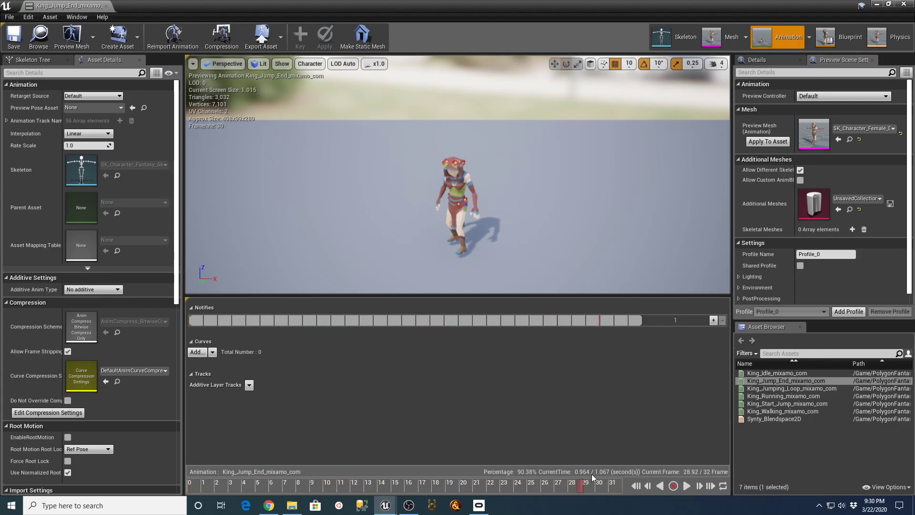
pyautogui.moveTo(308, 479); pyautogui.dragTo(604, 473)
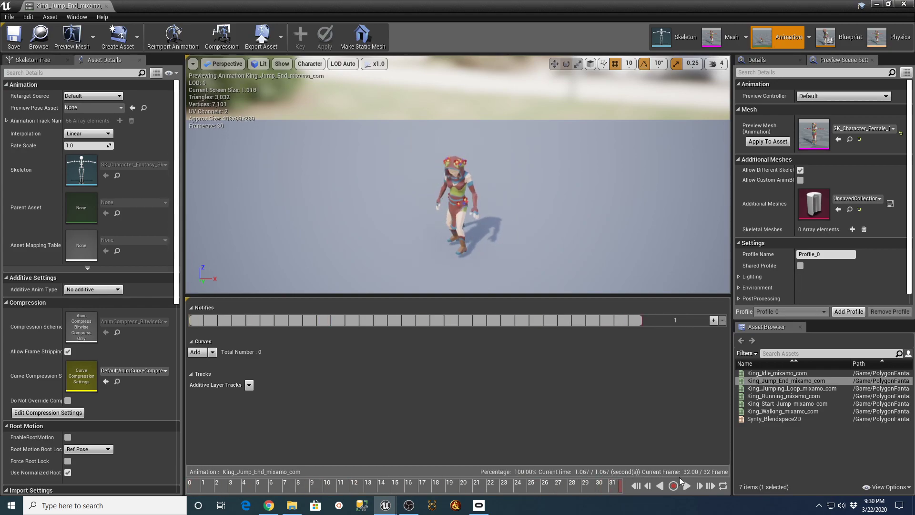
pyautogui.click(687, 486)
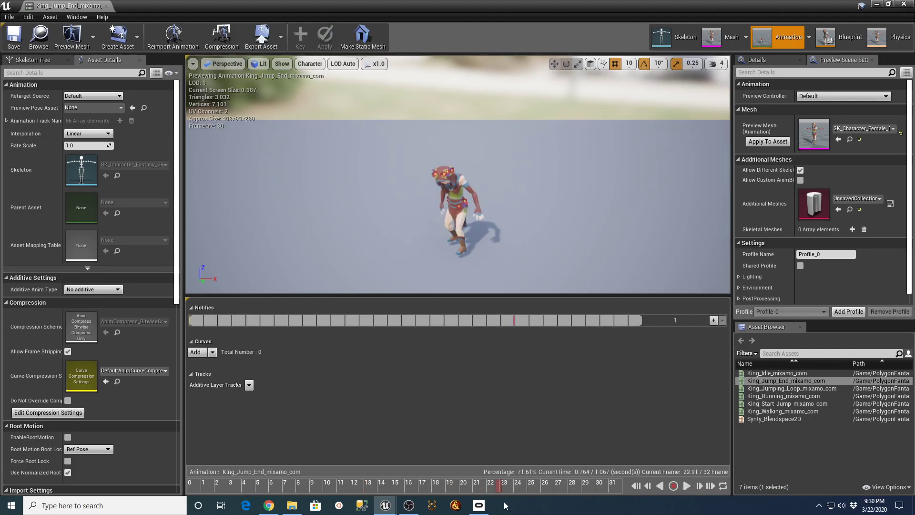
pyautogui.moveTo(298, 488); pyautogui.dragTo(450, 486)
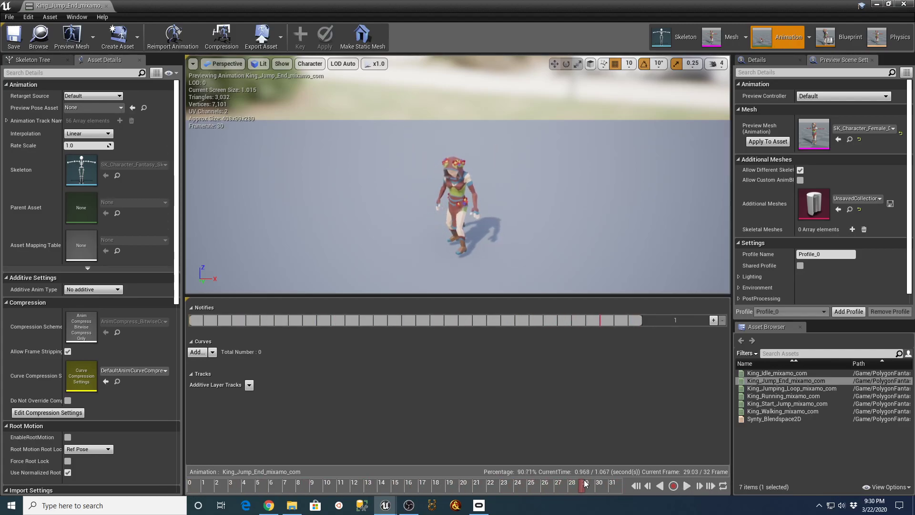
pyautogui.moveTo(467, 484); pyautogui.dragTo(404, 484)
pyautogui.moveTo(549, 472); pyautogui.dragTo(339, 471)
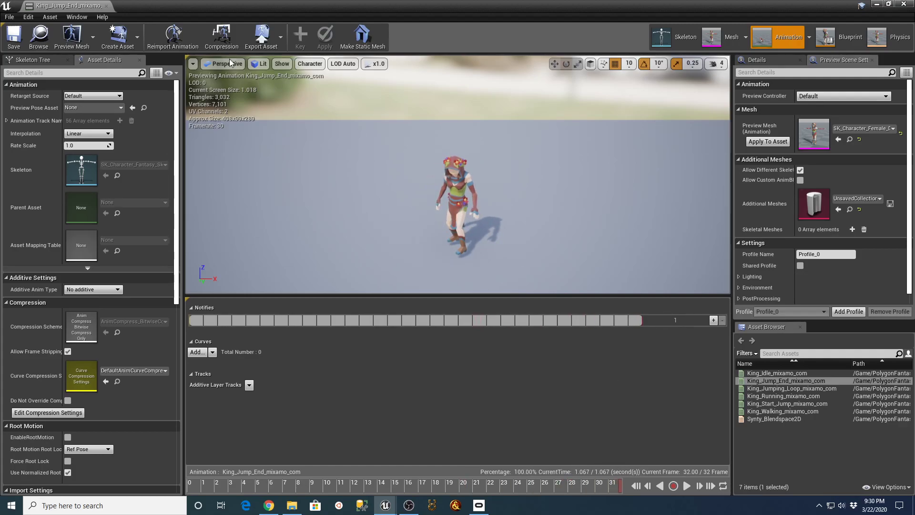
pyautogui.click(107, 6)
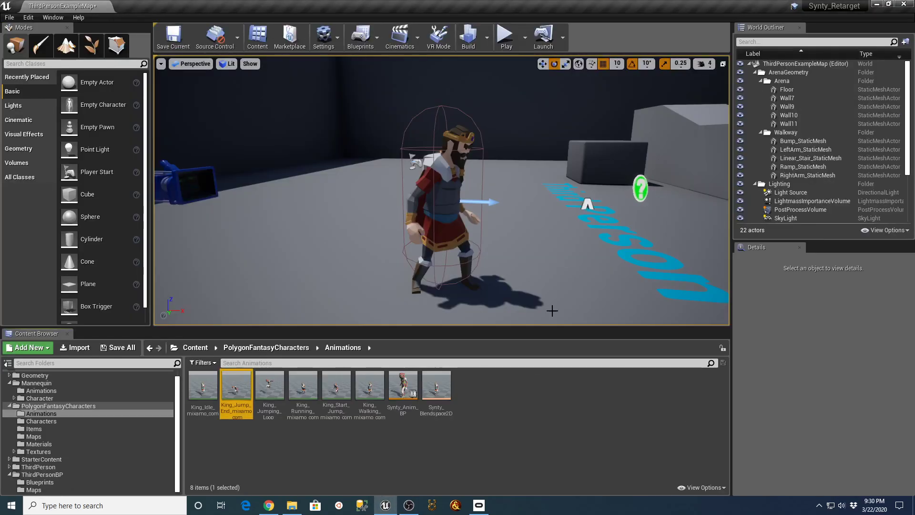
# Step: Open the King_Start_Jump_mixamo_com animation and scrub through it to examine its start and end poses, and close it
pyautogui.click(350, 396)
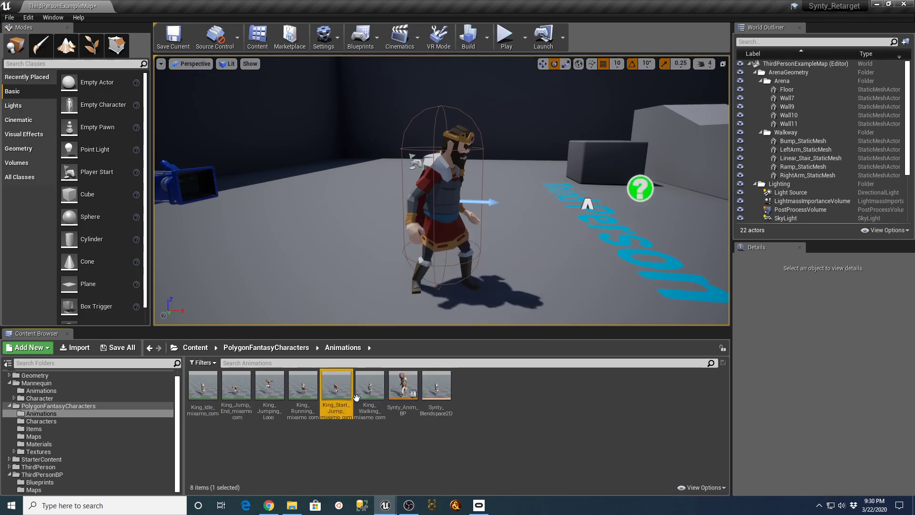
pyautogui.doubleClick(350, 397)
pyautogui.click(687, 485)
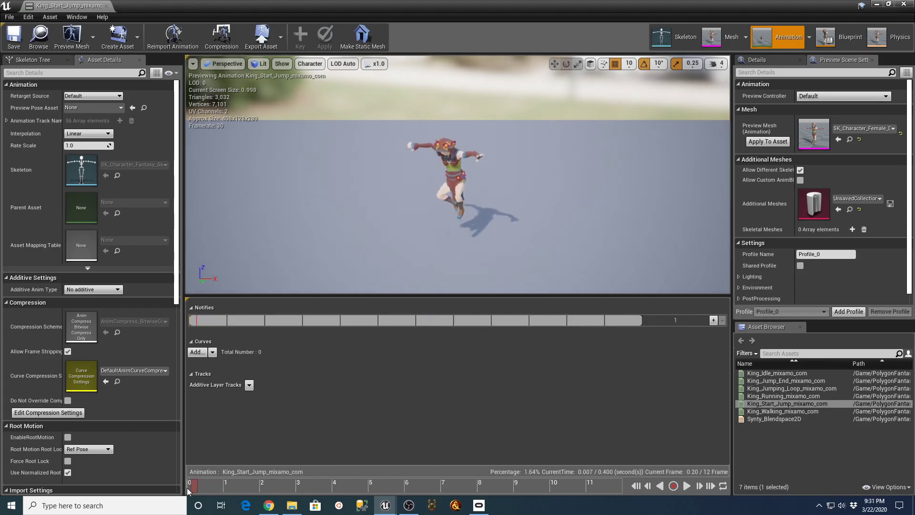
pyautogui.moveTo(215, 496); pyautogui.dragTo(336, 498)
pyautogui.moveTo(501, 499); pyautogui.dragTo(158, 494)
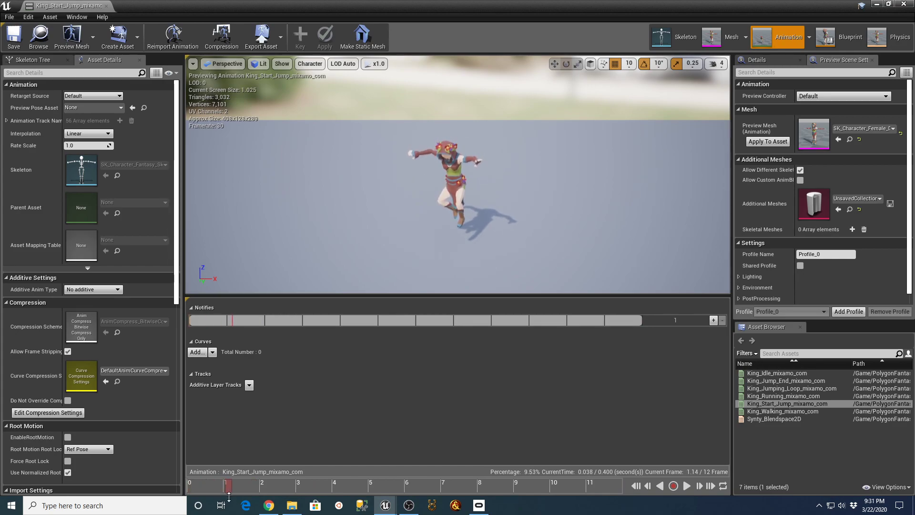
pyautogui.moveTo(191, 498); pyautogui.dragTo(560, 487)
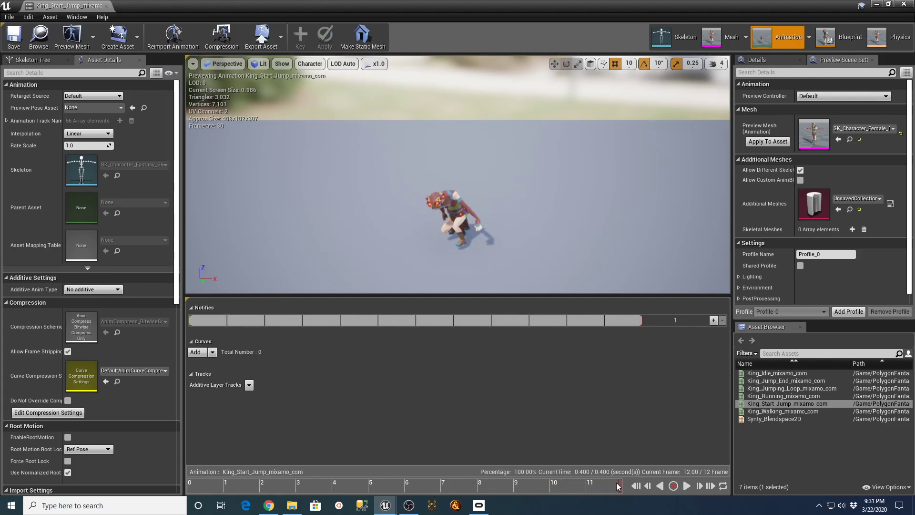
pyautogui.moveTo(621, 486); pyautogui.dragTo(417, 487)
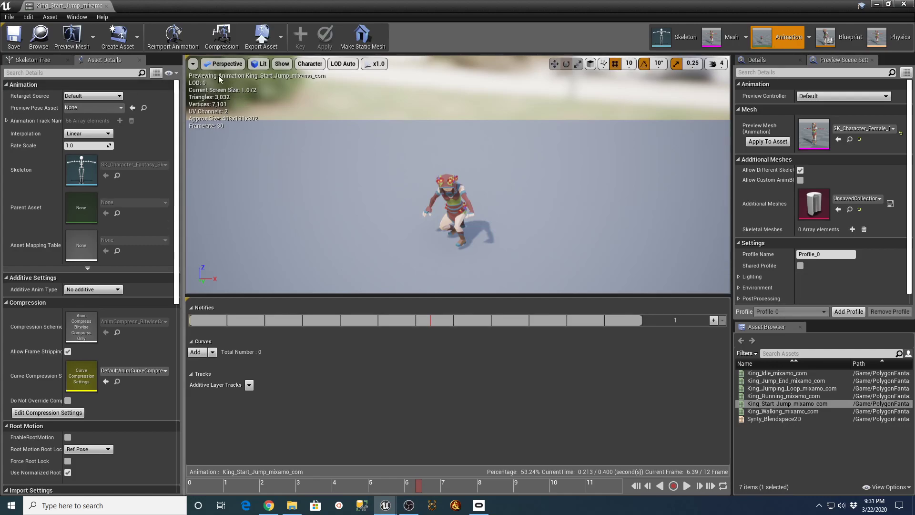
pyautogui.click(189, 485)
pyautogui.moveTo(190, 485); pyautogui.dragTo(524, 483)
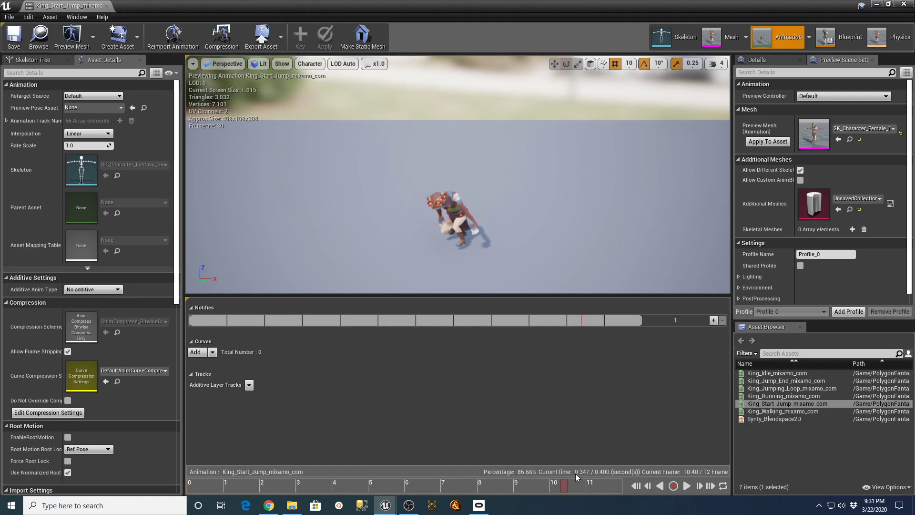
pyautogui.click(637, 485)
pyautogui.moveTo(135, 475); pyautogui.dragTo(662, 466)
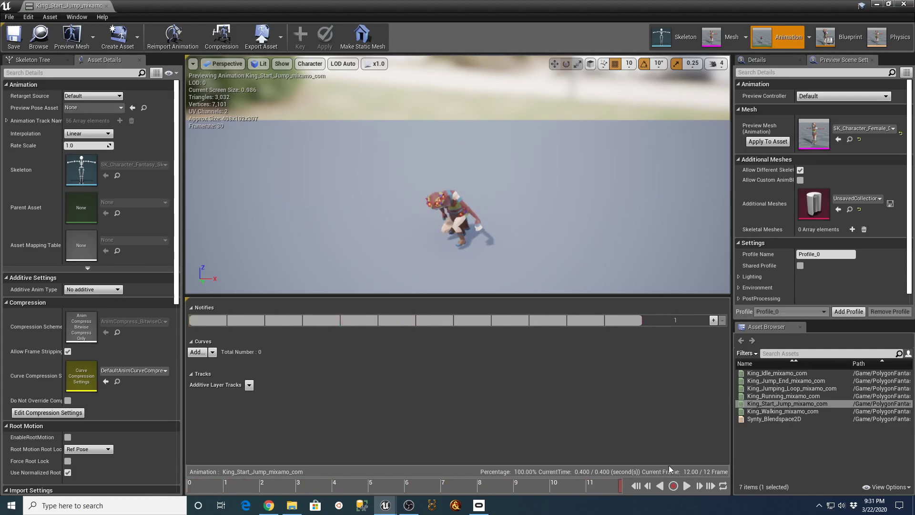
pyautogui.click(113, 6)
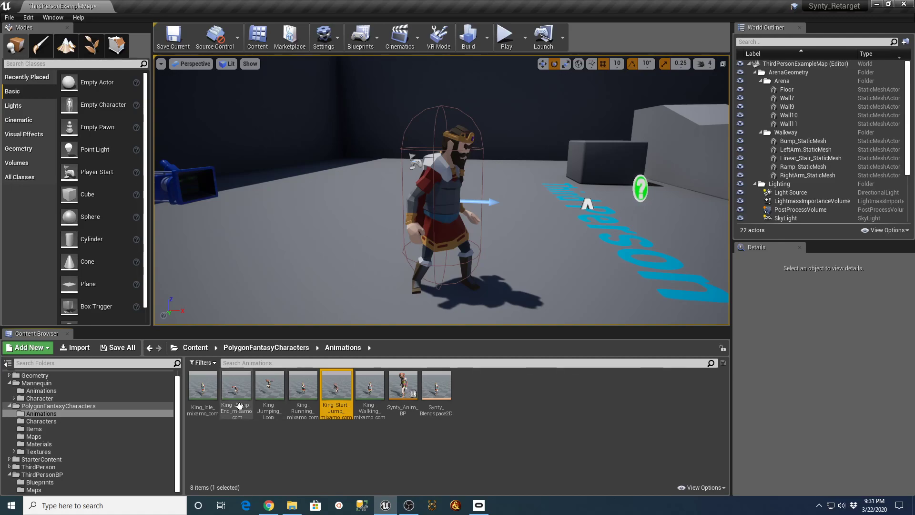
# Step: Reopen the King_Jump_End_mixamo_com animation to compare its poses with the start jump, and close it
pyautogui.click(230, 396)
pyautogui.doubleClick(231, 396)
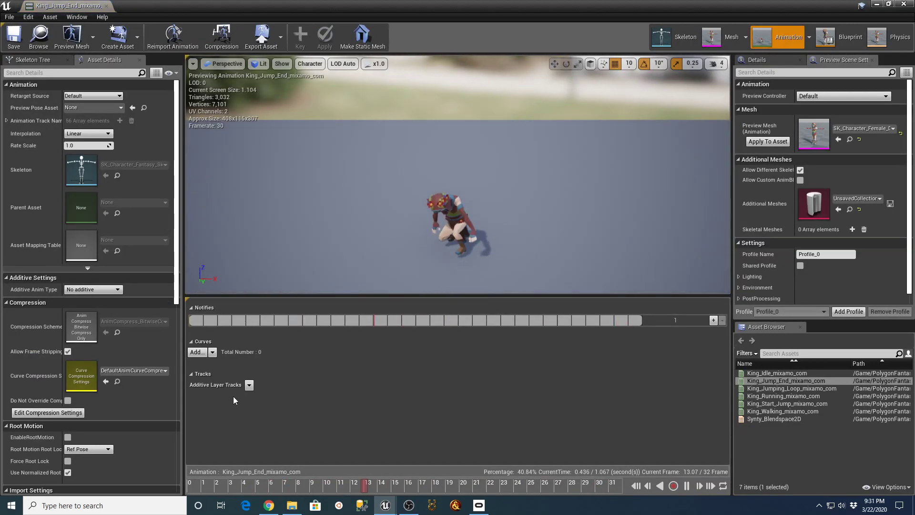
pyautogui.click(686, 486)
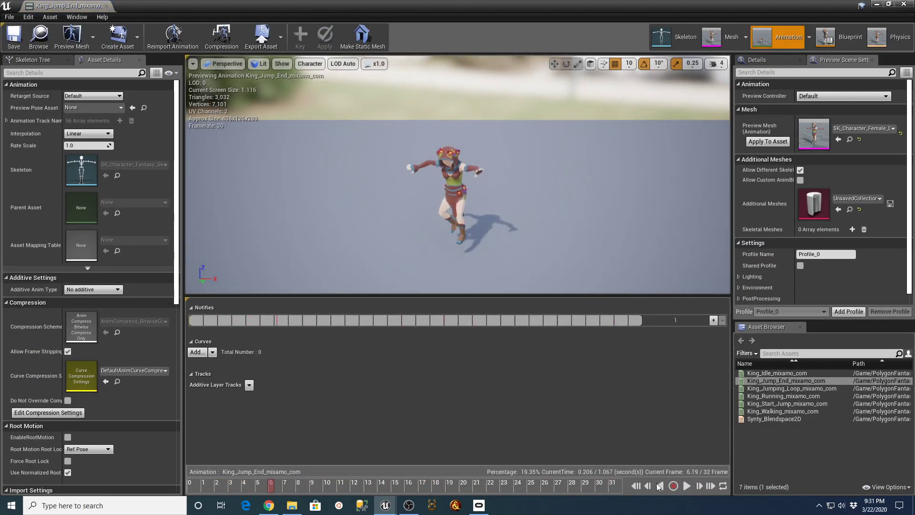
pyautogui.moveTo(273, 486); pyautogui.dragTo(583, 473)
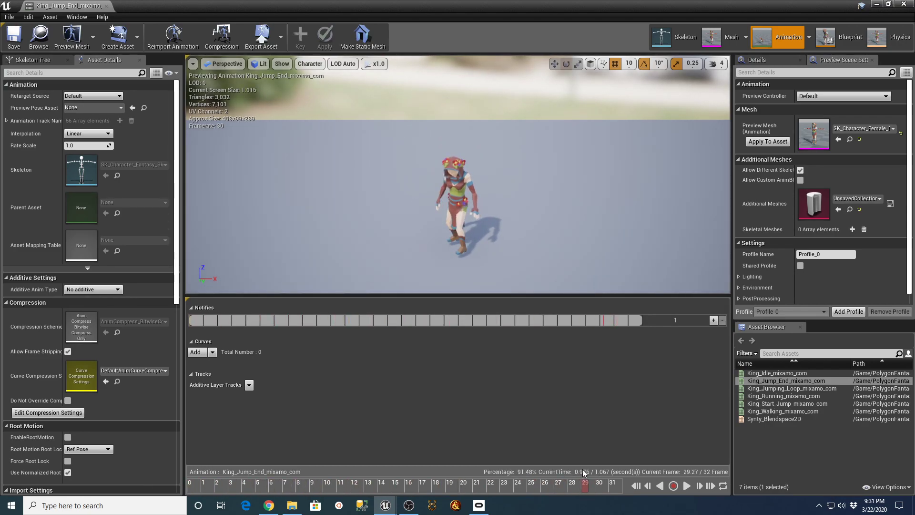
pyautogui.click(105, 6)
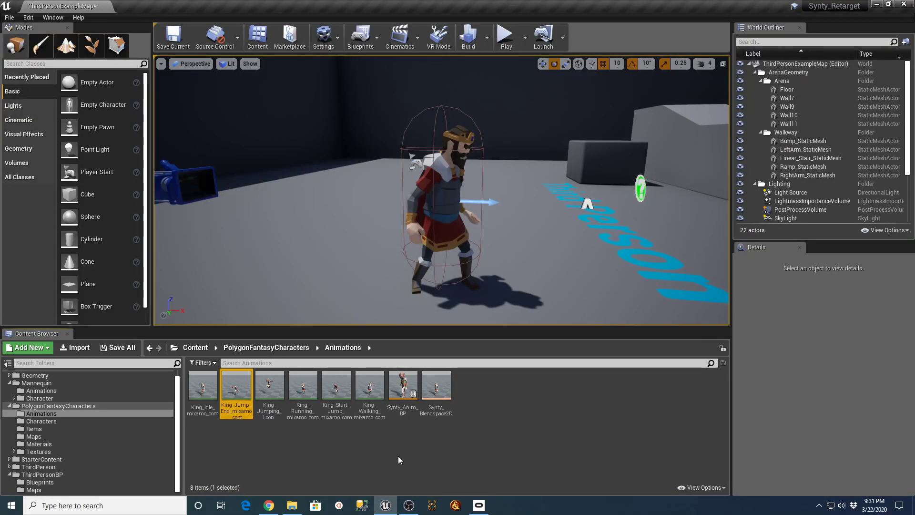
# Step: Switch to Mixamo in Chrome and reset the Jumping animation's trim to the full 0 to 100 range, playing it through
pyautogui.click(342, 393)
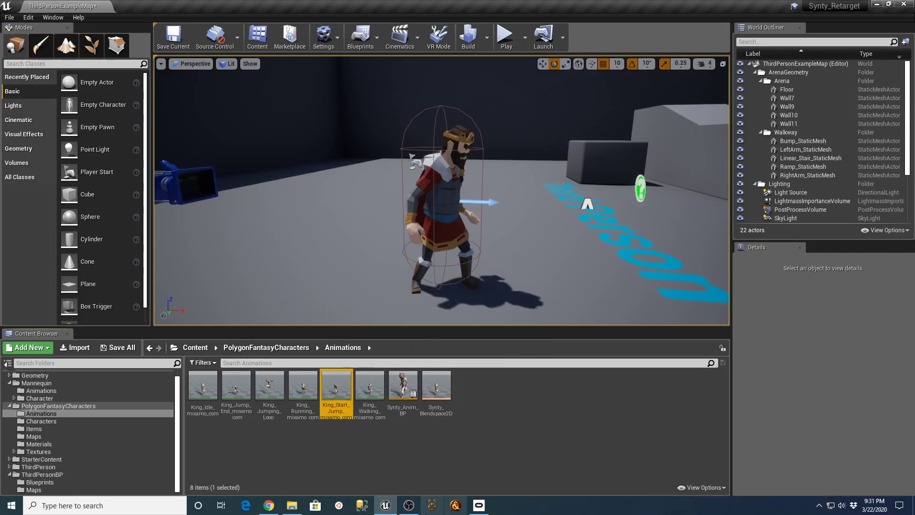
pyautogui.click(270, 505)
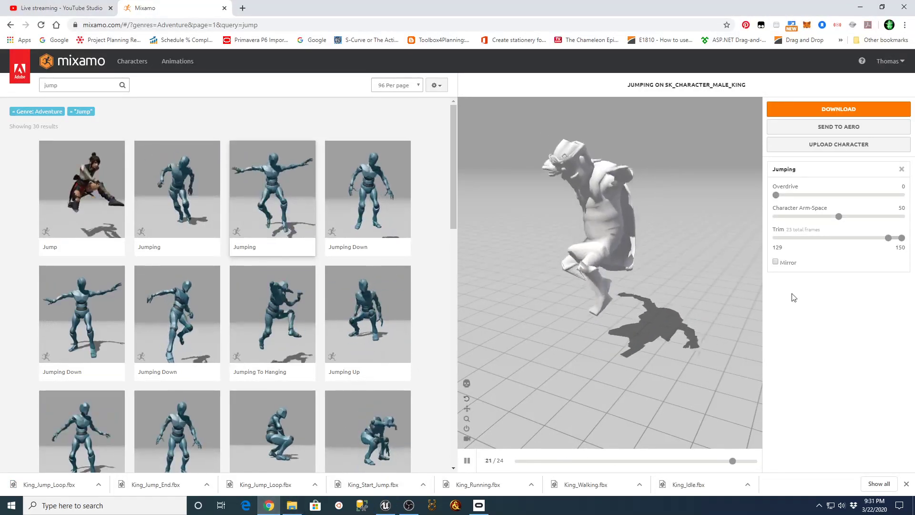
pyautogui.click(468, 460)
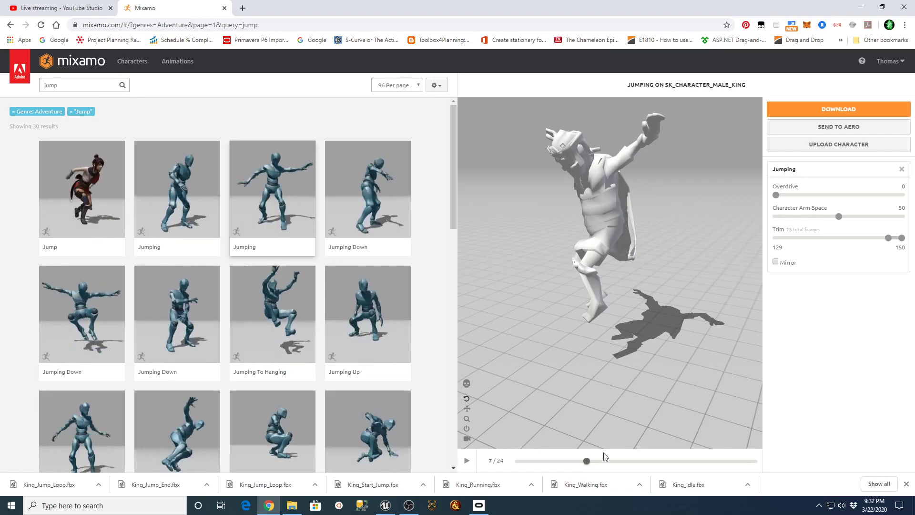
pyautogui.click(898, 229)
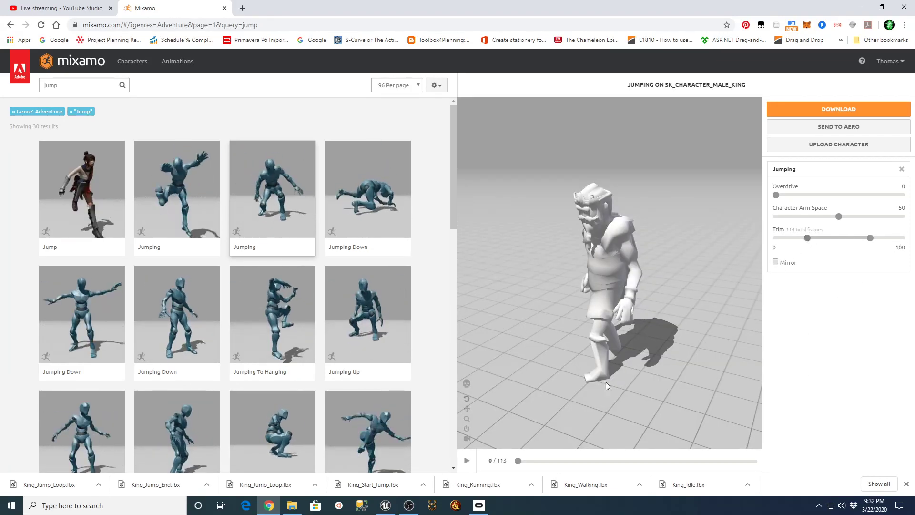
pyautogui.click(466, 462)
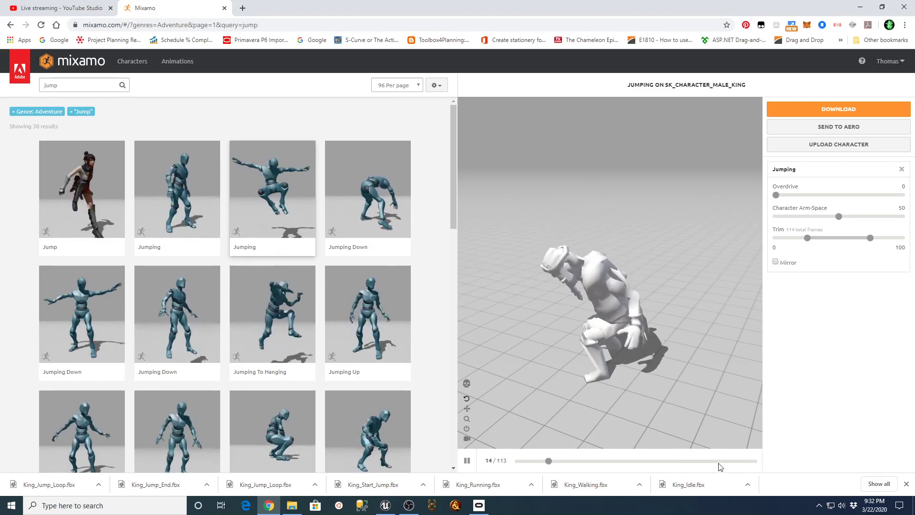
pyautogui.click(466, 461)
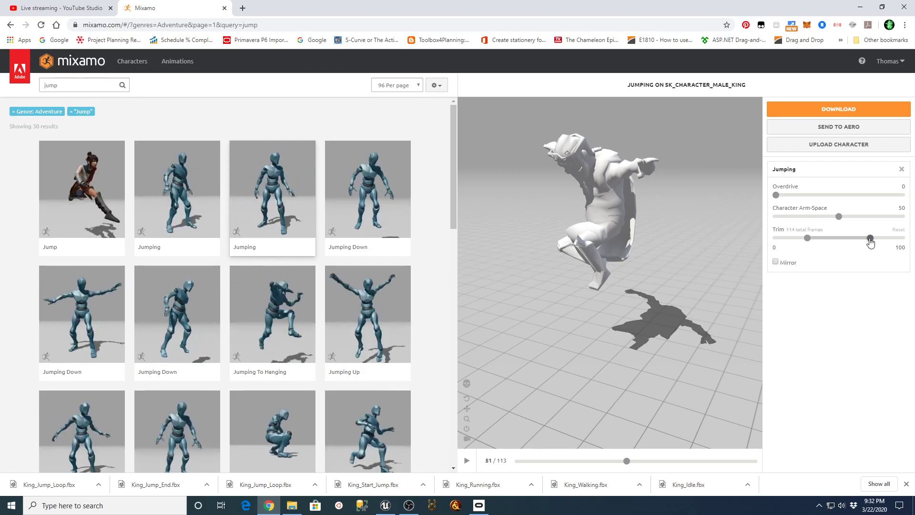
# Step: Trim the end of the Jumping animation to 62 and play the shortened clip to check where it stops
pyautogui.moveTo(851, 244); pyautogui.dragTo(847, 245)
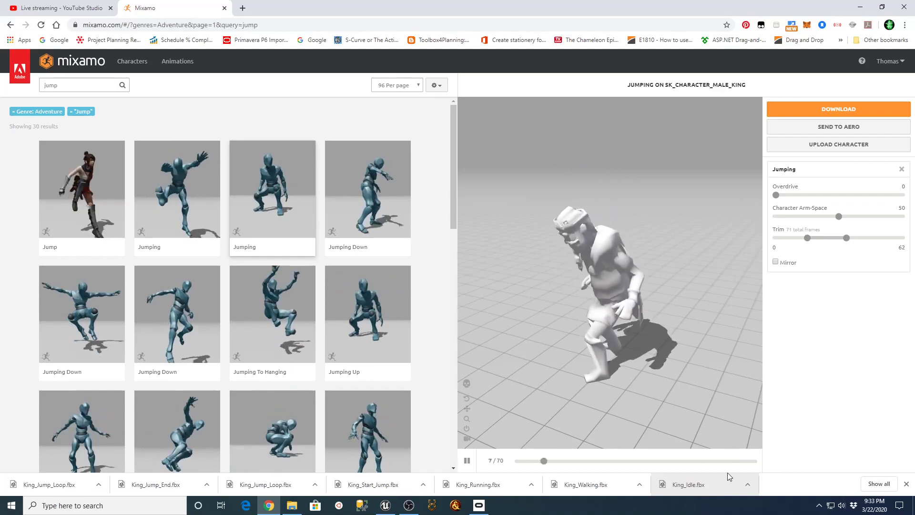
pyautogui.click(466, 462)
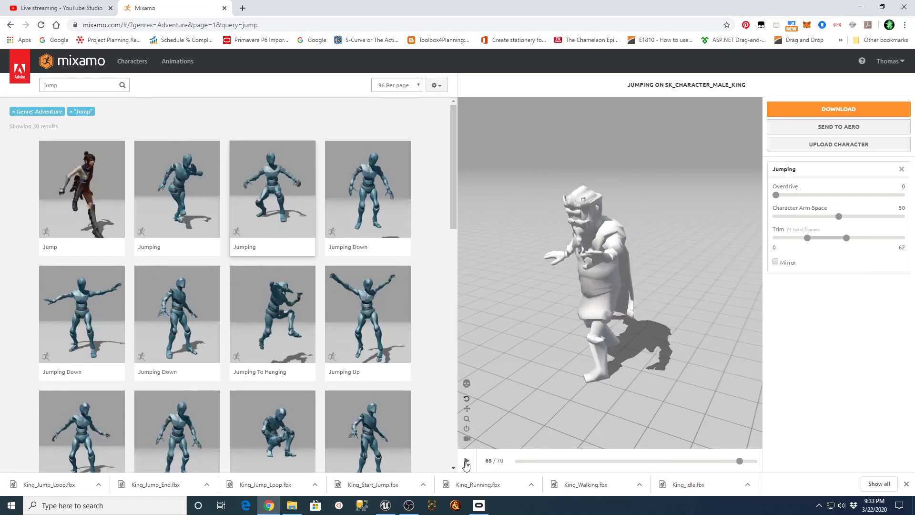
pyautogui.click(466, 462)
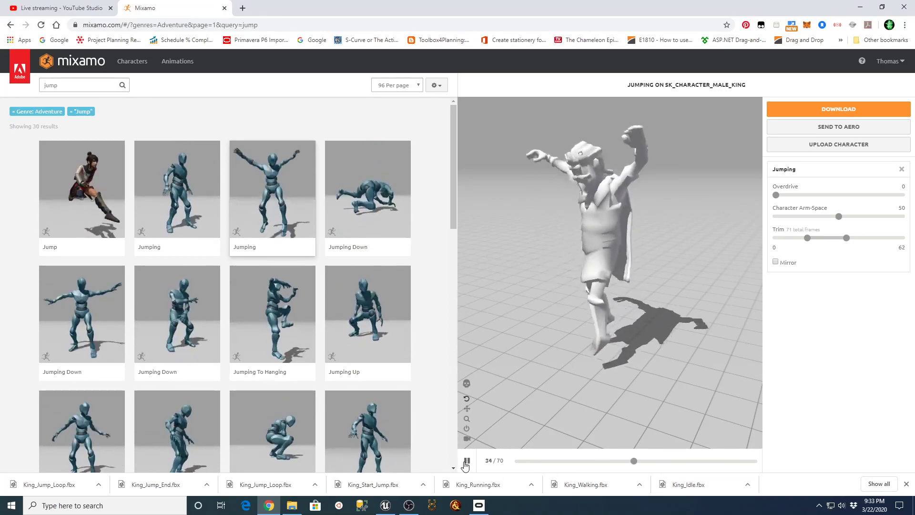
pyautogui.click(466, 462)
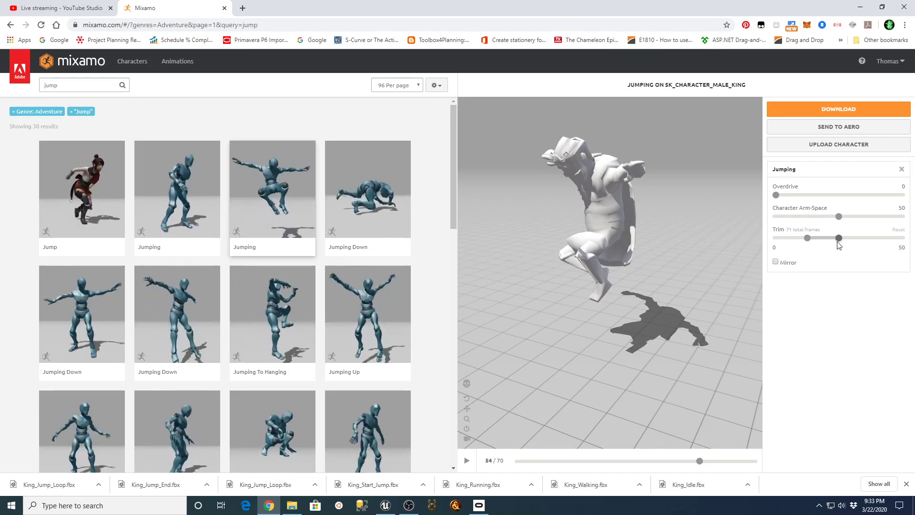
# Step: Trim the end of the Jumping animation to 47 and download it over King_Start_Jump.fbx in the Mixamo_Synty_Male_King folder on drive D
pyautogui.moveTo(838, 242); pyautogui.dragTo(837, 242)
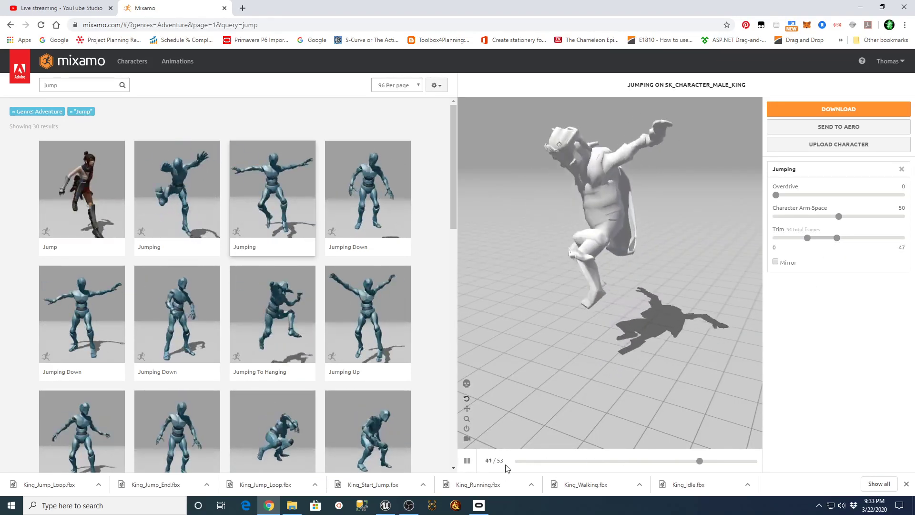
pyautogui.click(467, 461)
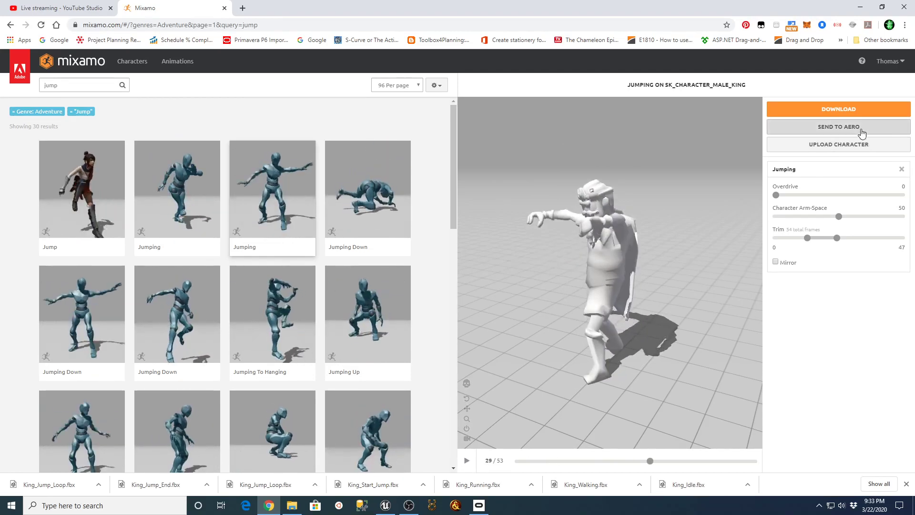
pyautogui.click(857, 110)
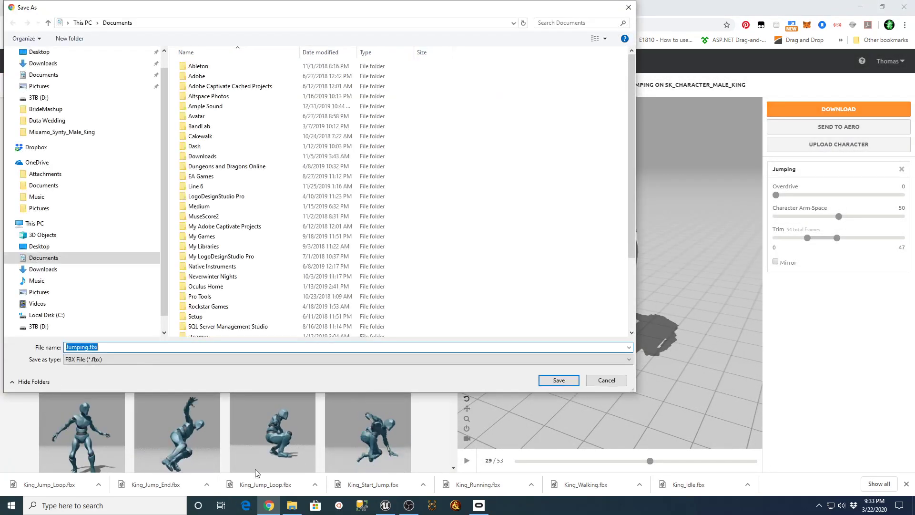
pyautogui.scroll(-3, 631, 115)
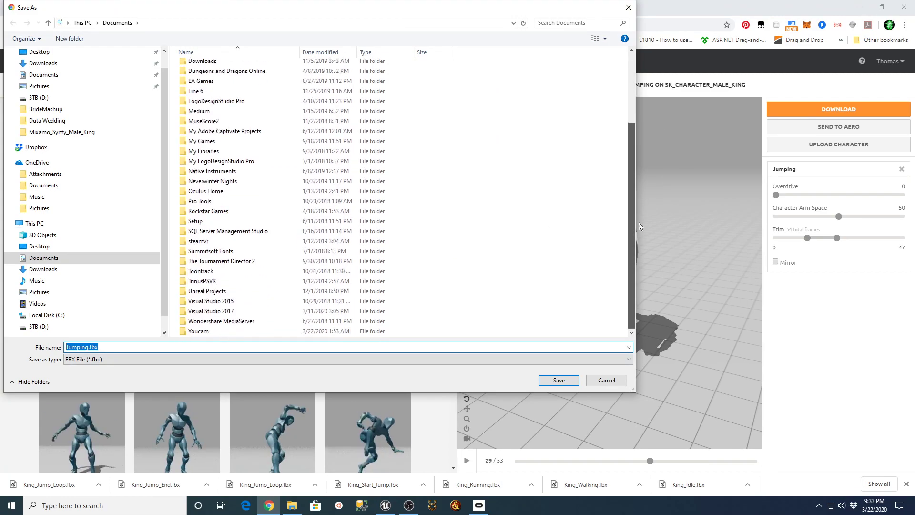
pyautogui.click(57, 328)
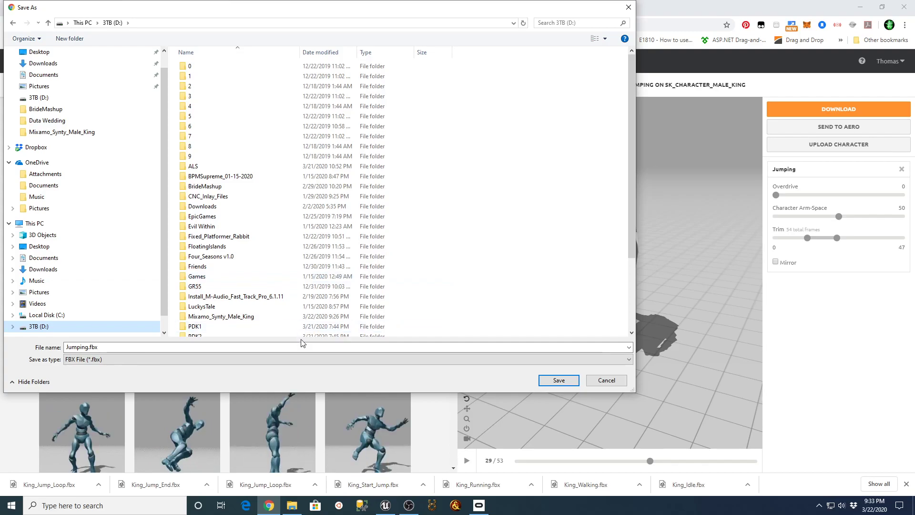
pyautogui.doubleClick(253, 316)
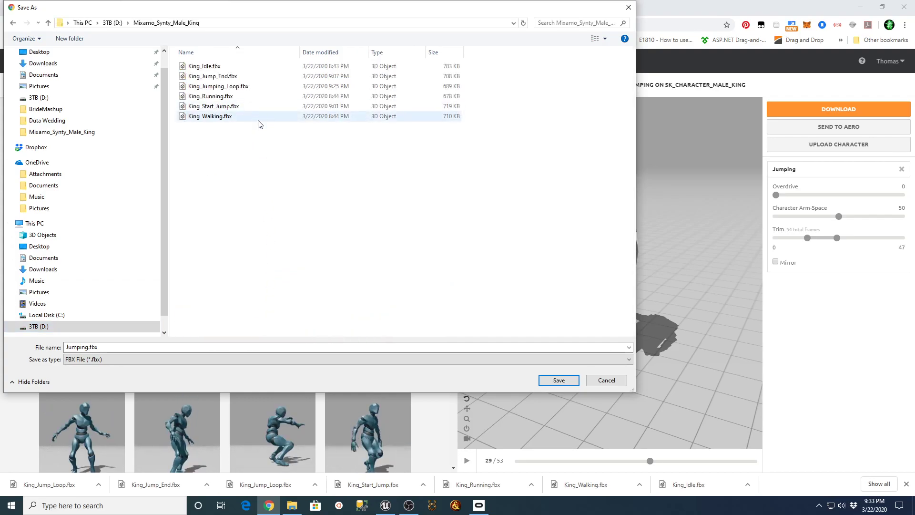
pyautogui.click(225, 107)
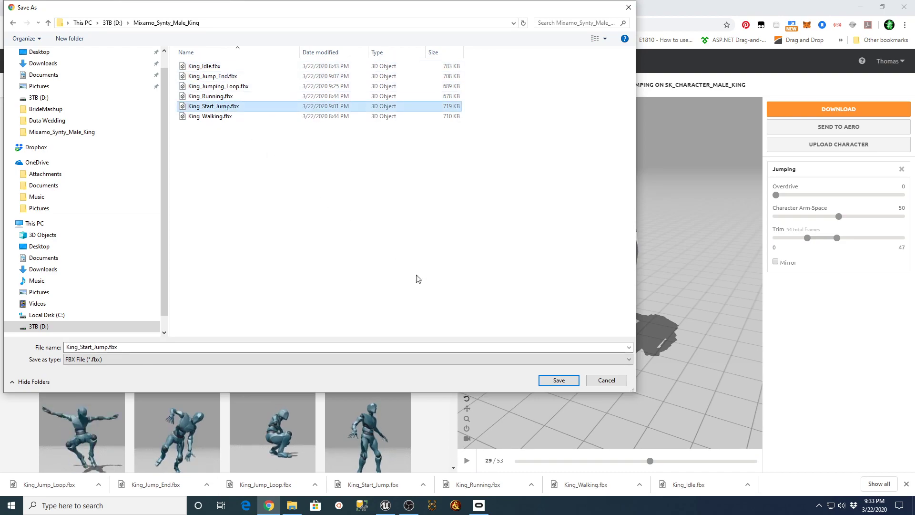
pyautogui.click(551, 382)
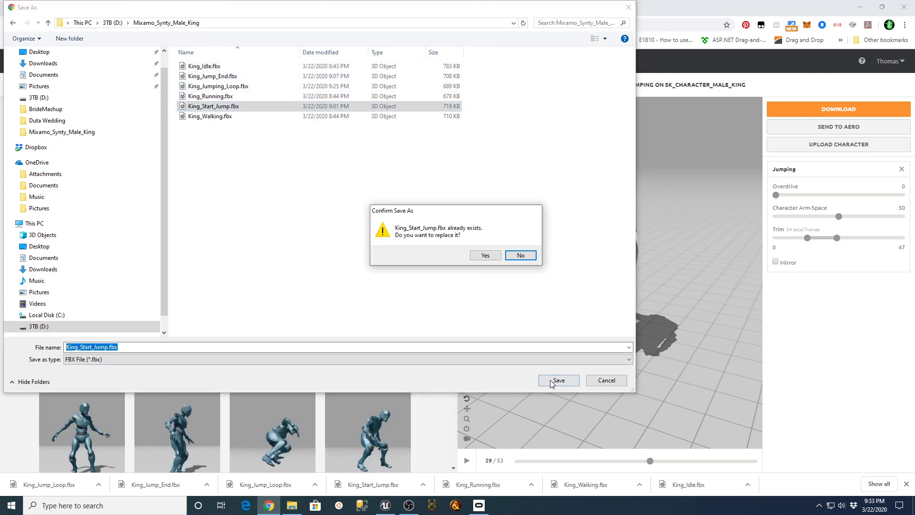
pyautogui.click(486, 256)
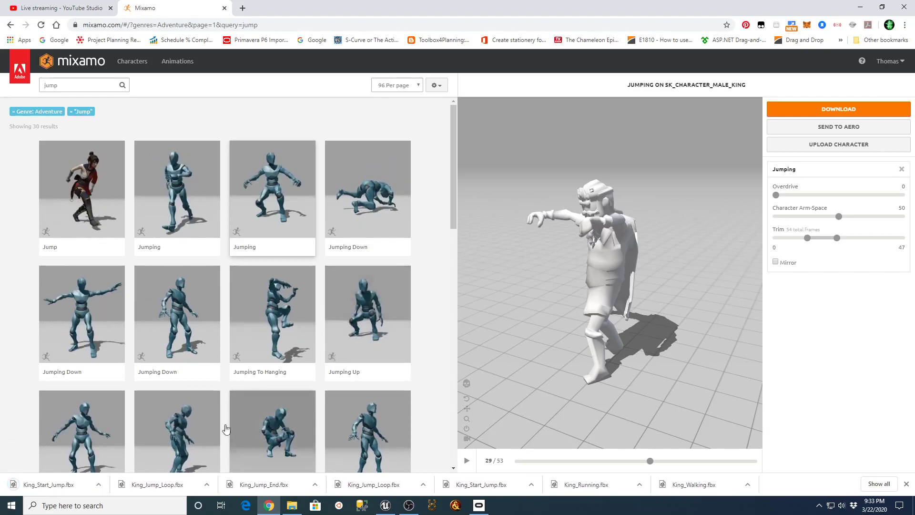
# Step: Switch to File Explorer, rename the downloaded King_Start_Jump.fbx to King_Start_Jumping.fbx, and close the folder window
pyautogui.click(292, 505)
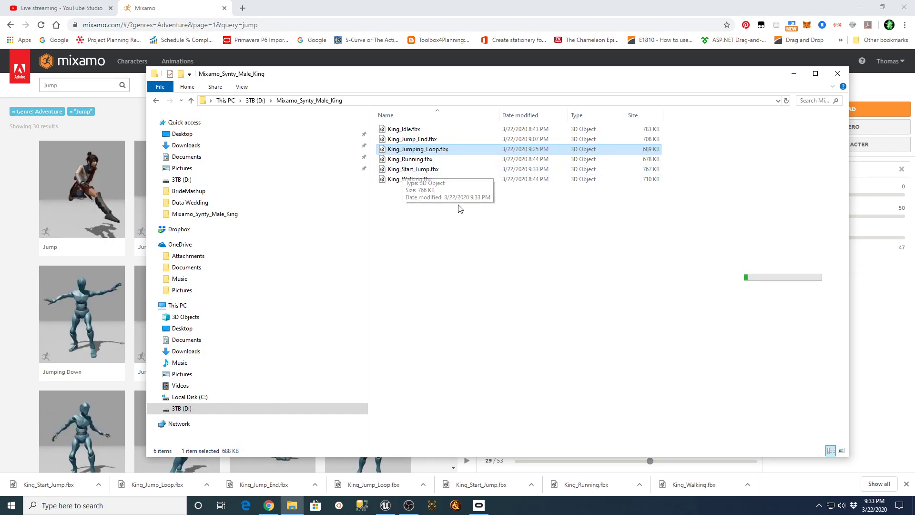
pyautogui.click(418, 171)
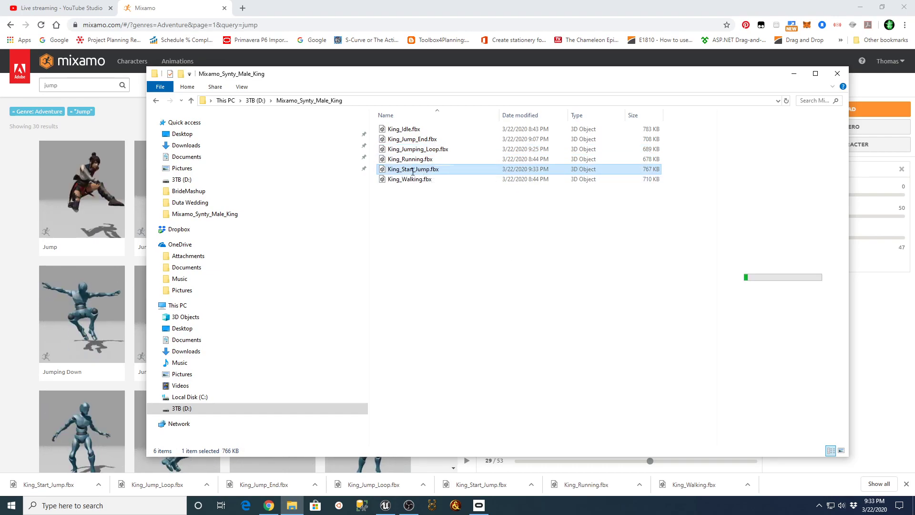
pyautogui.click(412, 170)
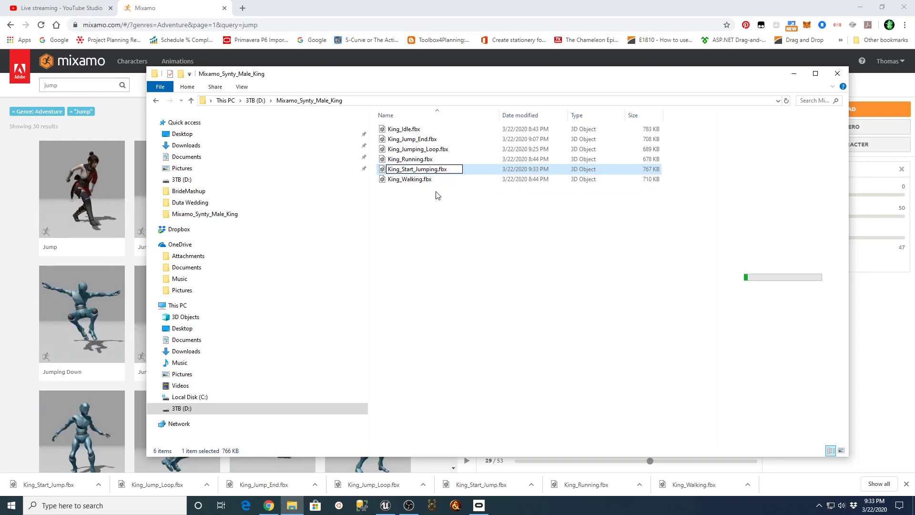
pyautogui.press('Return')
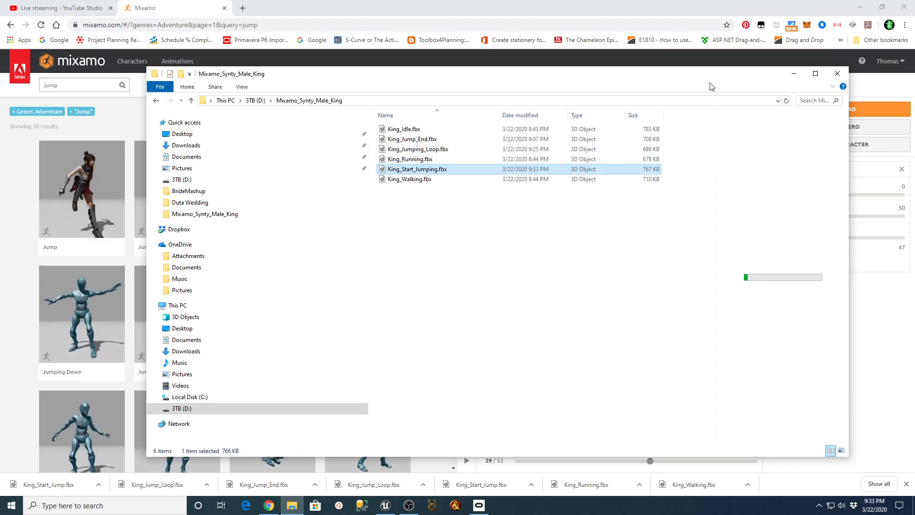
pyautogui.click(837, 74)
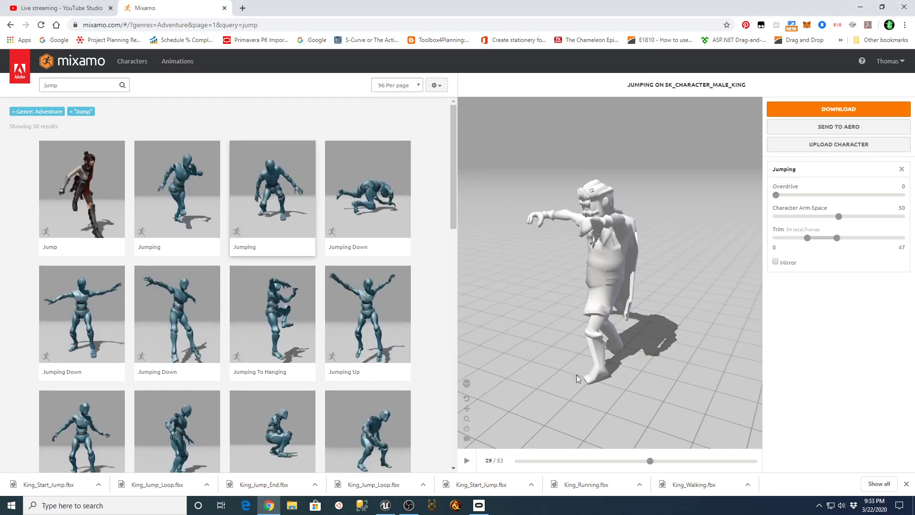
# Step: Switch to Unreal Editor and bring King_Start_Jumping.fbx from the Mixamo_Synty_Male_King folder into the PolygonFantasyCharacters Animations folder
pyautogui.click(386, 507)
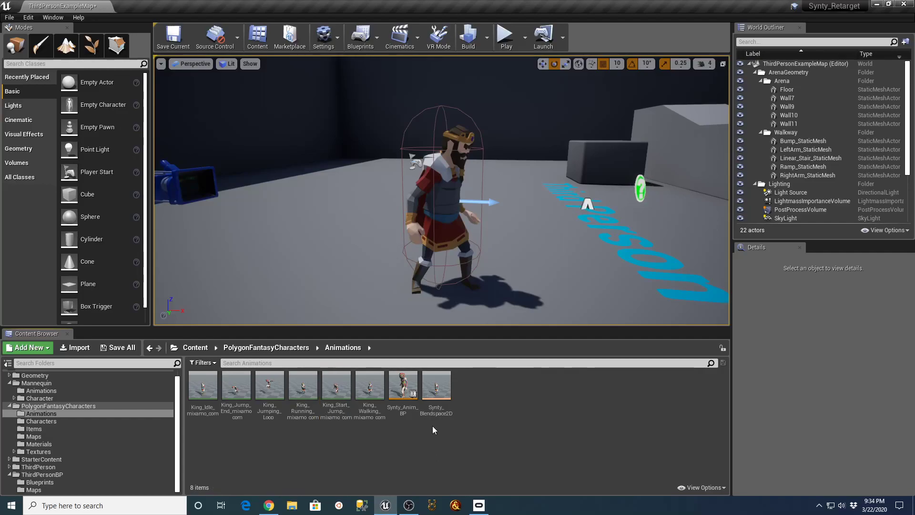
pyautogui.click(291, 506)
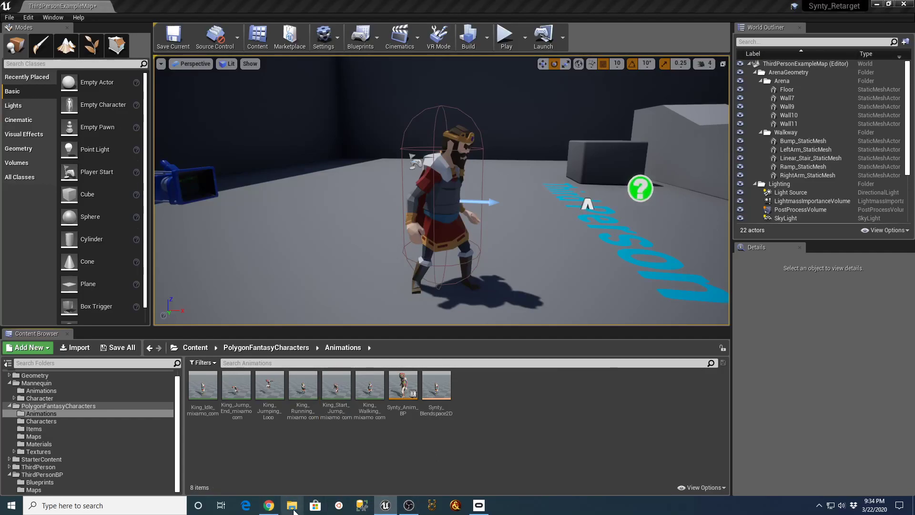
pyautogui.click(212, 408)
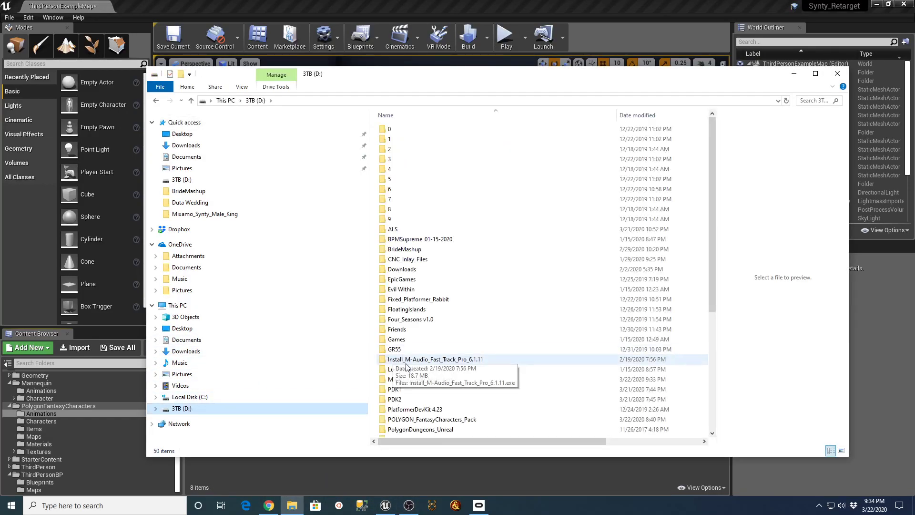
pyautogui.doubleClick(441, 378)
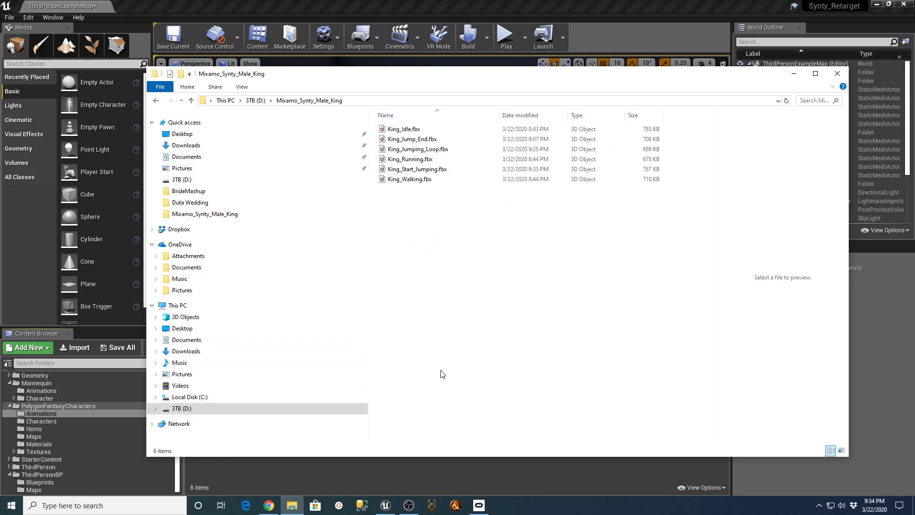
pyautogui.click(384, 170)
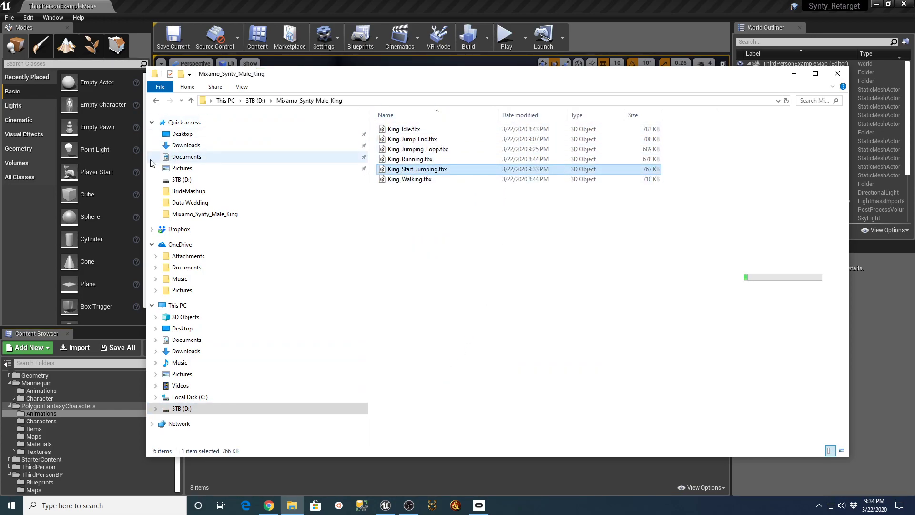
pyautogui.moveTo(148, 163); pyautogui.dragTo(520, 160)
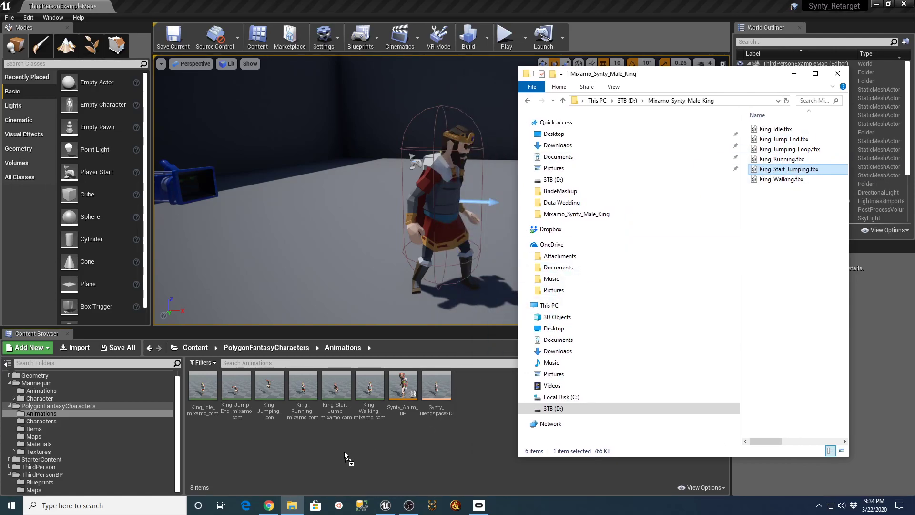
pyautogui.moveTo(344, 451); pyautogui.dragTo(344, 452)
pyautogui.click(792, 75)
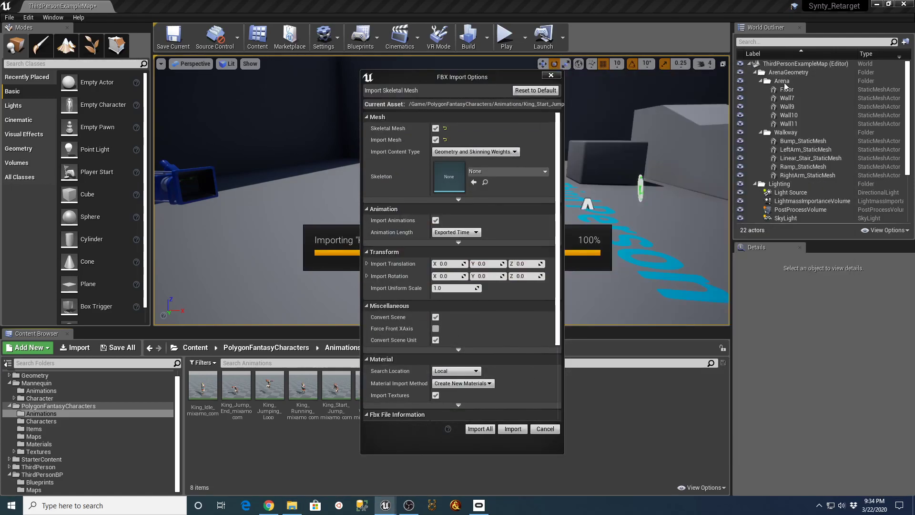
# Step: Import the FBX as an animation only, using SK_Character_Fantasy_Skeleton with Import Mesh disabled
pyautogui.click(506, 171)
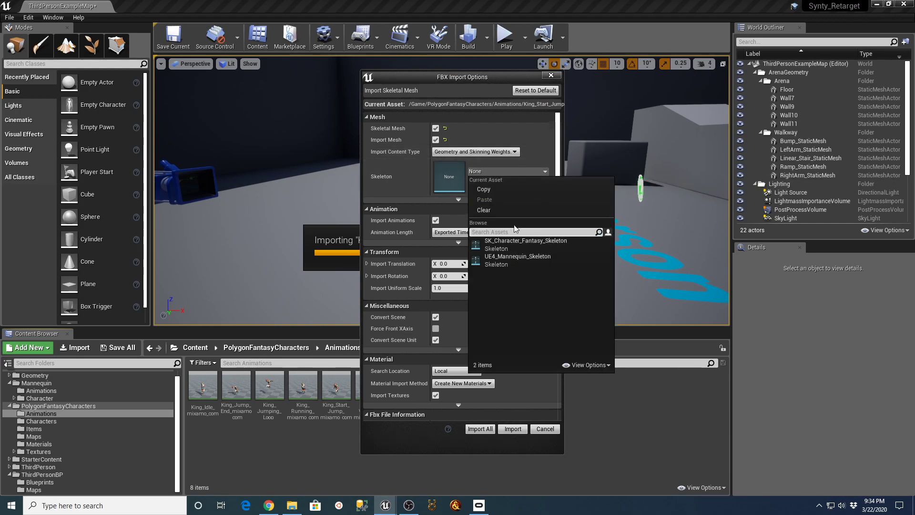
pyautogui.click(509, 252)
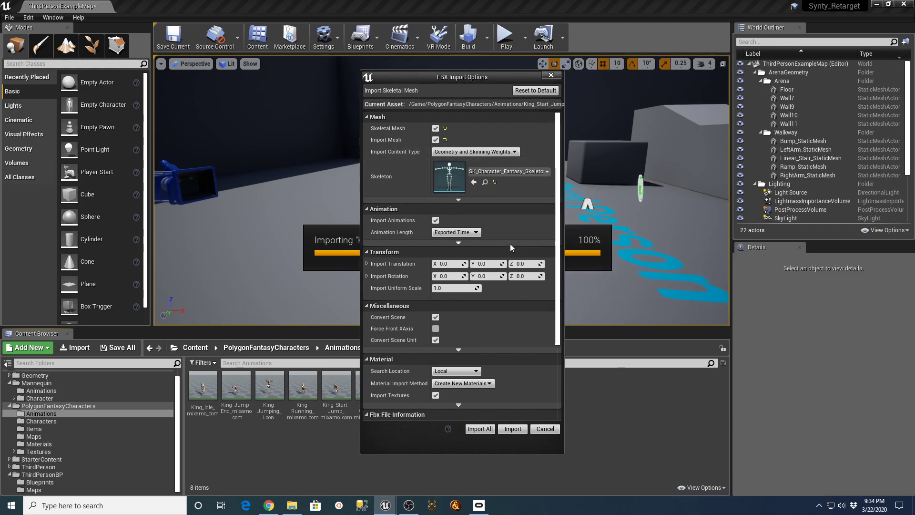
pyautogui.click(435, 140)
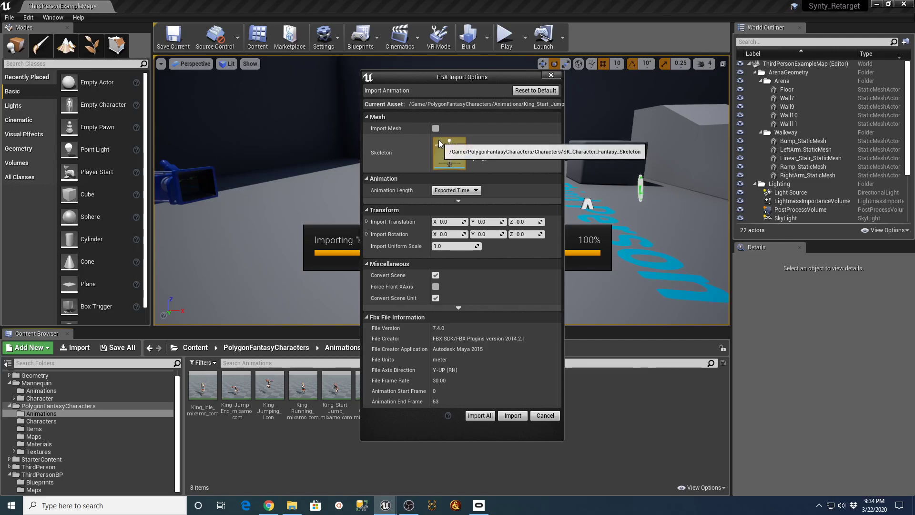
pyautogui.click(512, 416)
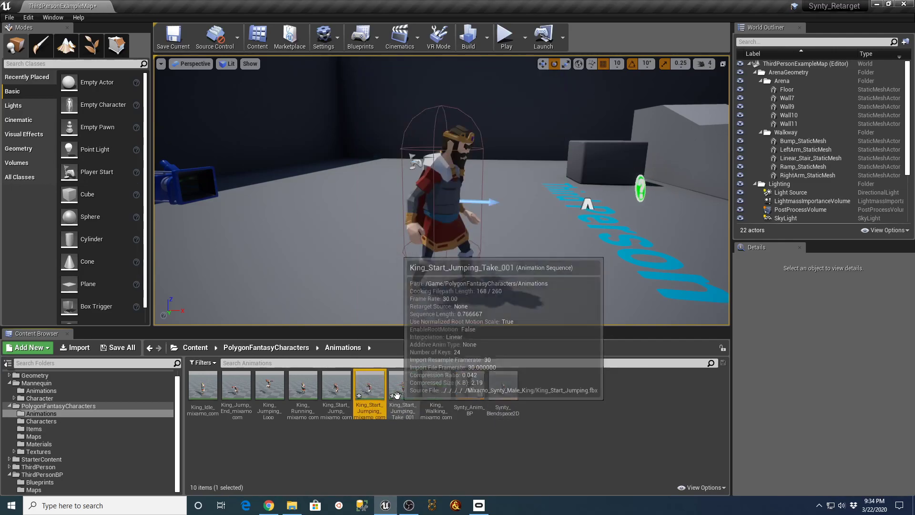
# Step: Force delete the extra King_Start_Jumping_Take_001 animation from the Animations folder
pyautogui.click(397, 395)
pyautogui.press('Delete')
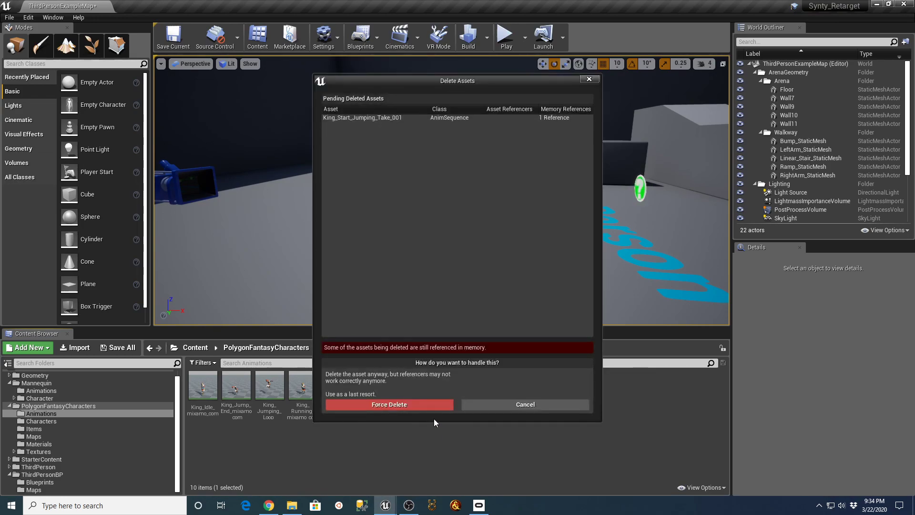
pyautogui.click(431, 405)
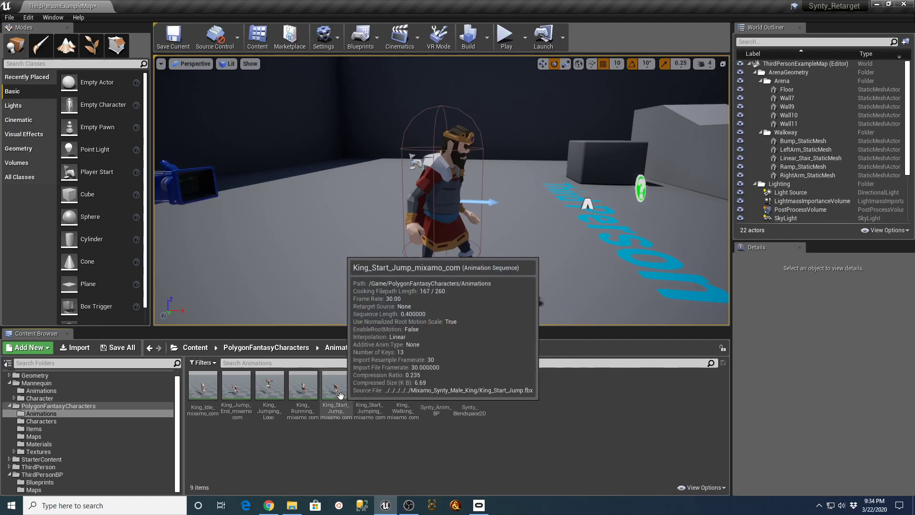
# Step: Delete the old King_Start_Jump_mixamo_com animation, replacing its references with King_Start_Jumping_mixamo_com
pyautogui.click(343, 398)
pyautogui.press('Delete')
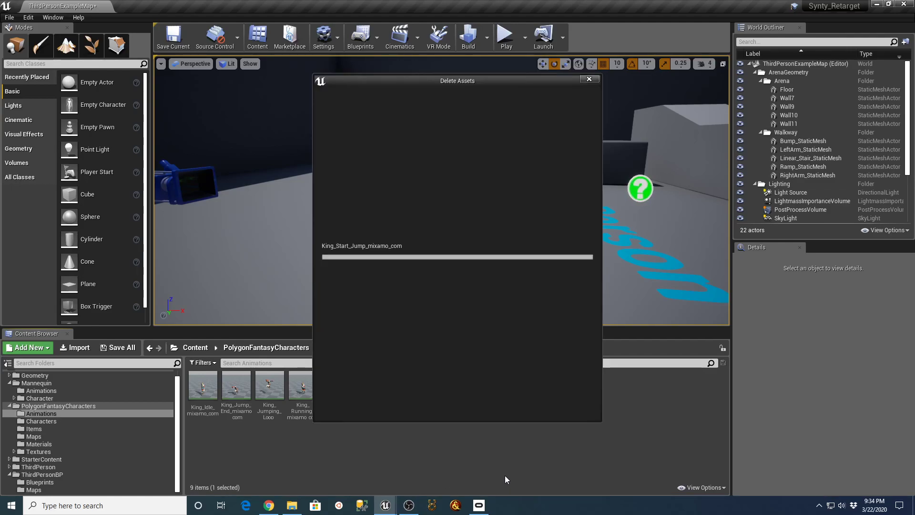
pyautogui.click(400, 391)
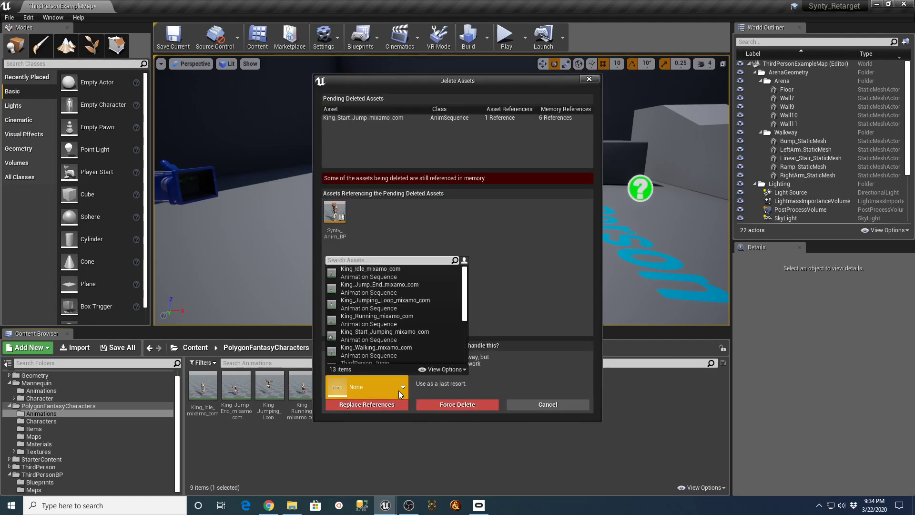
pyautogui.click(388, 336)
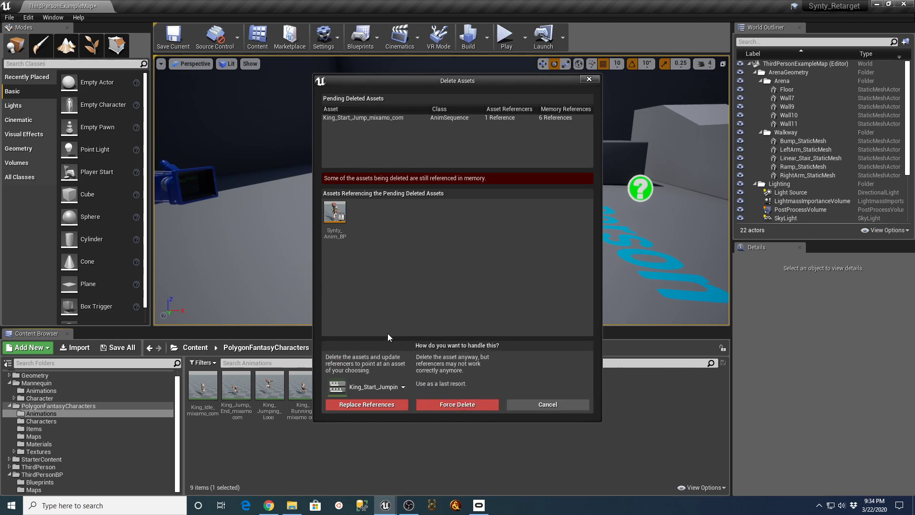
pyautogui.click(364, 405)
pyautogui.click(514, 287)
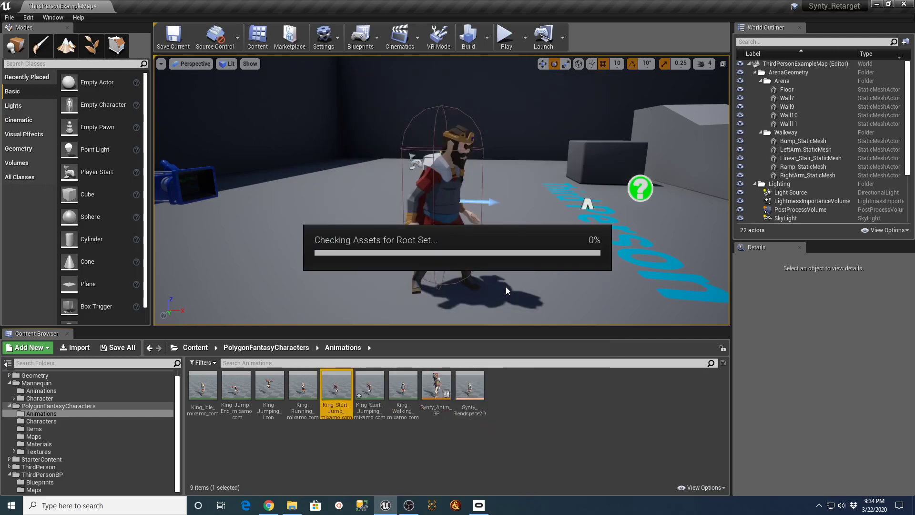
pyautogui.click(502, 340)
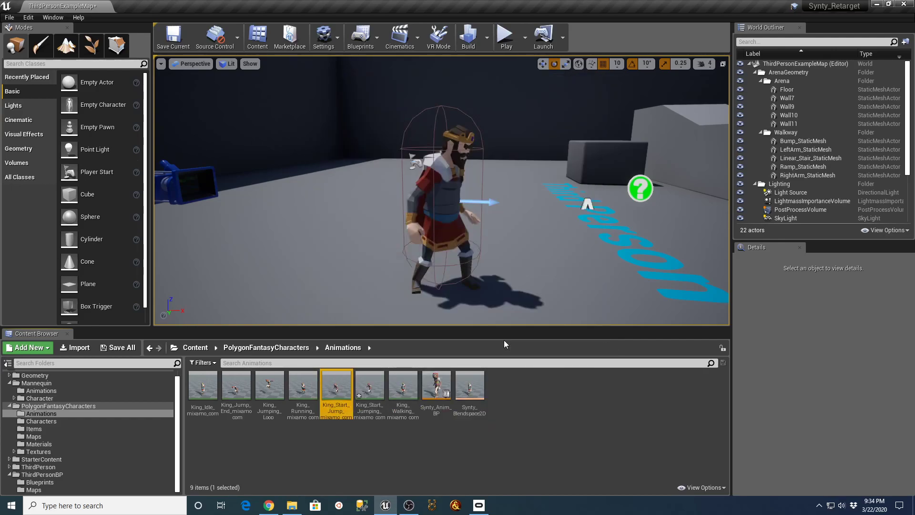
# Step: Save the level and play-test the King's jump while standing, running and crossing the arena, ending the play session when done
pyautogui.click(173, 37)
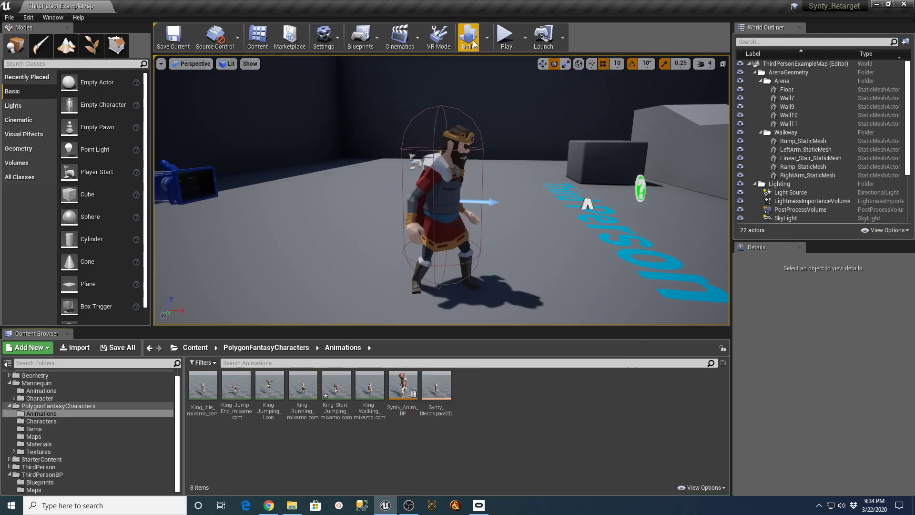
pyautogui.click(555, 235)
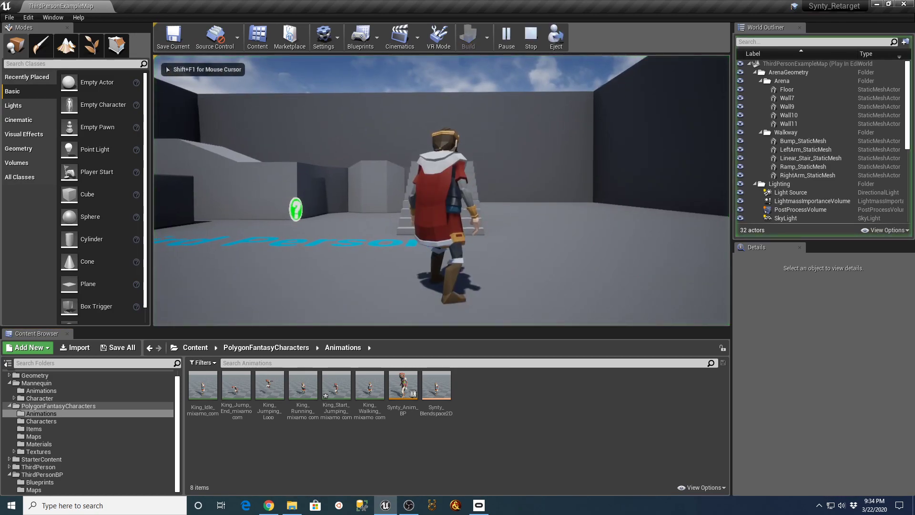
pyautogui.press('space')
pyautogui.press('space')
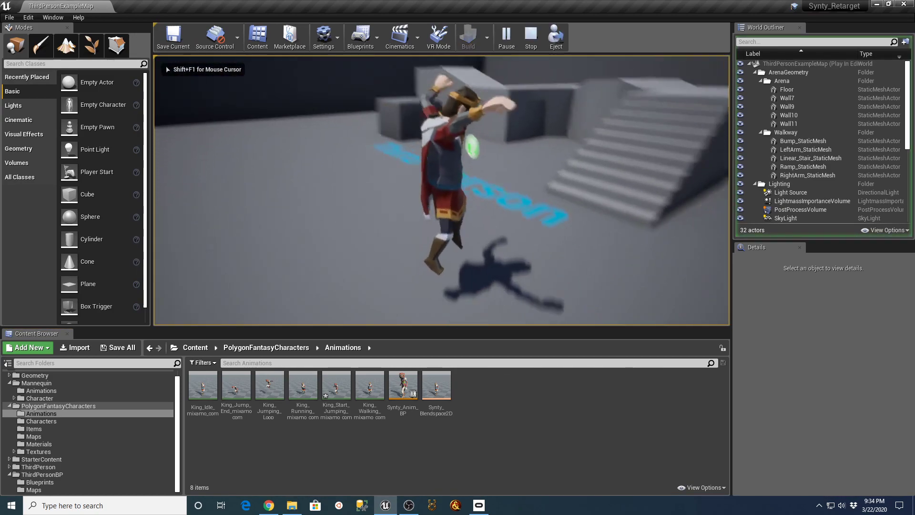
pyautogui.press('space')
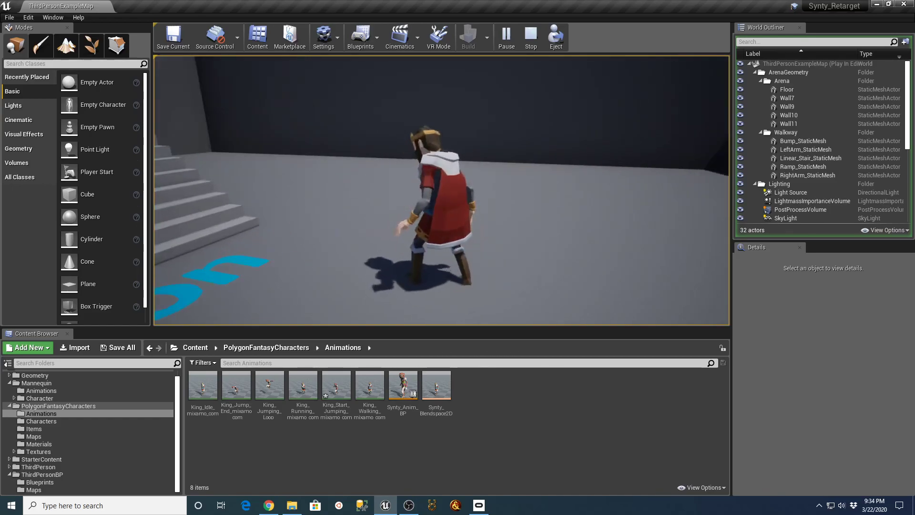
pyautogui.press('w')
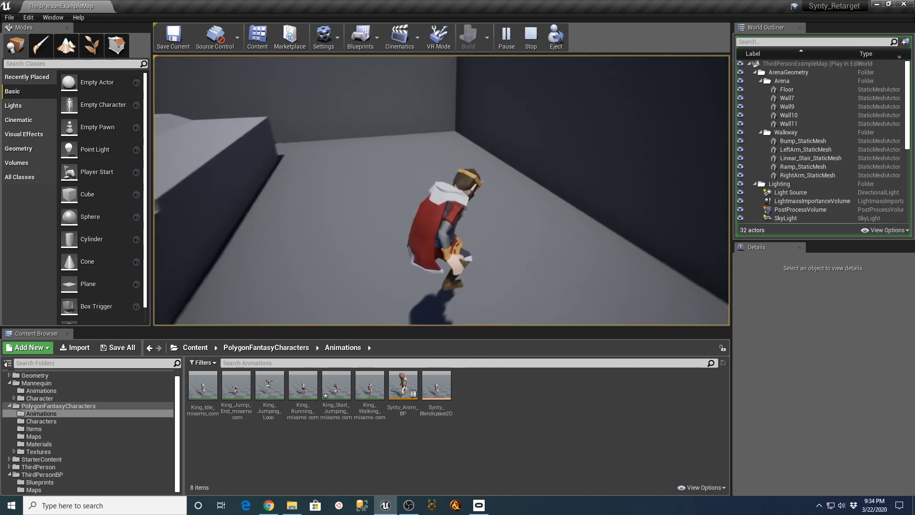
pyautogui.press('space')
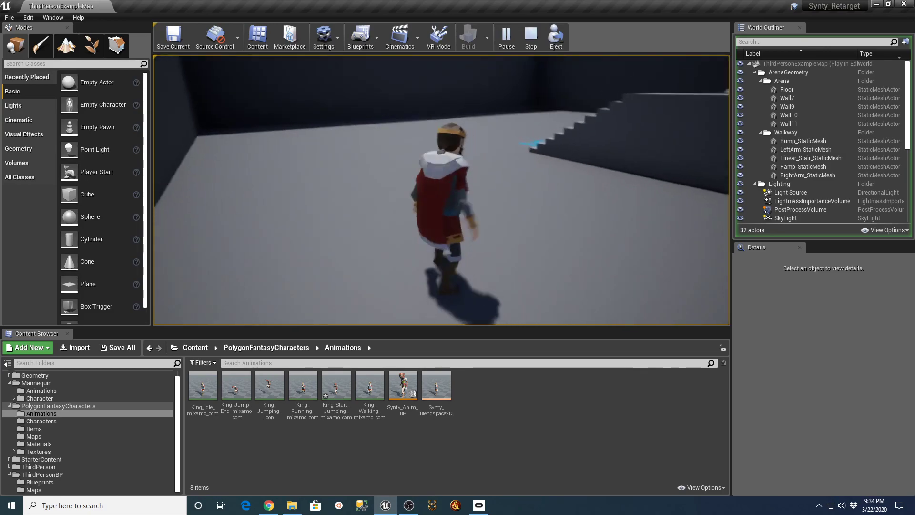
pyautogui.press('space')
pyautogui.press('space')
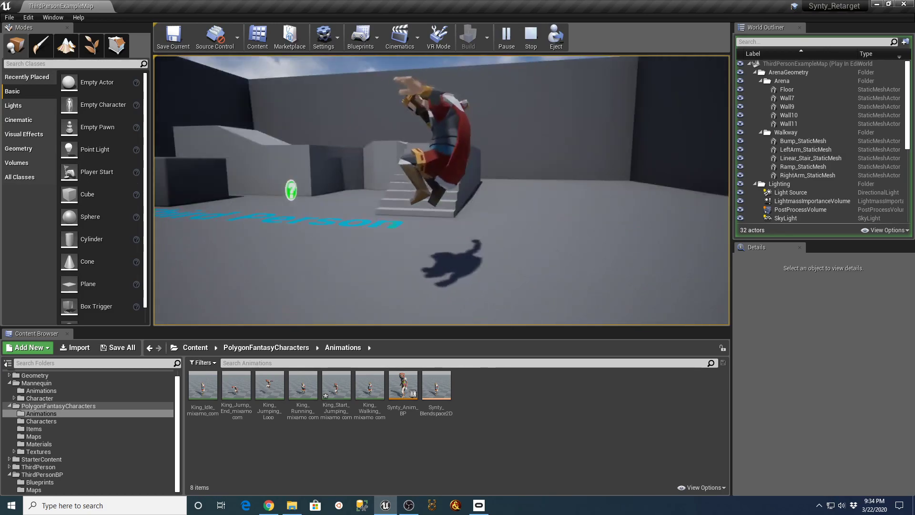
pyautogui.press('w')
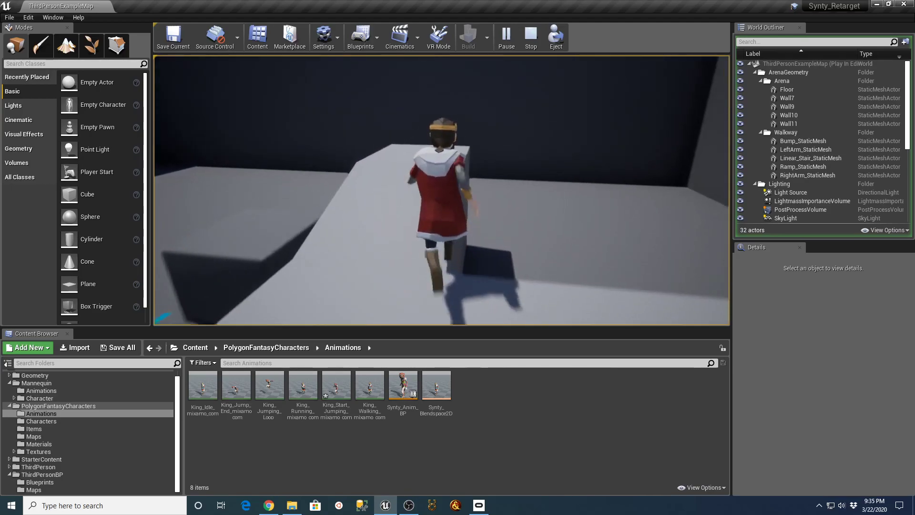
pyautogui.press('space')
pyautogui.press('space')
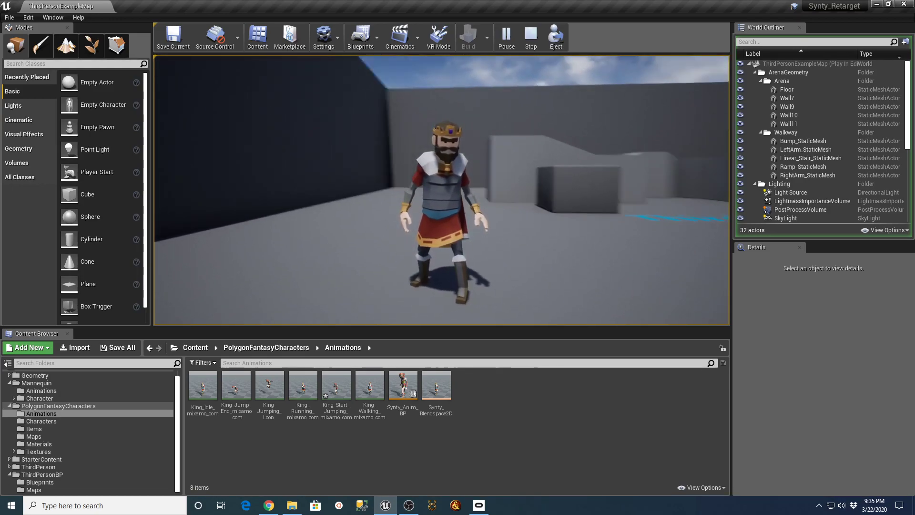
pyautogui.press('a')
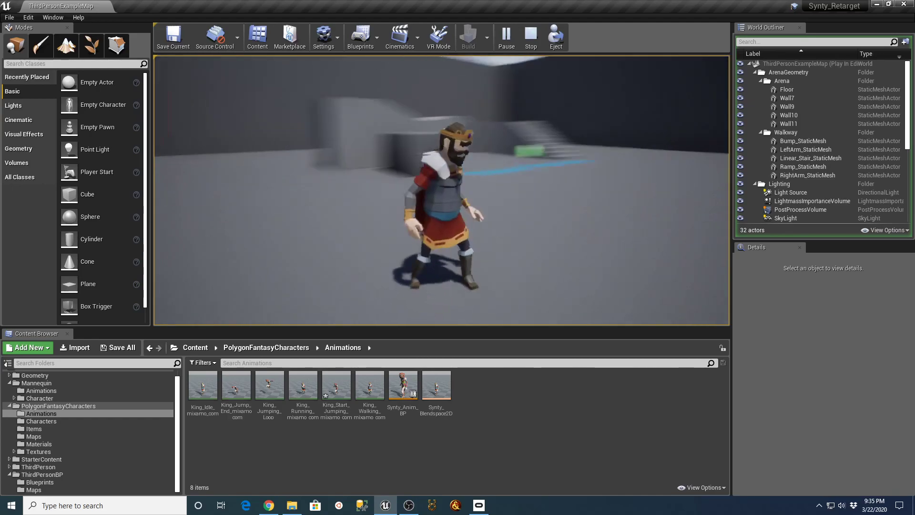
pyautogui.press('d')
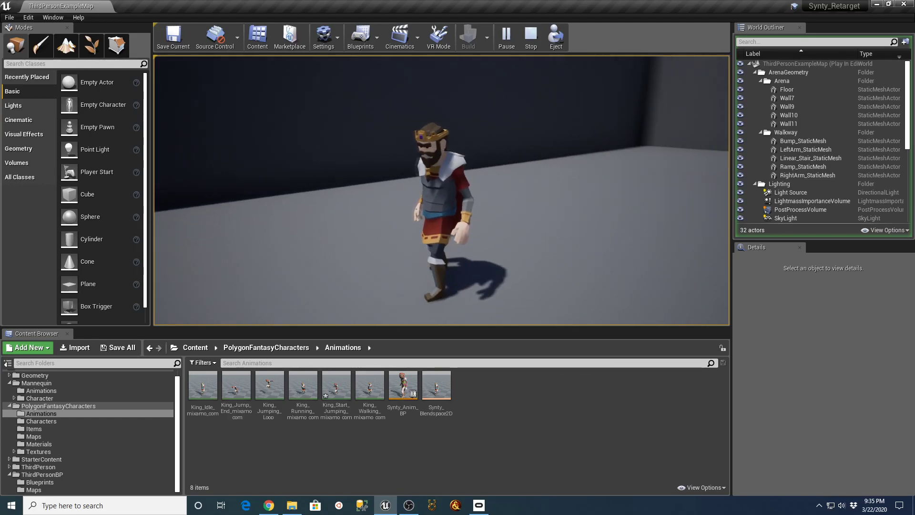
pyautogui.press('Escape')
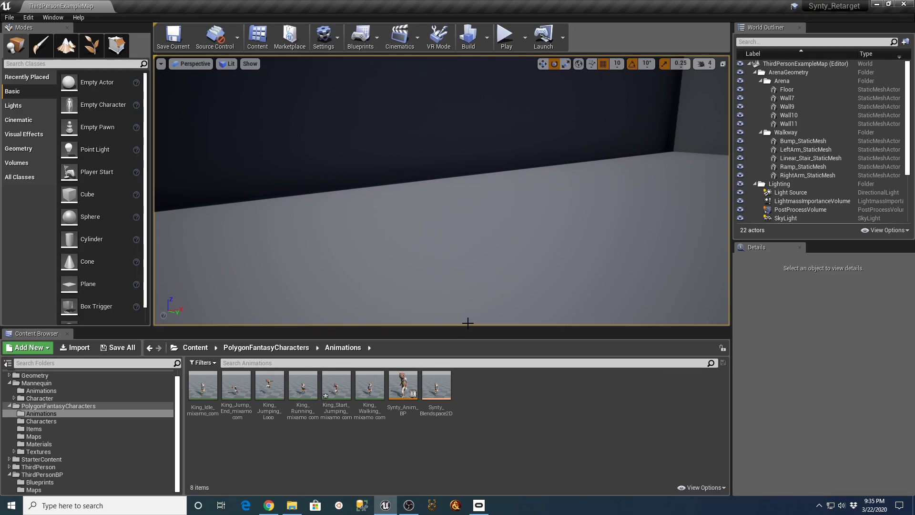
# Step: Enlarge the Content Browser area and open the Mannequin Animations folder
pyautogui.press('super+Down')
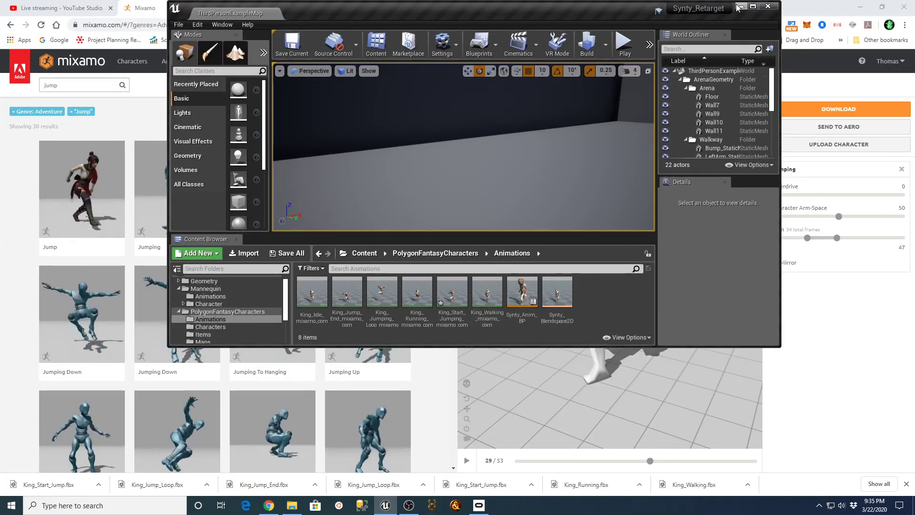
pyautogui.click(754, 7)
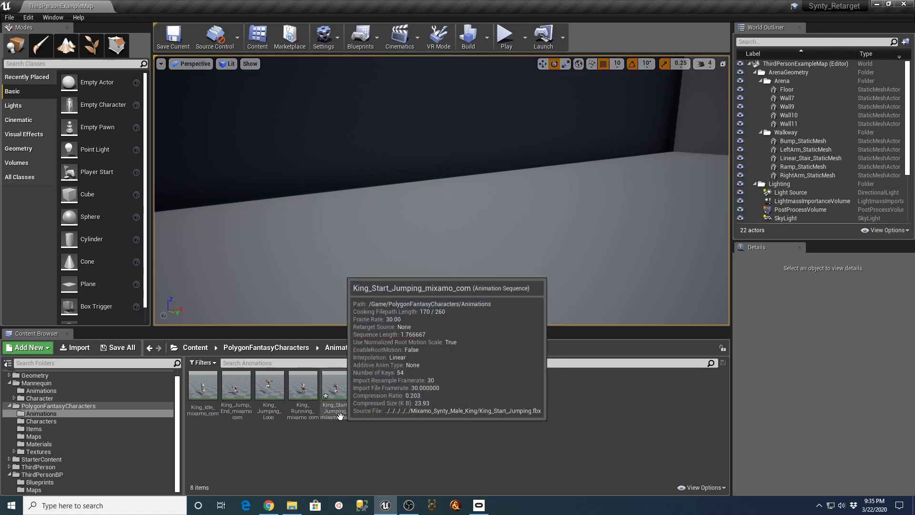
pyautogui.click(335, 387)
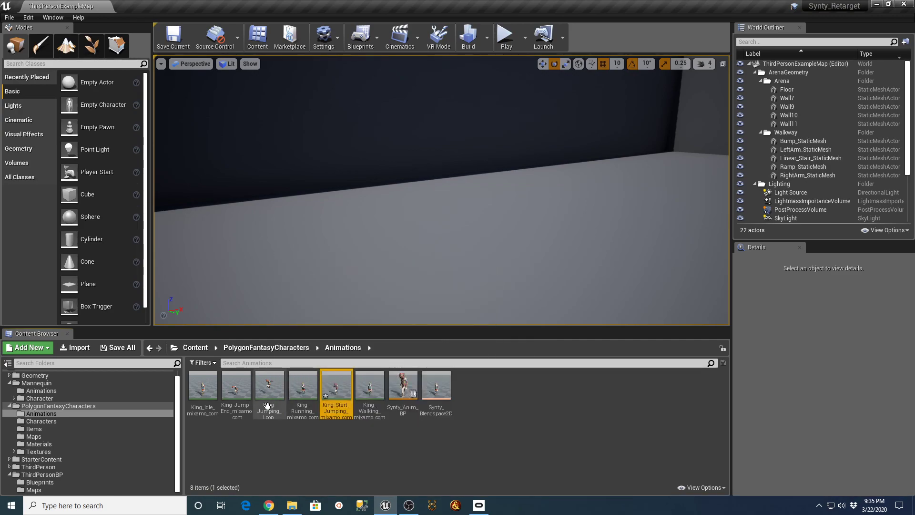
pyautogui.moveTo(302, 327); pyautogui.dragTo(300, 230)
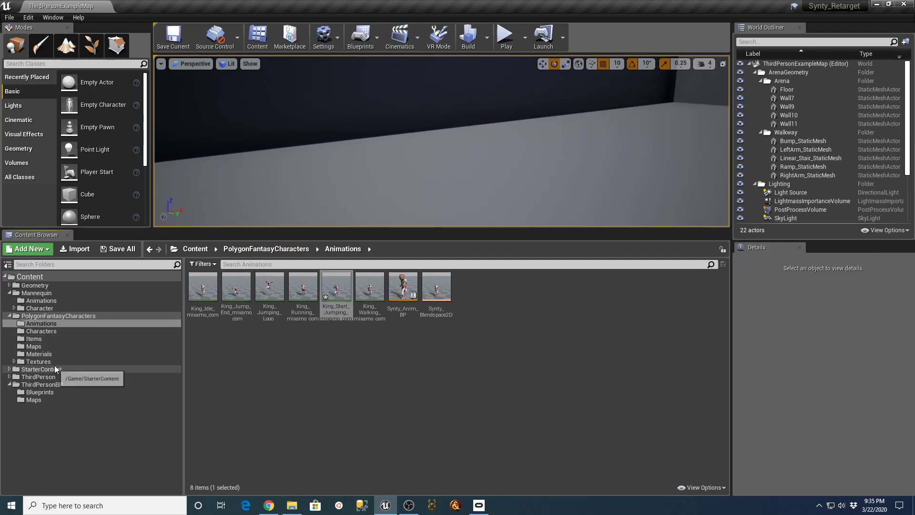
pyautogui.click(41, 301)
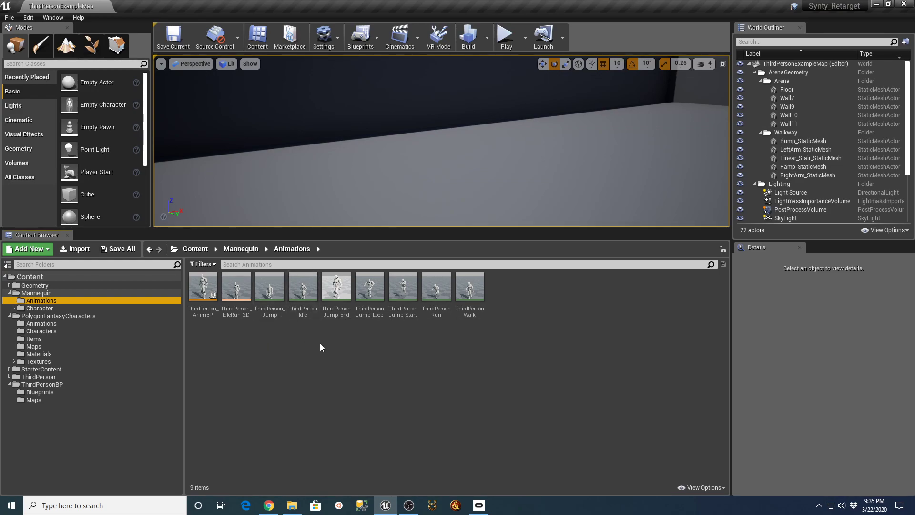
# Step: Try to duplicate and retarget the ThirdPerson_Jump animation to another skeleton
pyautogui.click(270, 288)
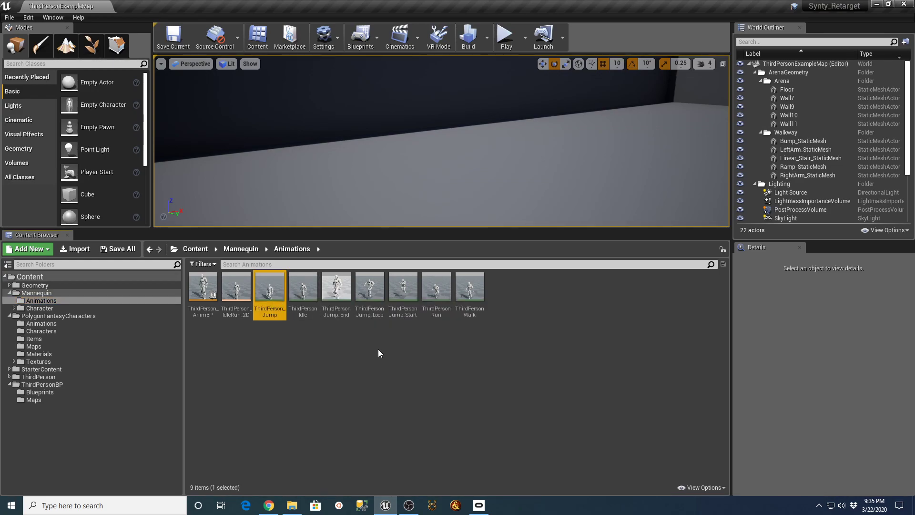
pyautogui.click(336, 288)
pyautogui.click(263, 292)
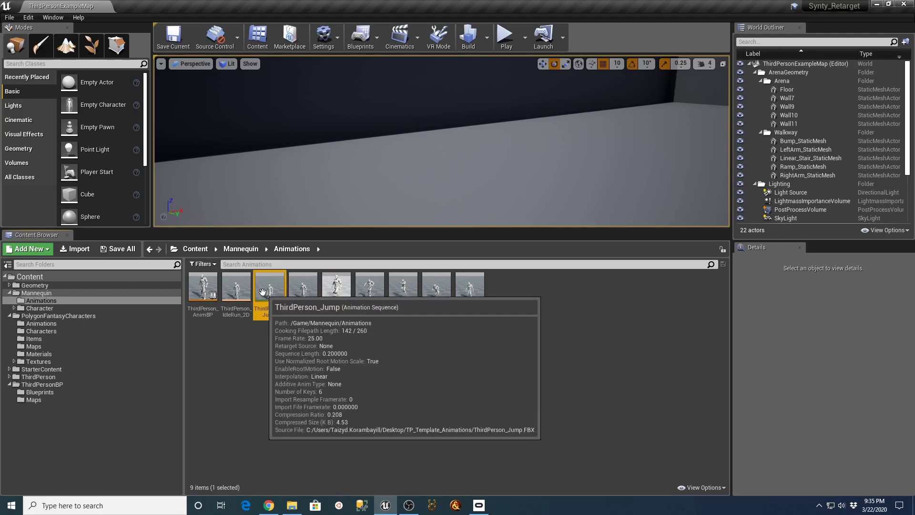
pyautogui.rightClick(264, 291)
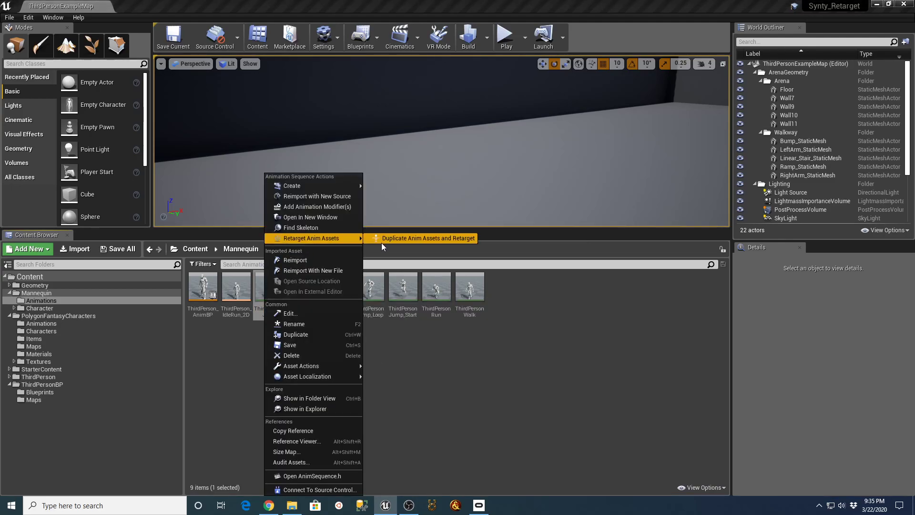
pyautogui.click(394, 238)
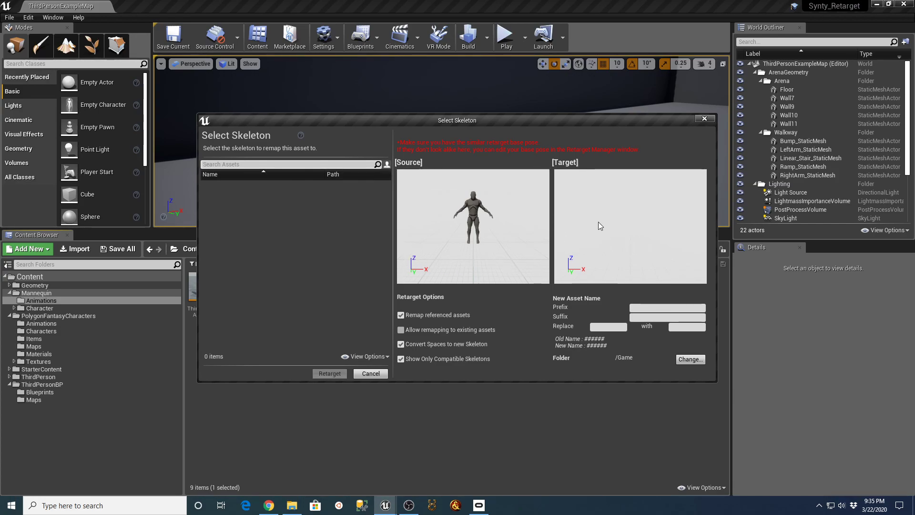
pyautogui.click(704, 120)
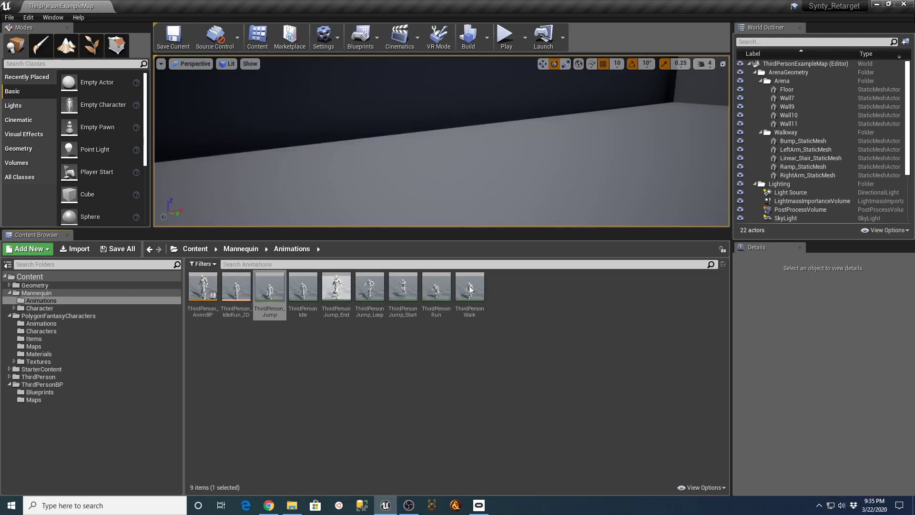
# Step: Open UE4_Mannequin_Skeleton from the Mesh folder of the Mannequin's Character assets
pyautogui.click(32, 293)
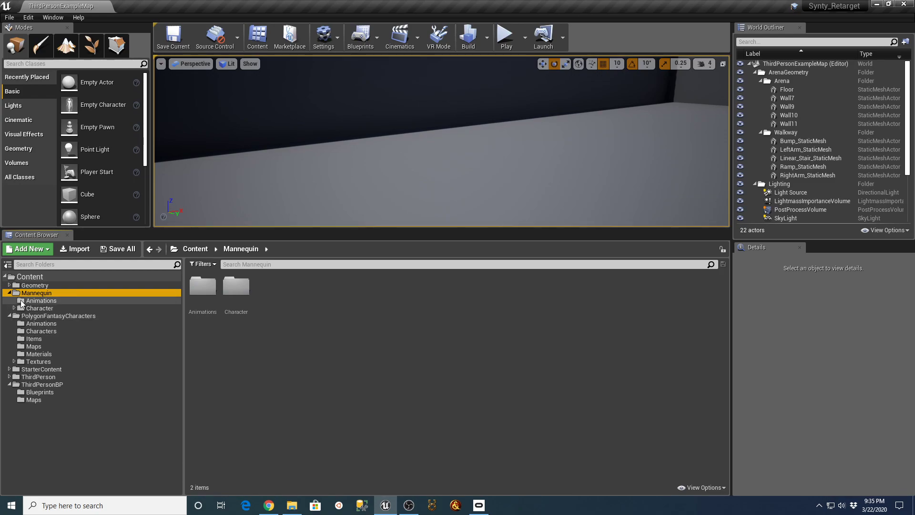
pyautogui.click(21, 301)
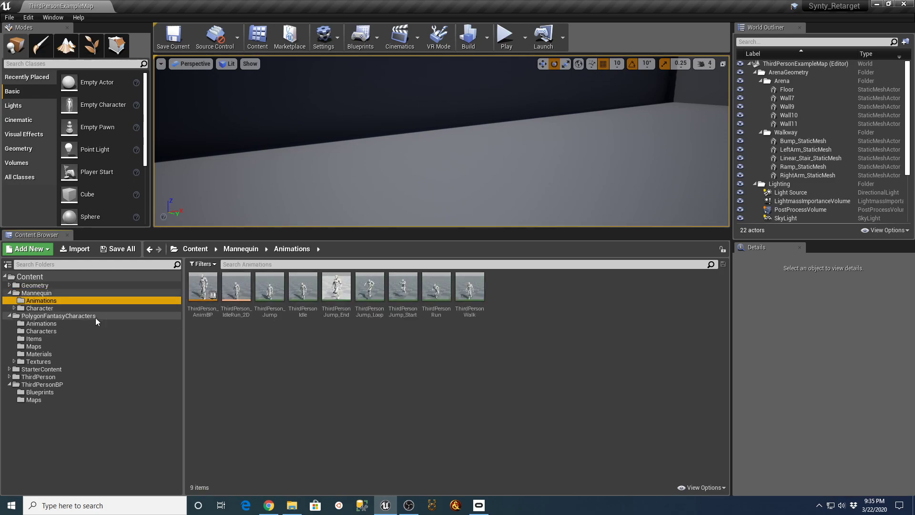
pyautogui.click(34, 309)
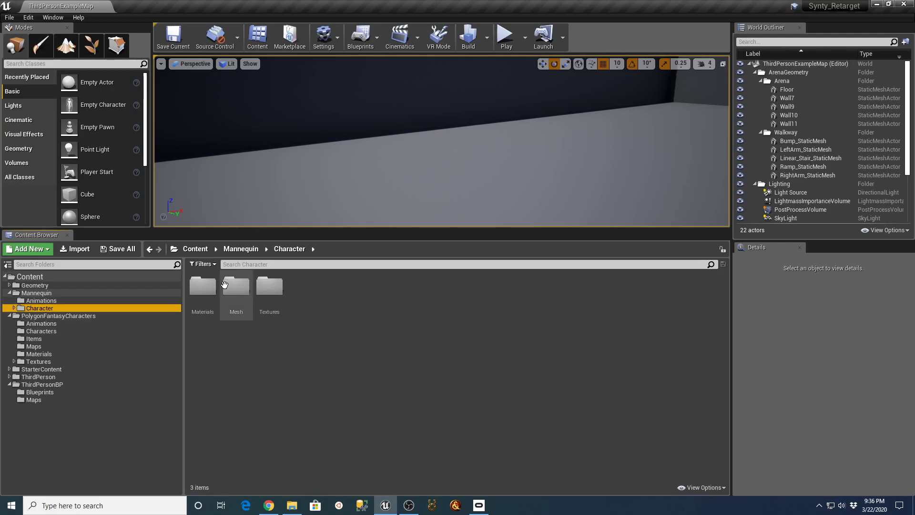
pyautogui.doubleClick(233, 286)
pyautogui.click(270, 290)
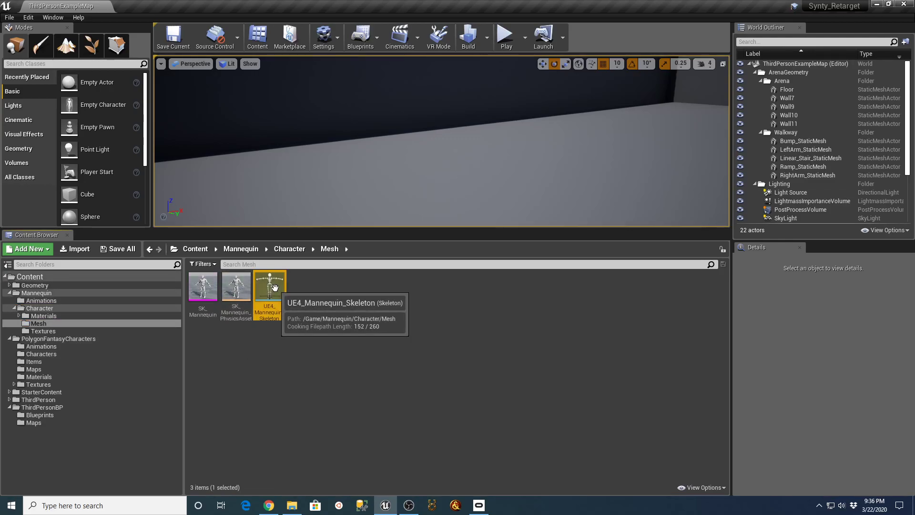
pyautogui.doubleClick(275, 293)
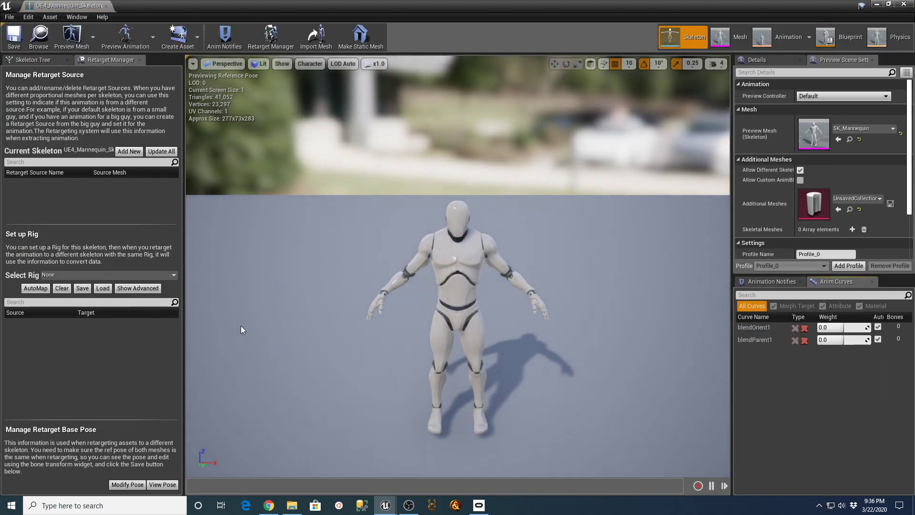
# Step: Assign the Humanoid rig to the mannequin skeleton, check its base and advanced bone mappings, and save the skeleton
pyautogui.click(173, 274)
pyautogui.click(117, 292)
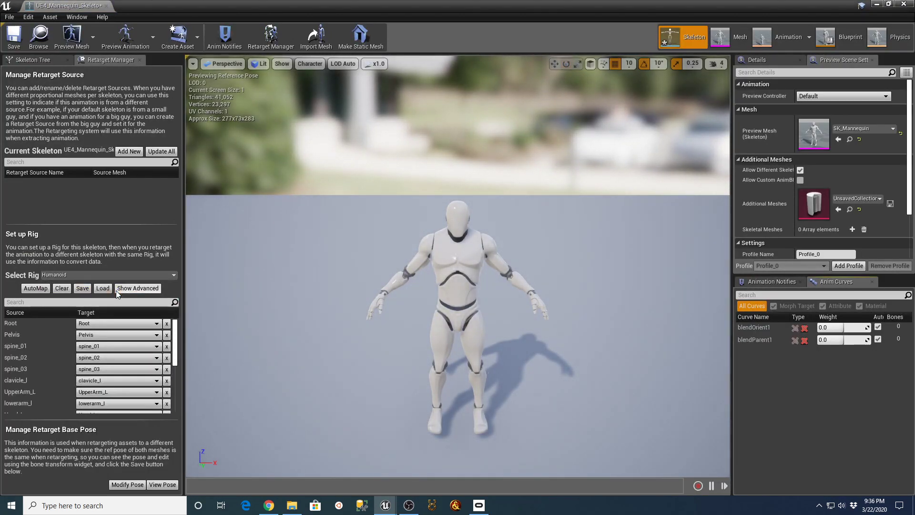
pyautogui.moveTo(174, 339); pyautogui.dragTo(185, 305)
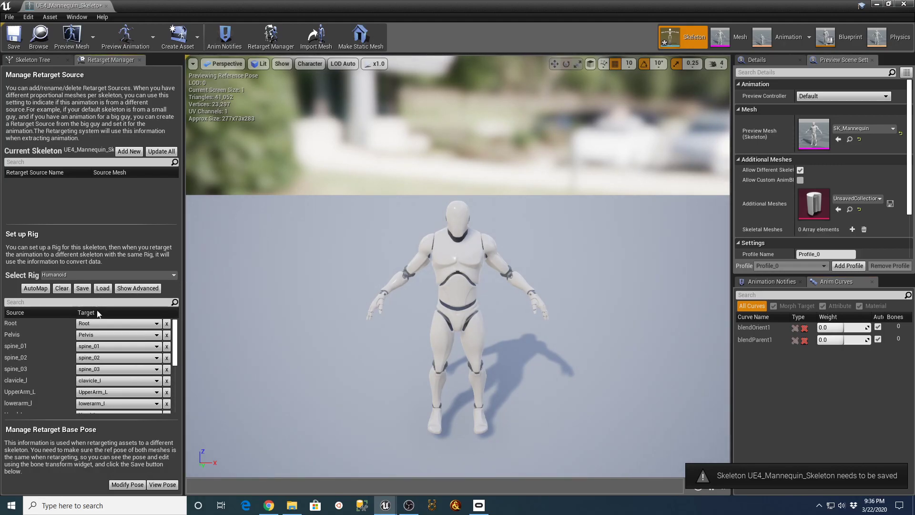
pyautogui.click(138, 288)
pyautogui.moveTo(176, 329); pyautogui.dragTo(178, 300)
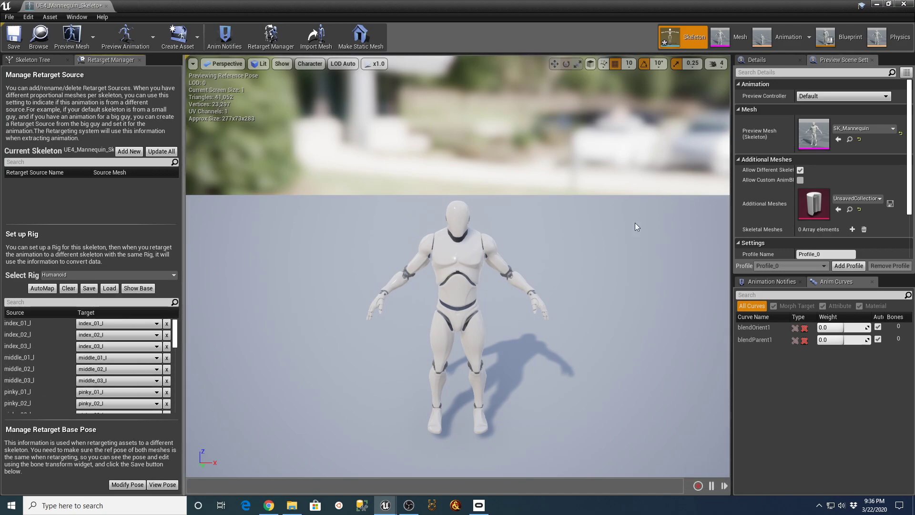
pyautogui.click(18, 42)
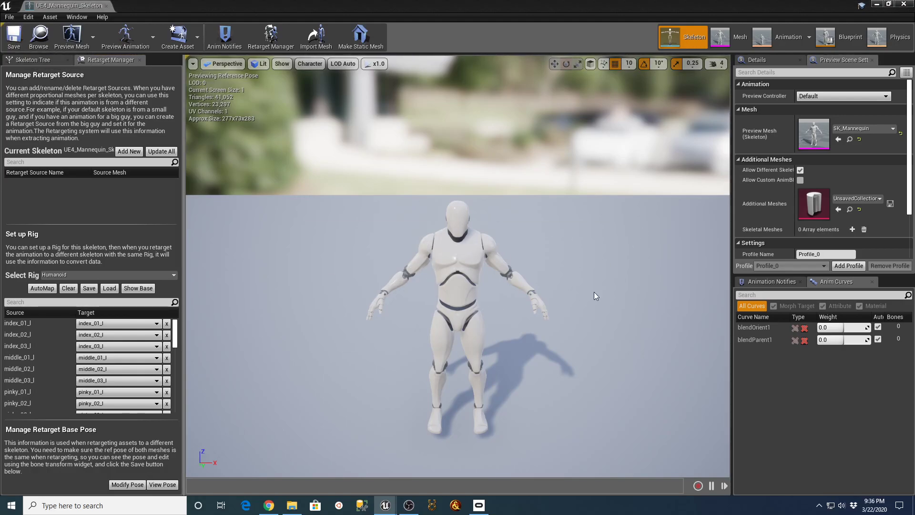
pyautogui.click(107, 5)
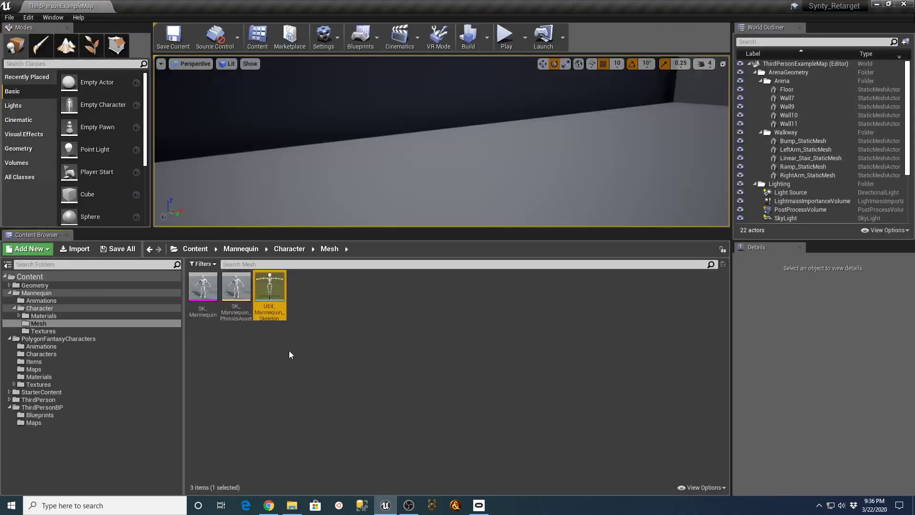
# Step: Open the fantasy character skeleton from the PolygonFantasyCharacters Characters folder and check its base Humanoid bone mappings
pyautogui.click(38, 355)
pyautogui.doubleClick(204, 289)
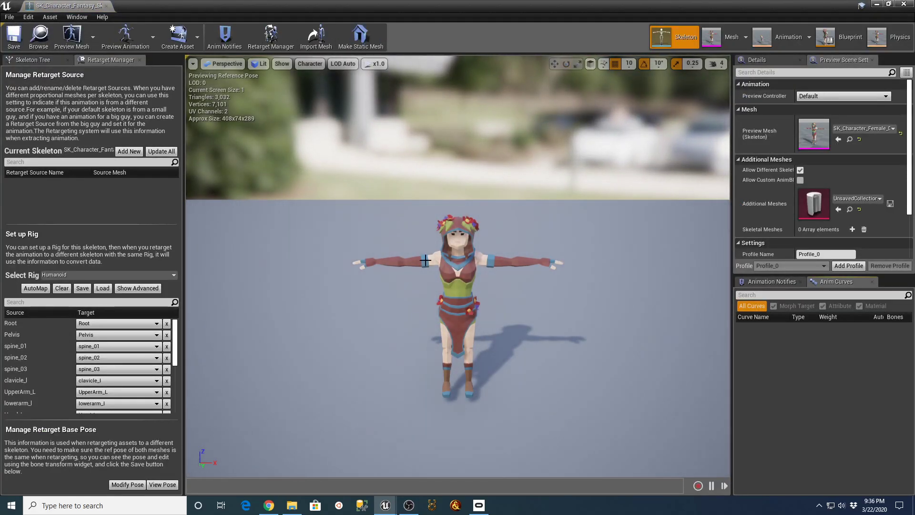
pyautogui.moveTo(175, 334); pyautogui.dragTo(186, 404)
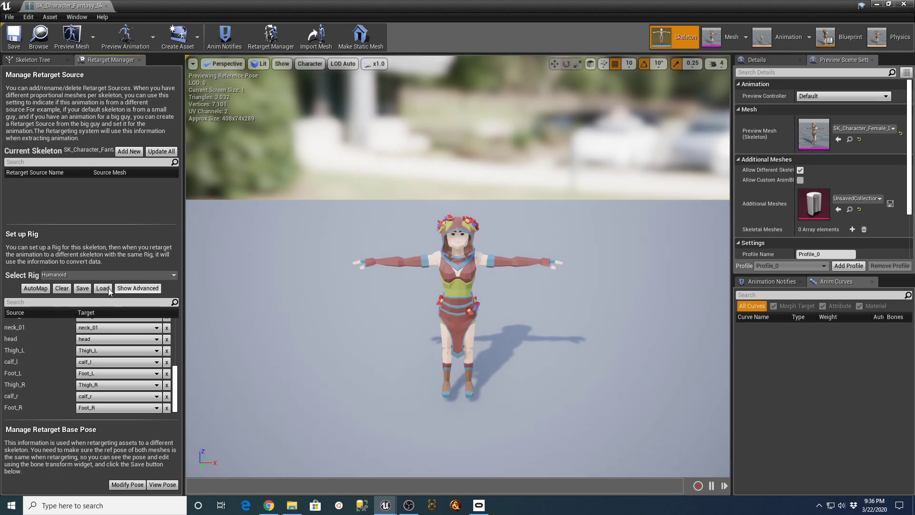
# Step: Show the advanced Humanoid rig mappings and examine which finger and twist bones have no target assigned
pyautogui.click(129, 288)
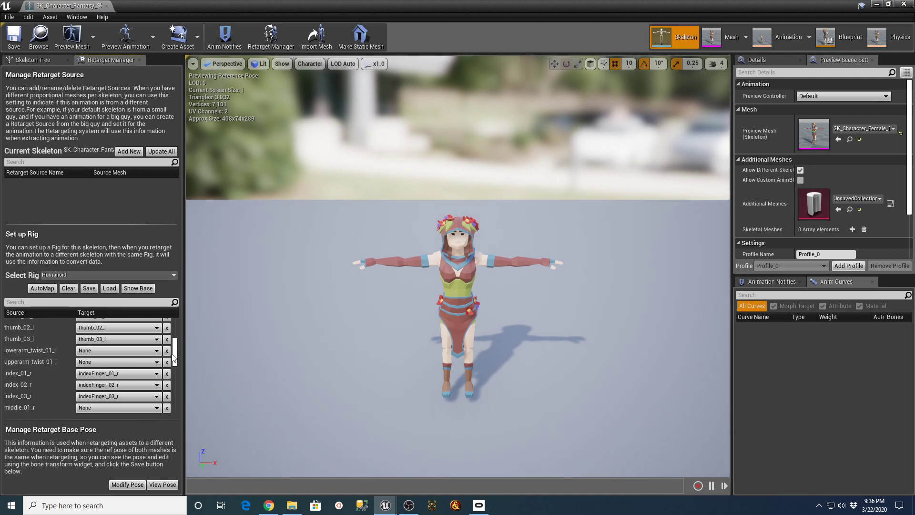
pyautogui.moveTo(177, 351); pyautogui.dragTo(176, 316)
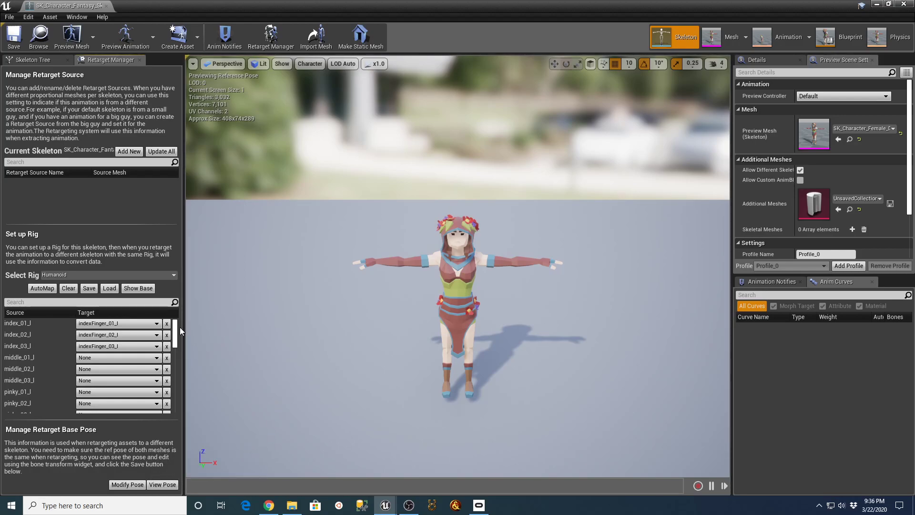
pyautogui.scroll(-2, 176, 326)
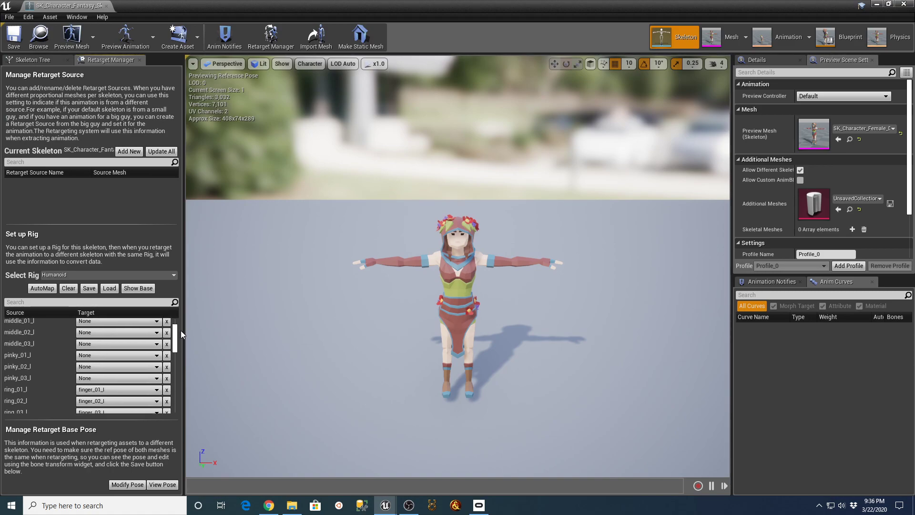
pyautogui.scroll(2, 179, 328)
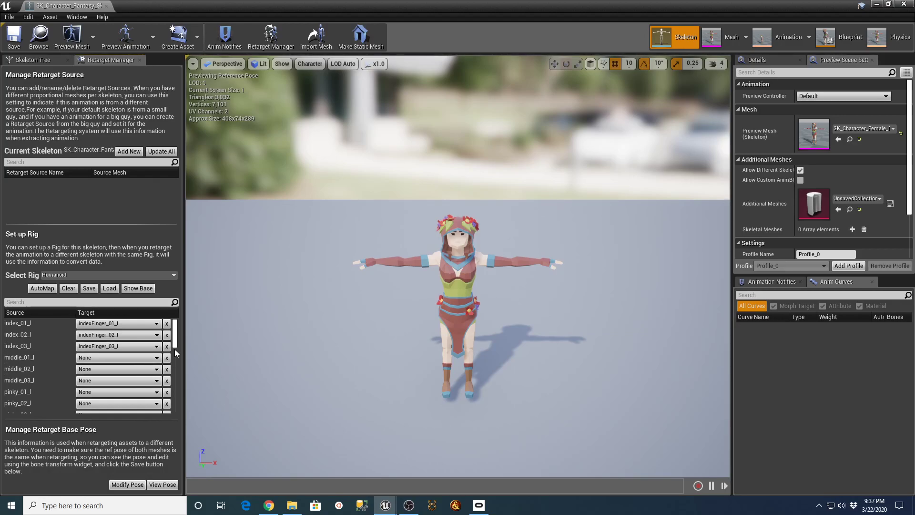
pyautogui.moveTo(176, 340); pyautogui.dragTo(178, 346)
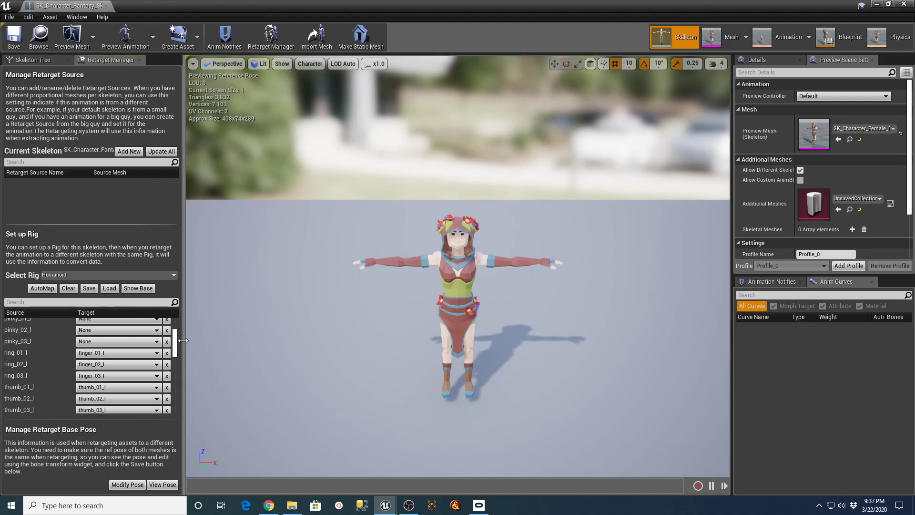
pyautogui.moveTo(175, 346)
pyautogui.mouseDown()
pyautogui.moveTo(177, 331)
pyautogui.moveTo(169, 347)
pyautogui.mouseUp()
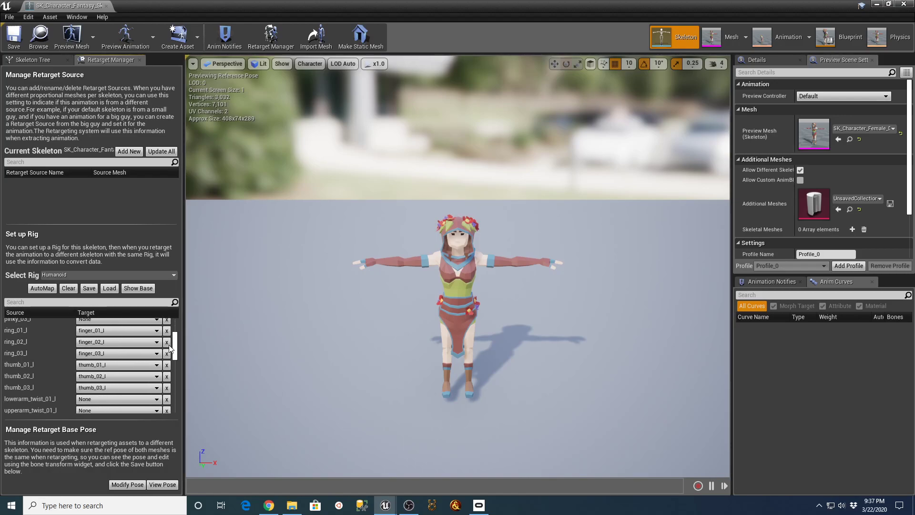
pyautogui.scroll(-1, 170, 347)
pyautogui.scroll(2, 169, 348)
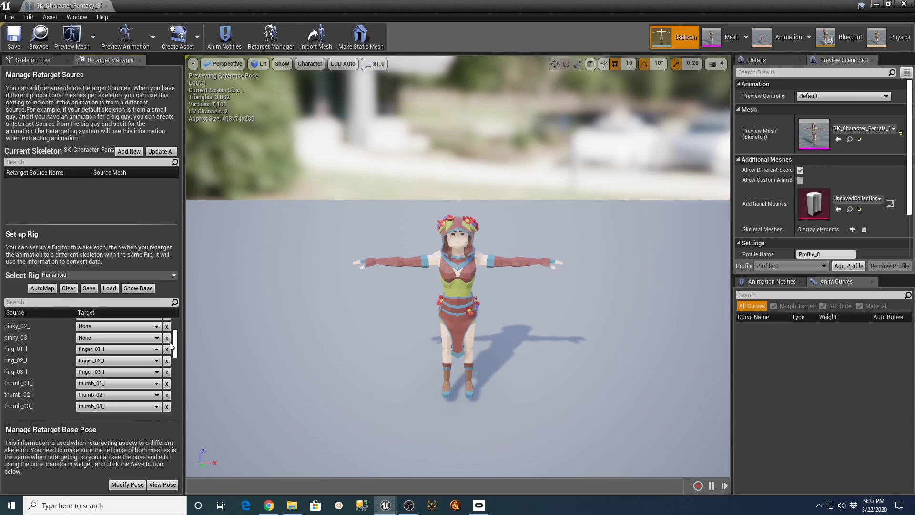
pyautogui.moveTo(170, 345); pyautogui.dragTo(174, 335)
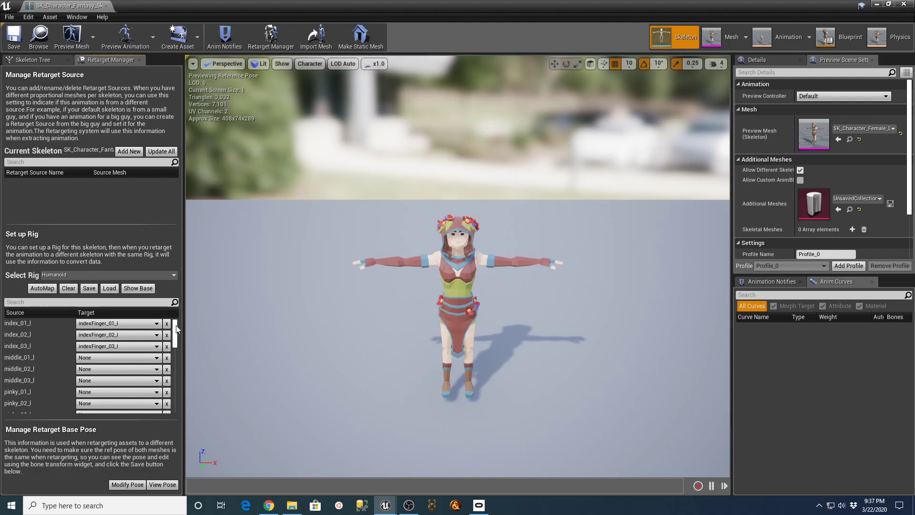
# Step: Map the left middle finger nodes middle_01_l, middle_02_l and middle_03_l to finger_01_l, finger_02_l and finger_03_l
pyautogui.click(158, 359)
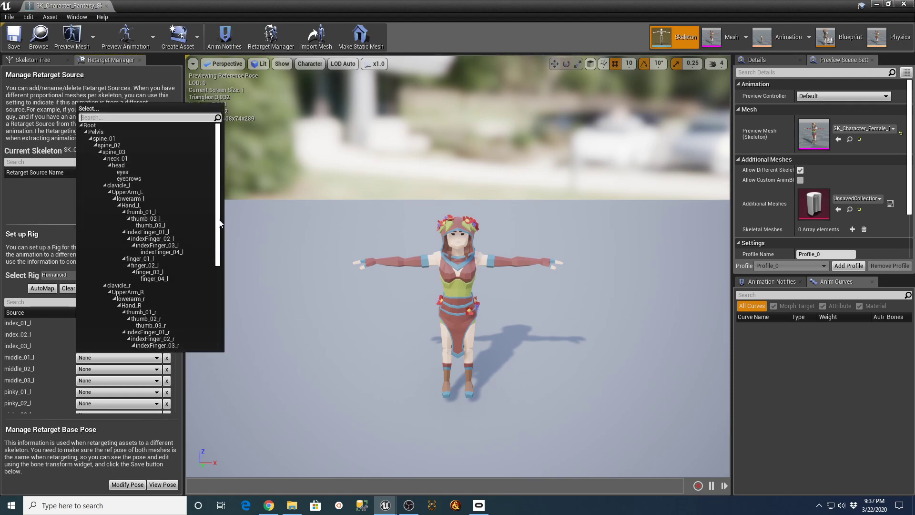
pyautogui.scroll(-5, 220, 223)
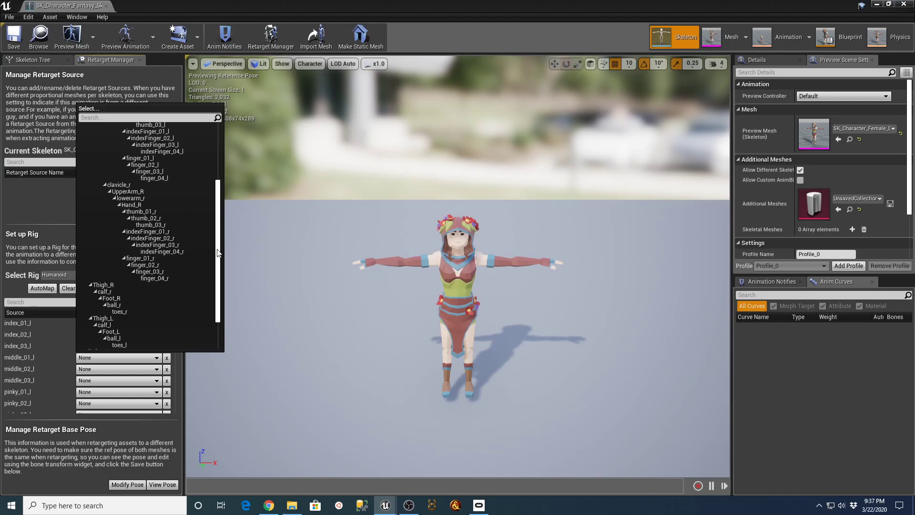
pyautogui.scroll(2, 219, 251)
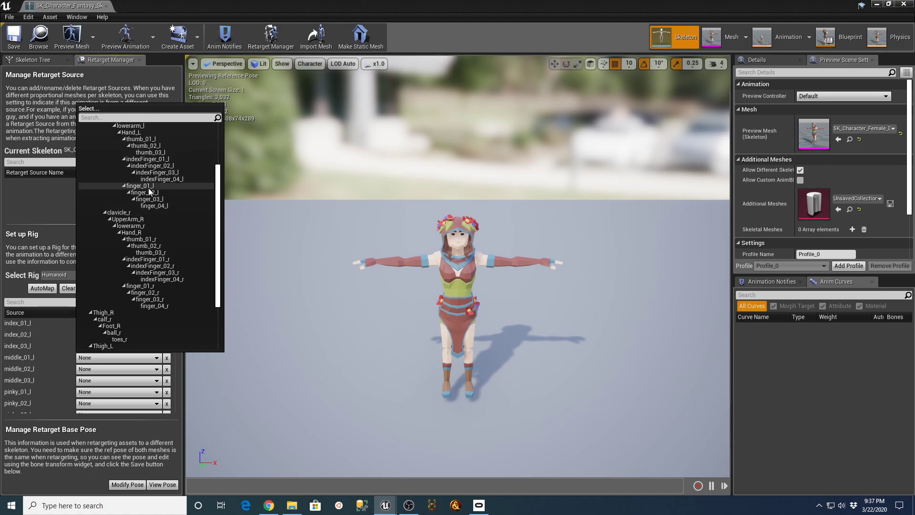
pyautogui.click(148, 187)
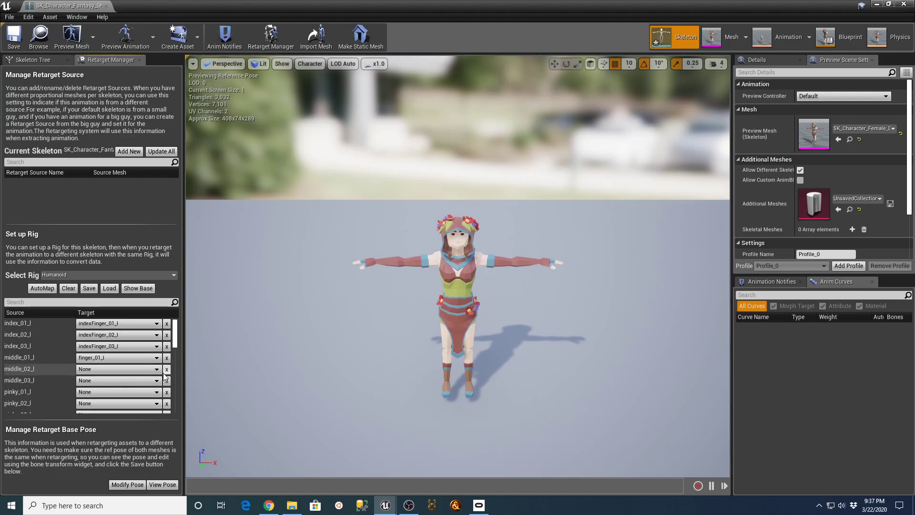
pyautogui.click(158, 369)
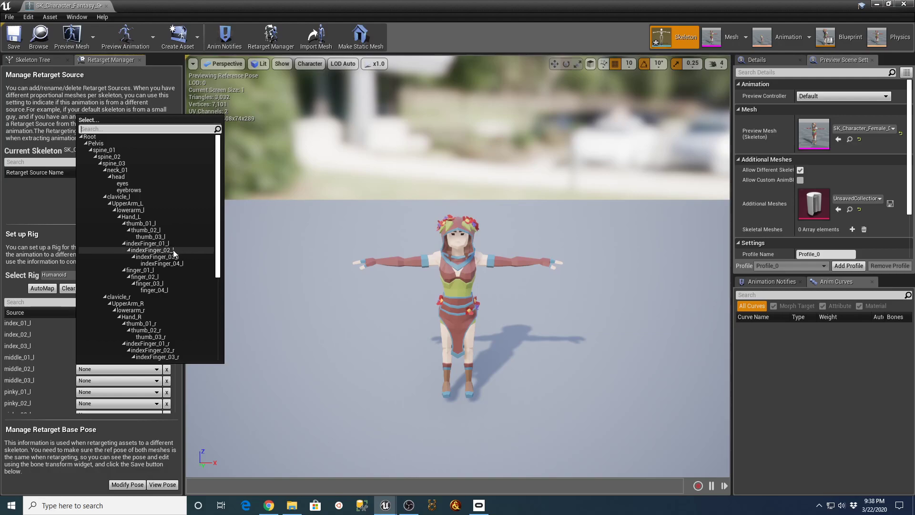
pyautogui.click(155, 278)
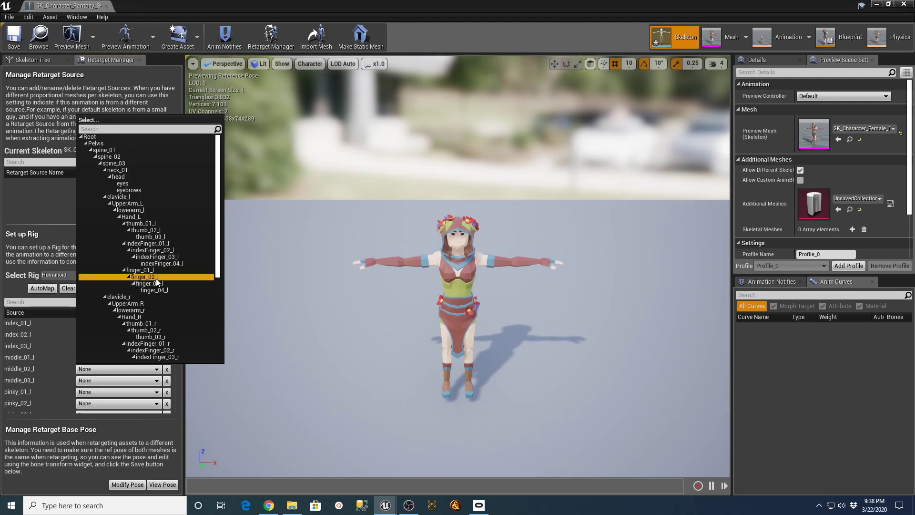
pyautogui.click(109, 381)
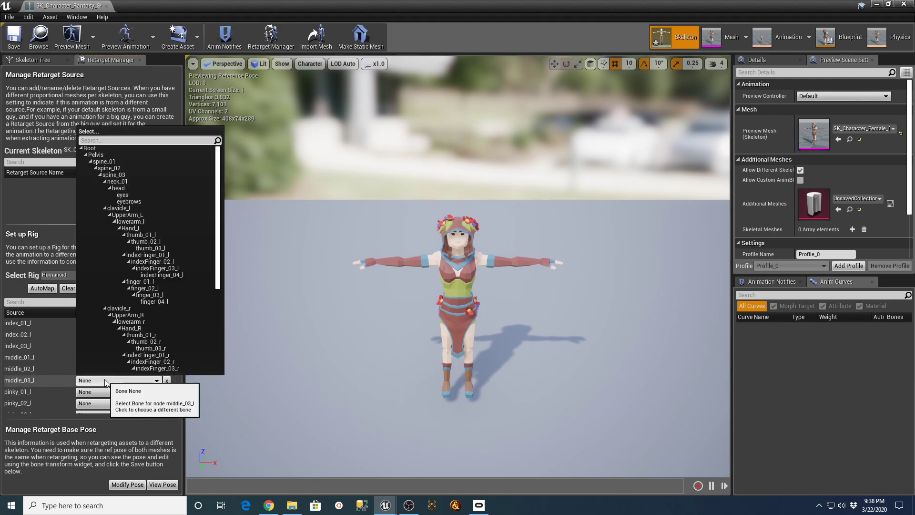
pyautogui.click(147, 295)
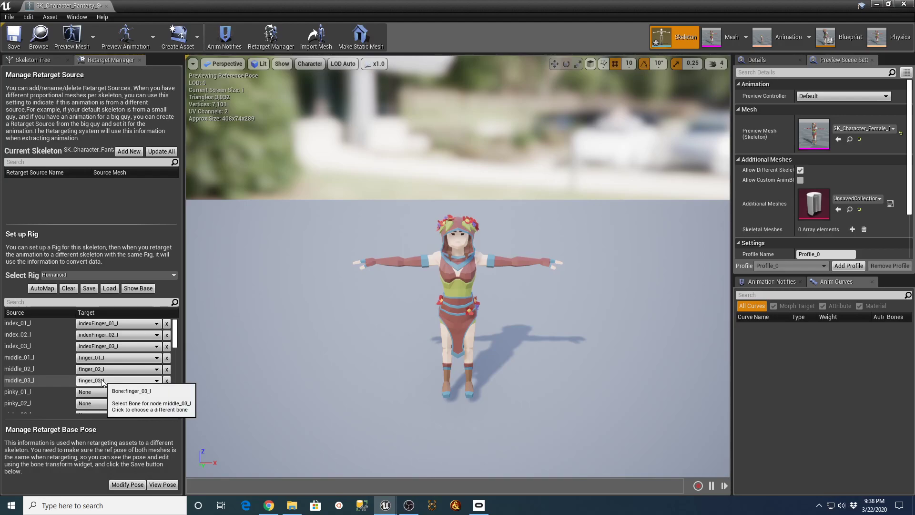
# Step: Map the left pinky nodes pinky_01_l, pinky_02_l and pinky_03_l to finger_01_l, finger_02_l and finger_03_l
pyautogui.scroll(-1, 176, 333)
pyautogui.scroll(-2, 177, 334)
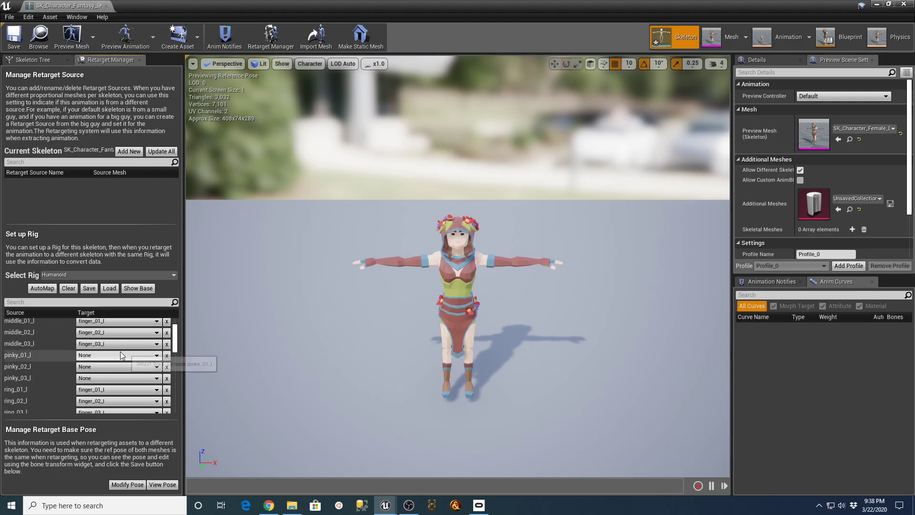
pyautogui.click(120, 355)
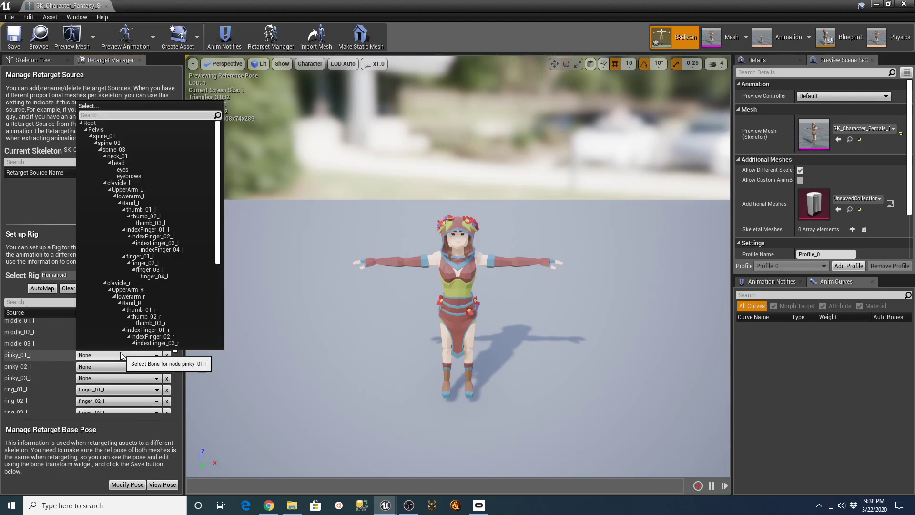
pyautogui.click(143, 256)
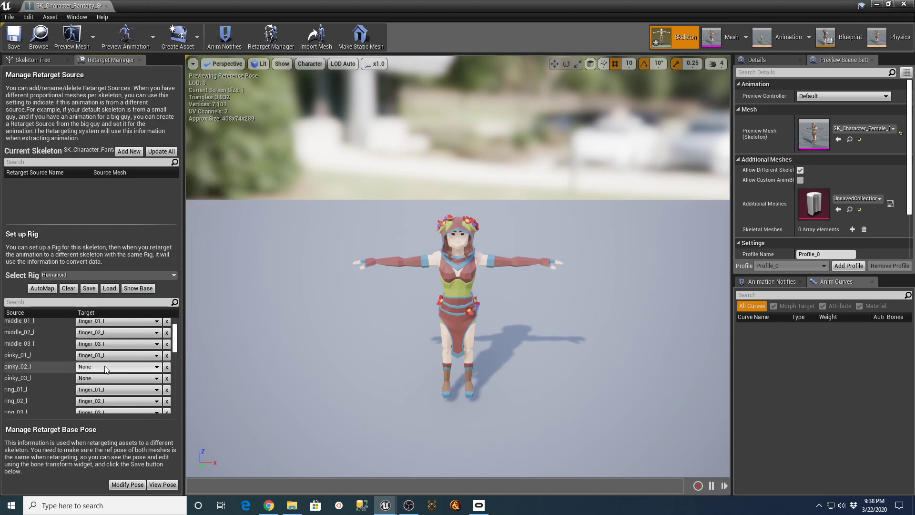
pyautogui.click(102, 368)
pyautogui.click(147, 278)
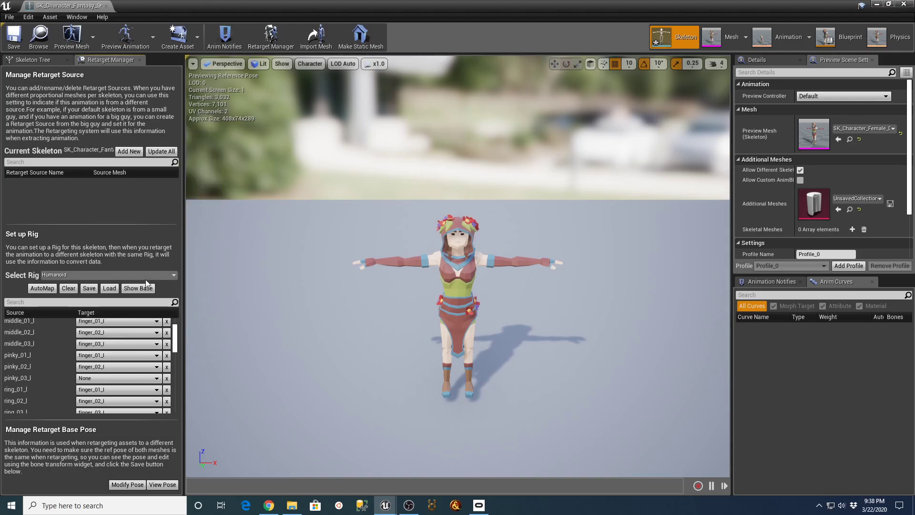
pyautogui.click(108, 379)
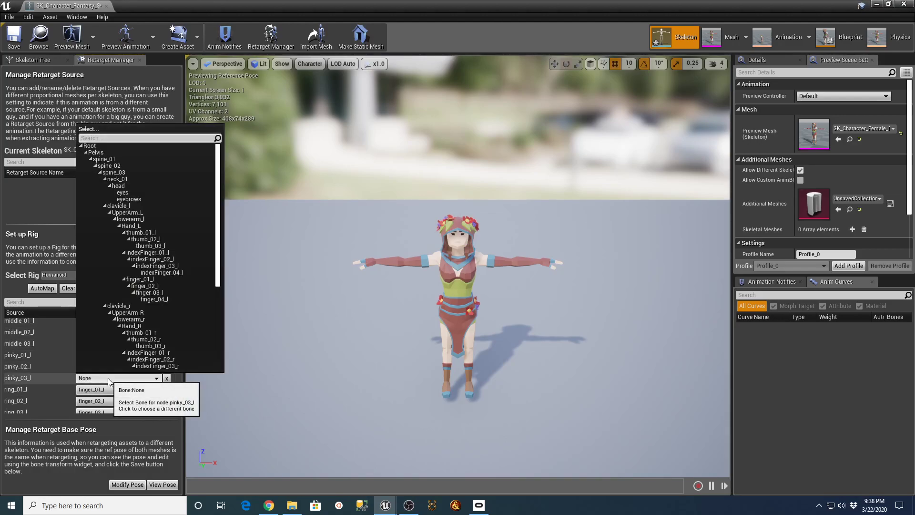
pyautogui.click(150, 293)
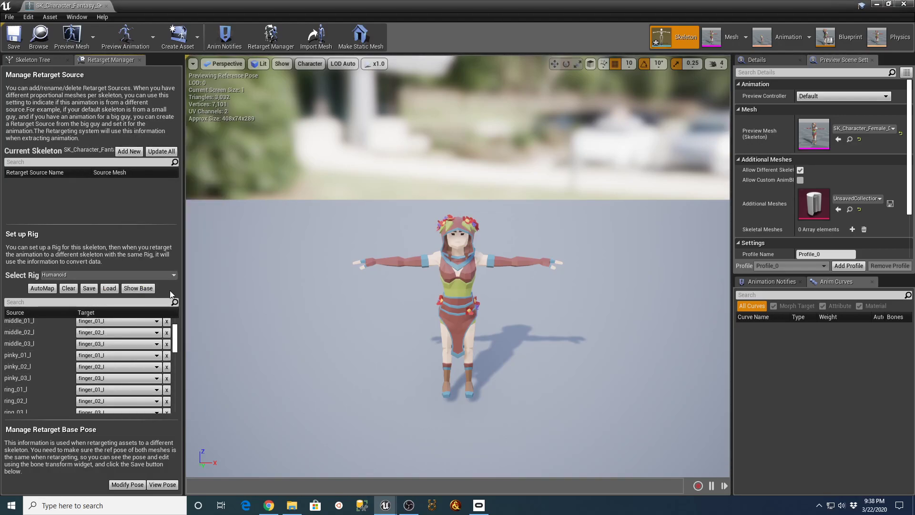
# Step: Map the right middle finger nodes middle_01_r, middle_02_r and middle_03_r to finger_01_r, finger_02_r and finger_03_r
pyautogui.moveTo(176, 332); pyautogui.dragTo(175, 354)
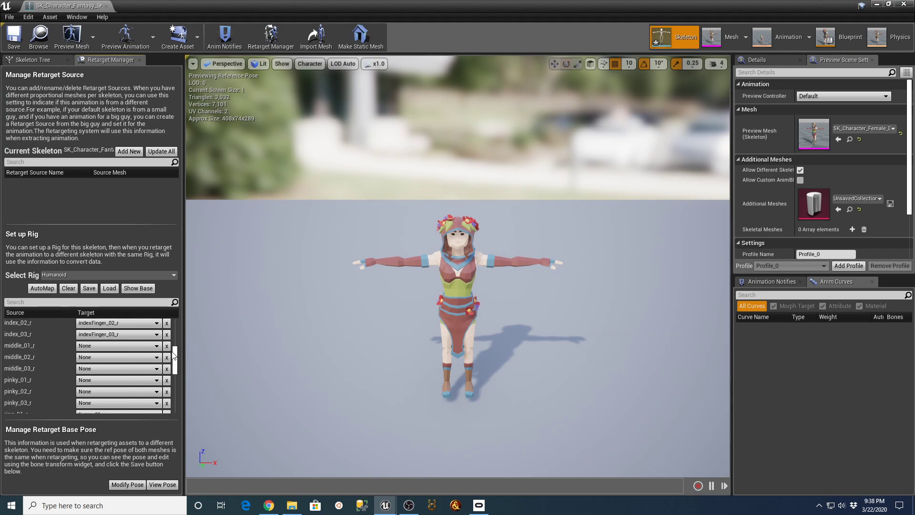
pyautogui.click(105, 346)
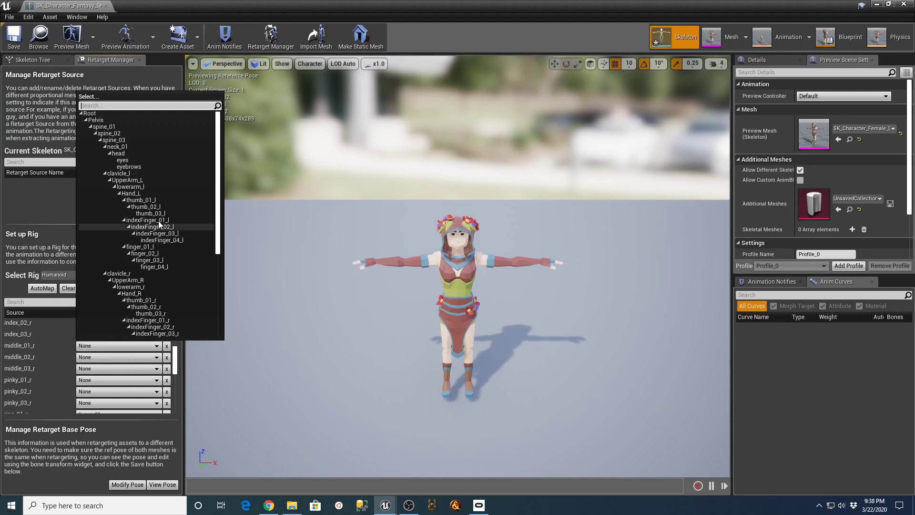
pyautogui.scroll(-1, 181, 256)
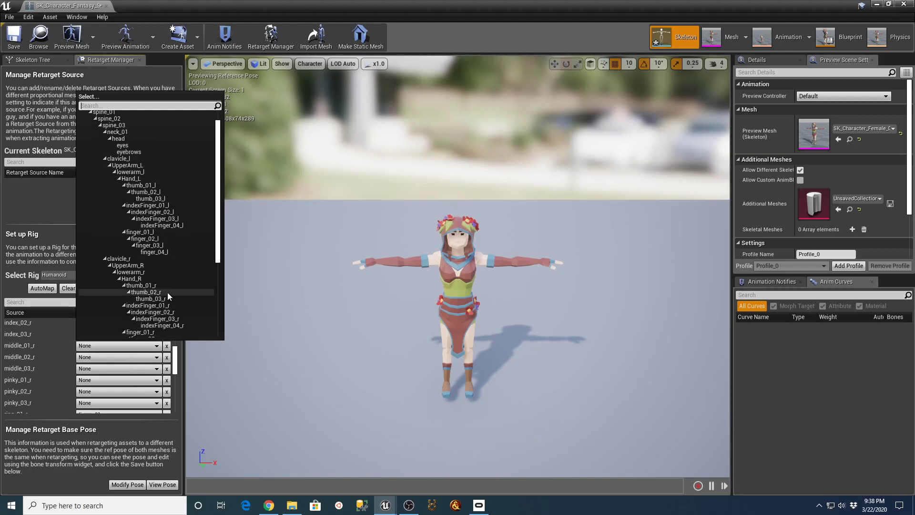
pyautogui.scroll(-3, 192, 272)
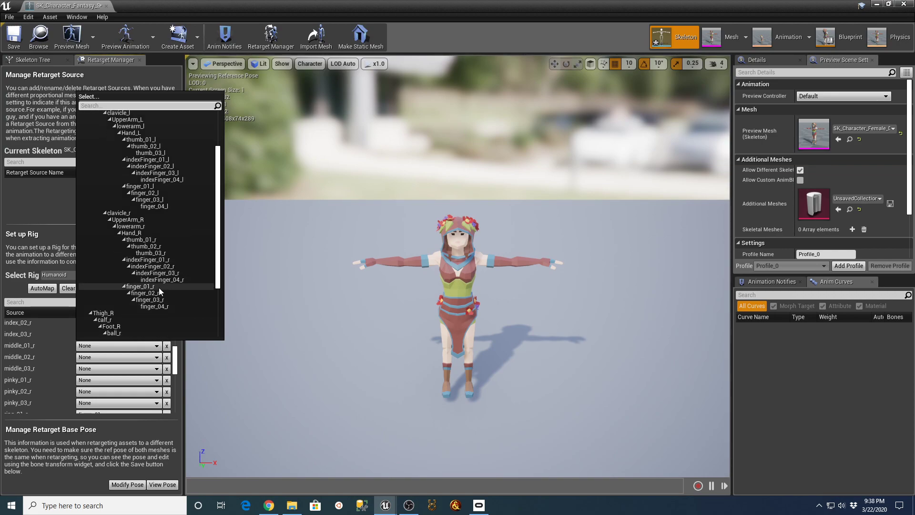
pyautogui.click(159, 287)
pyautogui.click(117, 356)
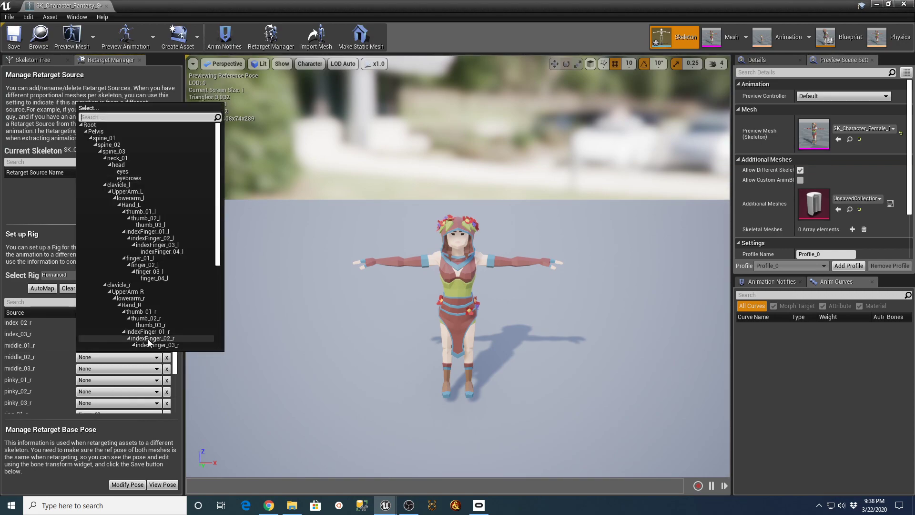
pyautogui.scroll(-4, 180, 307)
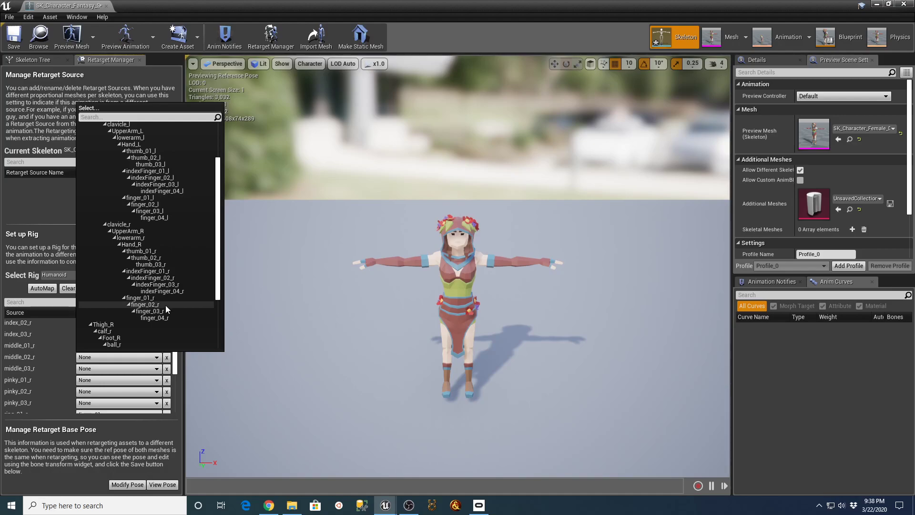
pyautogui.click(165, 305)
pyautogui.click(101, 369)
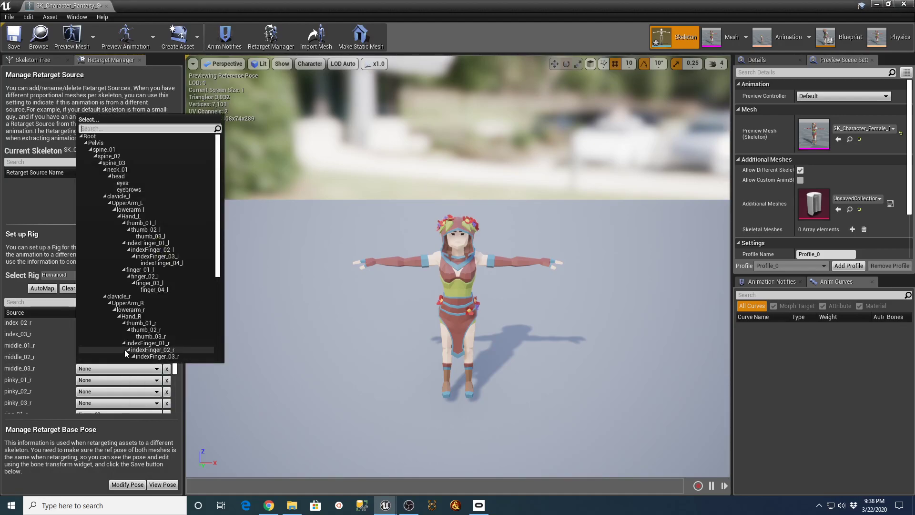
pyautogui.scroll(-3, 185, 328)
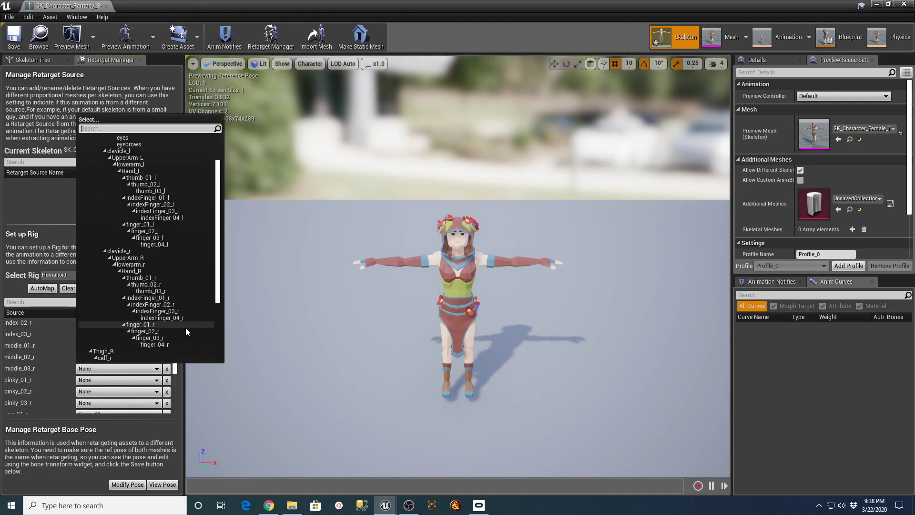
pyautogui.click(156, 336)
# Step: Map the right pinky nodes pinky_01_r, pinky_02_r and pinky_03_r to finger_01_r, finger_02_r and finger_03_r
pyautogui.click(99, 382)
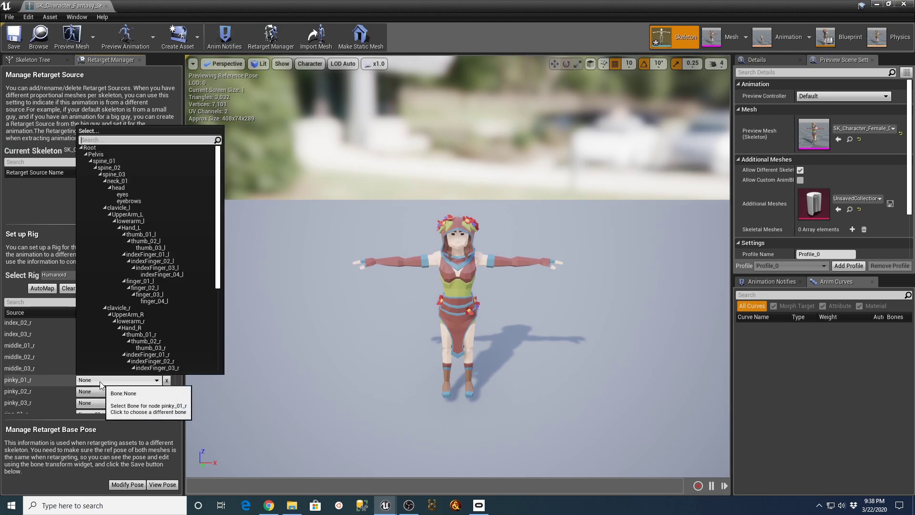
pyautogui.scroll(-4, 164, 308)
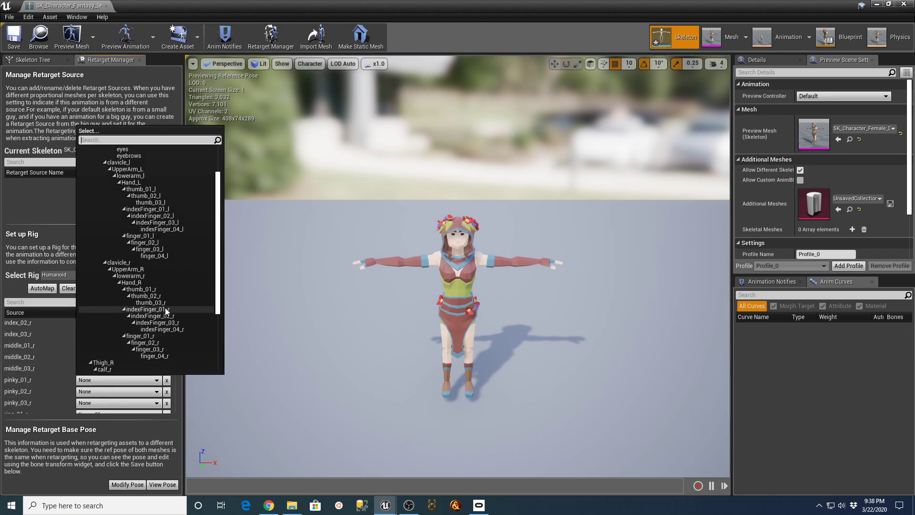
pyautogui.click(156, 319)
pyautogui.click(110, 391)
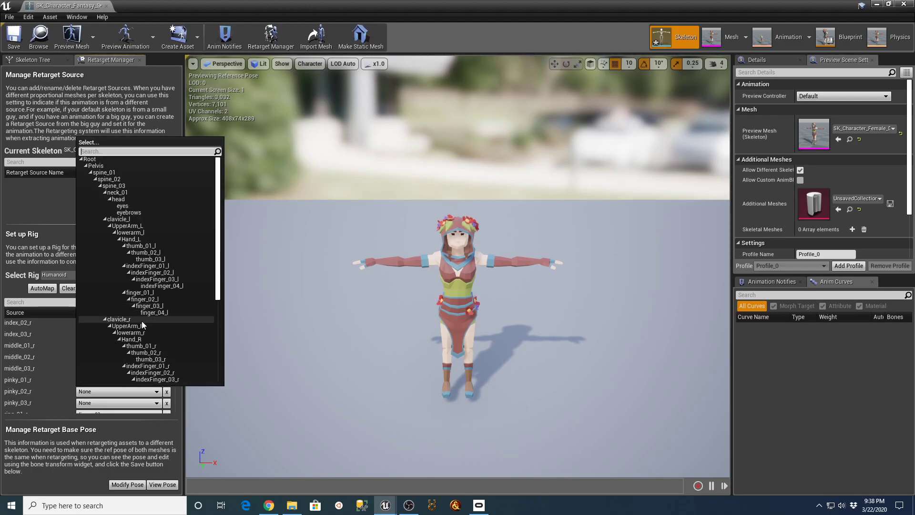
pyautogui.scroll(-4, 158, 332)
pyautogui.click(159, 338)
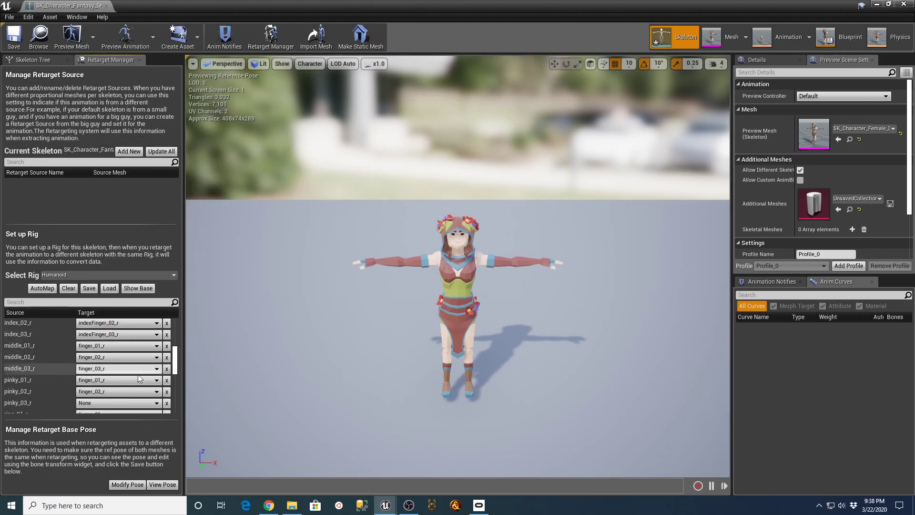
pyautogui.click(106, 405)
pyautogui.scroll(-3, 156, 326)
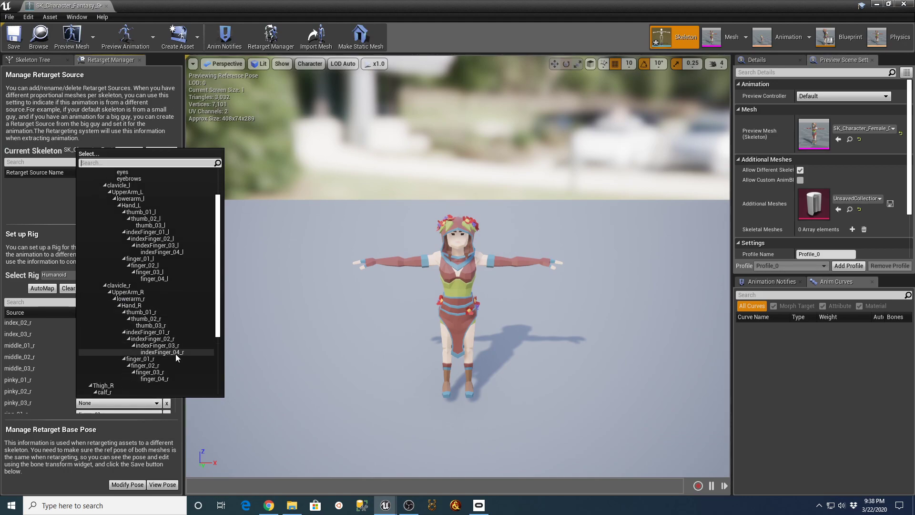
pyautogui.click(150, 375)
pyautogui.scroll(-1, 176, 363)
pyautogui.moveTo(175, 364); pyautogui.dragTo(178, 320)
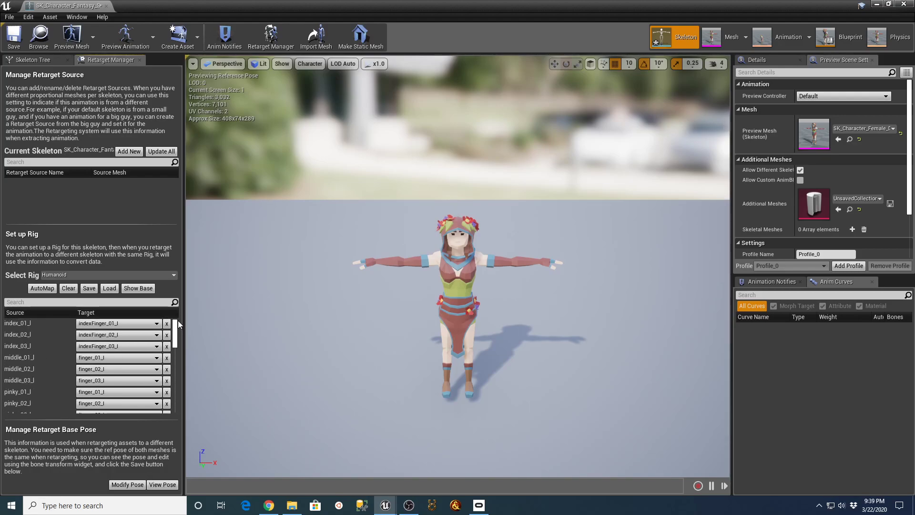
# Step: Save the rig's bone mapping as Synty_BoneMapping in the PolygonFantasyCharacters/Characters folder
pyautogui.click(89, 288)
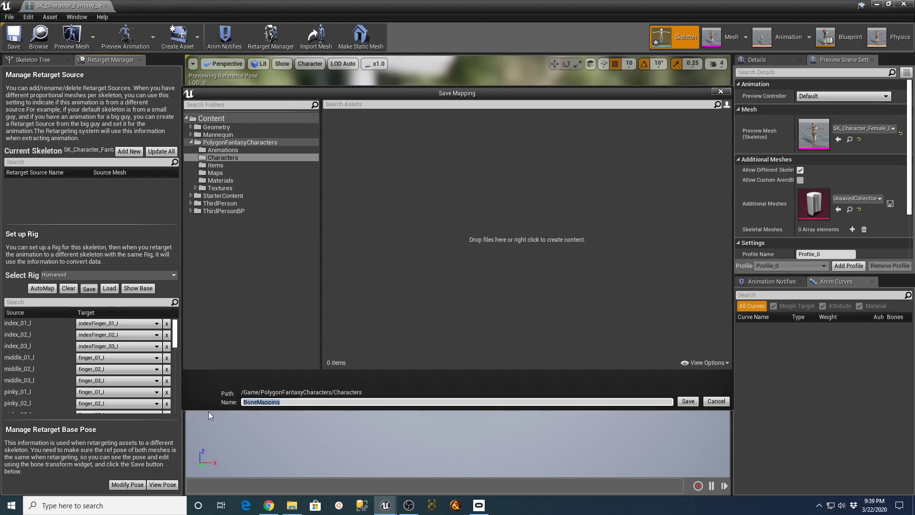
pyautogui.write('Synty')
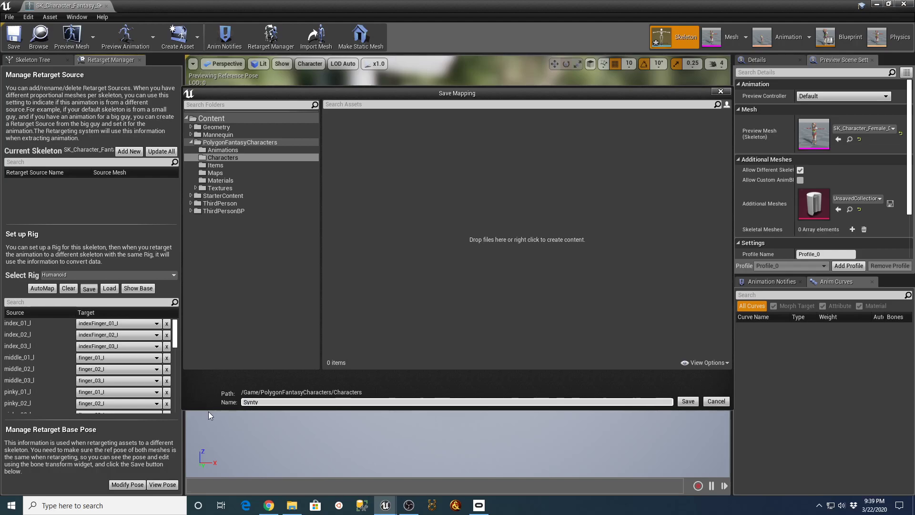
pyautogui.write('_BoneMapping')
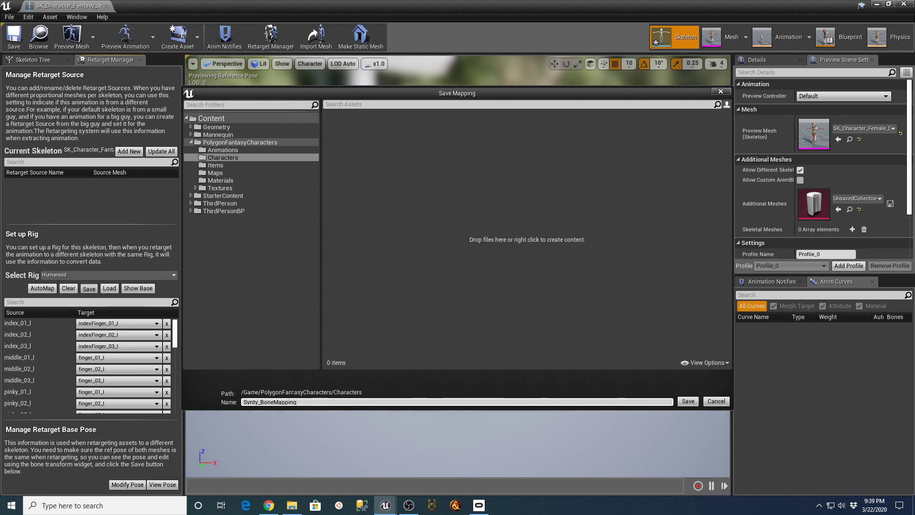
pyautogui.click(690, 402)
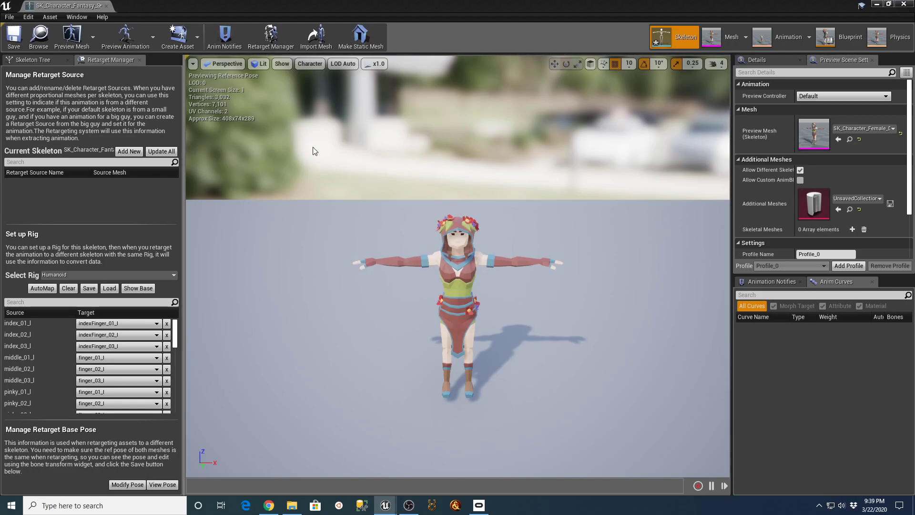
# Step: Examine the fantasy character's reference pose from the side, above and front, and close its skeleton editor
pyautogui.moveTo(554, 297)
pyautogui.mouseDown(button='right')
pyautogui.moveTo(493, 300)
pyautogui.moveTo(552, 279)
pyautogui.mouseUp(button='right')
pyautogui.keyDown('alt'); pyautogui.moveTo(580, 321); pyautogui.dragTo(476, 381); pyautogui.keyUp('alt')
pyautogui.scroll(4, 579, 322)
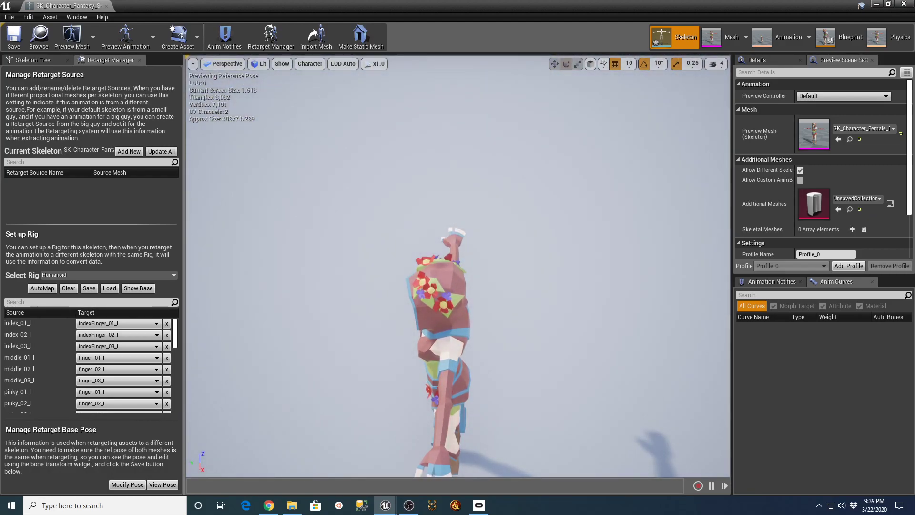
pyautogui.scroll(-2, 511, 378)
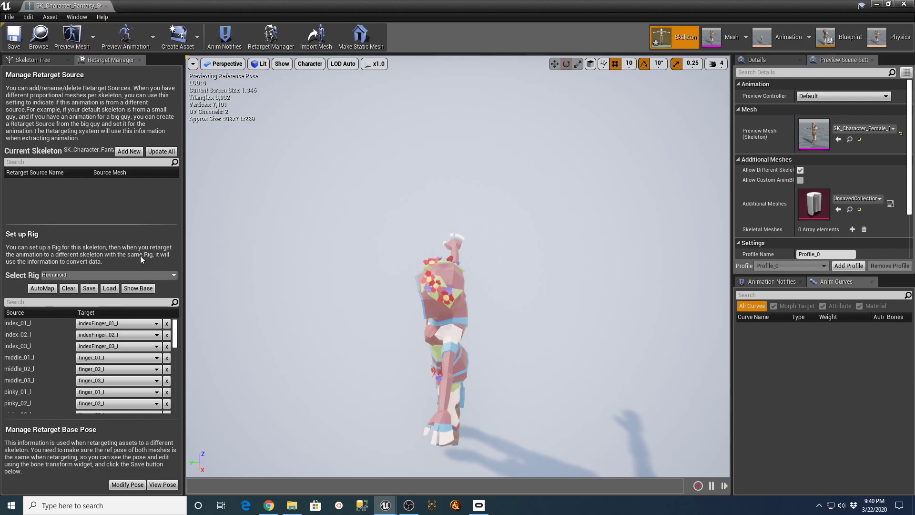
pyautogui.moveTo(458, 267)
pyautogui.mouseDown(button='right')
pyautogui.moveTo(466, 268)
pyautogui.moveTo(454, 264)
pyautogui.moveTo(454, 282)
pyautogui.mouseUp(button='right')
pyautogui.press('w')
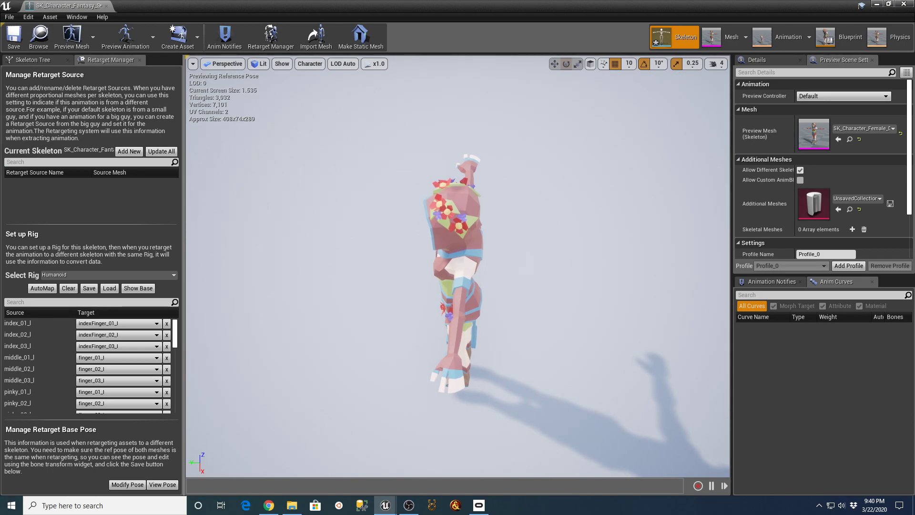
pyautogui.keyDown('alt'); pyautogui.moveTo(454, 282); pyautogui.dragTo(608, 234); pyautogui.keyUp('alt')
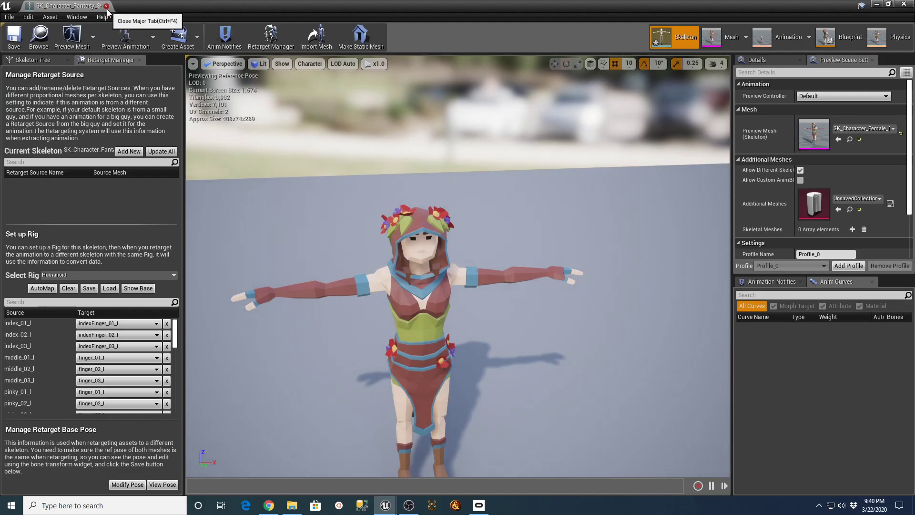
pyautogui.click(106, 6)
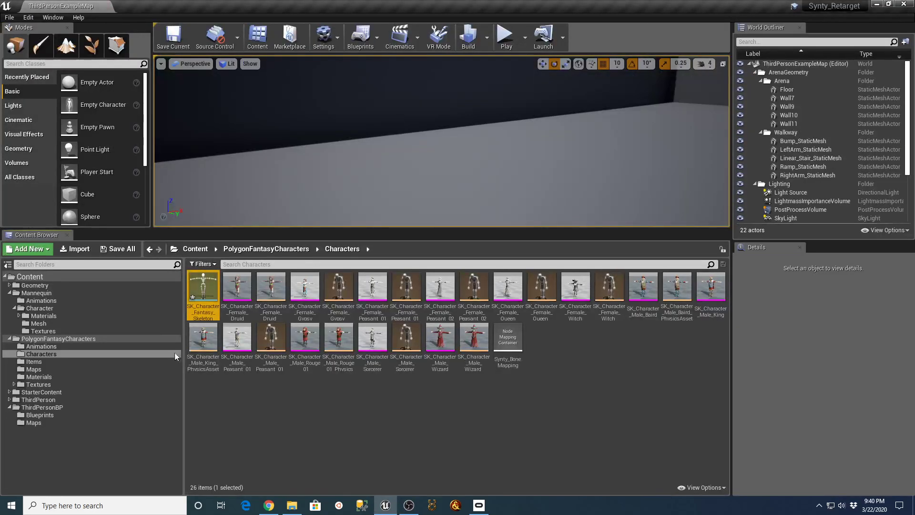
# Step: Open UE4_Mannequin_Skeleton from the Mannequin/Character/Mesh folder
pyautogui.click(52, 309)
pyautogui.doubleClick(236, 286)
pyautogui.click(271, 288)
pyautogui.doubleClick(271, 289)
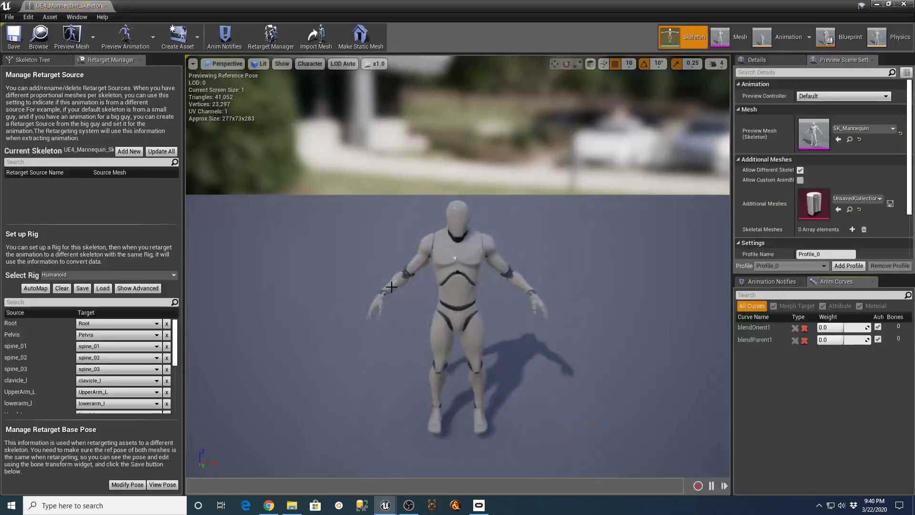
# Step: Rotate the mannequin's right upper arm, forearm and hand bones so the arm extends straight out horizontally for a T-pose
pyautogui.click(425, 237)
pyautogui.moveTo(421, 195); pyautogui.dragTo(368, 248)
pyautogui.click(380, 240)
pyautogui.click(362, 237)
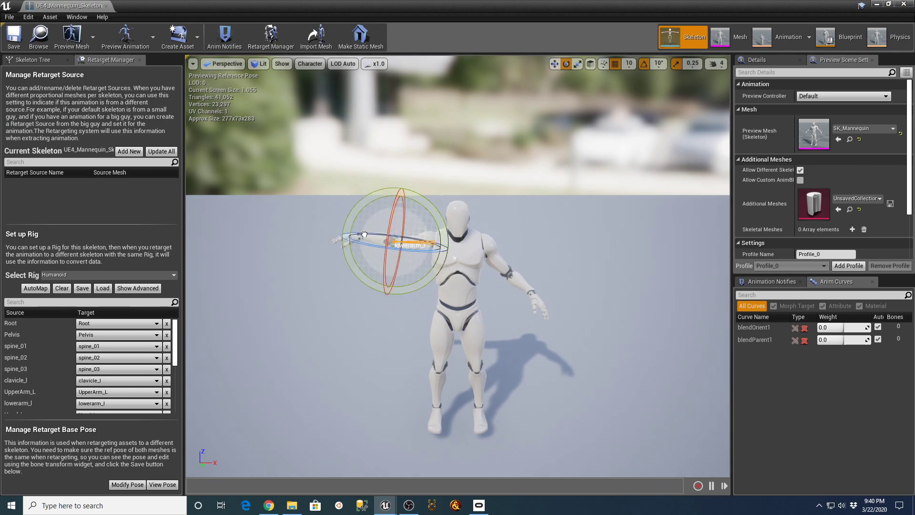
pyautogui.click(387, 273)
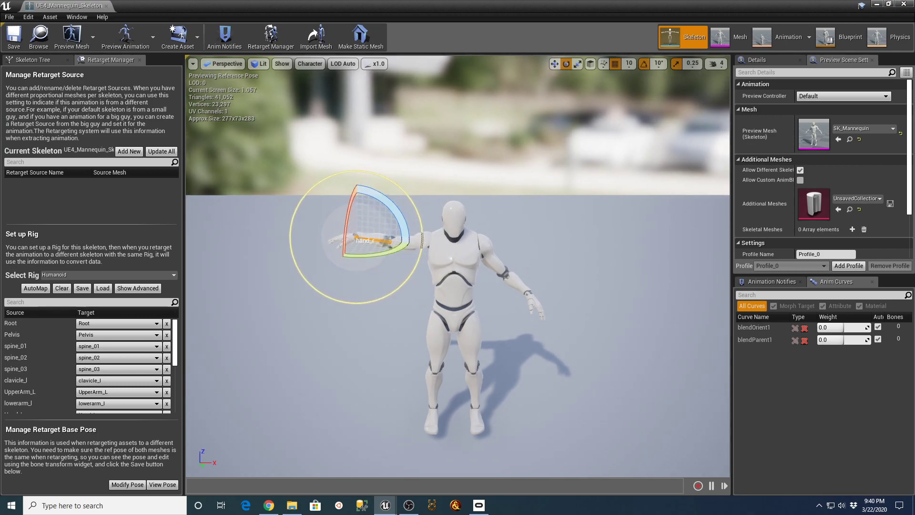
pyautogui.click(370, 242)
pyautogui.moveTo(412, 201); pyautogui.dragTo(478, 218)
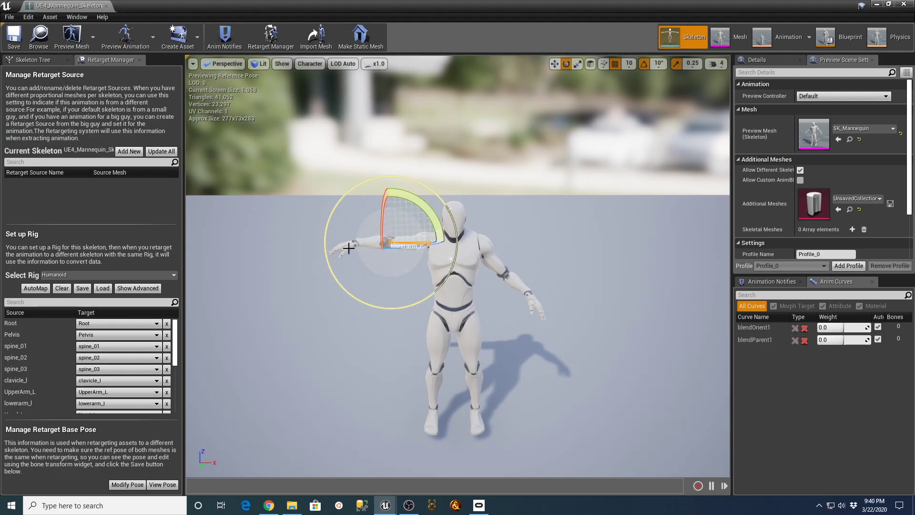
pyautogui.click(345, 246)
pyautogui.moveTo(399, 242); pyautogui.dragTo(413, 229)
# Step: Rotate the mannequin's left upper arm, forearm and hand bones to mirror the horizontal right arm, and clear the bone selection
pyautogui.click(499, 235)
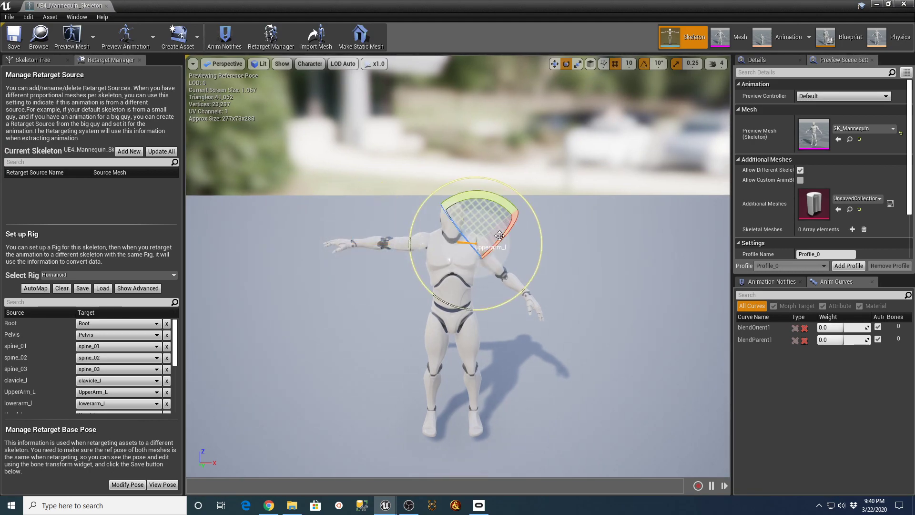
pyautogui.moveTo(483, 207); pyautogui.dragTo(560, 222)
pyautogui.click(533, 242)
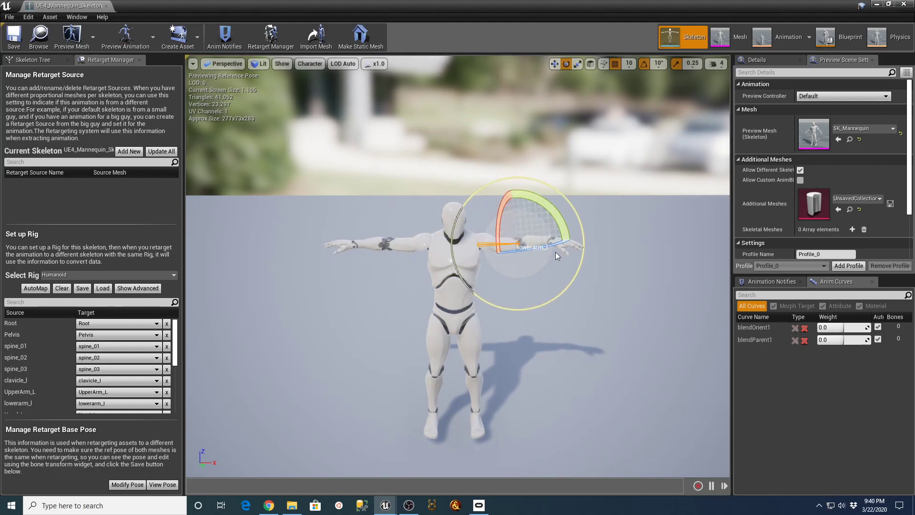
pyautogui.moveTo(536, 250)
pyautogui.mouseDown()
pyautogui.moveTo(556, 247)
pyautogui.moveTo(544, 245)
pyautogui.mouseUp()
pyautogui.click(550, 238)
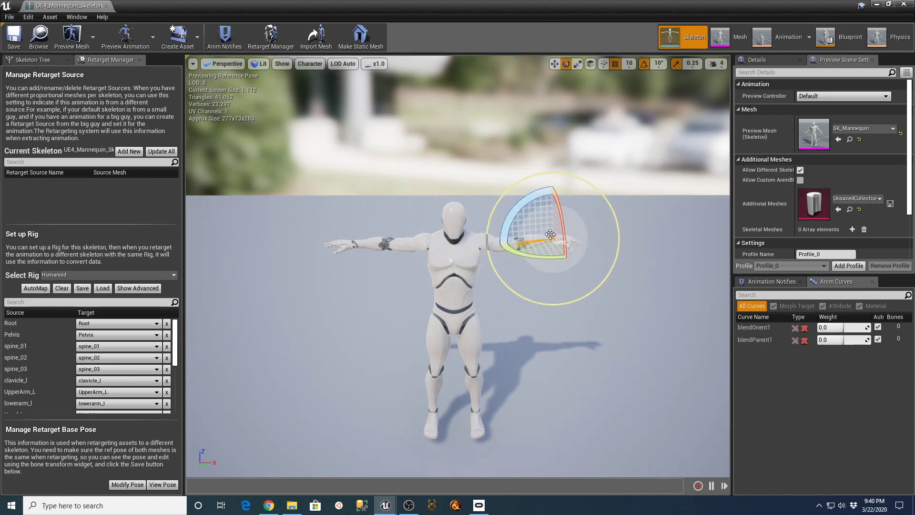
pyautogui.moveTo(572, 301); pyautogui.dragTo(575, 300)
pyautogui.click(542, 272)
pyautogui.click(545, 240)
pyautogui.moveTo(574, 237); pyautogui.dragTo(570, 252)
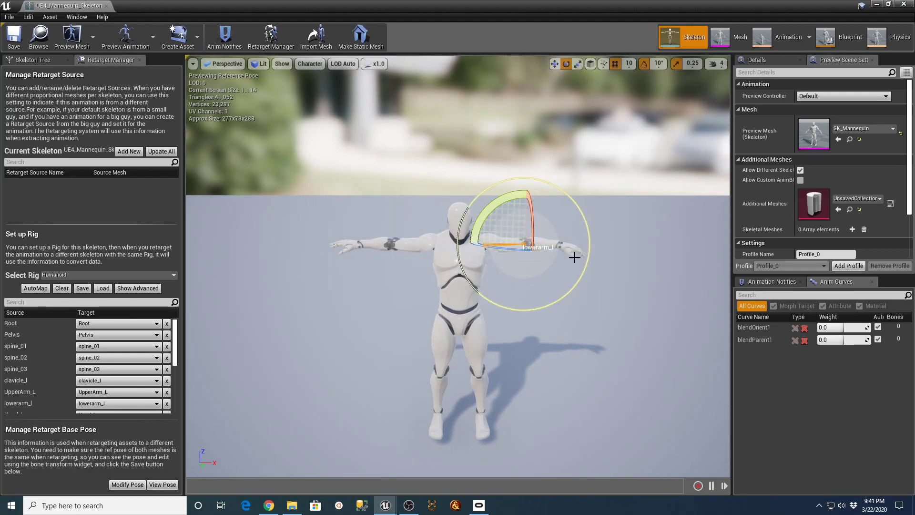
pyautogui.click(562, 248)
pyautogui.moveTo(542, 205); pyautogui.dragTo(550, 211)
pyautogui.click(638, 336)
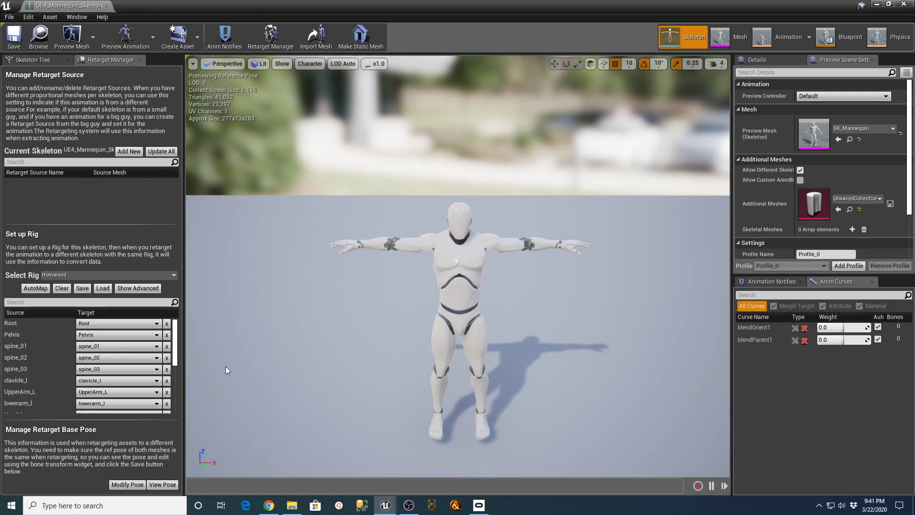
# Step: Set the mannequin's retarget base pose to the current T-pose and close the skeleton editor
pyautogui.click(134, 485)
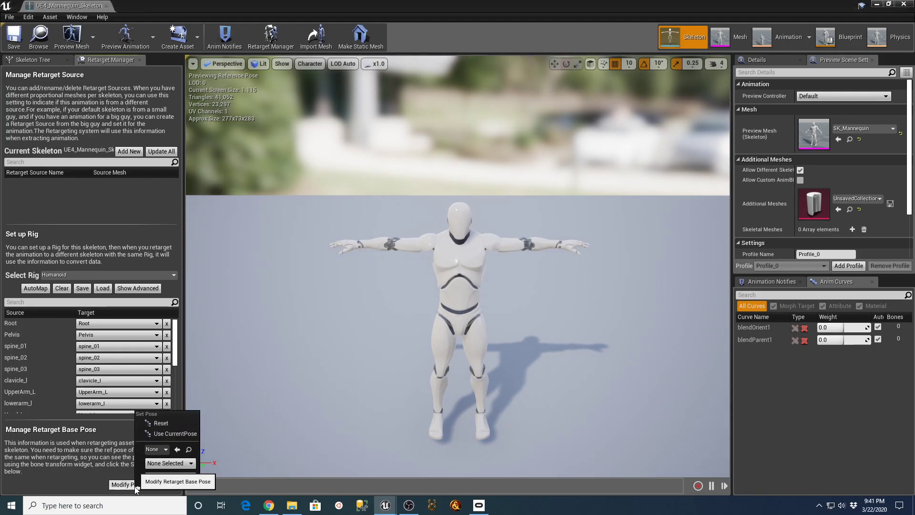
pyautogui.click(165, 433)
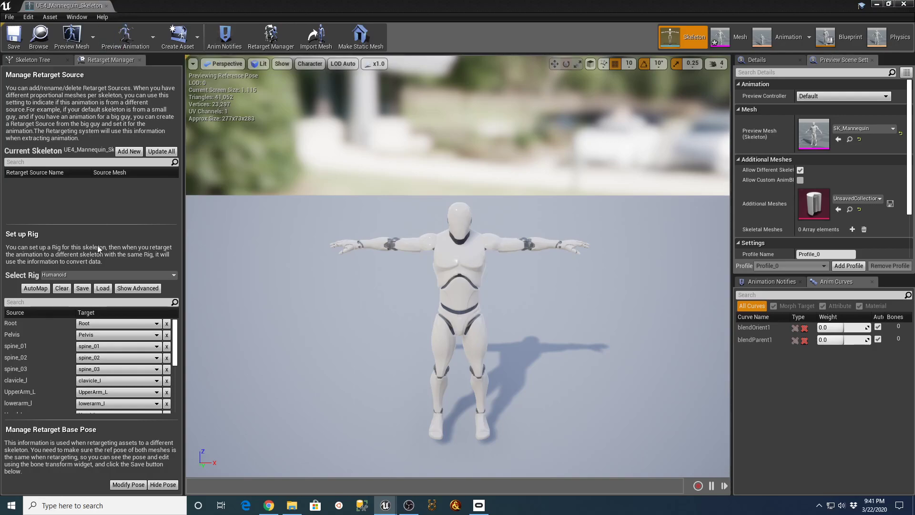
pyautogui.click(106, 6)
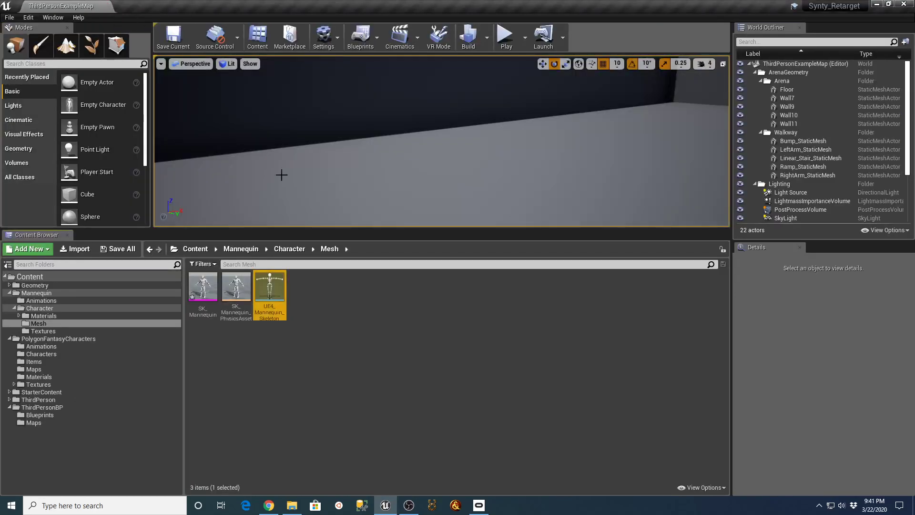
# Step: Start duplicating and retargeting Mannequin's ThirdPerson_Jump animation with SK_Character_Fantasy_Skeleton as the target skeleton
pyautogui.click(45, 300)
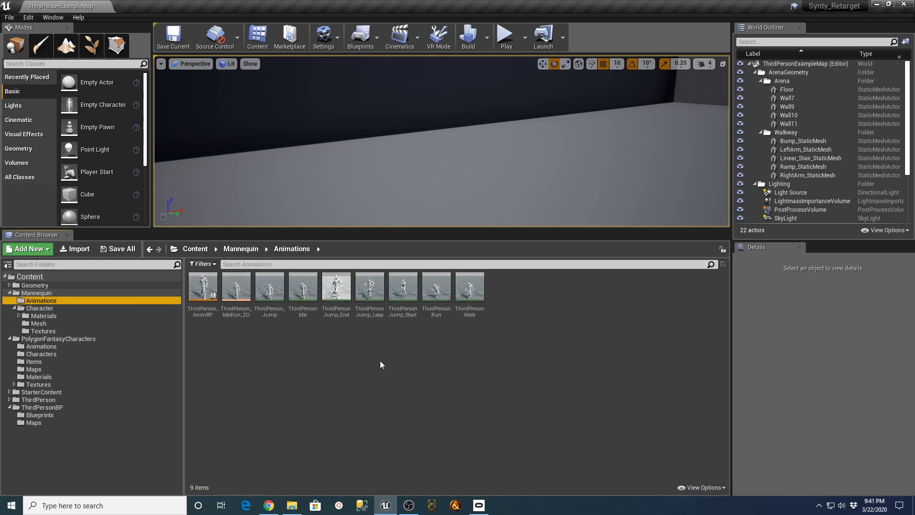
pyautogui.moveTo(272, 291)
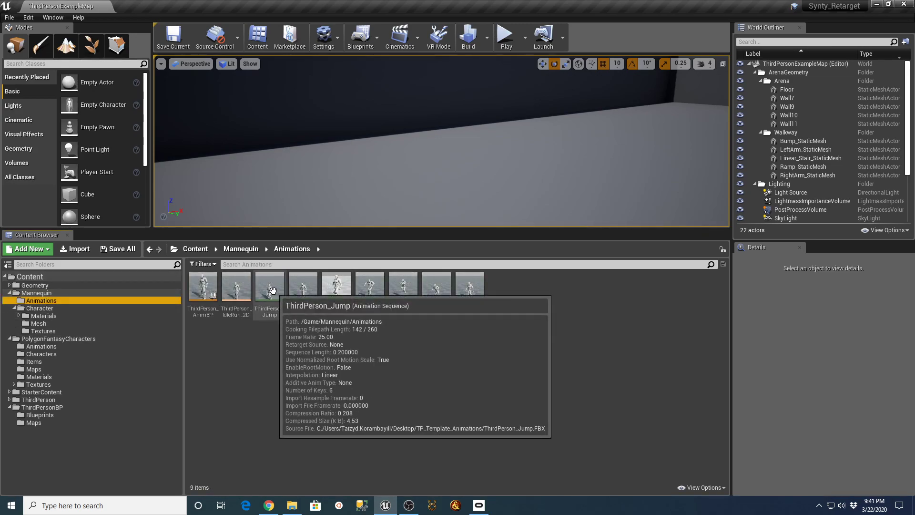
pyautogui.rightClick(269, 288)
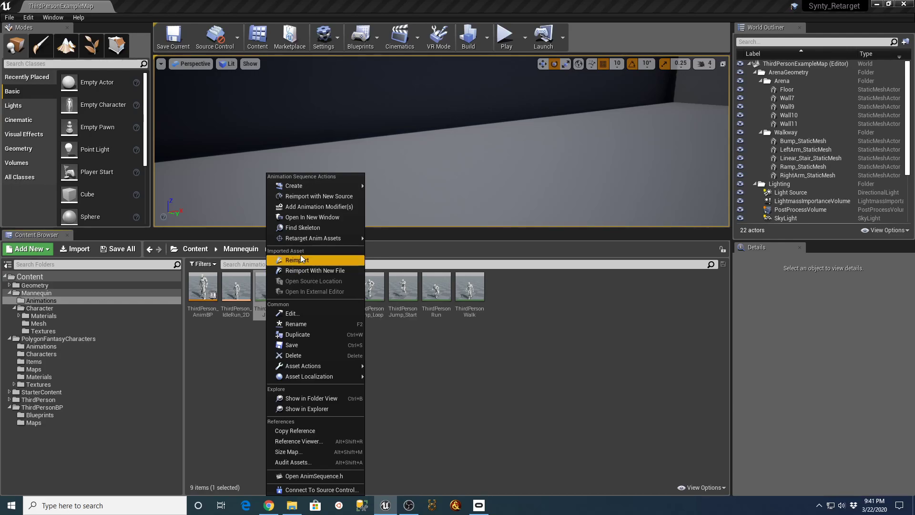
pyautogui.moveTo(314, 237)
pyautogui.click(400, 242)
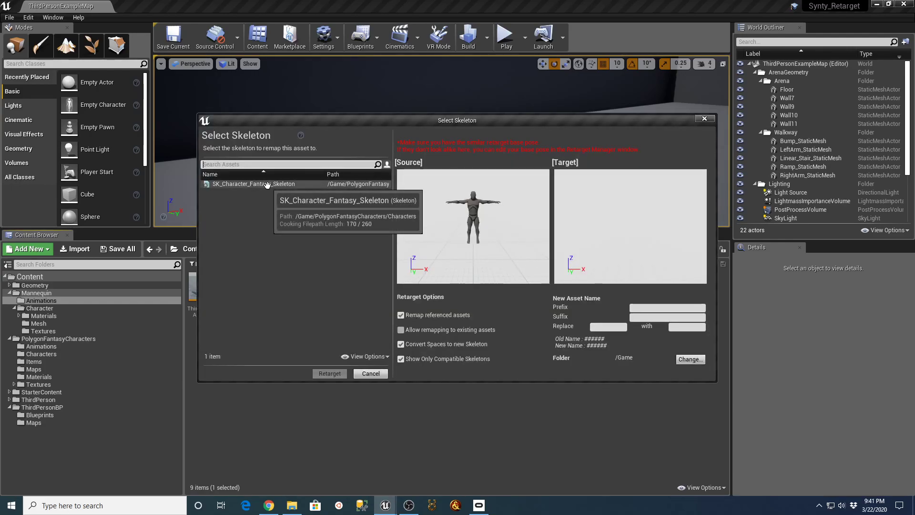
pyautogui.click(267, 185)
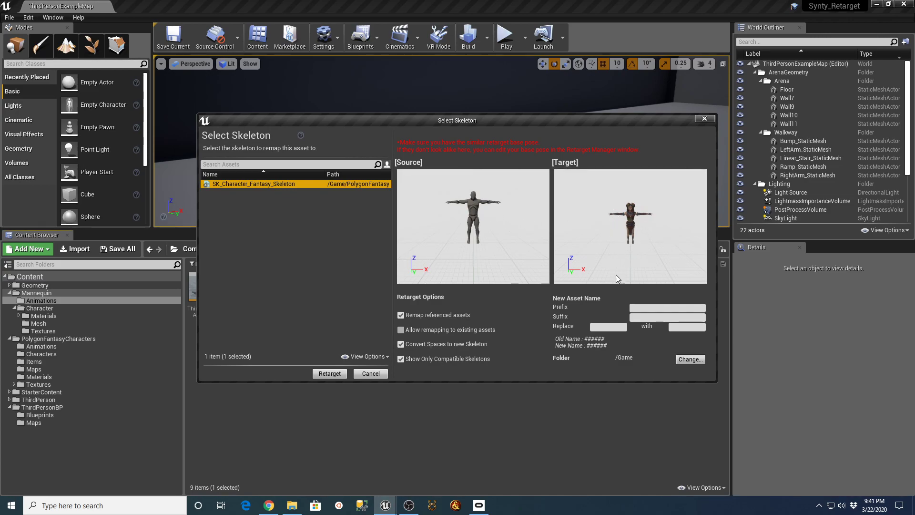
# Step: Set the output folder to PolygonFantasyCharacters/Animations and retarget the jump animation
pyautogui.click(689, 359)
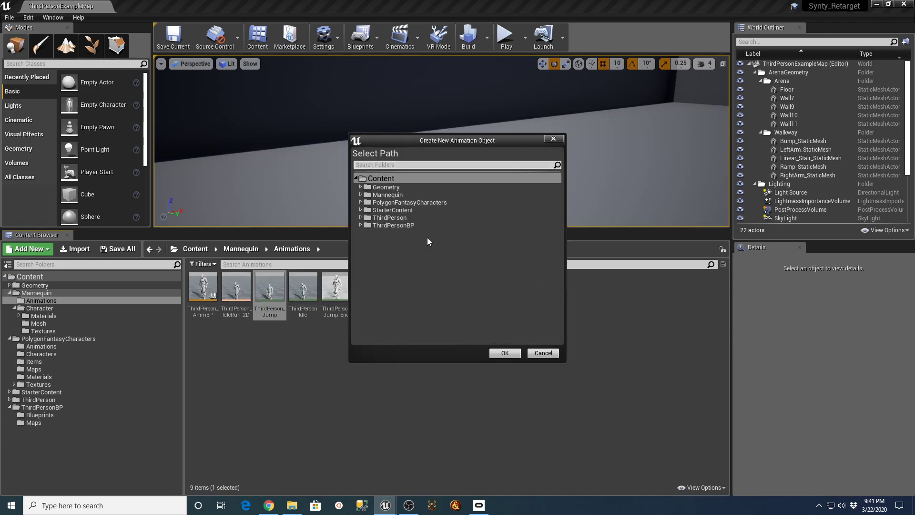
pyautogui.click(361, 202)
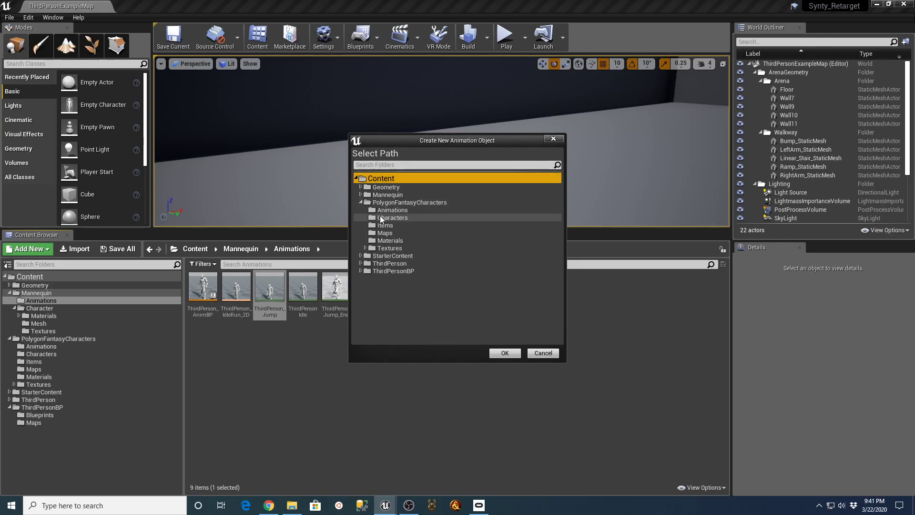
pyautogui.click(384, 210)
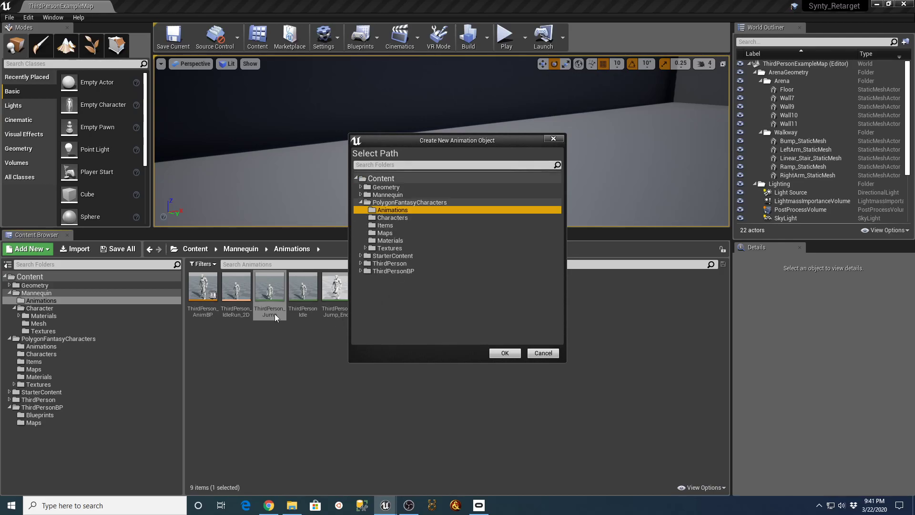
pyautogui.click(505, 357)
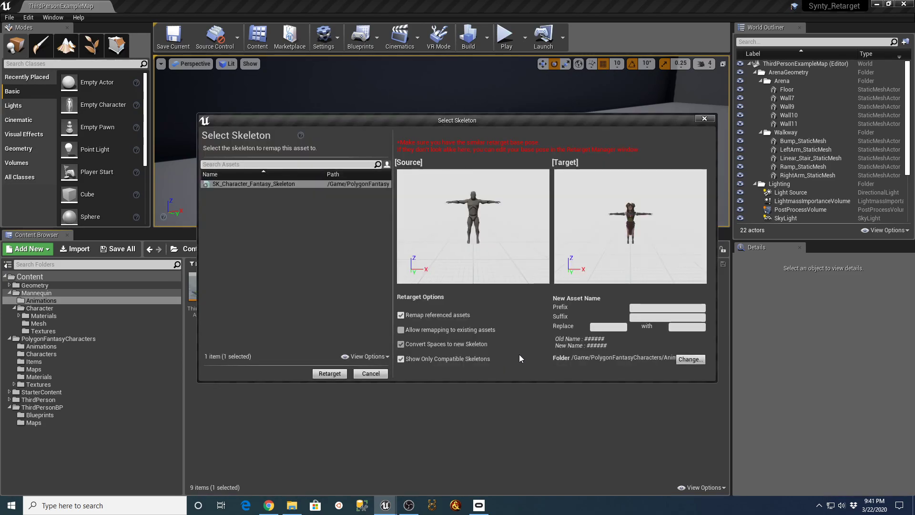
pyautogui.click(327, 376)
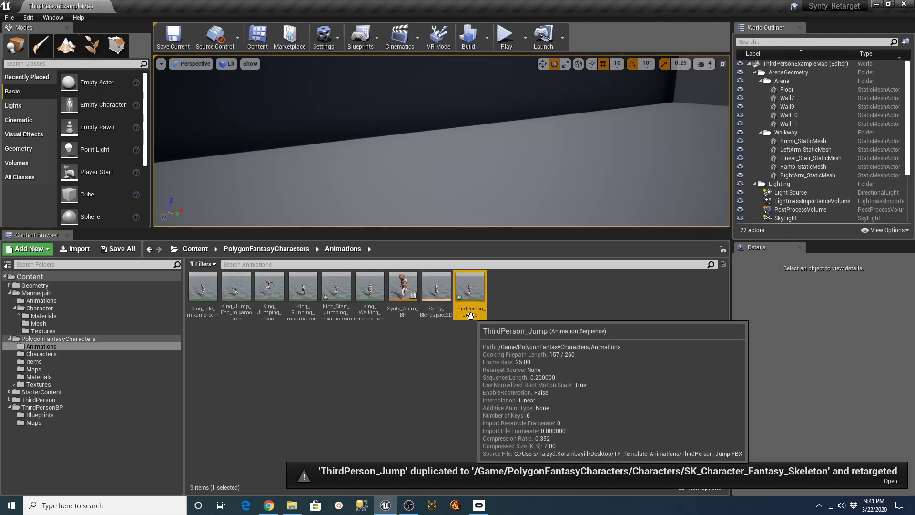
# Step: Rename the retargeted ThirdPerson_Jump animation as King_Jump
pyautogui.click(470, 315)
pyautogui.write('King_Jum')
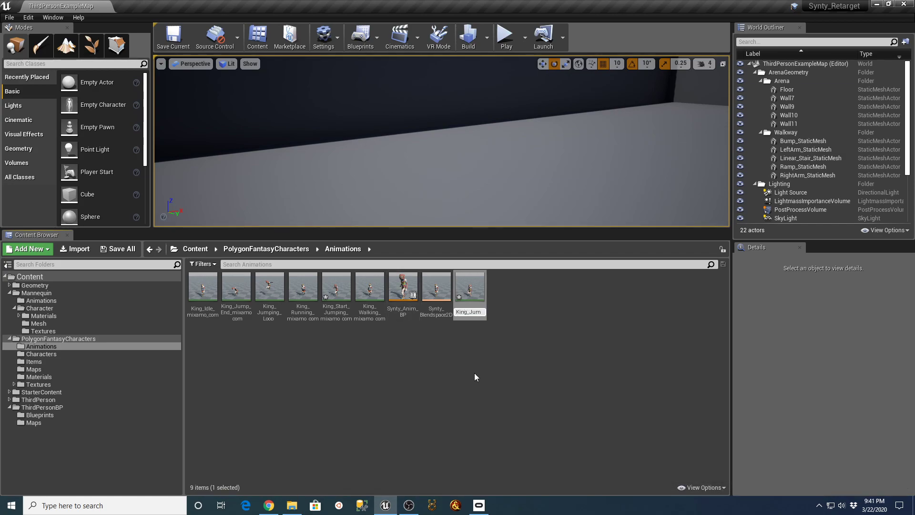
pyautogui.press('Return')
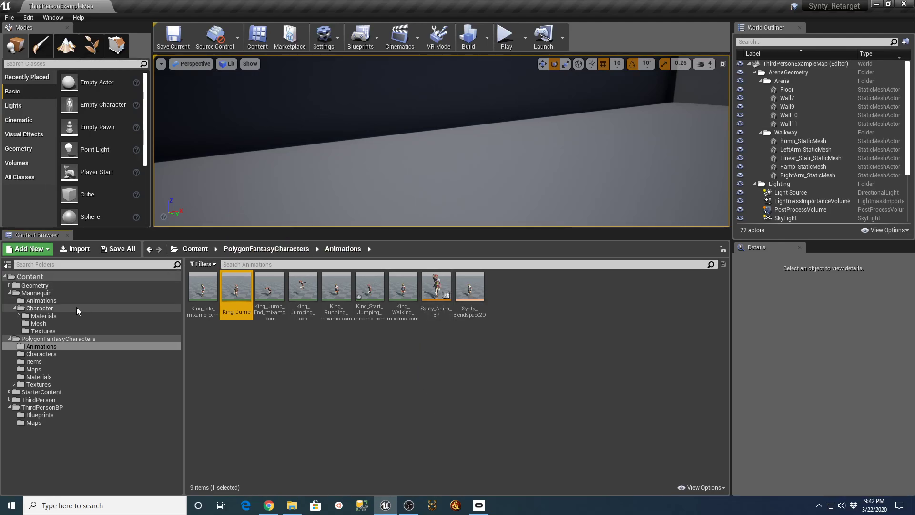
# Step: Start duplicating and retargeting Mannequin's ThirdPersonJump_End animation with SK_Character_Fantasy_Skeleton as the target skeleton
pyautogui.click(51, 301)
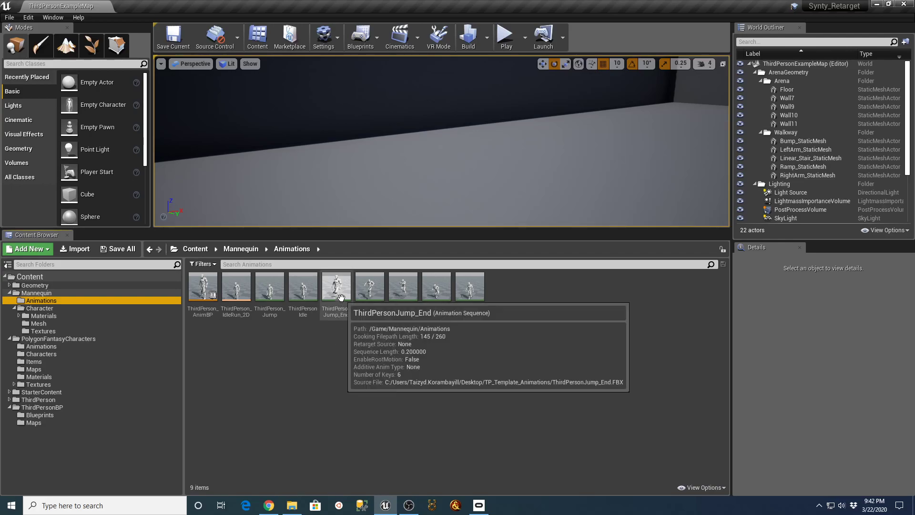
pyautogui.rightClick(345, 277)
pyautogui.moveTo(400, 238)
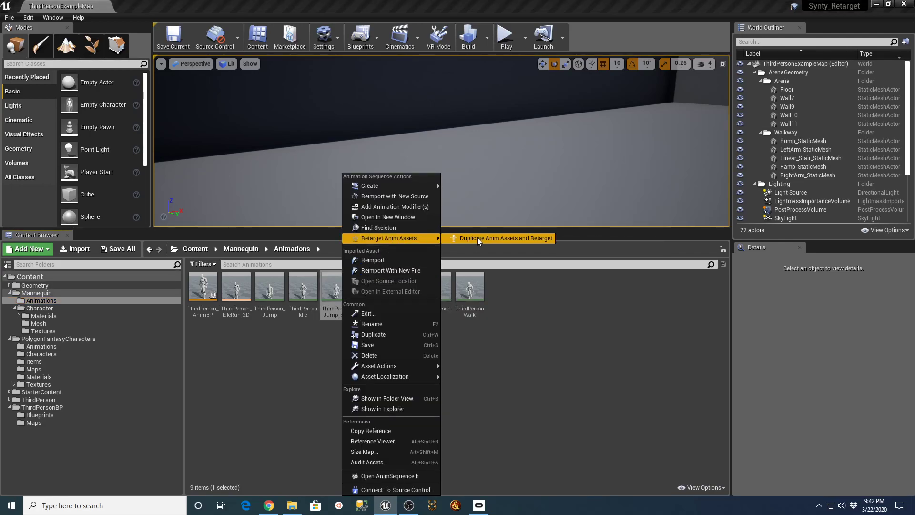
pyautogui.click(479, 241)
pyautogui.click(269, 184)
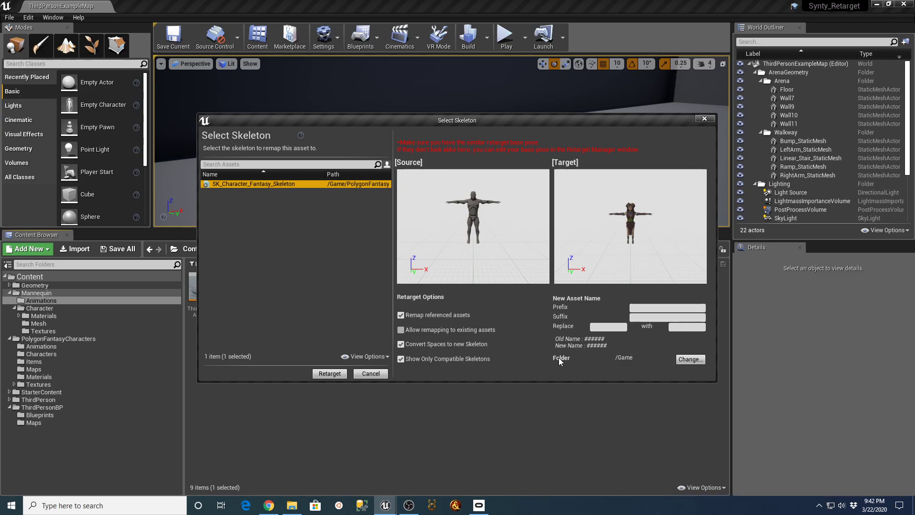
# Step: Set the output folder to PolygonFantasyCharacters/Animations and retarget the jump end animation
pyautogui.click(681, 360)
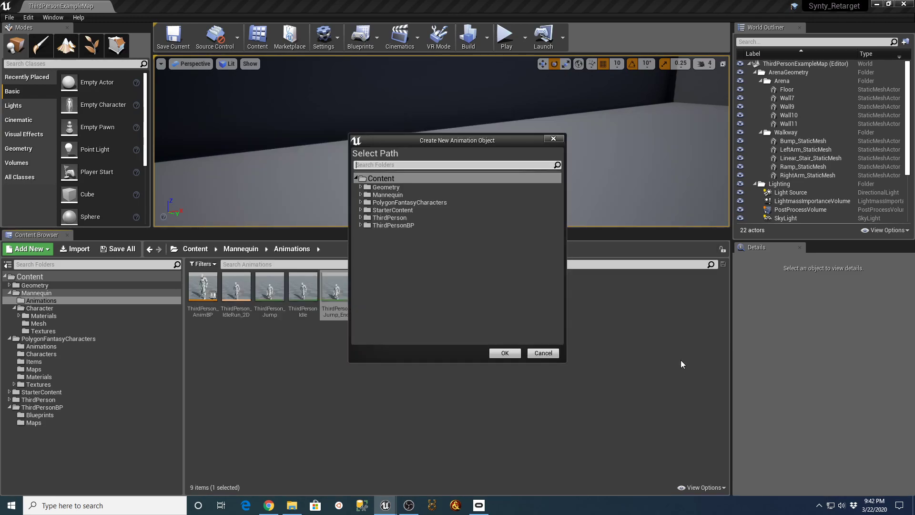
pyautogui.click(361, 202)
pyautogui.click(393, 210)
pyautogui.click(505, 354)
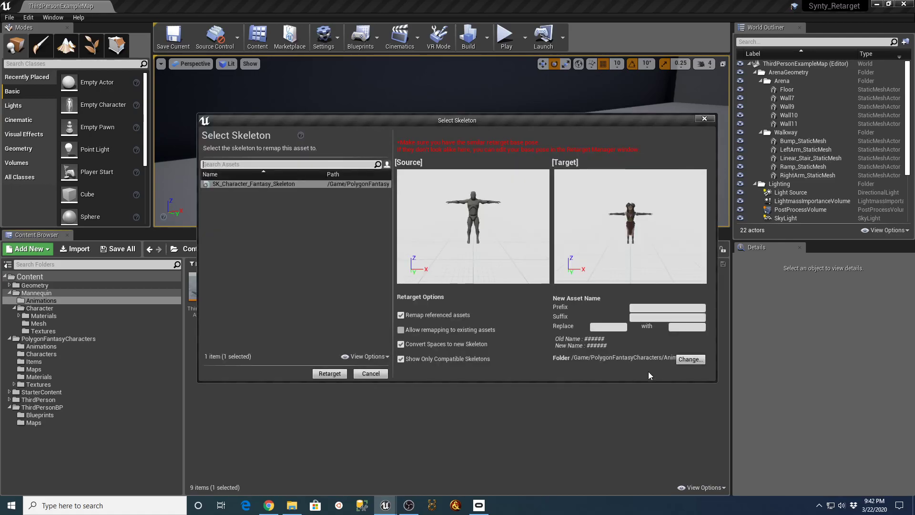
pyautogui.click(330, 374)
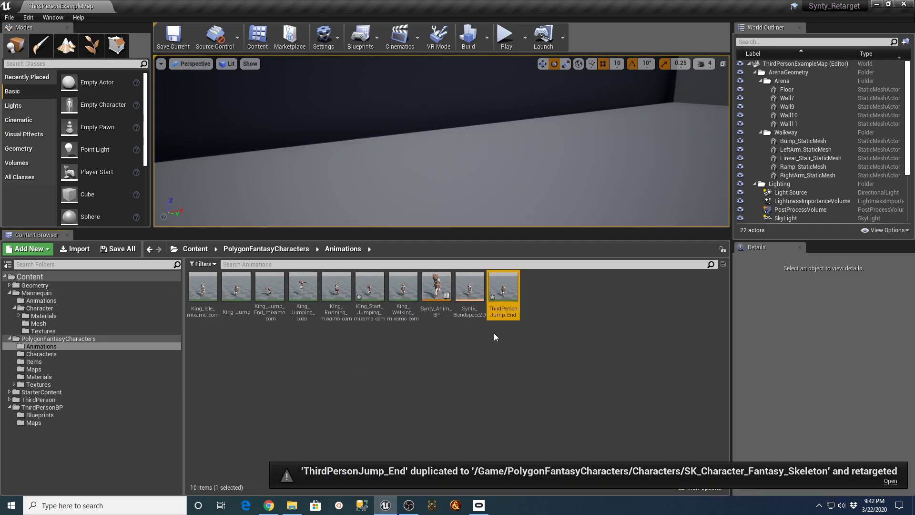
# Step: Rename the retargeted ThirdPersonJump_End animation as King_Jump_End
pyautogui.click(508, 311)
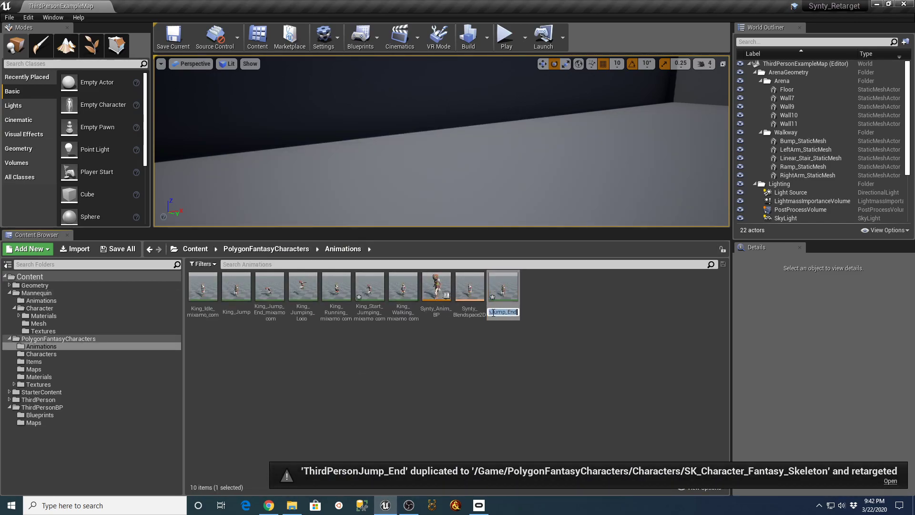
pyautogui.write('KingJump')
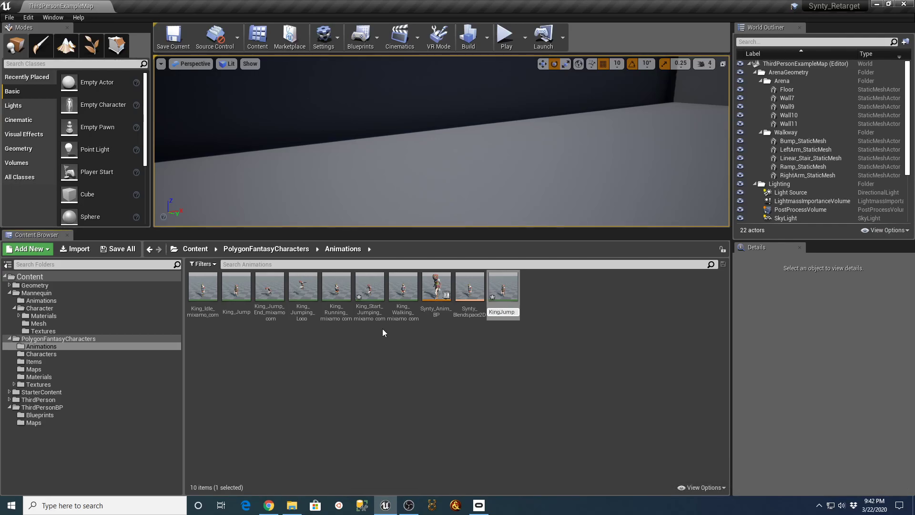
pyautogui.write('_')
pyautogui.press('Return')
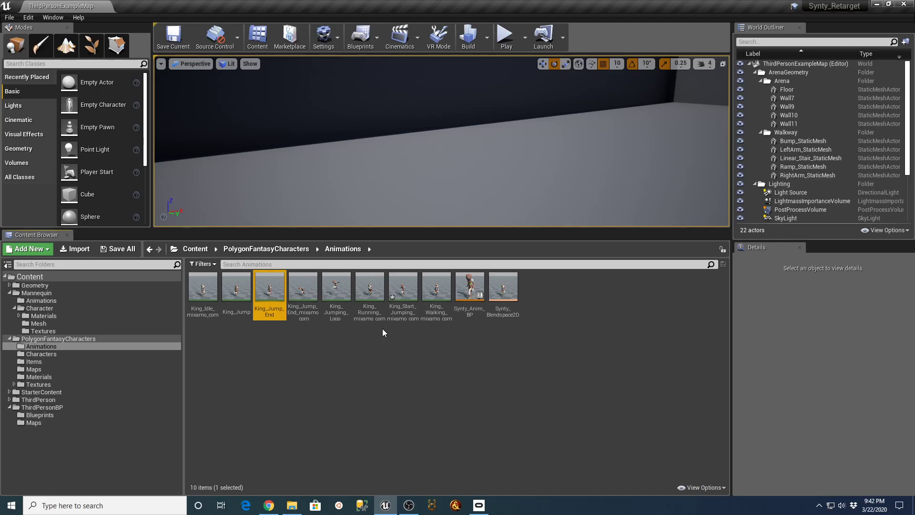
# Step: Start duplicating and retargeting Mannequin's ThirdPersonJump_Loop animation with SK_Character_Fantasy_Skeleton as the target skeleton
pyautogui.click(45, 301)
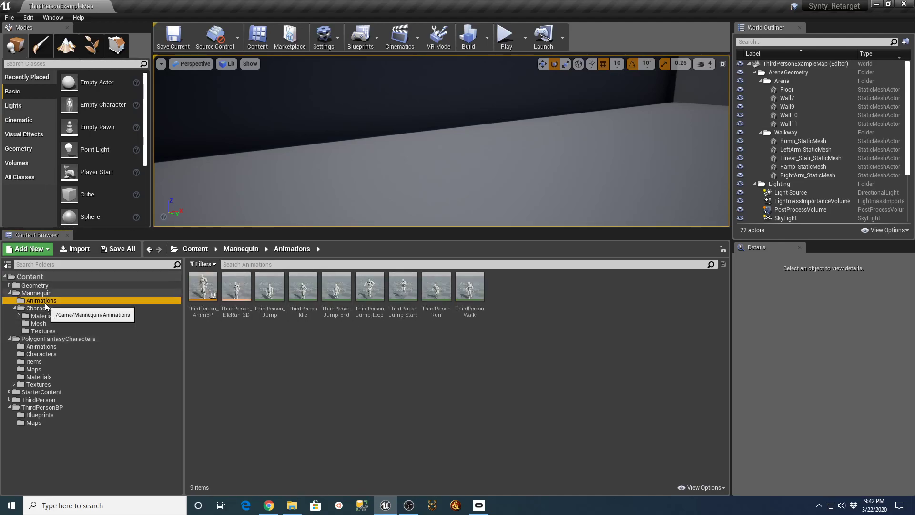
pyautogui.rightClick(370, 296)
pyautogui.moveTo(428, 239)
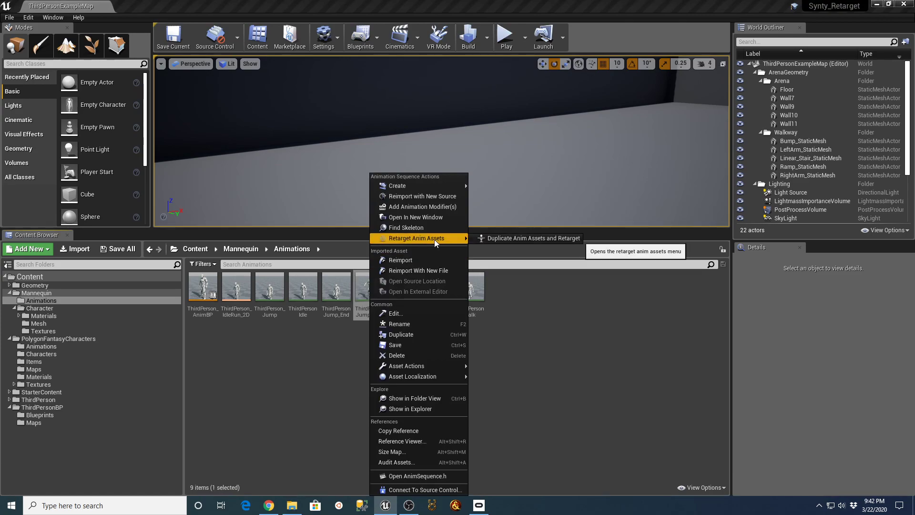
pyautogui.click(507, 239)
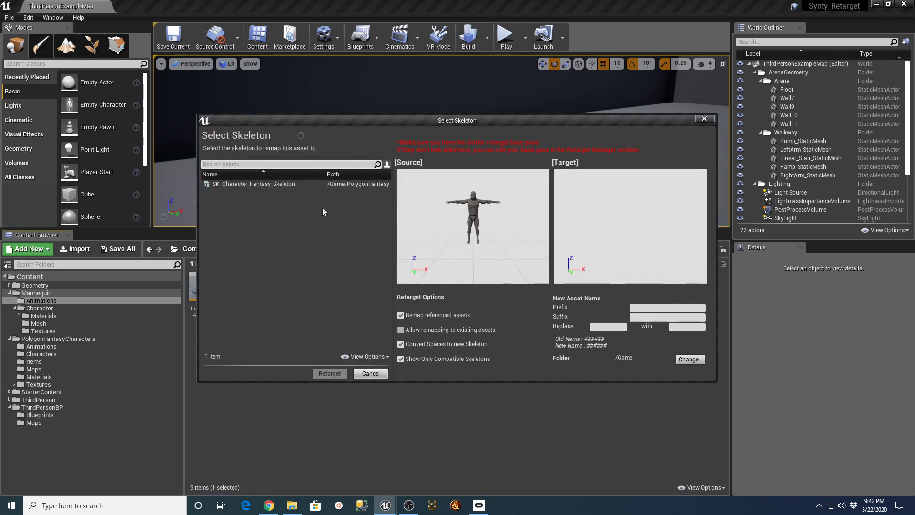
pyautogui.click(286, 184)
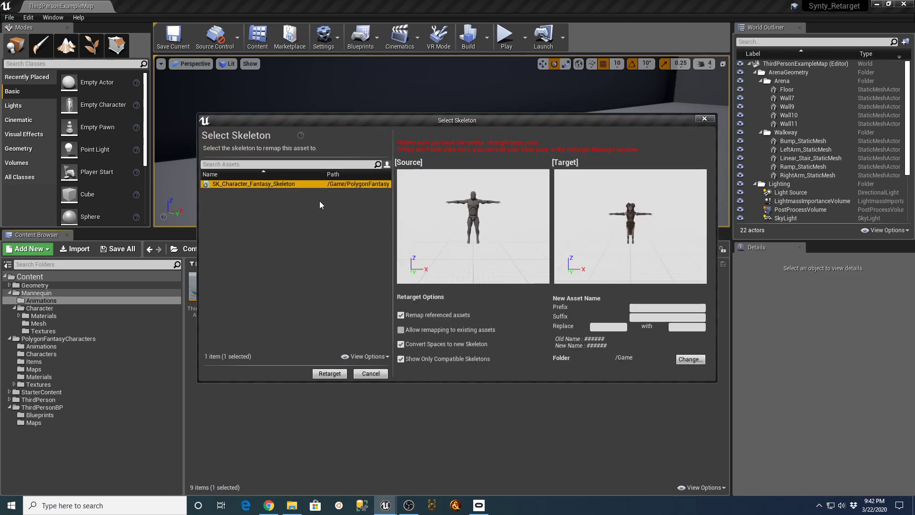
# Step: Set the output folder to PolygonFantasyCharacters/Animations and retarget the jump loop animation
pyautogui.click(685, 361)
pyautogui.click(361, 202)
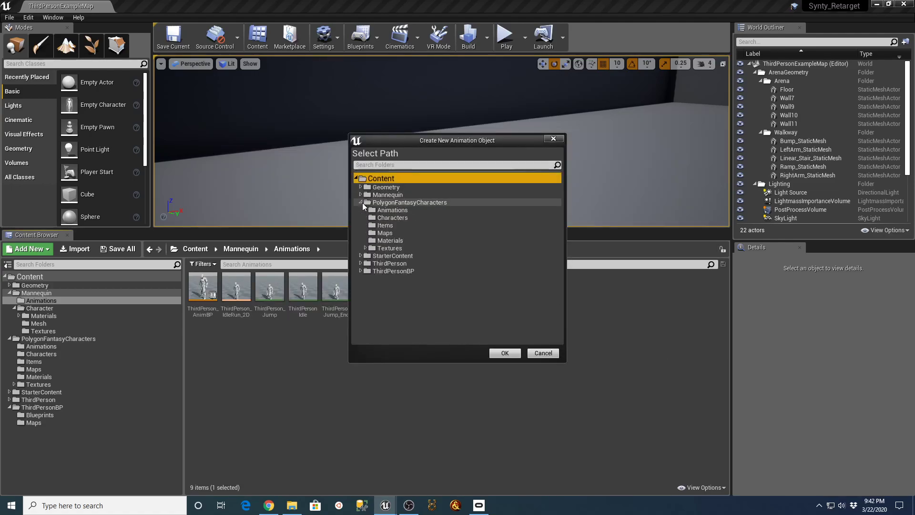
pyautogui.click(387, 210)
pyautogui.click(505, 353)
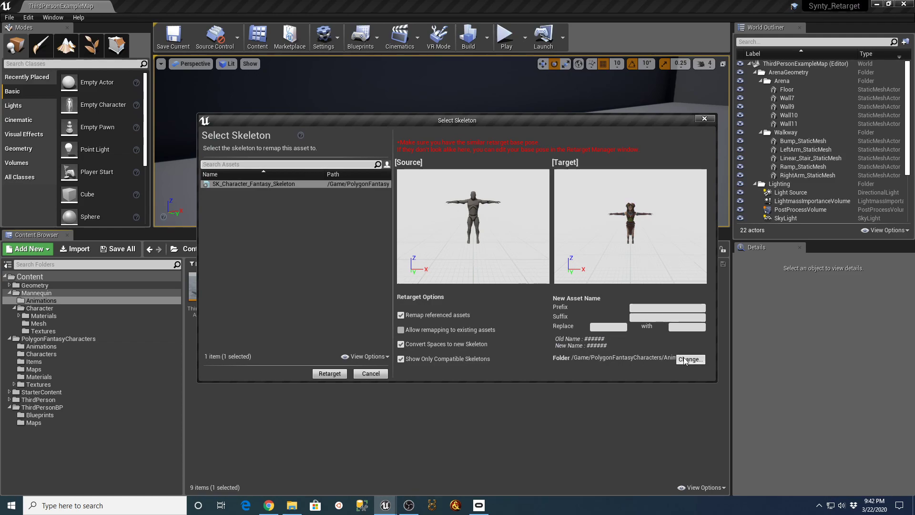
pyautogui.click(334, 375)
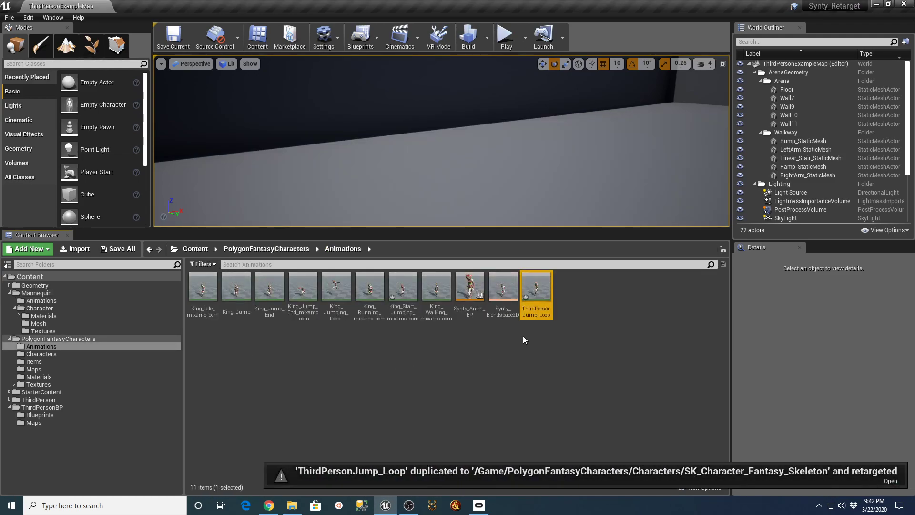
# Step: Rename the retargeted ThirdPersonJump_Loop animation as King_Jump_Loop
pyautogui.click(528, 311)
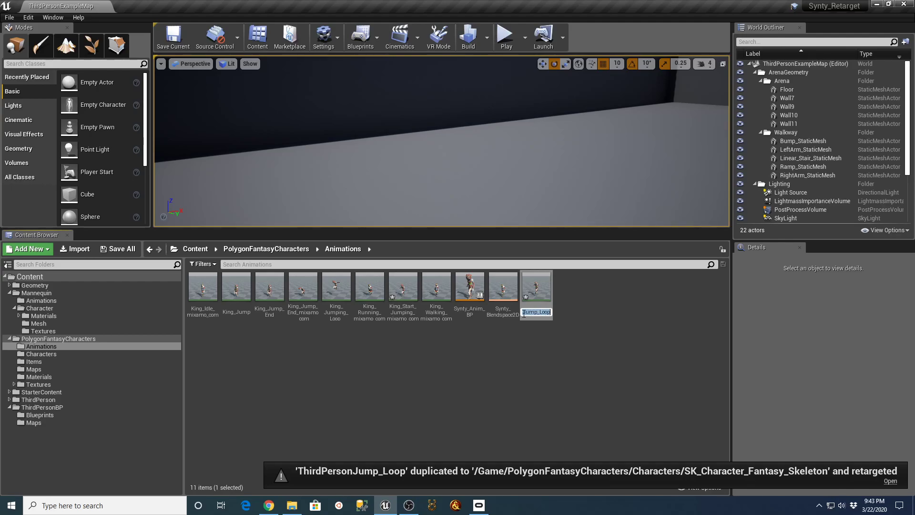
pyautogui.write('King_Jum')
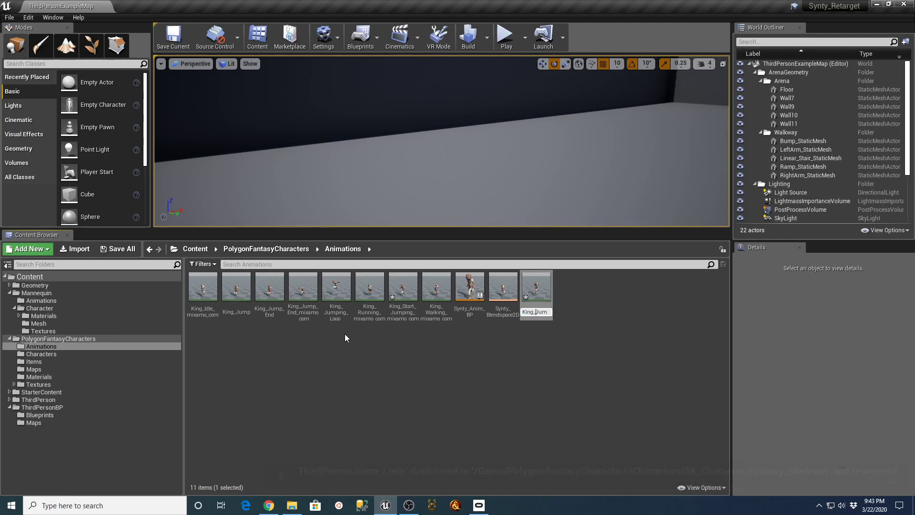
pyautogui.write('p_Loop')
pyautogui.press('Return')
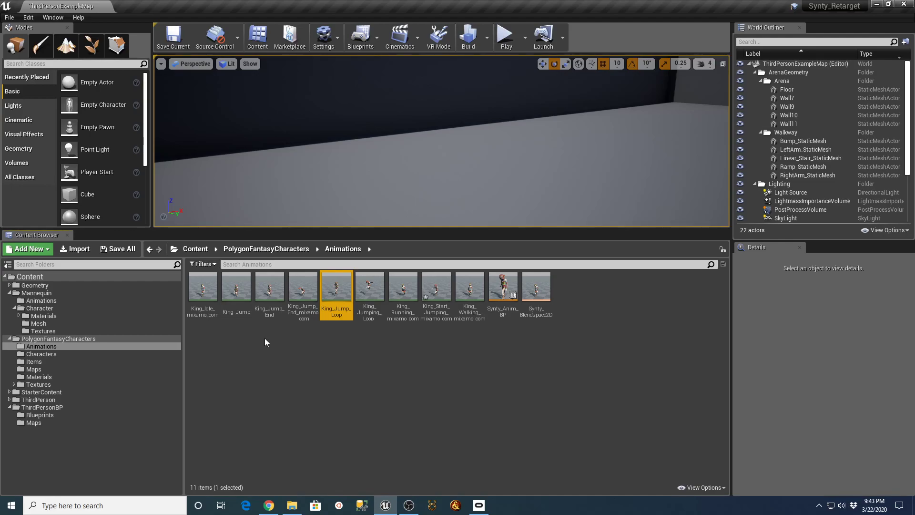
# Step: Preview the retargeted King_Jump, King_Jump_End and King_Jump_Loop animations one after another, closing each editor
pyautogui.doubleClick(241, 294)
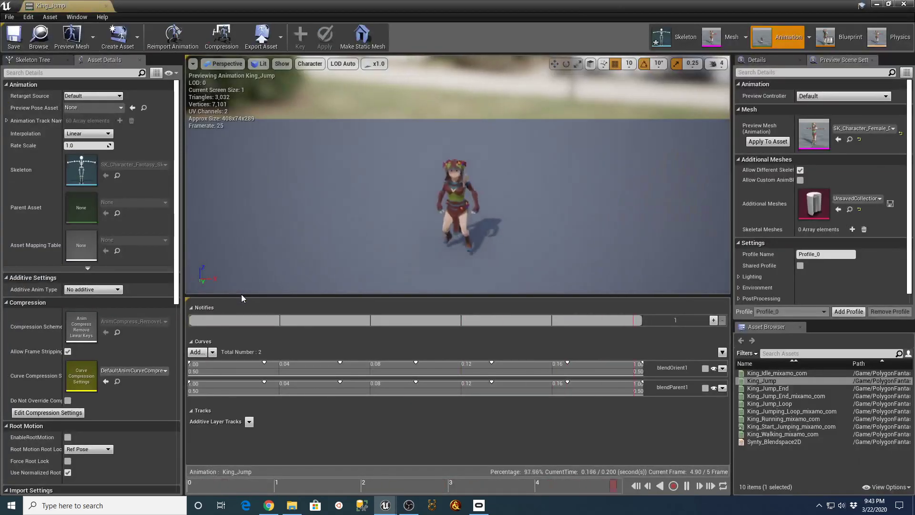
pyautogui.click(106, 6)
pyautogui.doubleClick(268, 286)
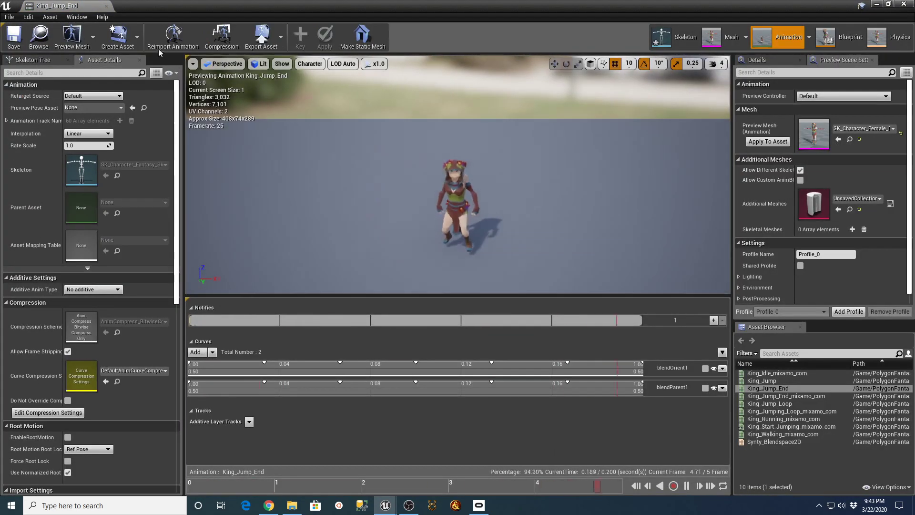
pyautogui.click(106, 5)
pyautogui.doubleClick(336, 287)
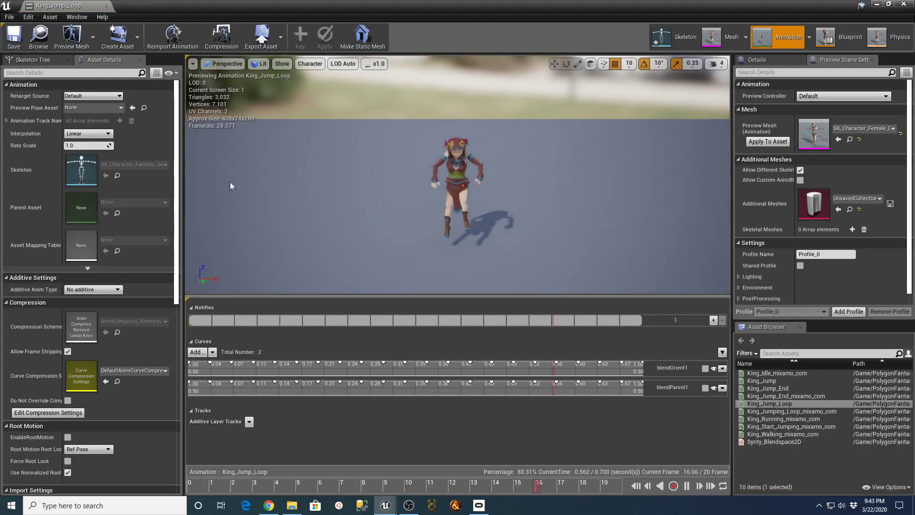
pyautogui.click(107, 6)
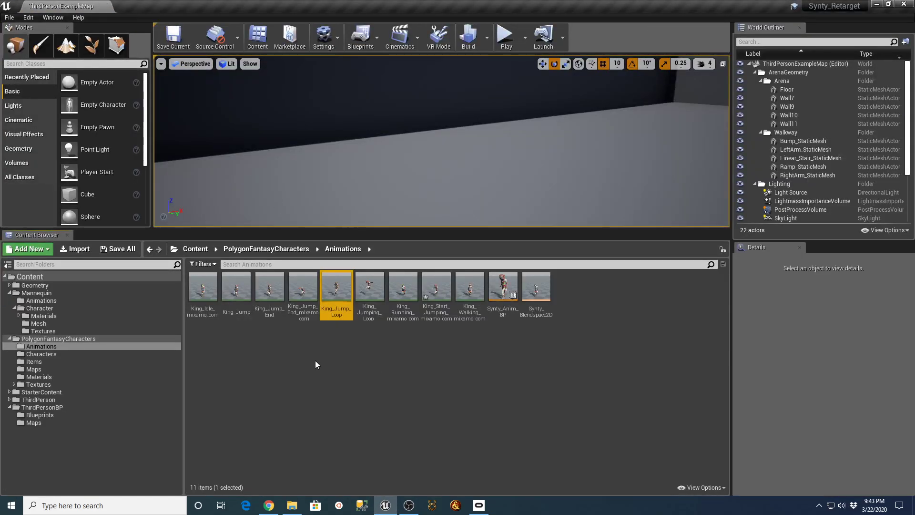
pyautogui.click(299, 364)
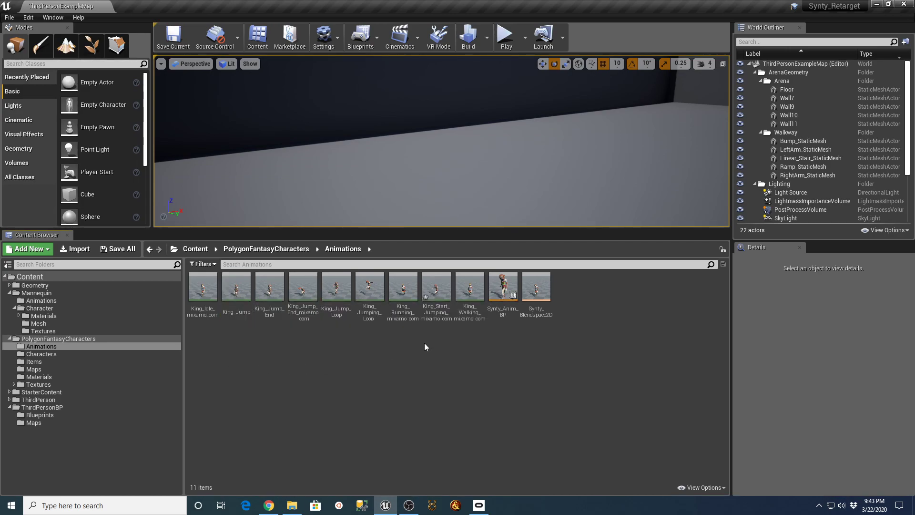
# Step: Delete King_Start_Jumping_mixamo_com, replacing its references with King_Jump, and save the affected assets
pyautogui.click(435, 293)
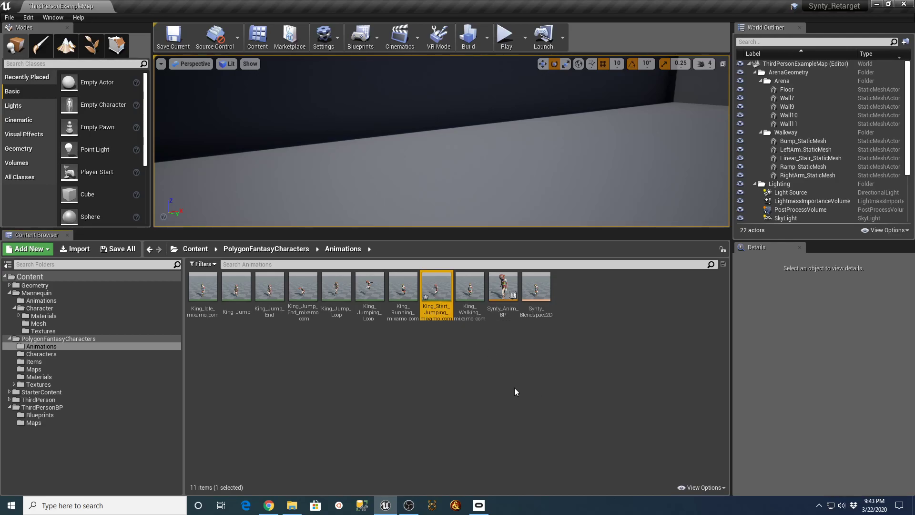
pyautogui.press('Delete')
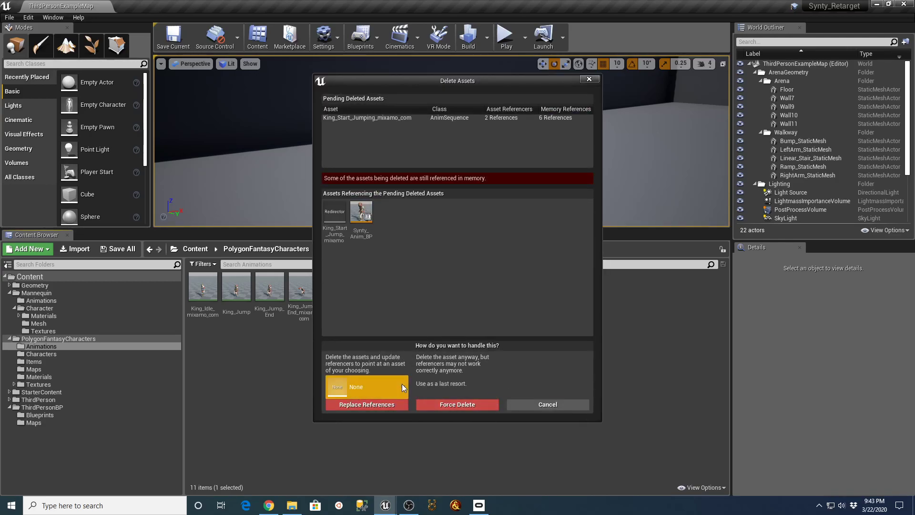
pyautogui.click(402, 384)
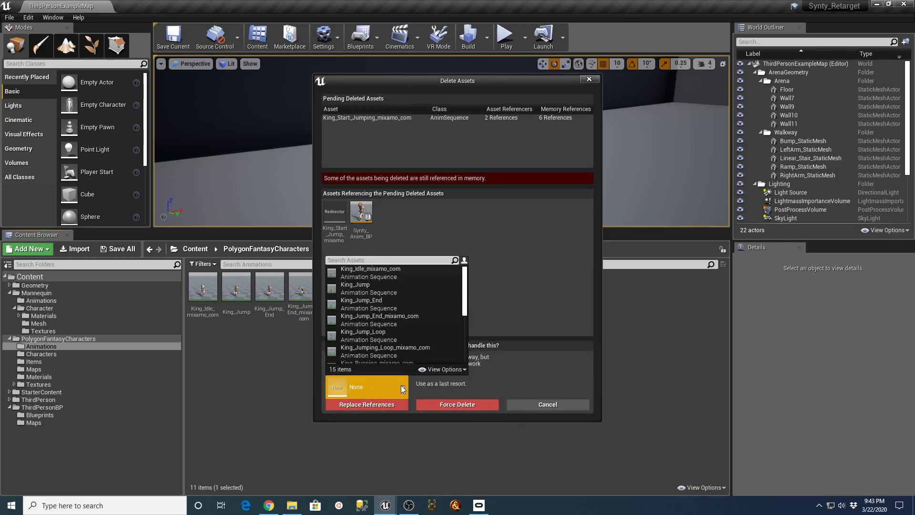
pyautogui.click(372, 291)
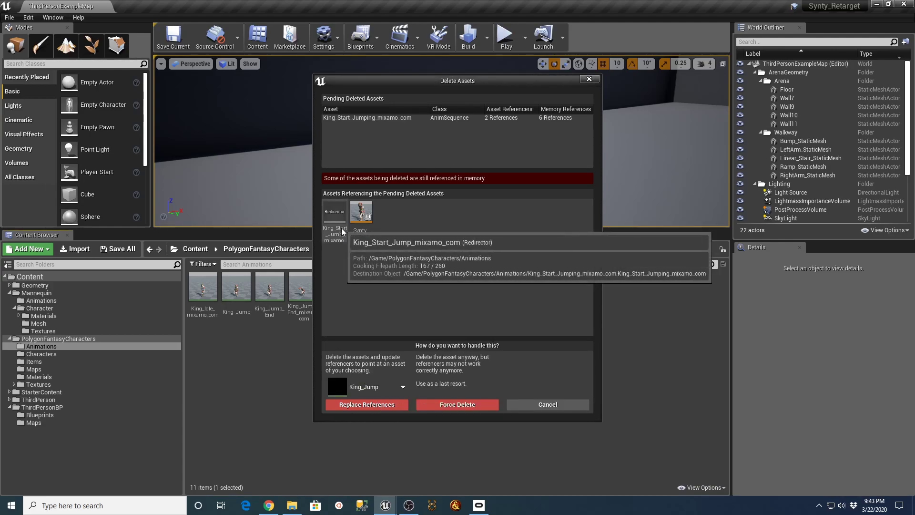
pyautogui.click(365, 407)
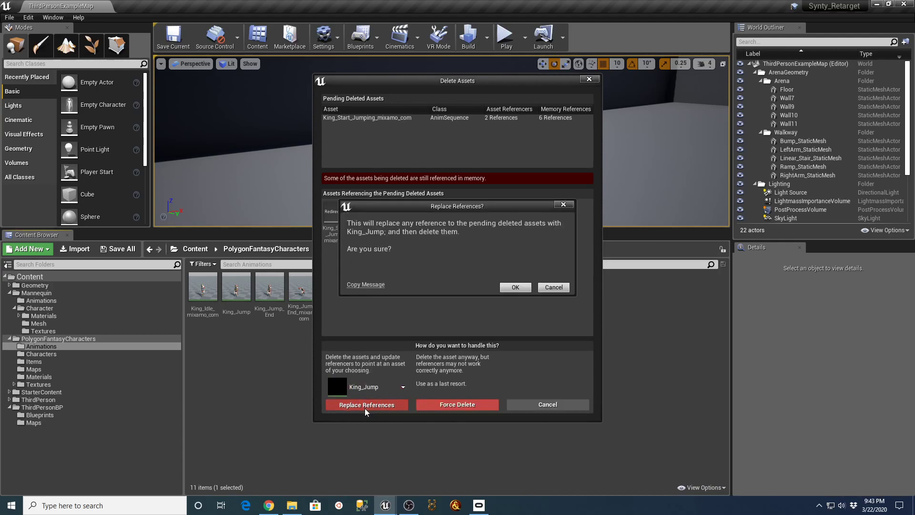
pyautogui.click(509, 288)
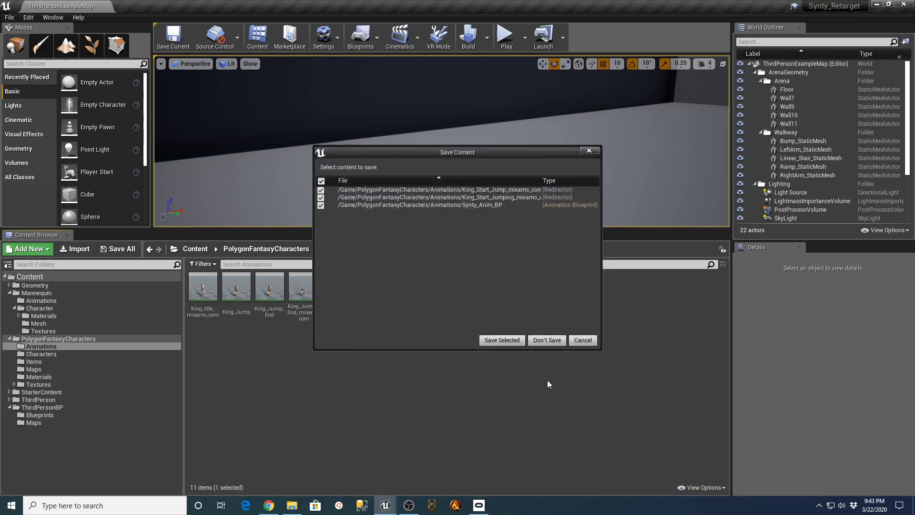
pyautogui.click(506, 342)
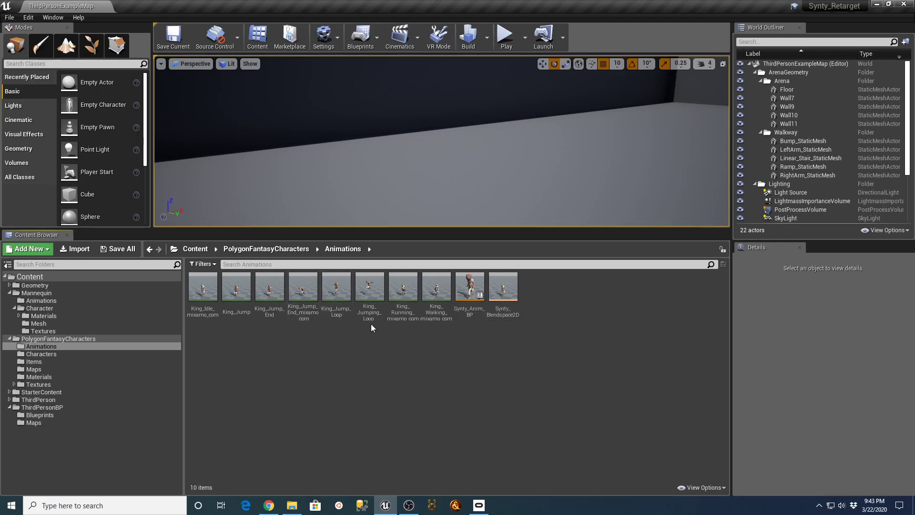
# Step: Delete the King_Jumping_Loop_mixamo_com animation, replacing its references with King_Jump_Loop
pyautogui.click(367, 290)
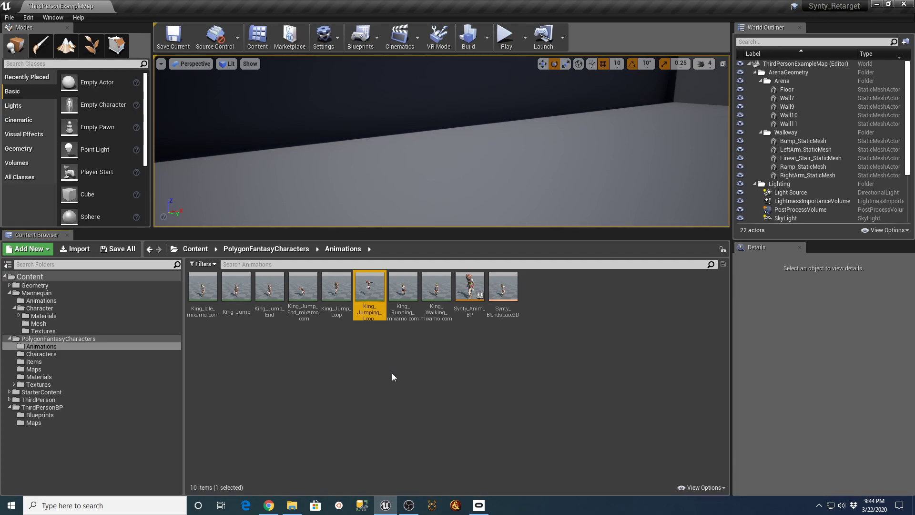
pyautogui.press('Delete')
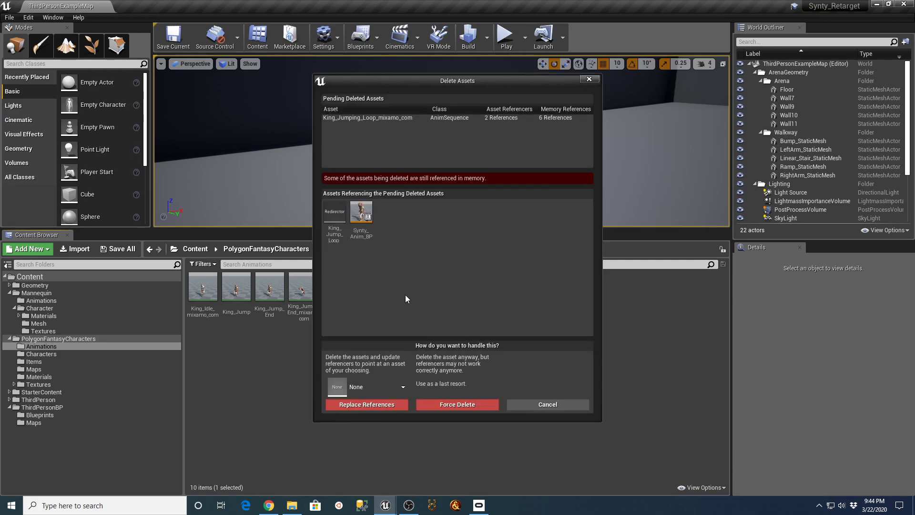
pyautogui.click(405, 385)
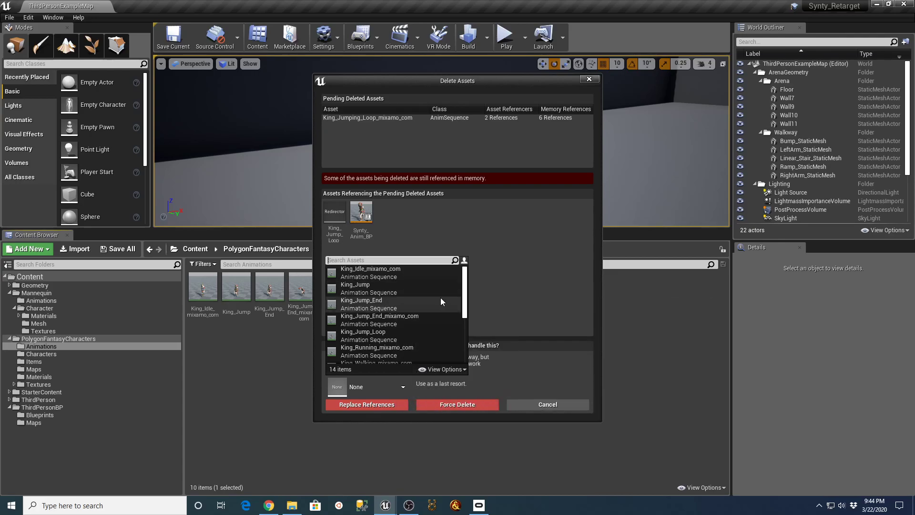
pyautogui.click(381, 332)
pyautogui.click(401, 408)
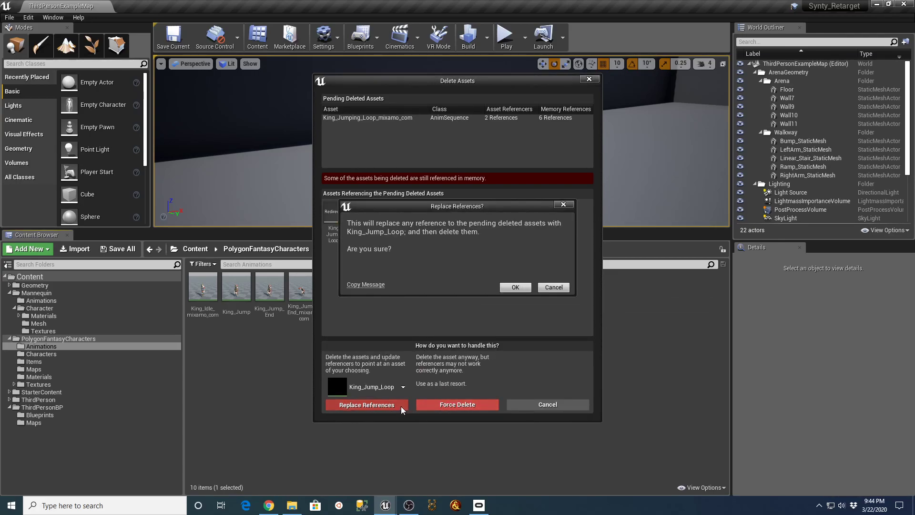
pyautogui.click(516, 288)
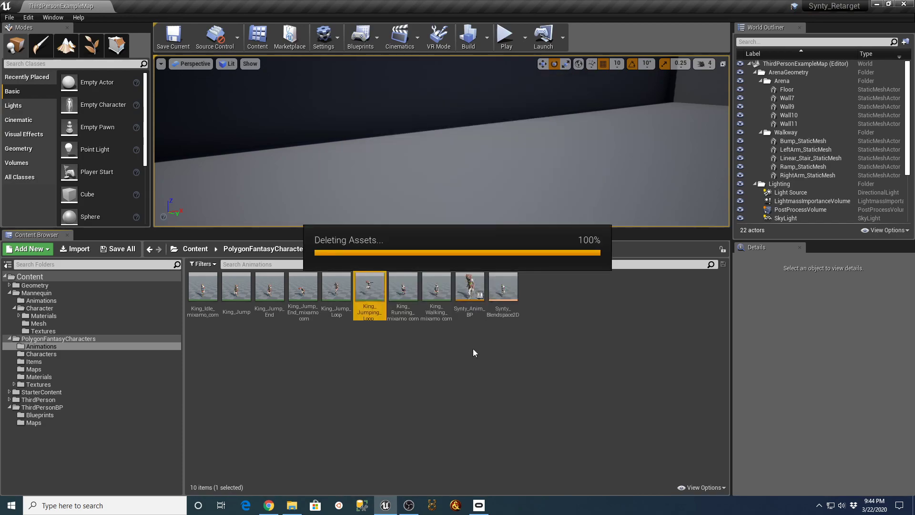
pyautogui.click(450, 341)
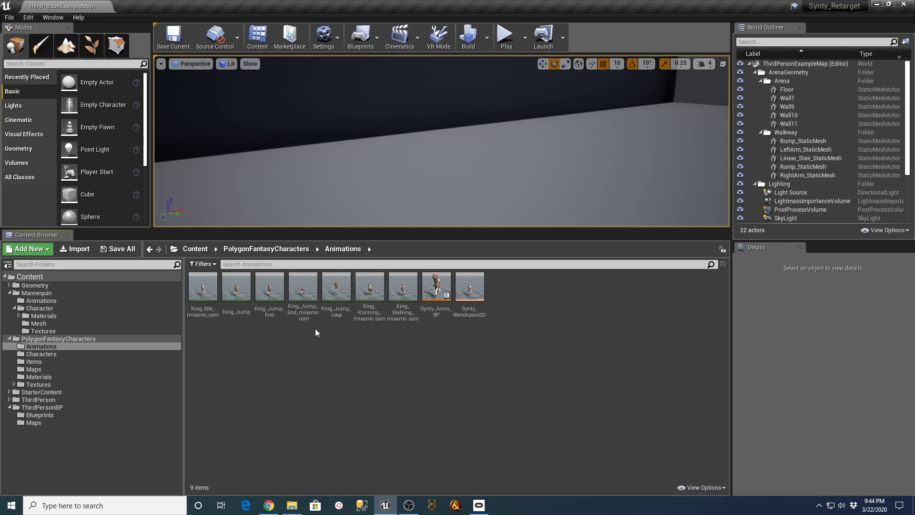
# Step: Delete the King_Jump_End_mixamo_com animation, replacing its references with King_Jump_End
pyautogui.click(304, 289)
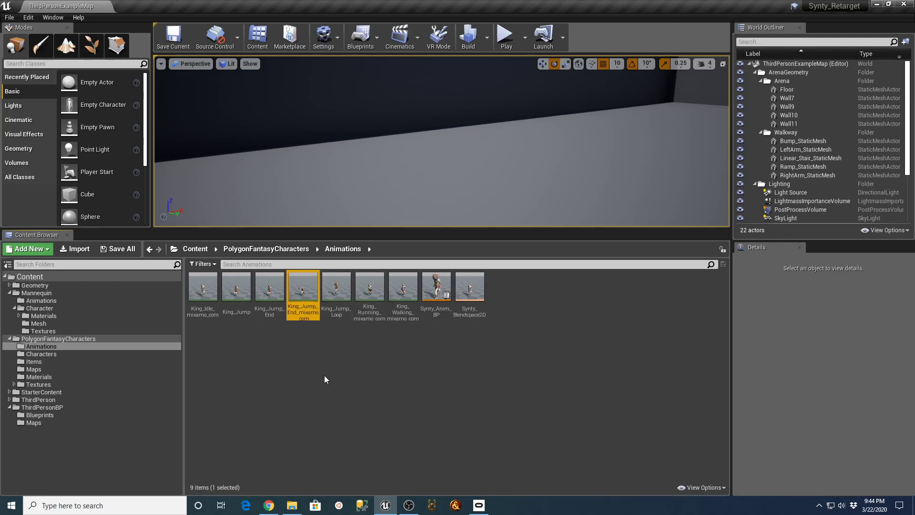
pyautogui.press('Delete')
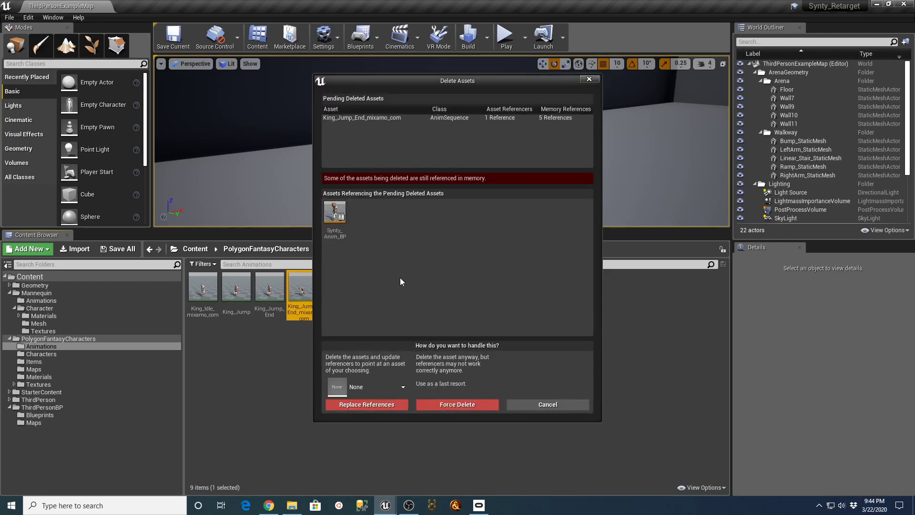
pyautogui.click(403, 385)
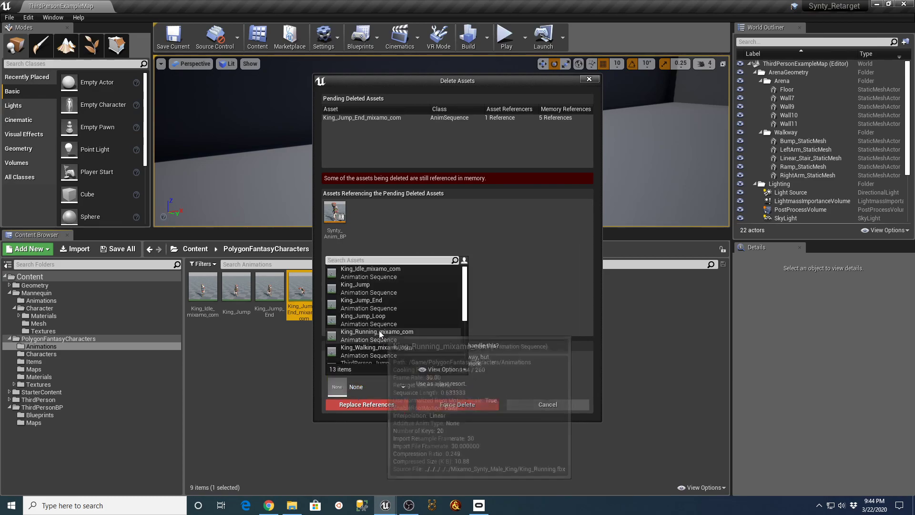
pyautogui.click(371, 305)
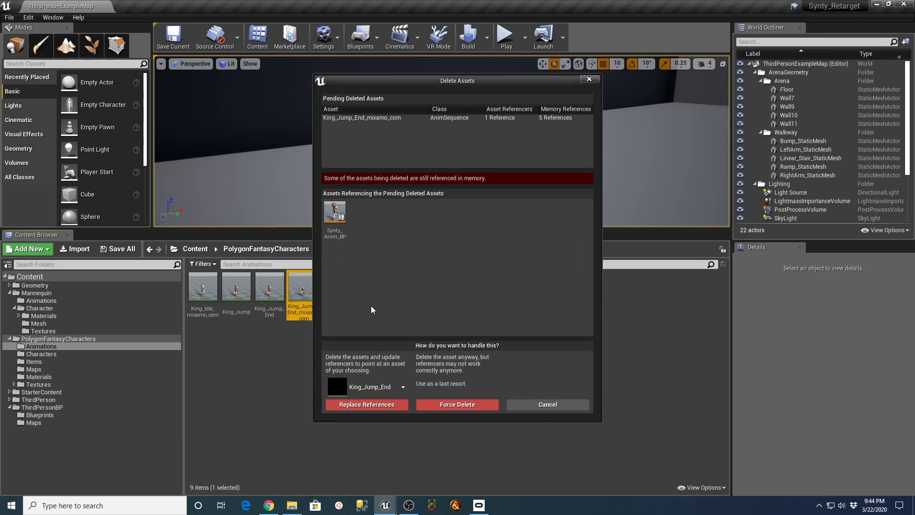
pyautogui.click(376, 405)
pyautogui.click(507, 289)
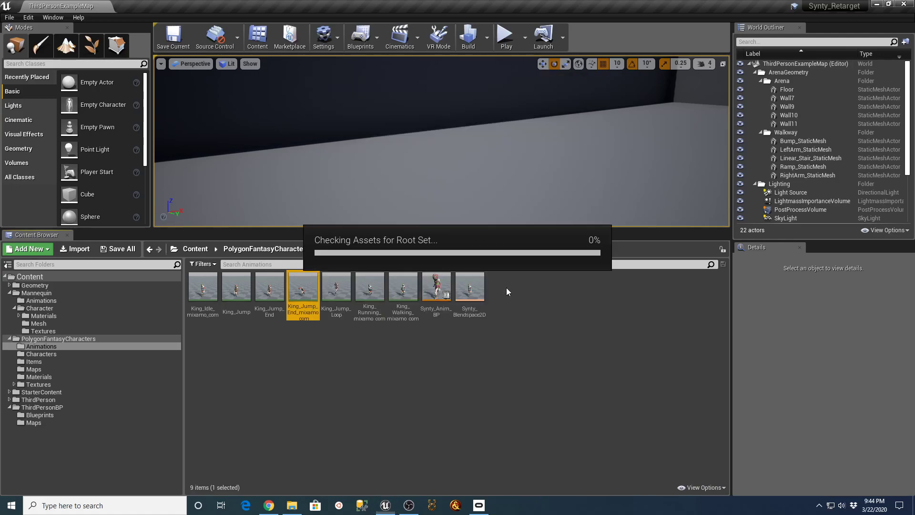
pyautogui.click(502, 343)
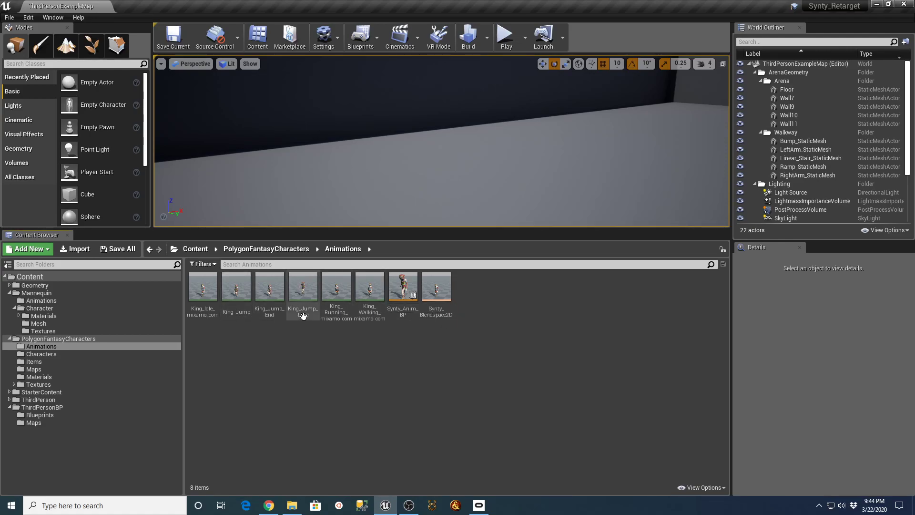
# Step: Save the ThirdPersonExampleMap level and start playing it in a taller viewport
pyautogui.moveTo(304, 316)
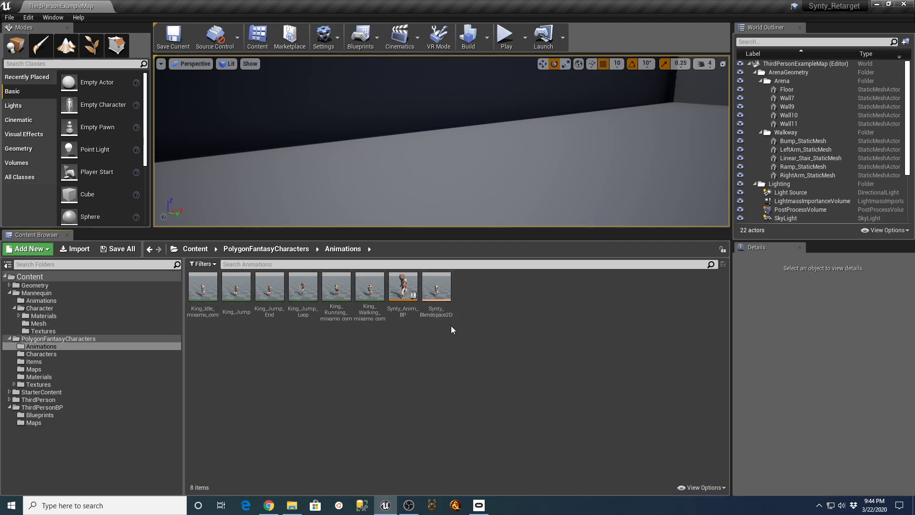
pyautogui.hotkey('ctrl', 's')
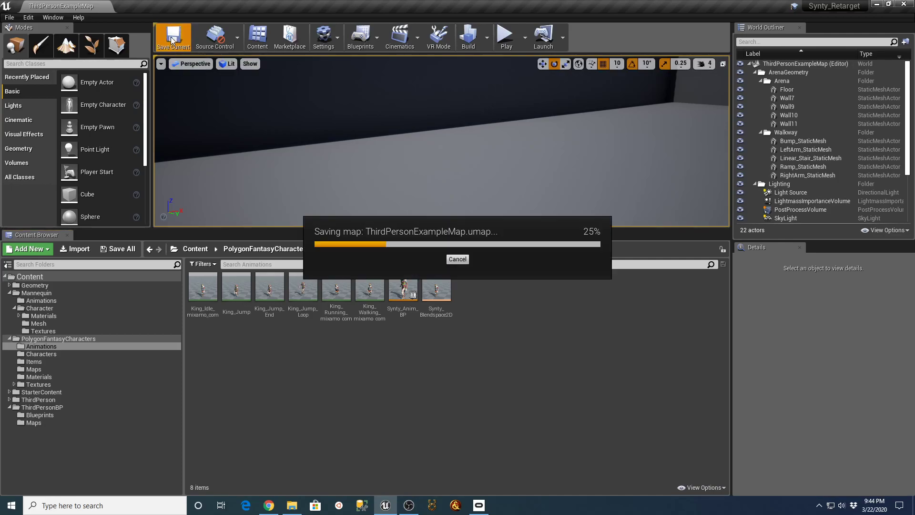
pyautogui.click(506, 36)
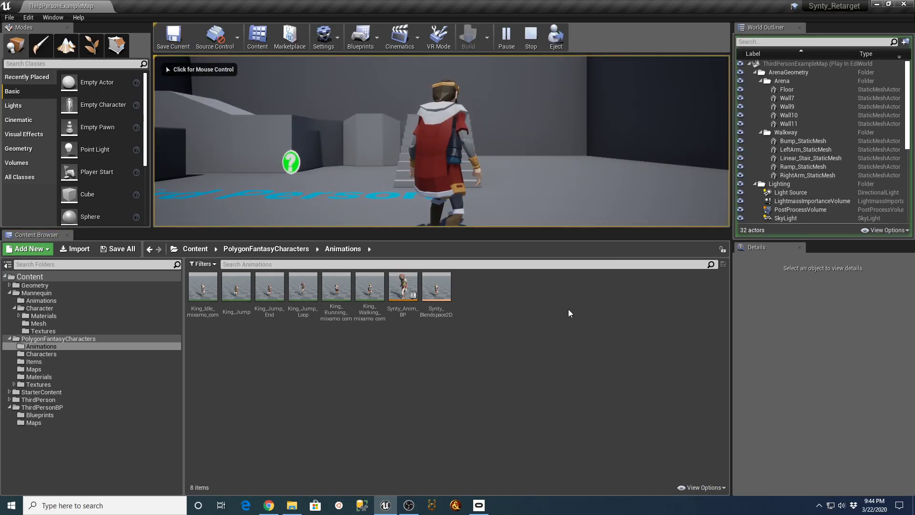
pyautogui.moveTo(555, 229); pyautogui.dragTo(567, 392)
pyautogui.click(565, 328)
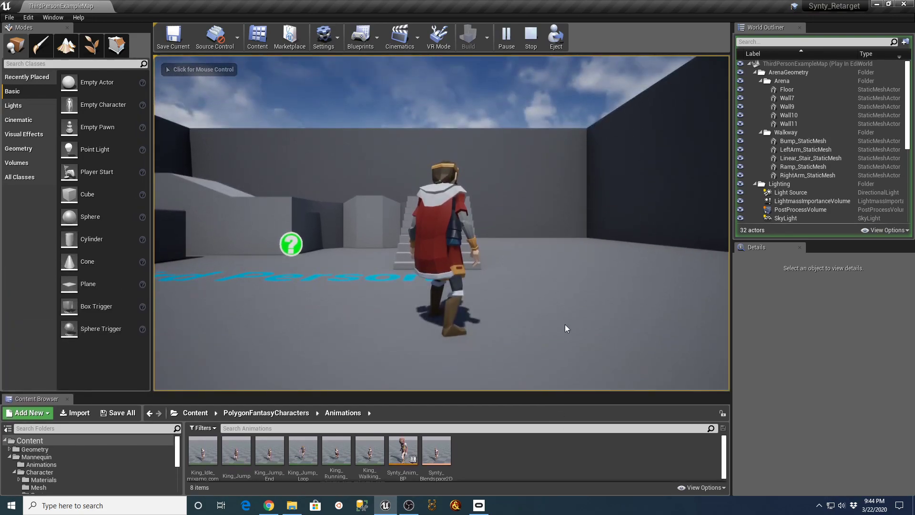
# Step: Test the king's jump animations while standing and running around the arena, and end the play session
pyautogui.press('space')
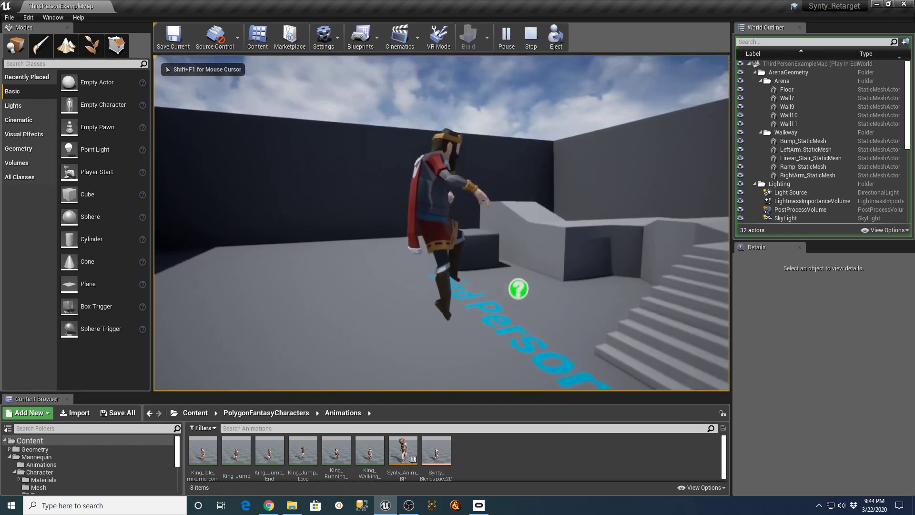
pyautogui.press('space')
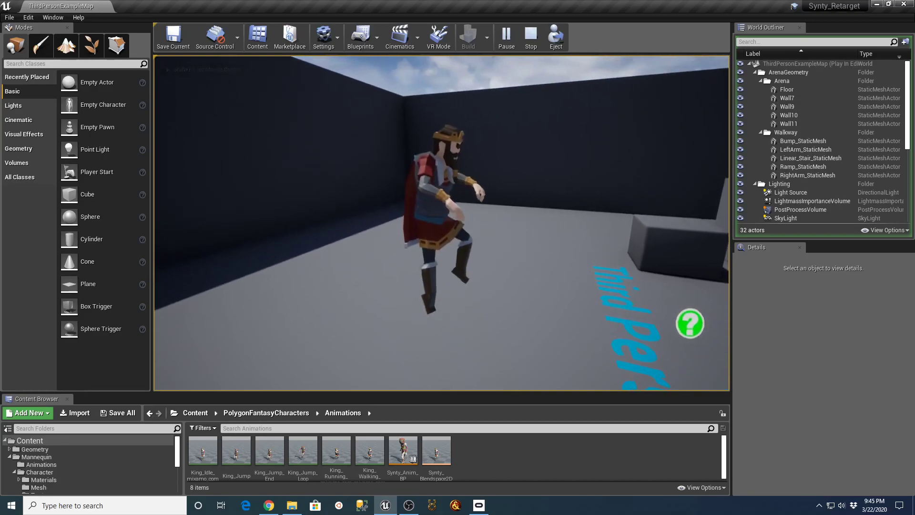
pyautogui.press('space')
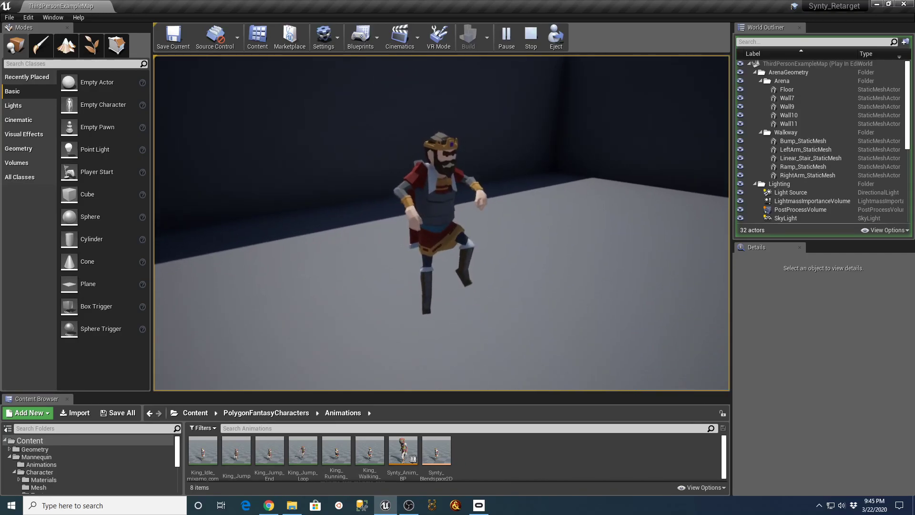
pyautogui.press('w')
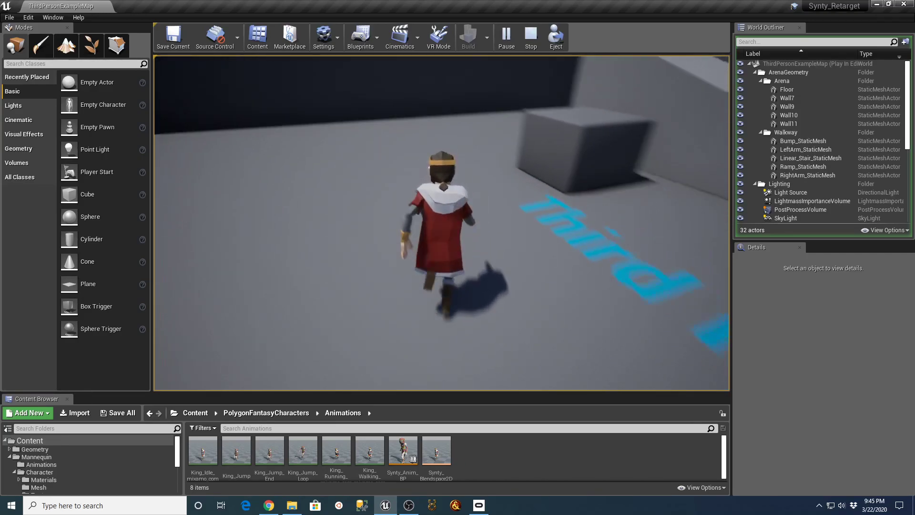
pyautogui.press('space')
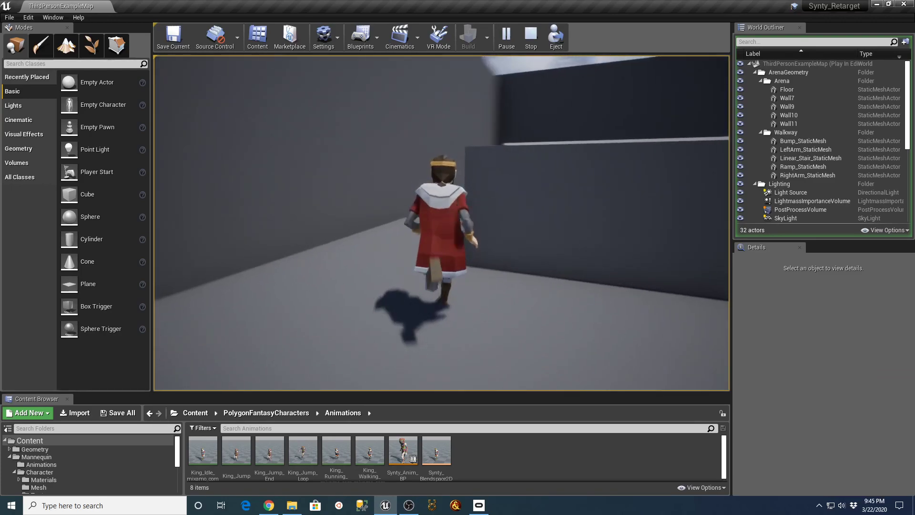
pyautogui.press('space')
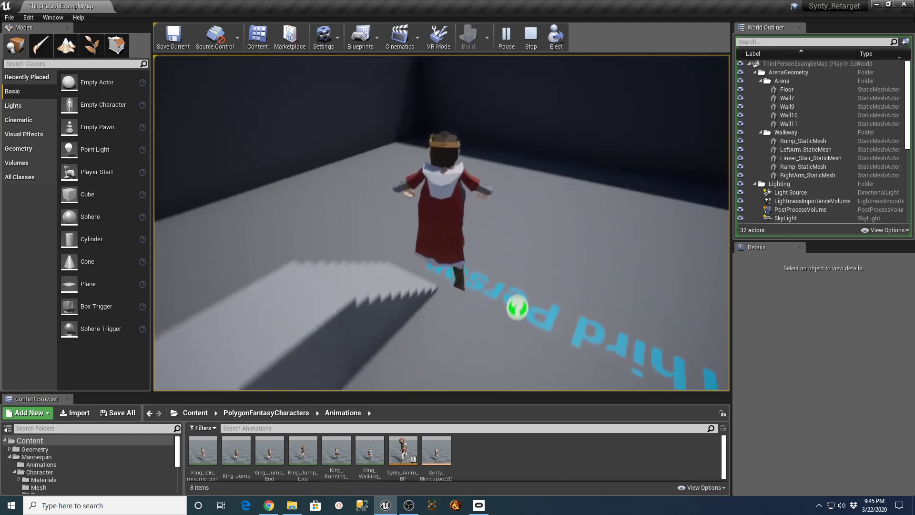
pyautogui.press('space')
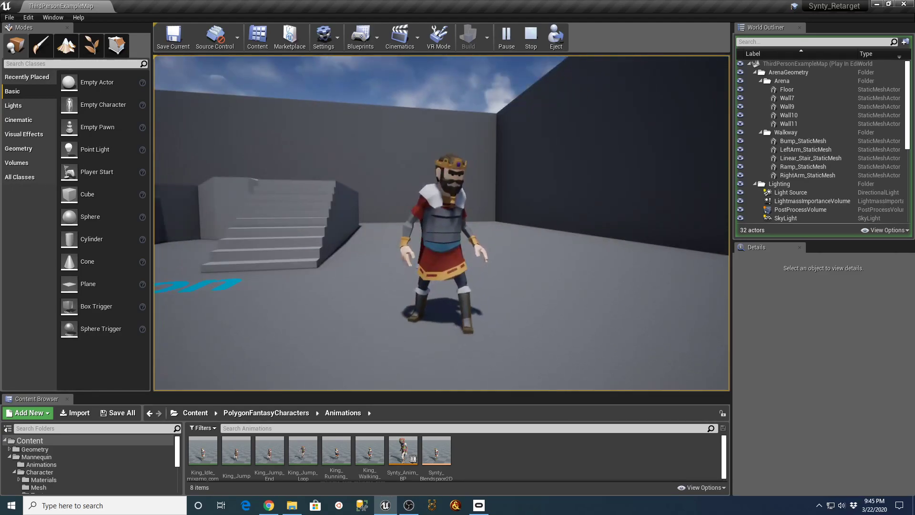
pyautogui.press('space')
pyautogui.press('space')
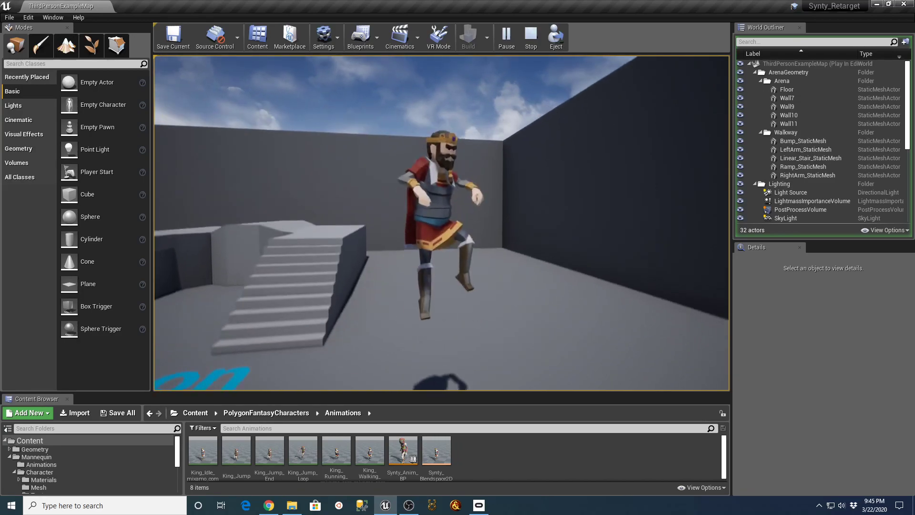
pyautogui.press('w')
pyautogui.press('space')
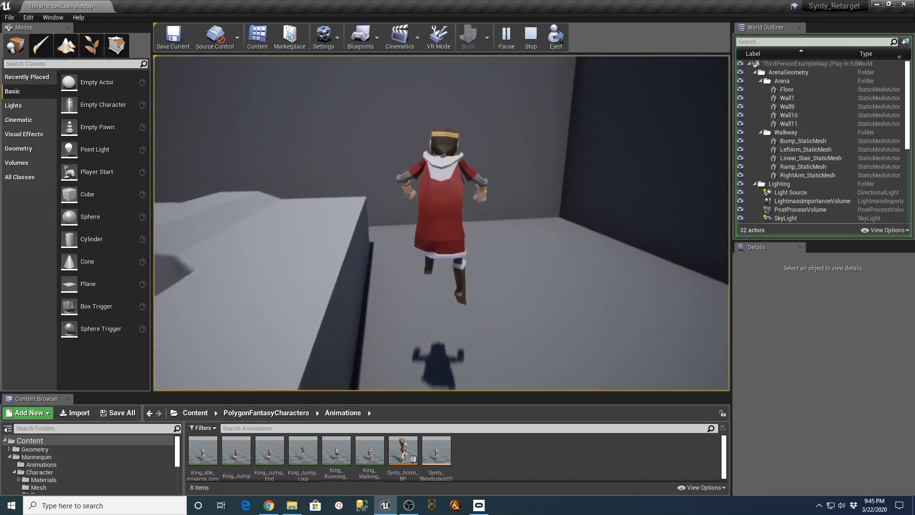
pyautogui.press('w')
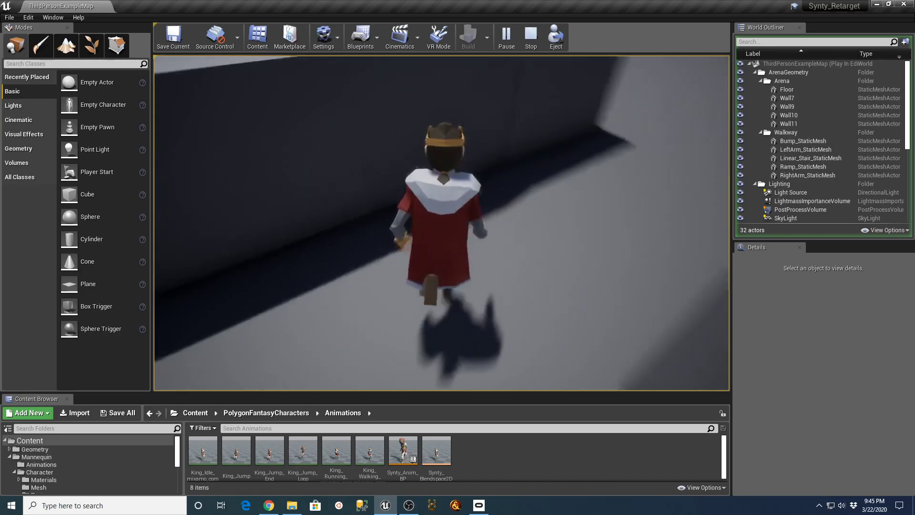
pyautogui.press('w')
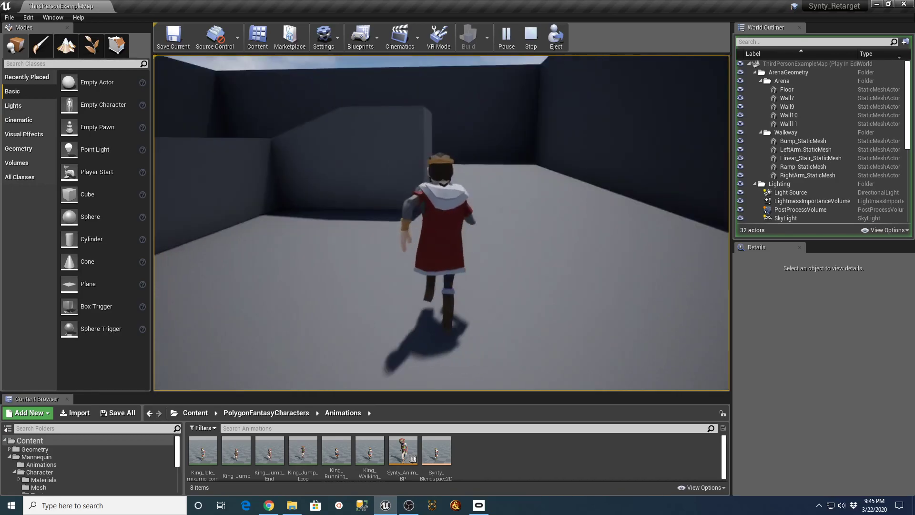
pyautogui.press('space')
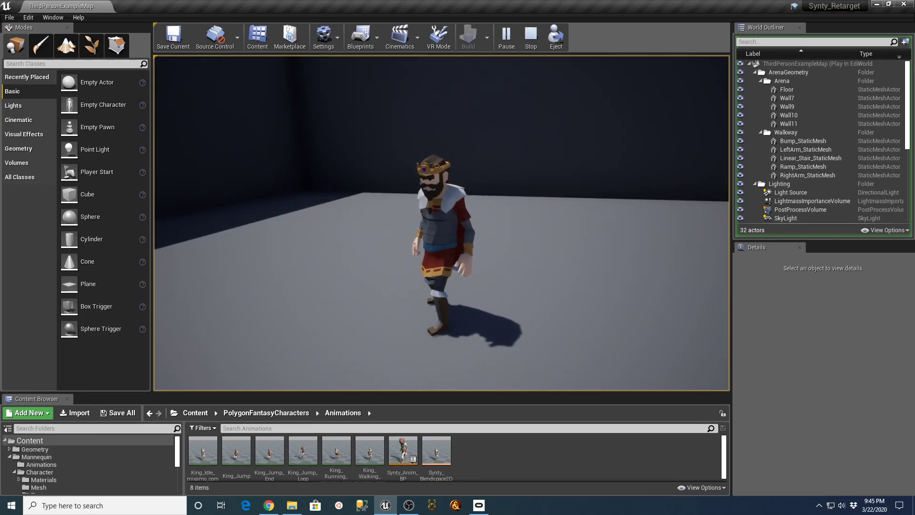
pyautogui.press('Escape')
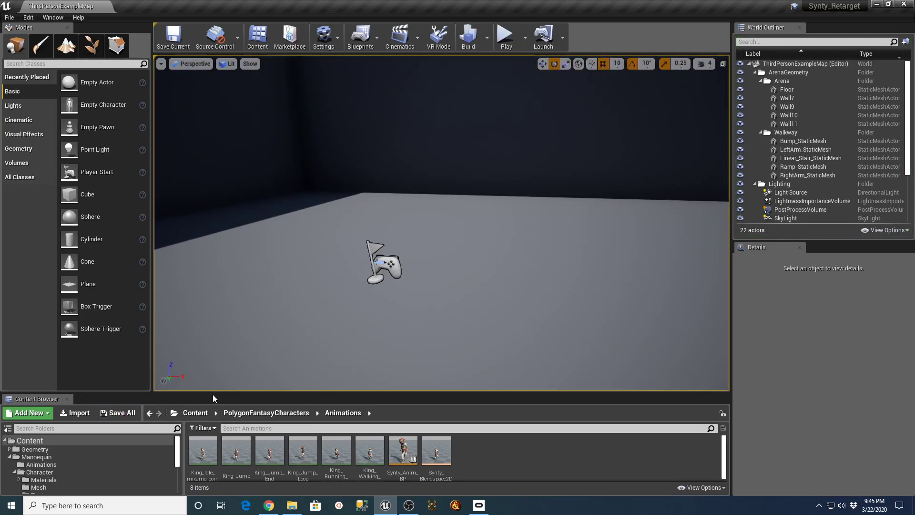
# Step: Create a new folder named UE_Animations inside PolygonFantasyCharacters
pyautogui.moveTo(213, 394); pyautogui.dragTo(248, 274)
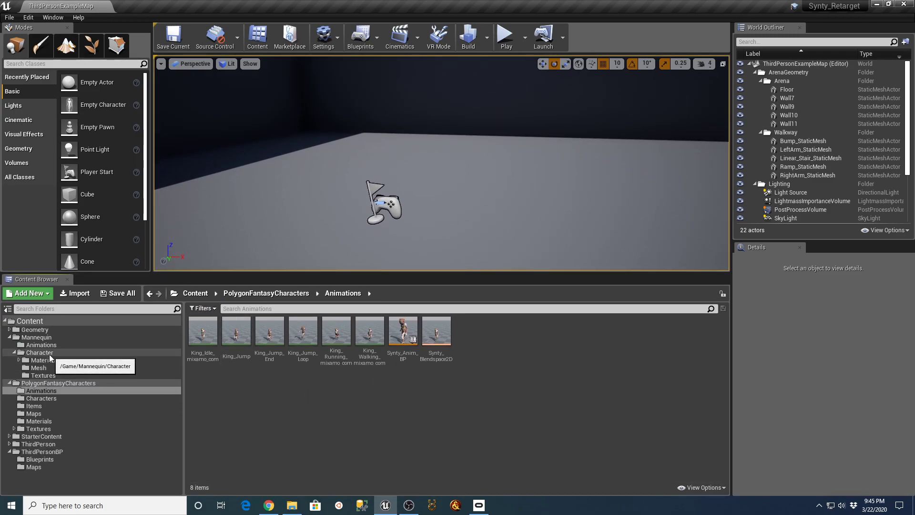
pyautogui.click(51, 384)
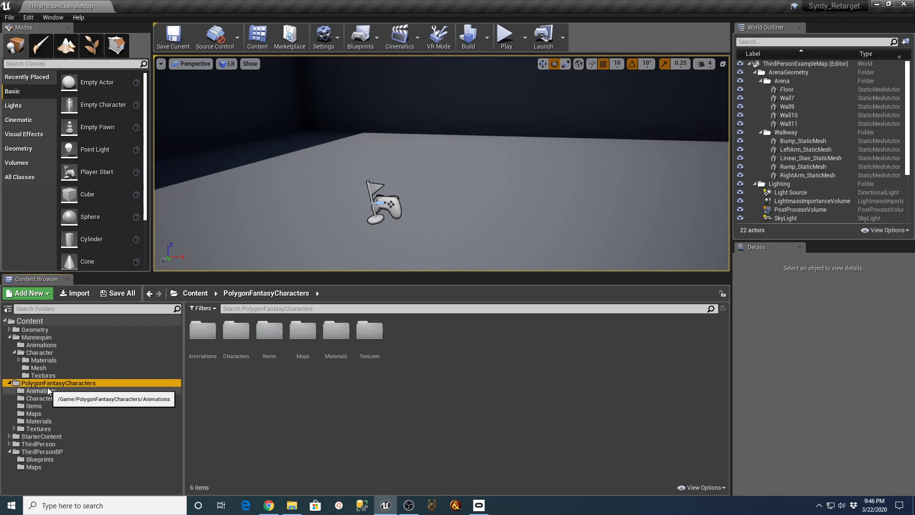
pyautogui.rightClick(51, 387)
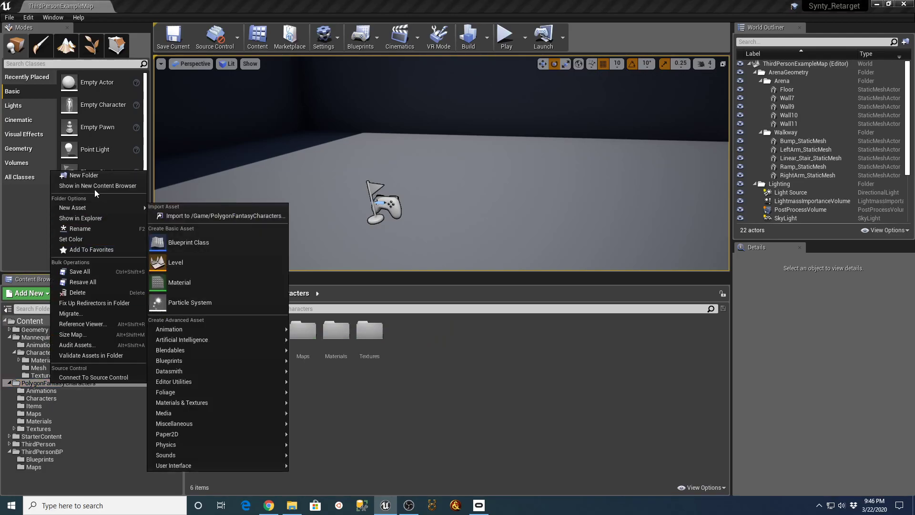
pyautogui.click(94, 177)
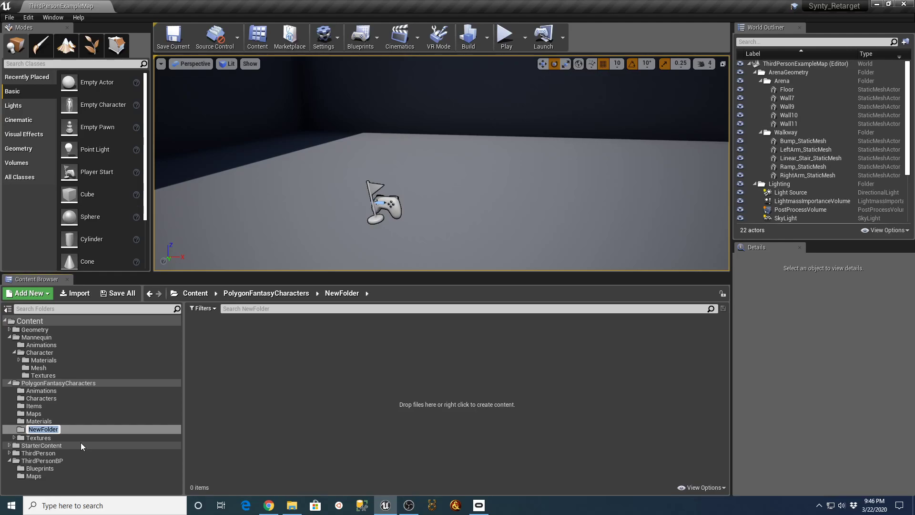
pyautogui.write('UE_Animations')
pyautogui.press('Return')
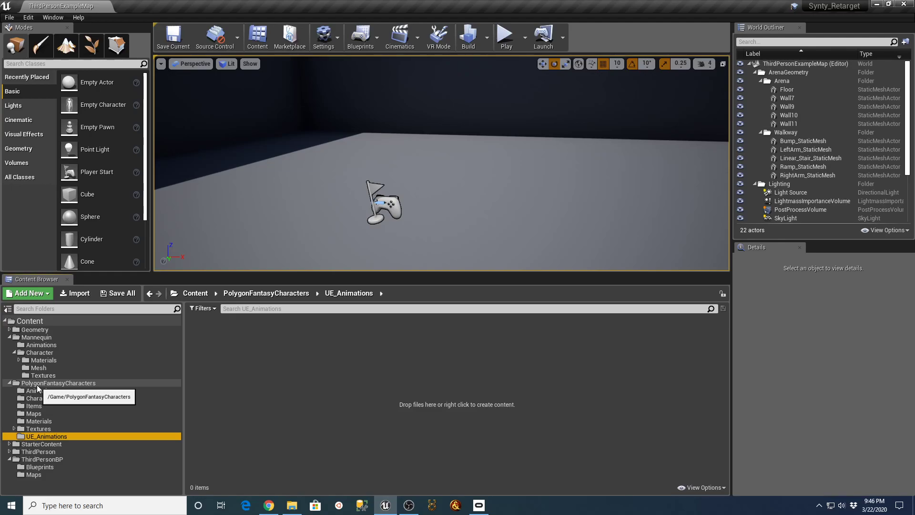
# Step: Set up a duplicate-and-retarget of the Mannequin's ThirdPerson_AnimBP onto SK_Character_Fantasy_Skeleton, with UE_ as the new asset prefix
pyautogui.click(38, 339)
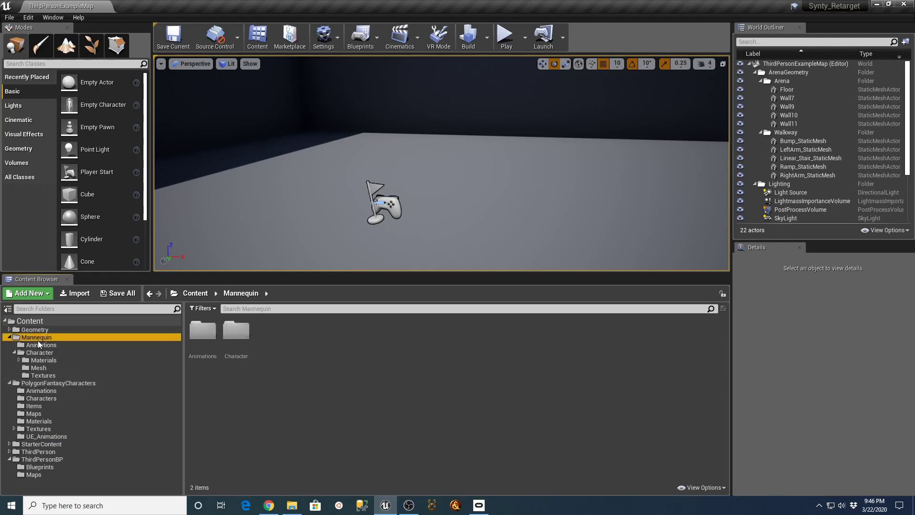
pyautogui.click(40, 344)
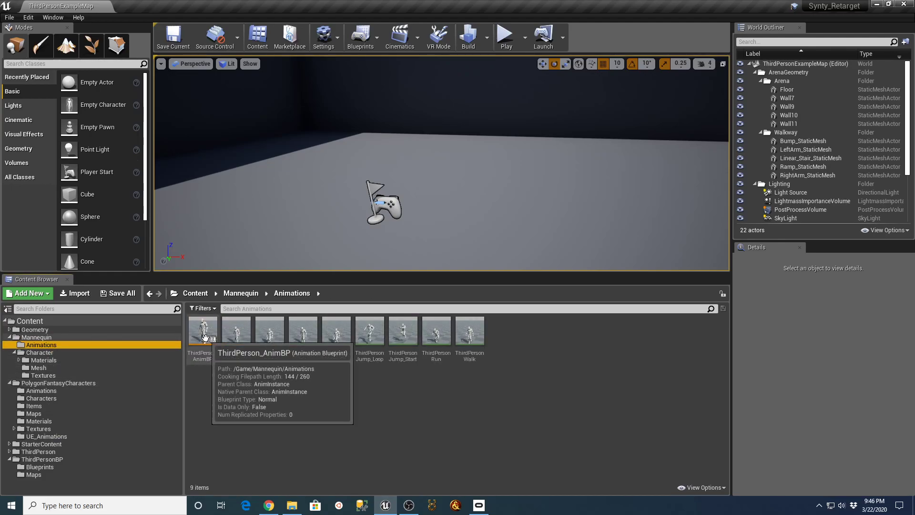
pyautogui.click(202, 334)
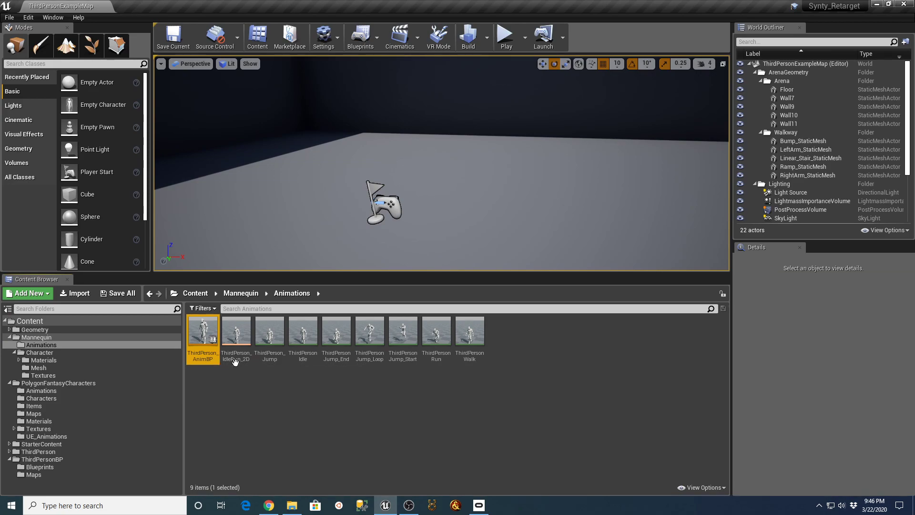
pyautogui.rightClick(203, 332)
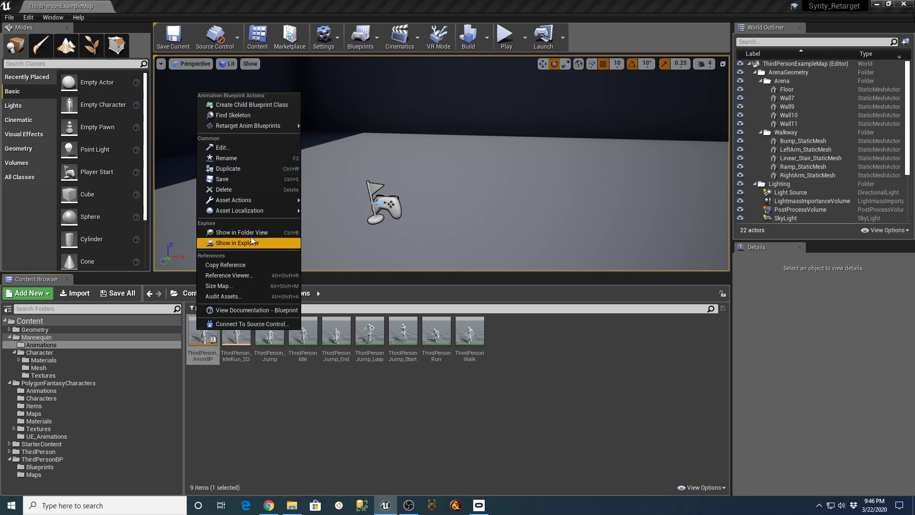
pyautogui.moveTo(260, 126)
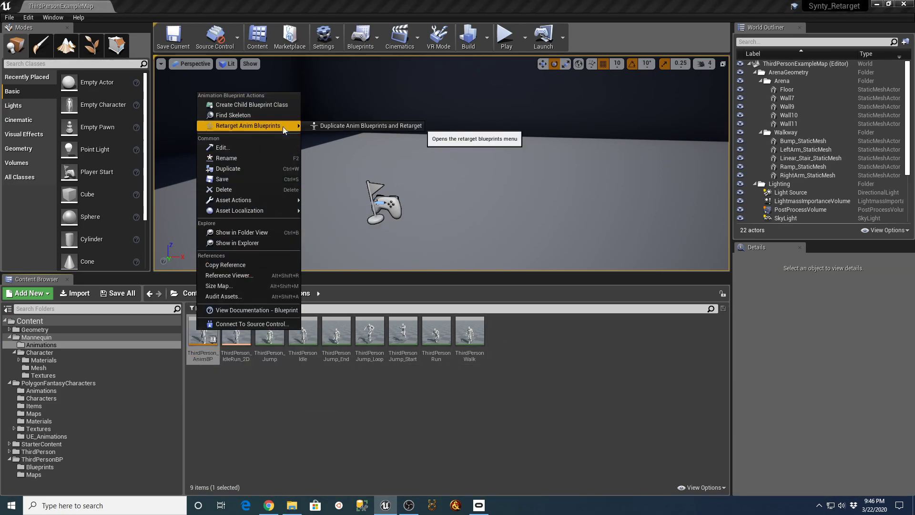
pyautogui.click(346, 125)
pyautogui.click(295, 184)
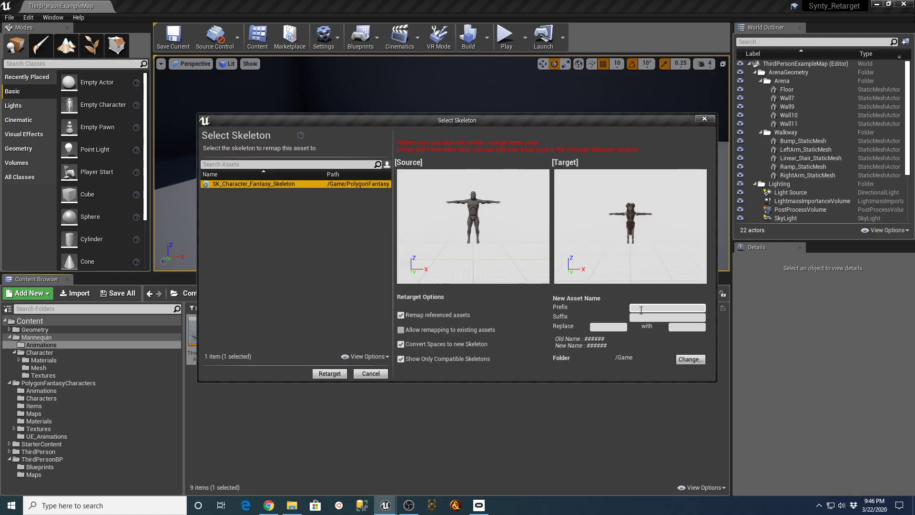
pyautogui.click(668, 308)
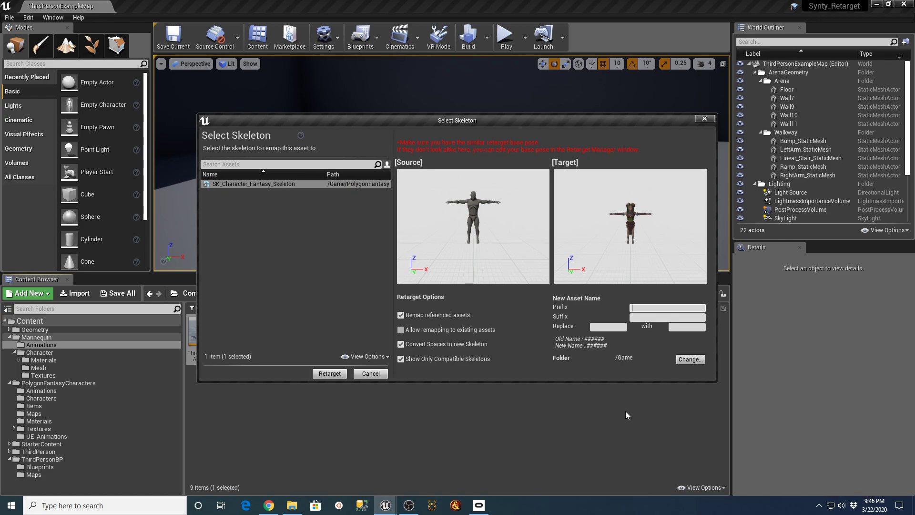
pyautogui.write('UE_')
# Step: Choose PolygonFantasyCharacters/UE_Animations as the destination folder and run the retarget
pyautogui.click(698, 360)
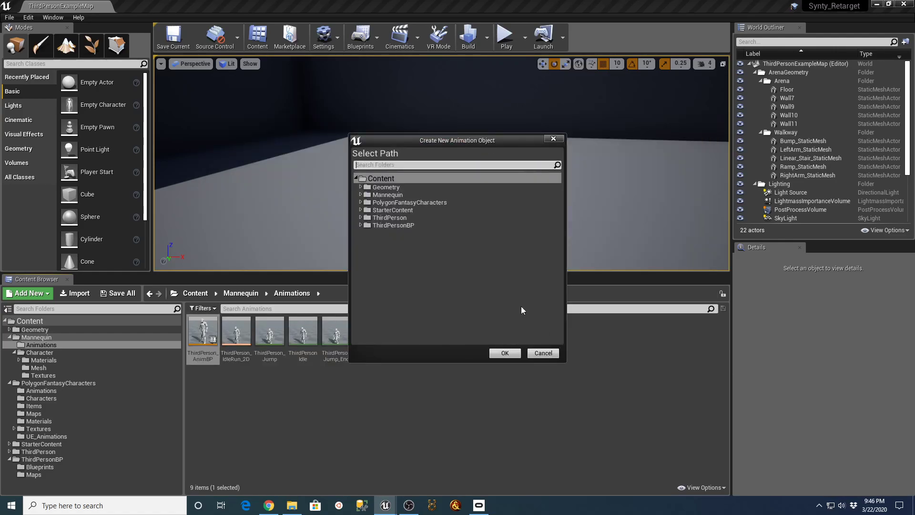
pyautogui.click(361, 202)
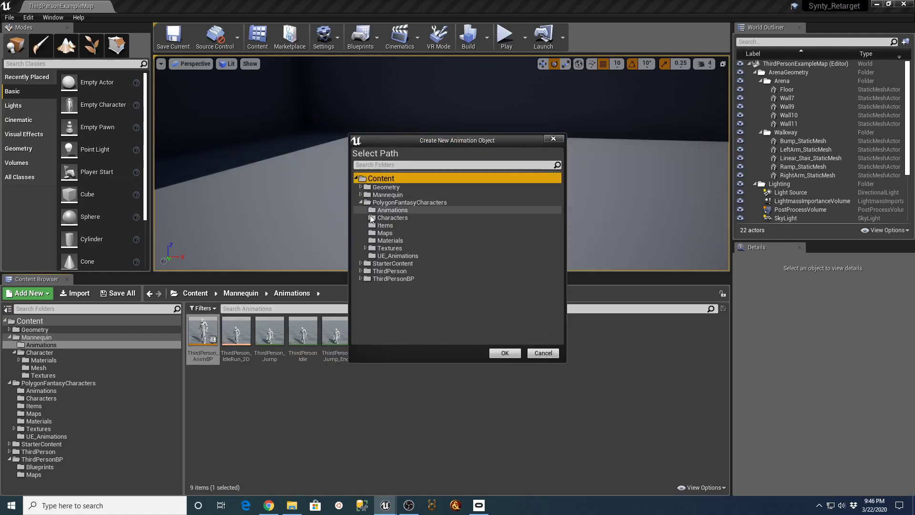
pyautogui.click(398, 255)
pyautogui.click(504, 353)
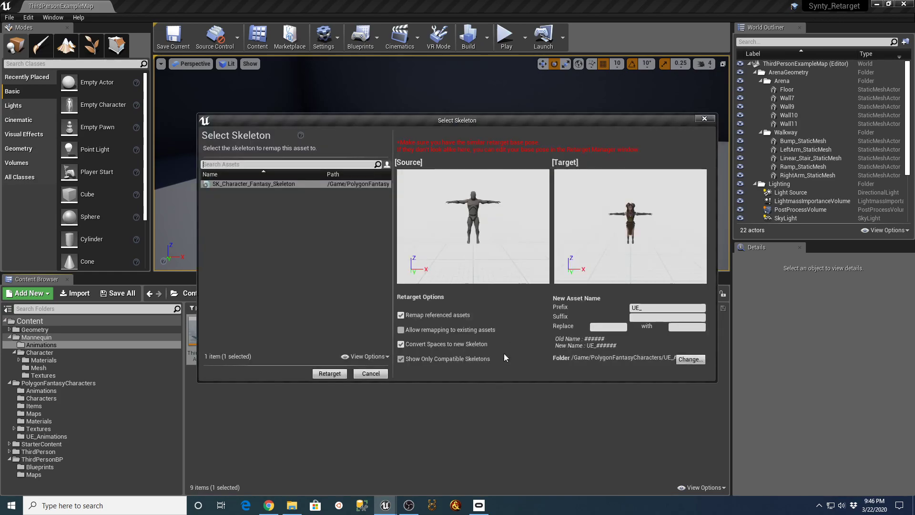
pyautogui.click(329, 374)
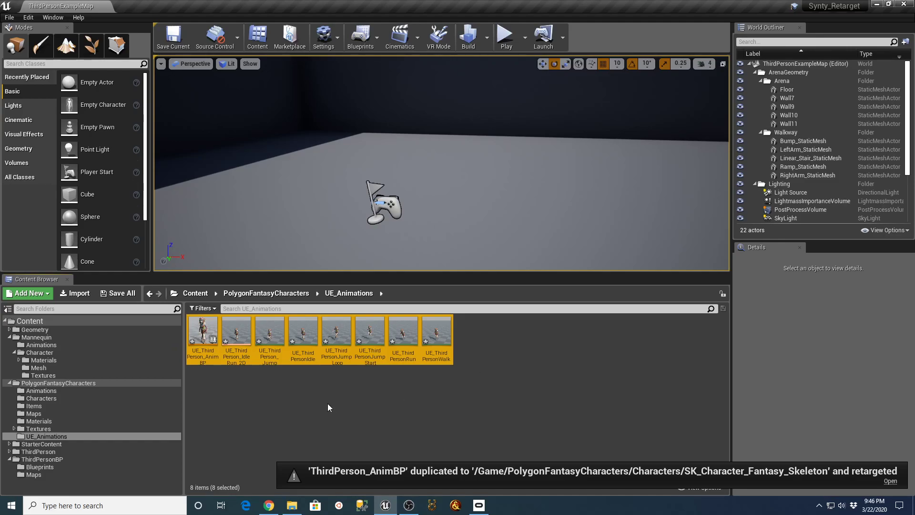
# Step: Save the current level and all modified content, including the retargeted UE_ assets
pyautogui.click(168, 39)
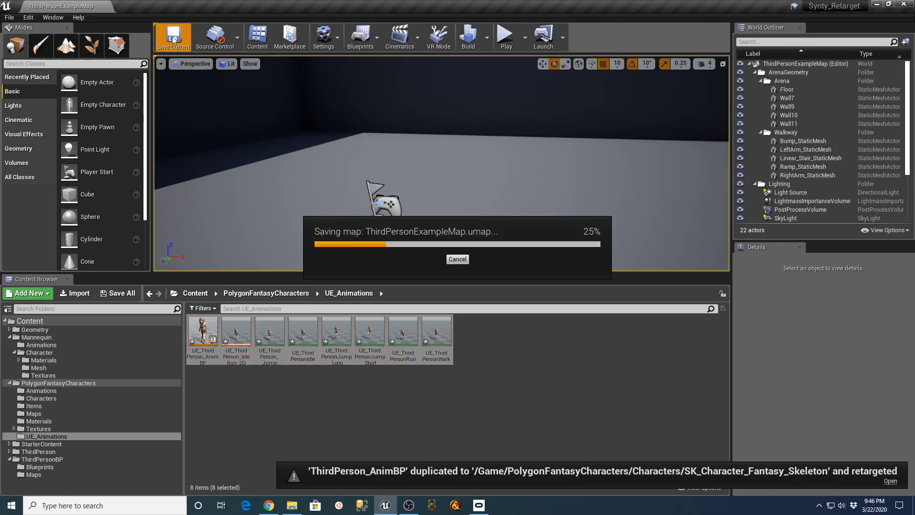
pyautogui.click(119, 293)
pyautogui.click(536, 342)
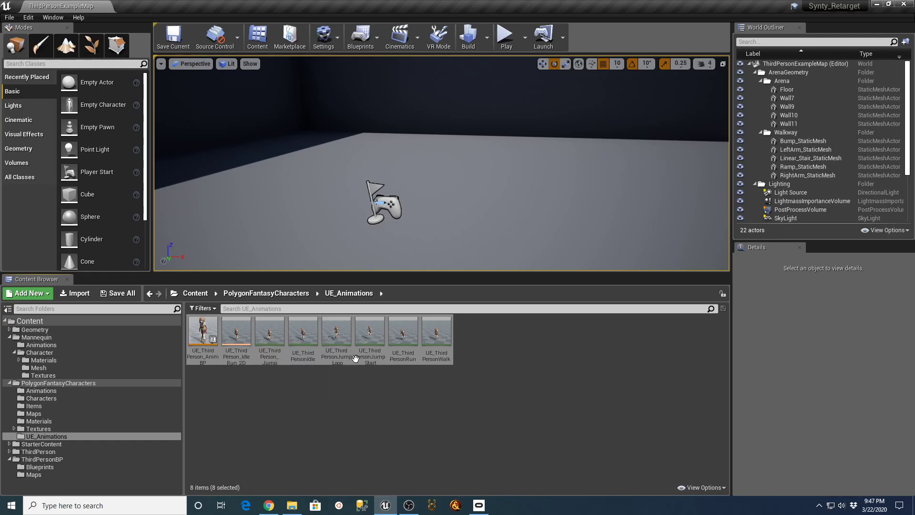
pyautogui.click(370, 414)
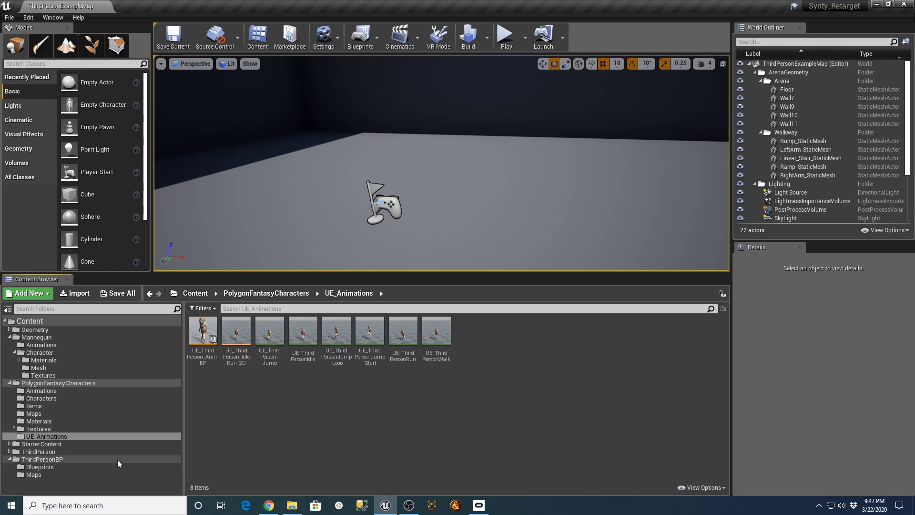
# Step: Assign UE_ThirdPerson_AnimBP as the Anim Class of the ThirdPersonCharacter blueprint's Mesh, compile it and close the blueprint
pyautogui.click(43, 468)
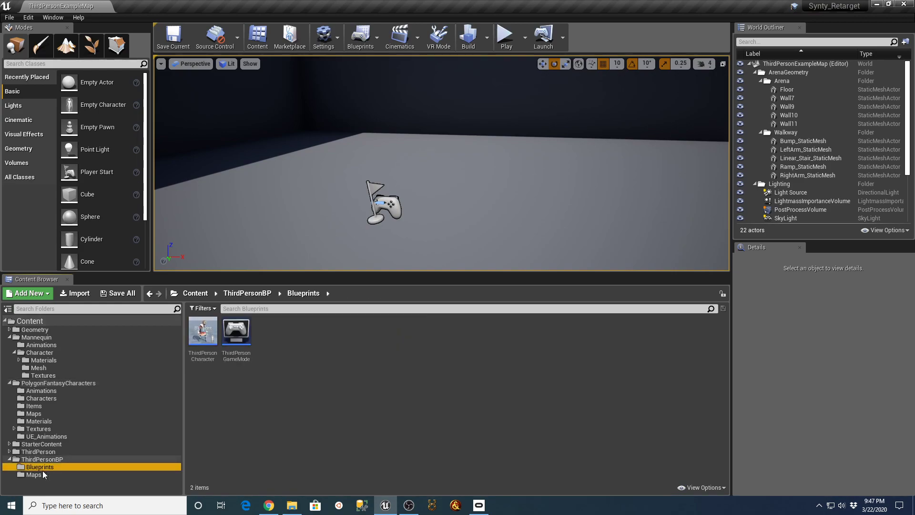
pyautogui.doubleClick(203, 331)
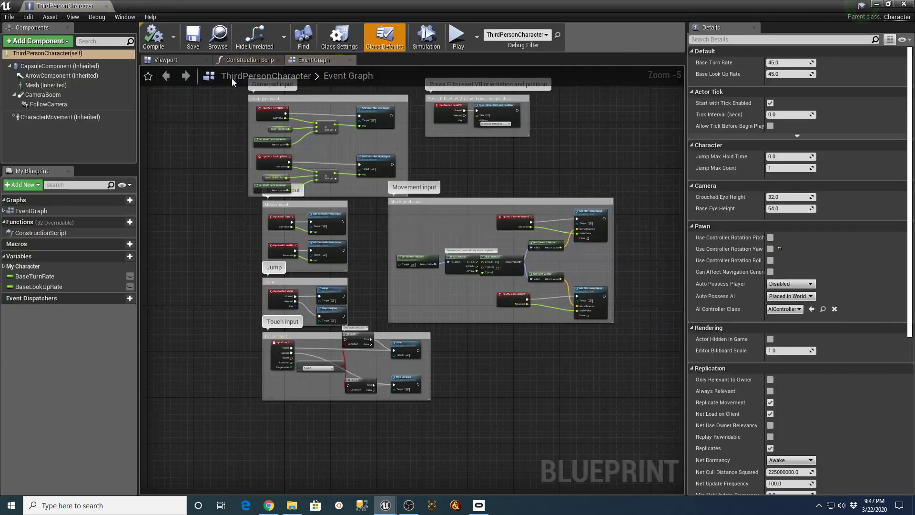
pyautogui.click(64, 86)
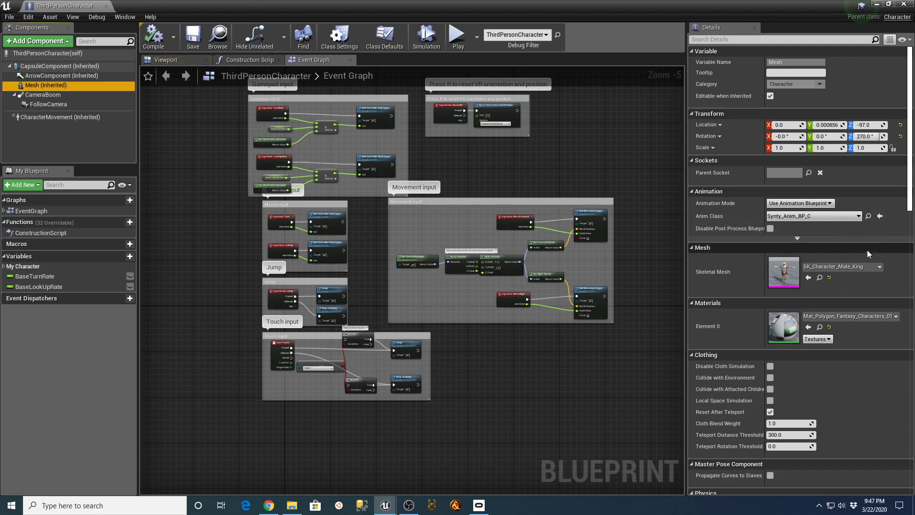
pyautogui.click(860, 215)
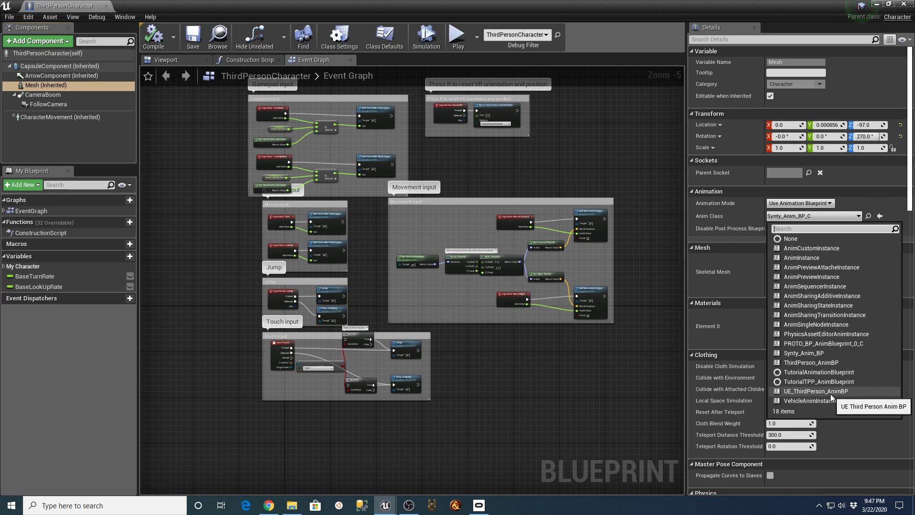
pyautogui.click(816, 391)
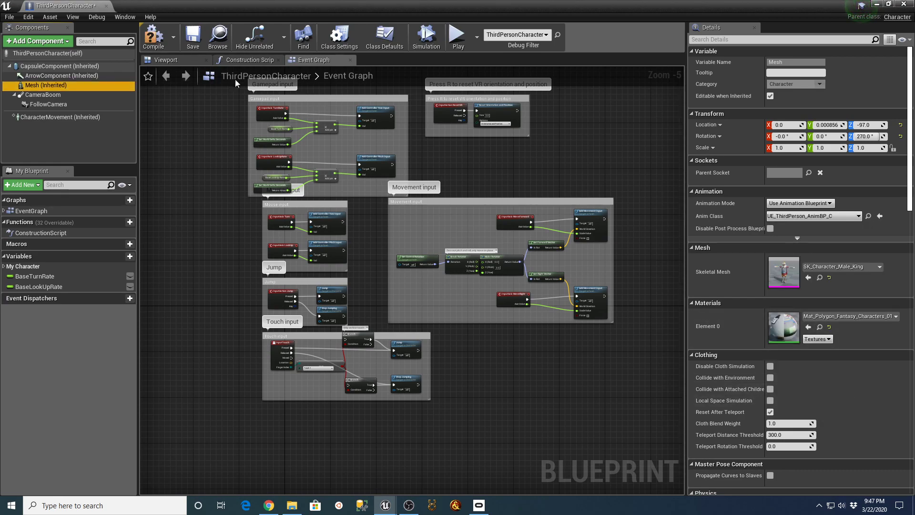
pyautogui.click(172, 61)
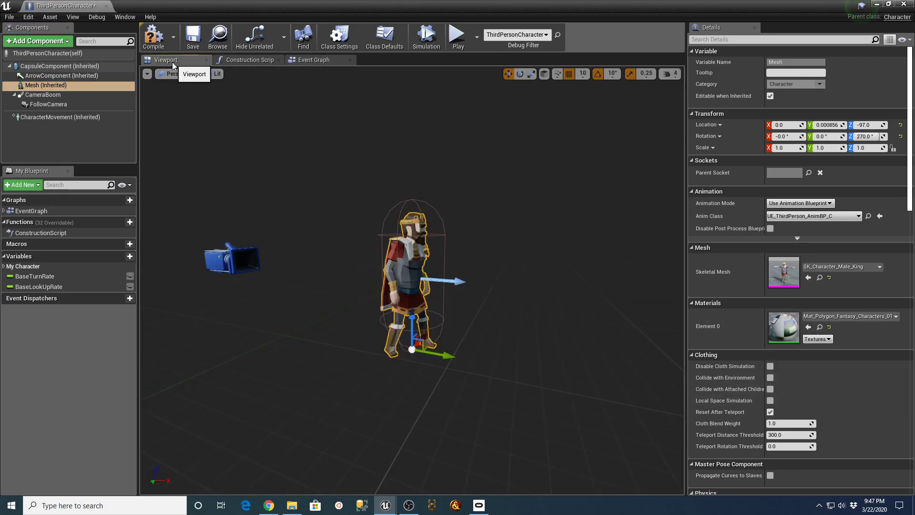
pyautogui.click(154, 44)
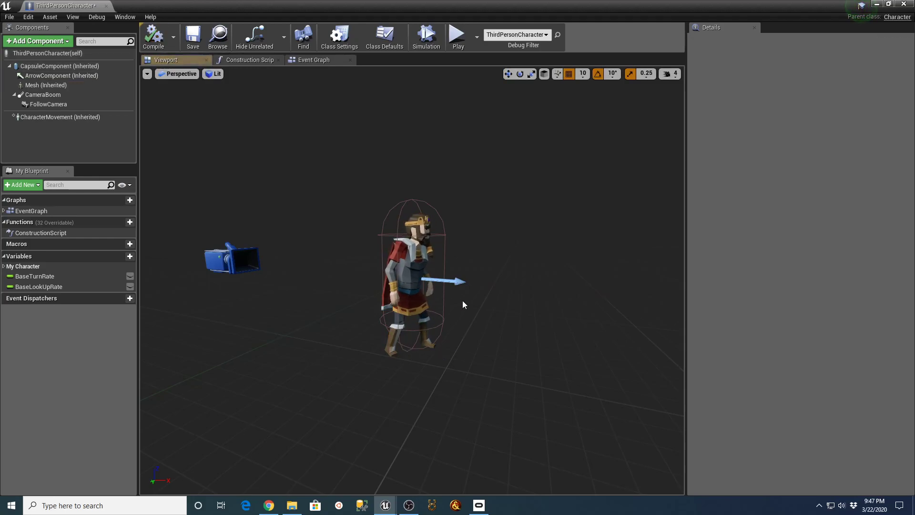
pyautogui.click(106, 7)
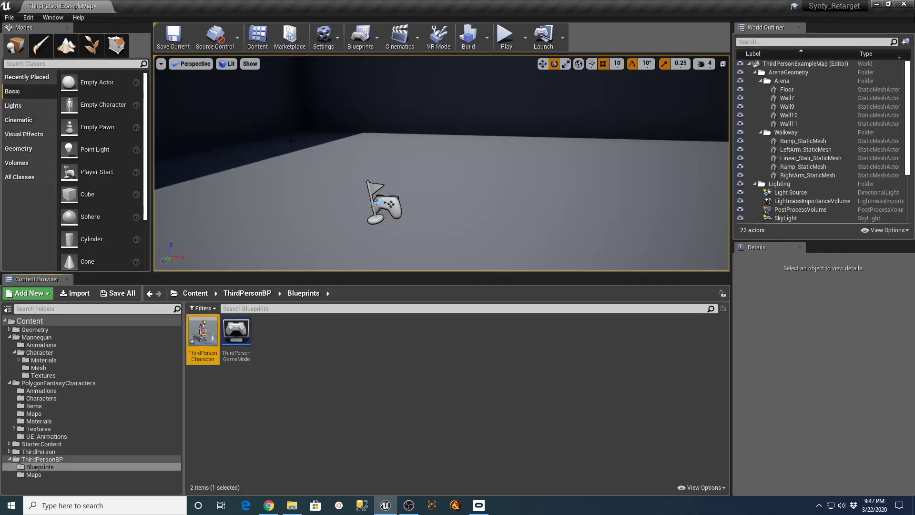
# Step: Play the level in a taller viewport, test the king's idle, run and jump animations, and end the play session
pyautogui.click(504, 41)
pyautogui.moveTo(543, 273); pyautogui.dragTo(538, 360)
pyautogui.click(533, 305)
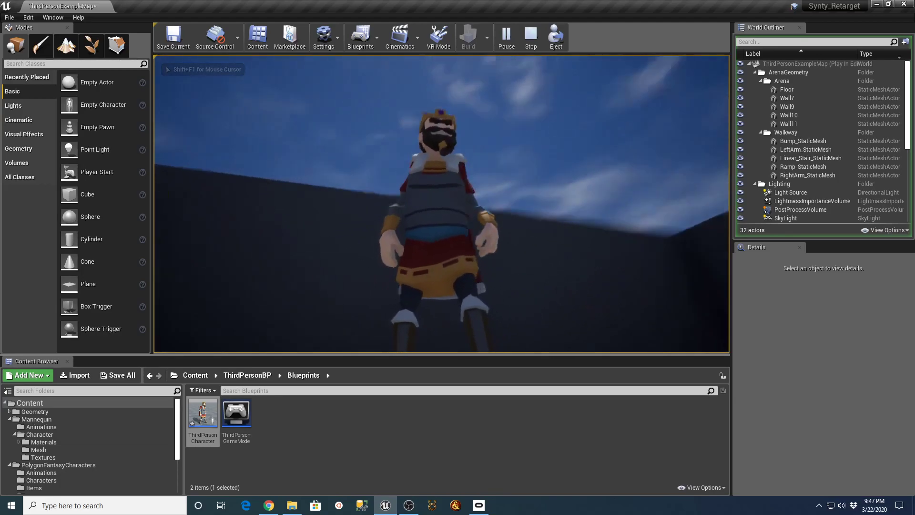
pyautogui.press('w')
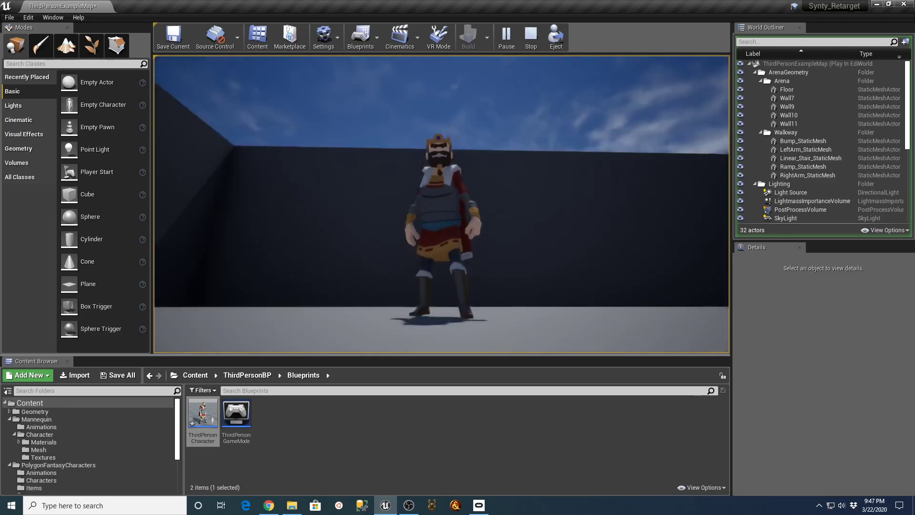
pyautogui.press('w')
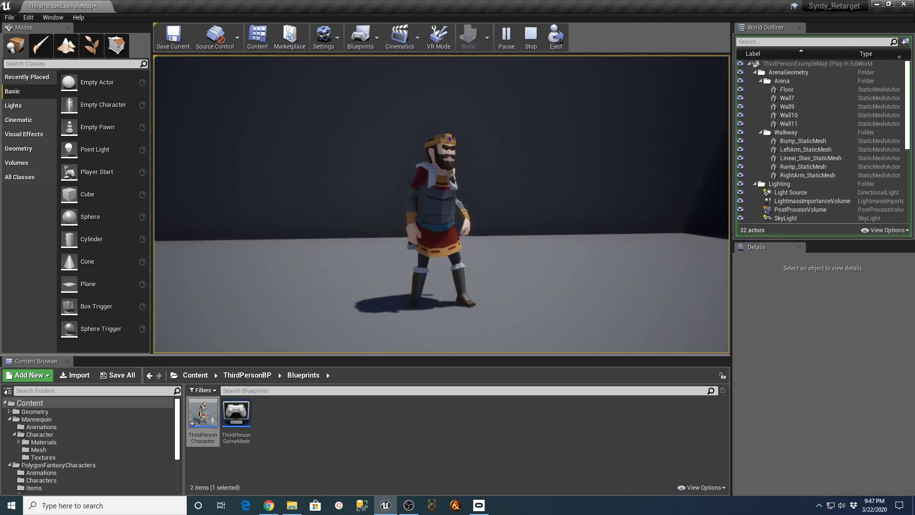
pyautogui.press('space')
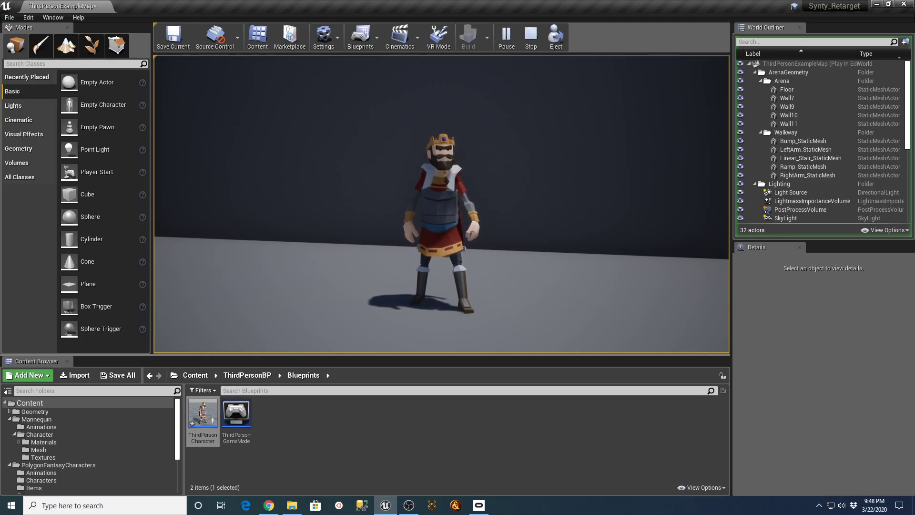
pyautogui.press('Escape')
# Step: Set the Anim Class of the ThirdPersonCharacter's Mesh back to Synty_Anim_BP, compile and save the blueprint, and close it
pyautogui.doubleClick(203, 415)
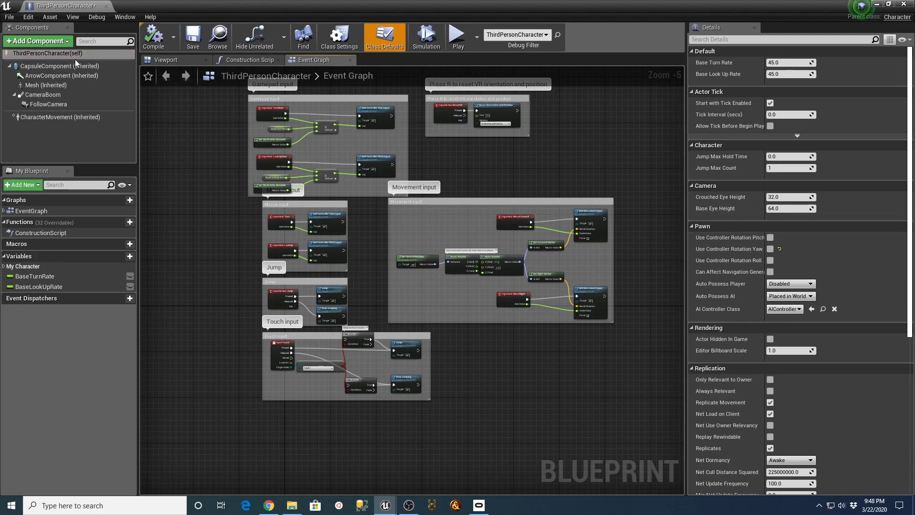
pyautogui.click(170, 62)
pyautogui.click(46, 85)
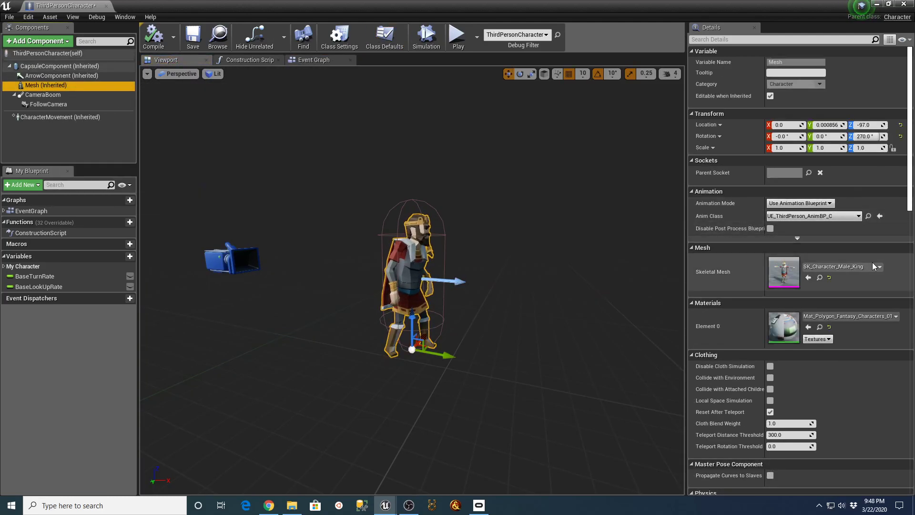
pyautogui.click(857, 217)
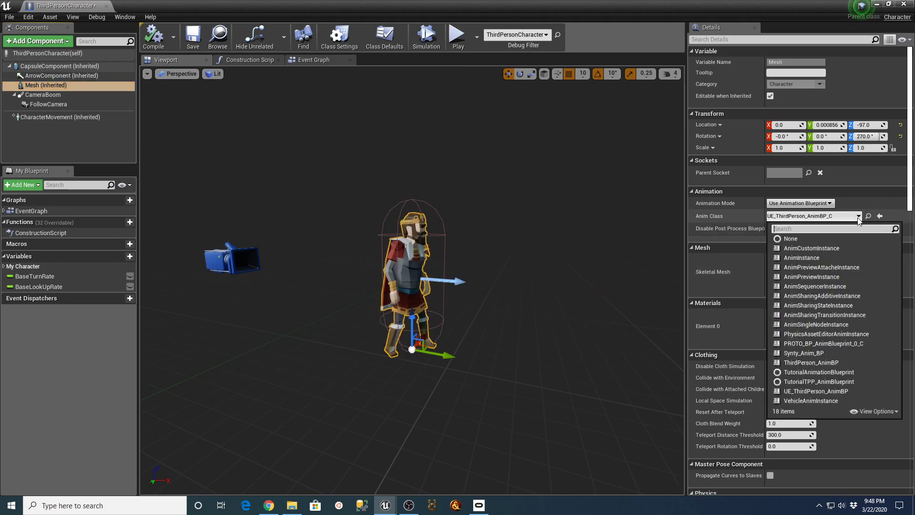
pyautogui.click(785, 353)
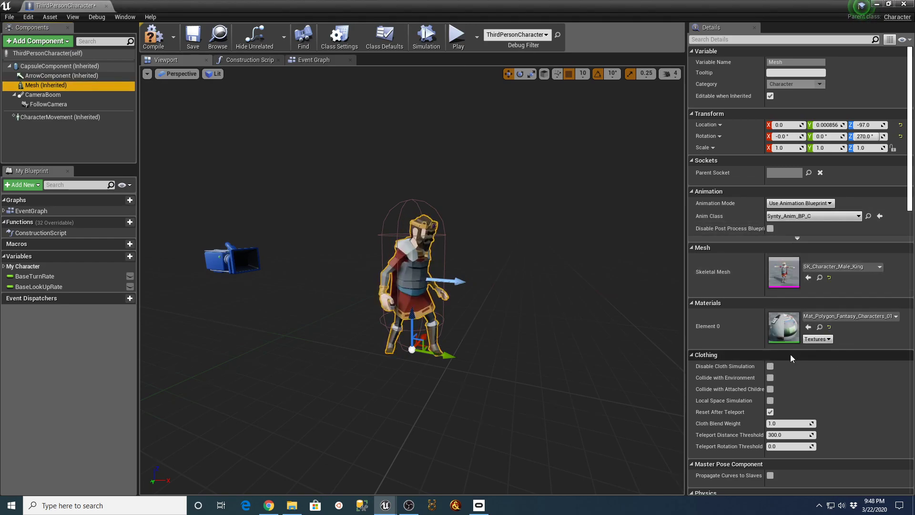
pyautogui.click(149, 41)
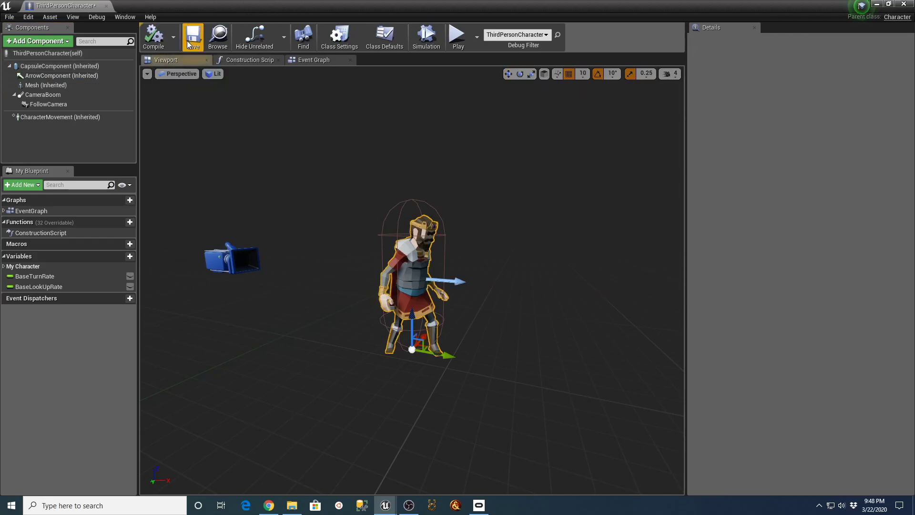
pyautogui.click(106, 5)
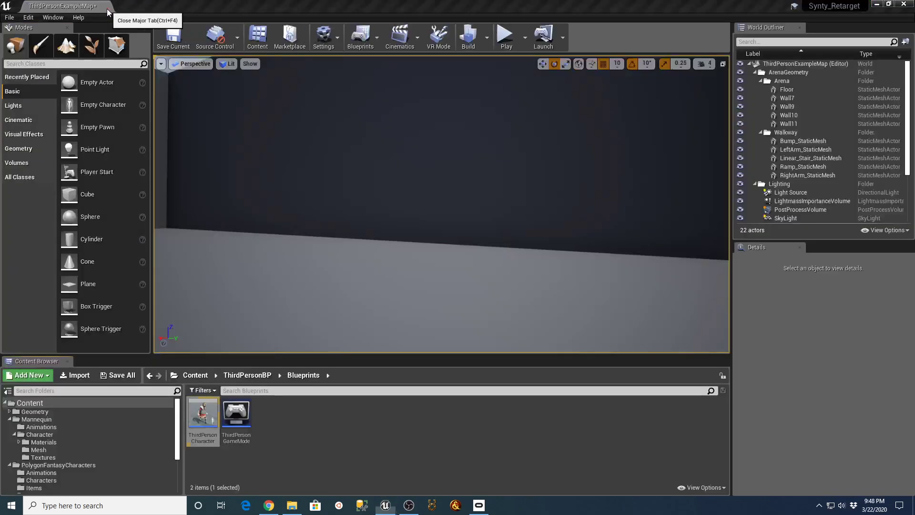
# Step: Play the level again to compare the king's movement and jump under Synty_Anim_BP, and end the session
pyautogui.click(507, 39)
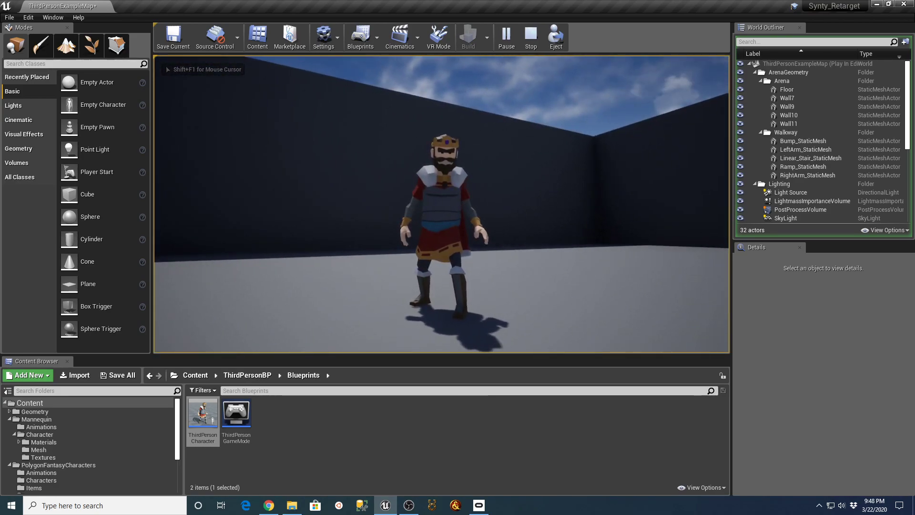
pyautogui.press('w')
pyautogui.press('space')
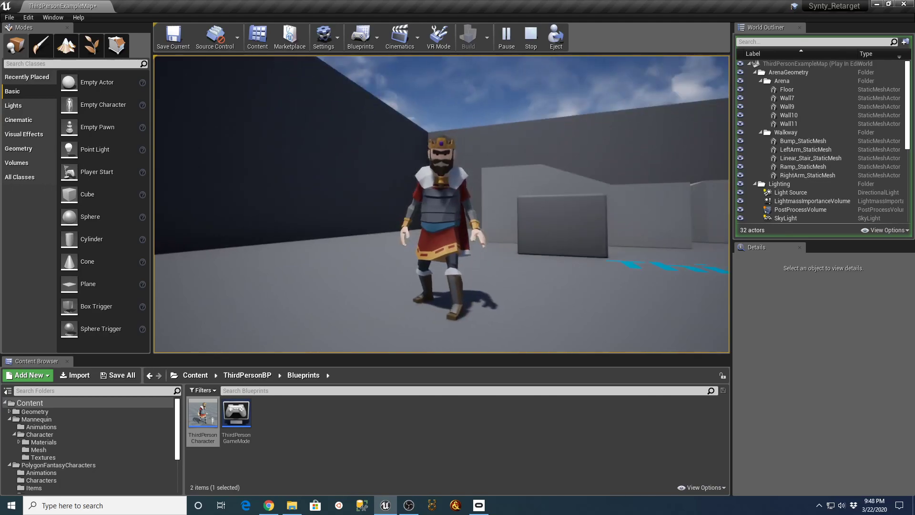
pyautogui.press('Escape')
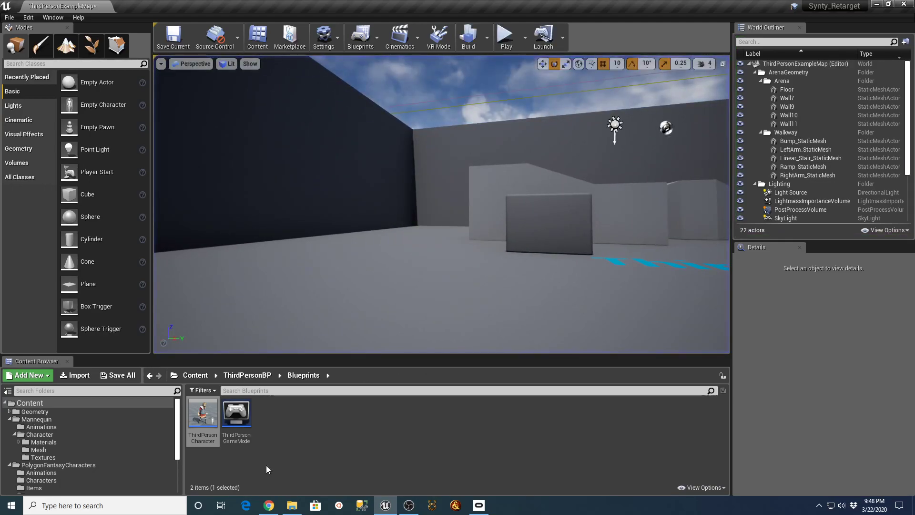
# Step: Try UE_ThirdPerson_AnimBP as the Anim Class of the ThirdPersonCharacter blueprint's Mesh and inspect the king's idle pose from the front
pyautogui.doubleClick(203, 414)
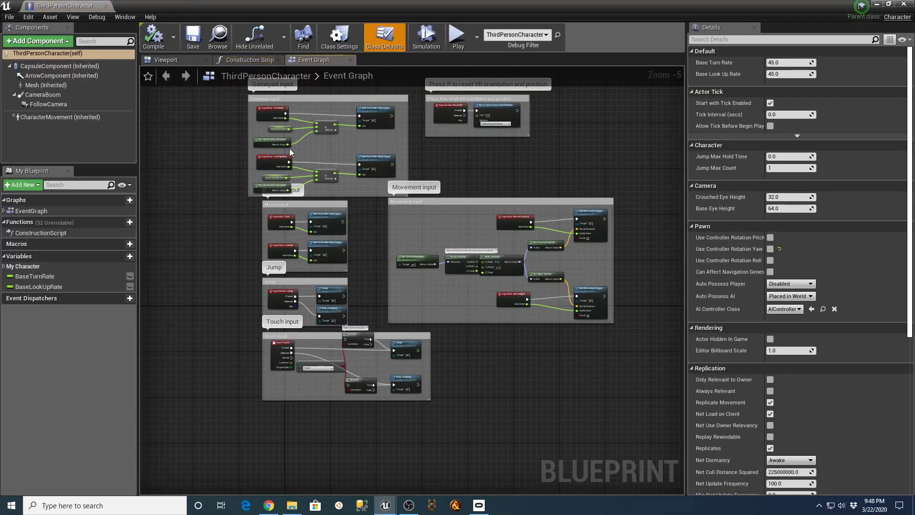
pyautogui.click(167, 59)
pyautogui.click(46, 84)
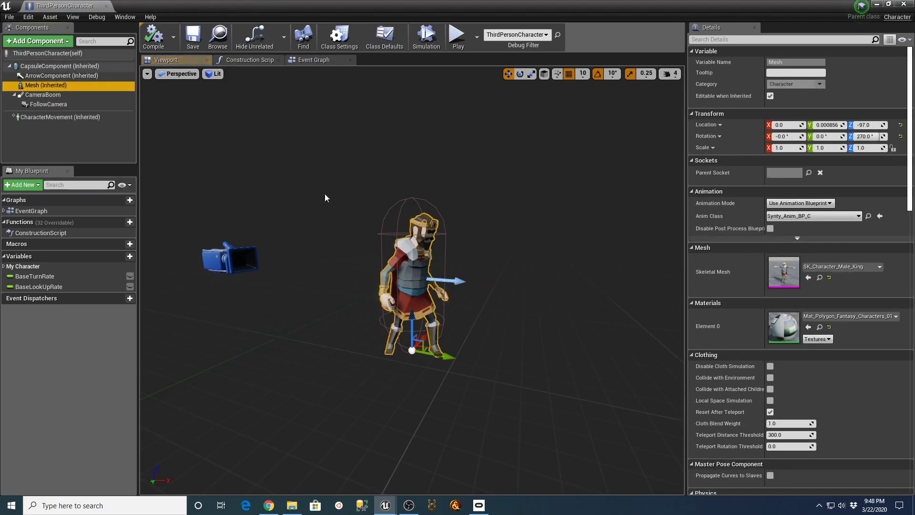
pyautogui.moveTo(544, 302)
pyautogui.mouseDown(button='right')
pyautogui.moveTo(531, 307)
pyautogui.moveTo(547, 304)
pyautogui.mouseUp(button='right')
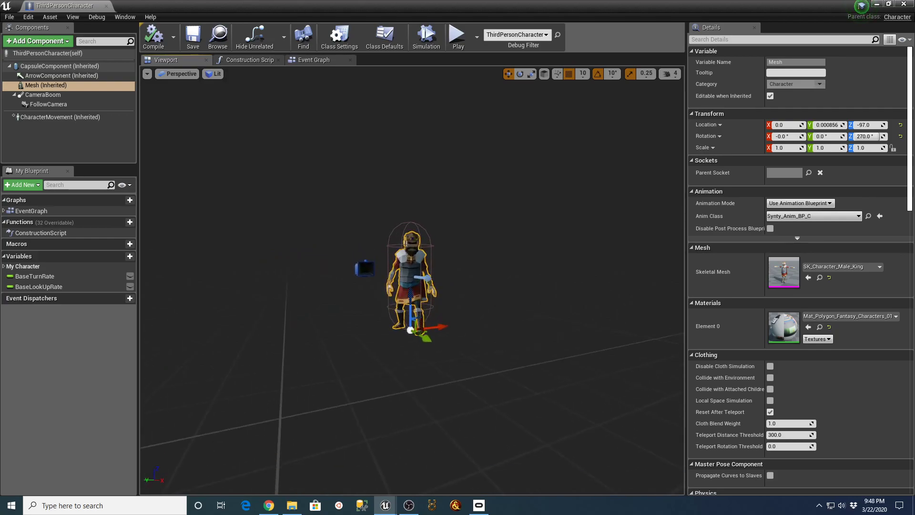
pyautogui.scroll(3, 547, 303)
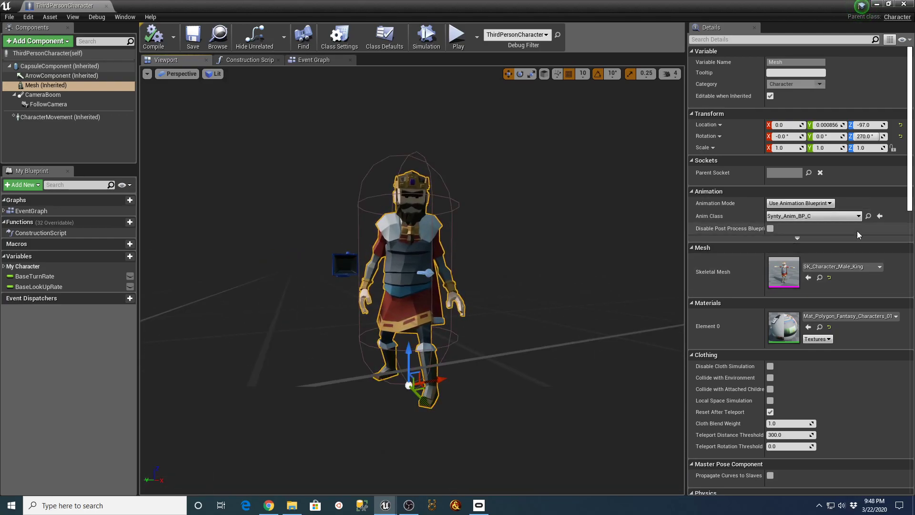
pyautogui.click(858, 217)
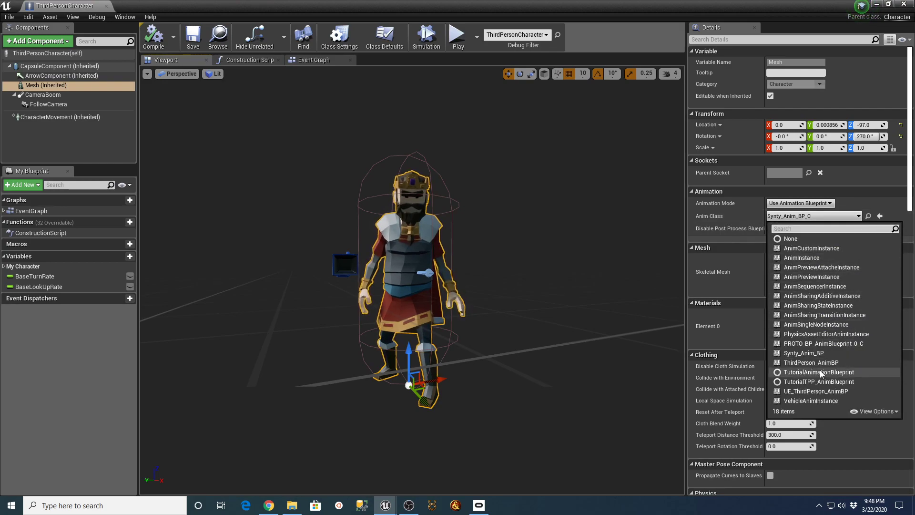
pyautogui.click(810, 390)
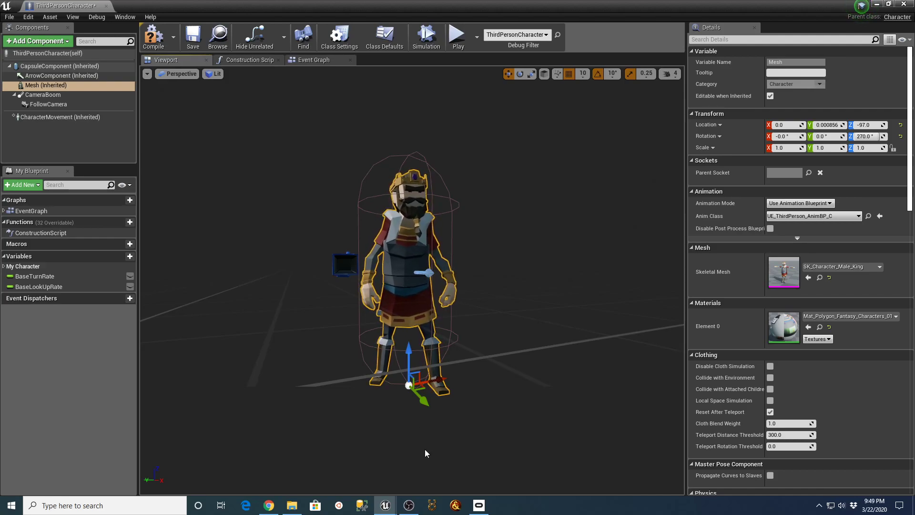
pyautogui.keyDown('alt'); pyautogui.moveTo(423, 450); pyautogui.dragTo(715, 453); pyautogui.keyUp('alt')
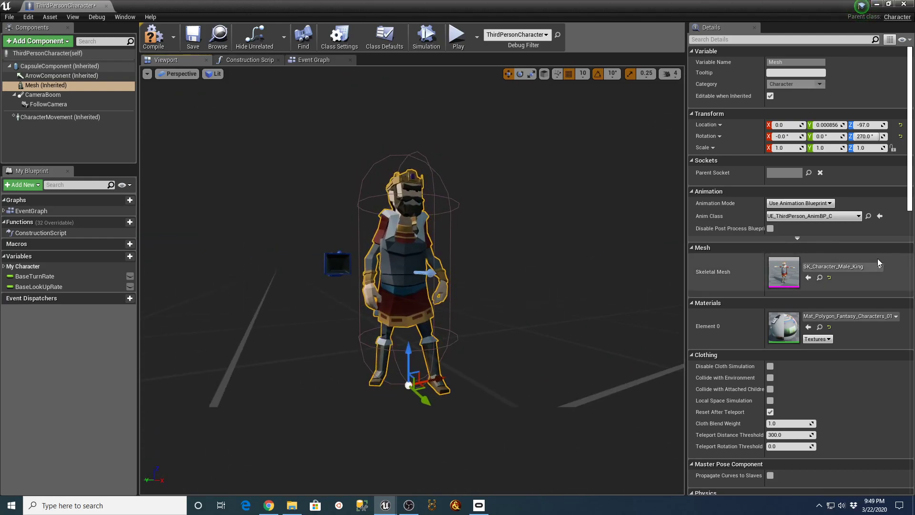
# Step: Set the Mesh's Anim Class back to Synty_Anim_BP, inspect the king's pose up close, then compile, save and close the blueprint
pyautogui.click(860, 216)
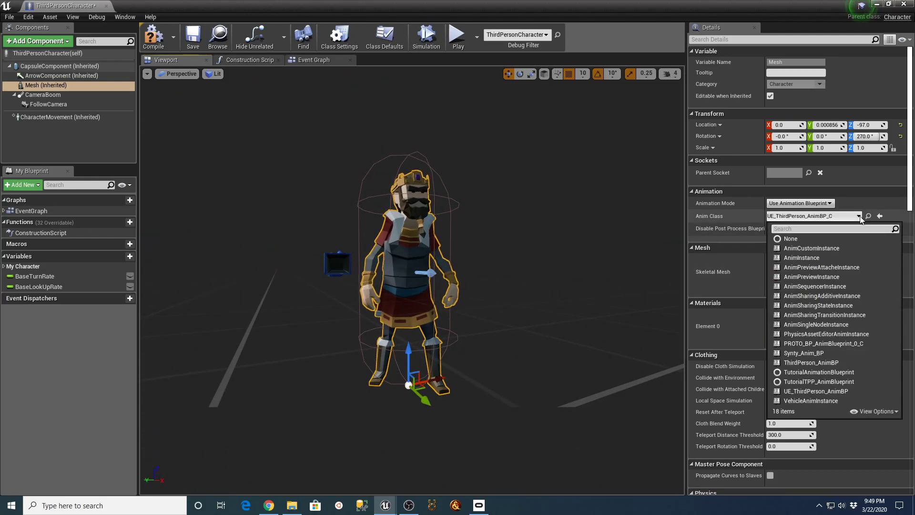
pyautogui.click(805, 357)
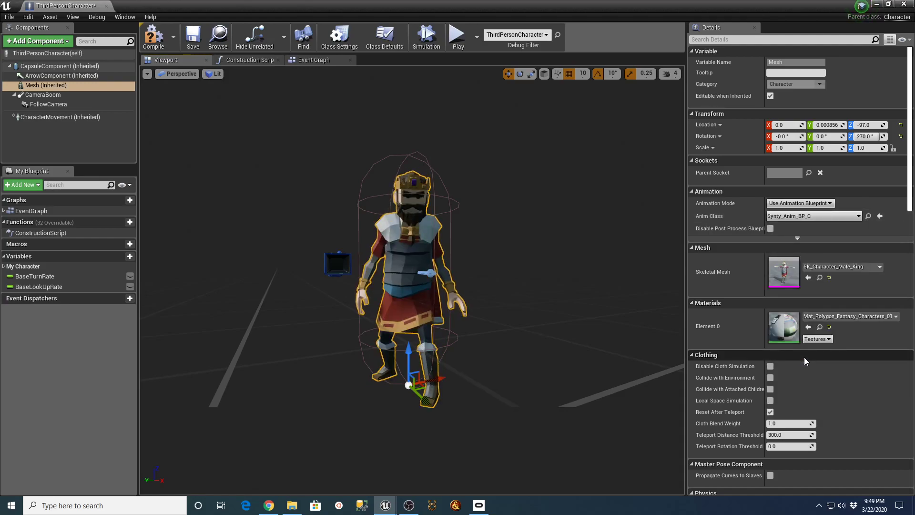
pyautogui.click(554, 341)
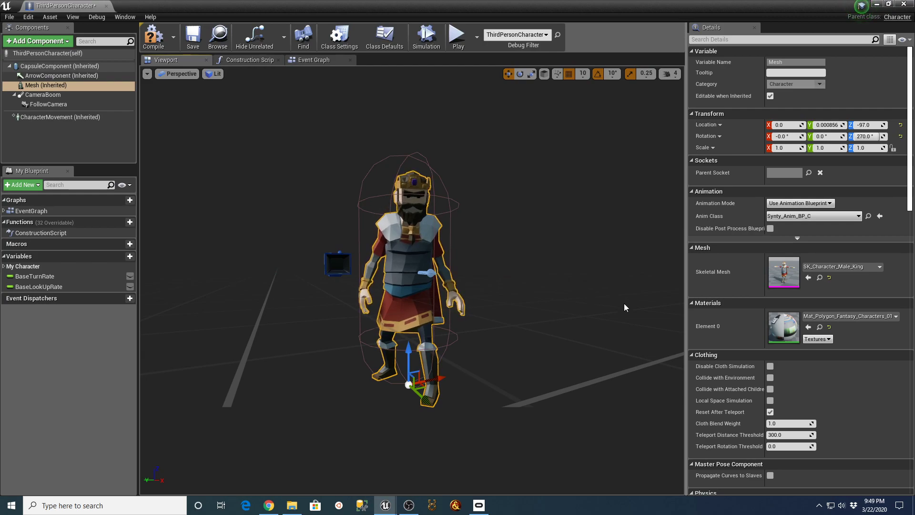
pyautogui.scroll(2, 527, 336)
pyautogui.scroll(-1, 527, 335)
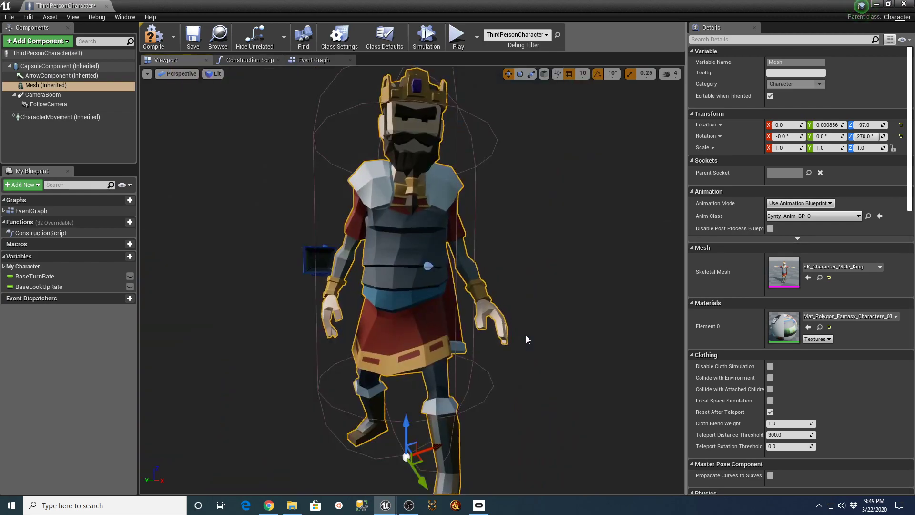
pyautogui.scroll(-1, 526, 335)
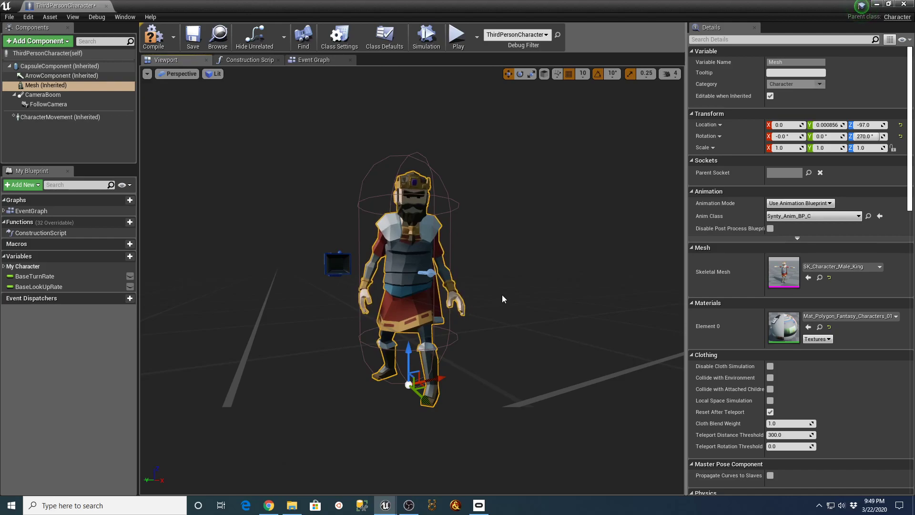
pyautogui.click(158, 33)
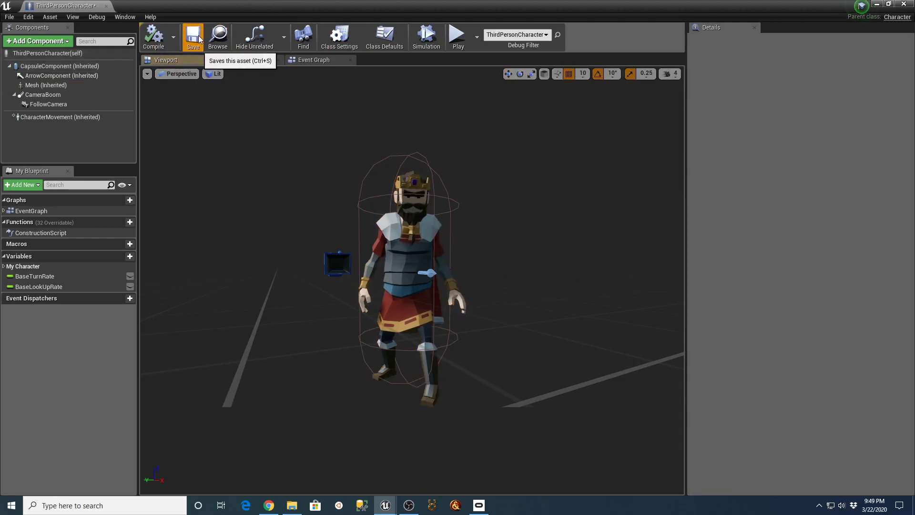
pyautogui.click(192, 38)
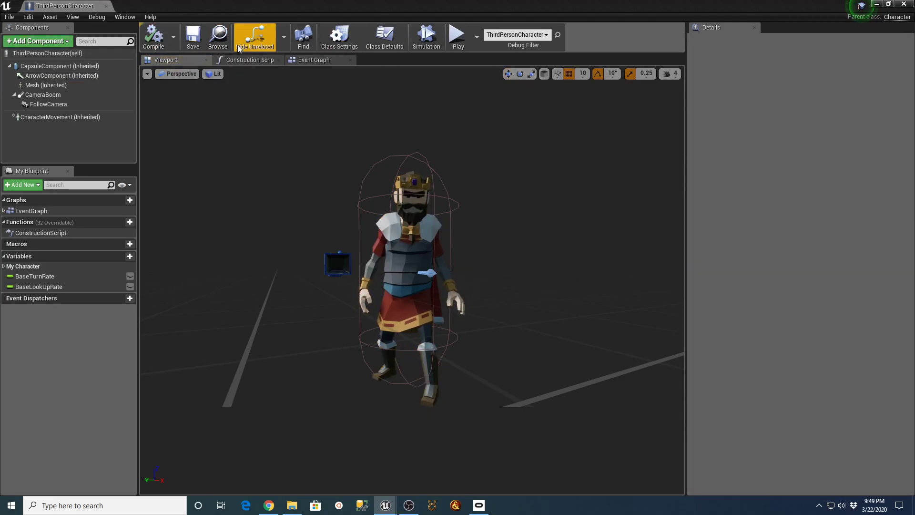
pyautogui.click(107, 6)
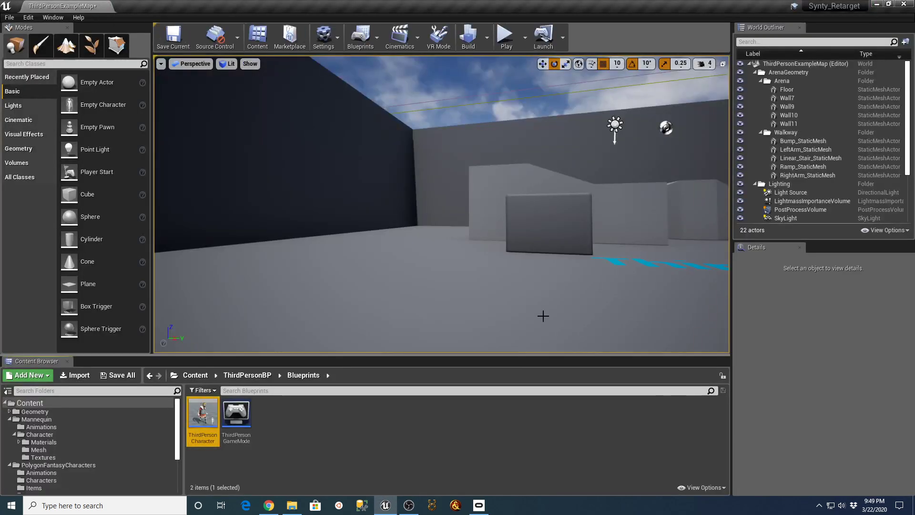
# Step: Play the level, run the king around the arena with several jumps to check the jump height, and end the session
pyautogui.click(506, 35)
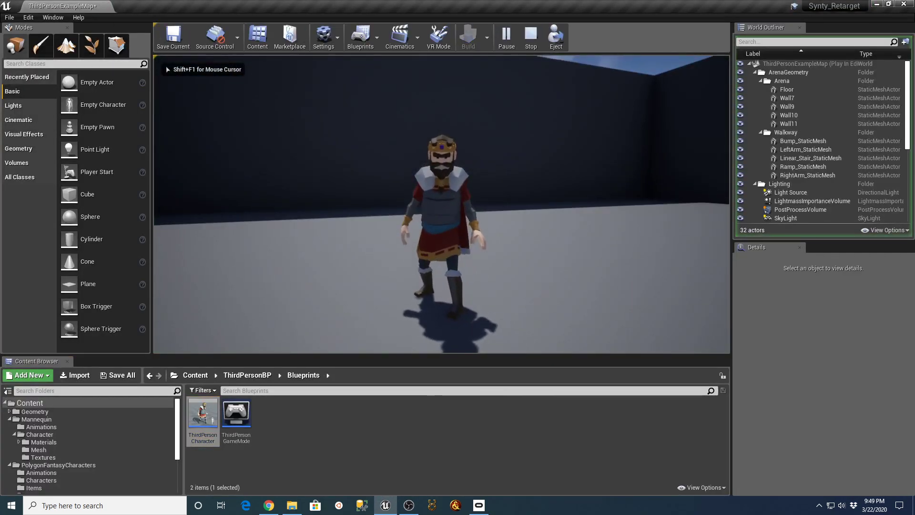
pyautogui.press('w')
pyautogui.press('w')
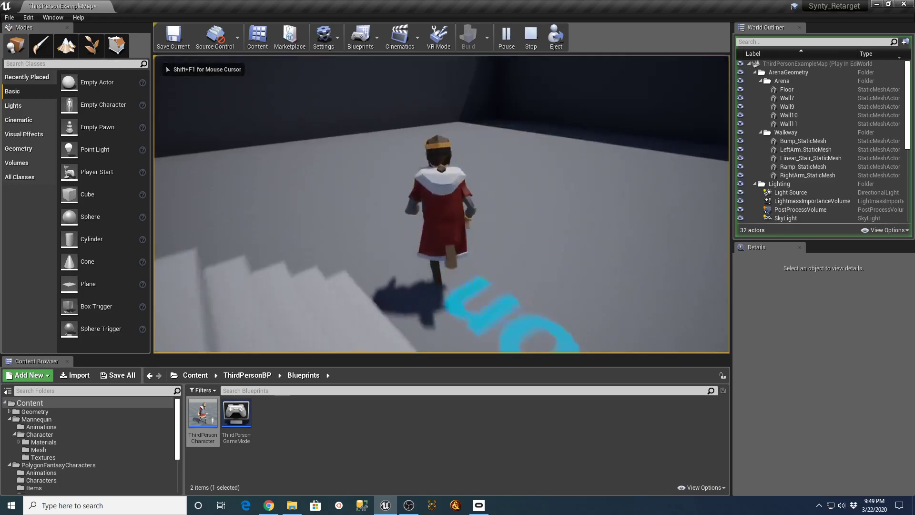
pyautogui.press('w')
pyautogui.press('space')
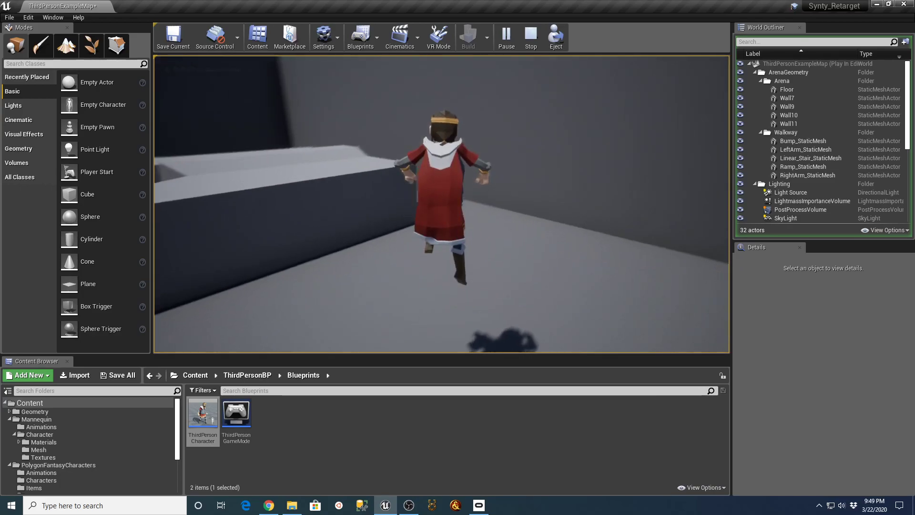
pyautogui.press('w')
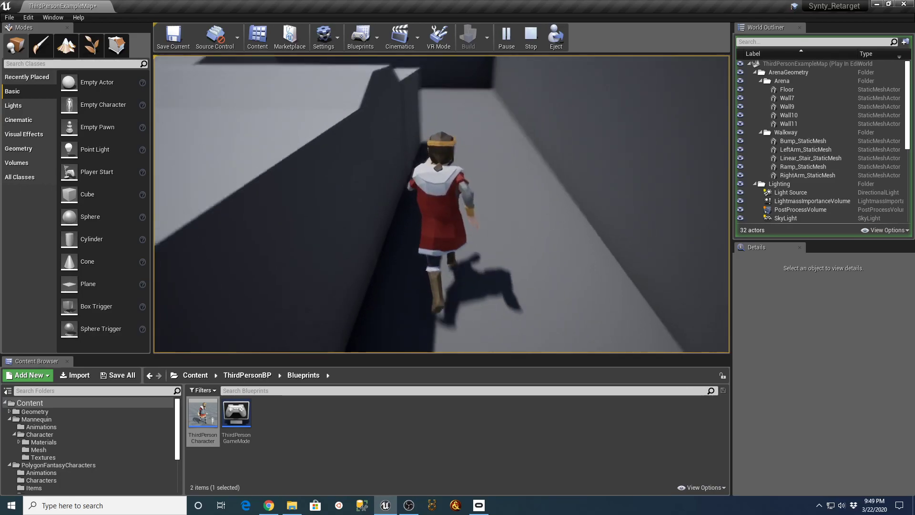
pyautogui.press('w')
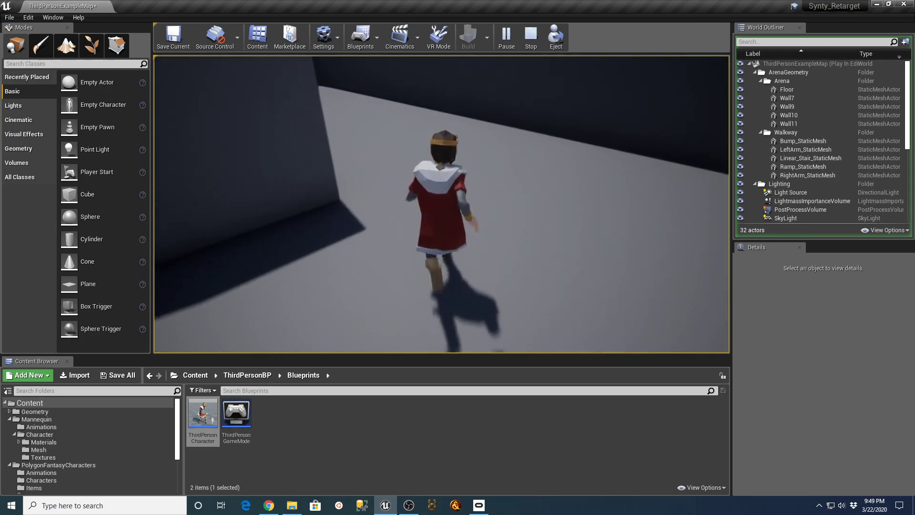
pyautogui.press('w')
pyautogui.press('space')
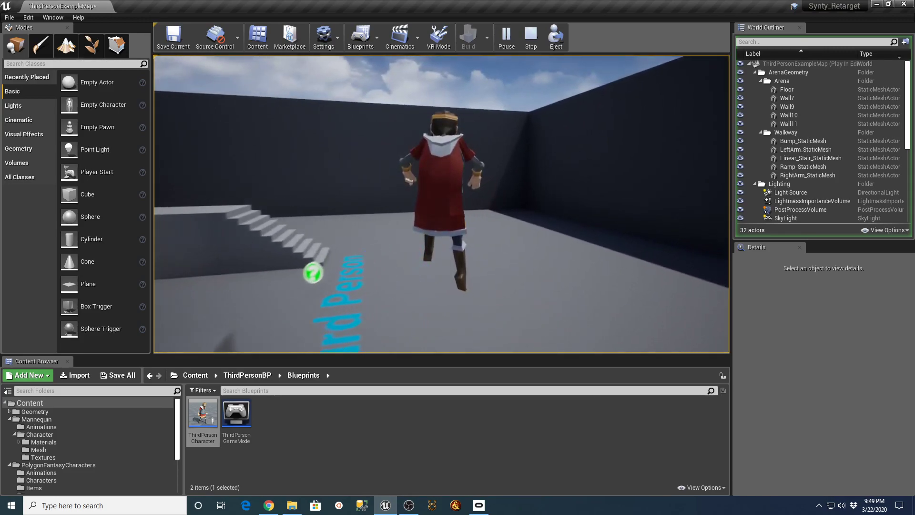
pyautogui.press('space')
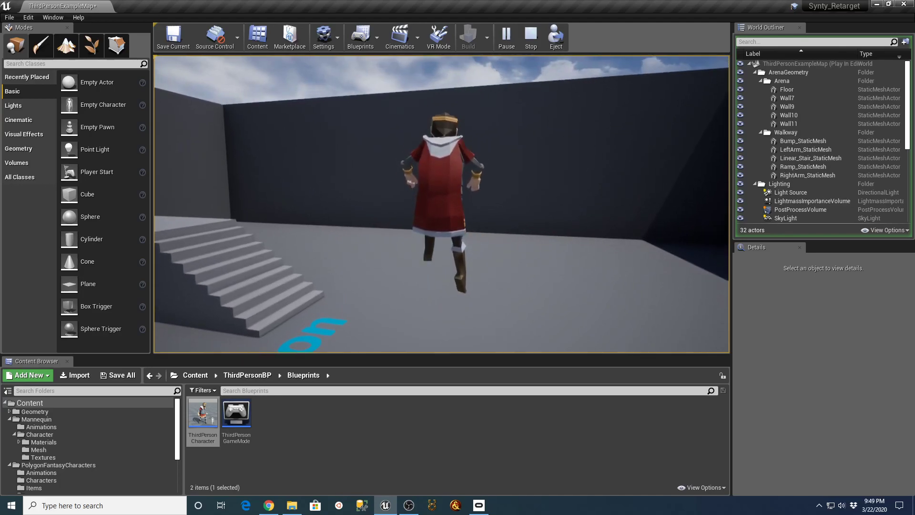
pyautogui.press('space')
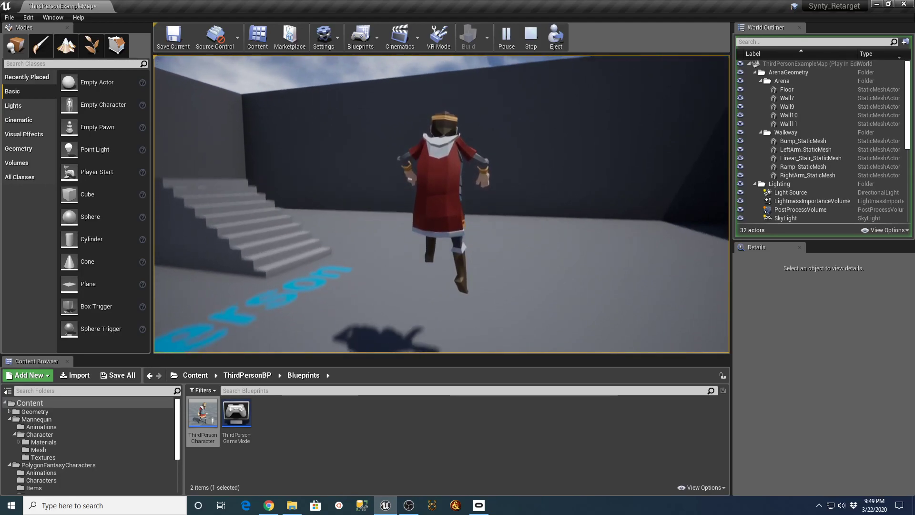
pyautogui.press('Escape')
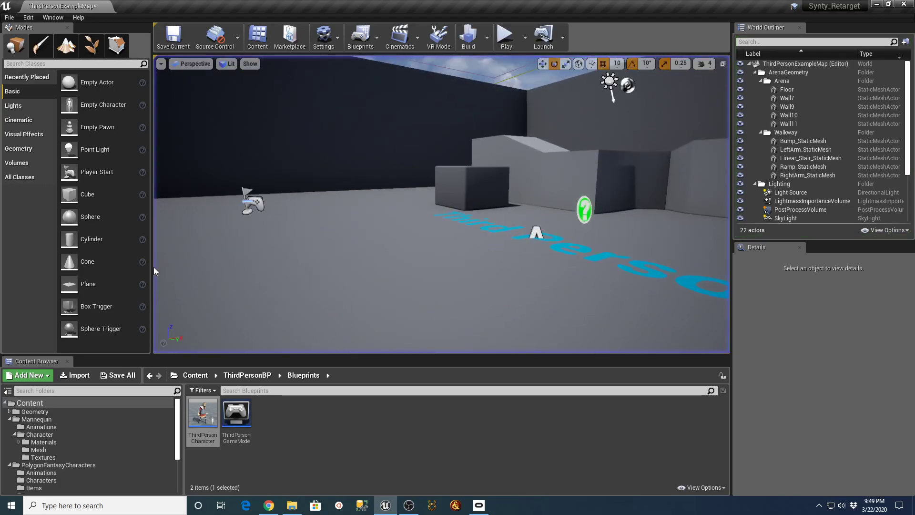
# Step: Set the Jump Z Velocity of the ThirdPersonCharacter's CharacterMovement component to 400, compile the blueprint and close it
pyautogui.doubleClick(204, 415)
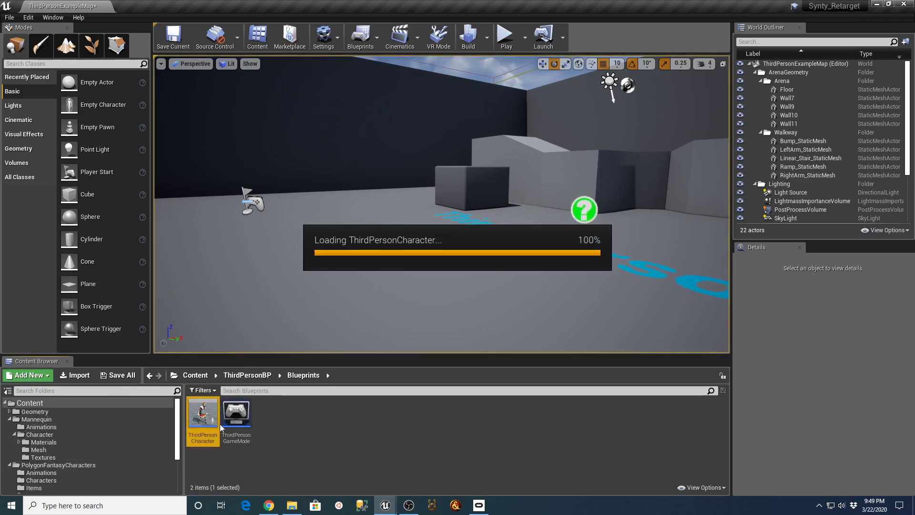
pyautogui.click(51, 118)
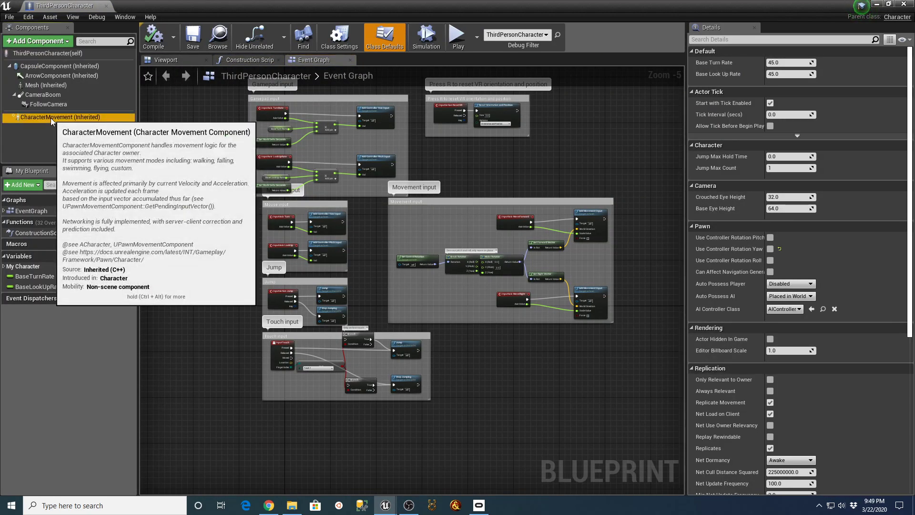
pyautogui.moveTo(911, 158); pyautogui.dragTo(910, 215)
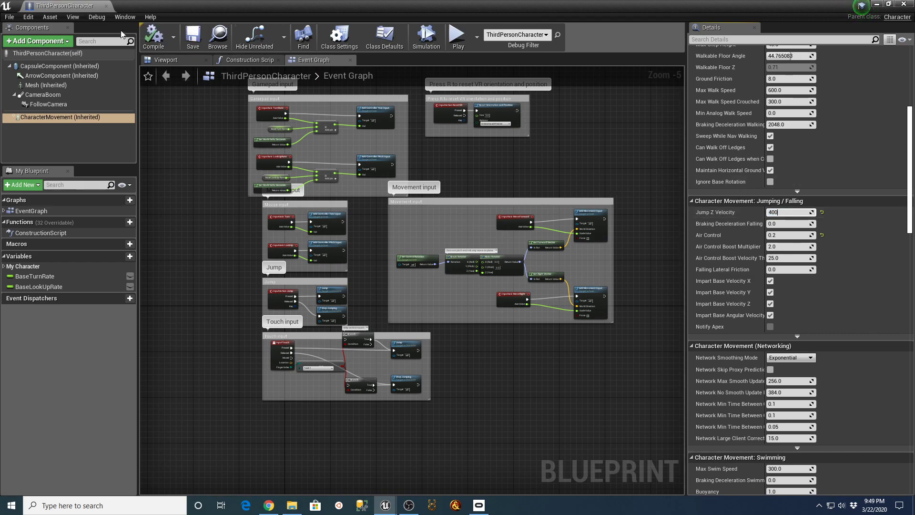
pyautogui.click(152, 38)
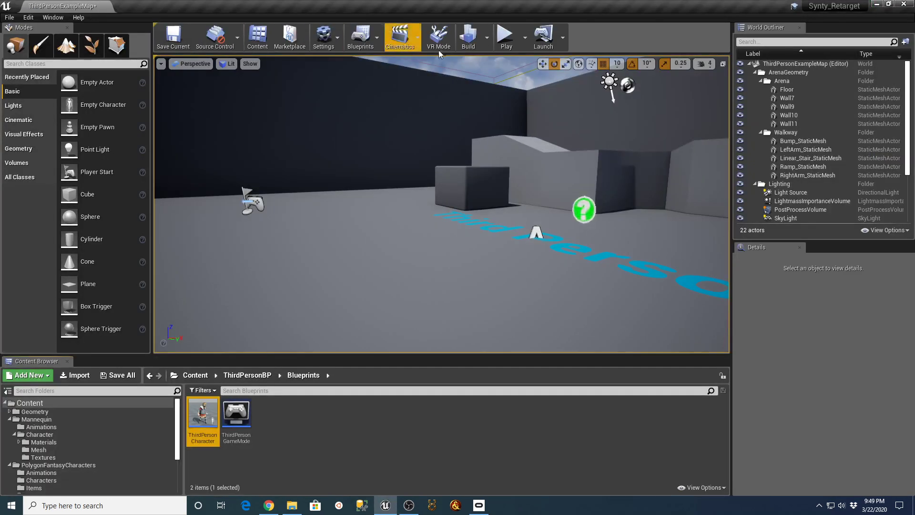
# Step: Play the level to test the king's running and jumping with the 400 jump velocity, and end the session
pyautogui.click(507, 36)
pyautogui.press('w')
pyautogui.press('space')
pyautogui.press('space')
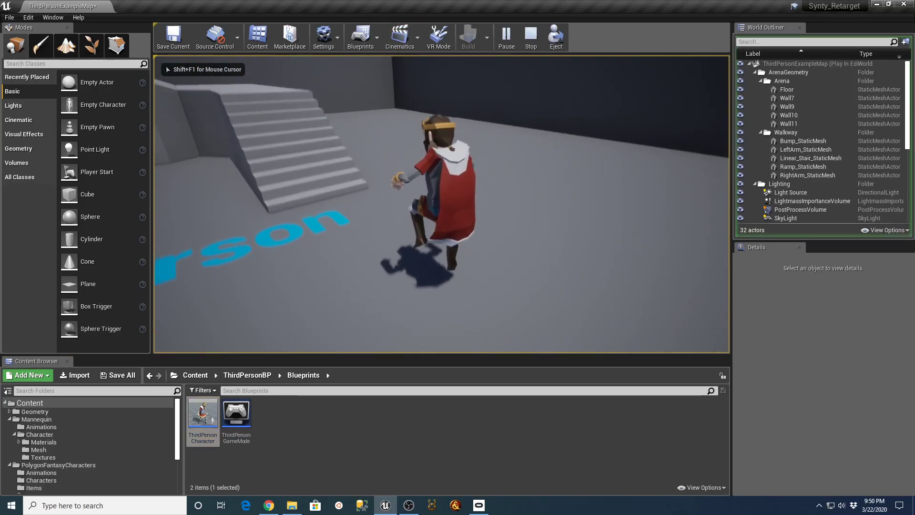
pyautogui.press('w')
pyautogui.press('space')
pyautogui.press('w')
pyautogui.press('space')
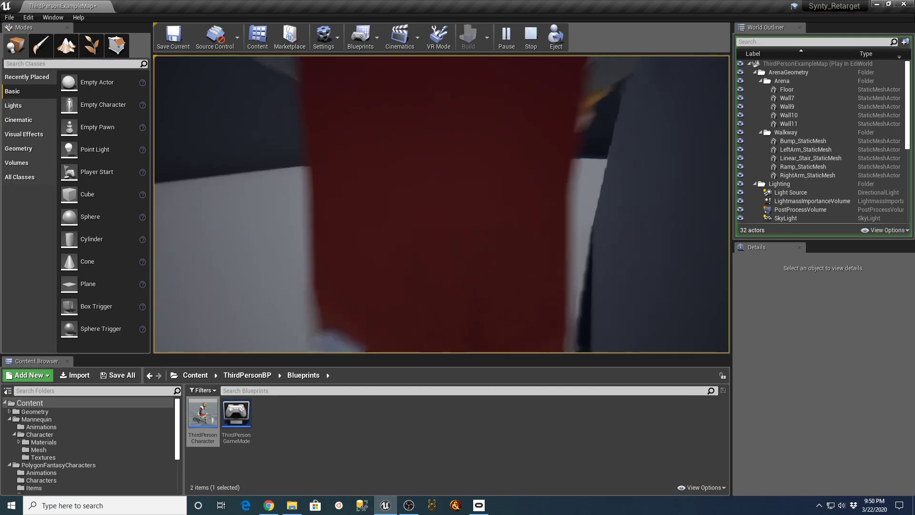
pyautogui.press('Escape')
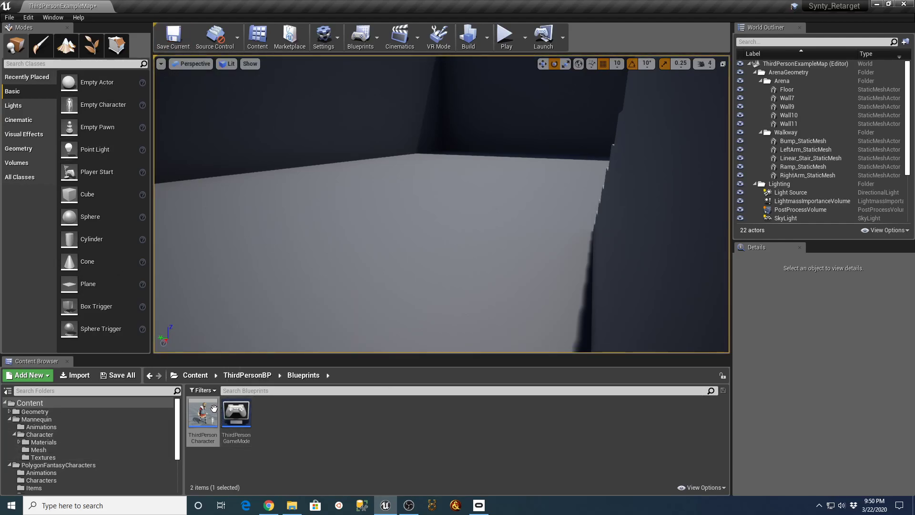
# Step: Set the Jump Z Velocity of the ThirdPersonCharacter's CharacterMovement component to 300, then compile and save the blueprint
pyautogui.doubleClick(203, 414)
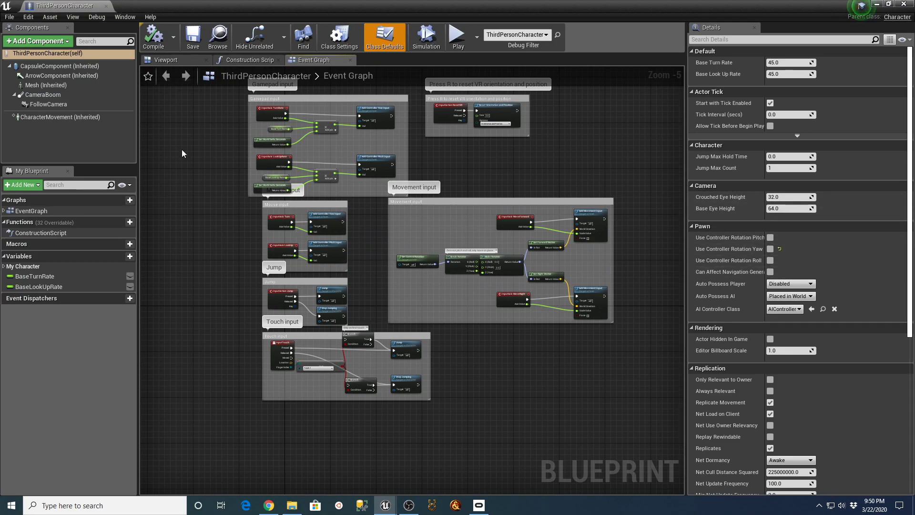
pyautogui.click(64, 119)
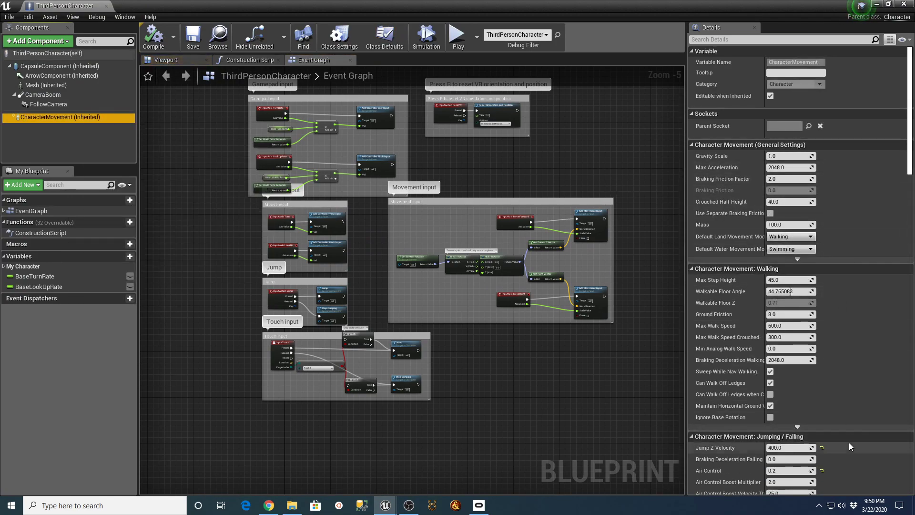
pyautogui.scroll(-3, 810, 400)
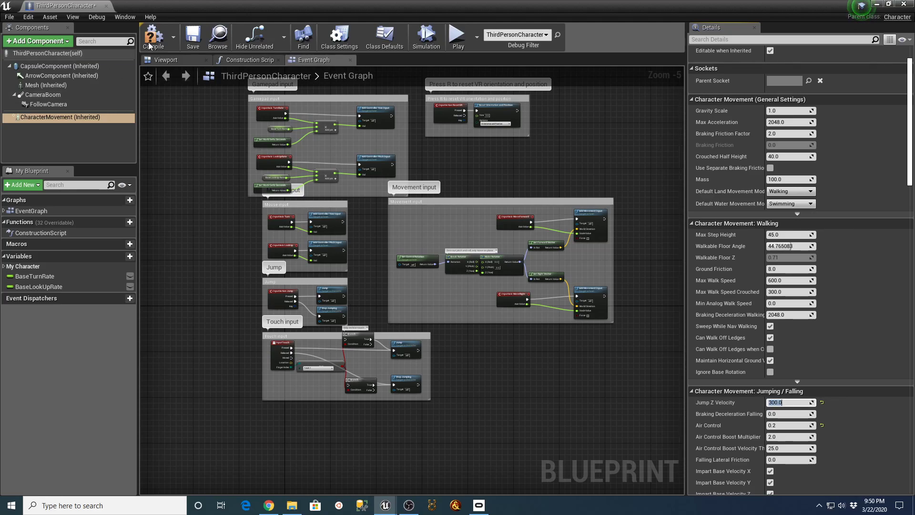
pyautogui.click(193, 41)
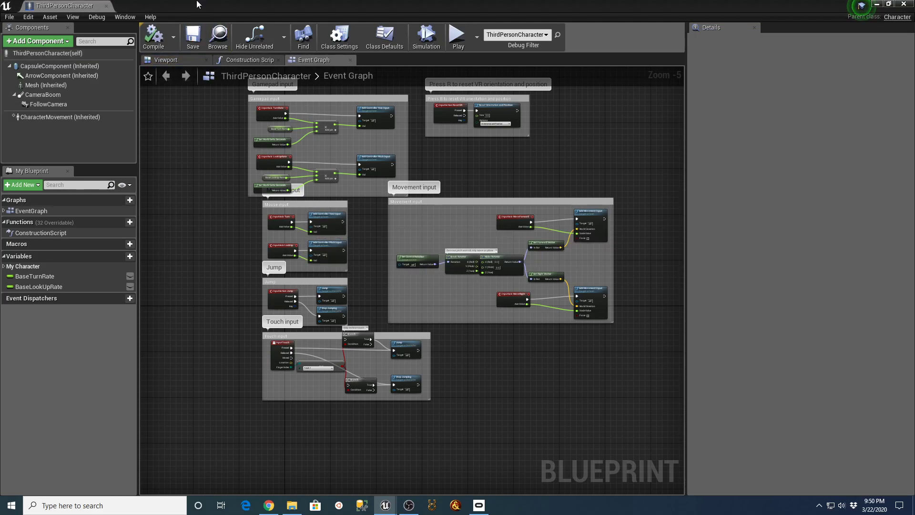
# Step: Close the character blueprint and play the level, running and jumping the king across the arena, blocks and stairs with the 300 jump velocity
pyautogui.click(106, 5)
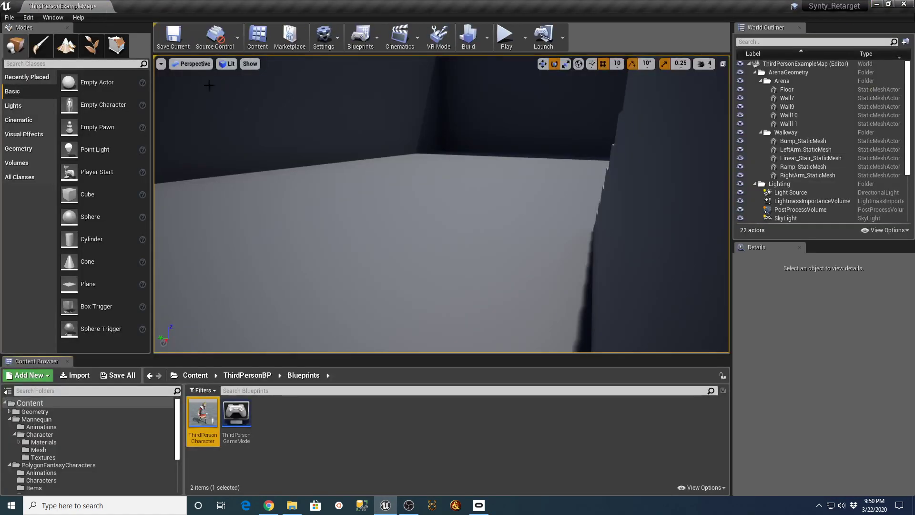
pyautogui.click(516, 47)
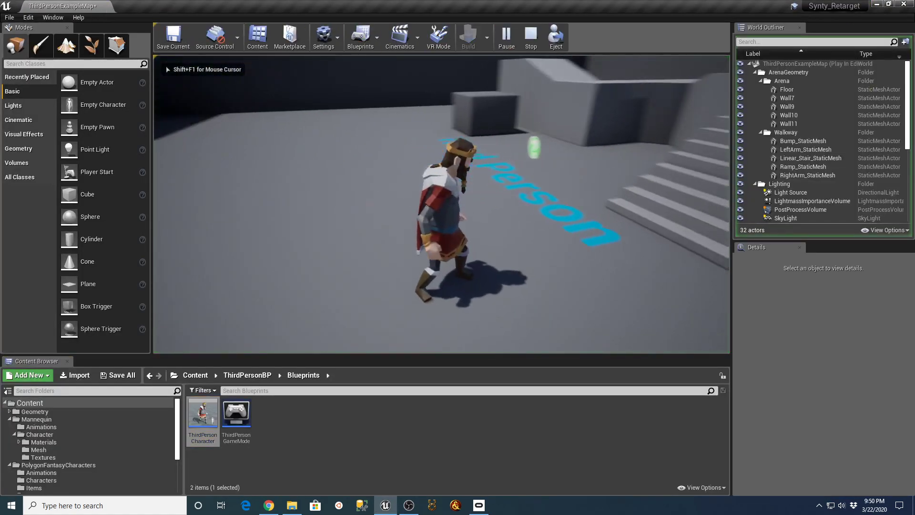
pyautogui.press('w')
pyautogui.press('space')
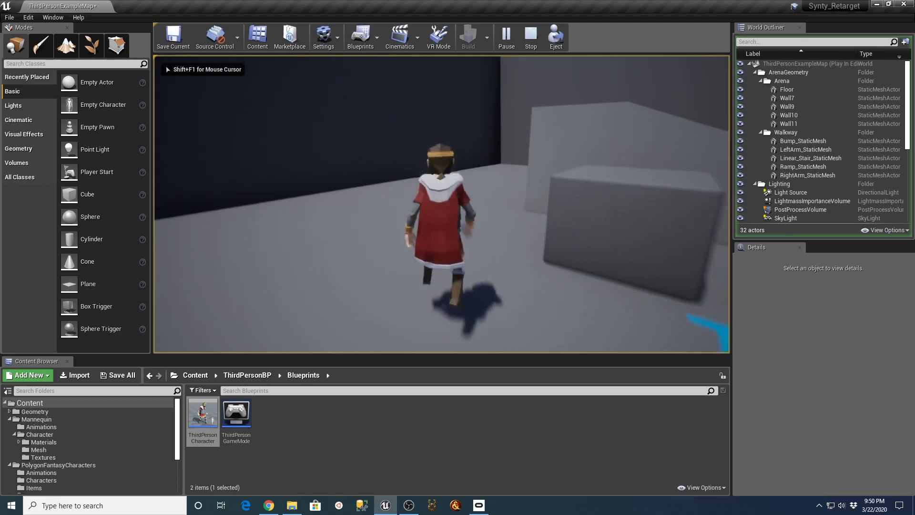
pyautogui.press('space')
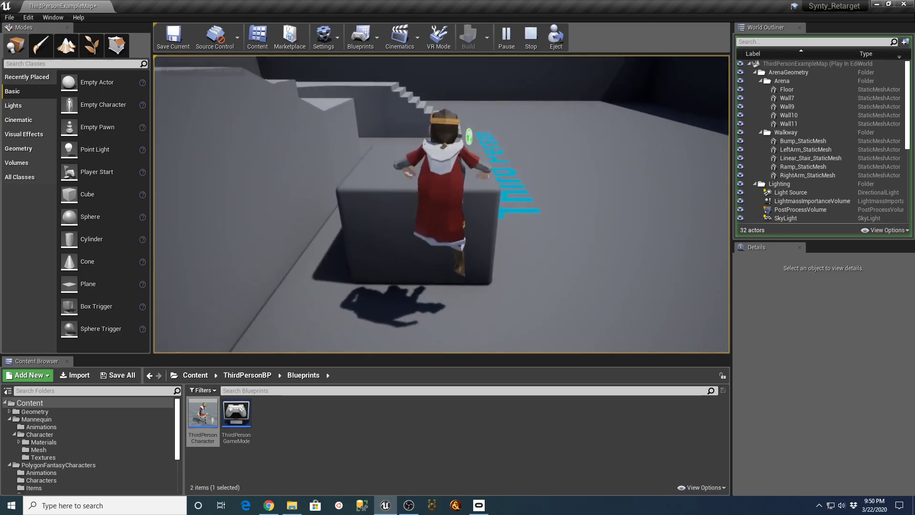
pyautogui.press('w')
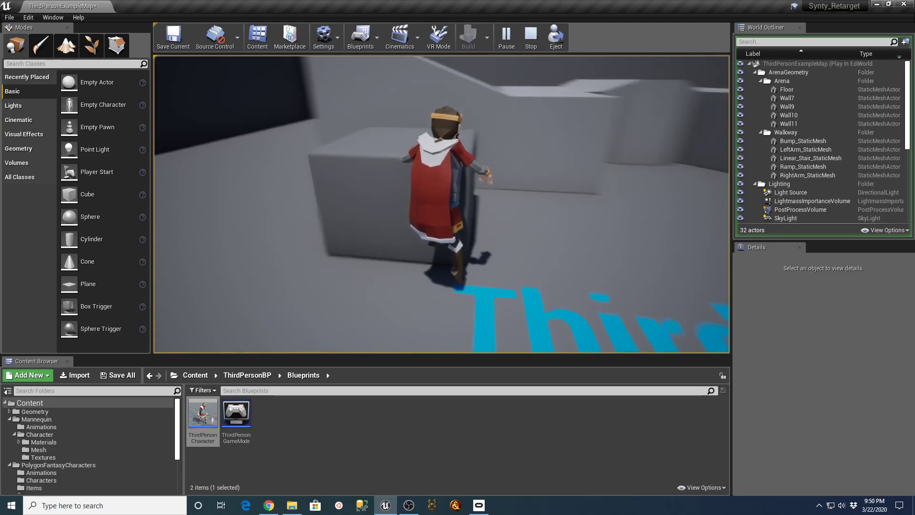
pyautogui.press('w')
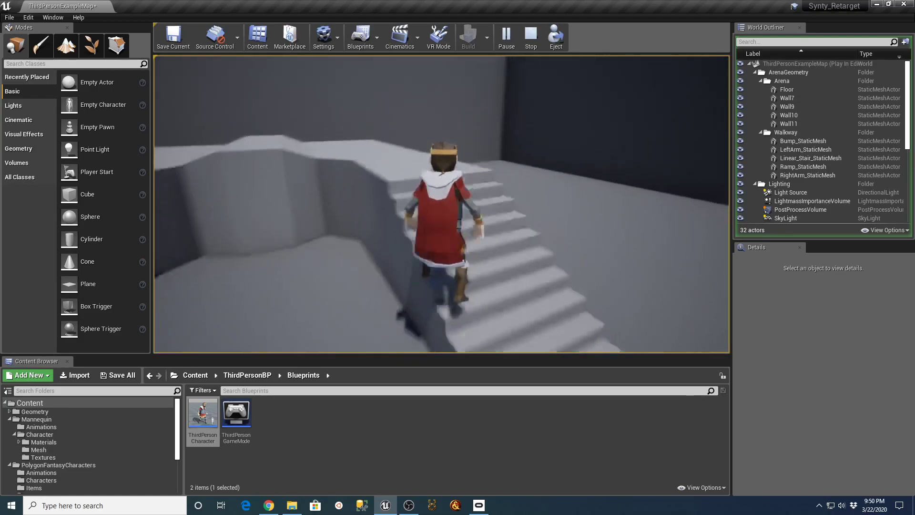
pyautogui.press('w')
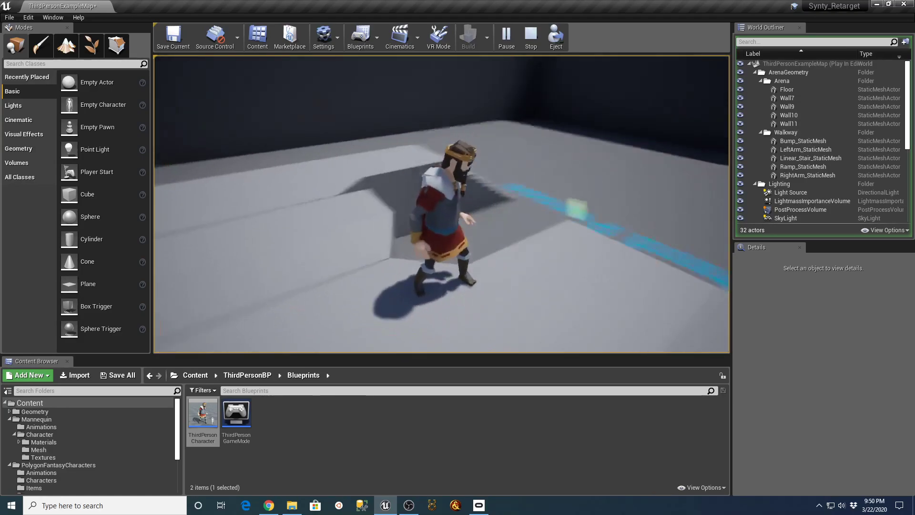
pyautogui.press('w')
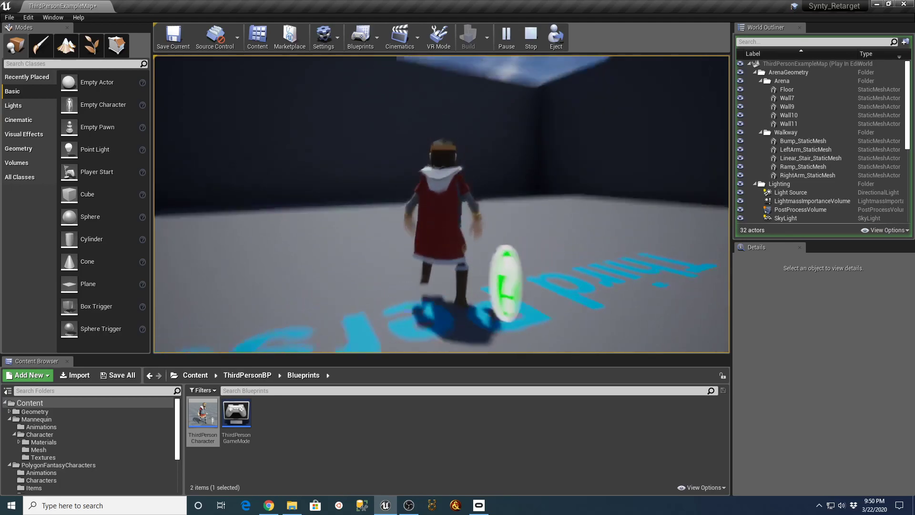
pyautogui.press('w')
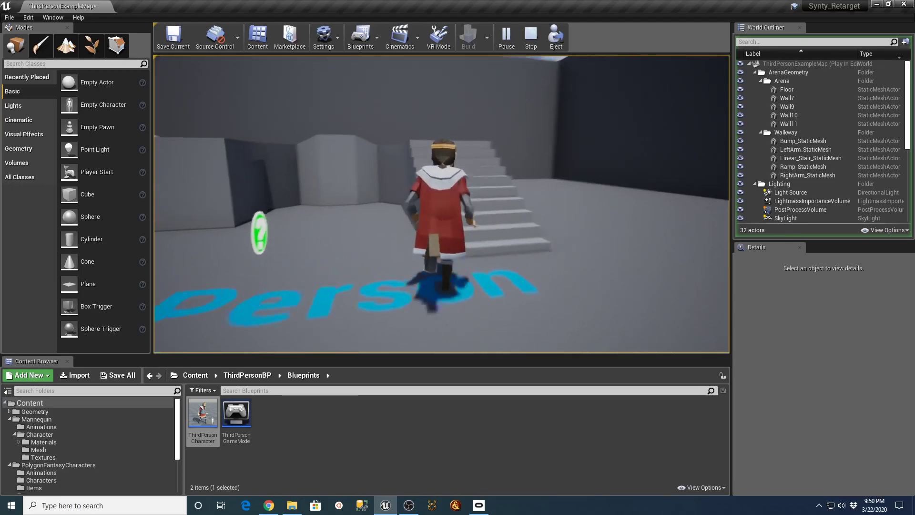
pyautogui.press('w')
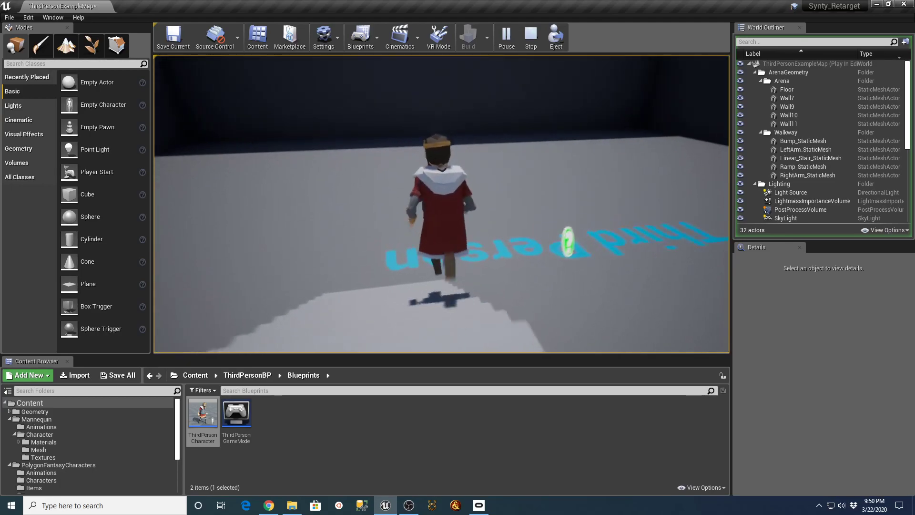
pyautogui.press('w')
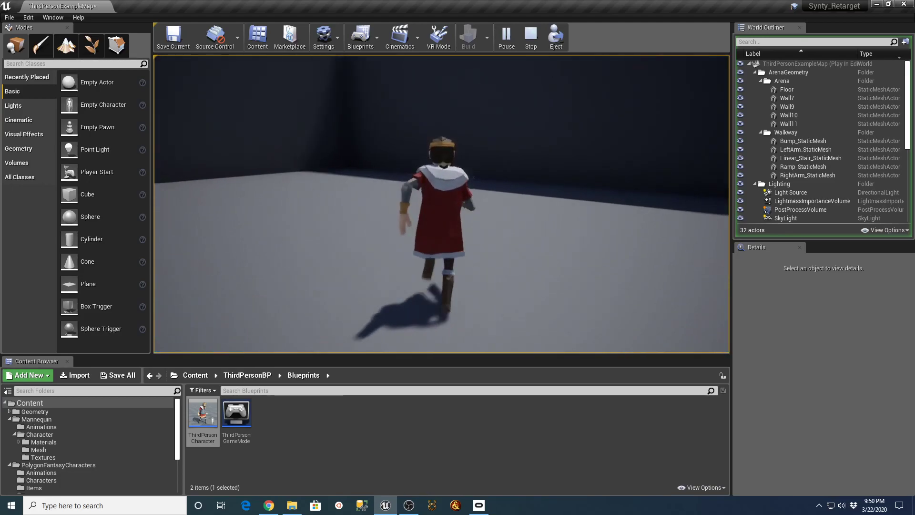
pyautogui.press('w')
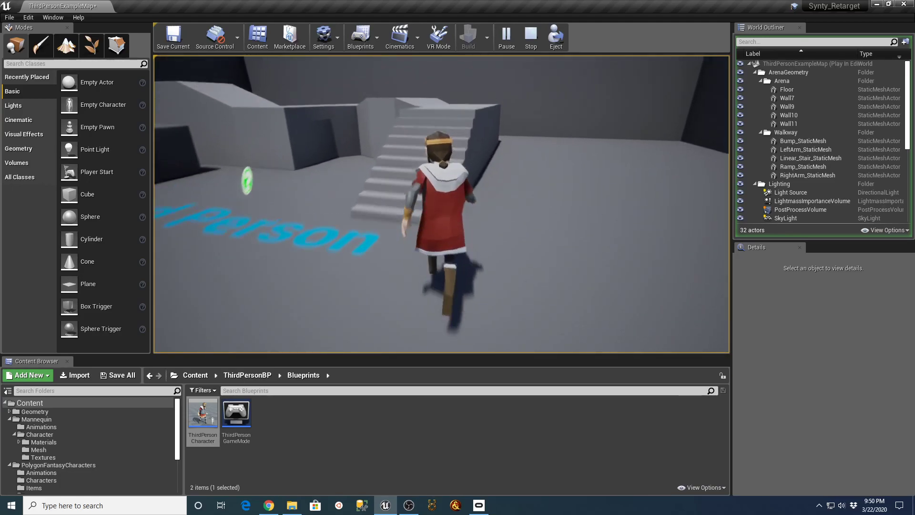
pyautogui.press('w')
pyautogui.press('space')
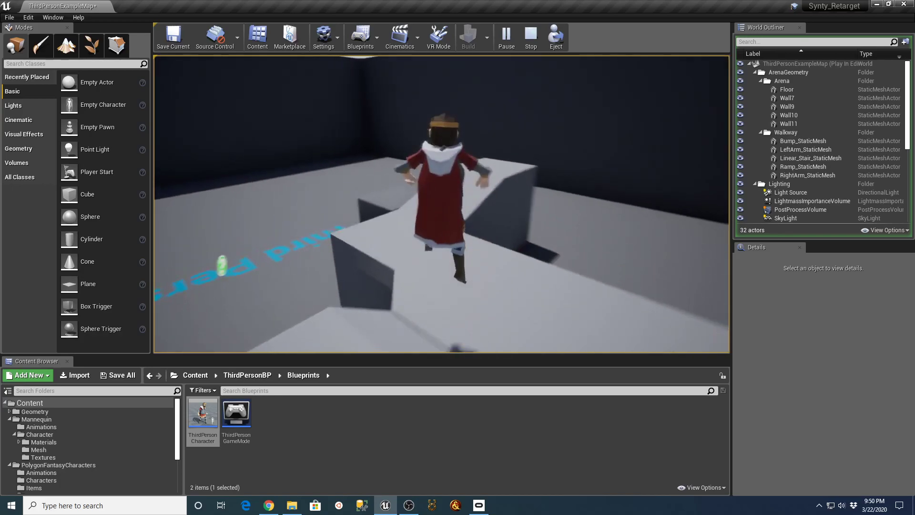
pyautogui.press('w')
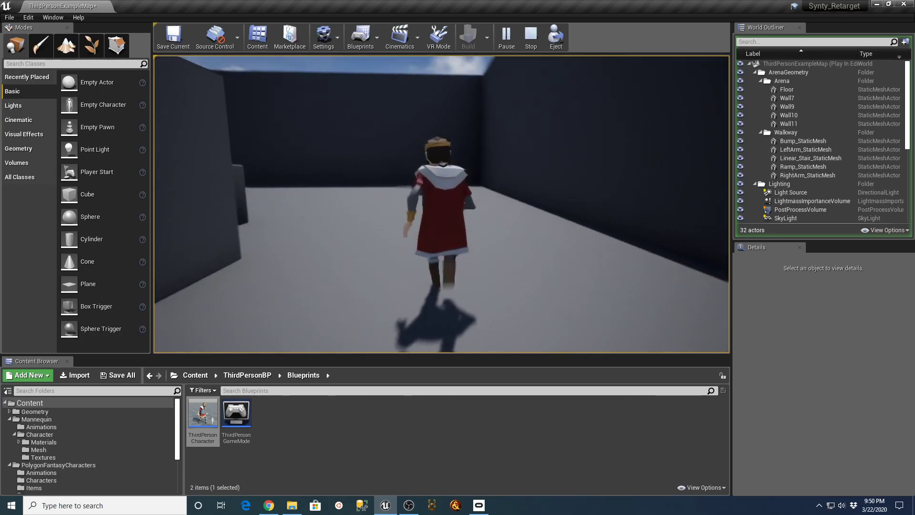
pyautogui.press('w')
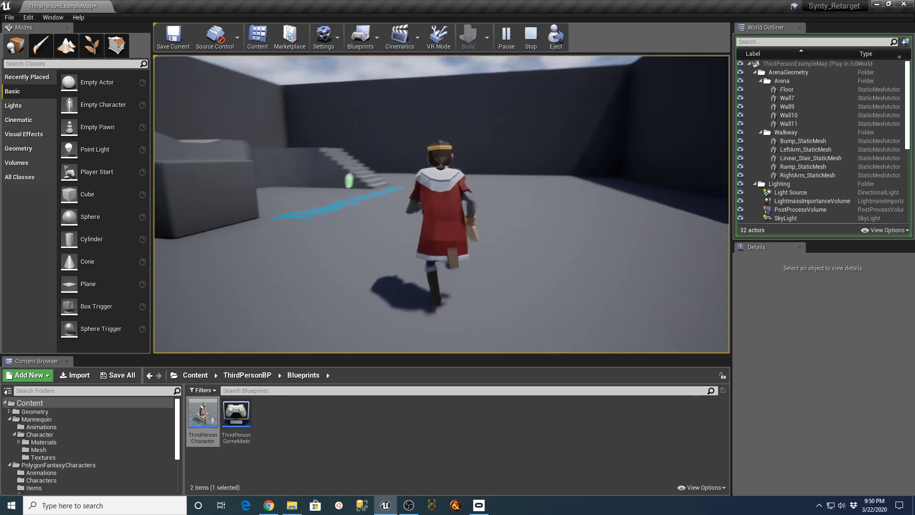
# Step: Turn the king to face the camera, check his idle pose and jumps in place, and end the play session
pyautogui.press('s')
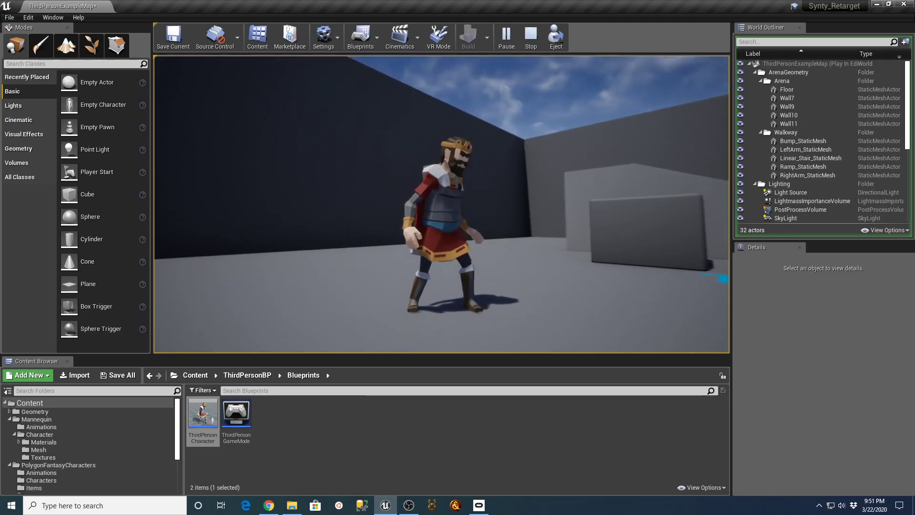
pyautogui.press('space')
pyautogui.press('space')
pyautogui.press('space')
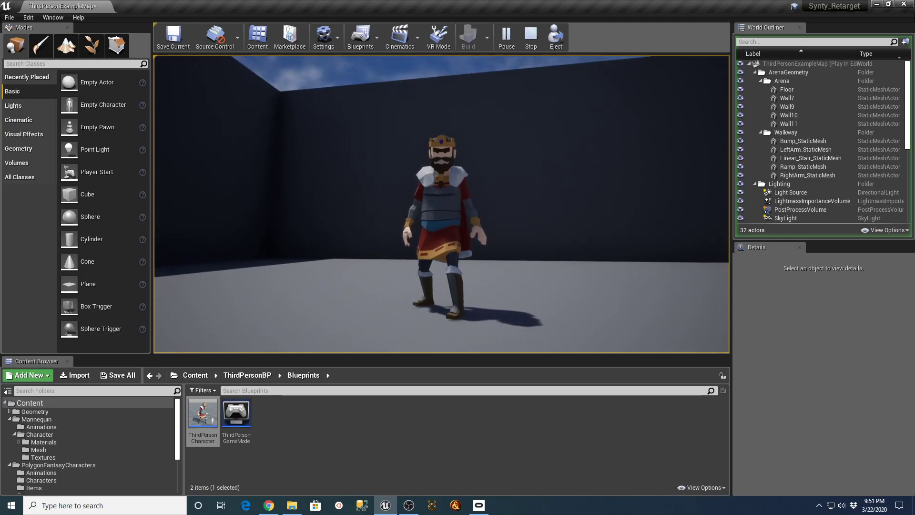
pyautogui.press('d')
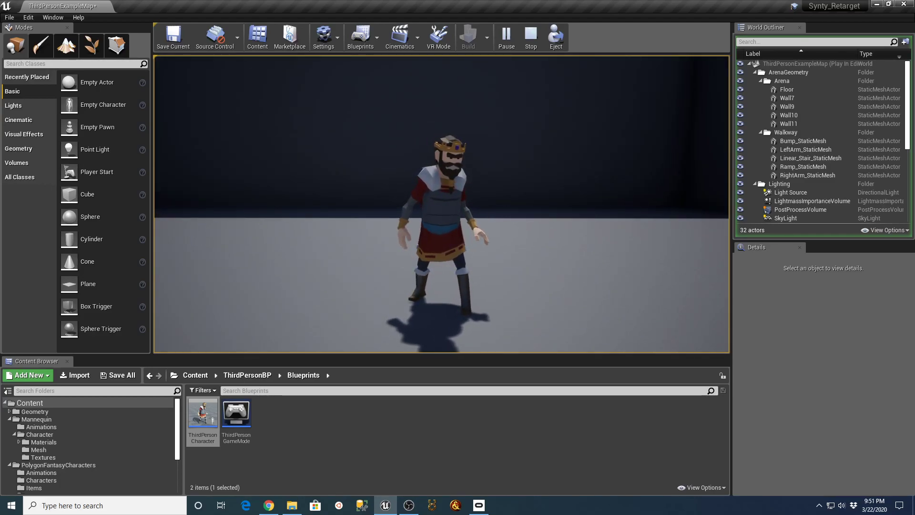
pyautogui.press('Escape')
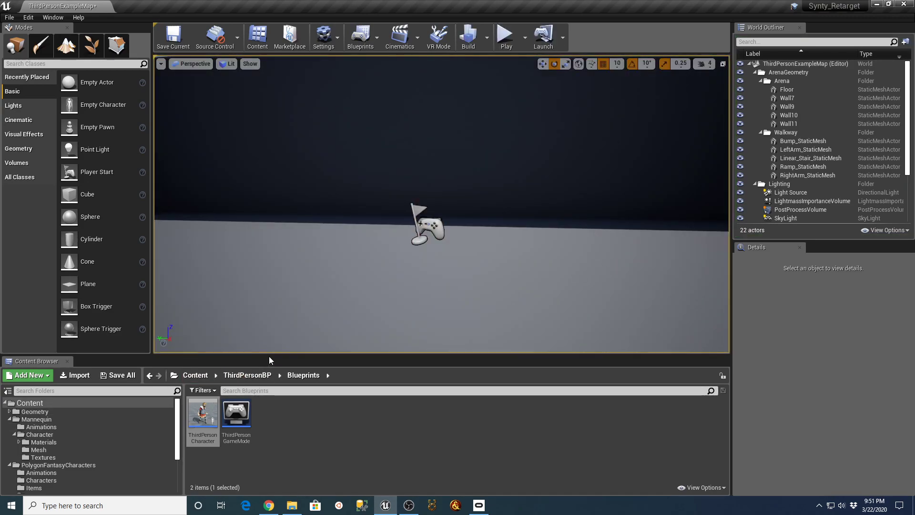
# Step: Enlarge the Content Browser and select the SM_Prop_Sceptre_01 mesh in the PolygonFantasyCharacters Items folder
pyautogui.moveTo(273, 355); pyautogui.dragTo(274, 269)
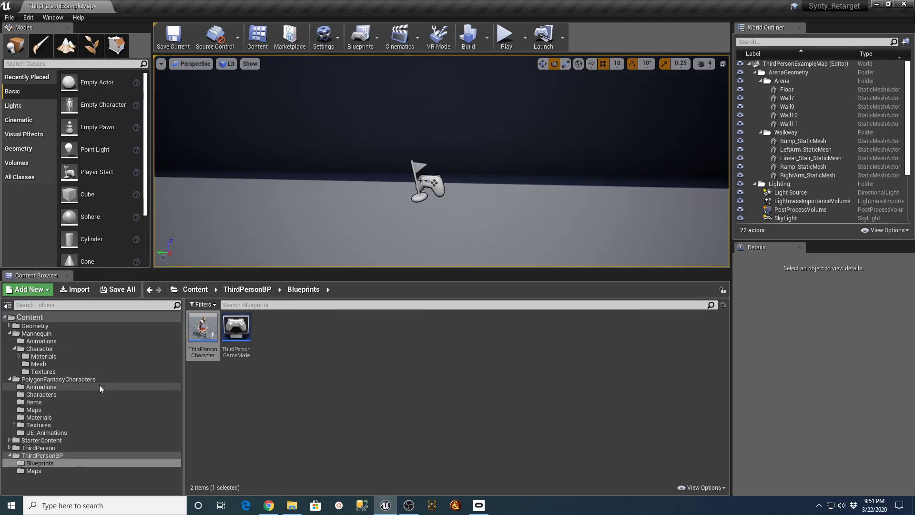
pyautogui.click(35, 401)
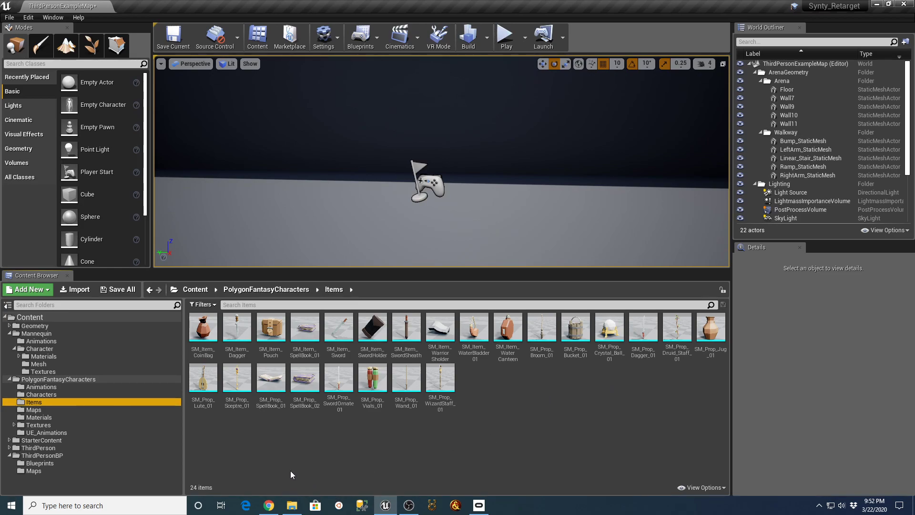
pyautogui.click(235, 387)
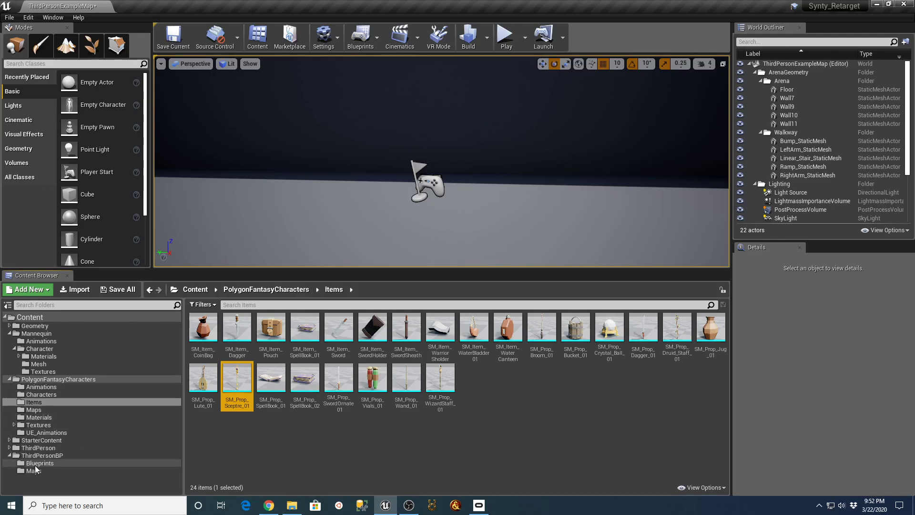
pyautogui.click(42, 395)
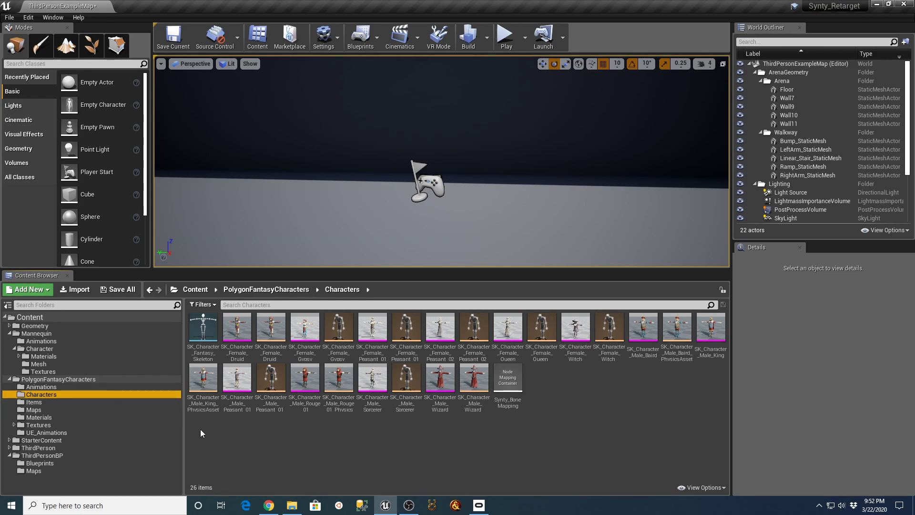
pyautogui.doubleClick(202, 376)
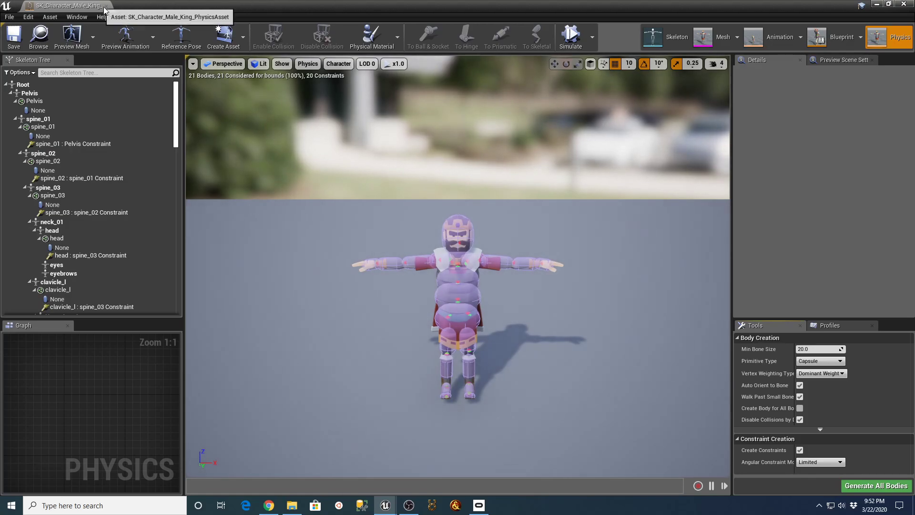
pyautogui.click(108, 6)
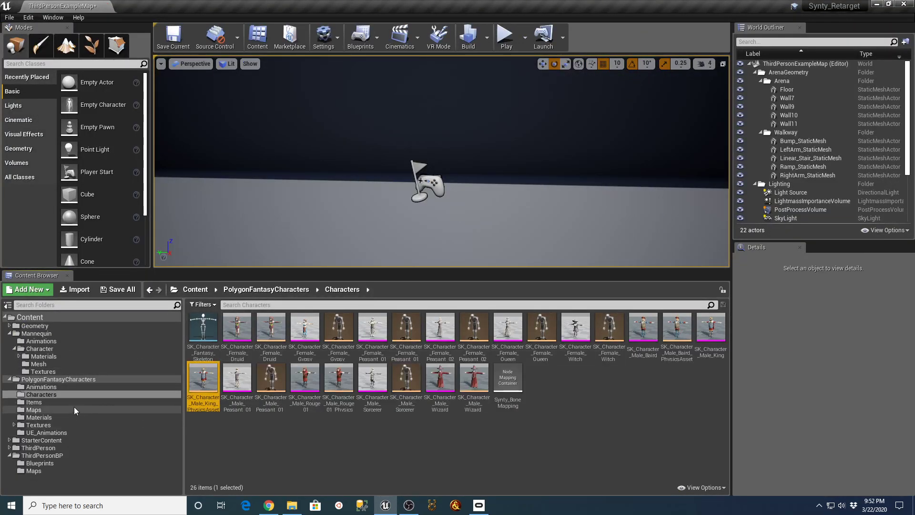
pyautogui.click(52, 402)
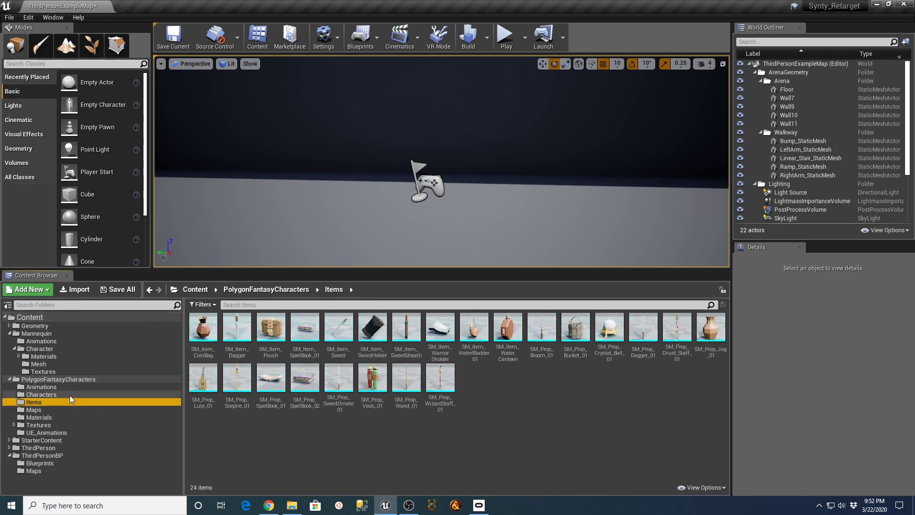
# Step: Open SK_Character_Fantasy_Skeleton from the Characters folder and apply SK_Character_Male_King as its preview mesh
pyautogui.click(41, 395)
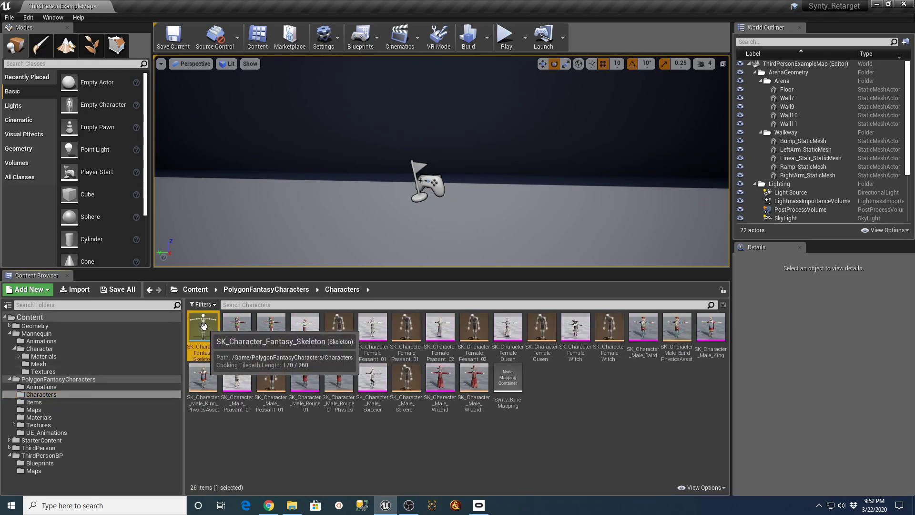
pyautogui.doubleClick(204, 329)
pyautogui.click(71, 37)
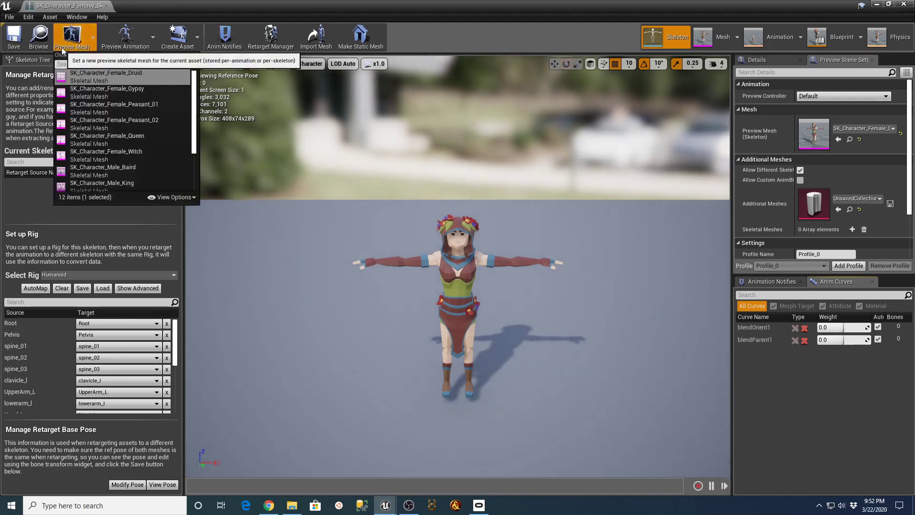
pyautogui.click(84, 181)
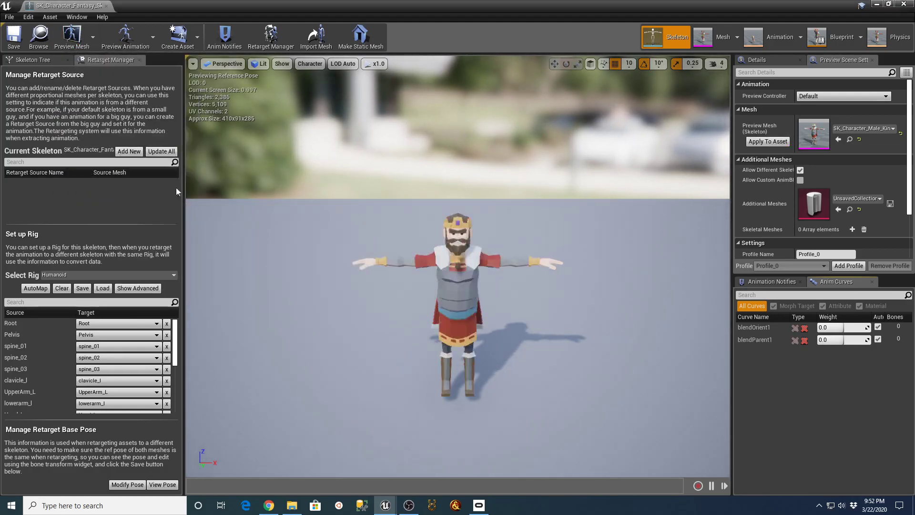
pyautogui.click(764, 142)
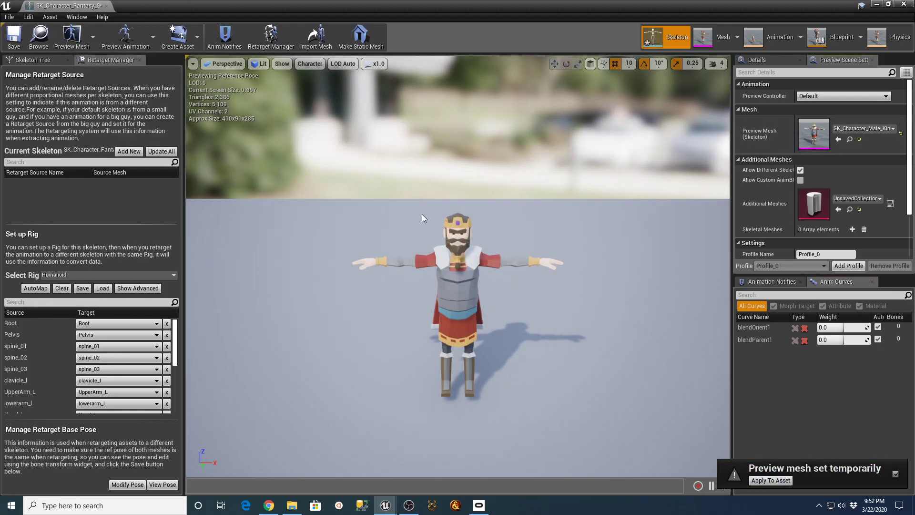
# Step: Show the skeleton's bone hierarchy, select the king's Hand_R bone and add a socket to it
pyautogui.click(31, 63)
pyautogui.scroll(-3, 176, 175)
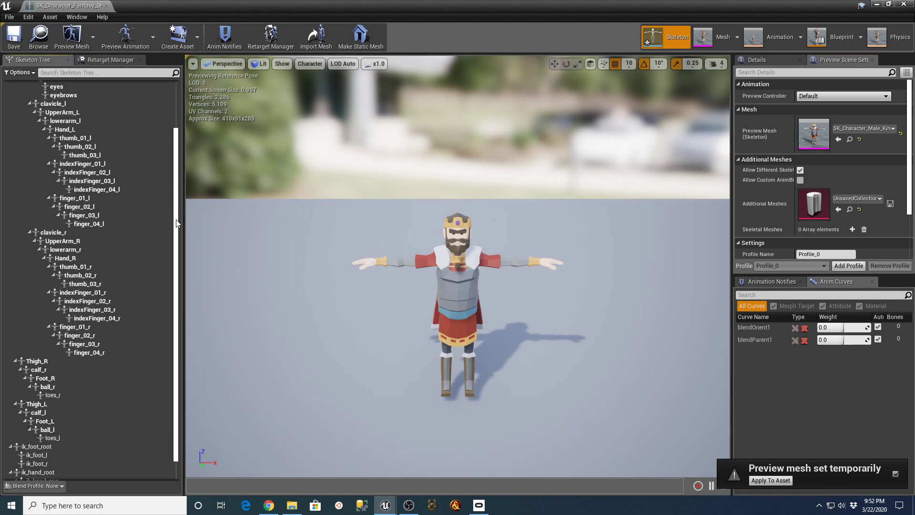
pyautogui.click(366, 264)
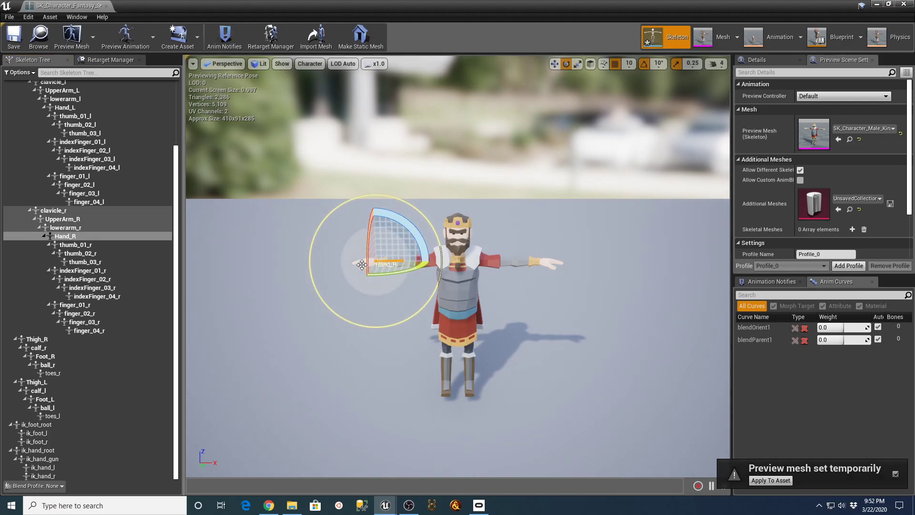
pyautogui.click(362, 265)
pyautogui.click(365, 262)
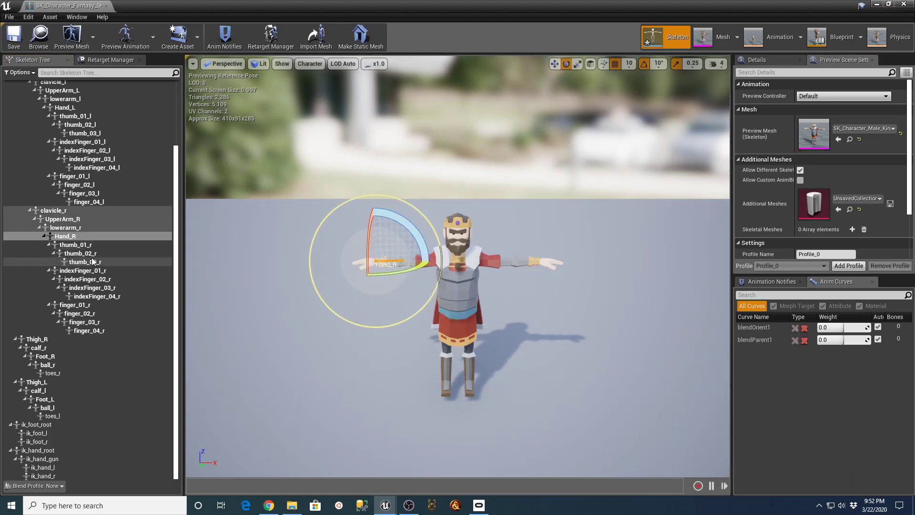
pyautogui.click(65, 237)
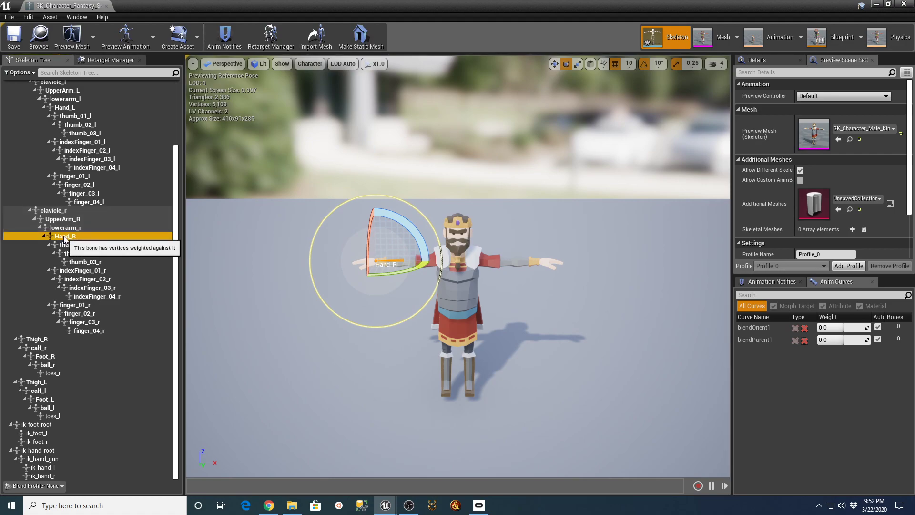
pyautogui.rightClick(65, 239)
pyautogui.click(86, 271)
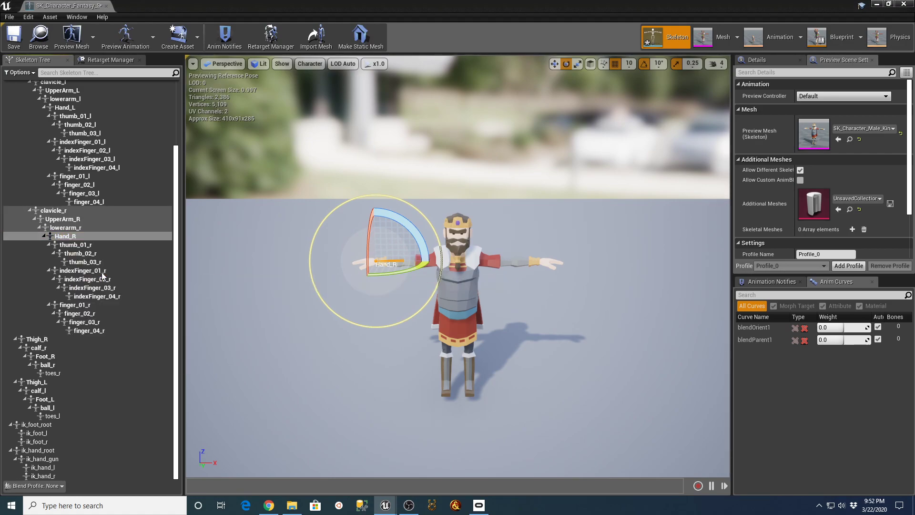
# Step: Rename the new socket under the Hand_R bone to Weapon_RH
pyautogui.click(100, 339)
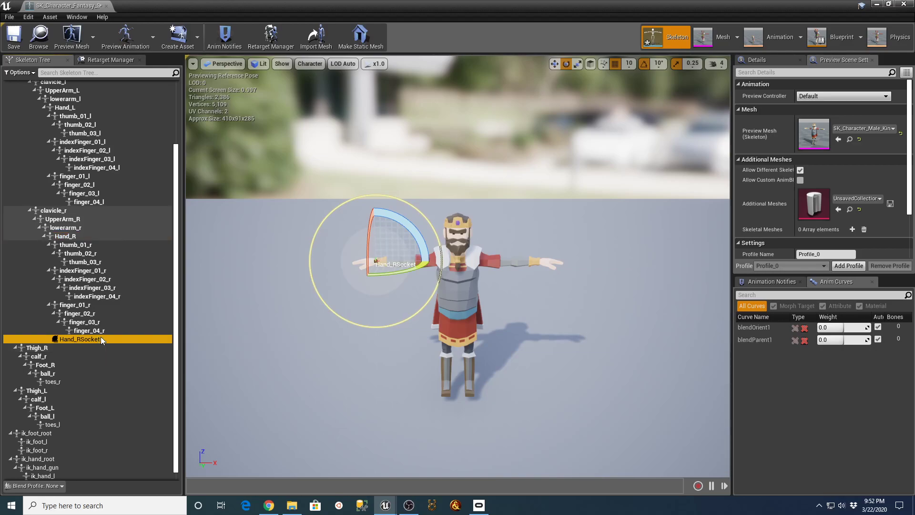
pyautogui.click(100, 339)
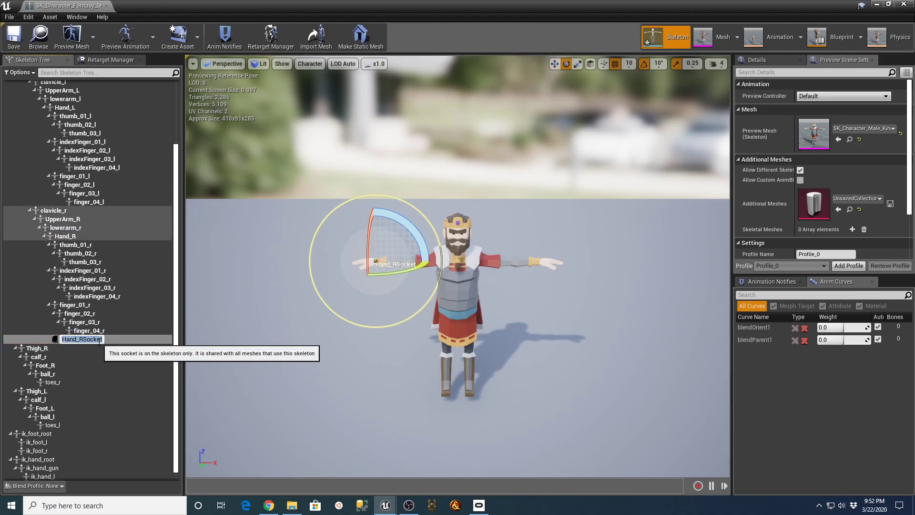
pyautogui.write('Weapon_RH')
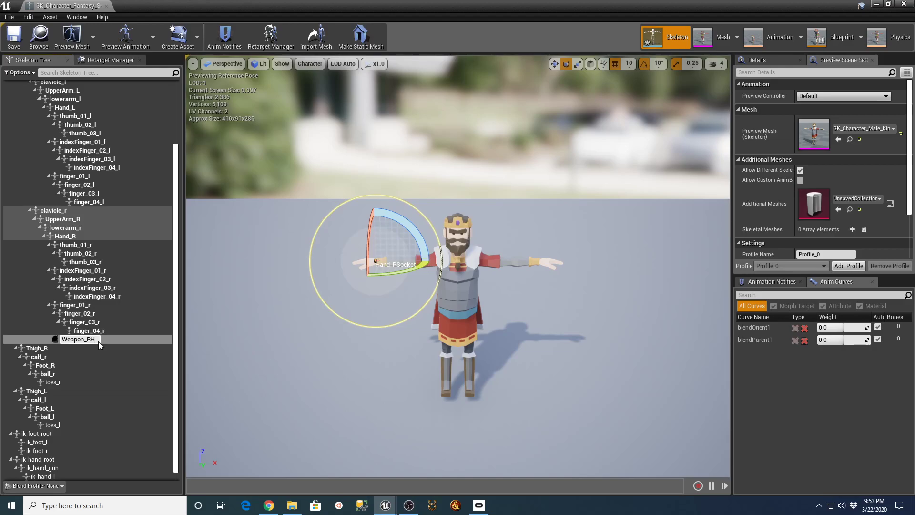
pyautogui.press('Return')
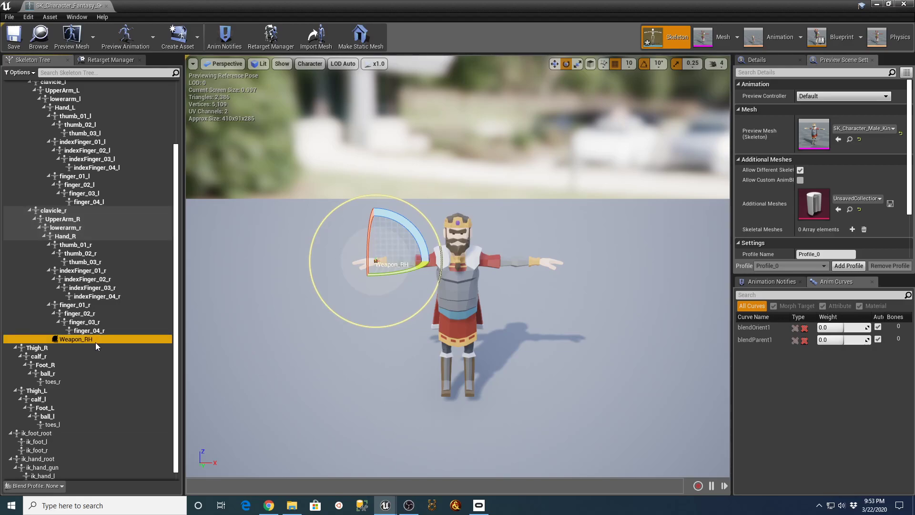
# Step: Add SM_Prop_Sceptre_01 as a preview asset on the Weapon_RH socket, searching the assets for "sce"
pyautogui.rightClick(82, 339)
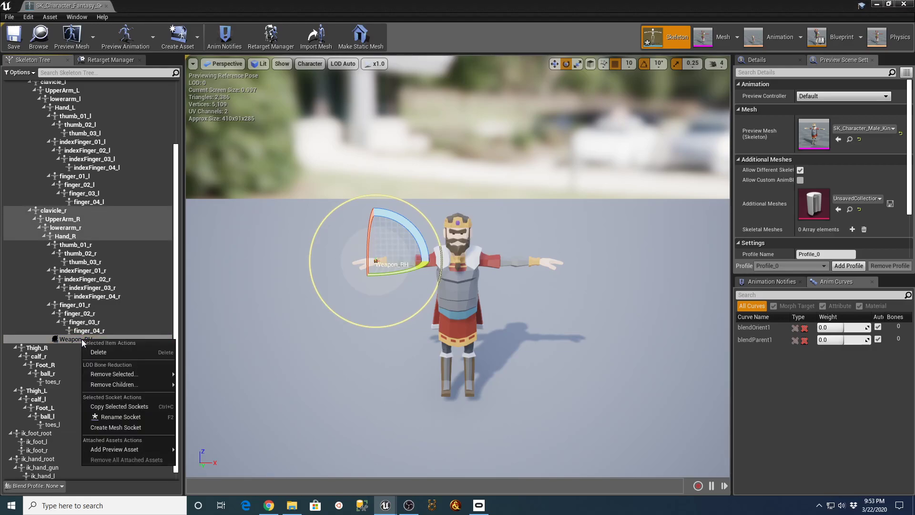
pyautogui.moveTo(171, 449)
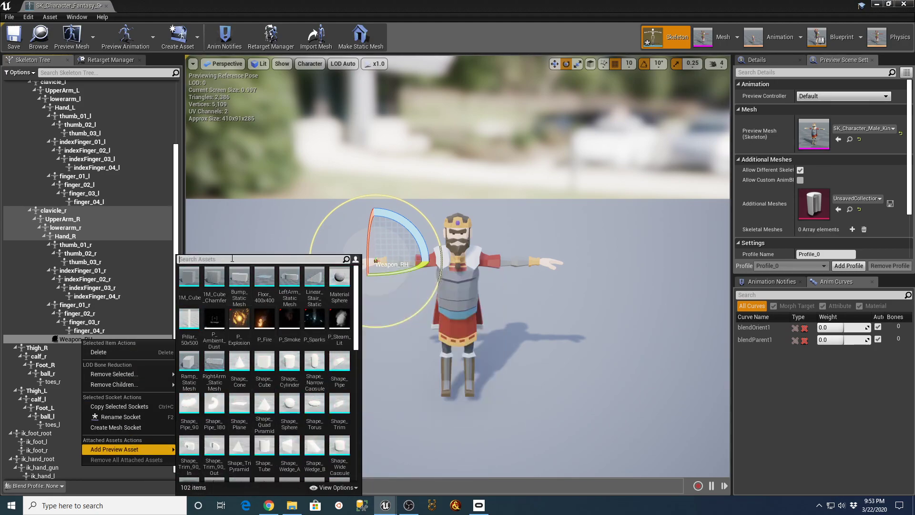
pyautogui.write('sce')
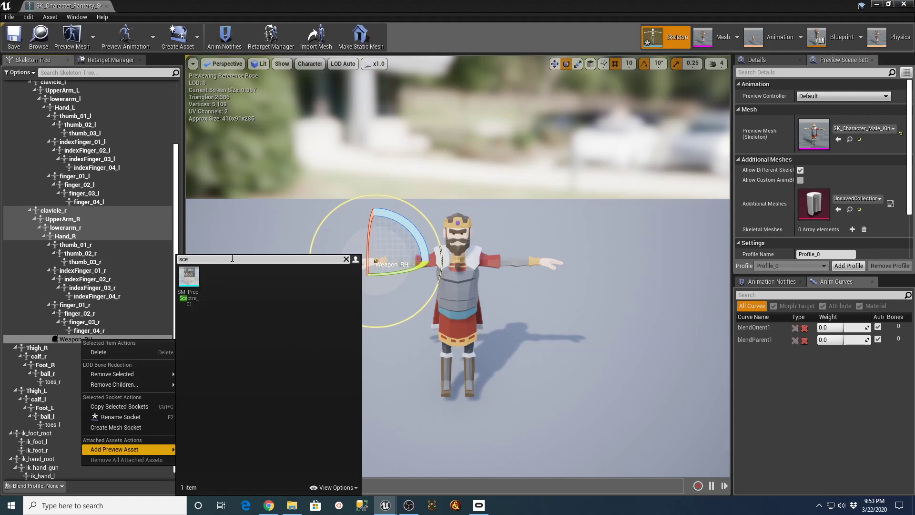
pyautogui.click(188, 279)
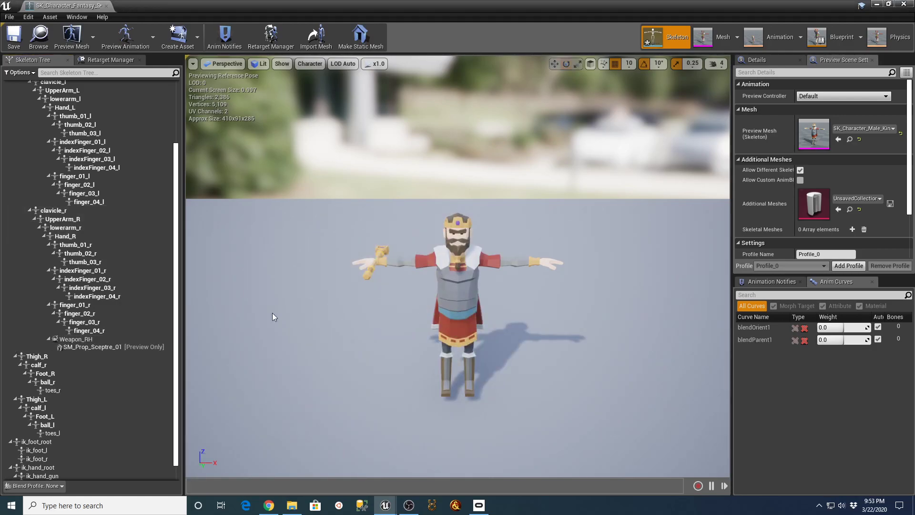
# Step: Rotate the Weapon_RH socket to flip the sceptre, and move it outward until the shaft's lower end meets the king's right hand
pyautogui.scroll(4, 434, 328)
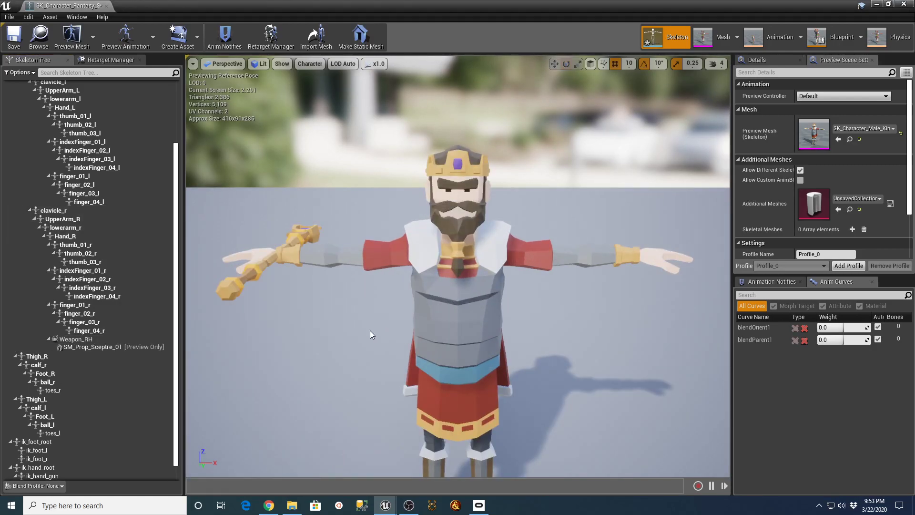
pyautogui.scroll(-2, 313, 324)
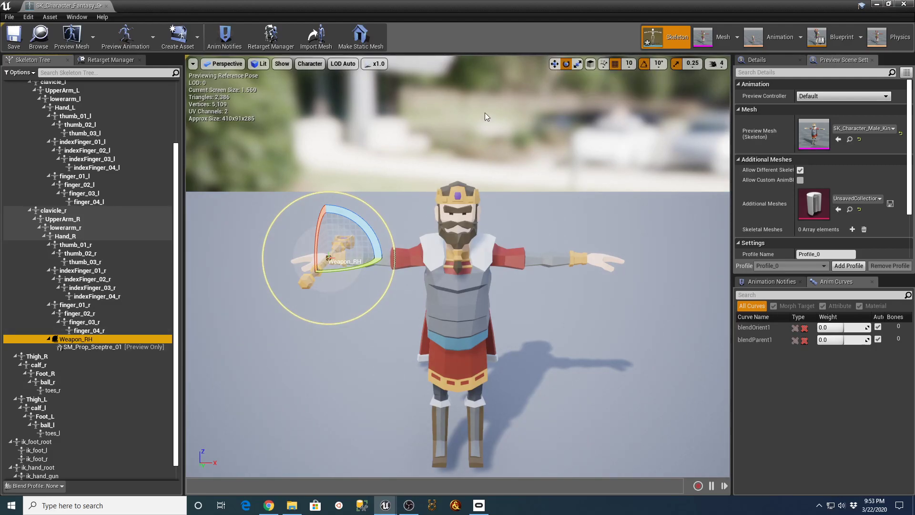
pyautogui.moveTo(315, 215); pyautogui.dragTo(332, 152)
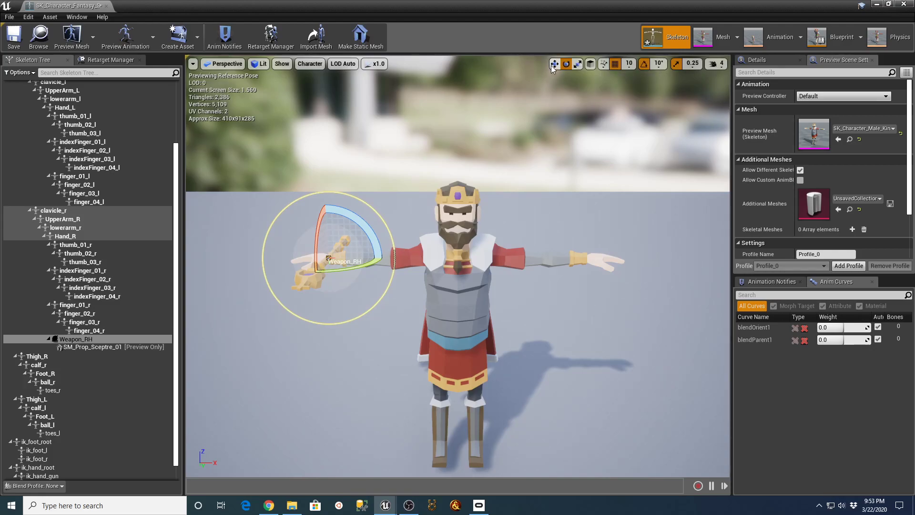
pyautogui.click(554, 67)
pyautogui.moveTo(367, 258); pyautogui.dragTo(262, 289)
pyautogui.moveTo(320, 276); pyautogui.dragTo(330, 276)
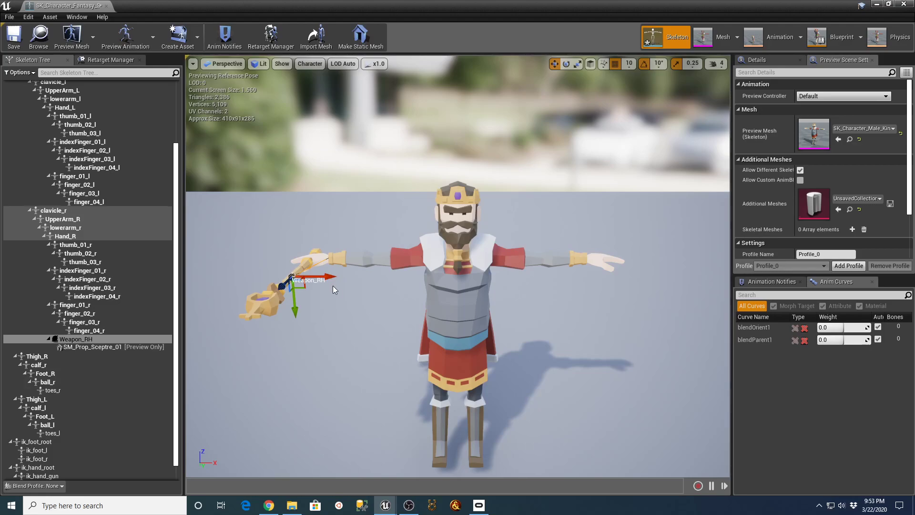
# Step: Viewing the king from above, nudge the Weapon_RH socket and rotate it so the sceptre tilts slightly across the palm
pyautogui.scroll(2, 330, 275)
pyautogui.keyDown('alt'); pyautogui.moveTo(338, 315); pyautogui.dragTo(172, 412); pyautogui.keyUp('alt')
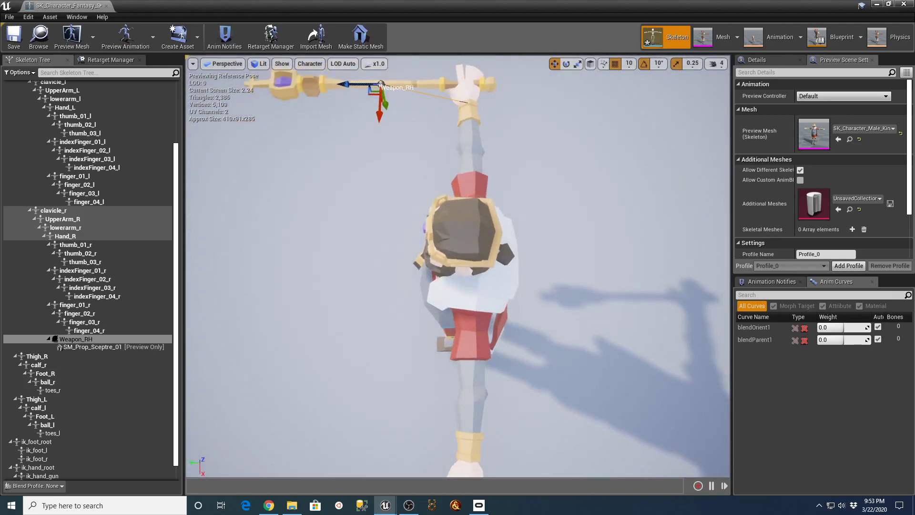
pyautogui.scroll(2, 470, 147)
pyautogui.scroll(-4, 454, 147)
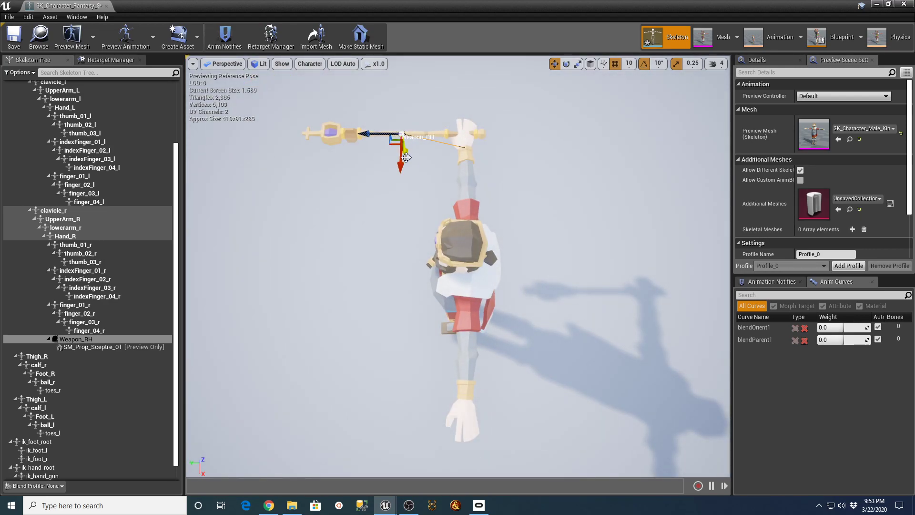
pyautogui.moveTo(408, 153); pyautogui.dragTo(410, 155)
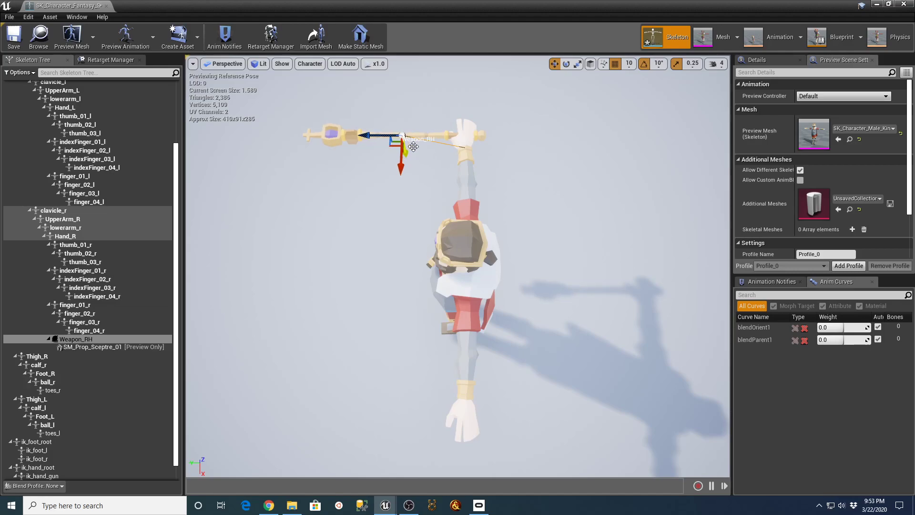
pyautogui.click(566, 64)
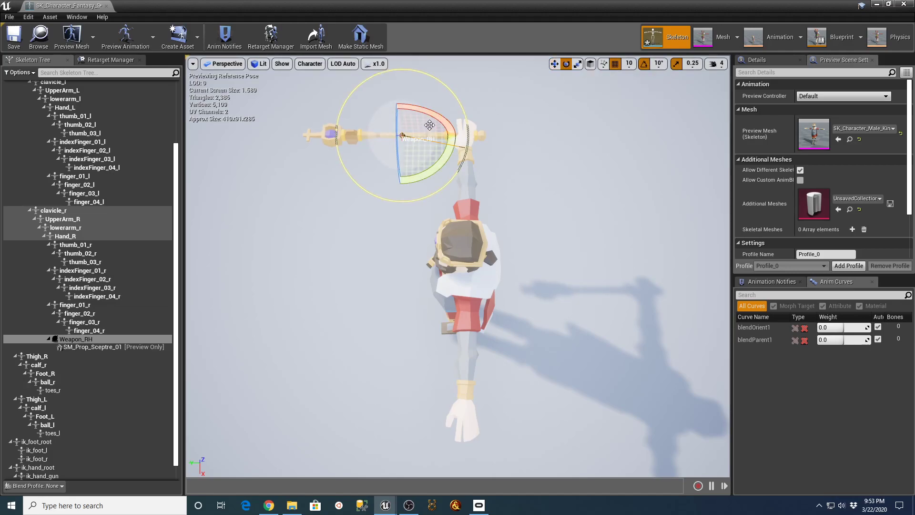
pyautogui.moveTo(428, 115); pyautogui.dragTo(439, 104)
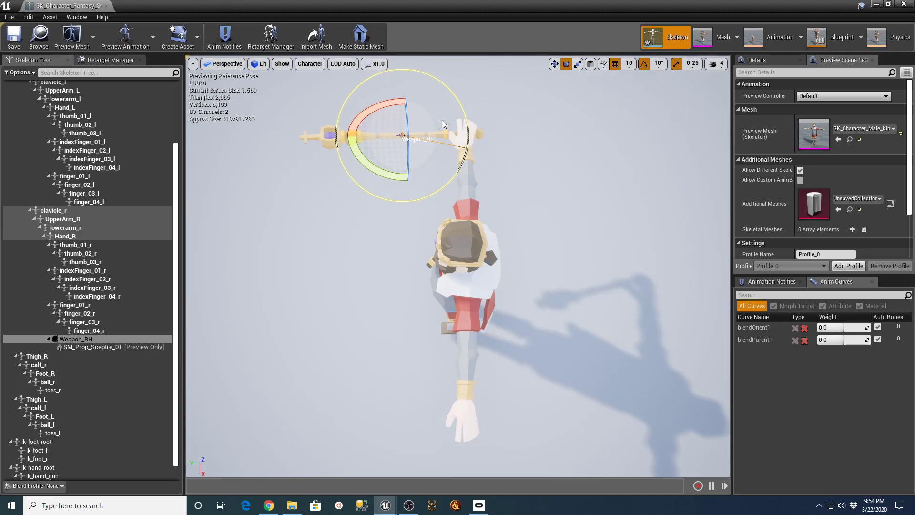
pyautogui.moveTo(374, 168); pyautogui.dragTo(543, 85)
pyautogui.moveTo(585, 64); pyautogui.dragTo(585, 65)
pyautogui.press('Escape')
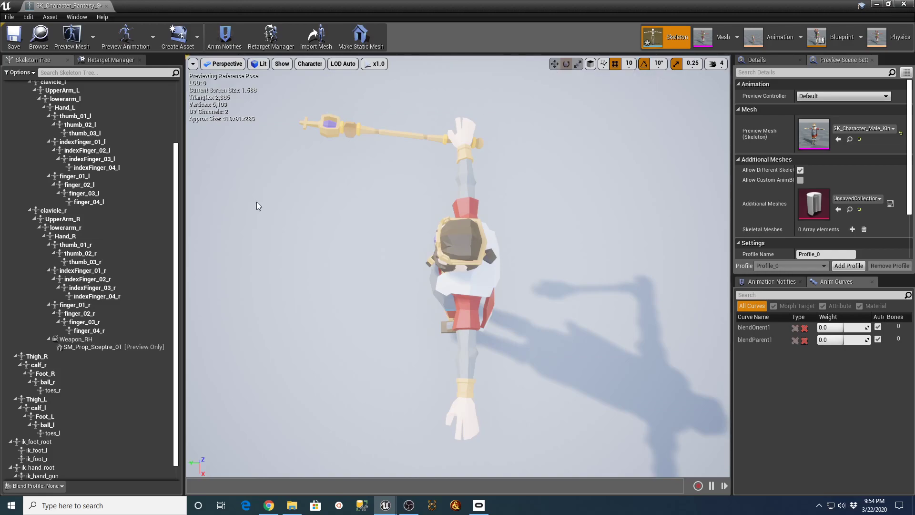
pyautogui.click(88, 331)
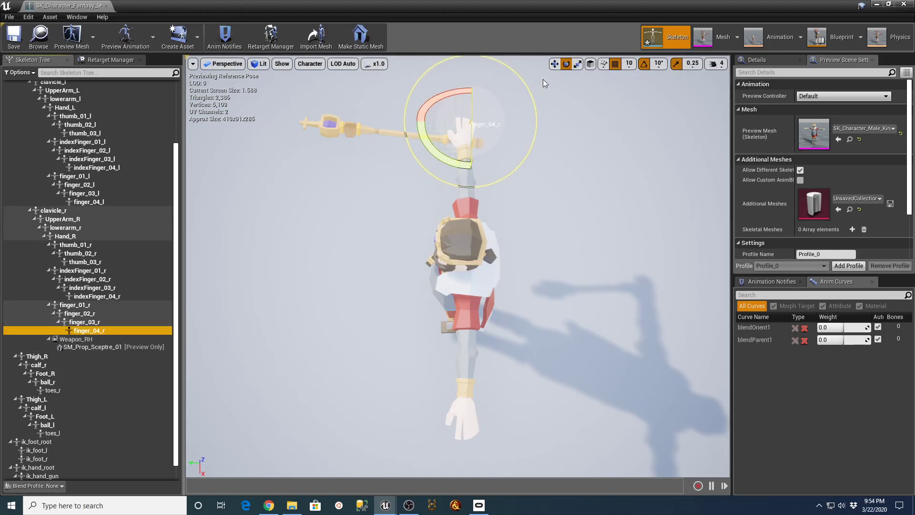
pyautogui.click(555, 63)
pyautogui.moveTo(474, 104); pyautogui.dragTo(475, 79)
pyautogui.hotkey('ctrl', 'z')
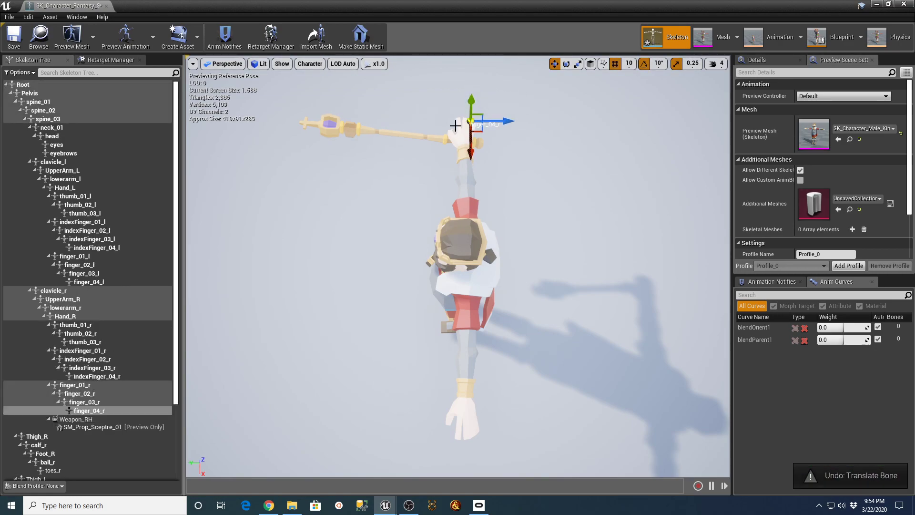
pyautogui.click(428, 140)
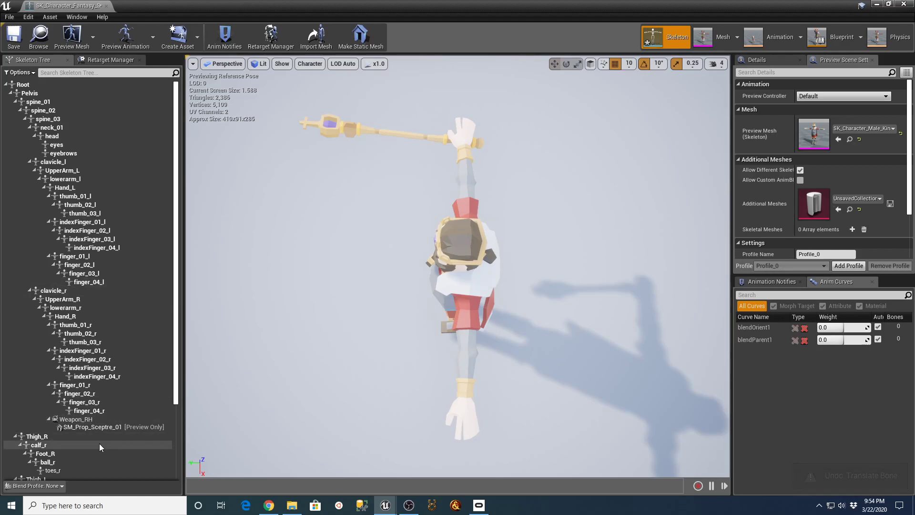
# Step: Shift the Weapon_RH socket slightly along the sceptre's shaft and outward toward the fingers, and save the skeleton
pyautogui.click(78, 419)
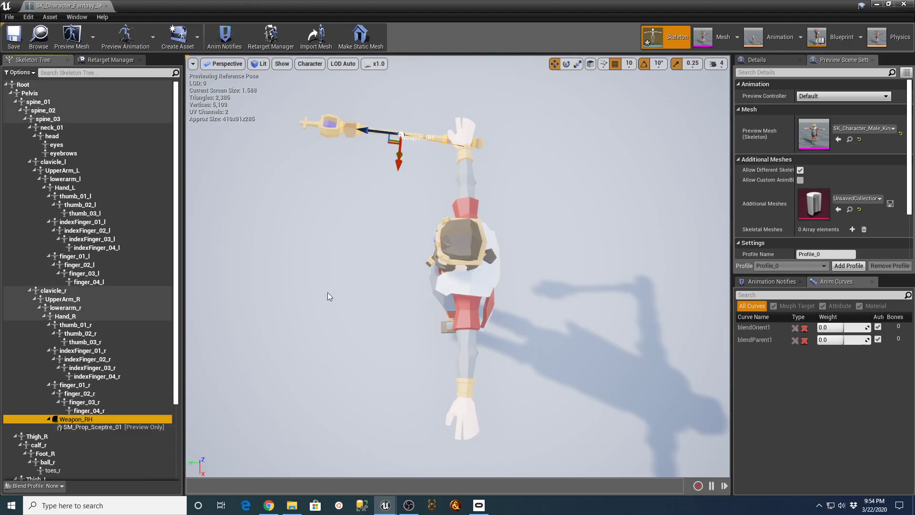
pyautogui.moveTo(372, 134); pyautogui.dragTo(372, 129)
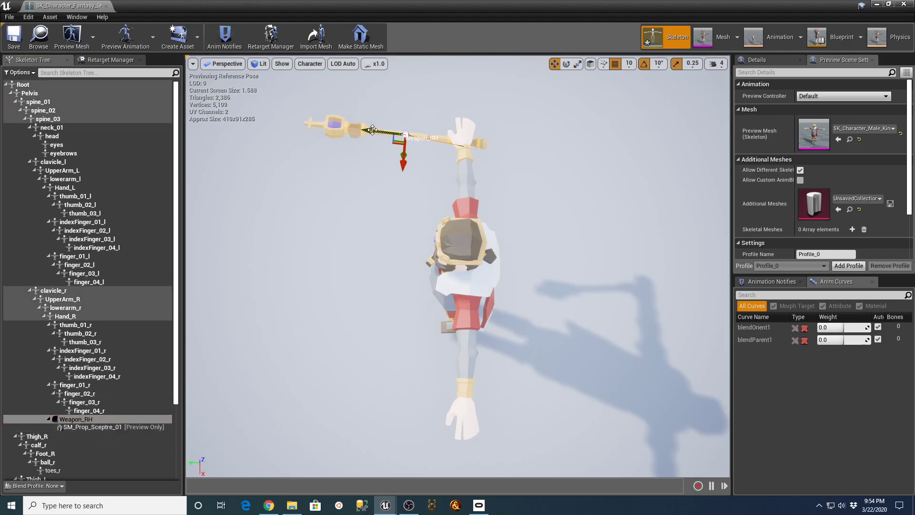
pyautogui.moveTo(404, 164); pyautogui.dragTo(402, 155)
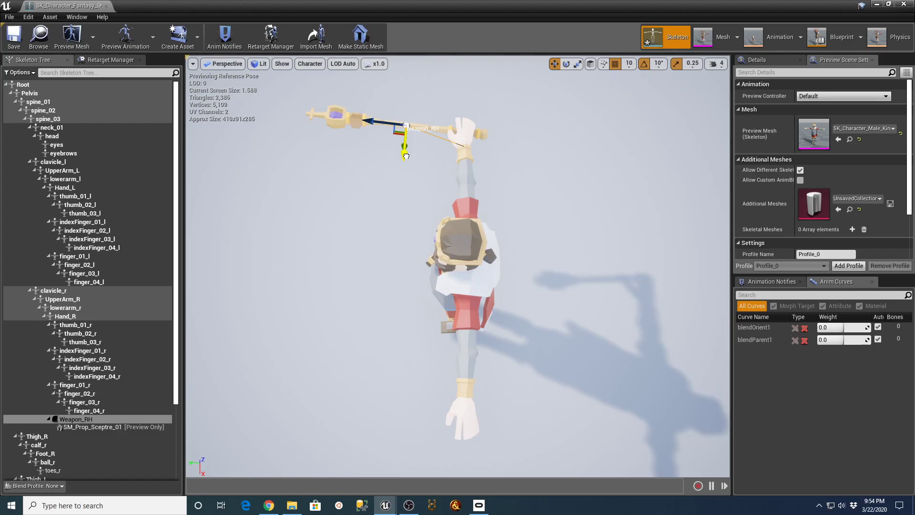
pyautogui.click(381, 162)
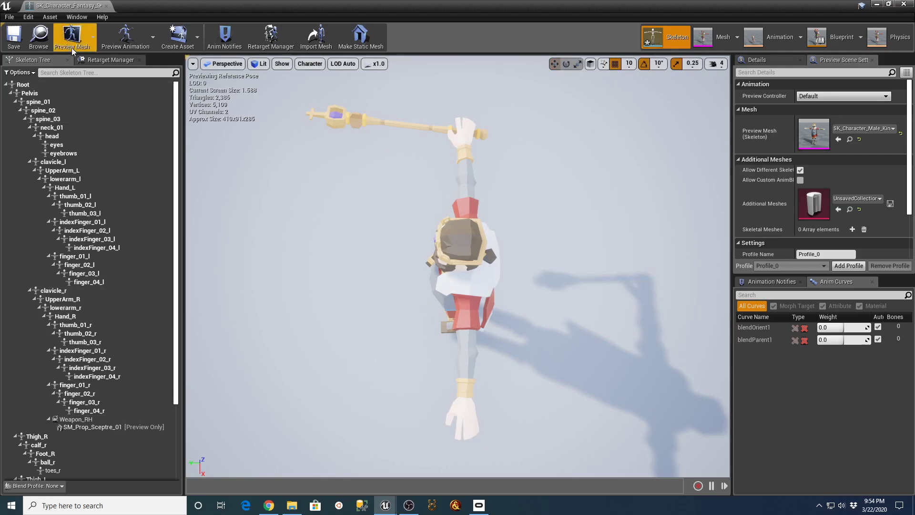
pyautogui.click(15, 40)
# Step: Close the skeleton editor and play the level briefly to check the king's hands, ending the play session
pyautogui.click(106, 7)
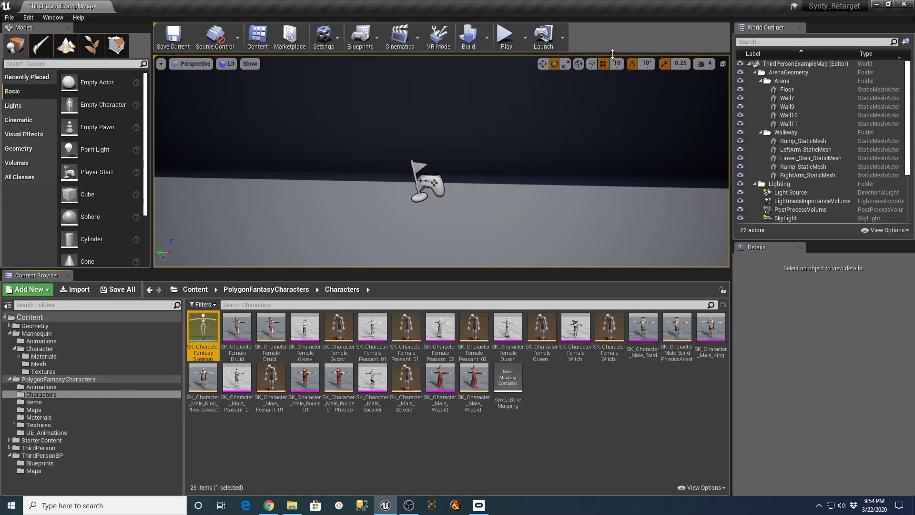
pyautogui.click(502, 44)
pyautogui.click(493, 114)
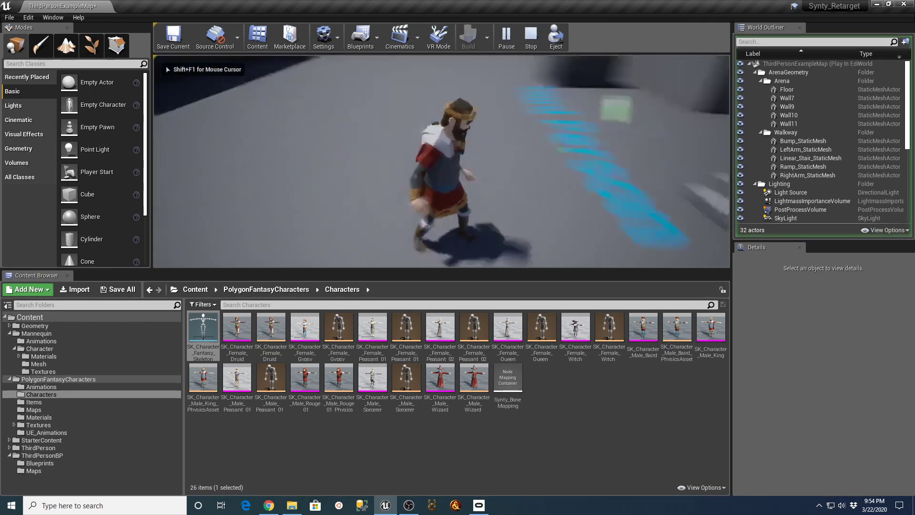
pyautogui.press('Escape')
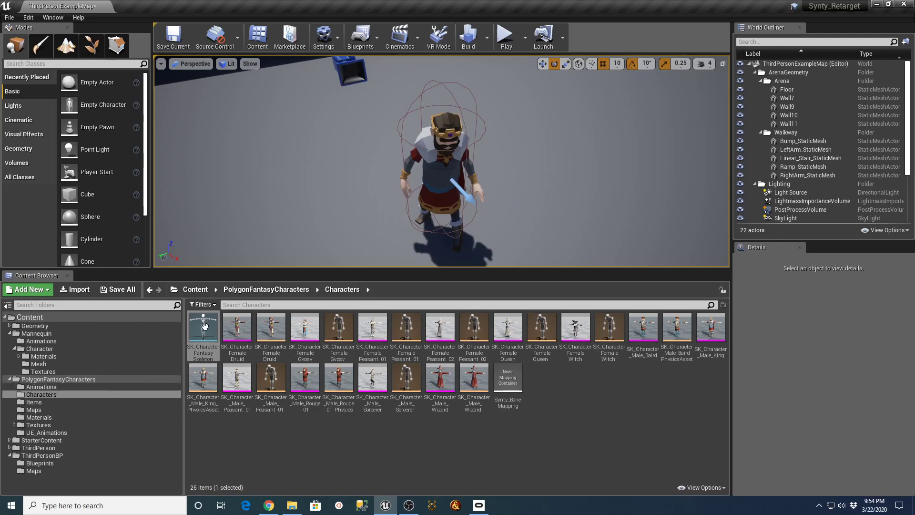
# Step: Open the SK_Character_Fantasy_Skeleton asset and nudge the Weapon_RH socket slightly upward at the king's right hand
pyautogui.doubleClick(203, 328)
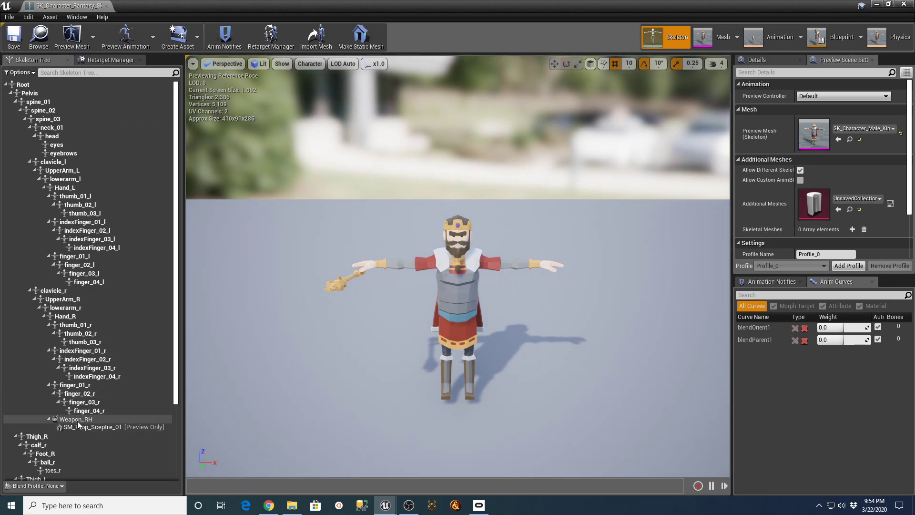
pyautogui.click(363, 286)
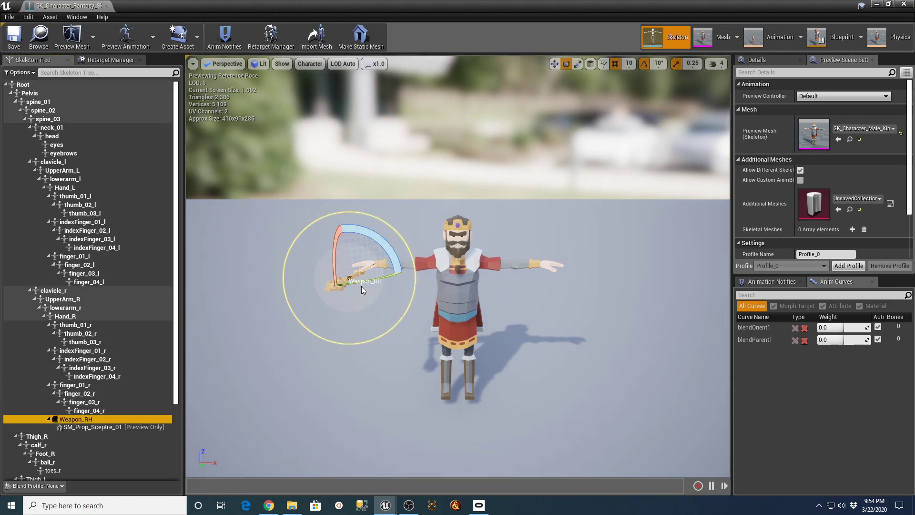
pyautogui.click(555, 63)
pyautogui.moveTo(358, 318); pyautogui.dragTo(361, 314)
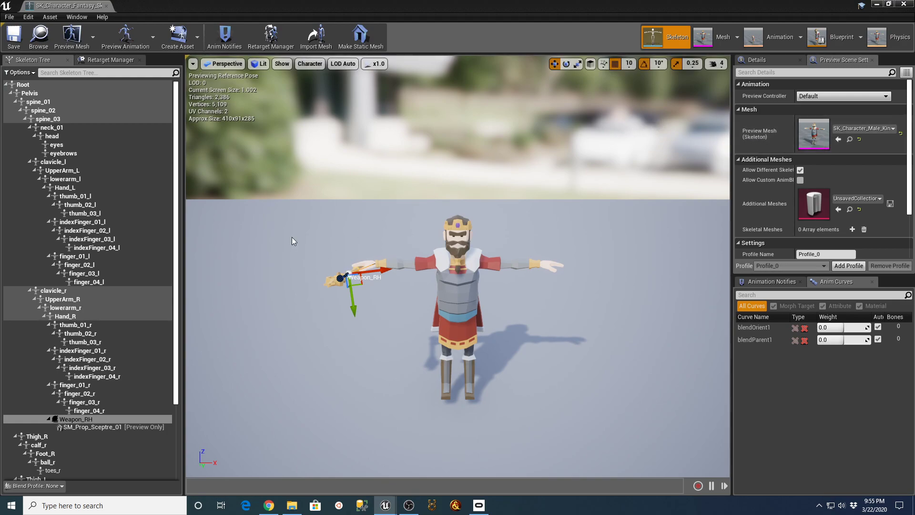
# Step: Inspect the sceptre's preview-only attachment under the Weapon_RH socket, save the skeleton and close its editor
pyautogui.click(108, 428)
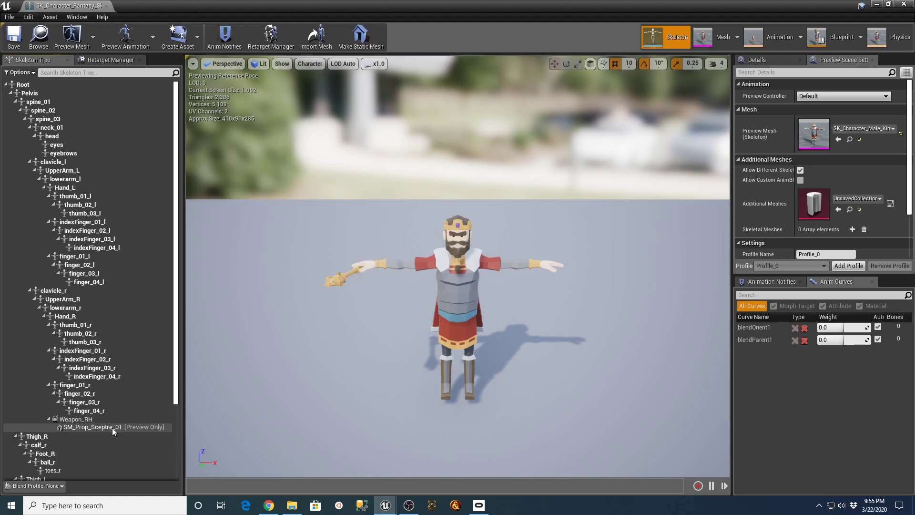
pyautogui.moveTo(156, 427)
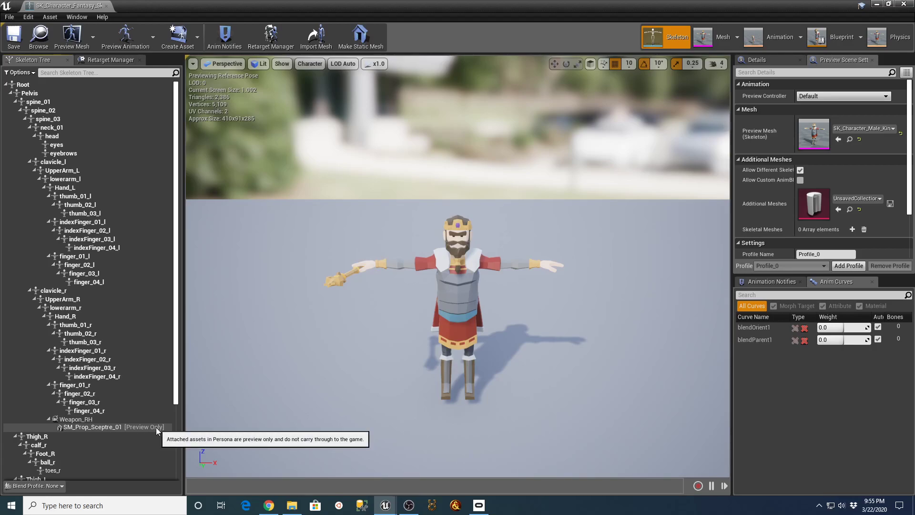
pyautogui.rightClick(119, 428)
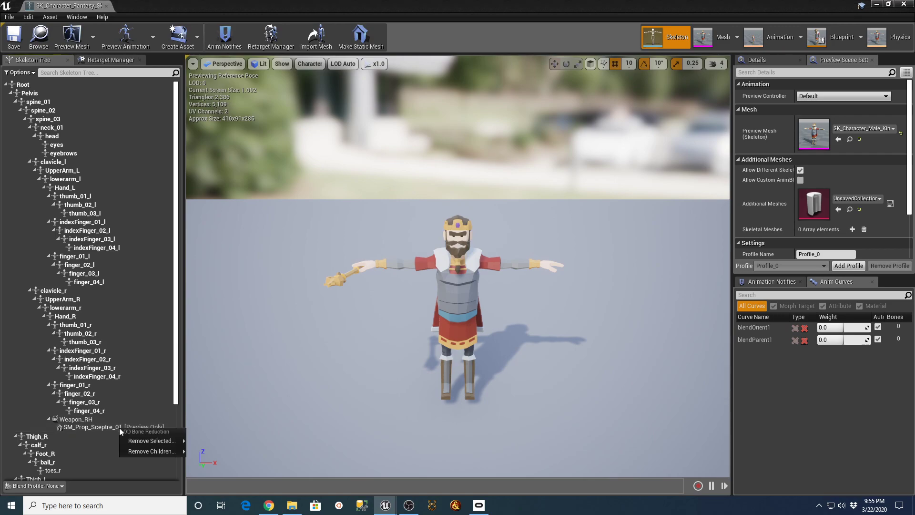
pyautogui.click(87, 420)
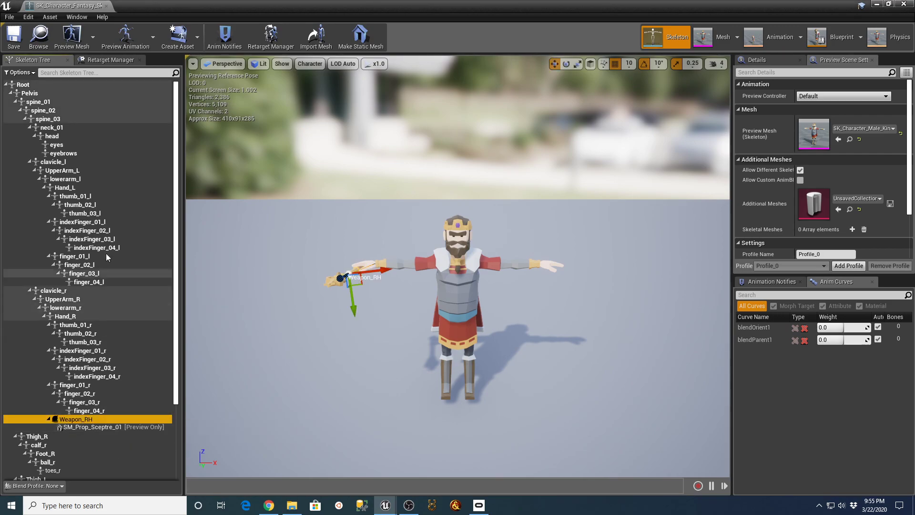
pyautogui.click(17, 44)
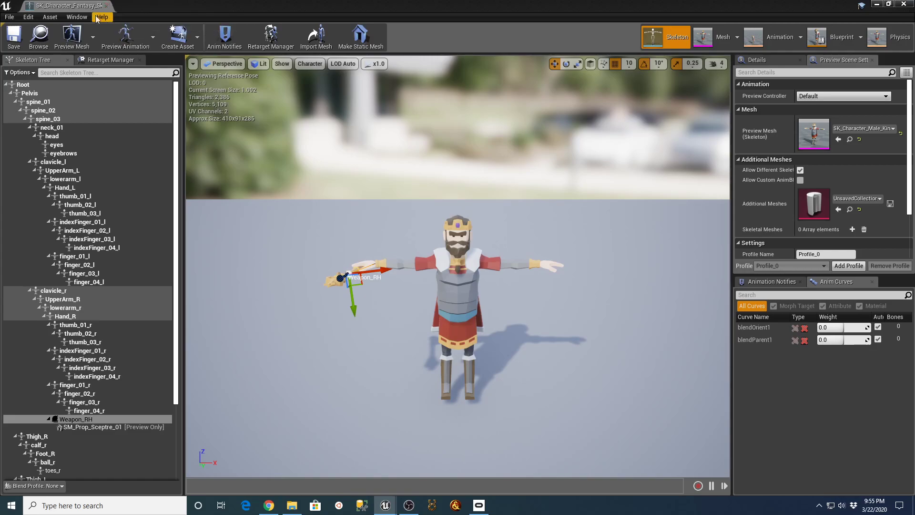
pyautogui.click(106, 6)
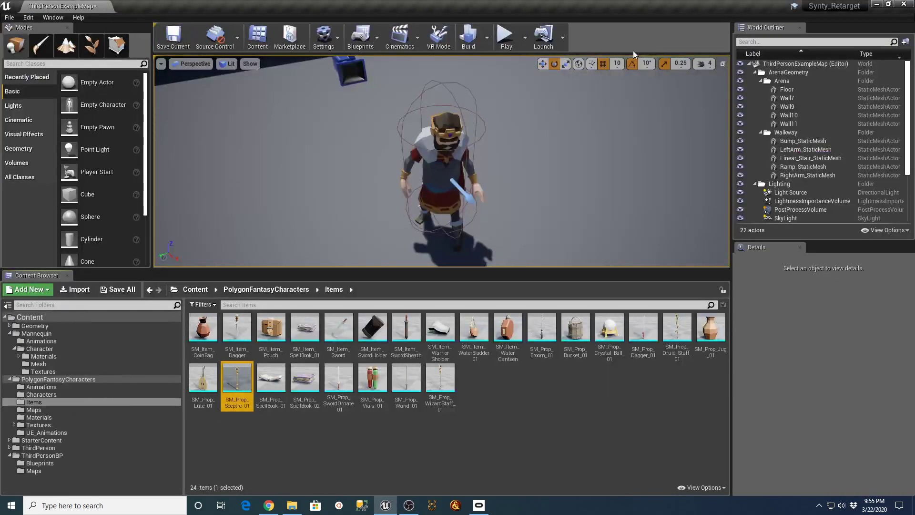
# Step: Play the level in two short runs to check the king's hands in game, enlarging the level viewport in between
pyautogui.click(507, 36)
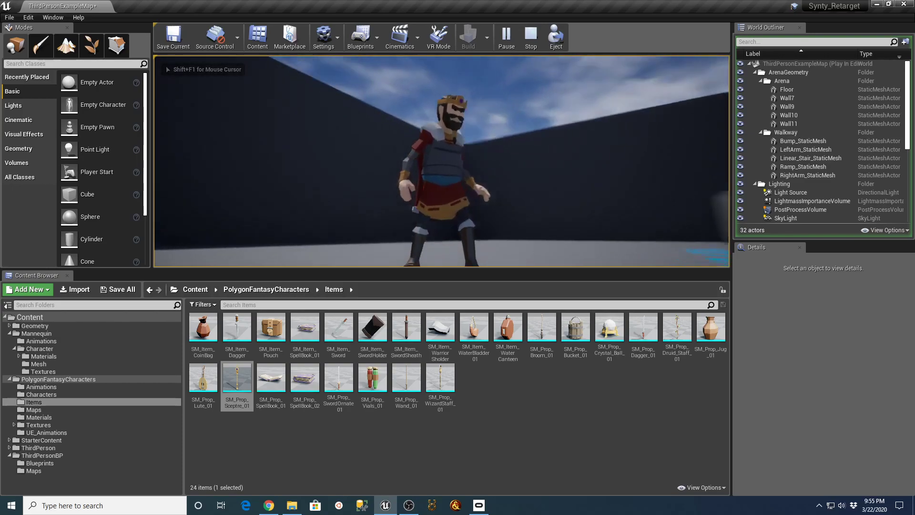
pyautogui.press('Escape')
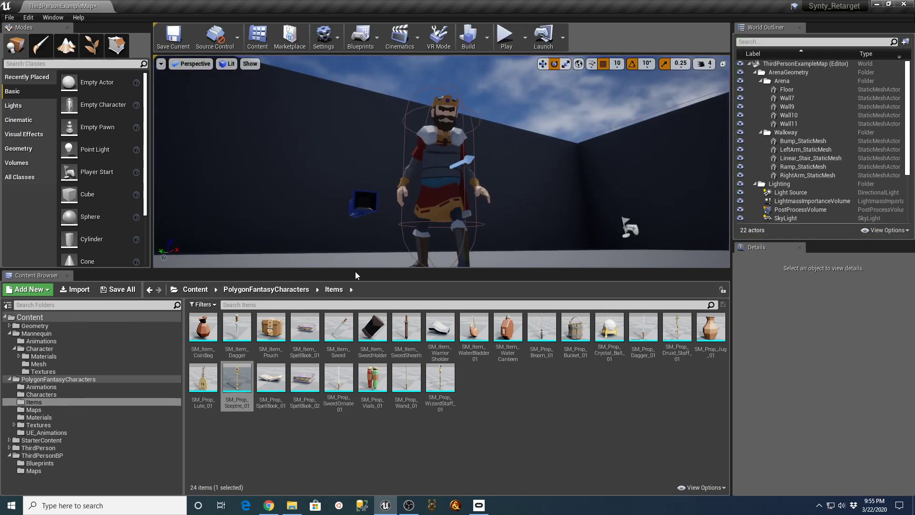
pyautogui.moveTo(355, 275); pyautogui.dragTo(369, 336)
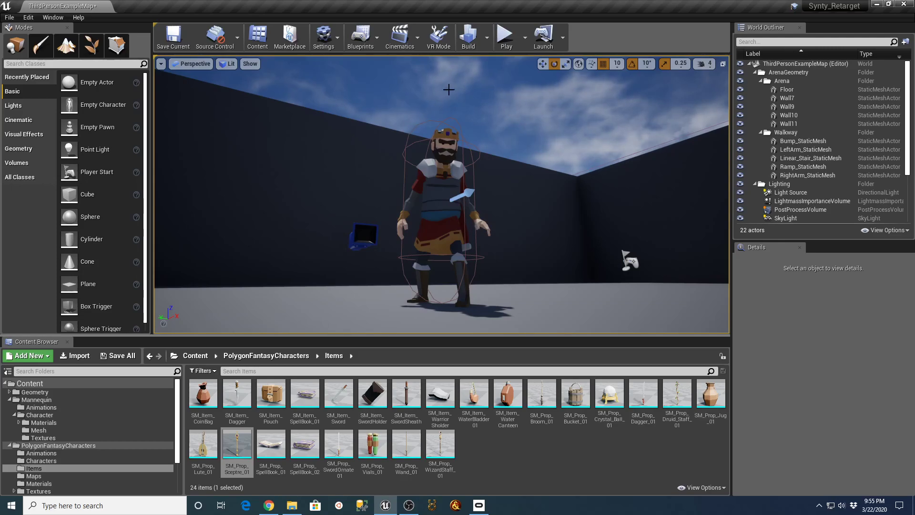
pyautogui.click(506, 36)
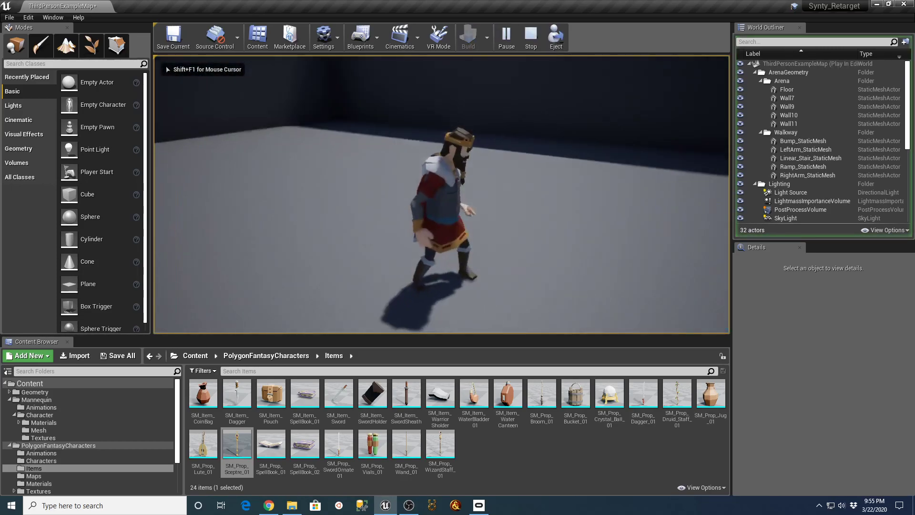
pyautogui.press('Escape')
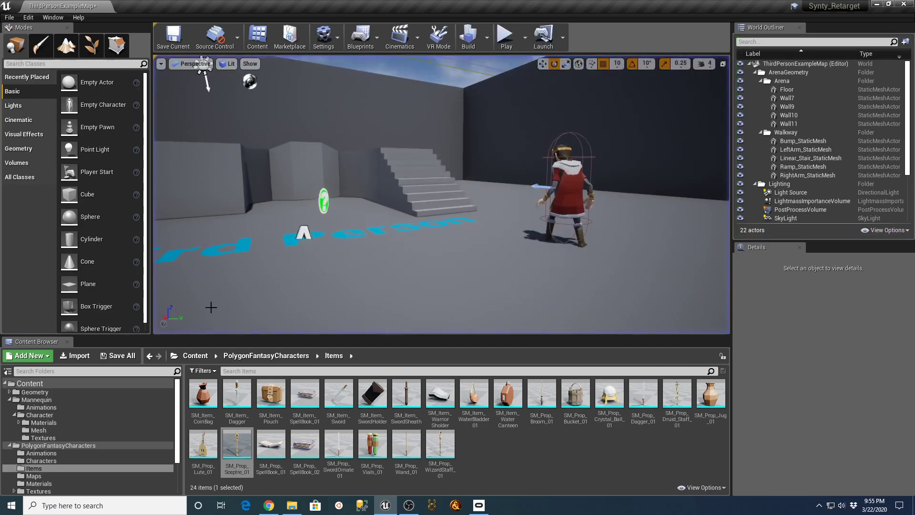
# Step: Collapse the Mannequin and PolygonFantasyCharacters folders in the content folder tree
pyautogui.click(8, 400)
pyautogui.click(9, 400)
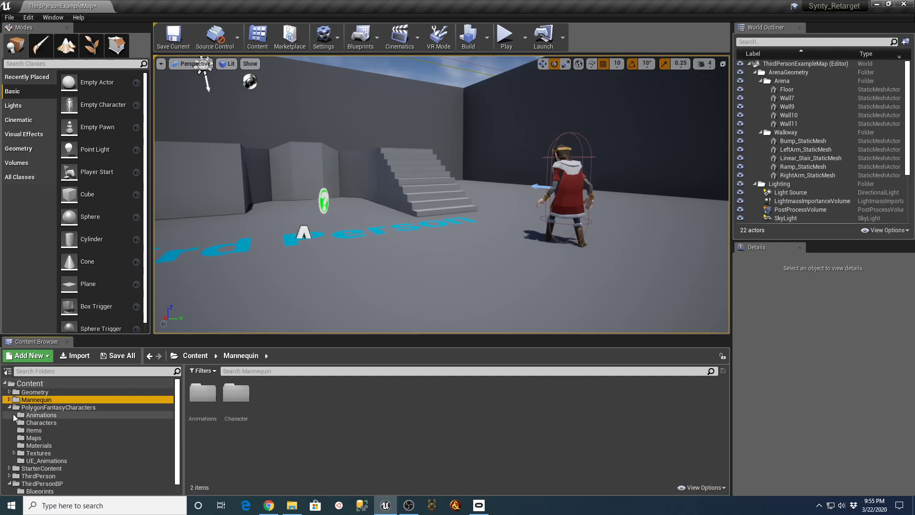
pyautogui.click(9, 407)
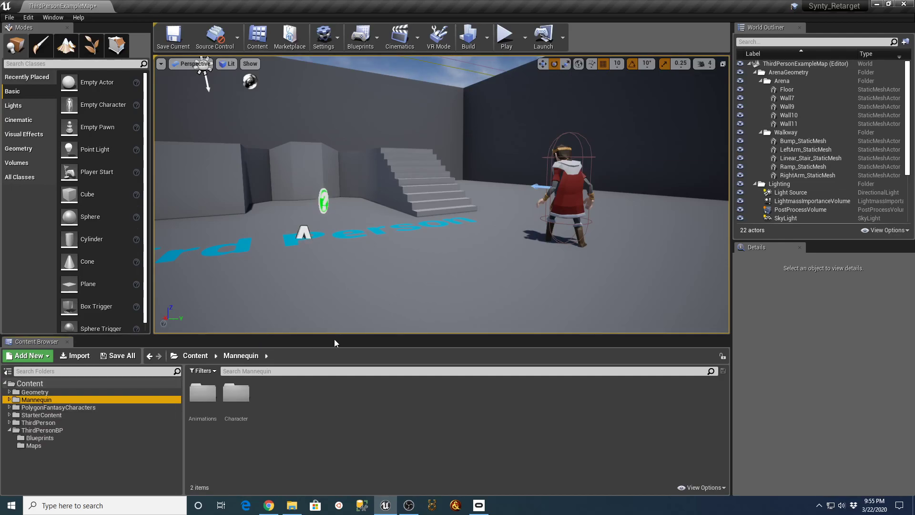
pyautogui.moveTo(336, 339); pyautogui.dragTo(337, 323)
pyautogui.click(616, 7)
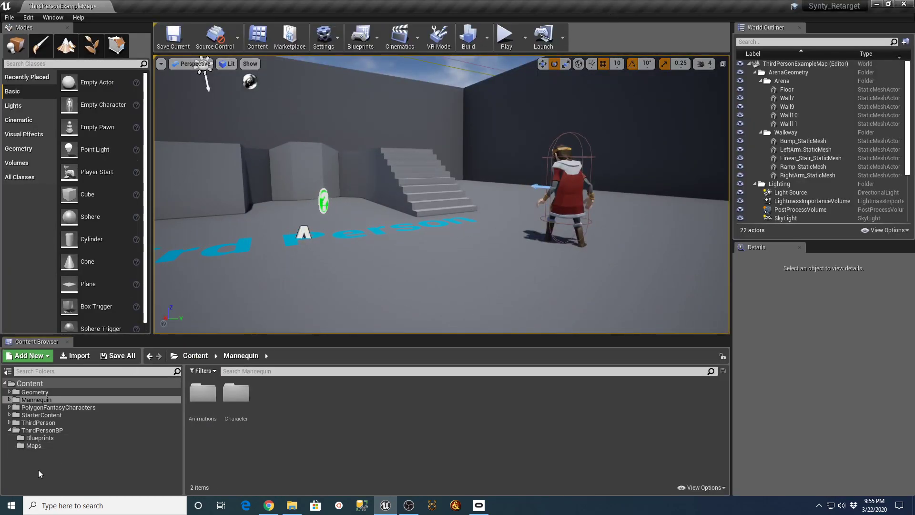
# Step: Open the ThirdPersonCharacter blueprint from ThirdPersonBP's Blueprints folder, examine its Mesh component's settings, and close the blueprint
pyautogui.click(33, 445)
pyautogui.click(40, 437)
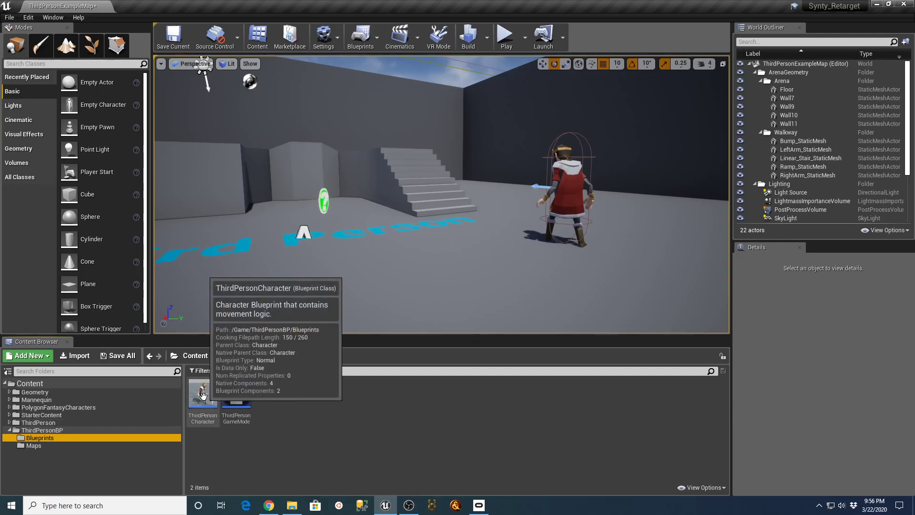
pyautogui.doubleClick(203, 395)
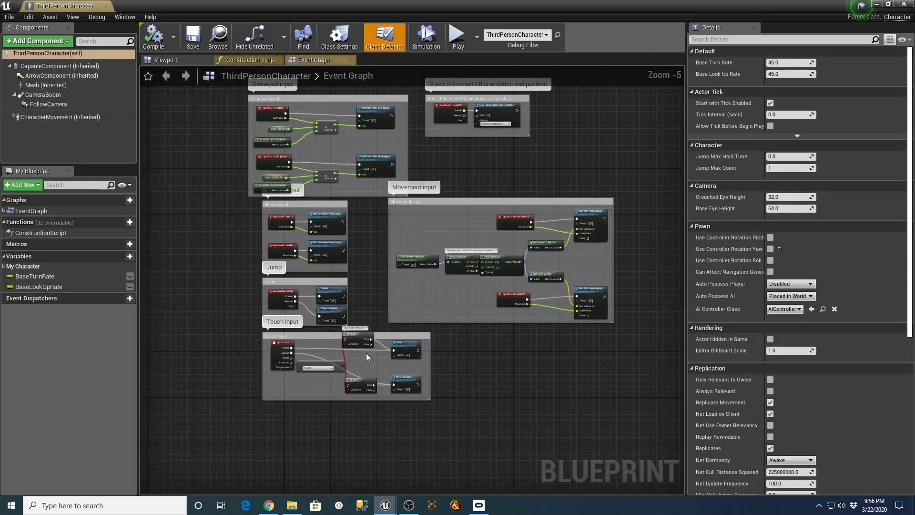
pyautogui.click(48, 85)
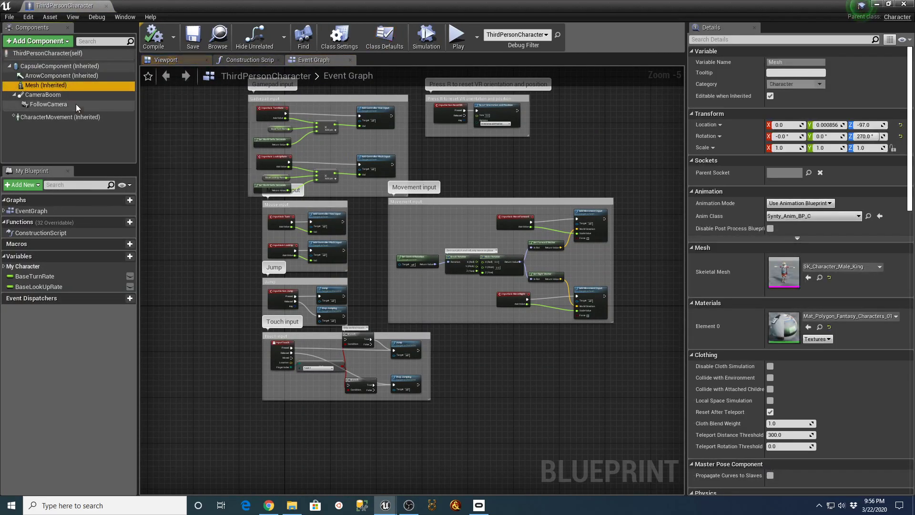
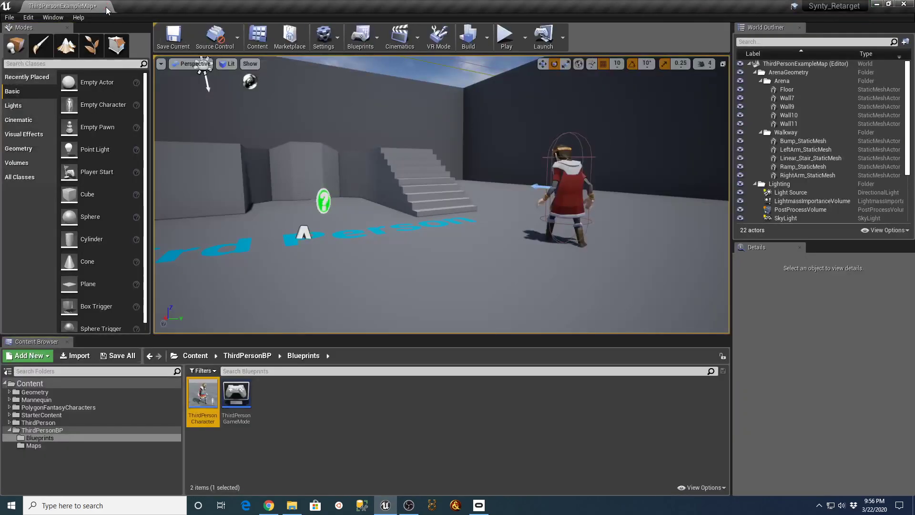
pyautogui.click(106, 6)
# Step: Open UE_ThirdPersonIdle from the UE_Animations folder, examine how the king holds the sceptre from several angles, and close it
pyautogui.moveTo(337, 340); pyautogui.dragTo(329, 290)
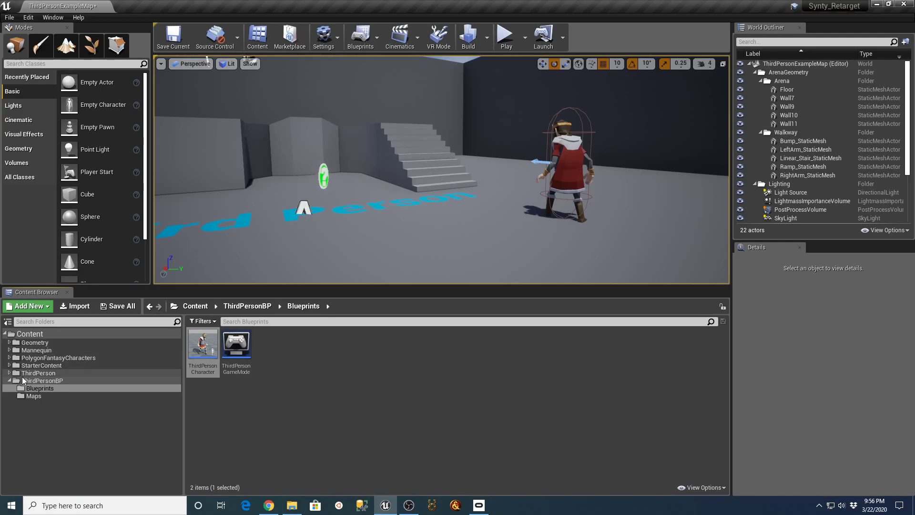
pyautogui.click(10, 358)
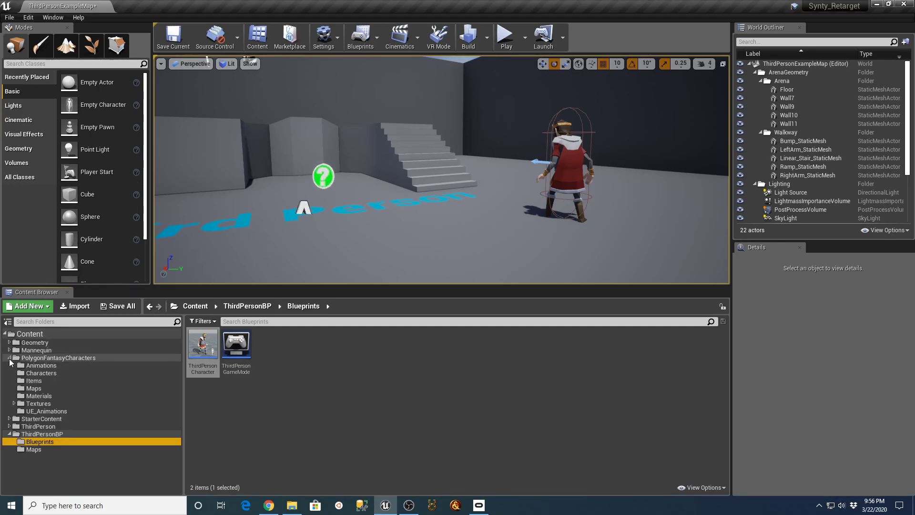
pyautogui.click(45, 412)
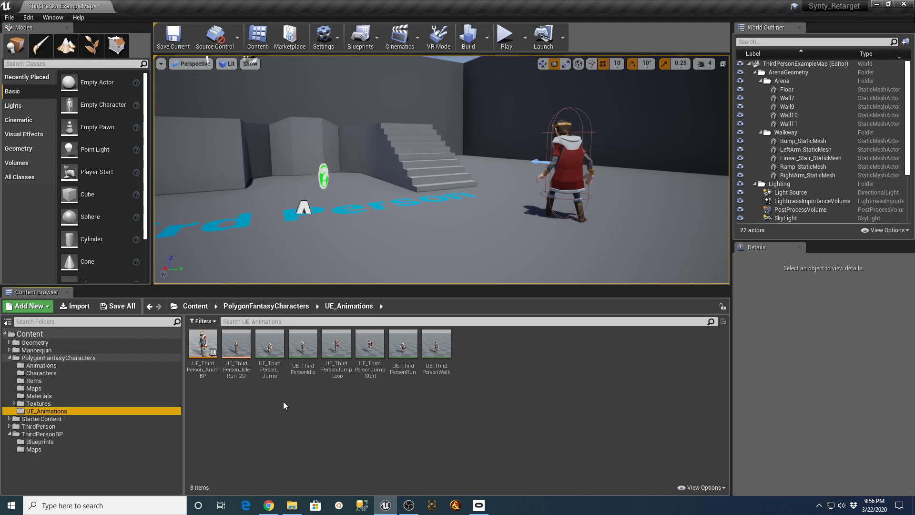
pyautogui.click(305, 347)
pyautogui.doubleClick(307, 350)
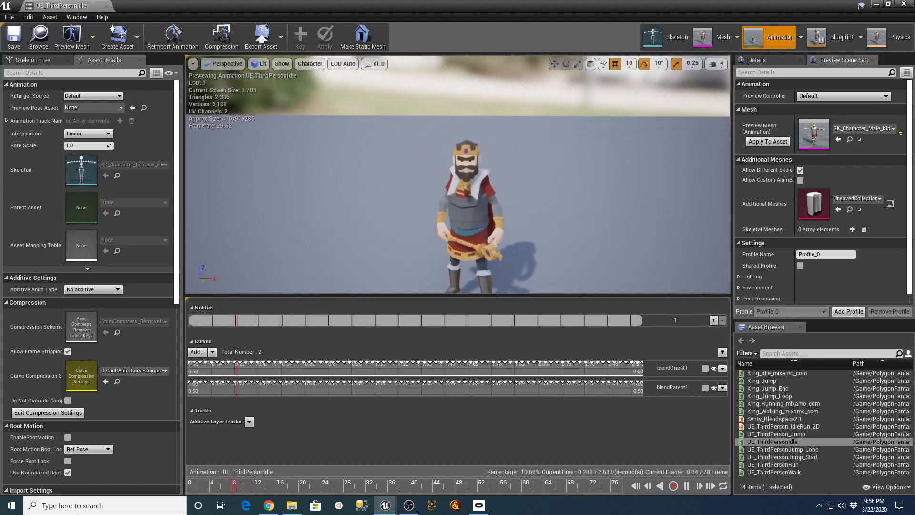
pyautogui.moveTo(431, 194)
pyautogui.mouseDown(button='right')
pyautogui.moveTo(413, 222)
pyautogui.moveTo(357, 220)
pyautogui.moveTo(430, 195)
pyautogui.mouseUp(button='right')
pyautogui.scroll(2, 525, 183)
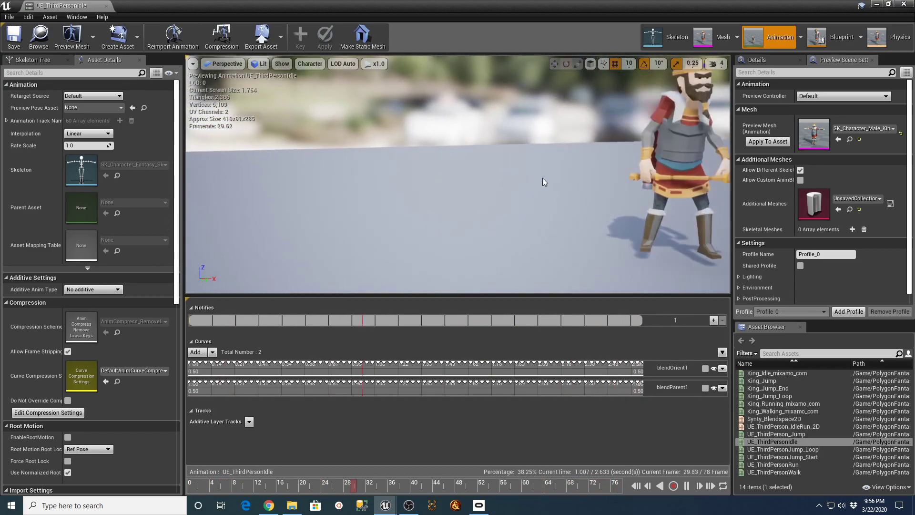
pyautogui.moveTo(578, 172)
pyautogui.mouseDown(button='right')
pyautogui.moveTo(529, 173)
pyautogui.moveTo(647, 161)
pyautogui.moveTo(584, 168)
pyautogui.moveTo(584, 160)
pyautogui.mouseUp(button='right')
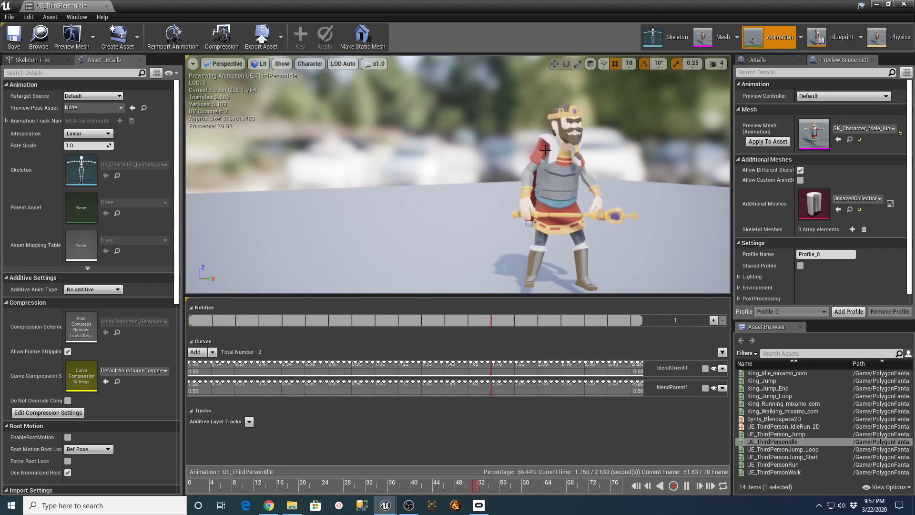
pyautogui.click(106, 5)
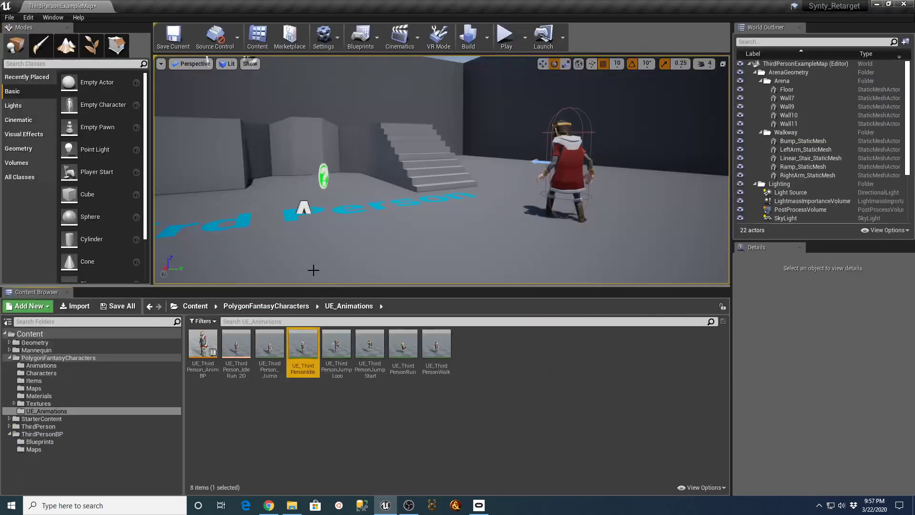
pyautogui.click(393, 398)
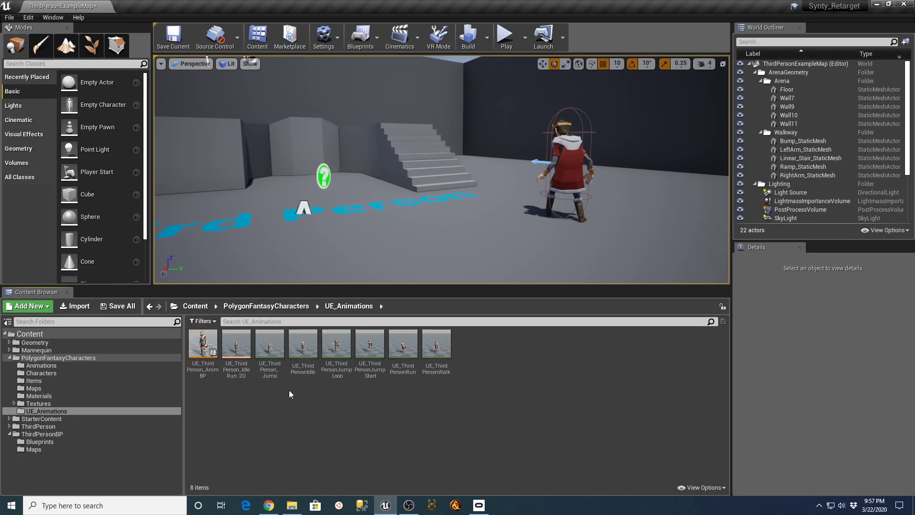
# Step: Start duplicating and retargeting ThirdPersonRun from the Mannequin's Animations folder, choosing SK_Character_Fantasy_Skeleton as the target skeleton
pyautogui.click(24, 352)
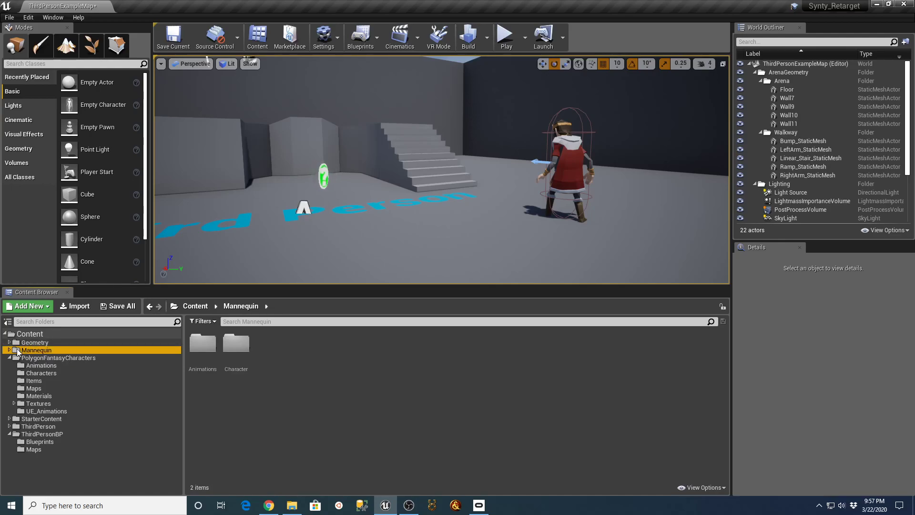
pyautogui.click(9, 350)
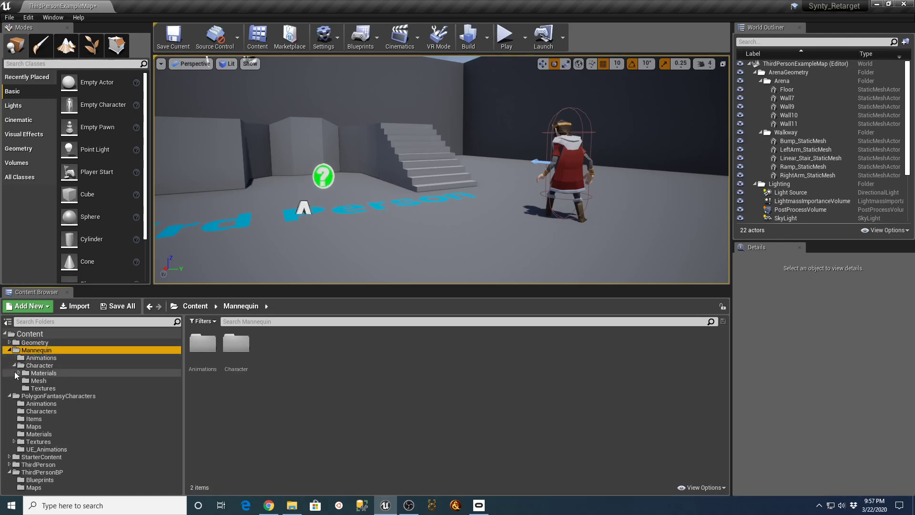
pyautogui.click(38, 357)
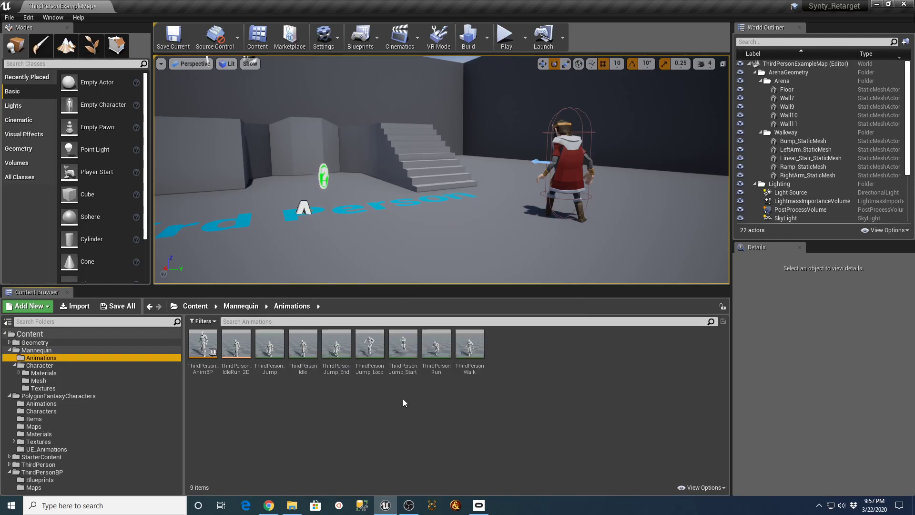
pyautogui.click(471, 344)
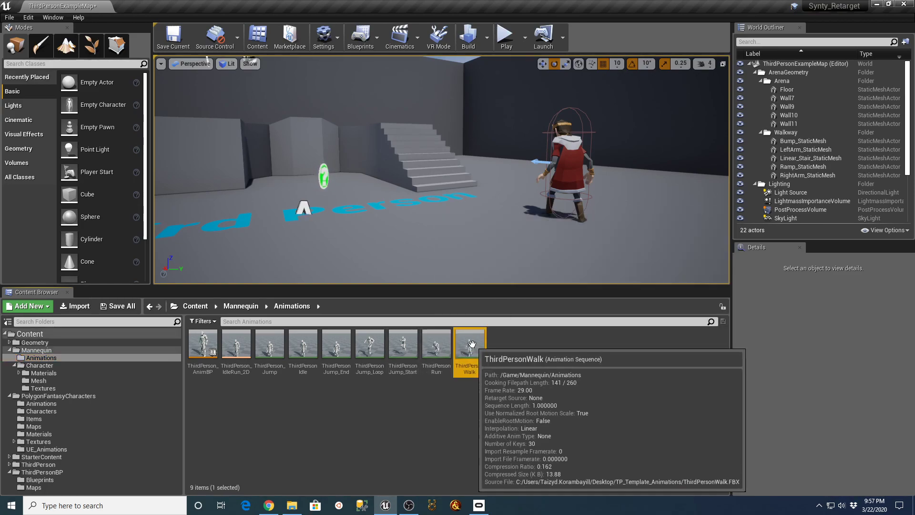
pyautogui.rightClick(436, 344)
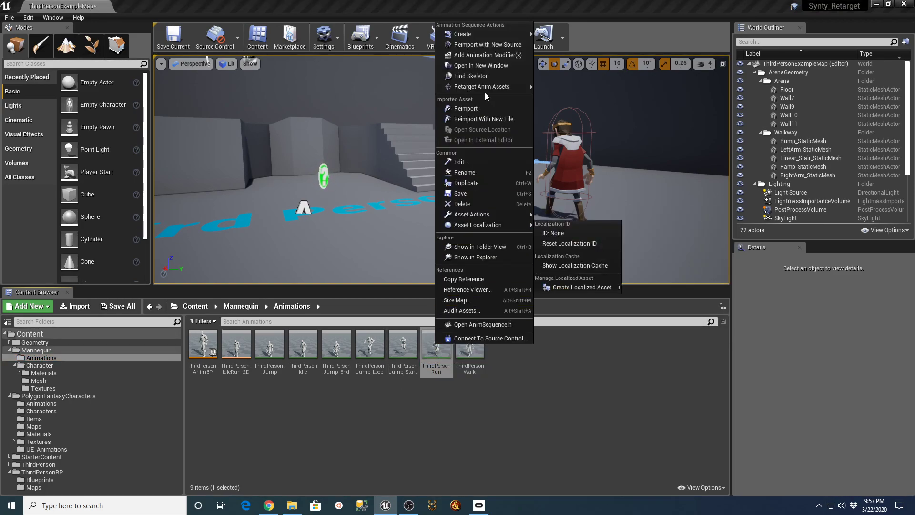
pyautogui.moveTo(491, 88)
pyautogui.click(567, 86)
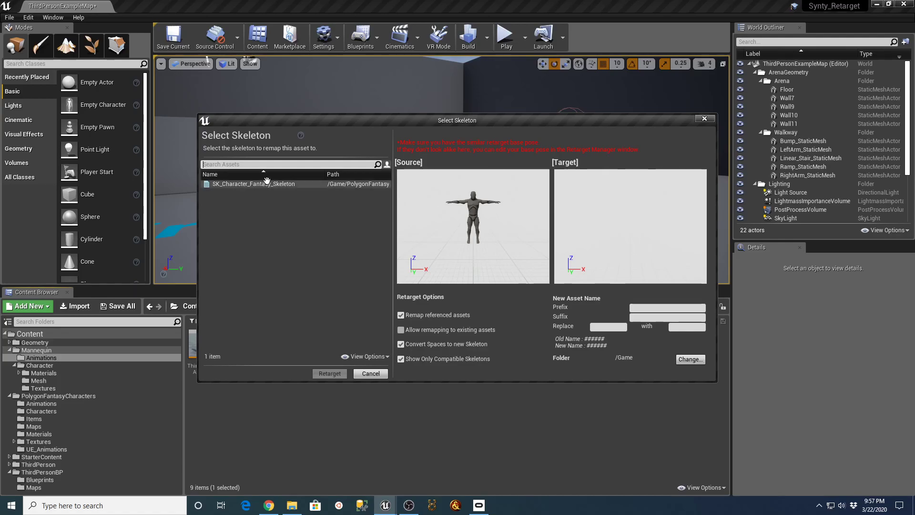
pyautogui.click(267, 183)
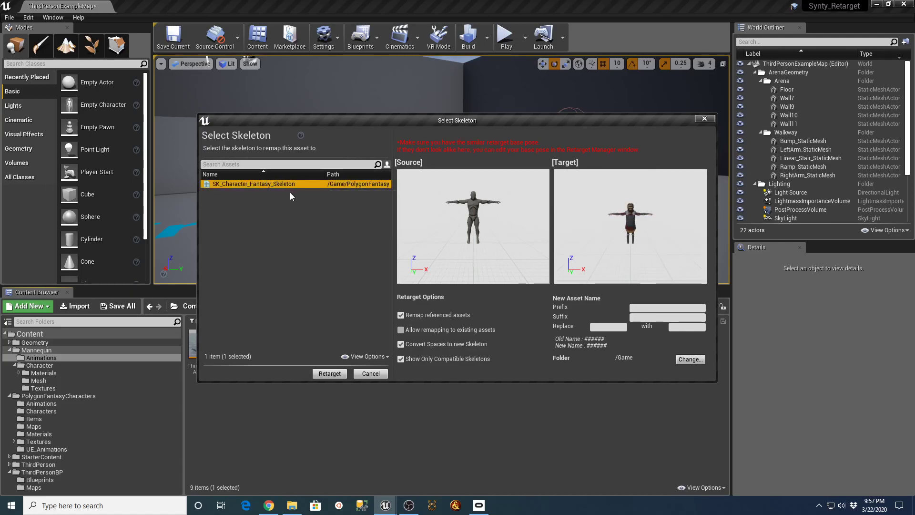
# Step: Set the output folder to PolygonFantasyCharacters/Animations and the name prefix to UE_, and retarget the run animation
pyautogui.click(689, 360)
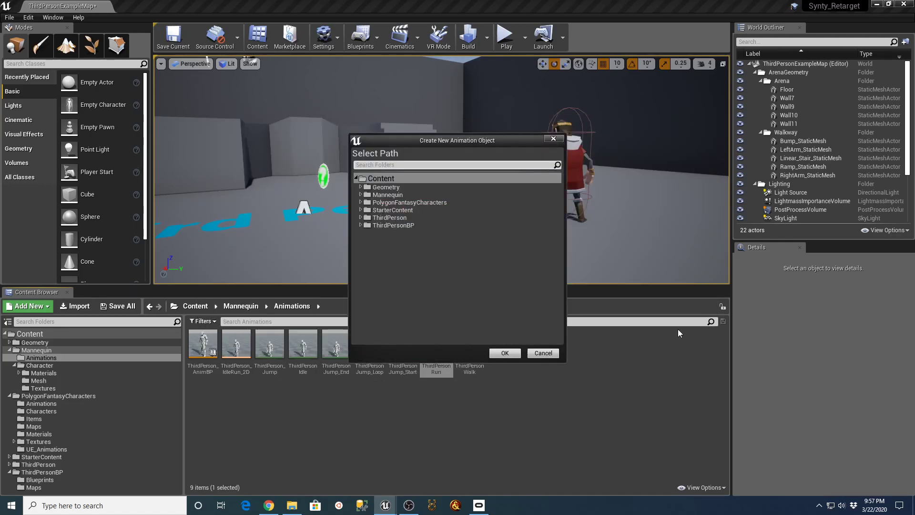
pyautogui.click(361, 202)
pyautogui.click(393, 209)
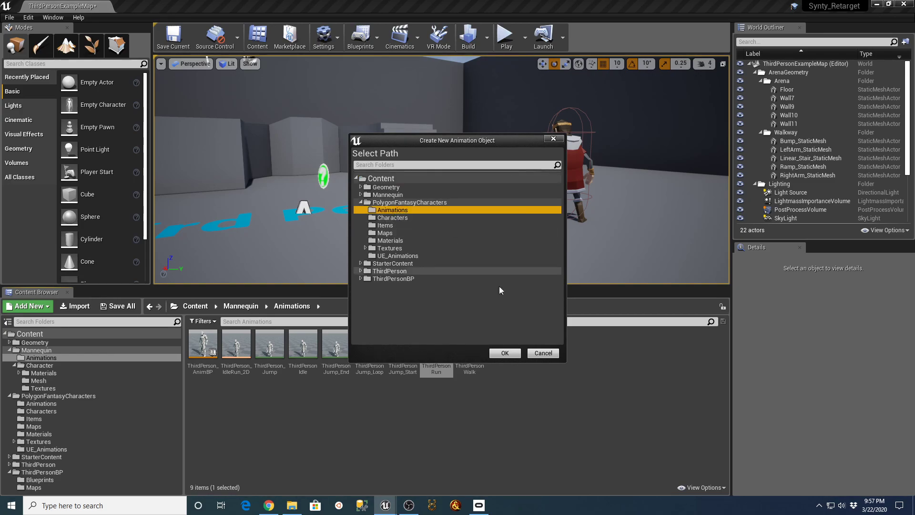
pyautogui.click(507, 353)
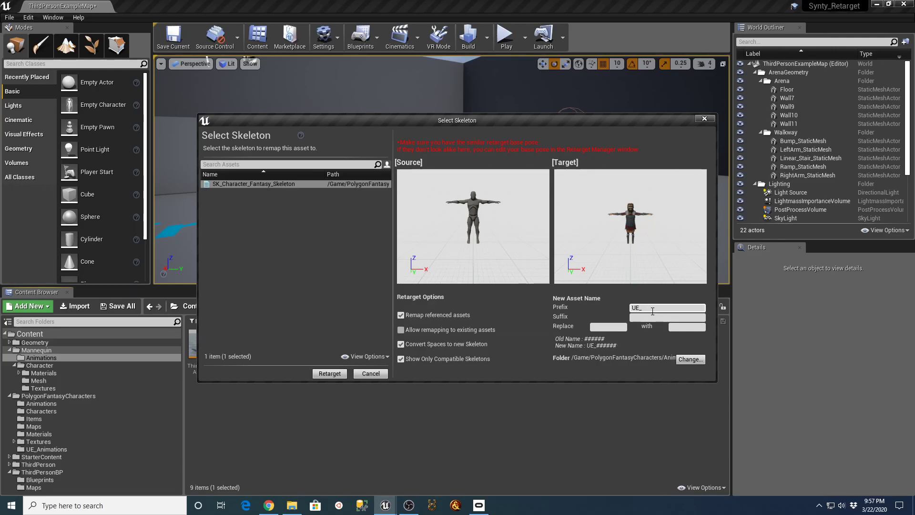
pyautogui.click(336, 376)
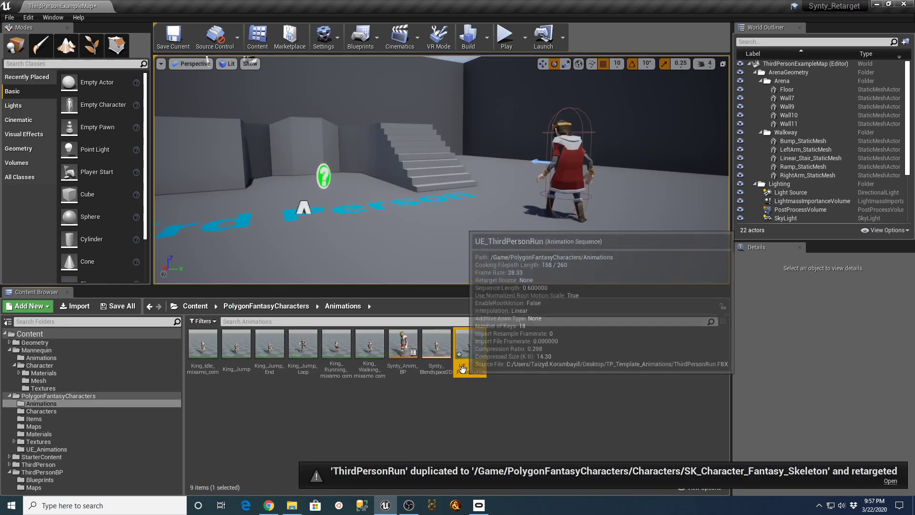
# Step: Preview the retargeted run animation on the king, close it, and rename the asset UE_King_ThirdPersonRun
pyautogui.doubleClick(471, 350)
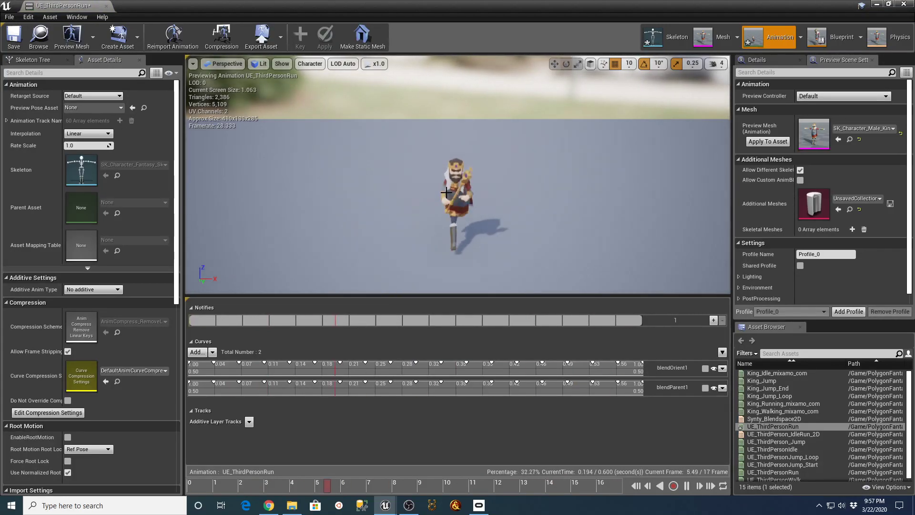
pyautogui.click(105, 6)
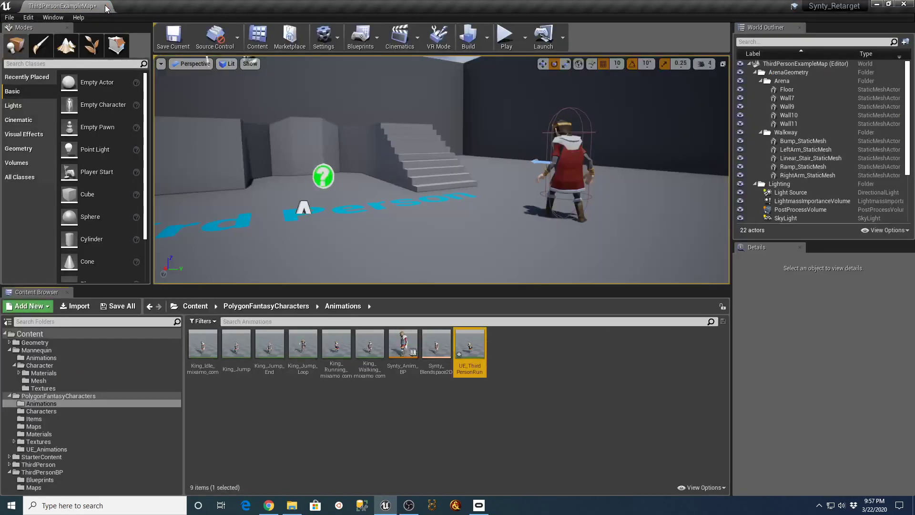
pyautogui.click(463, 370)
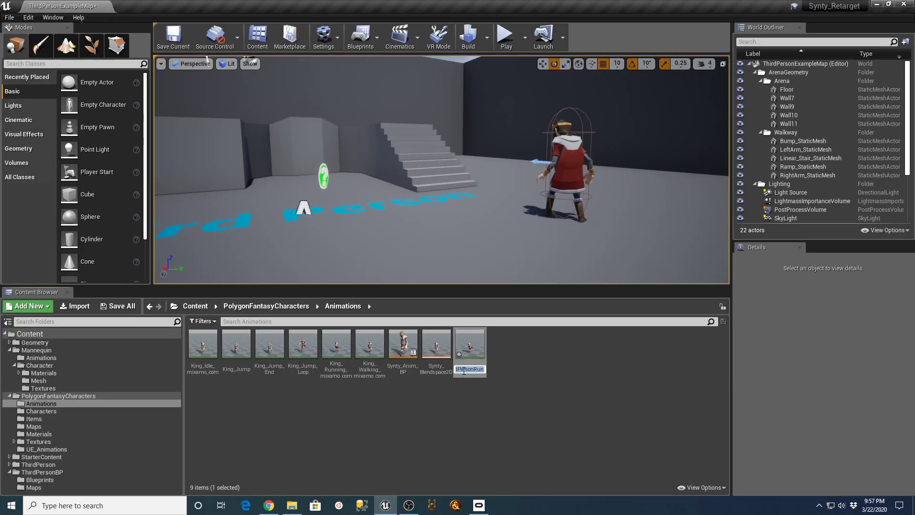
pyautogui.press('Left')
pyautogui.press('Left')
pyautogui.press('Left')
pyautogui.press('Left')
pyautogui.press('Left')
pyautogui.press('Left')
pyautogui.press('Left')
pyautogui.press('Left')
pyautogui.write('_KING')
pyautogui.press('BackSpace')
pyautogui.press('BackSpace')
pyautogui.press('BackSpace')
pyautogui.write('ing')
pyautogui.press('Return')
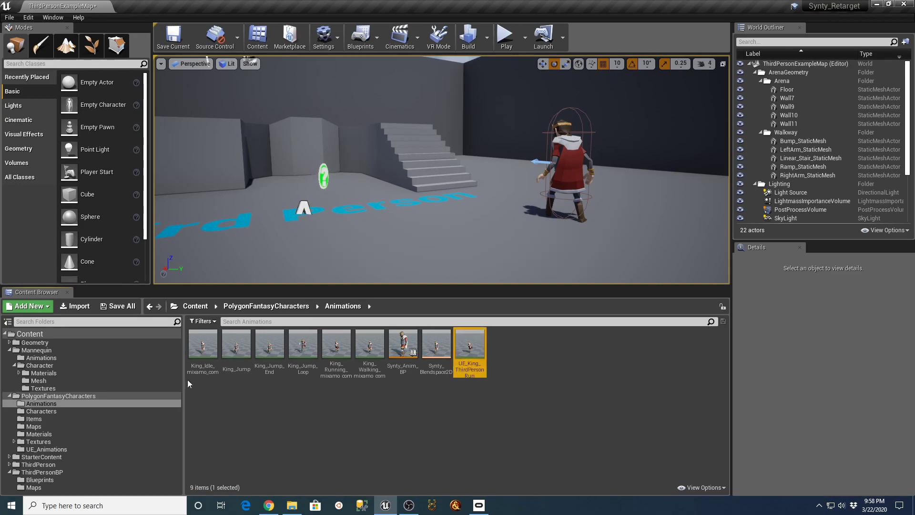
# Step: Start duplicating and retargeting ThirdPersonWalk from the Mannequin's Animations folder to SK_Character_Fantasy_Skeleton
pyautogui.click(42, 351)
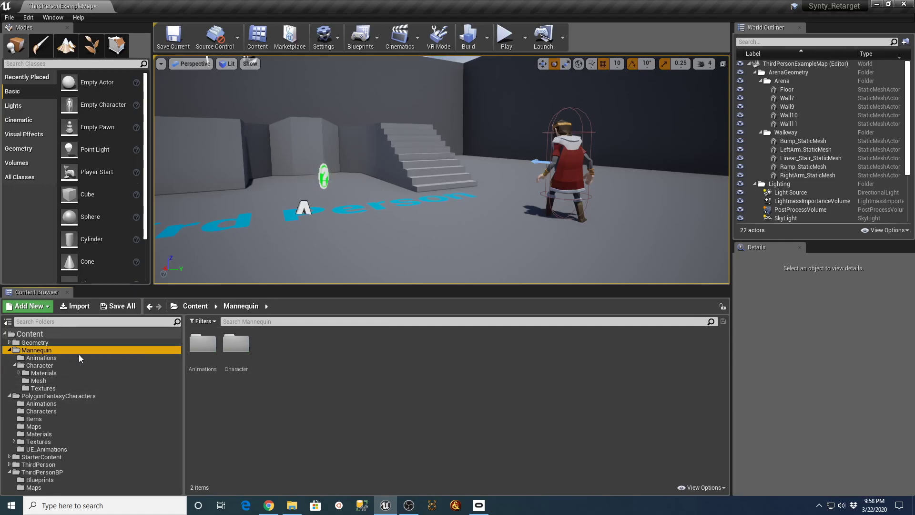
pyautogui.click(42, 358)
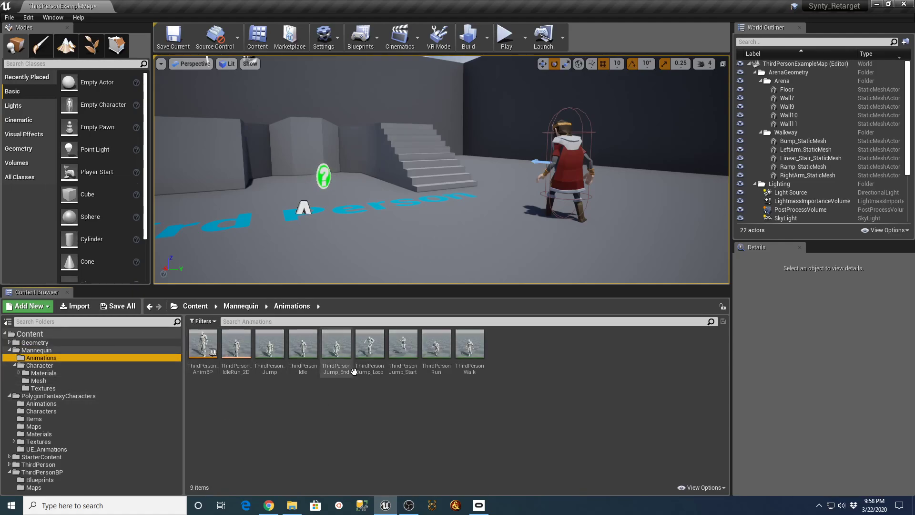
pyautogui.rightClick(469, 350)
pyautogui.moveTo(524, 97)
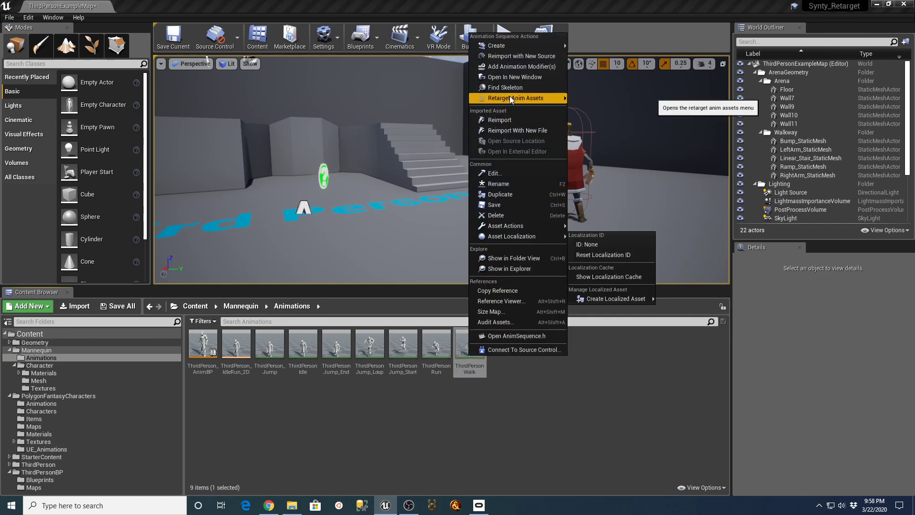
pyautogui.click(603, 98)
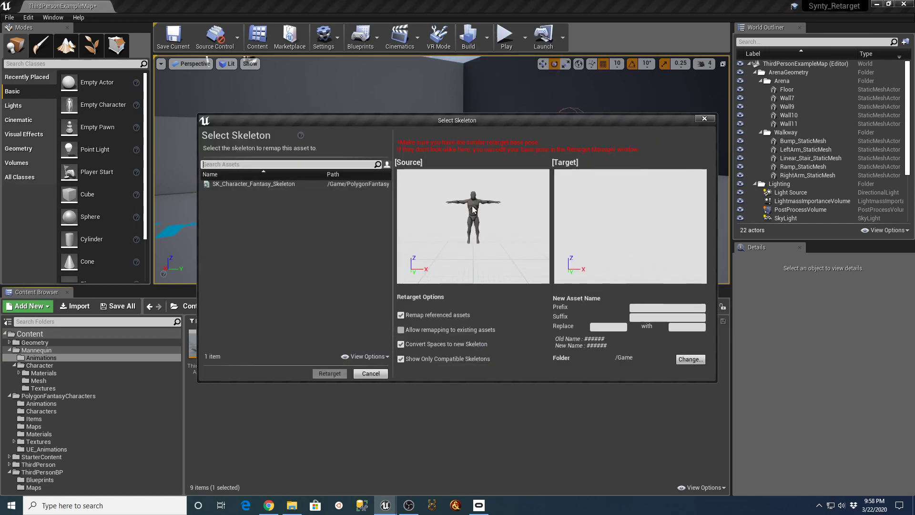
pyautogui.click(288, 184)
# Step: Retarget the walk animation into PolygonFantasyCharacters/Animations with the name prefix UE_King_
pyautogui.click(689, 359)
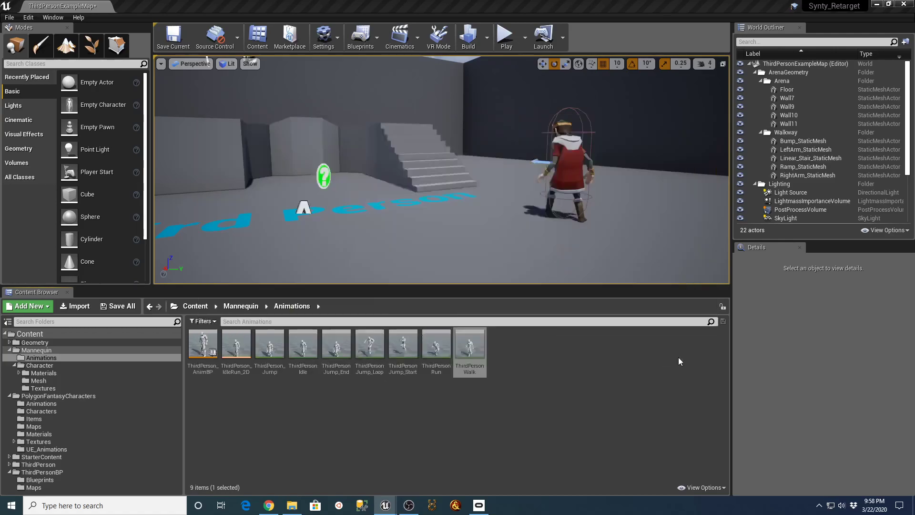
pyautogui.click(361, 195)
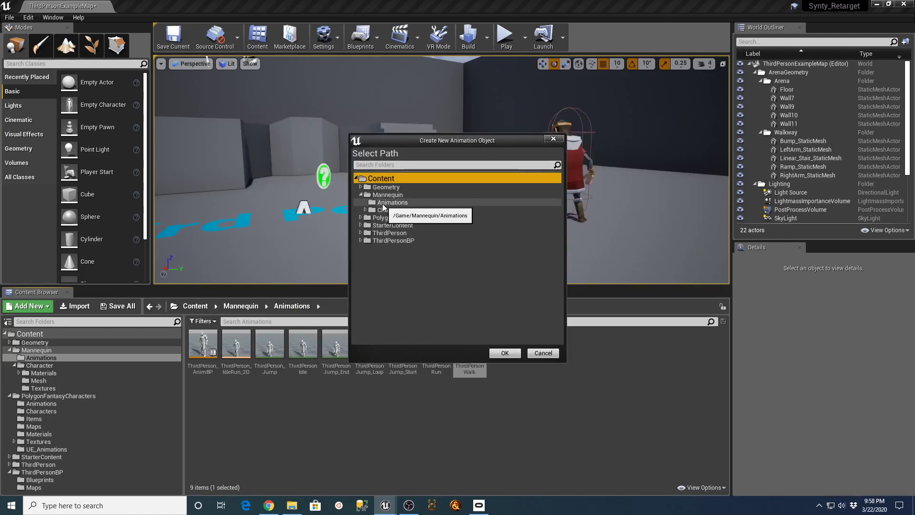
pyautogui.click(361, 217)
pyautogui.click(392, 225)
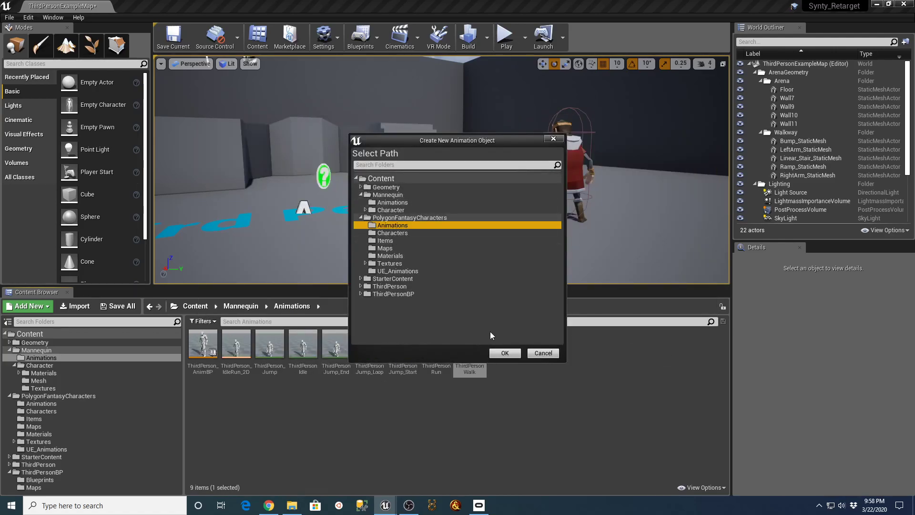
pyautogui.click(505, 353)
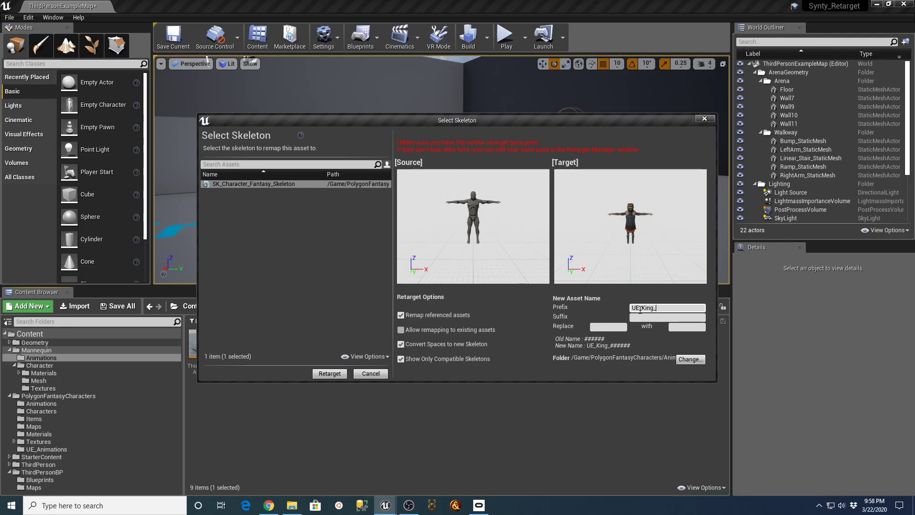
pyautogui.click(331, 376)
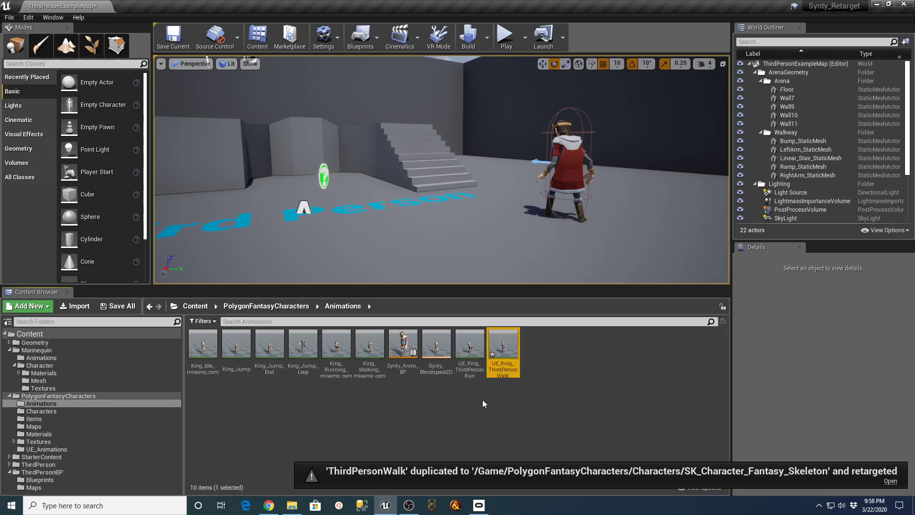
# Step: Open Synty_Blendspace2D and replace its walking sample with UE_King_ThirdPersonWalk
pyautogui.click(592, 408)
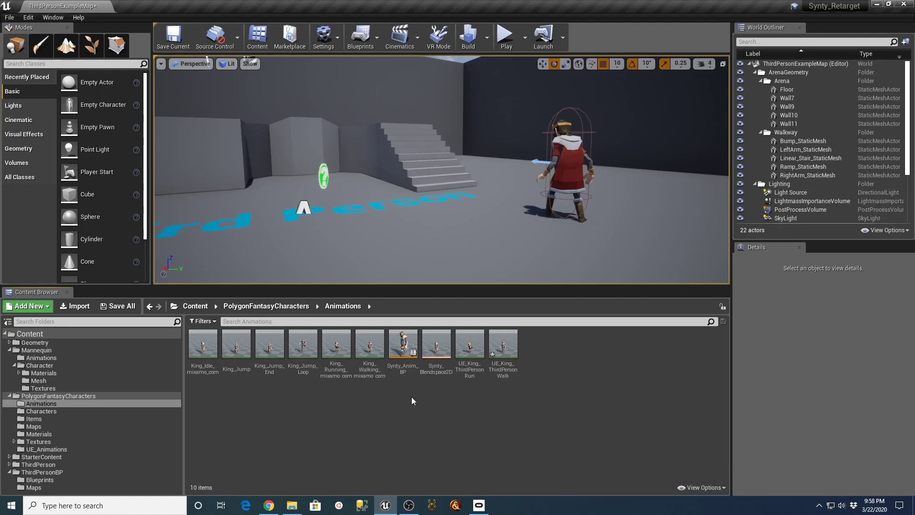
pyautogui.doubleClick(437, 346)
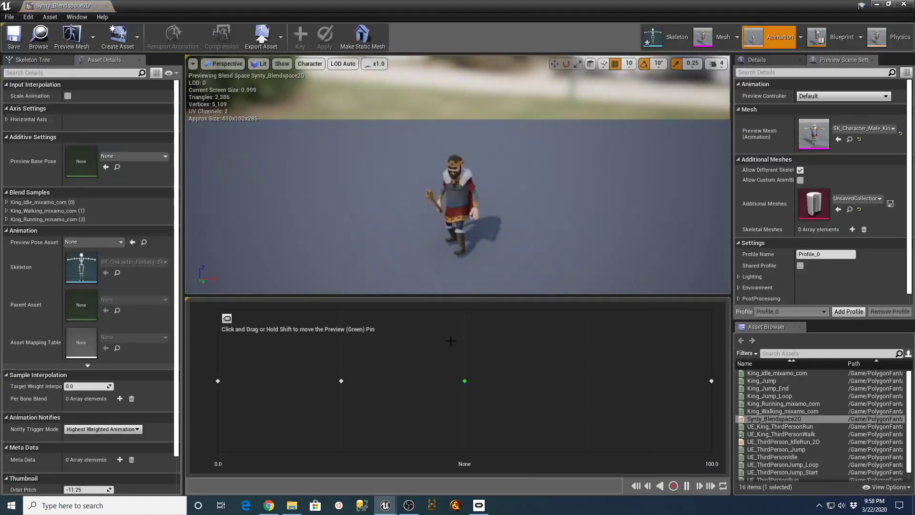
pyautogui.moveTo(339, 380)
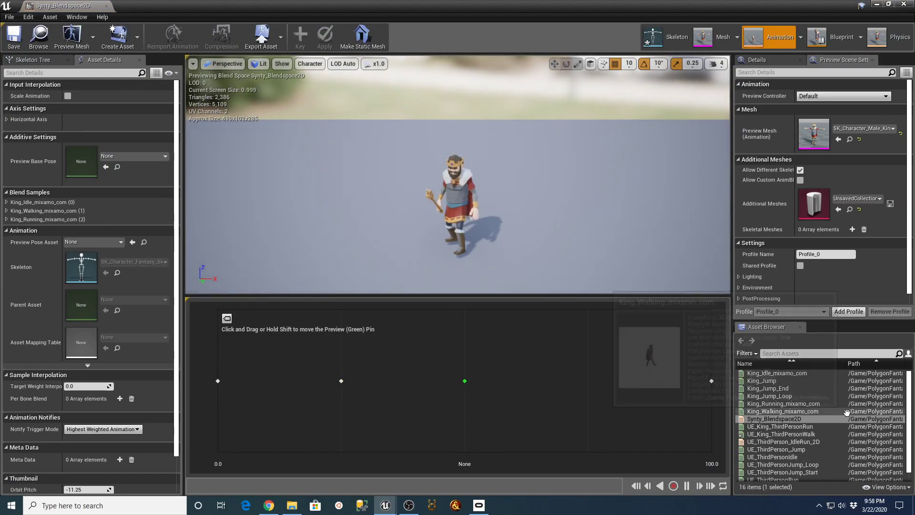
pyautogui.moveTo(911, 414); pyautogui.dragTo(908, 423)
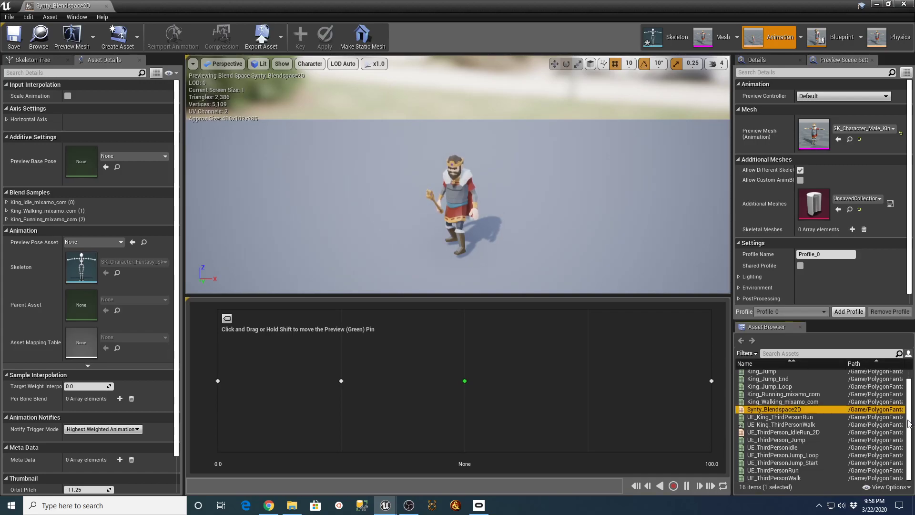
pyautogui.click(806, 424)
pyautogui.moveTo(753, 424); pyautogui.dragTo(341, 381)
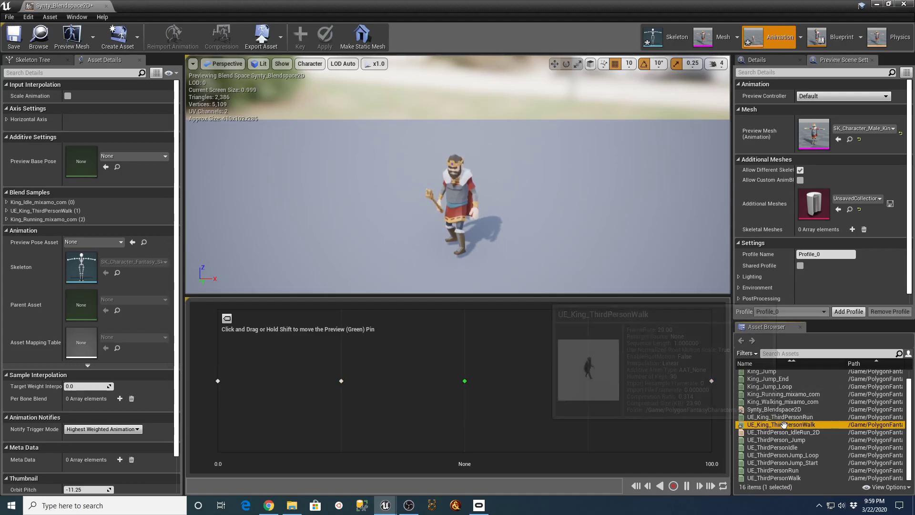
# Step: Replace the running sample at 100 with UE_King_ThirdPersonRun, then save and close the blend space
pyautogui.moveTo(765, 417); pyautogui.dragTo(712, 381)
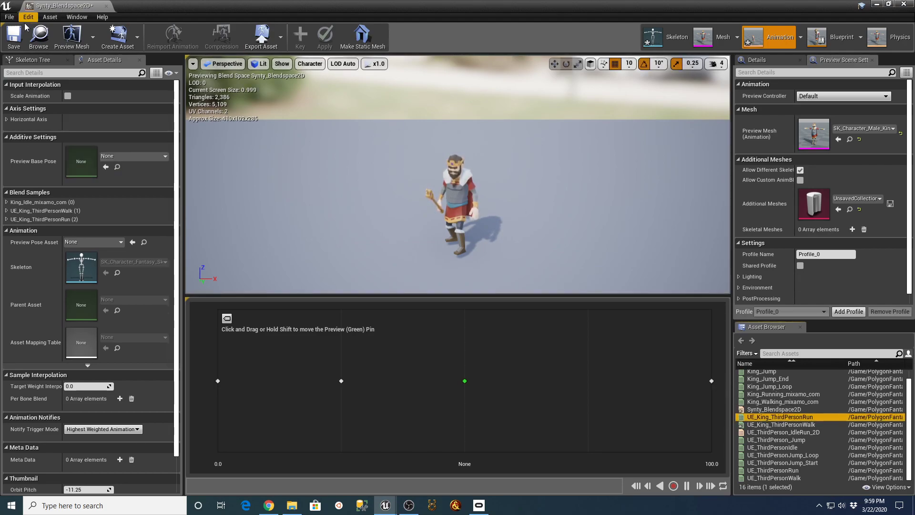
pyautogui.click(14, 35)
pyautogui.click(106, 5)
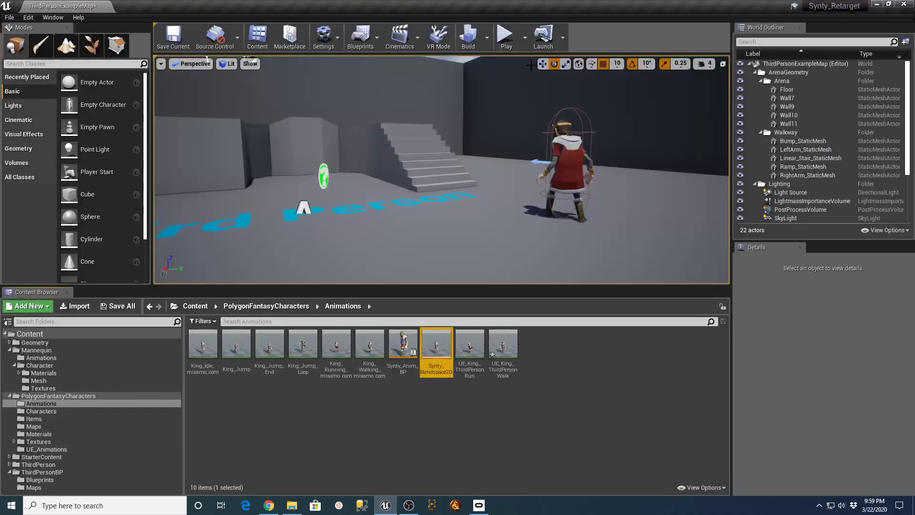
# Step: Play the level and move the king around the arena to check his retargeted walk and run, ending the session after the check
pyautogui.click(559, 230)
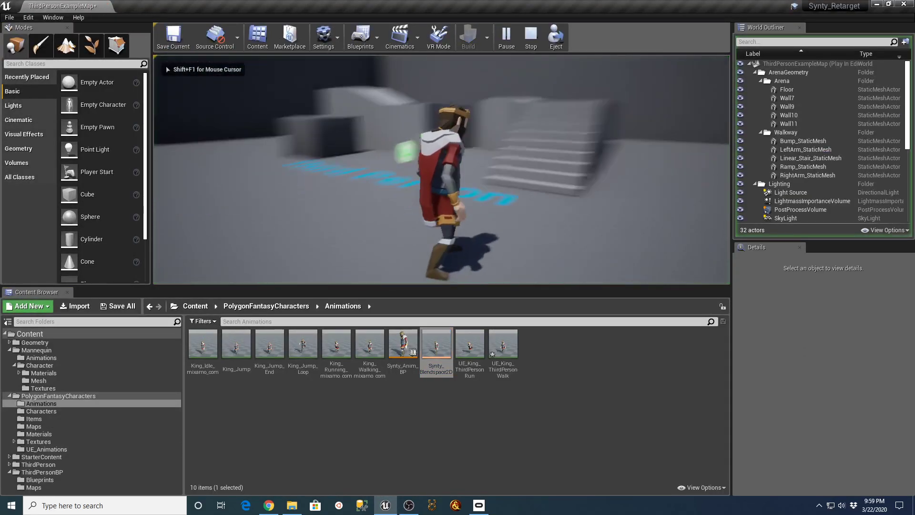
pyautogui.press('w')
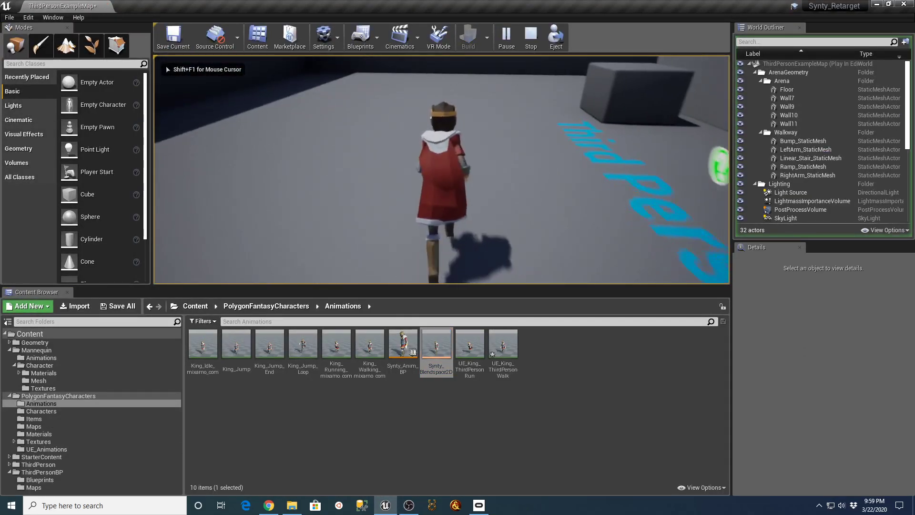
pyautogui.press('w')
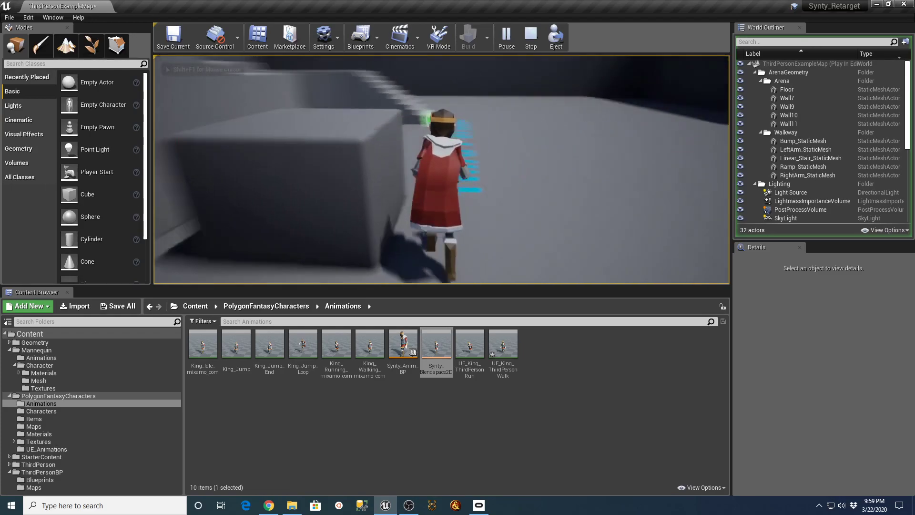
pyautogui.press('w')
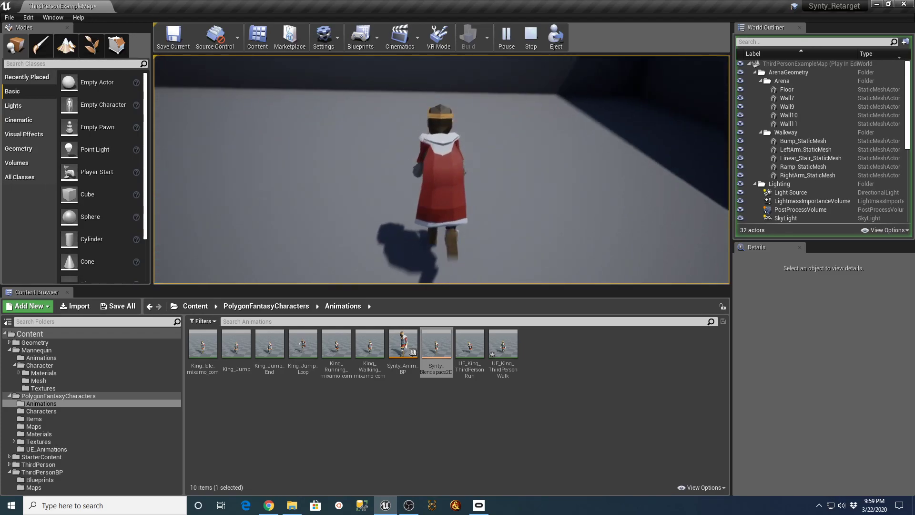
pyautogui.press('w')
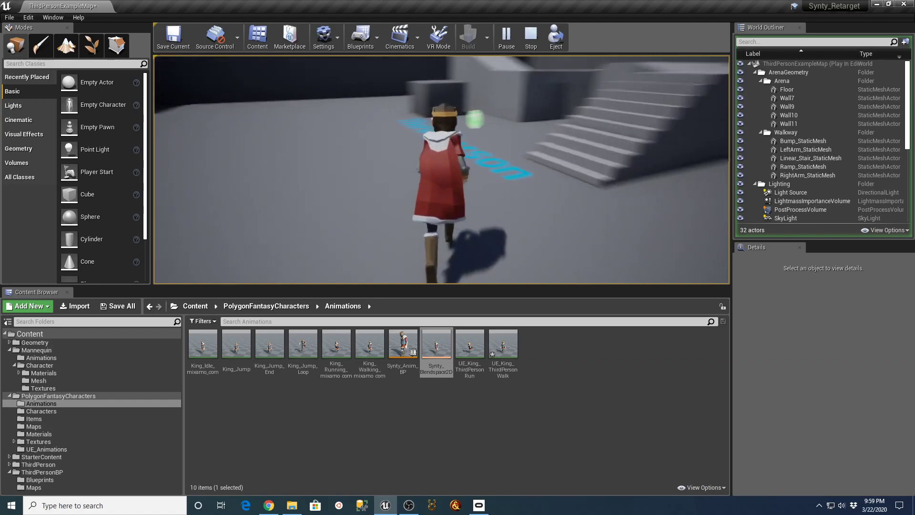
pyautogui.press('w')
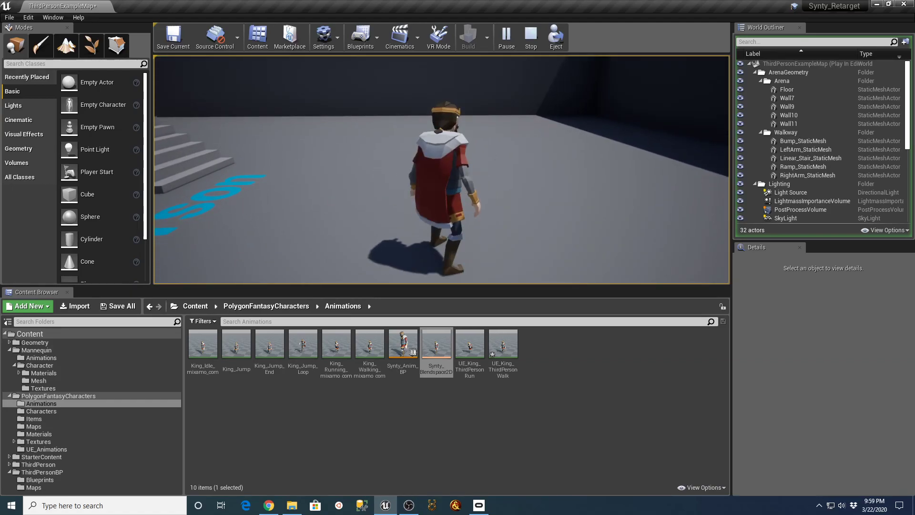
pyautogui.press('Escape')
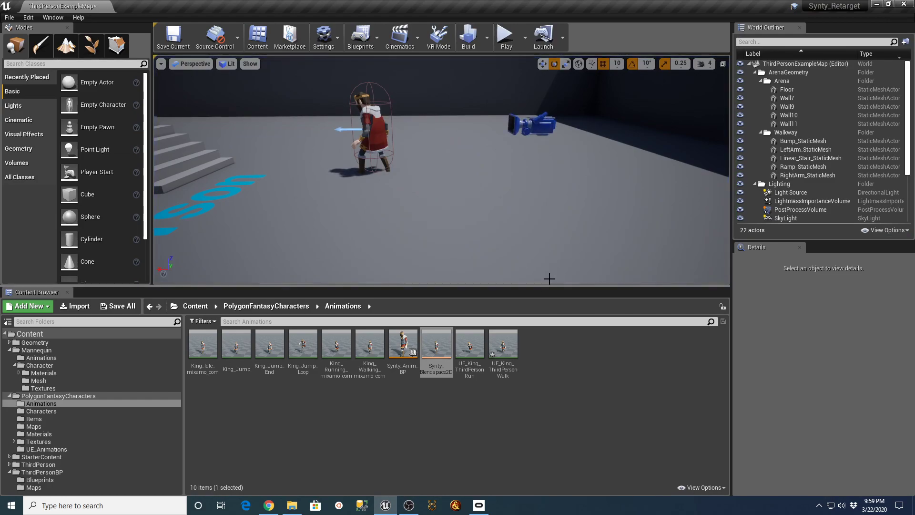
# Step: Reopen Synty_Blendspace2D and review its idle, walk and run samples
pyautogui.doubleClick(434, 353)
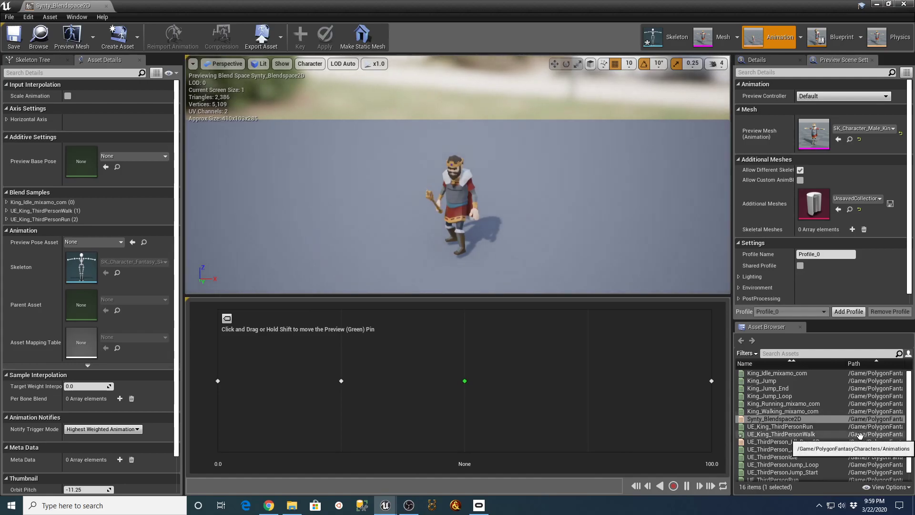
pyautogui.moveTo(811, 419)
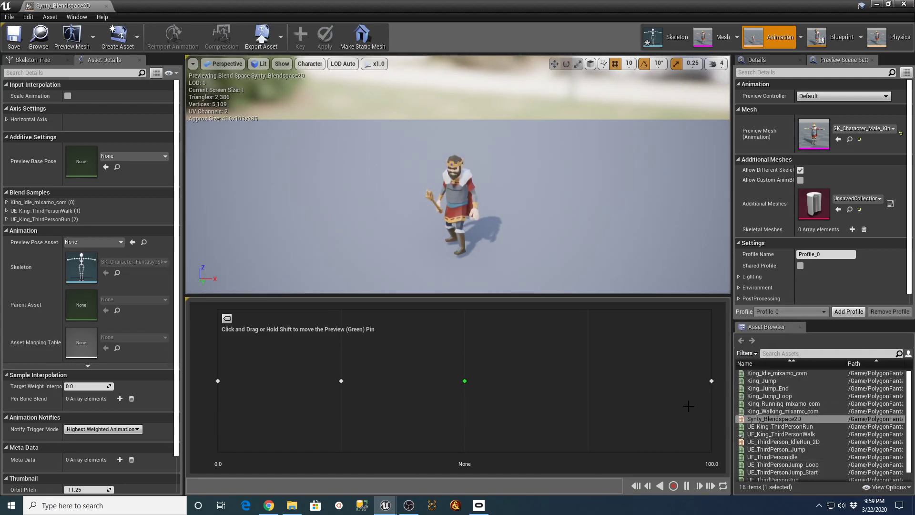
pyautogui.moveTo(793, 405)
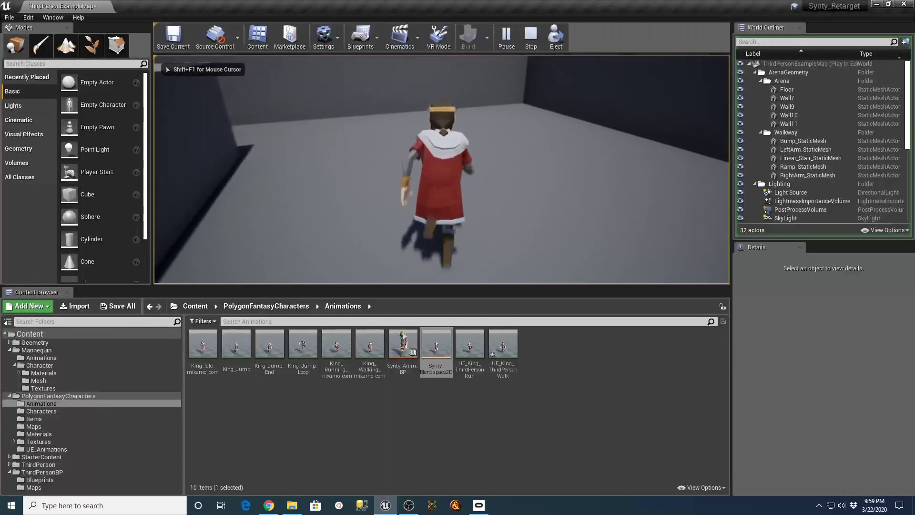
# Step: Play the level again and run the king along the walls and past the floor text to examine his running animation
pyautogui.press('w')
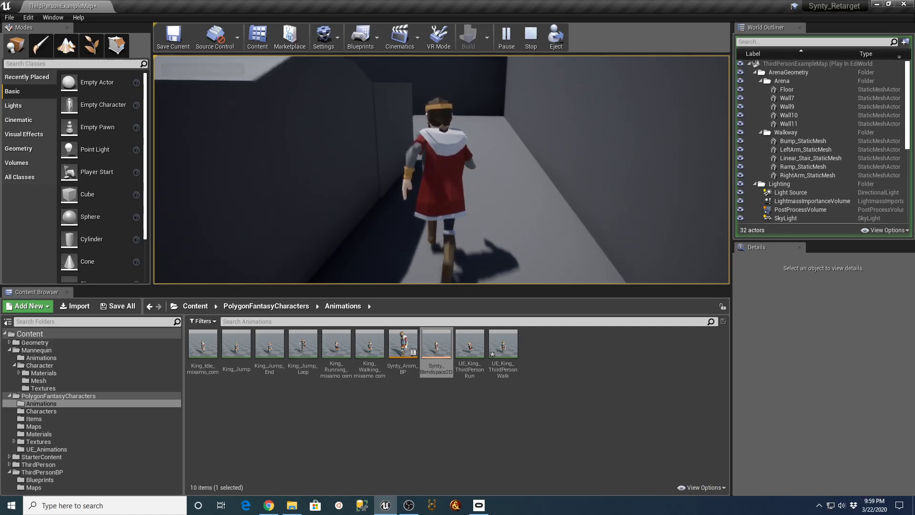
pyautogui.press('w')
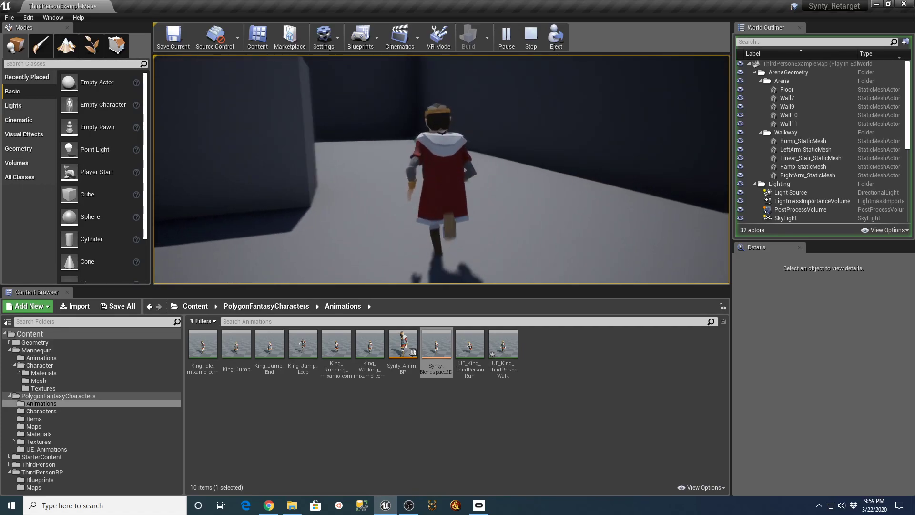
pyautogui.press('w')
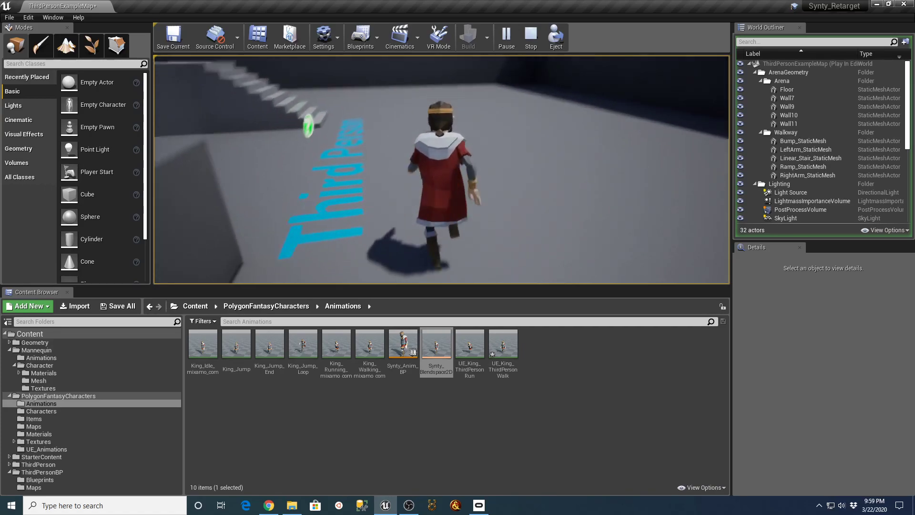
pyautogui.press('w')
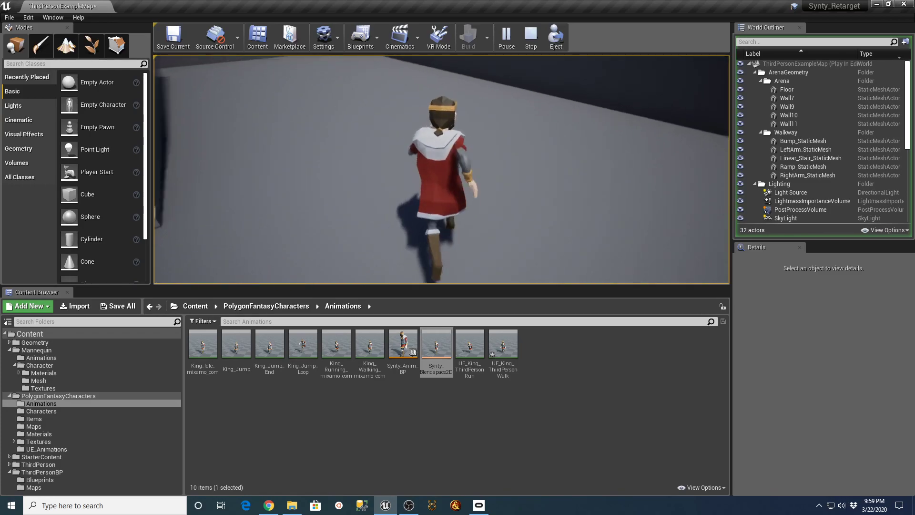
pyautogui.press('w')
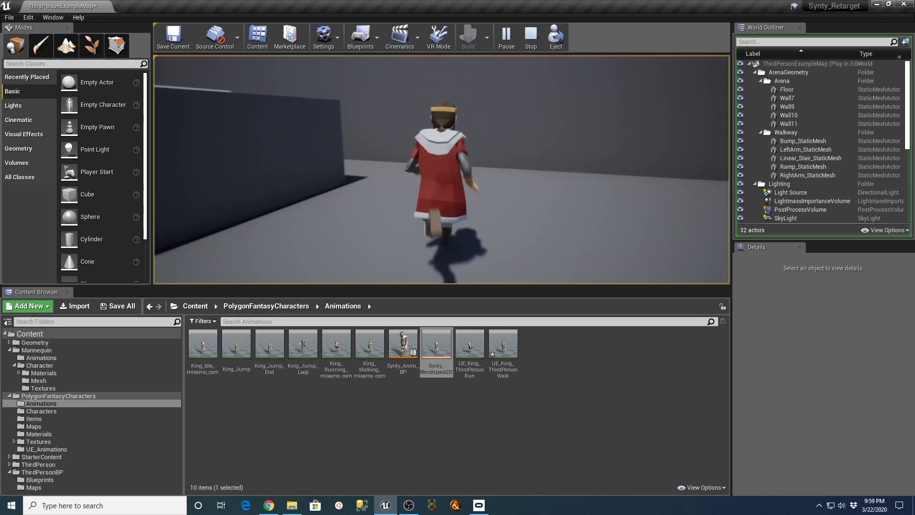
pyautogui.press('w')
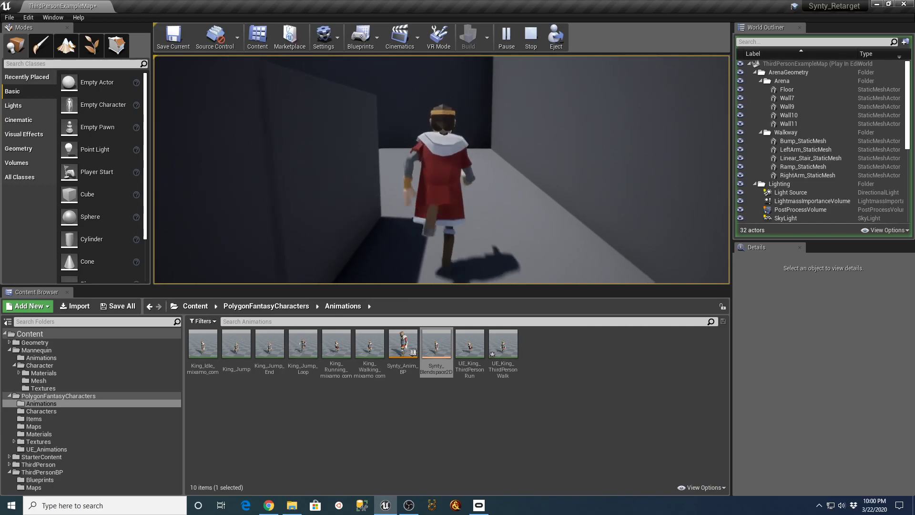
pyautogui.press('w')
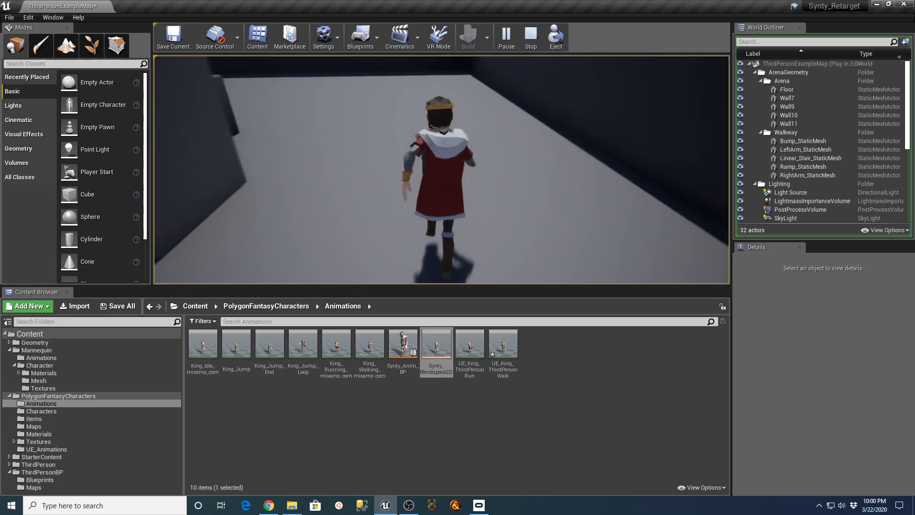
pyautogui.press('w')
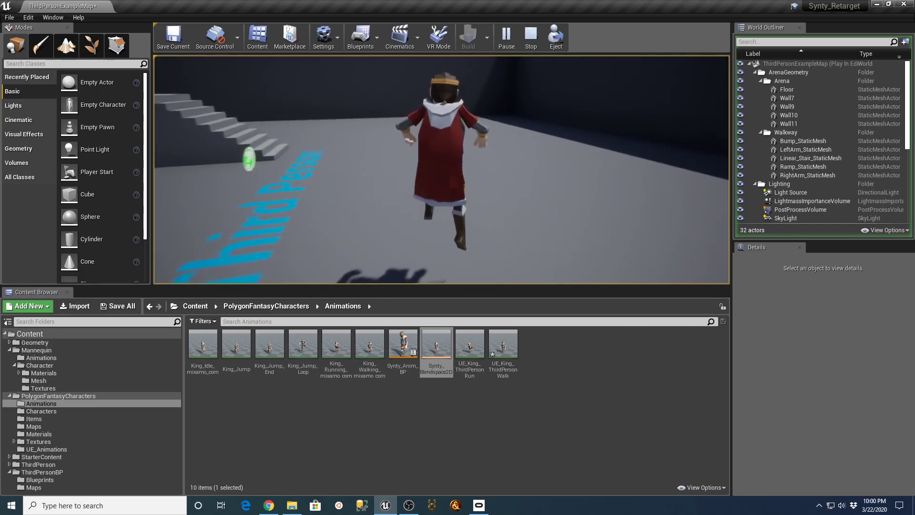
pyautogui.press('s')
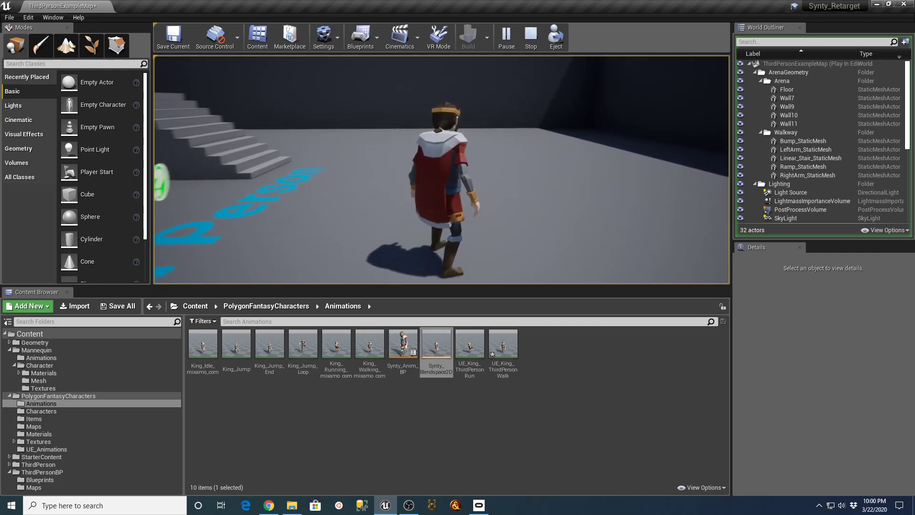
# Step: Make the king jump on the spot and while moving to check how the jump blends with his movement
pyautogui.press('space')
pyautogui.press('space')
pyautogui.press('space')
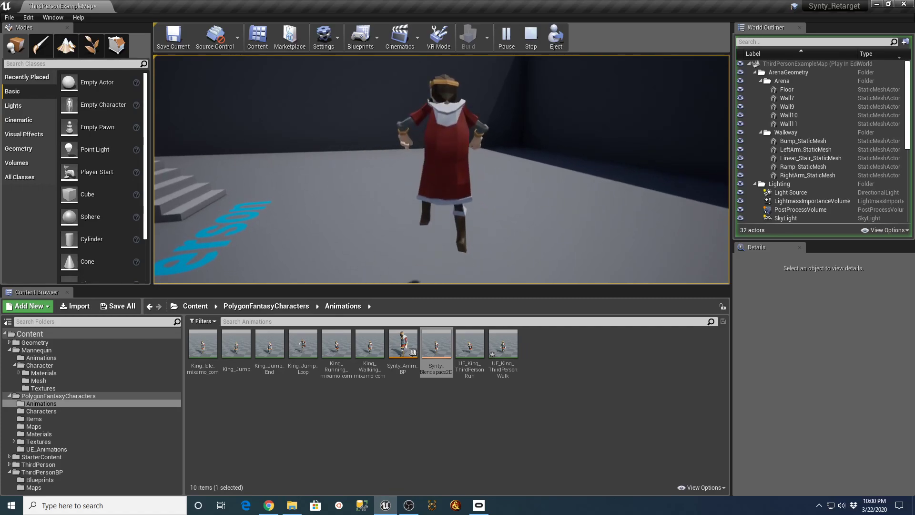
pyautogui.press('w')
pyautogui.press('space')
pyautogui.press('w')
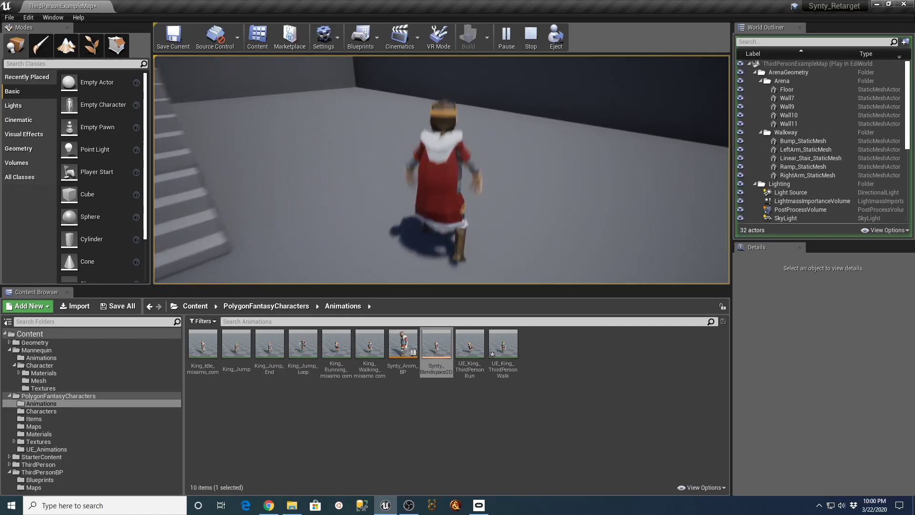
pyautogui.press('w')
pyautogui.press('space')
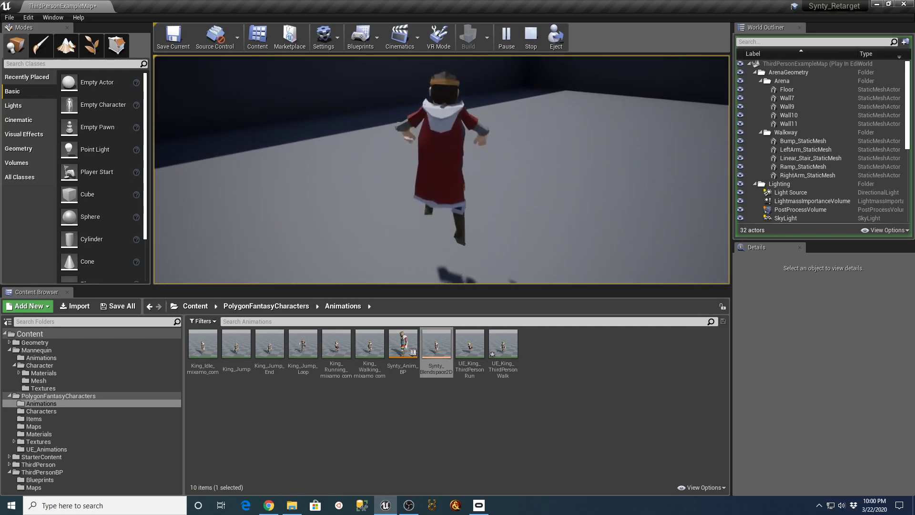
# Step: Run the king over the raised walkway blocks and back across the arena floor, including jumps, to examine his animation transitions
pyautogui.press('w')
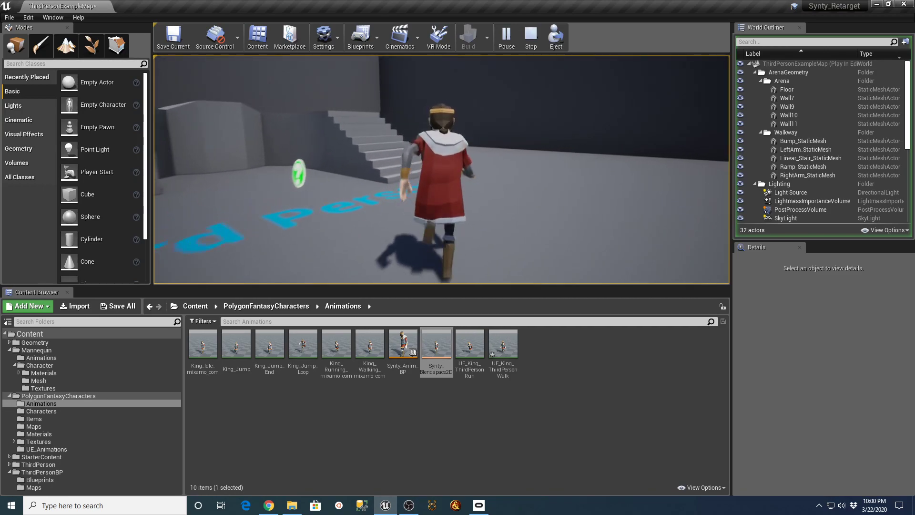
pyautogui.press('w')
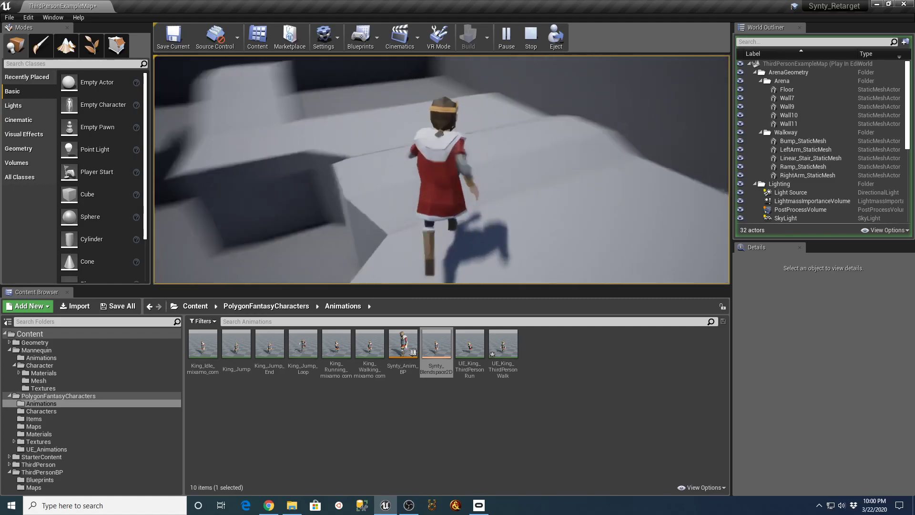
pyautogui.press('w')
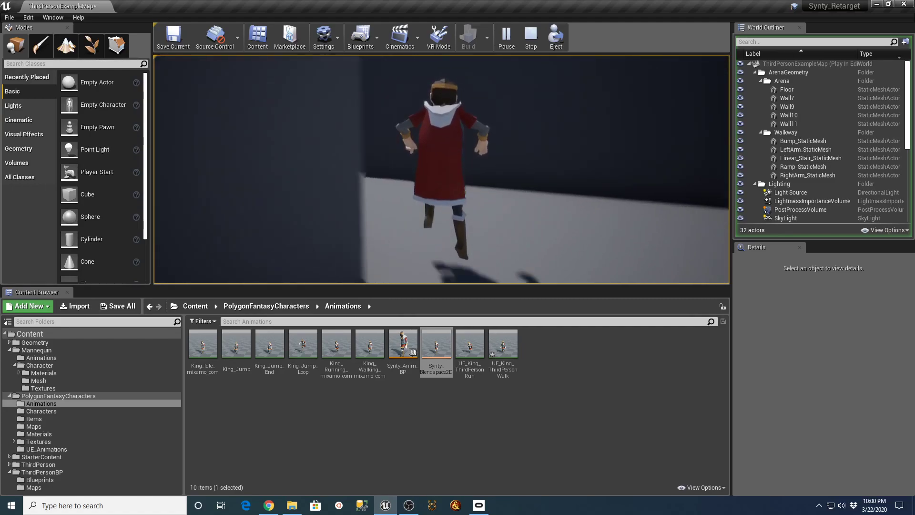
pyautogui.press('w')
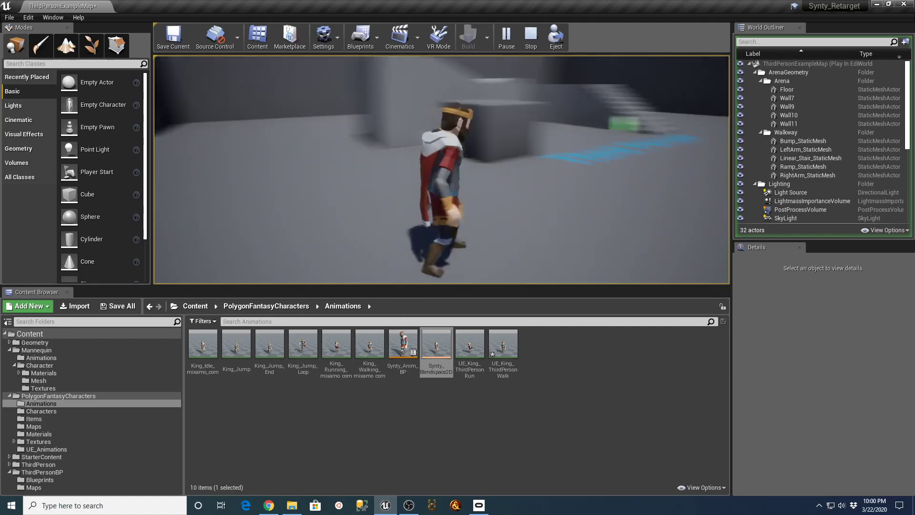
pyautogui.press('space')
pyautogui.press('w')
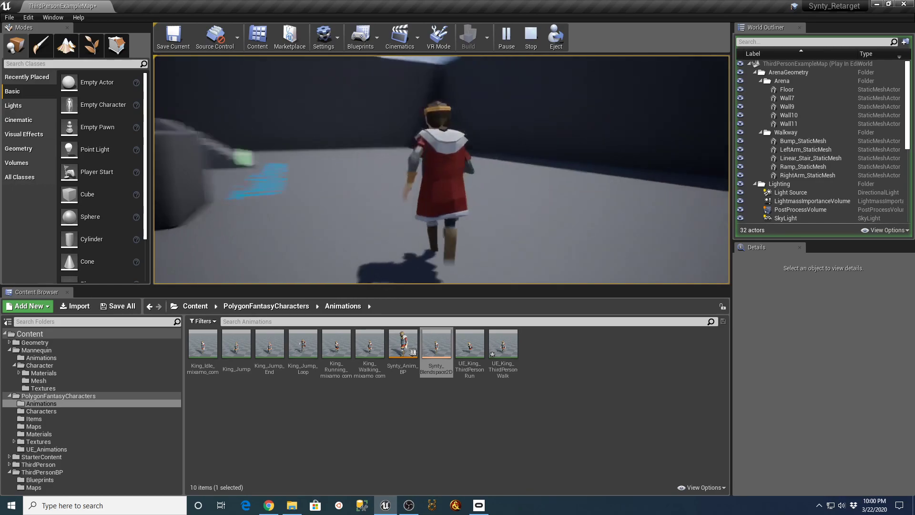
pyautogui.press('w')
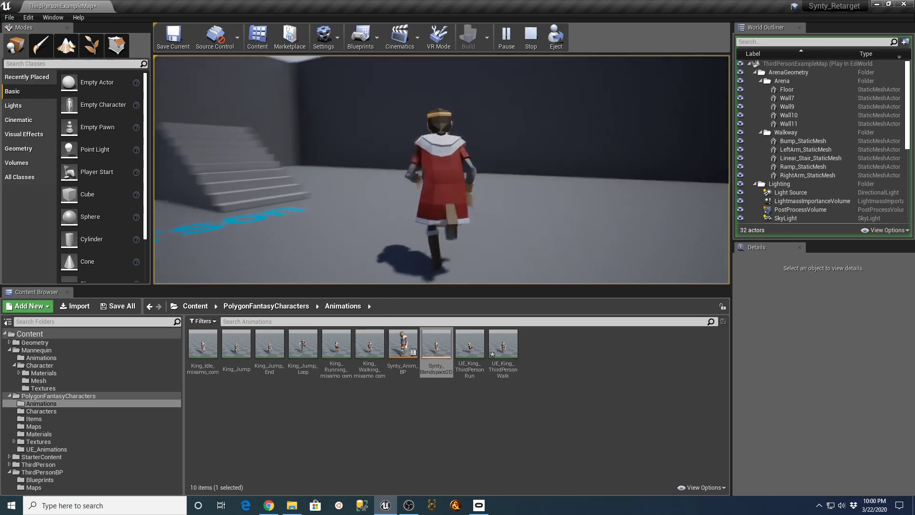
pyautogui.press('w')
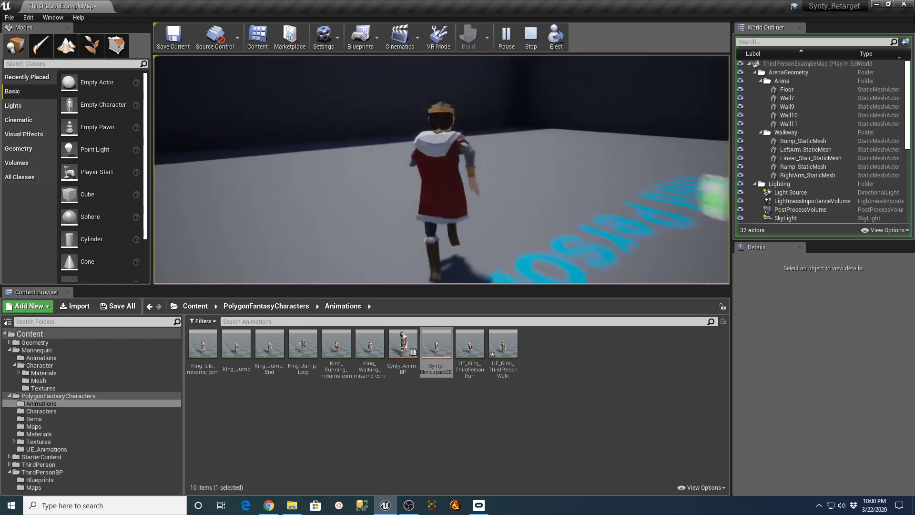
pyautogui.press('w')
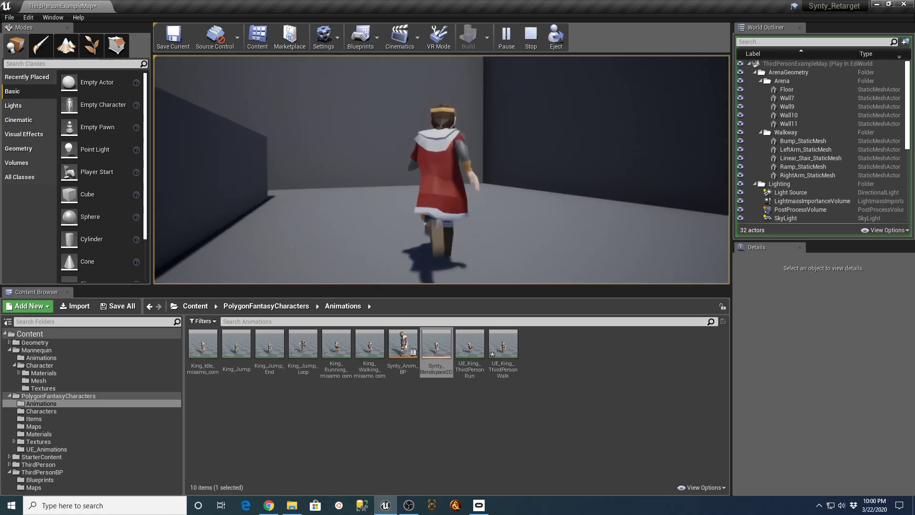
pyautogui.press('w')
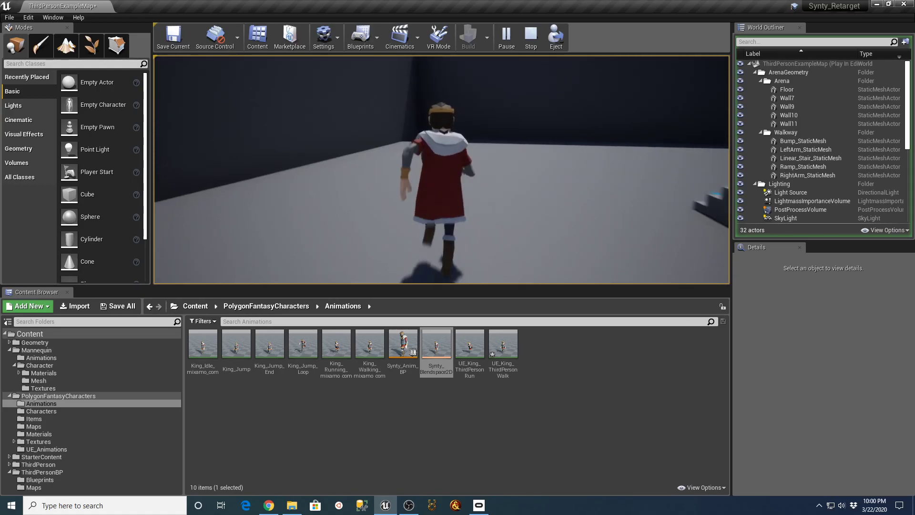
pyautogui.press('w')
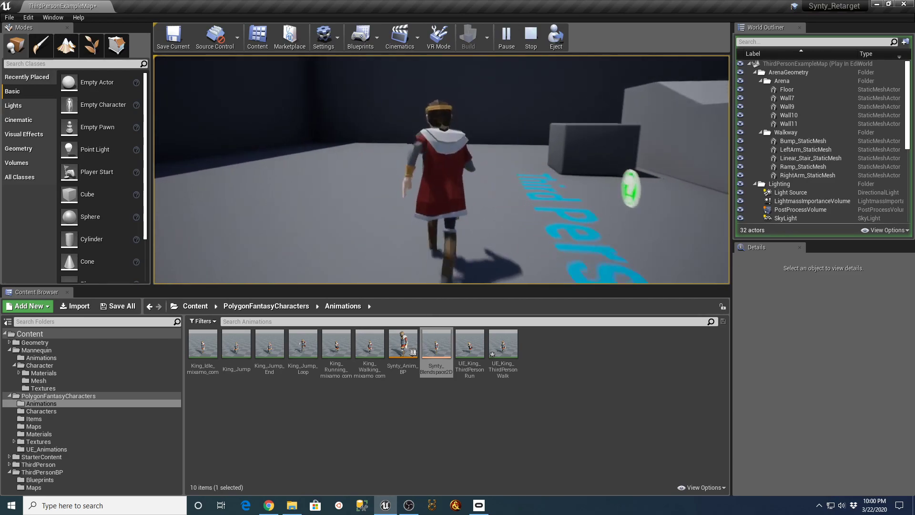
# Step: Jump once more and move the king about with the camera facing him to inspect his animations from the front and side
pyautogui.press('space')
pyautogui.press('w')
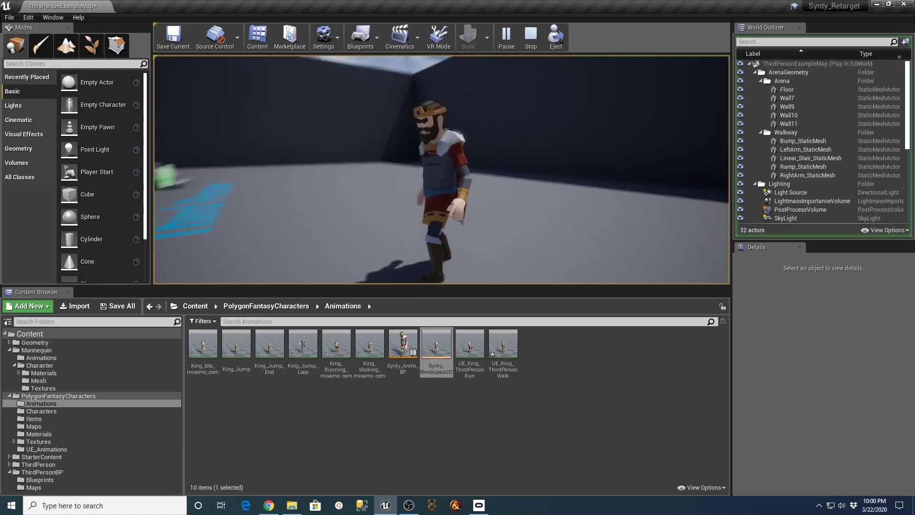
pyautogui.press('w')
pyautogui.press('w')
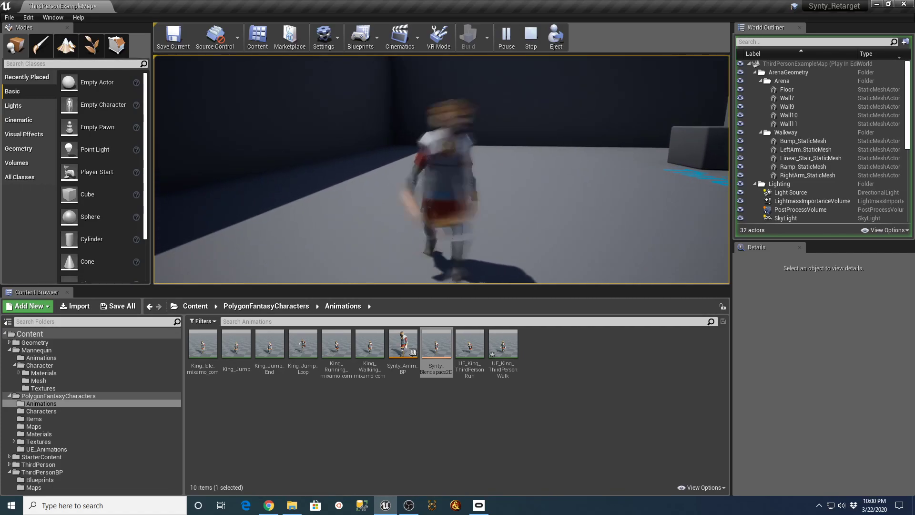
pyautogui.press('w')
pyautogui.press('w')
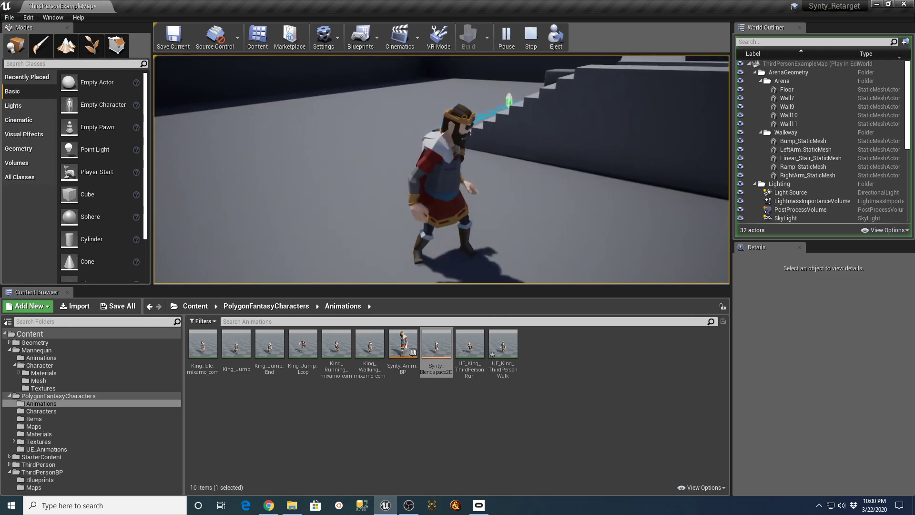
# Step: Jump once and run the king around the arena past the floor text and blocks to examine his movement animations
pyautogui.press('w')
pyautogui.press('space')
pyautogui.press('w')
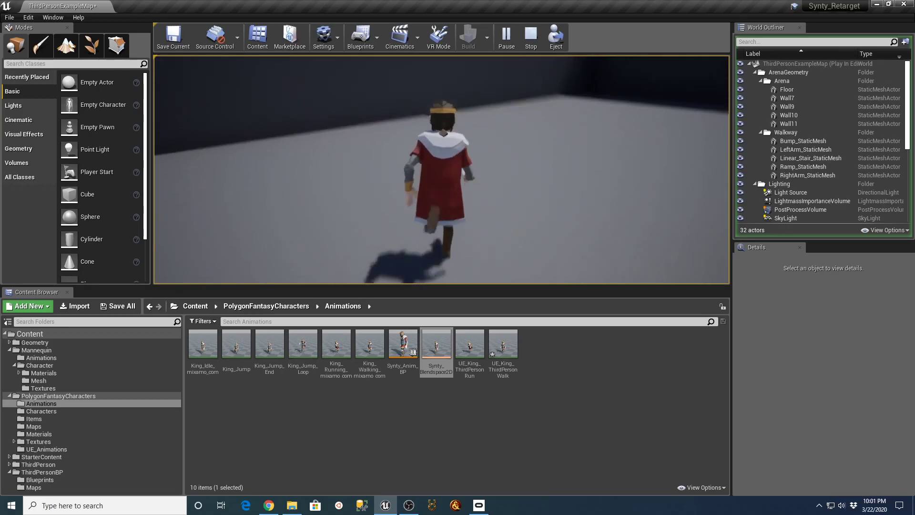
pyautogui.press('w')
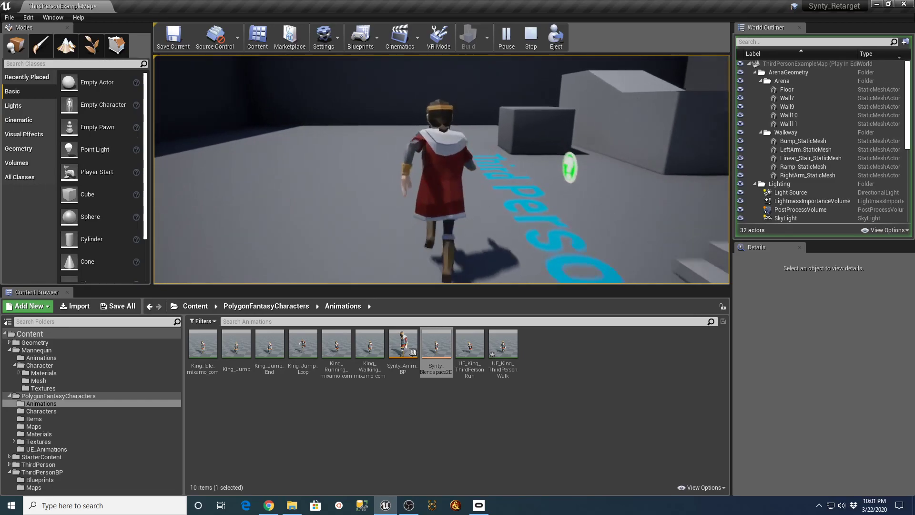
pyautogui.press('w')
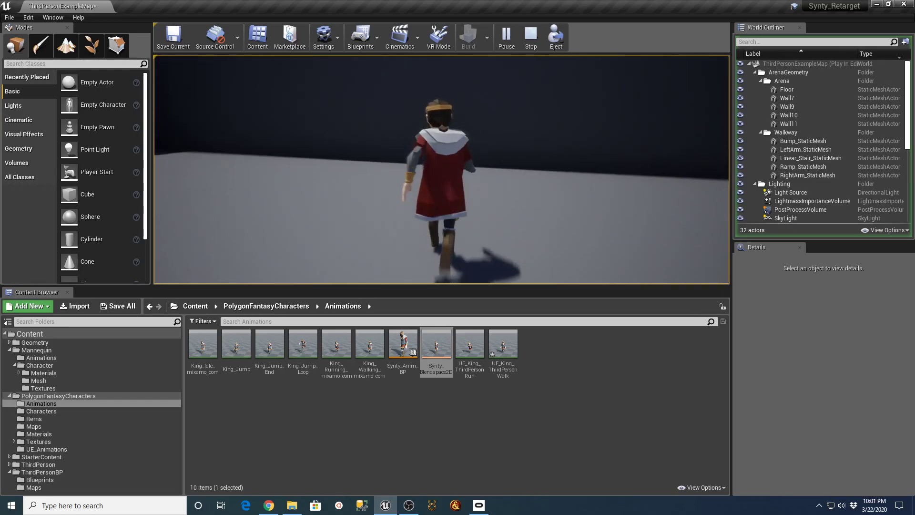
pyautogui.press('w')
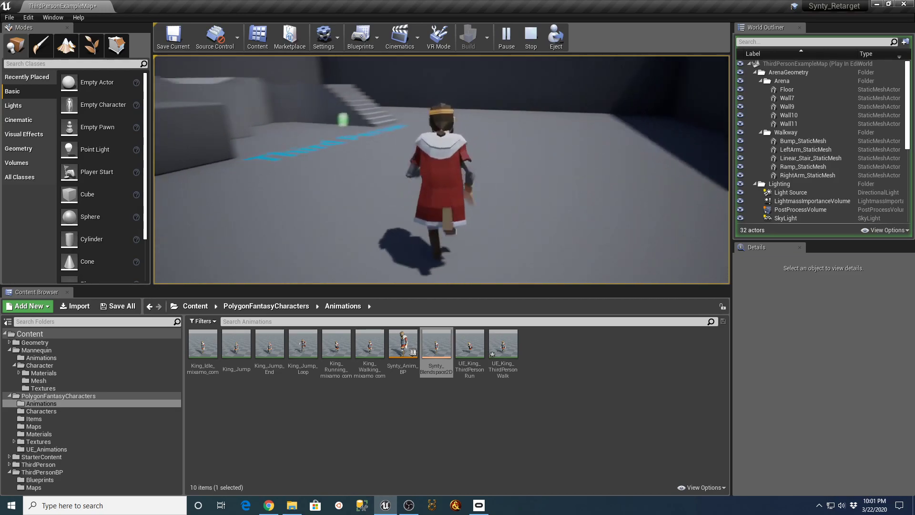
pyautogui.press('w')
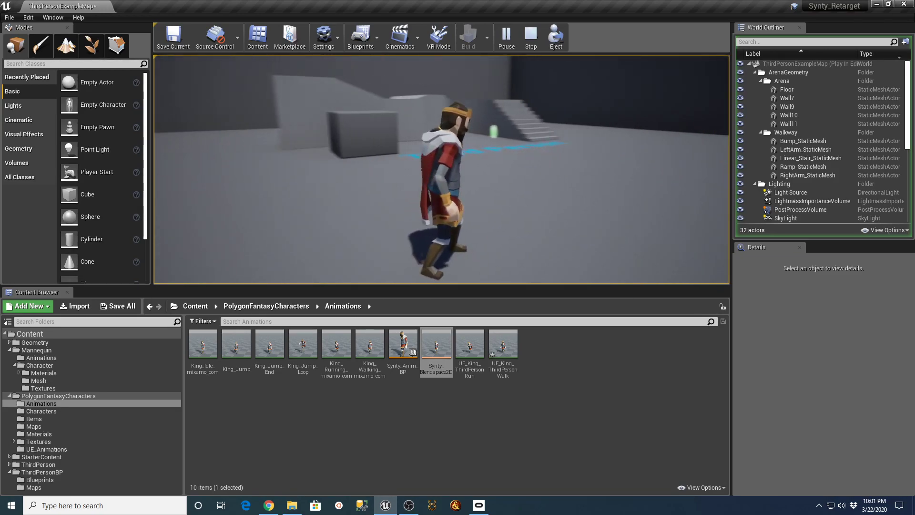
pyautogui.press('w')
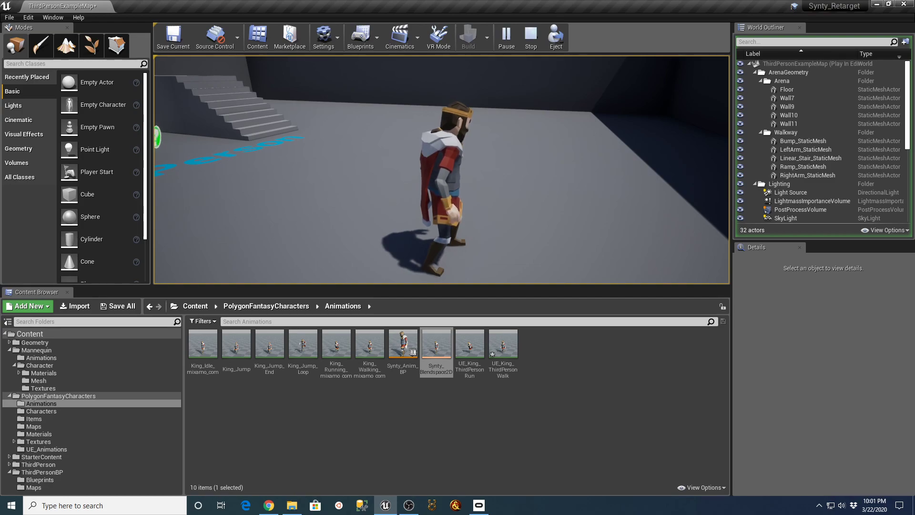
# Step: Run the king across the open floor beside the arena walls, stopping to view his idle pose from behind and in front
pyautogui.press('w')
pyautogui.press('w')
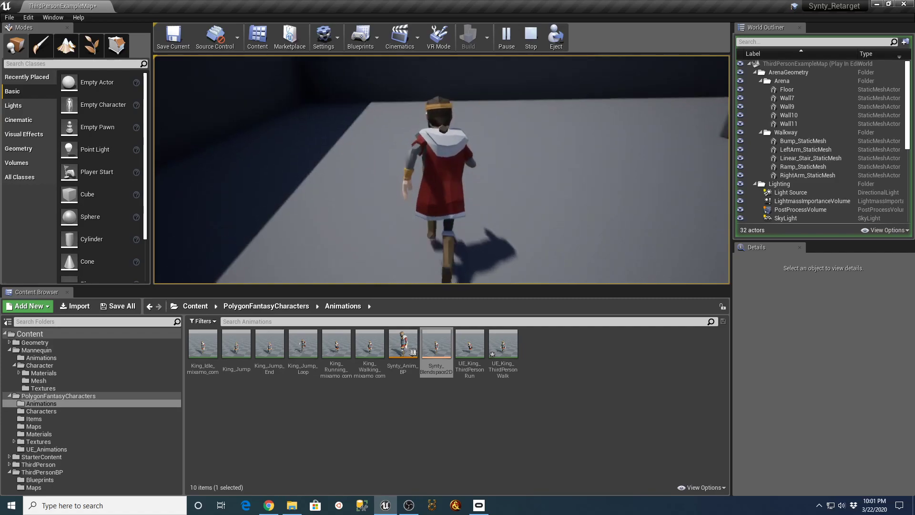
pyautogui.press('w')
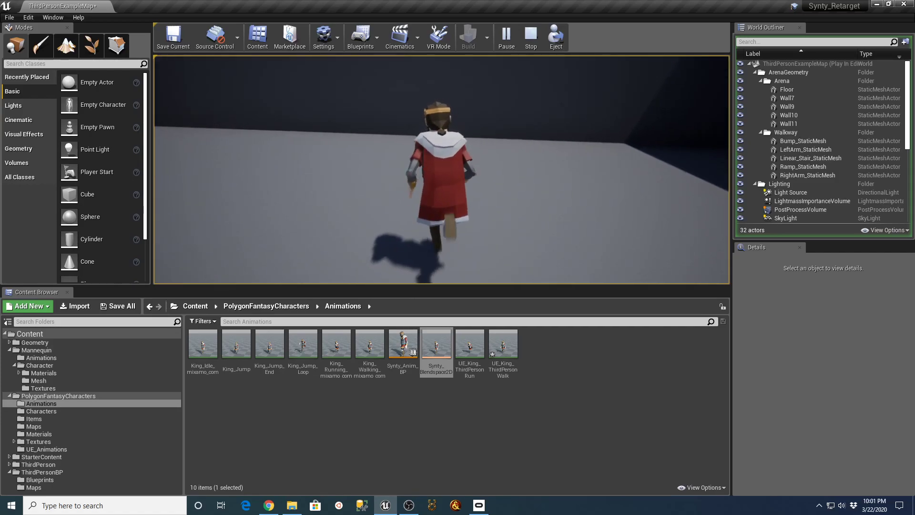
pyautogui.press('w')
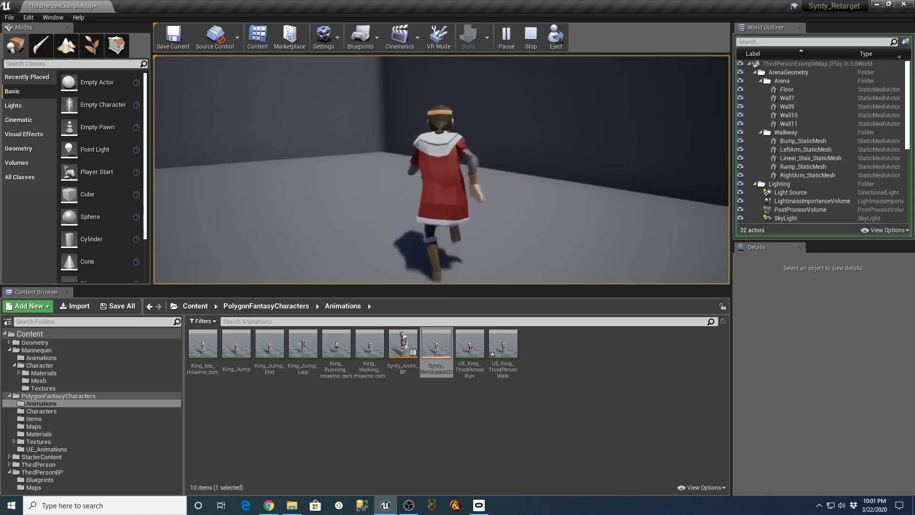
pyautogui.press('w')
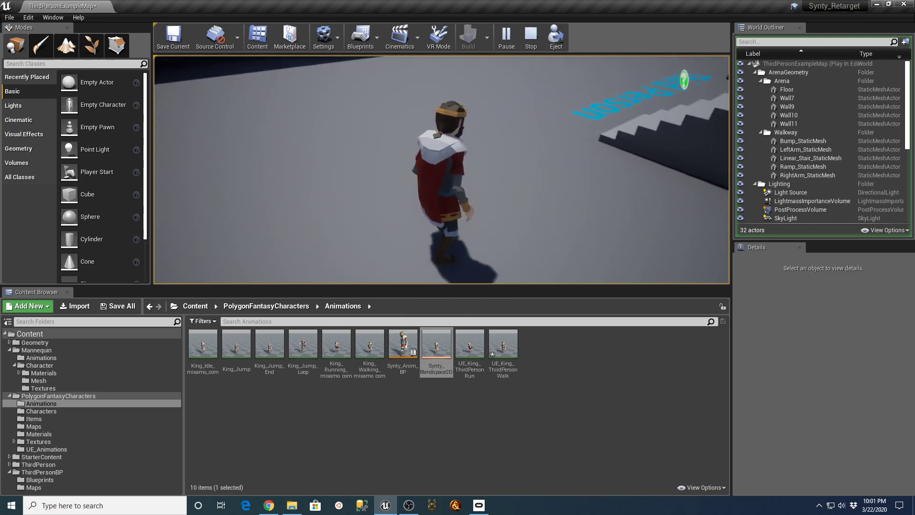
pyautogui.press('w')
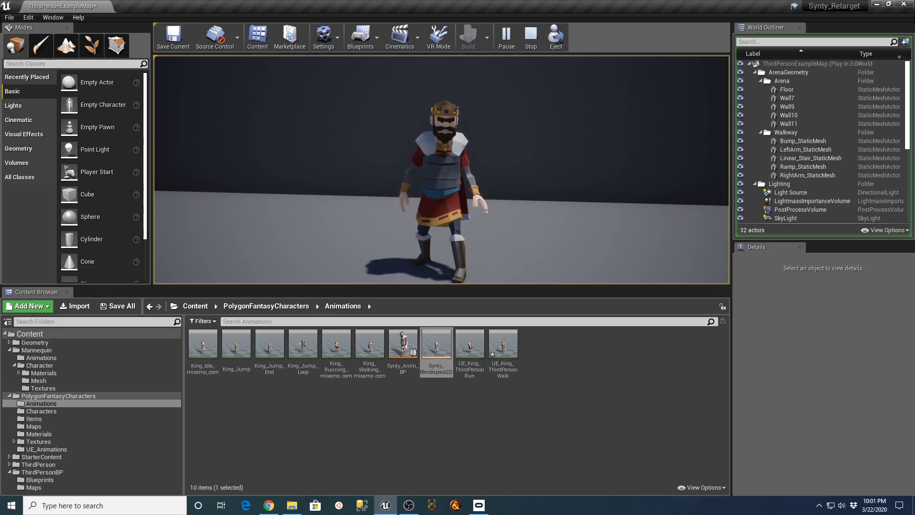
# Step: End the play session and switch to Mixamo in Chrome to scrub the king's Jumping preview to frame 23
pyautogui.press('Escape')
pyautogui.click(274, 505)
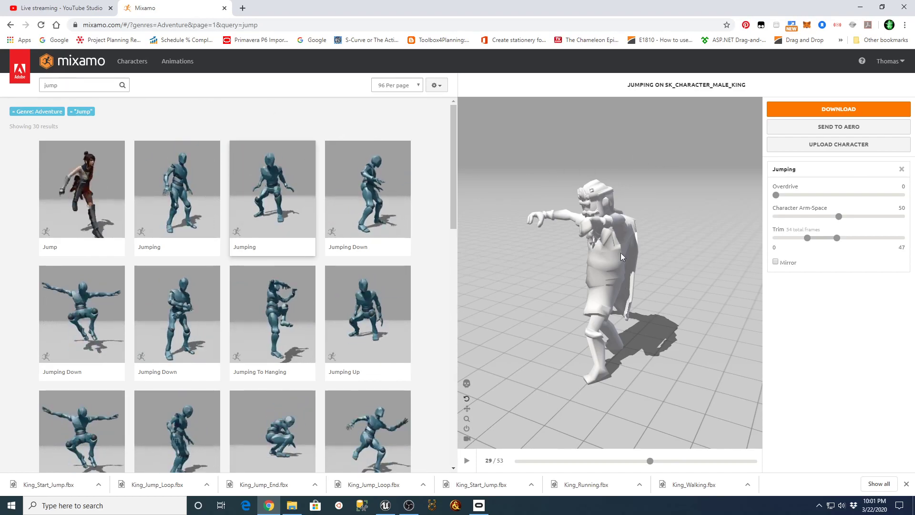
pyautogui.moveTo(650, 462); pyautogui.dragTo(625, 462)
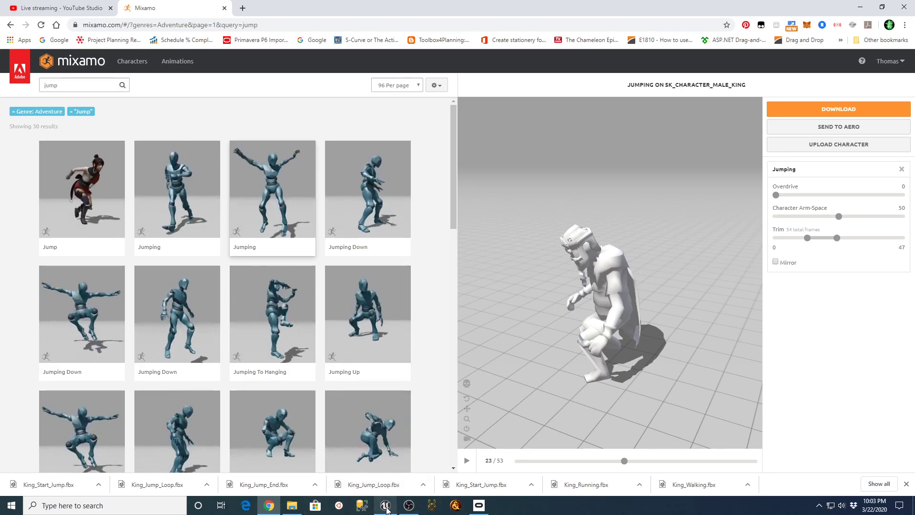
# Step: Switch to the YouTube Studio livestream dashboard and start ending the live stream
pyautogui.moveTo(387, 509)
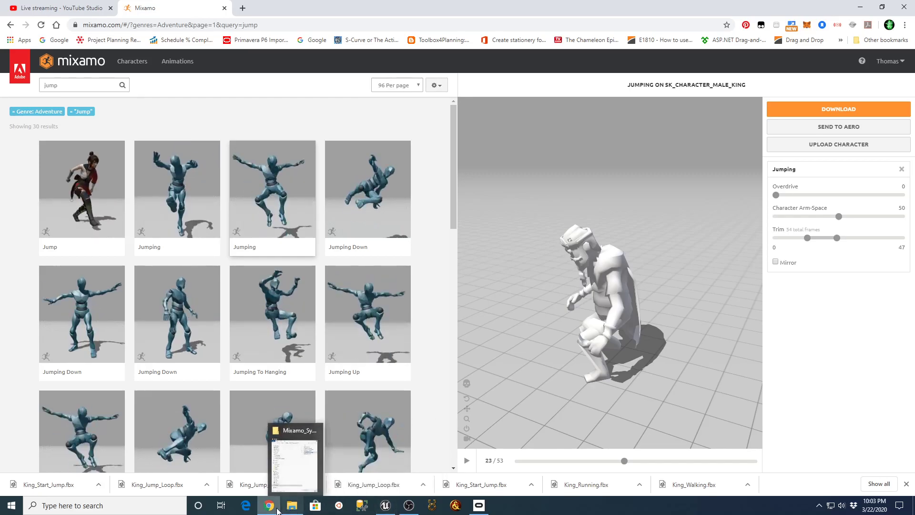
pyautogui.click(60, 8)
pyautogui.click(852, 67)
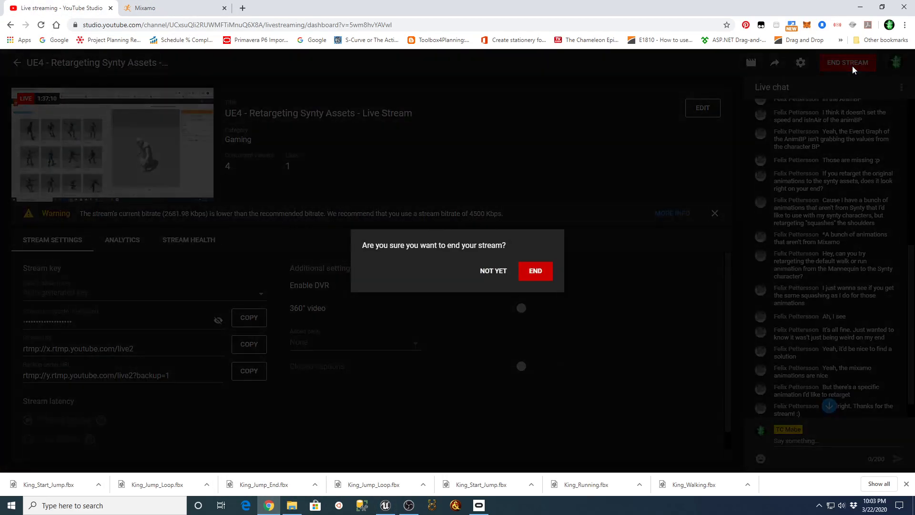